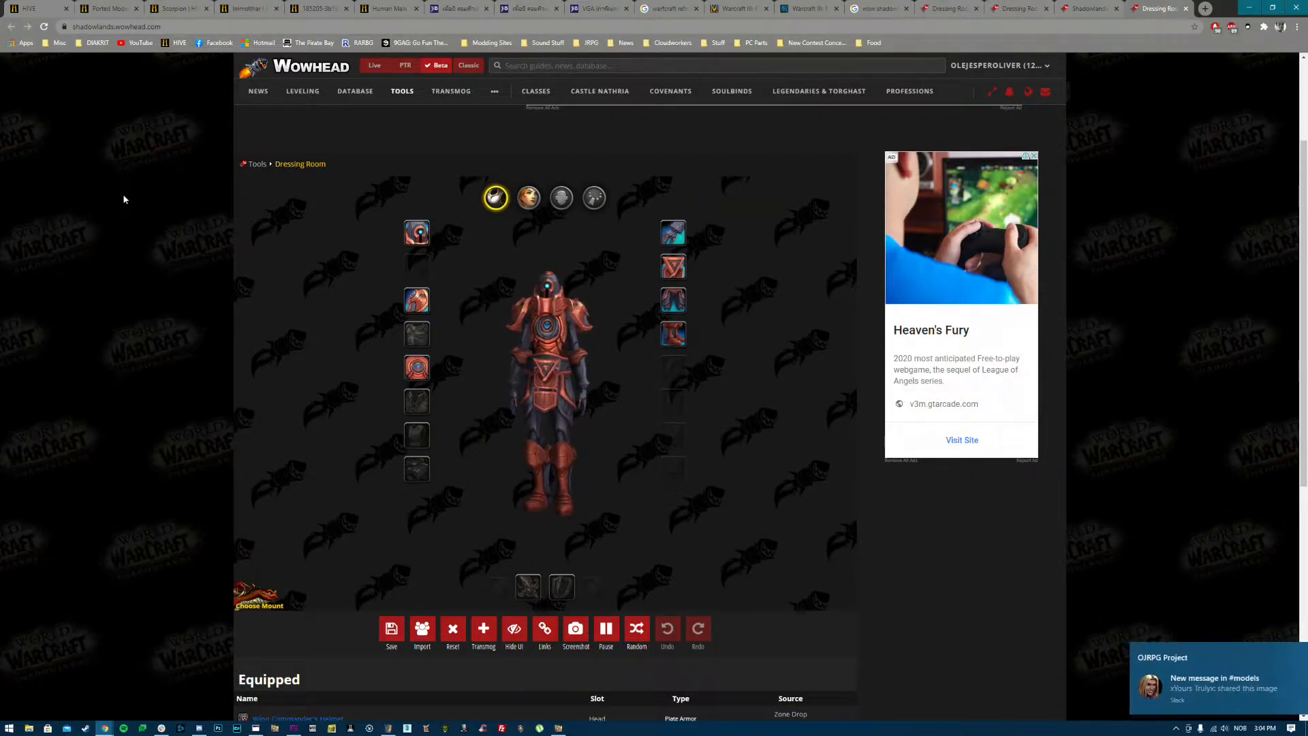
# Step: Dismiss the message notification and view Hive's Human Male Base Model (WoW) page before returning to the Wowhead Dressing Room
pyautogui.click(1288, 652)
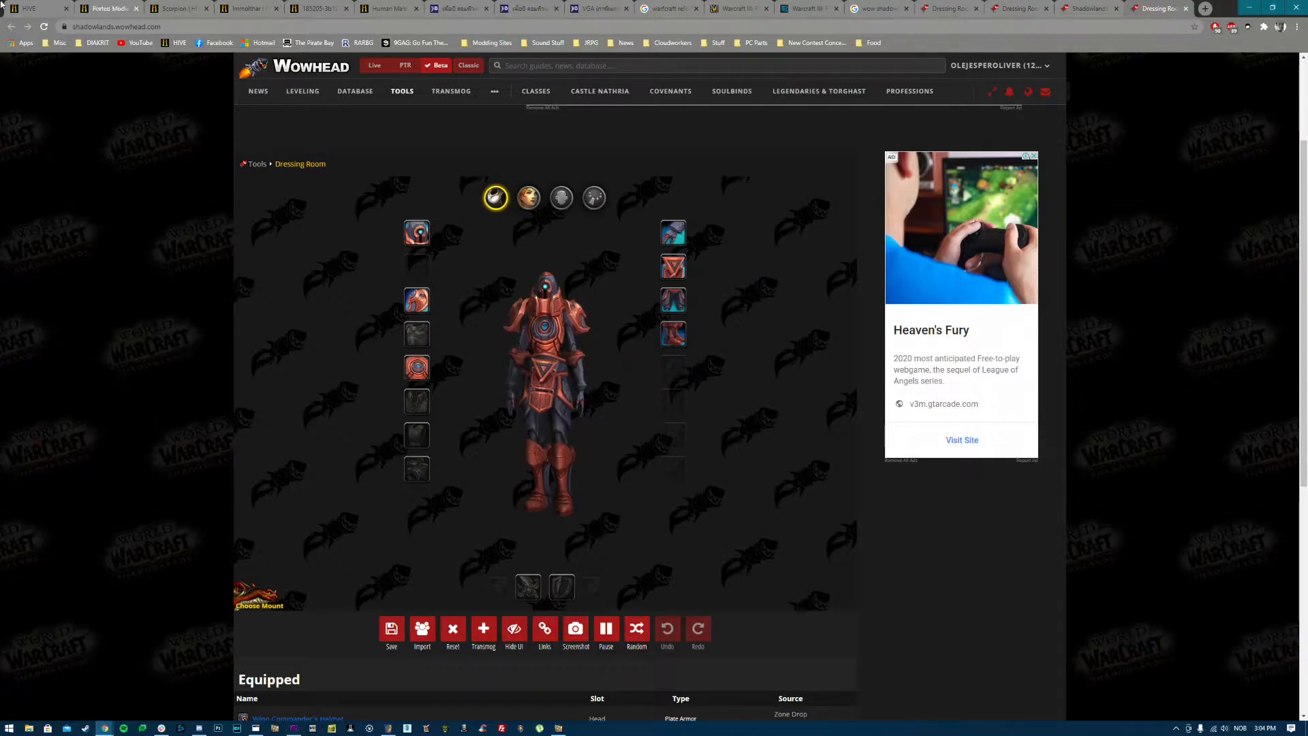
pyautogui.click(109, 8)
pyautogui.click(108, 246)
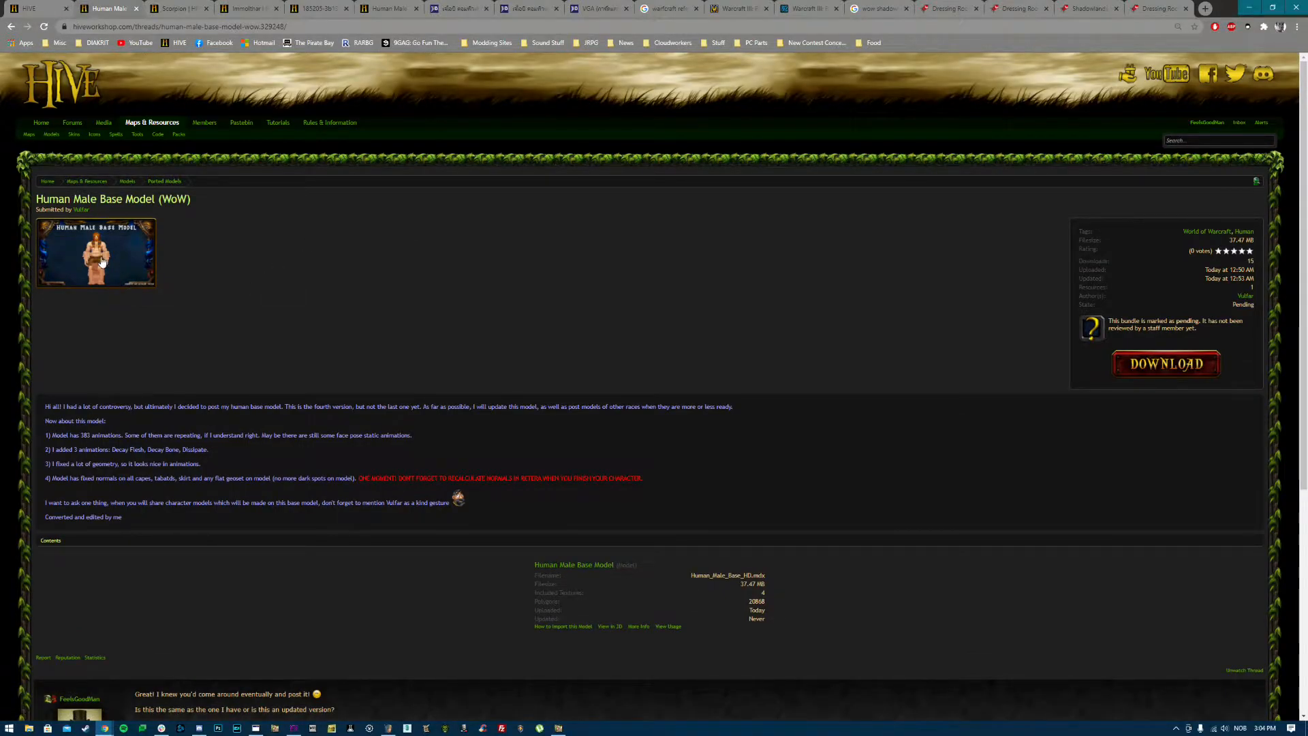
pyautogui.click(1158, 8)
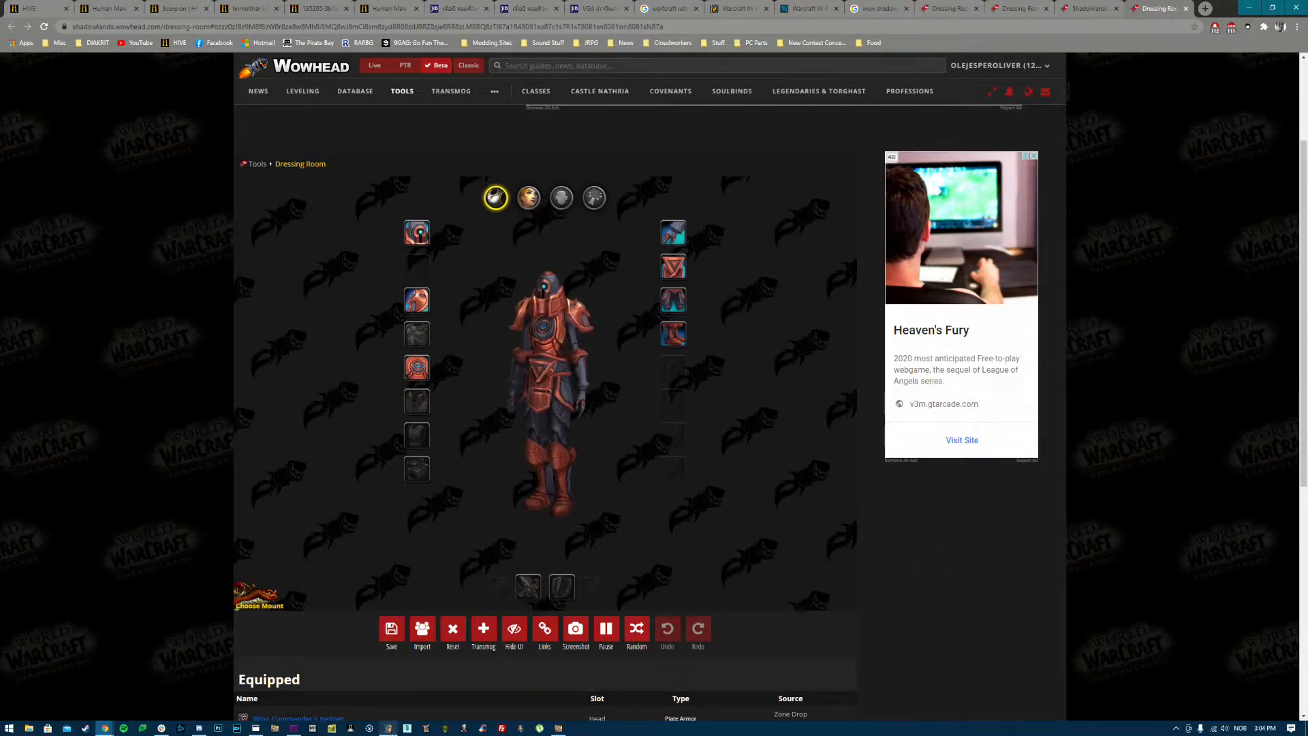
# Step: Switch to WoW Model Viewer and shrink and reposition its window over the browser
pyautogui.click(389, 728)
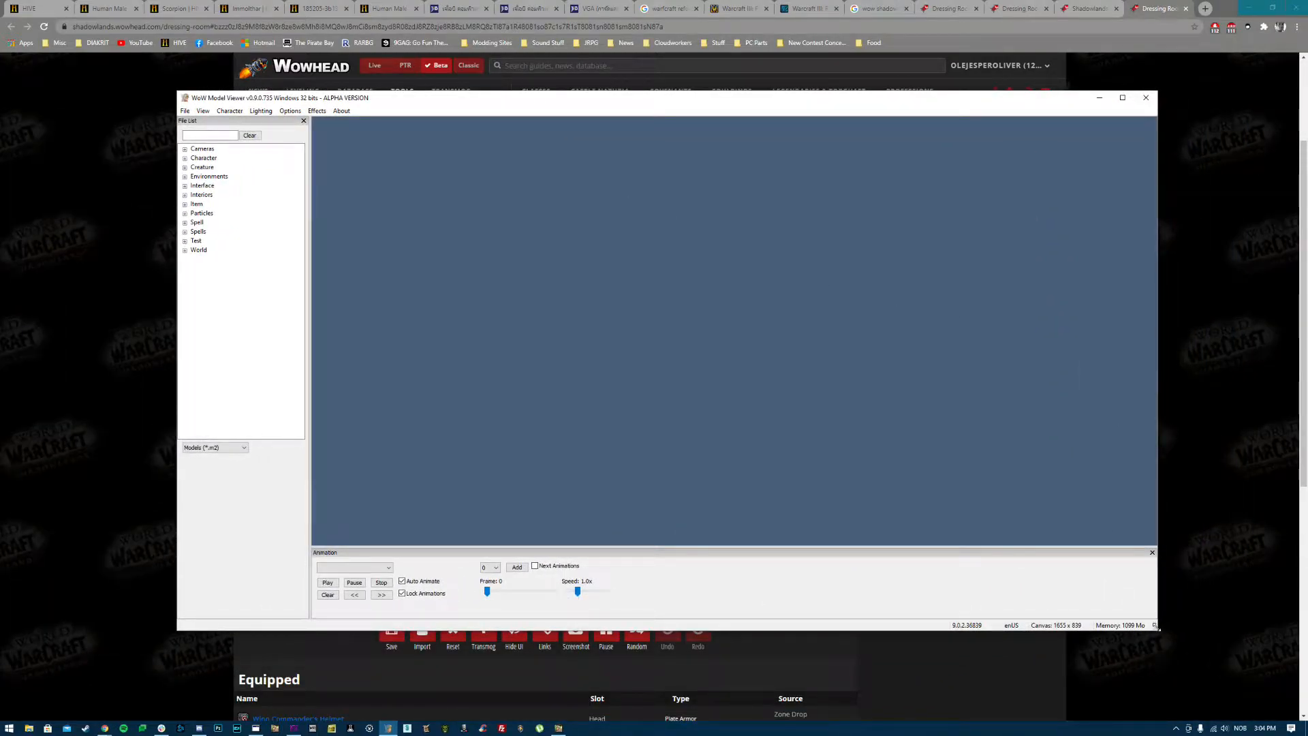
pyautogui.moveTo(1158, 632); pyautogui.dragTo(910, 621)
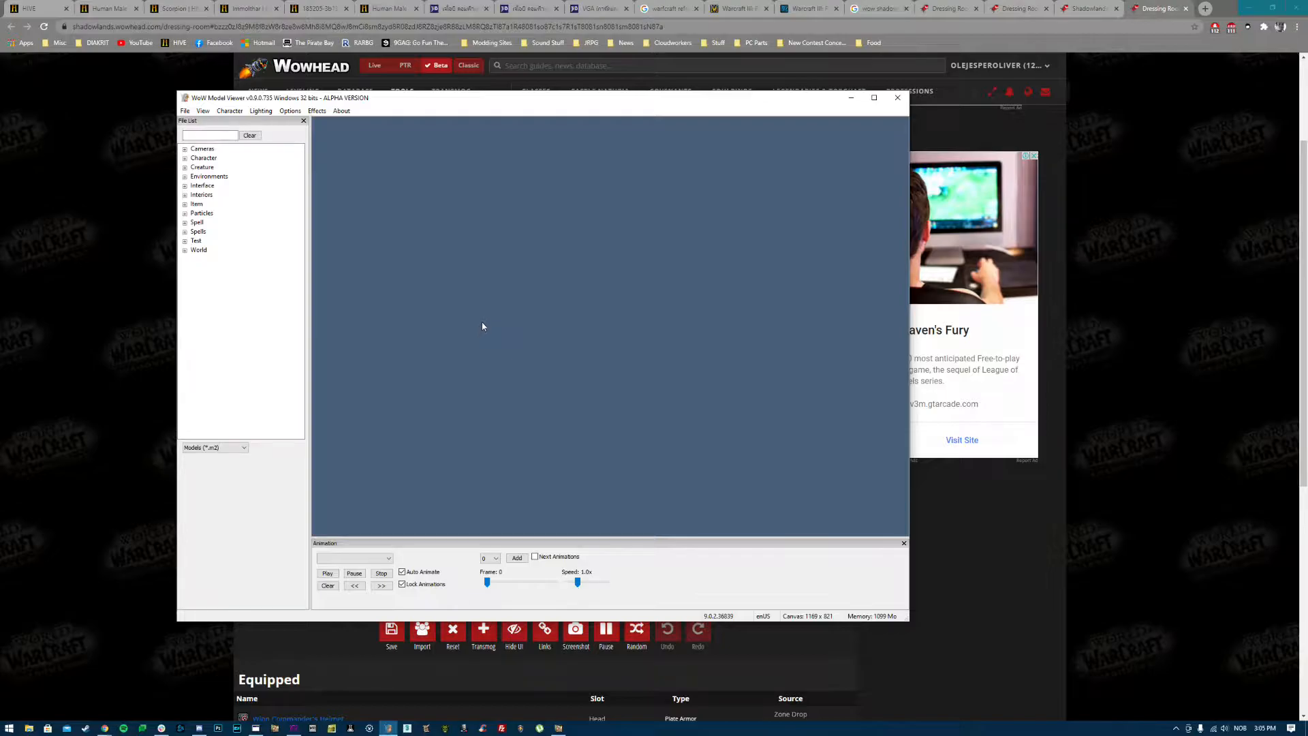
pyautogui.moveTo(421, 102); pyautogui.dragTo(476, 101)
pyautogui.moveTo(230, 87); pyautogui.dragTo(259, 123)
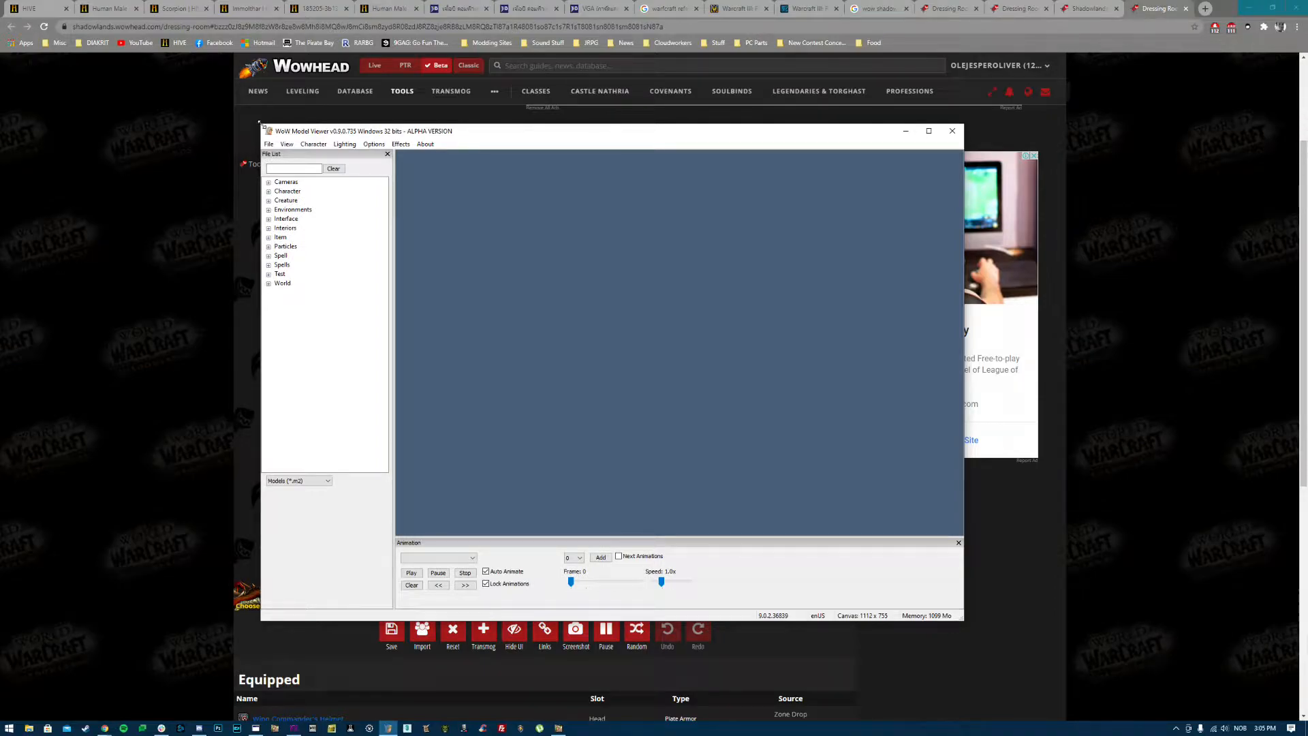
pyautogui.click(310, 363)
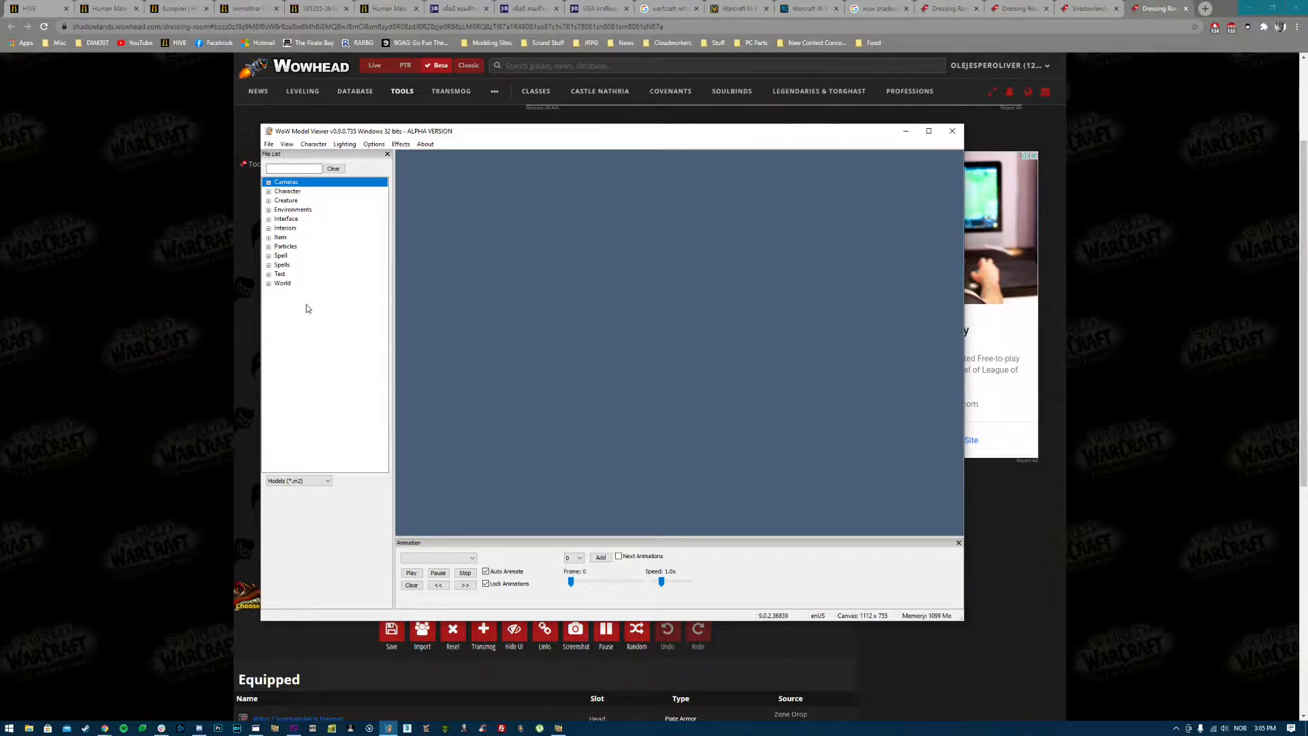
# Step: Look over the Vertex editor, War3 Model Editor and Retera Model Studio windows before returning to the Wowhead Dressing Room
pyautogui.click(294, 729)
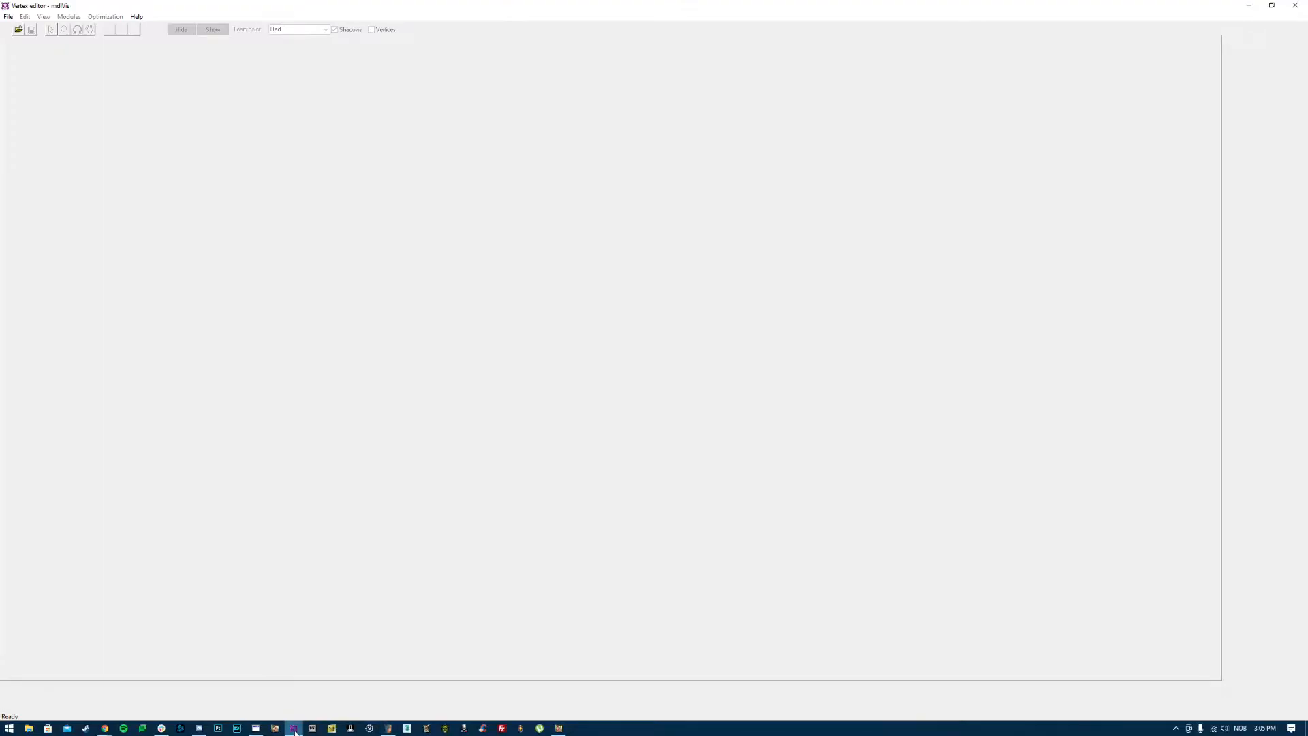
pyautogui.click(293, 728)
pyautogui.click(256, 729)
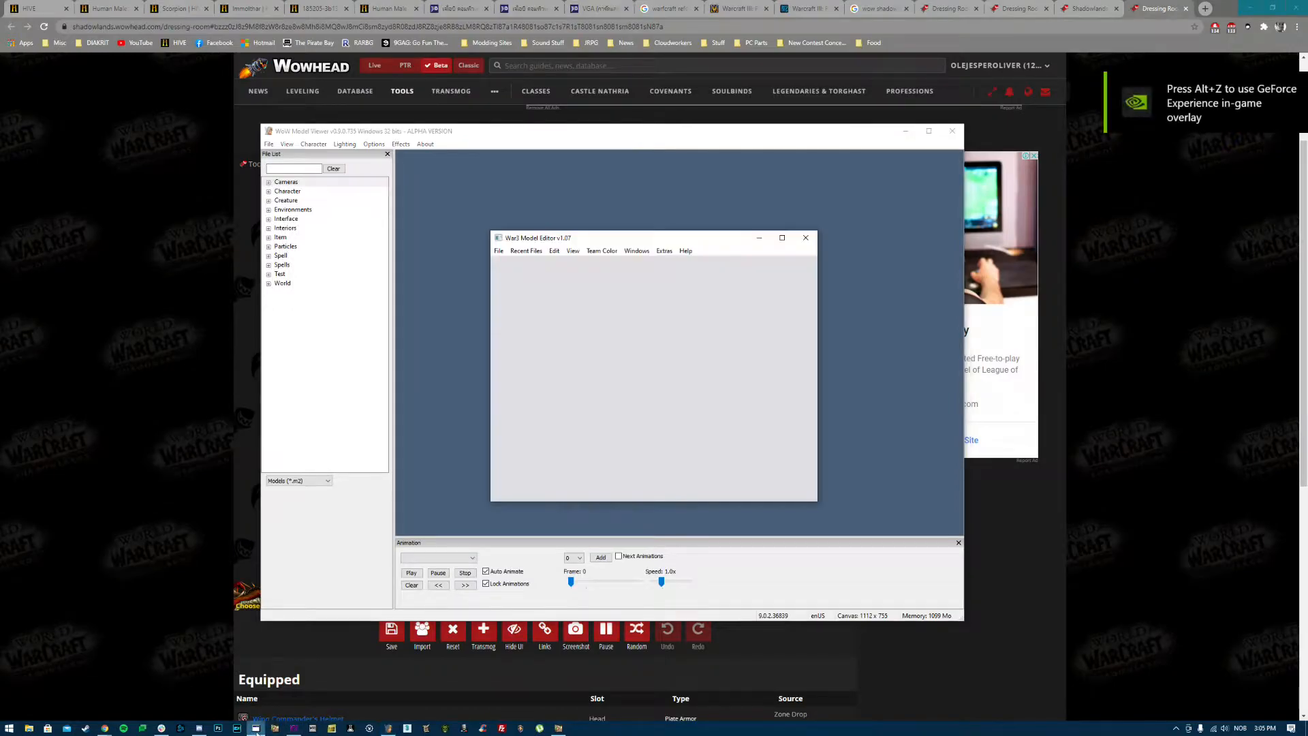
pyautogui.moveTo(576, 242); pyautogui.dragTo(387, 149)
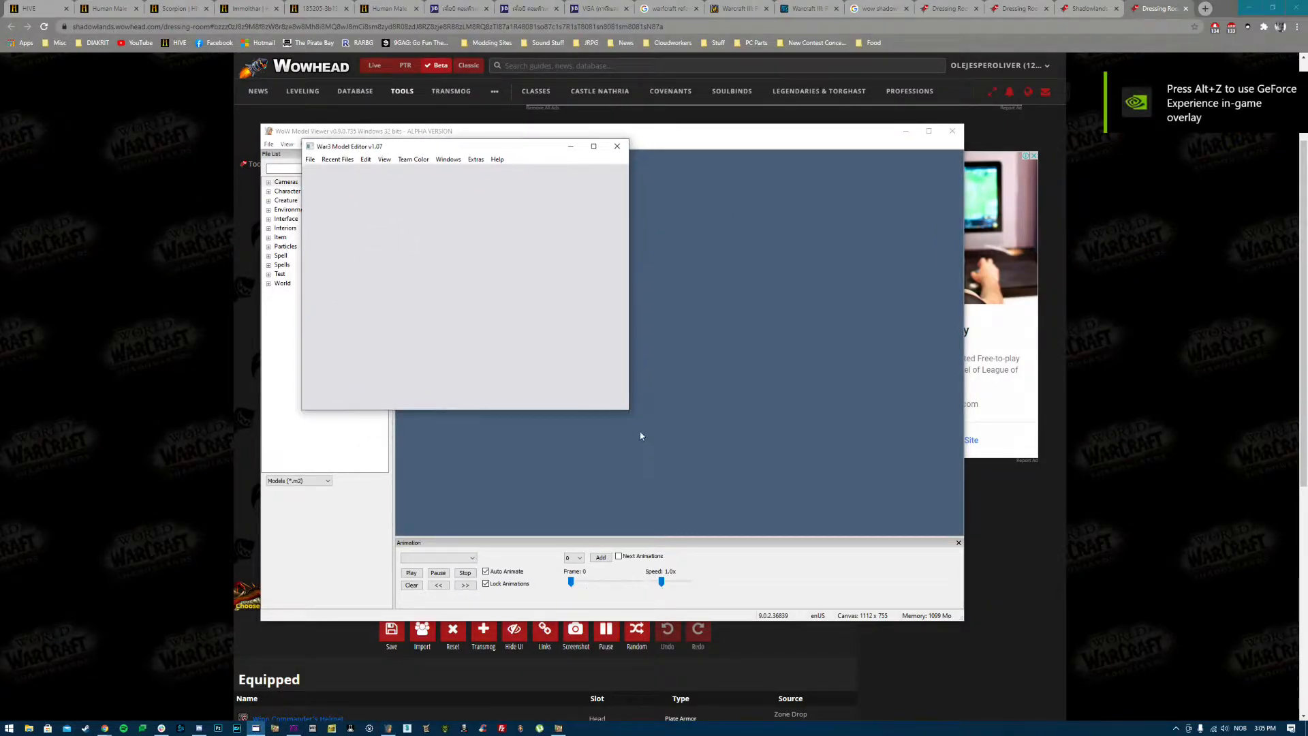
pyautogui.click(559, 729)
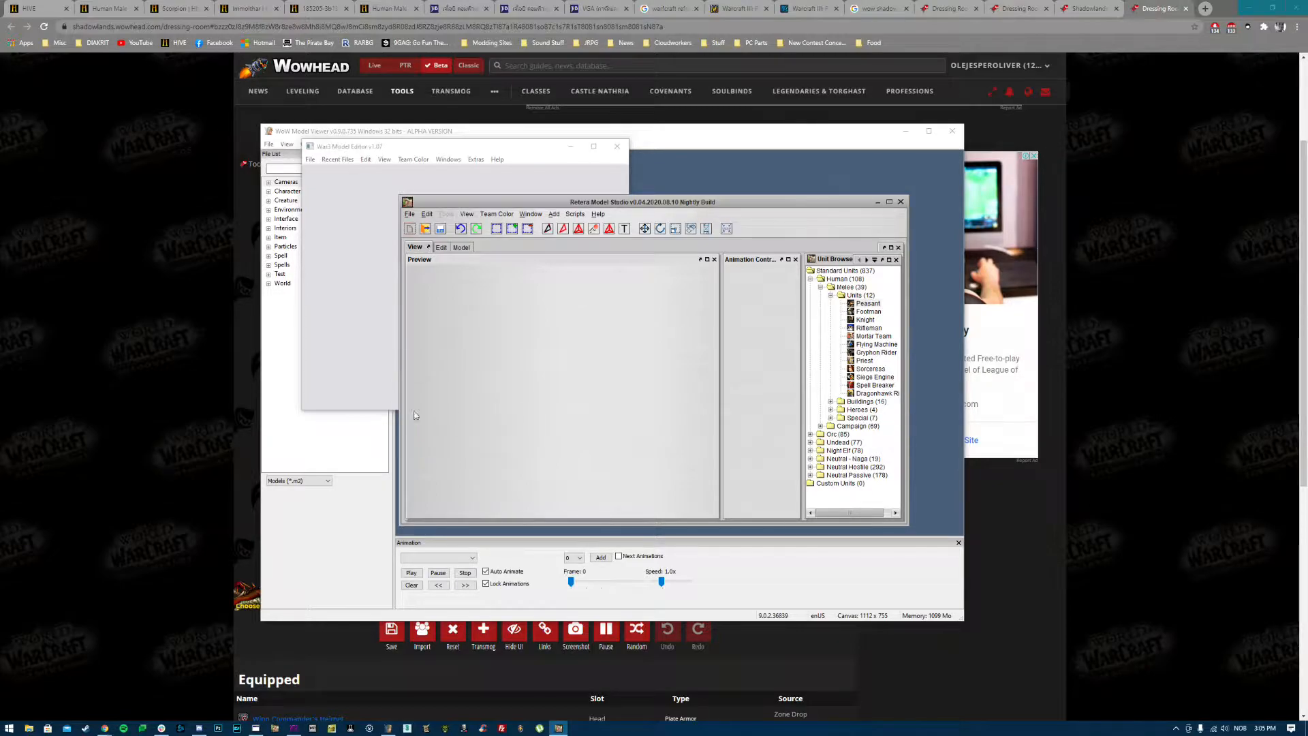
pyautogui.click(182, 424)
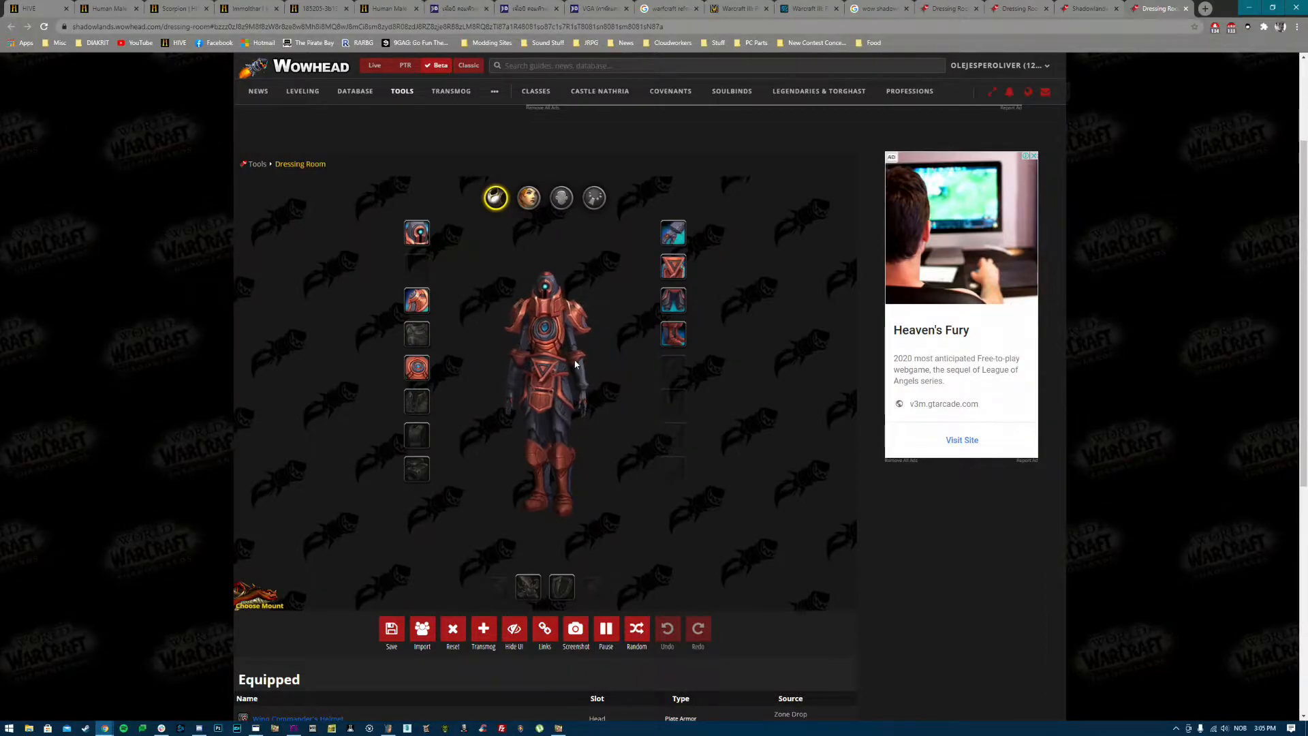
# Step: Examine the dressed character's armour from several angles and review the item names in the Equipped list
pyautogui.moveTo(542, 344); pyautogui.dragTo(516, 351)
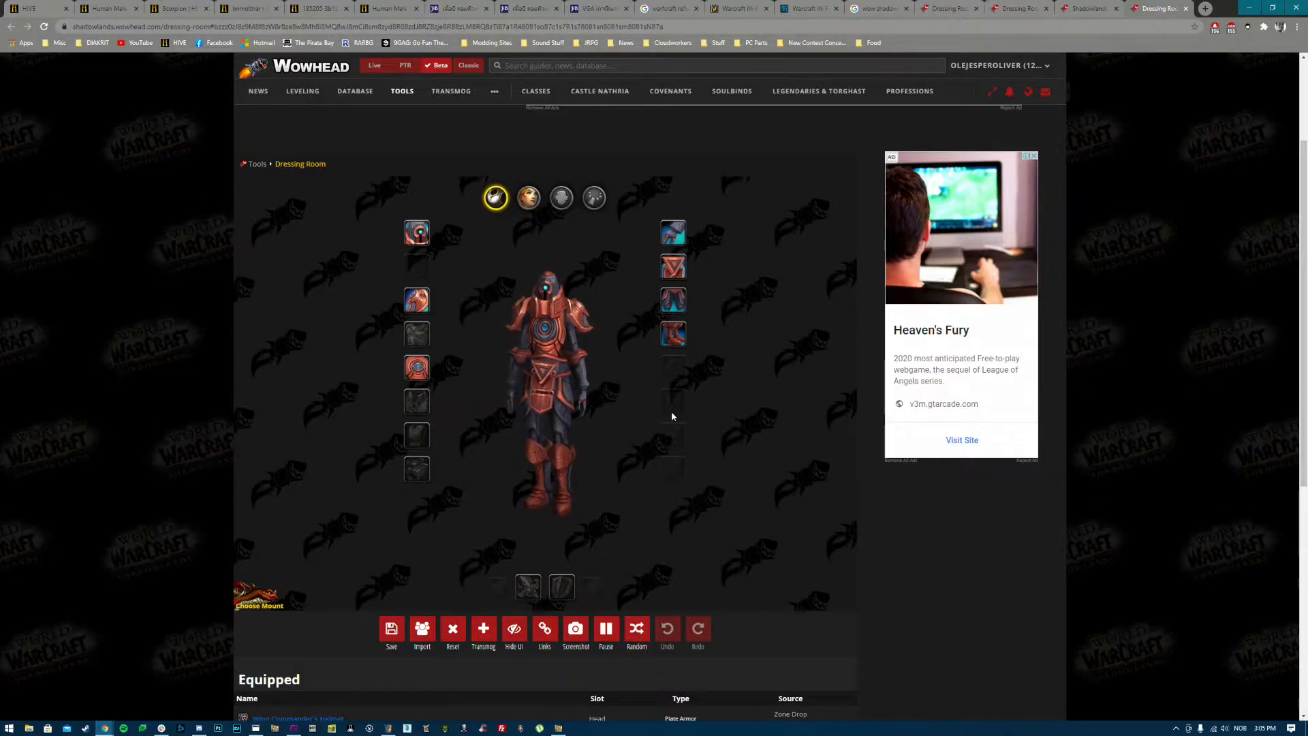
pyautogui.moveTo(517, 447); pyautogui.dragTo(442, 461)
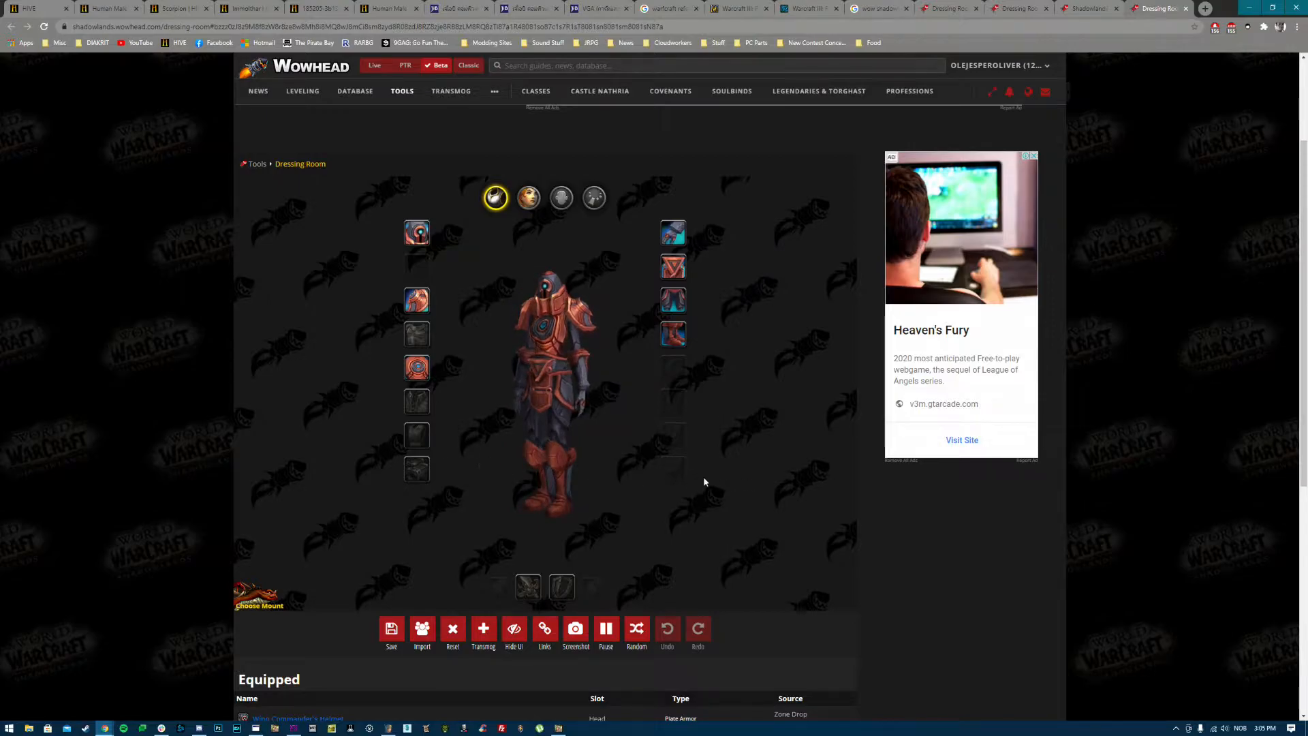
pyautogui.moveTo(605, 457)
pyautogui.mouseDown()
pyautogui.moveTo(492, 443)
pyautogui.moveTo(760, 448)
pyautogui.moveTo(616, 447)
pyautogui.mouseUp()
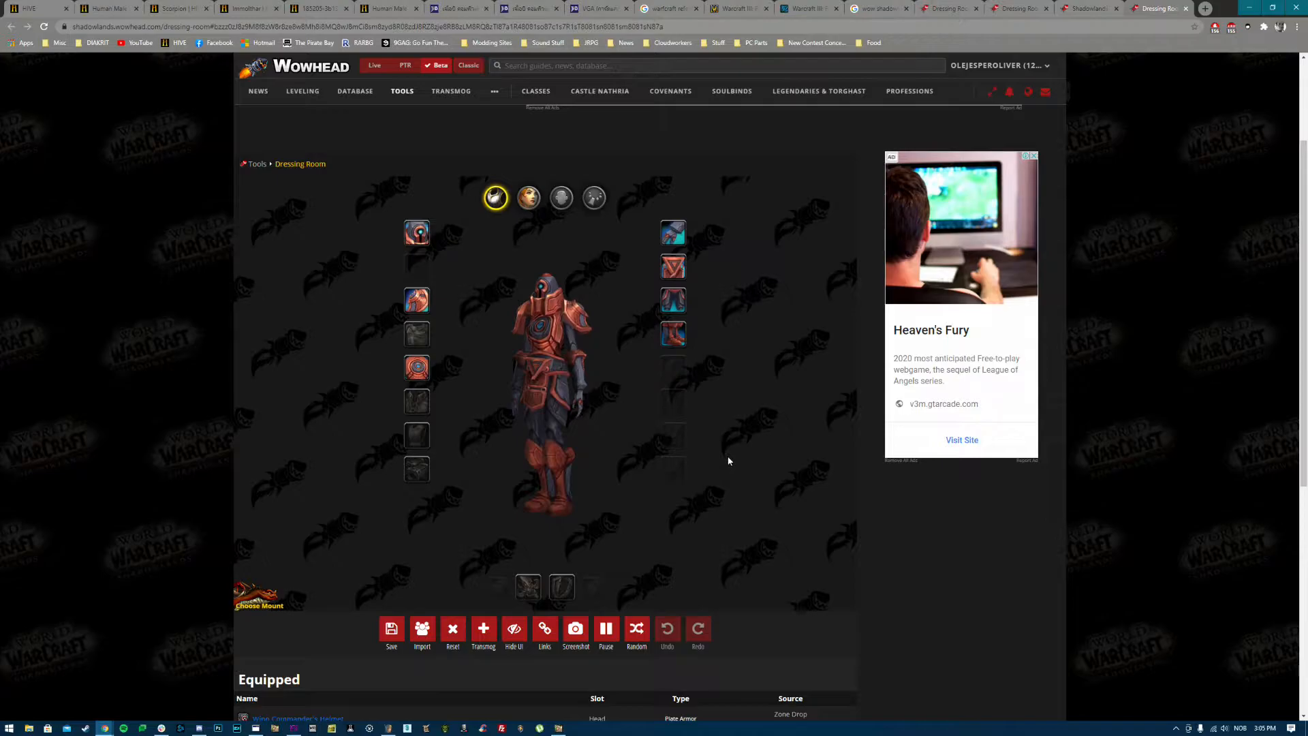
pyautogui.moveTo(693, 443); pyautogui.dragTo(505, 432)
pyautogui.scroll(5, 536, 379)
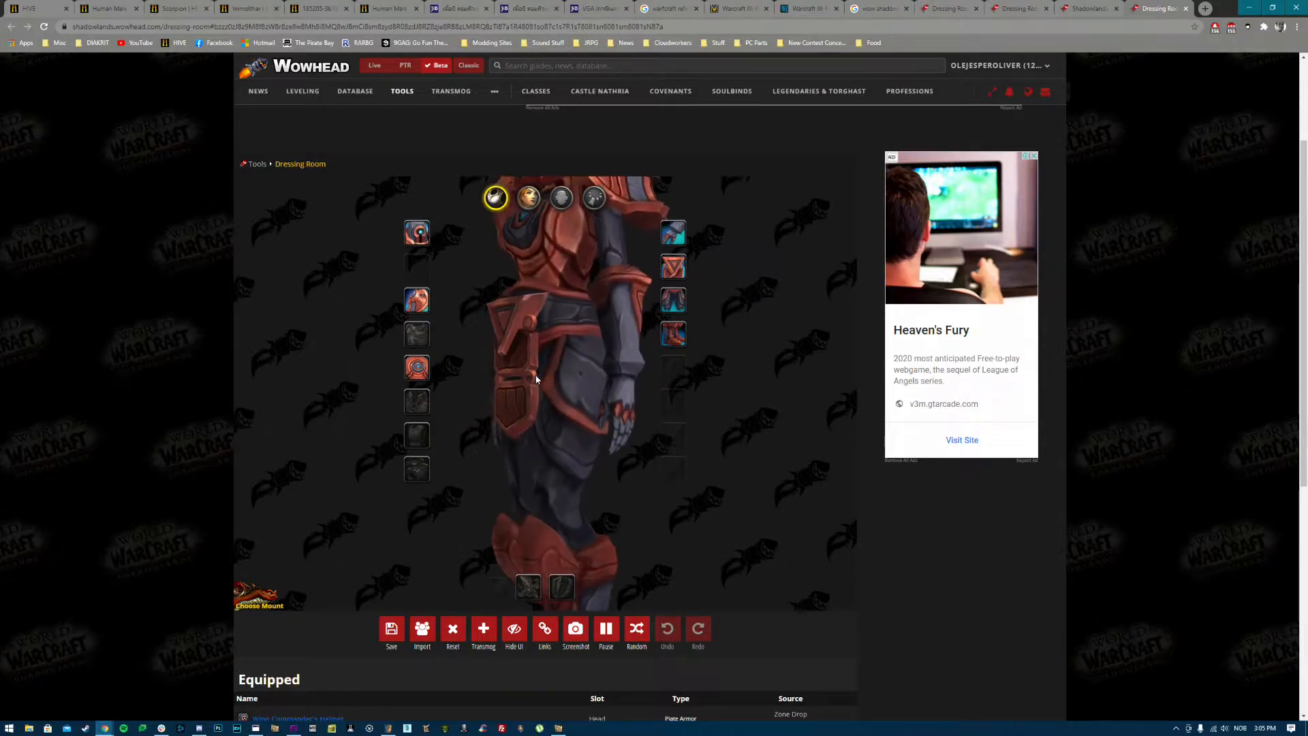
pyautogui.moveTo(536, 379); pyautogui.dragTo(774, 361)
pyautogui.scroll(-3, 583, 624)
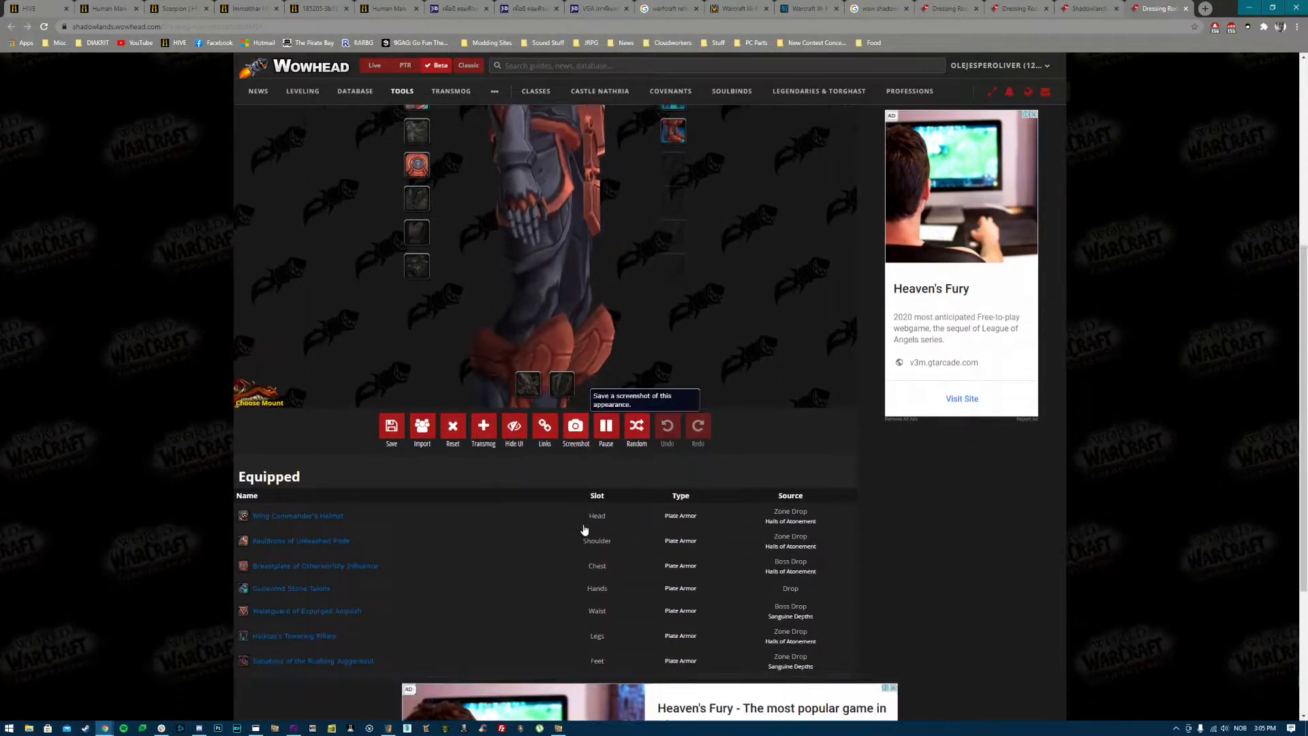
pyautogui.scroll(1, 584, 518)
pyautogui.moveTo(581, 348); pyautogui.dragTo(600, 402)
pyautogui.scroll(-2, 587, 330)
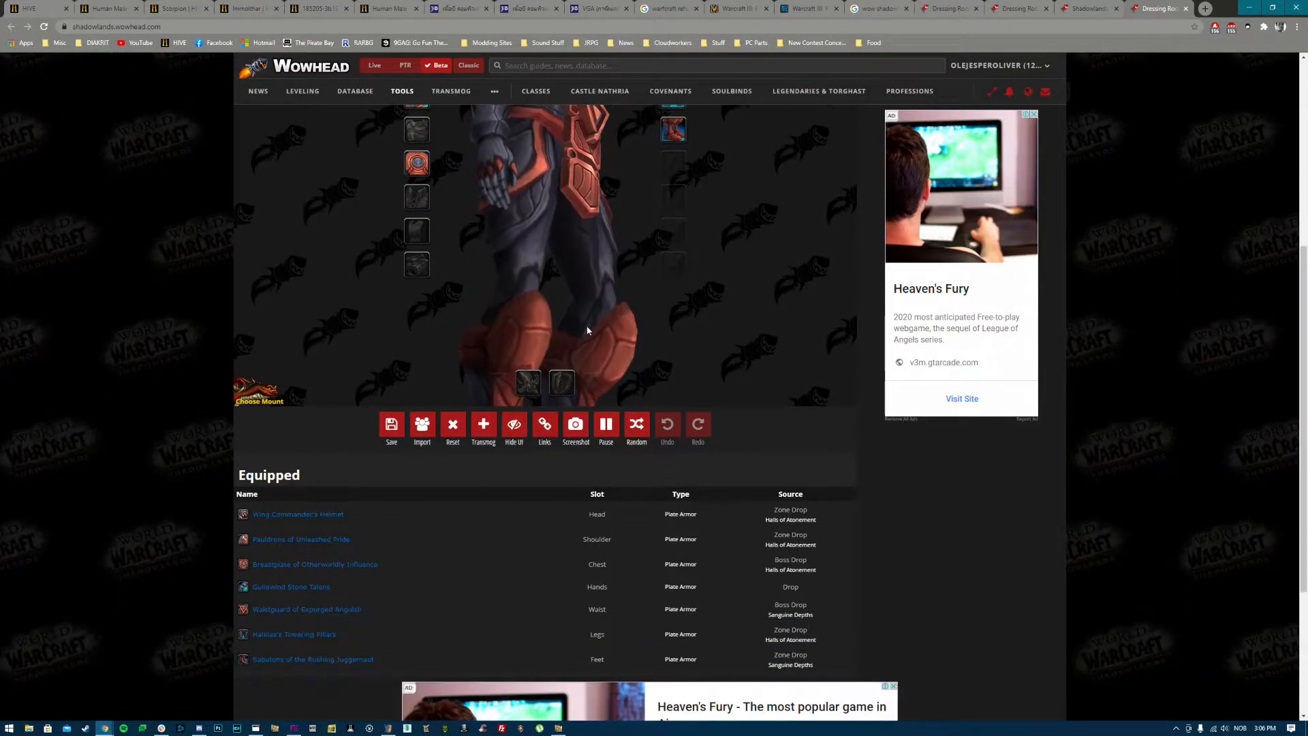
pyautogui.scroll(3, 602, 347)
pyautogui.scroll(-3, 603, 346)
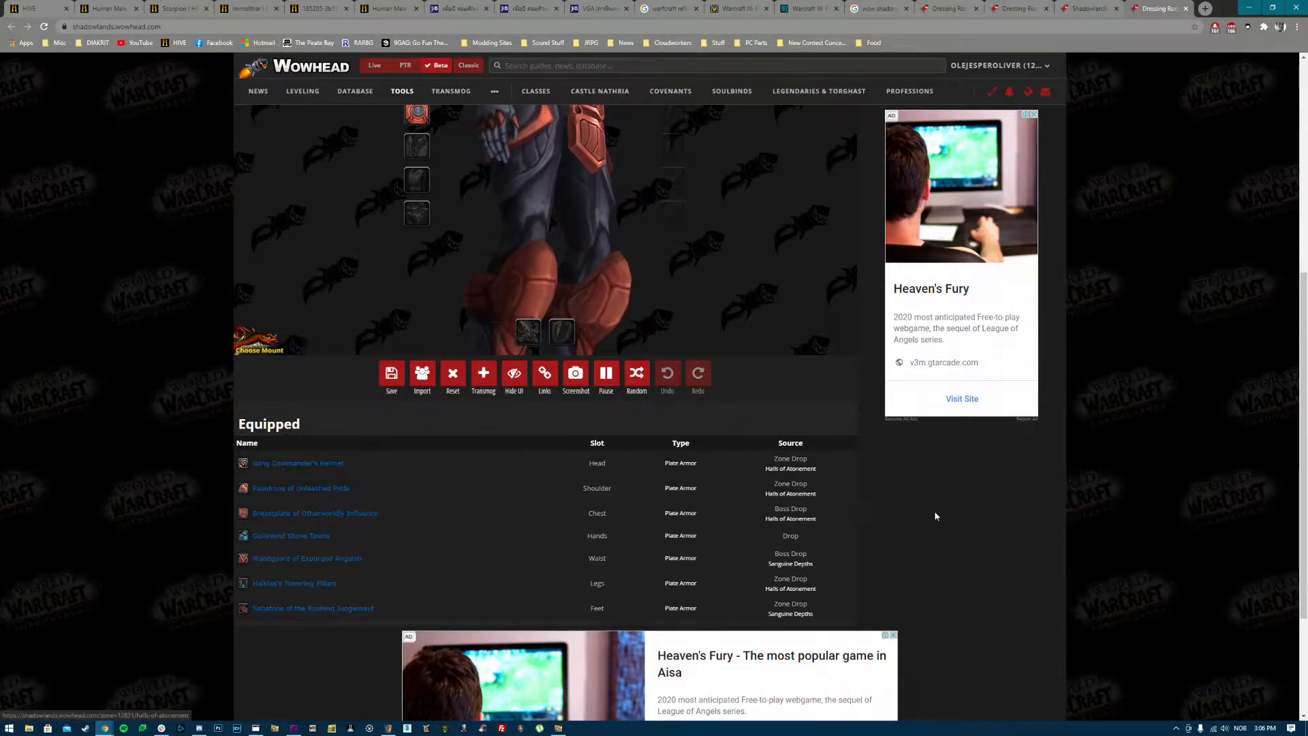
# Step: Switch to WoW Model Viewer, place its window beside Wowhead's Equipped item names and expand the Character models
pyautogui.click(388, 728)
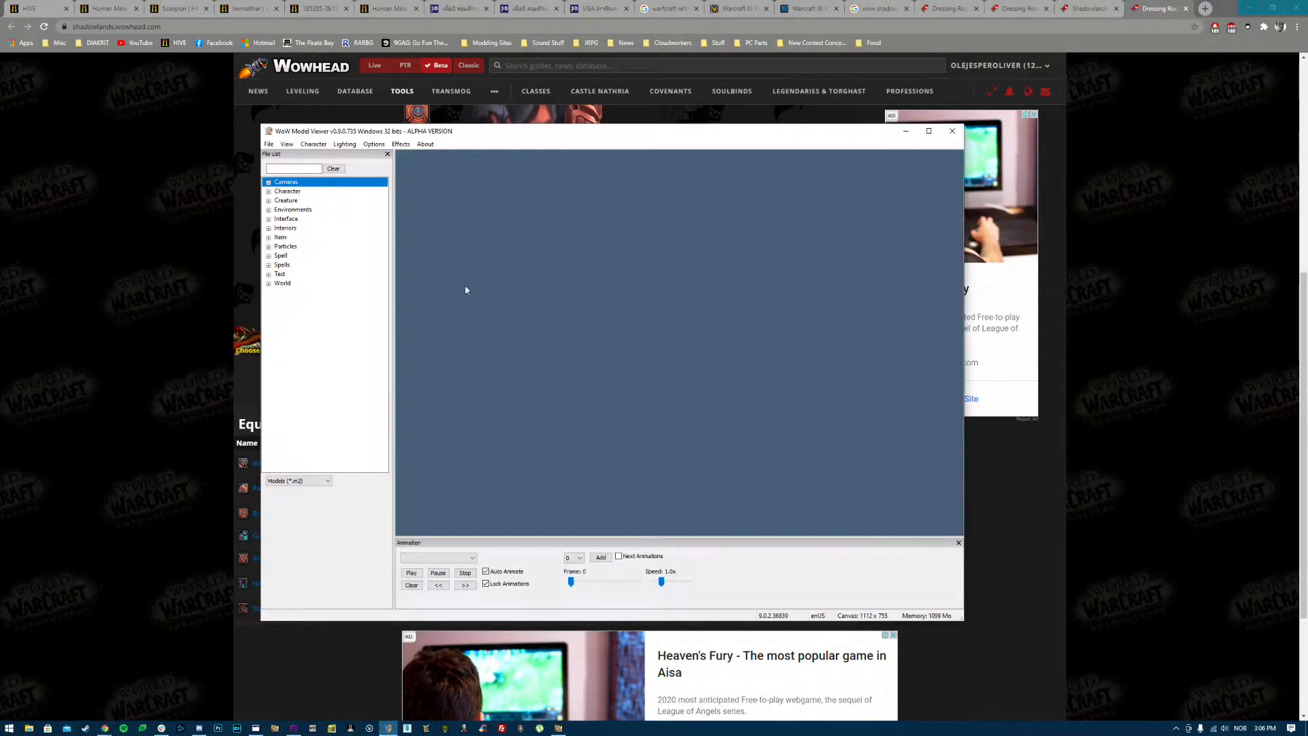
pyautogui.moveTo(435, 135); pyautogui.dragTo(678, 111)
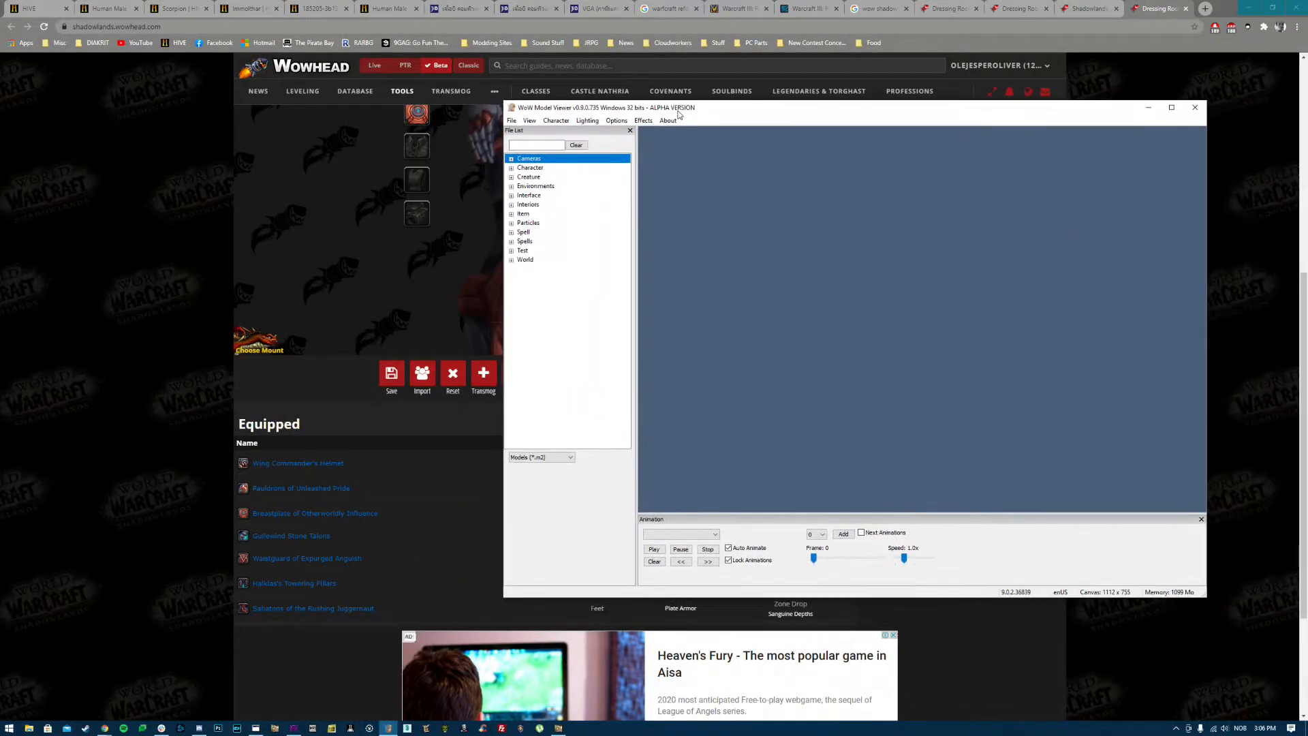
pyautogui.click(511, 168)
pyautogui.scroll(3, 391, 276)
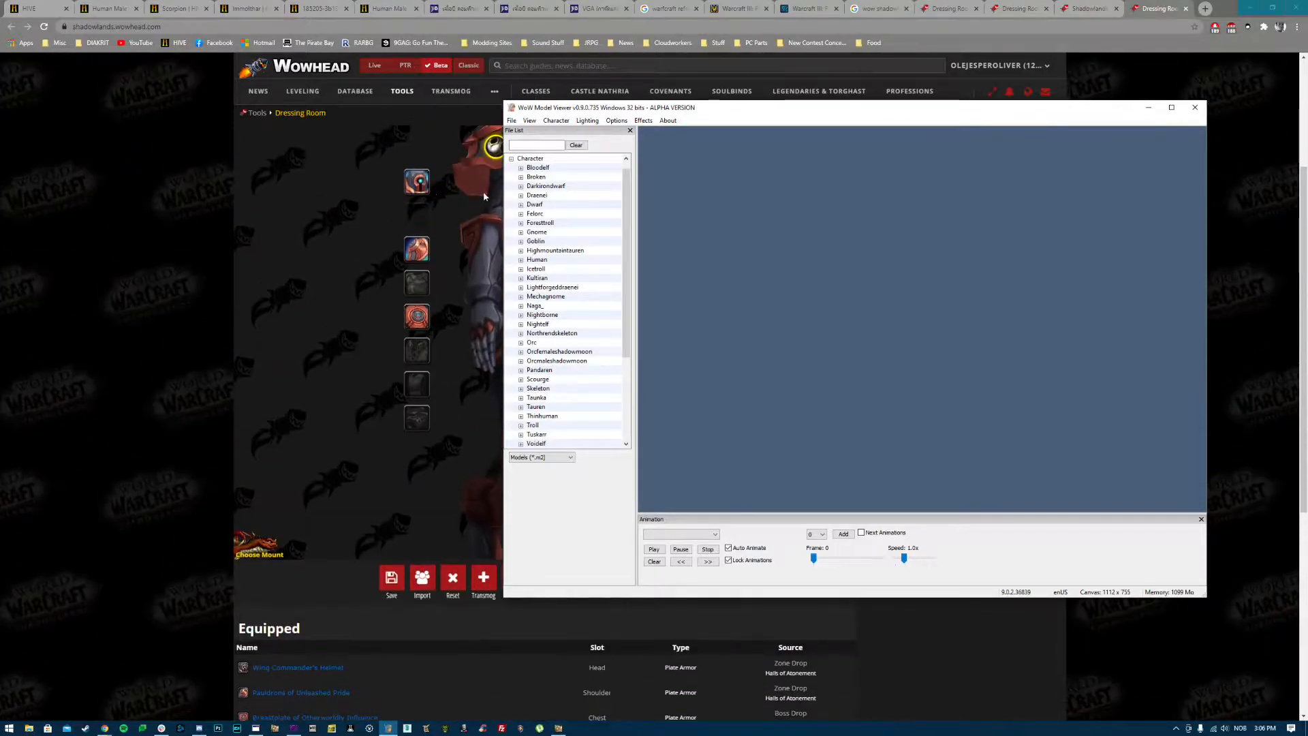
pyautogui.scroll(-2, 476, 287)
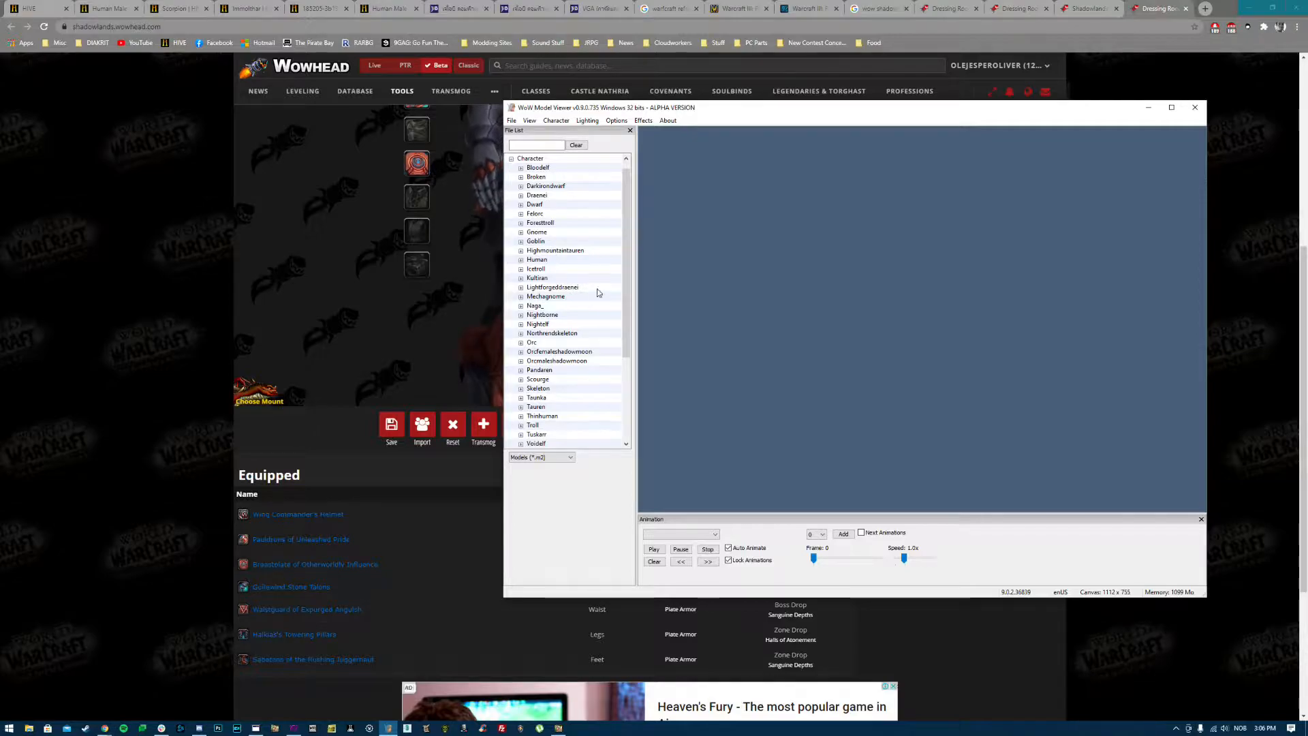
# Step: Load the humanmale_hd.m2 model from the Human male folder and inspect it from several angles
pyautogui.doubleClick(536, 260)
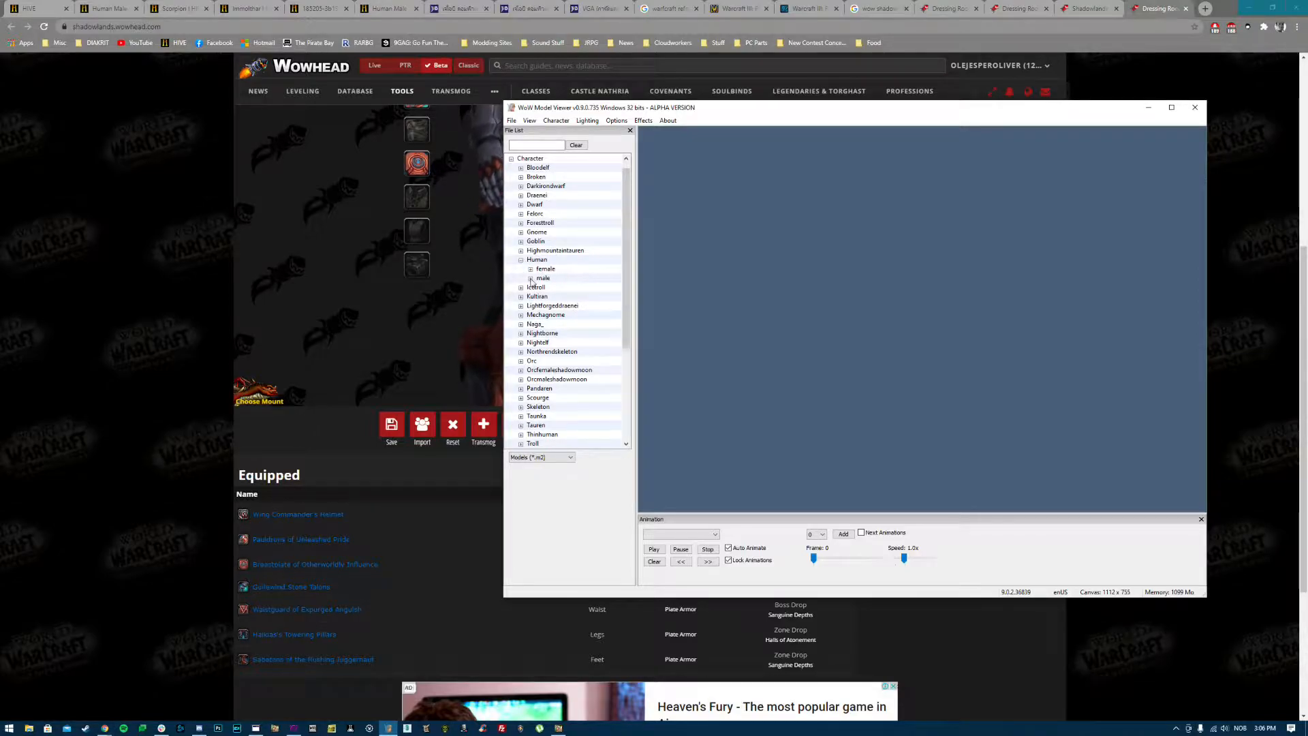
pyautogui.doubleClick(544, 278)
pyautogui.click(566, 298)
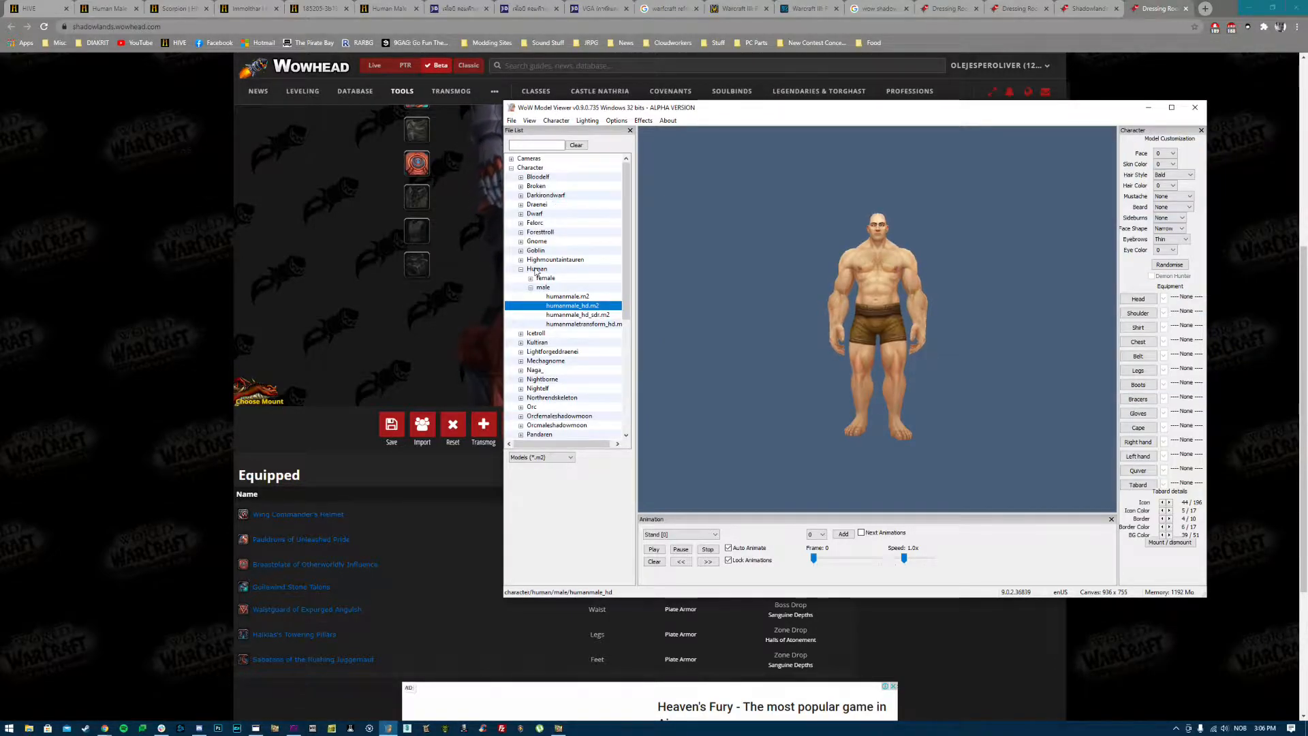
pyautogui.moveTo(884, 298); pyautogui.dragTo(829, 289)
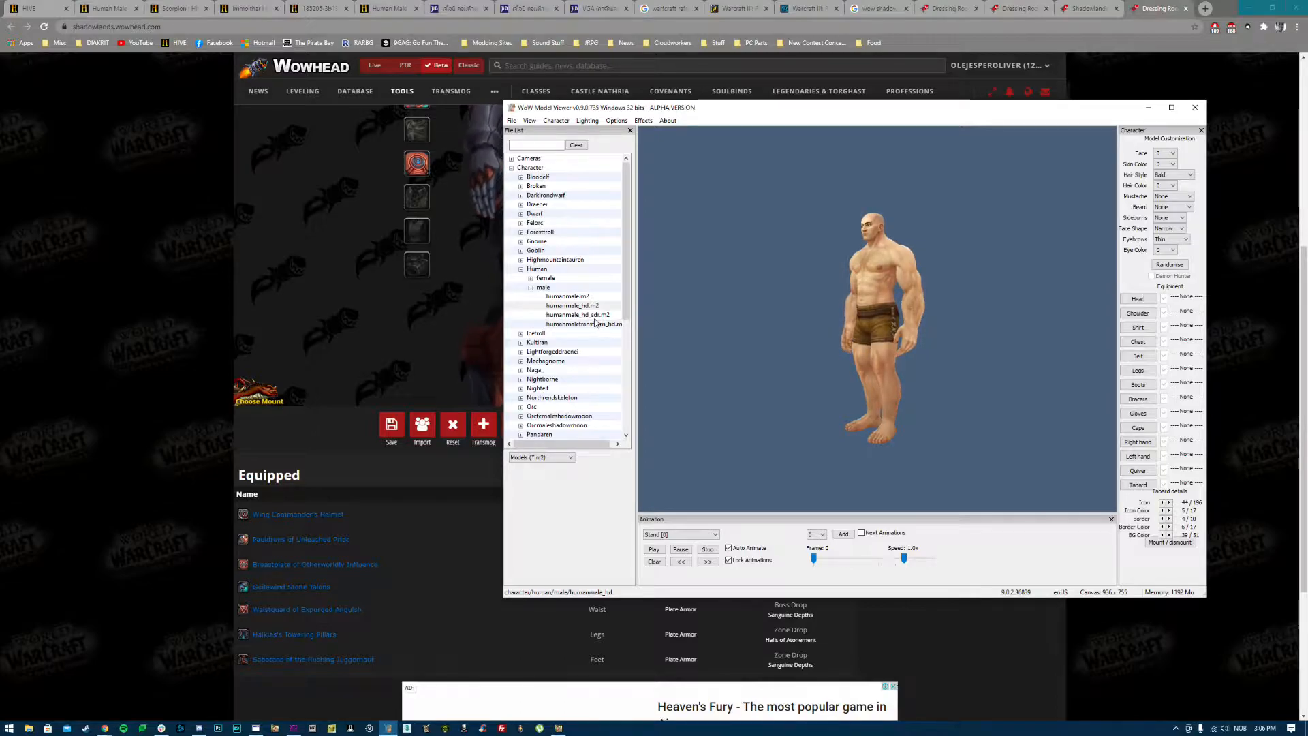
pyautogui.moveTo(834, 314); pyautogui.dragTo(900, 314)
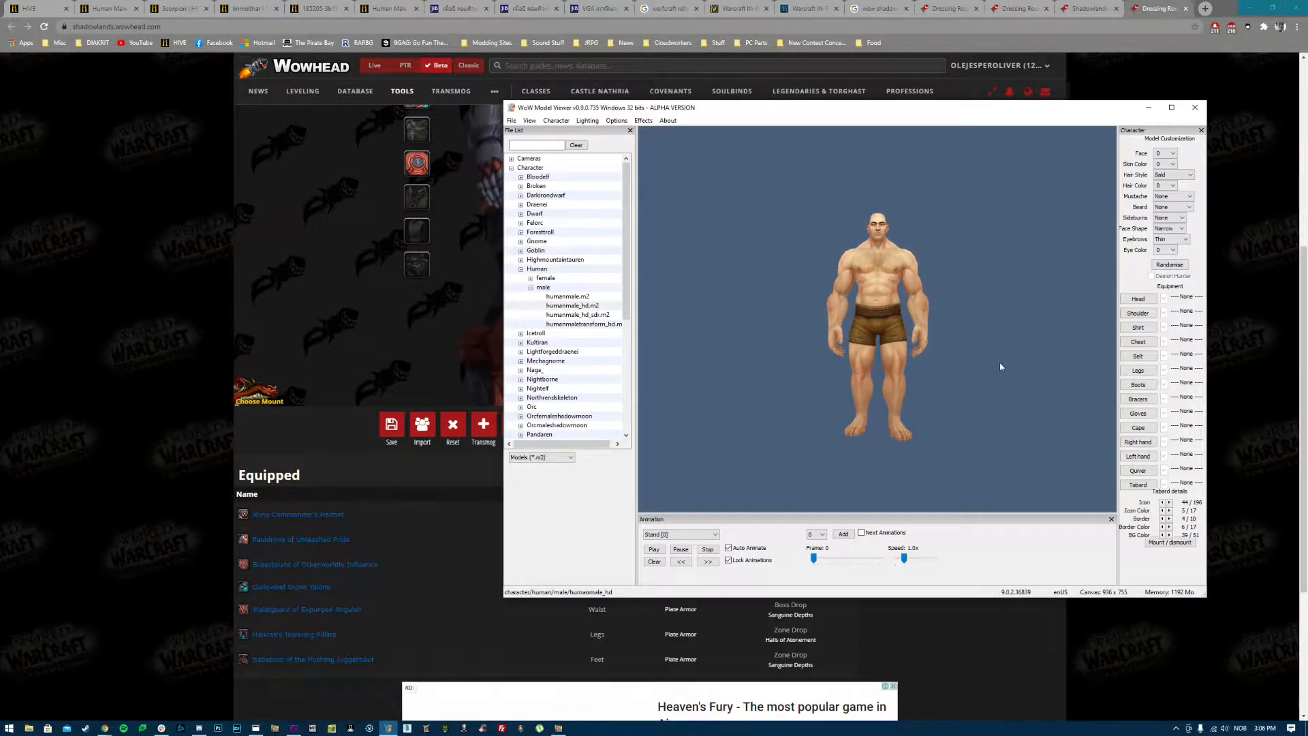
pyautogui.moveTo(958, 319)
pyautogui.mouseDown()
pyautogui.moveTo(810, 313)
pyautogui.moveTo(939, 317)
pyautogui.mouseUp()
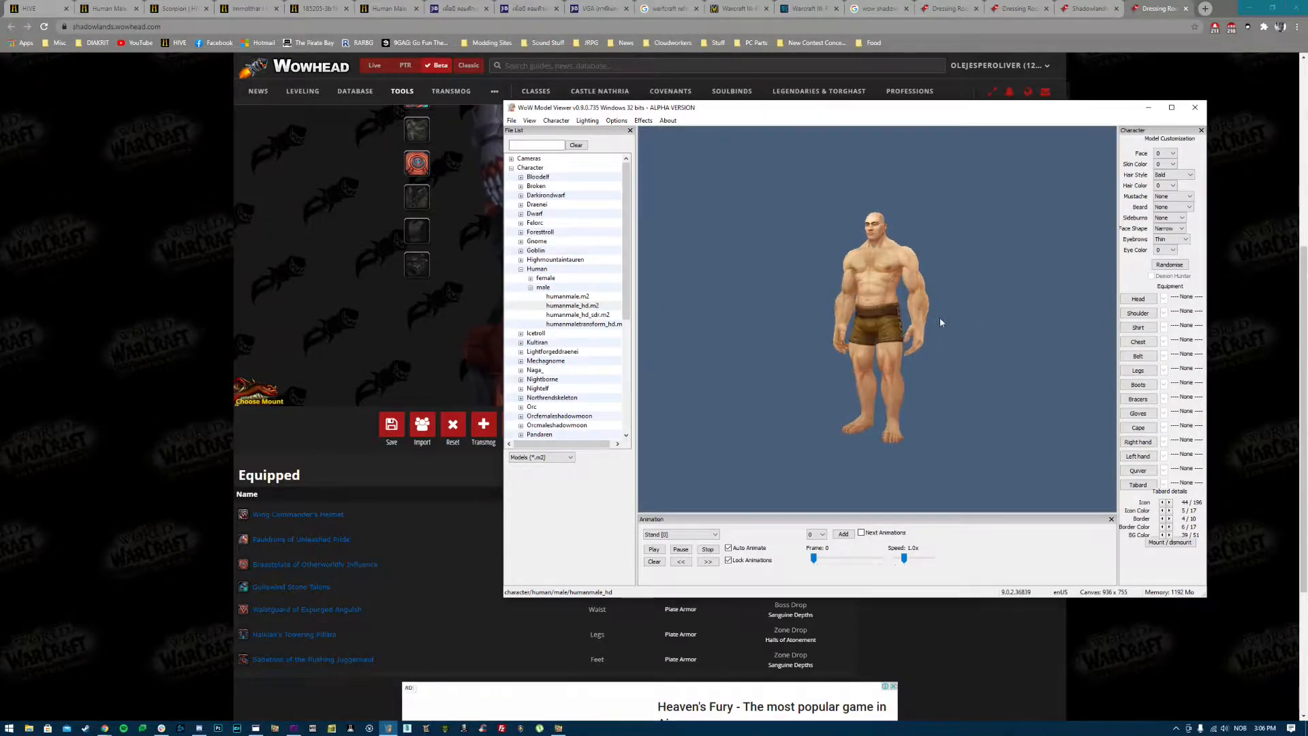
pyautogui.moveTo(869, 342)
pyautogui.mouseDown()
pyautogui.moveTo(910, 344)
pyautogui.moveTo(876, 347)
pyautogui.mouseUp()
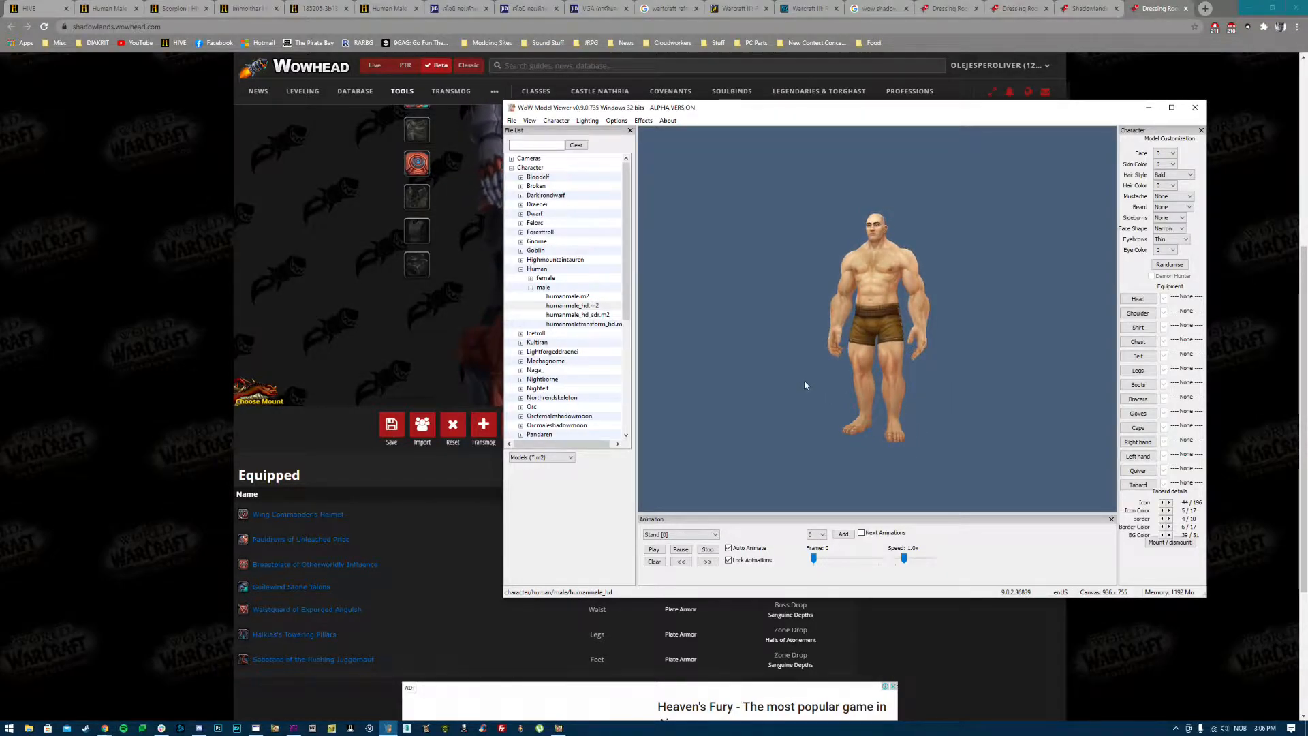
# Step: Equip the Wing Commander's Helmet in the Head slot, filtering the items by "wing comma"
pyautogui.click(1143, 302)
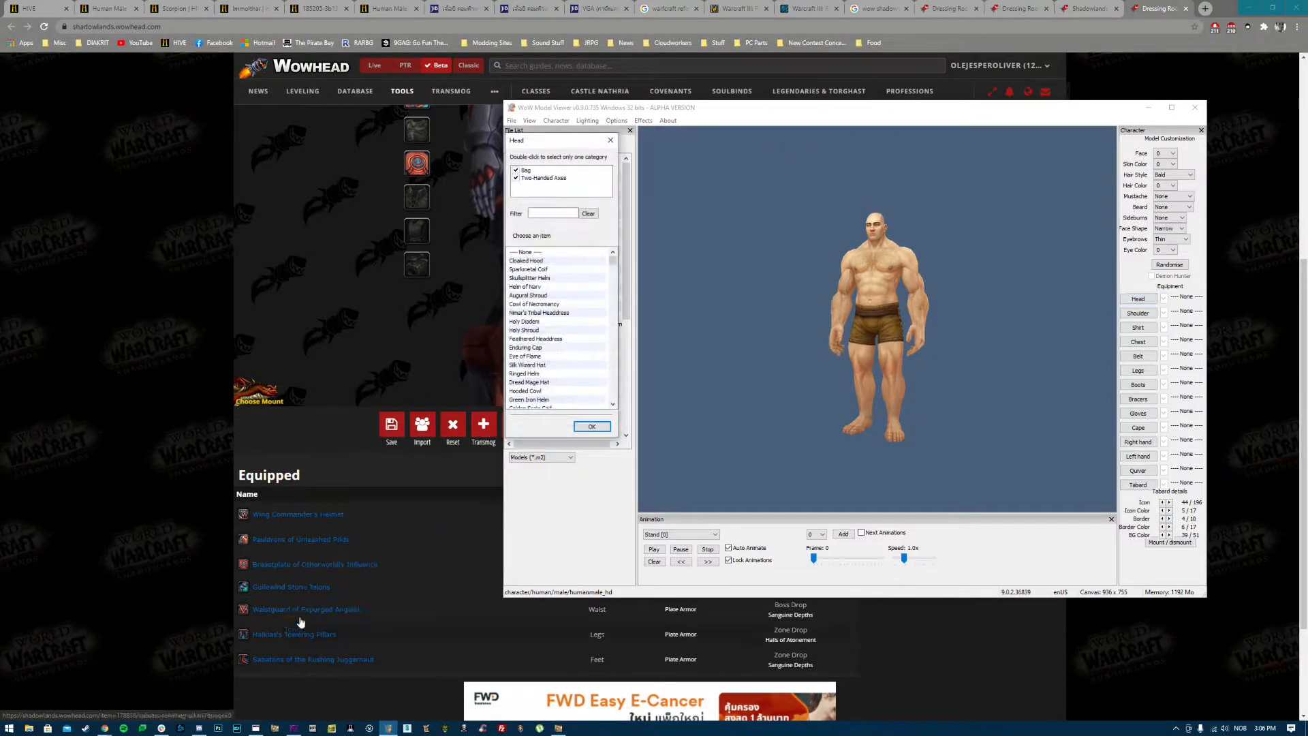
pyautogui.click(557, 214)
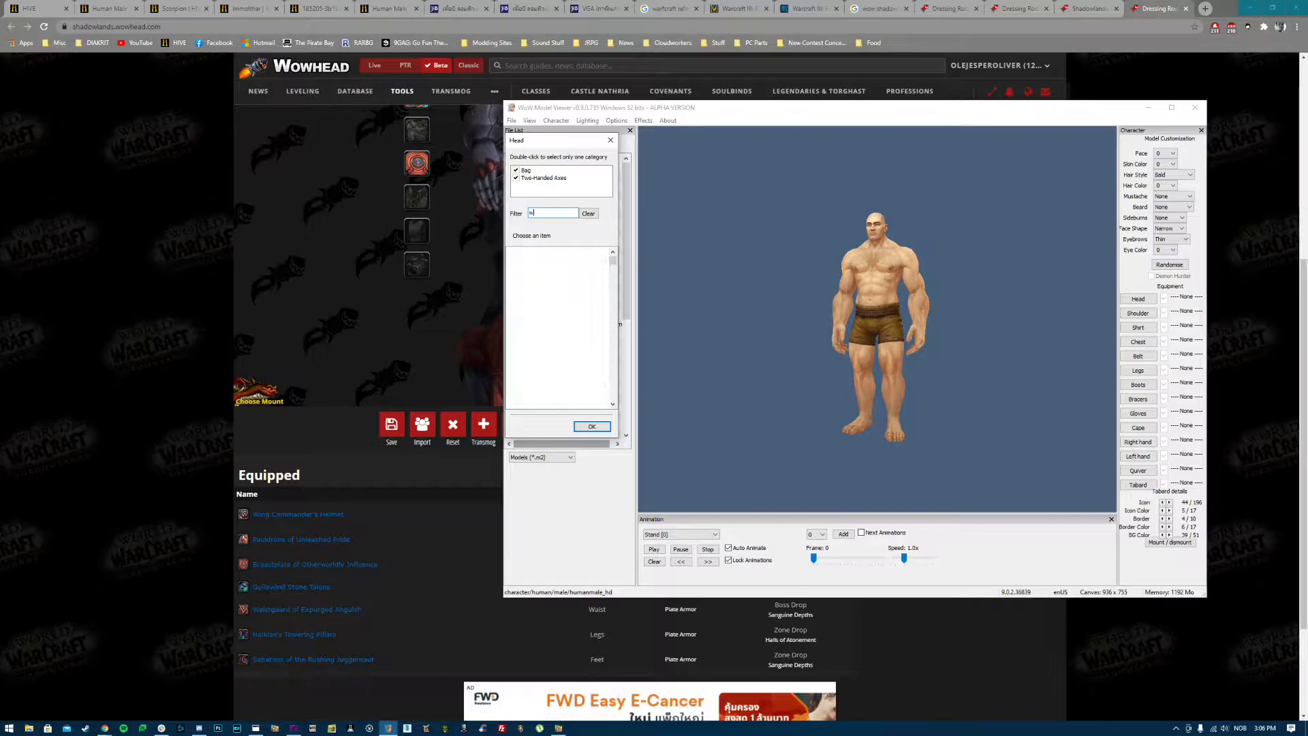
pyautogui.write('wing comma')
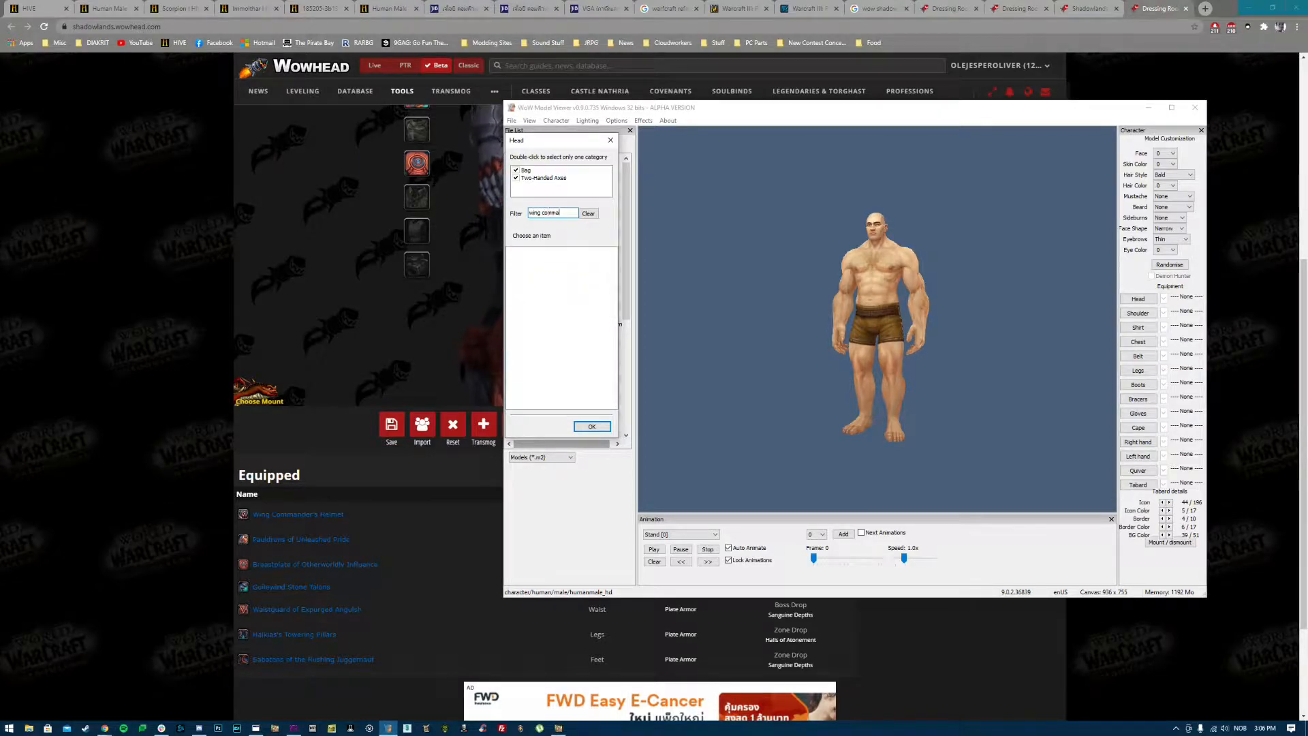
pyautogui.write('t')
pyautogui.click(562, 253)
pyautogui.click(591, 426)
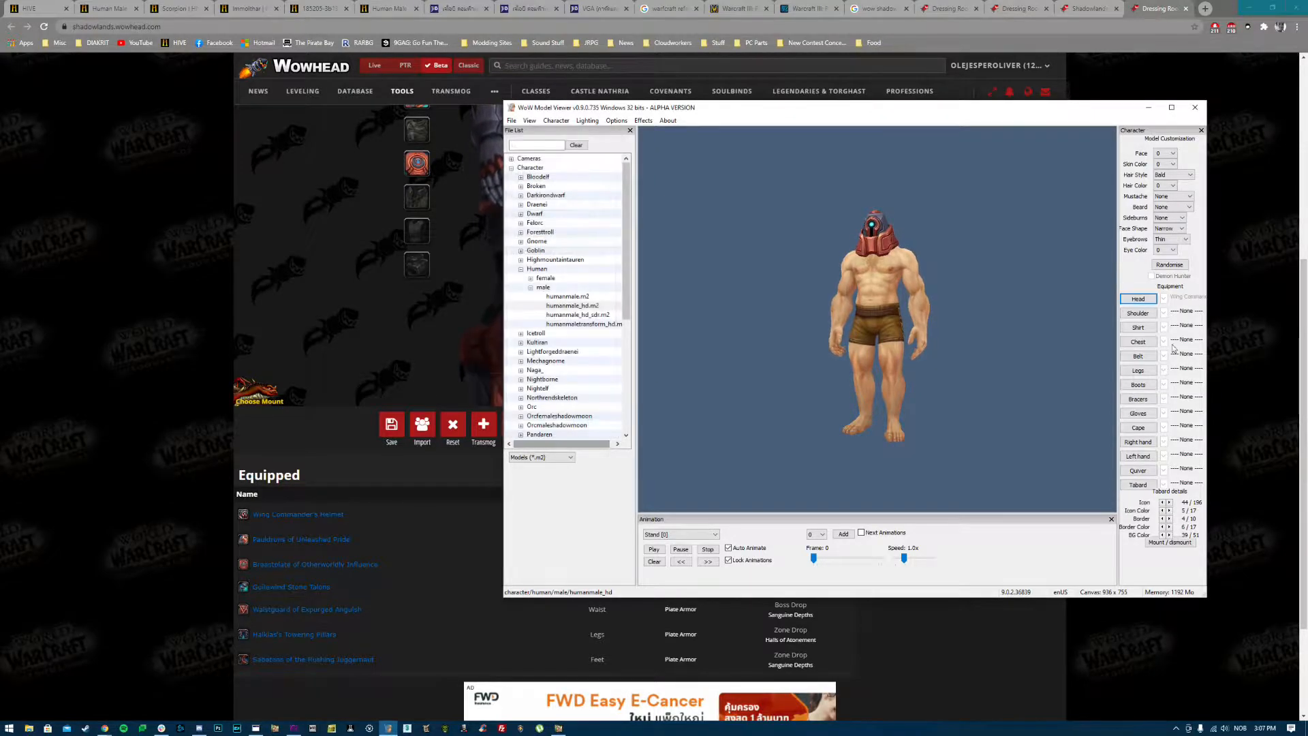
# Step: Equip the Pauldrons of Unleashed Pride in the Shoulder slot, filtering the items by "pauldrons of unleashed"
pyautogui.click(1136, 314)
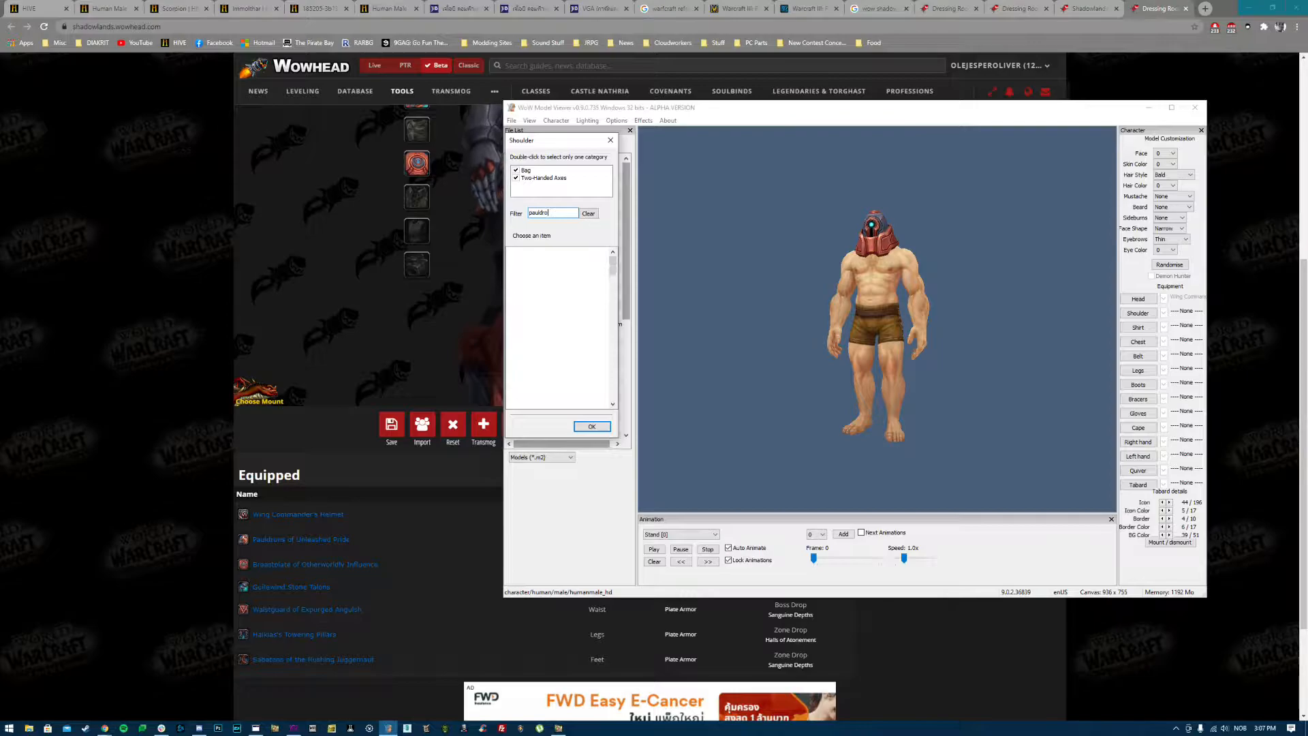
pyautogui.write('unleashed')
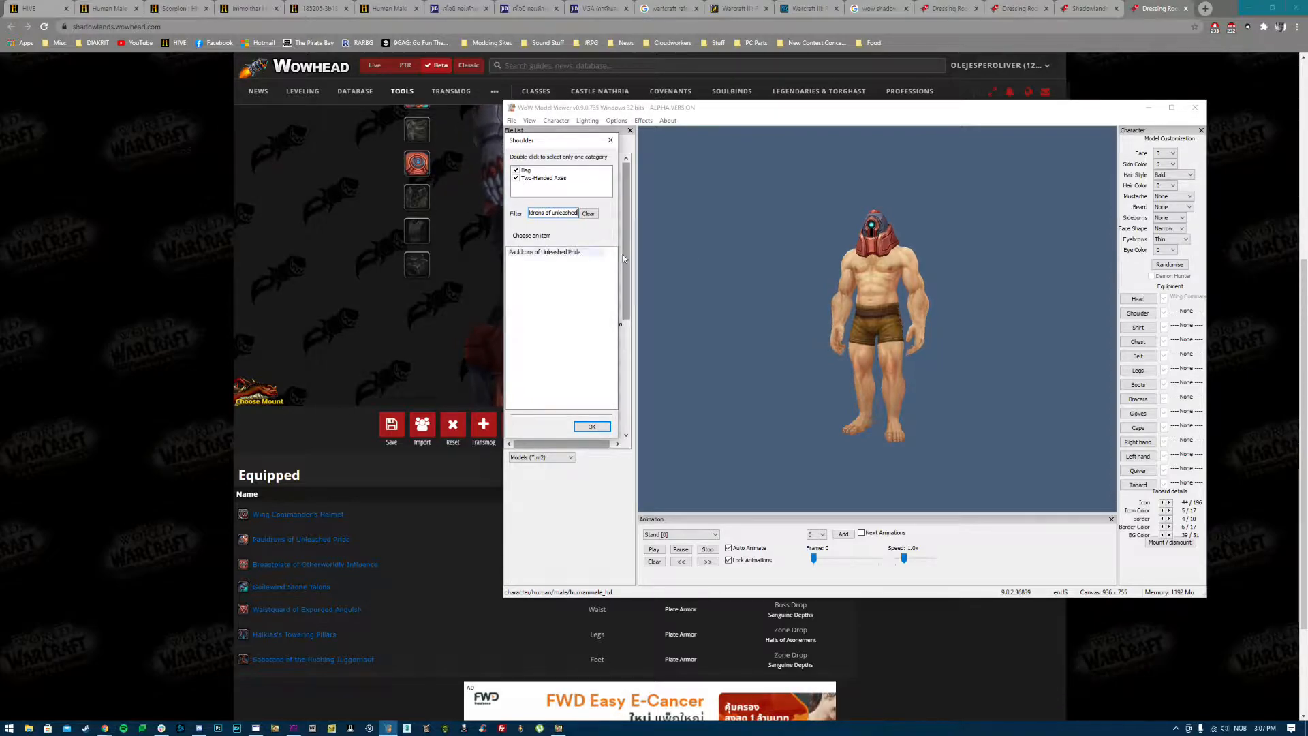
pyautogui.click(555, 250)
pyautogui.click(591, 427)
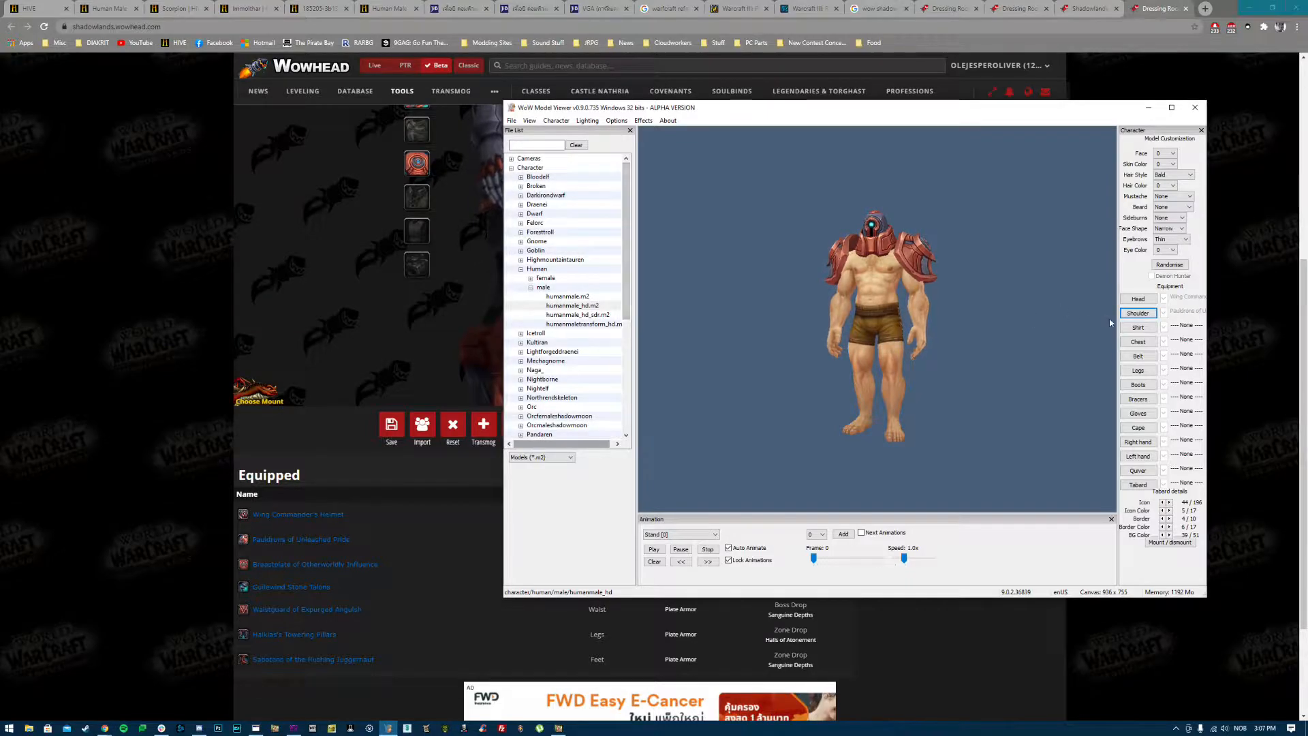
# Step: Equip the Breastplate of Otherworldly Influence in the Chest slot, filtering the items by "breastplate of otherworl"
pyautogui.click(1140, 342)
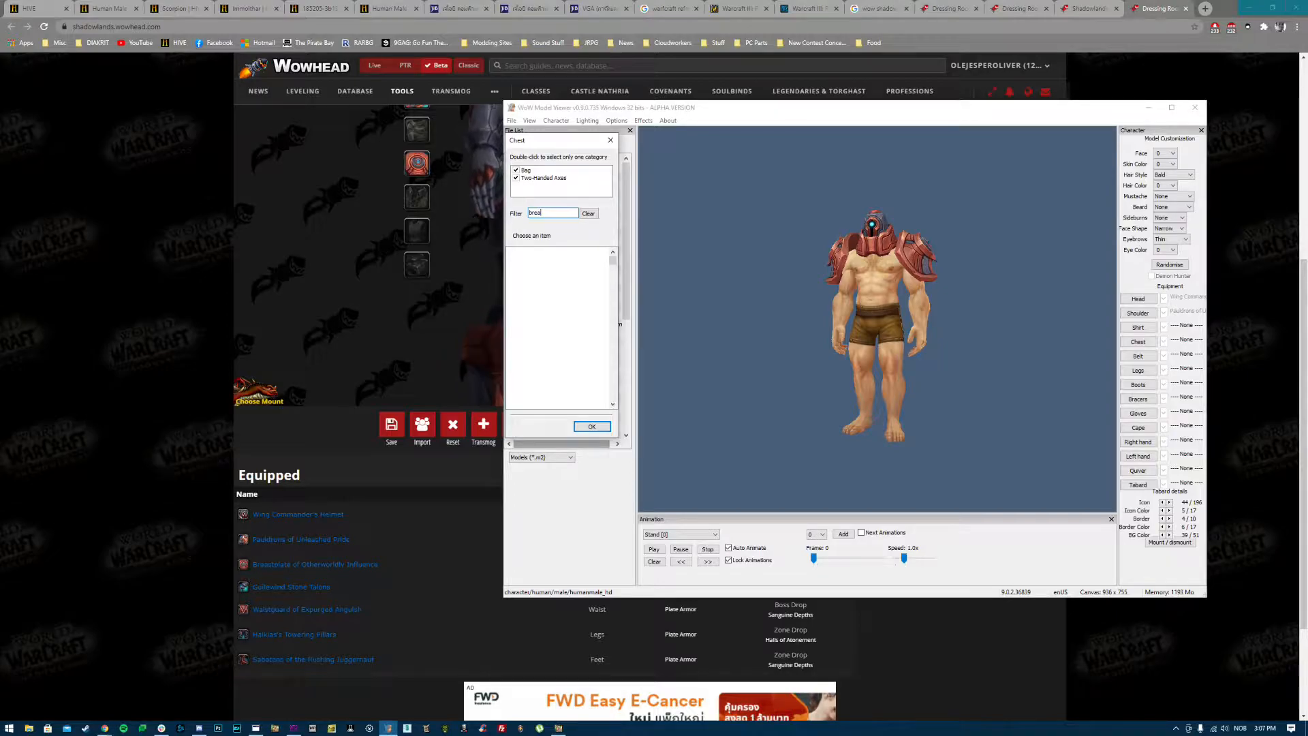
pyautogui.write('late ')
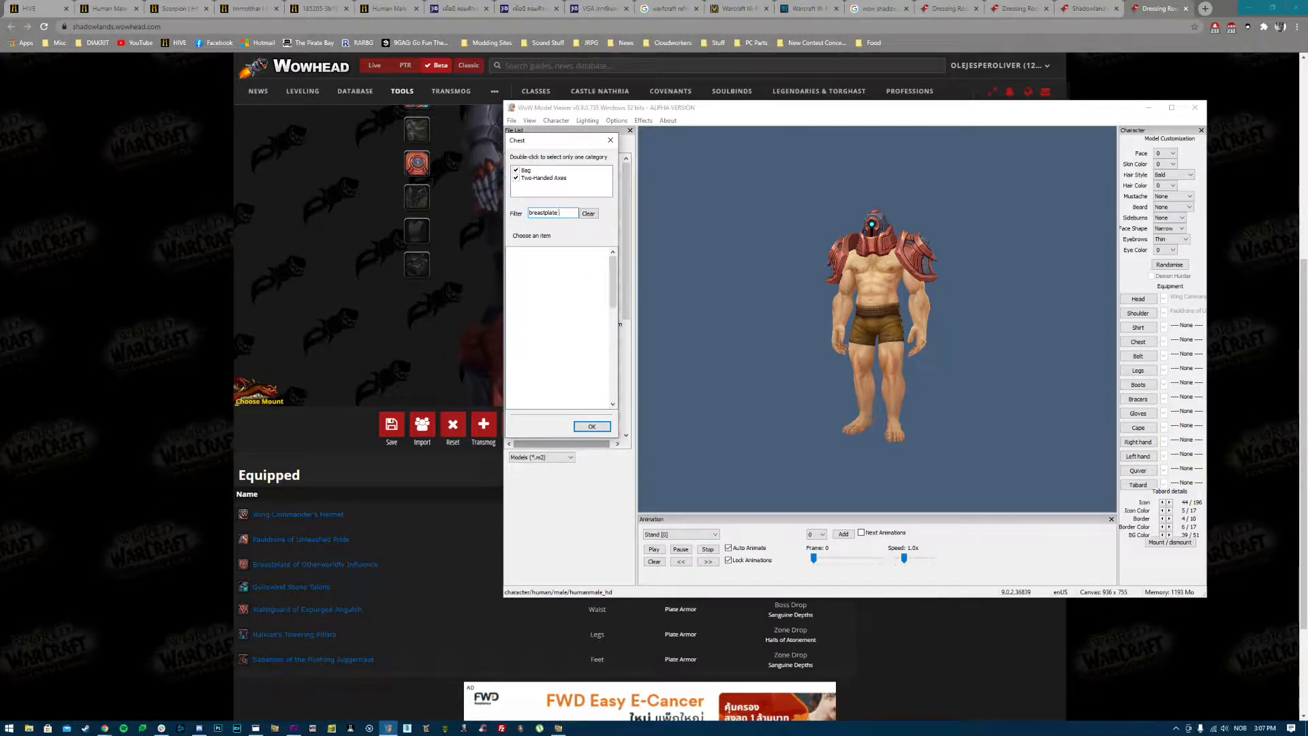
pyautogui.write('of otherworl')
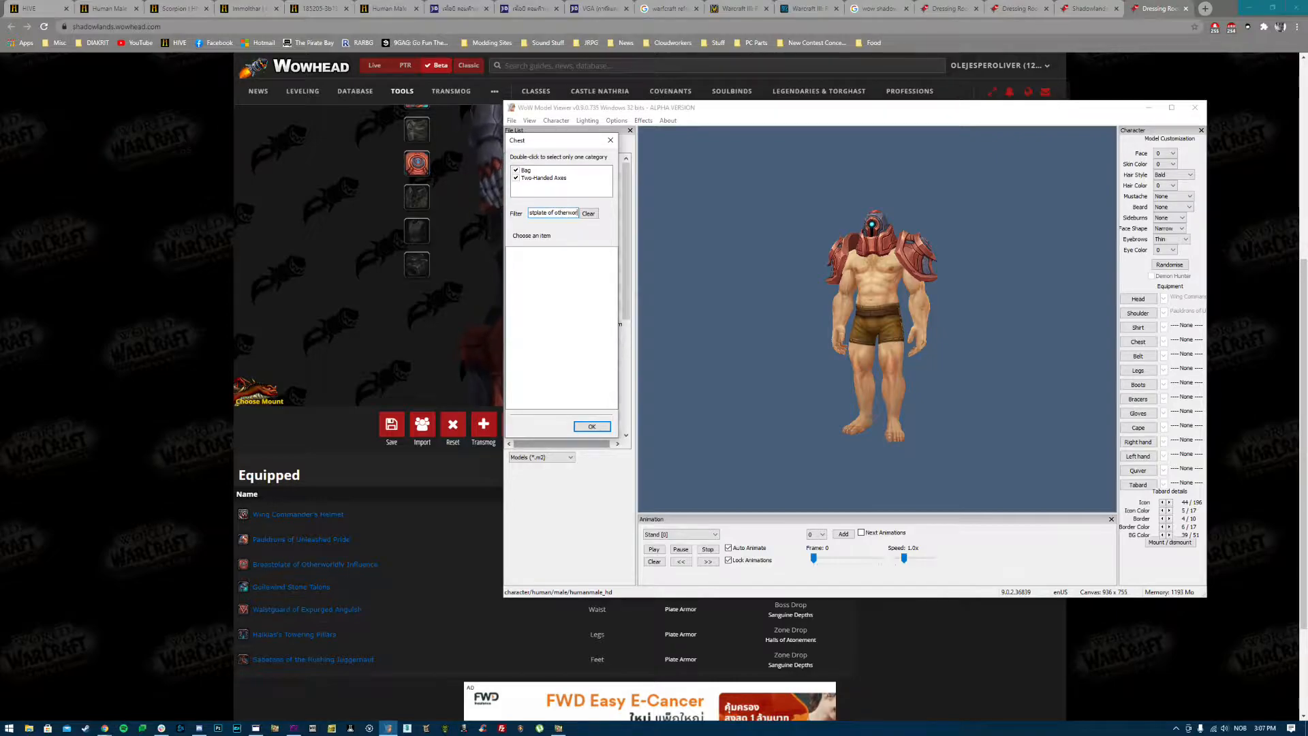
pyautogui.click(582, 253)
pyautogui.click(595, 428)
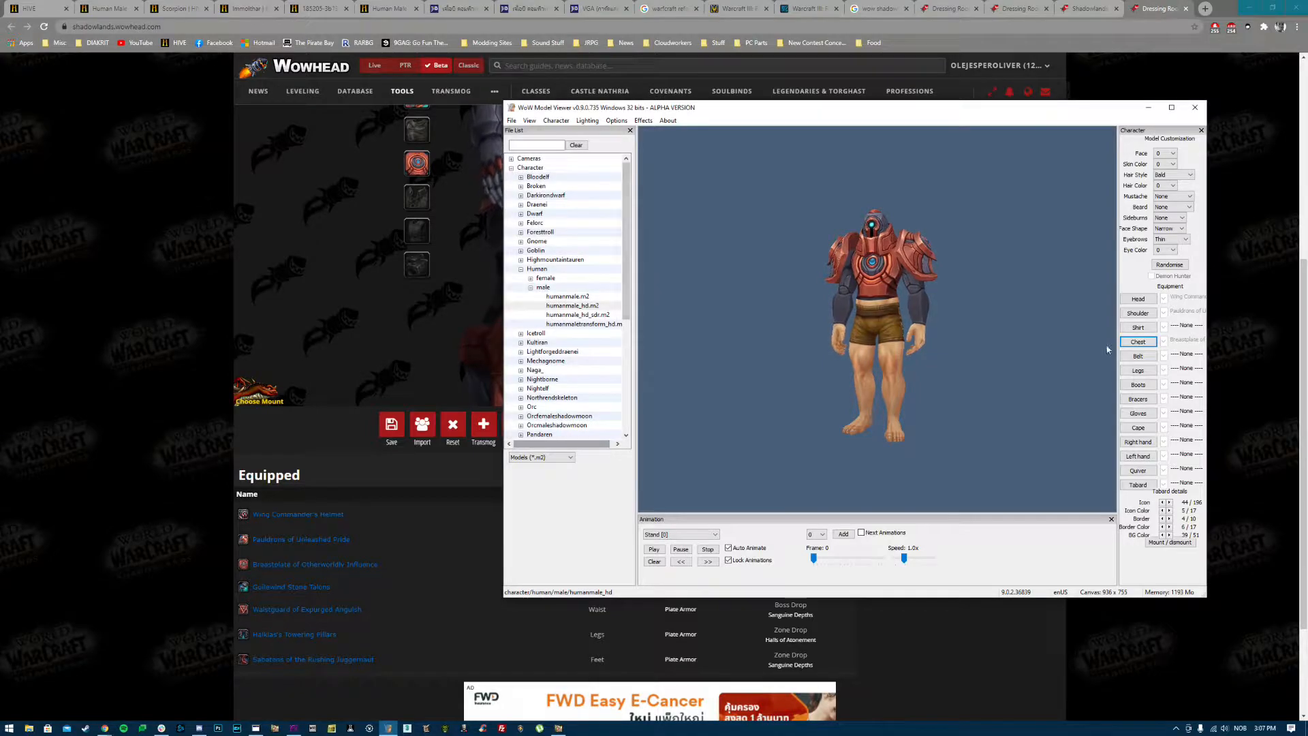
# Step: Equip the Waistguard of Expurged Anguish in the Belt slot, filtering the items by "expurged"
pyautogui.click(1139, 359)
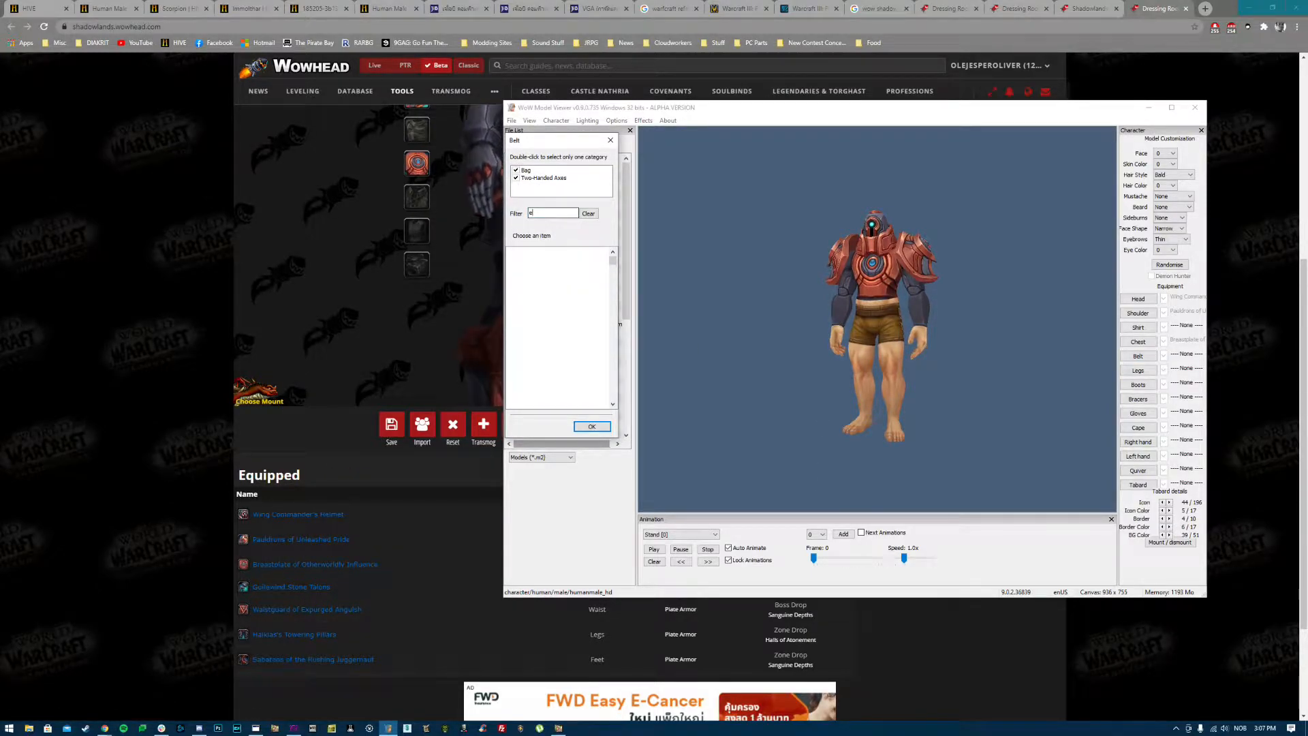
pyautogui.write('expurged')
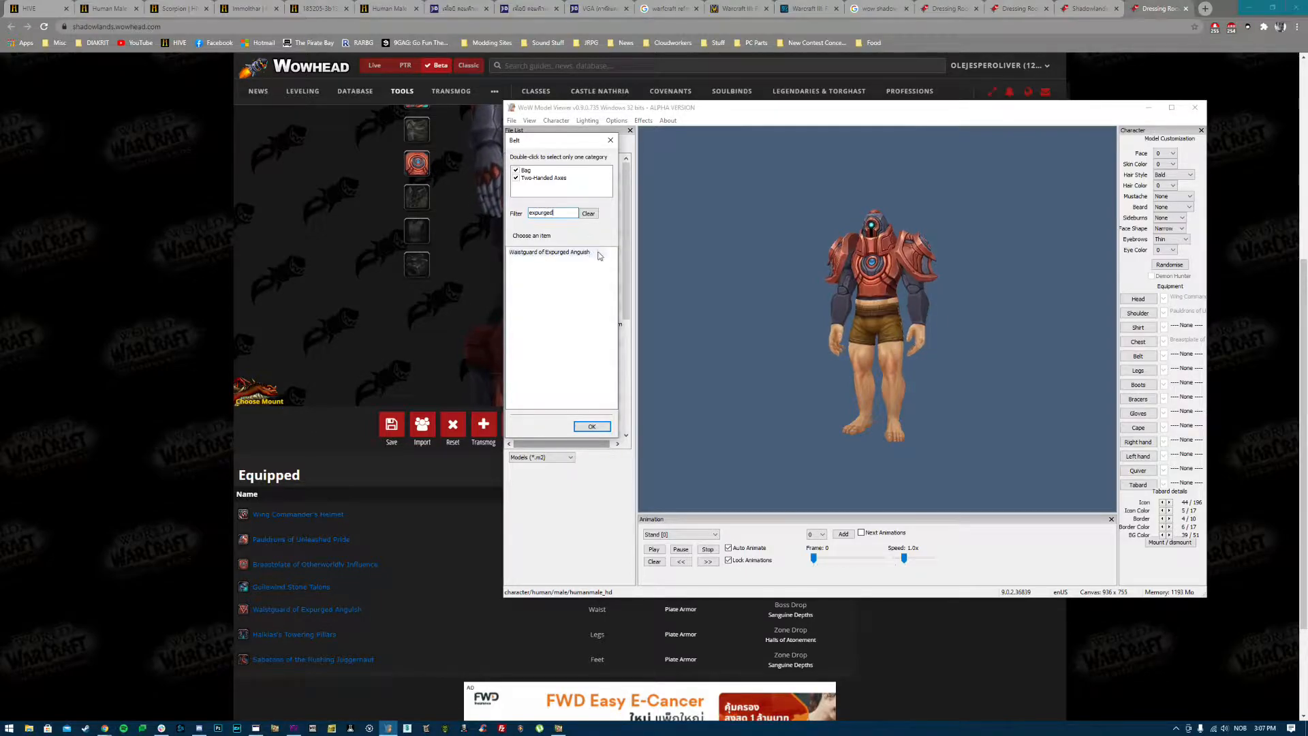
pyautogui.click(580, 255)
pyautogui.click(592, 427)
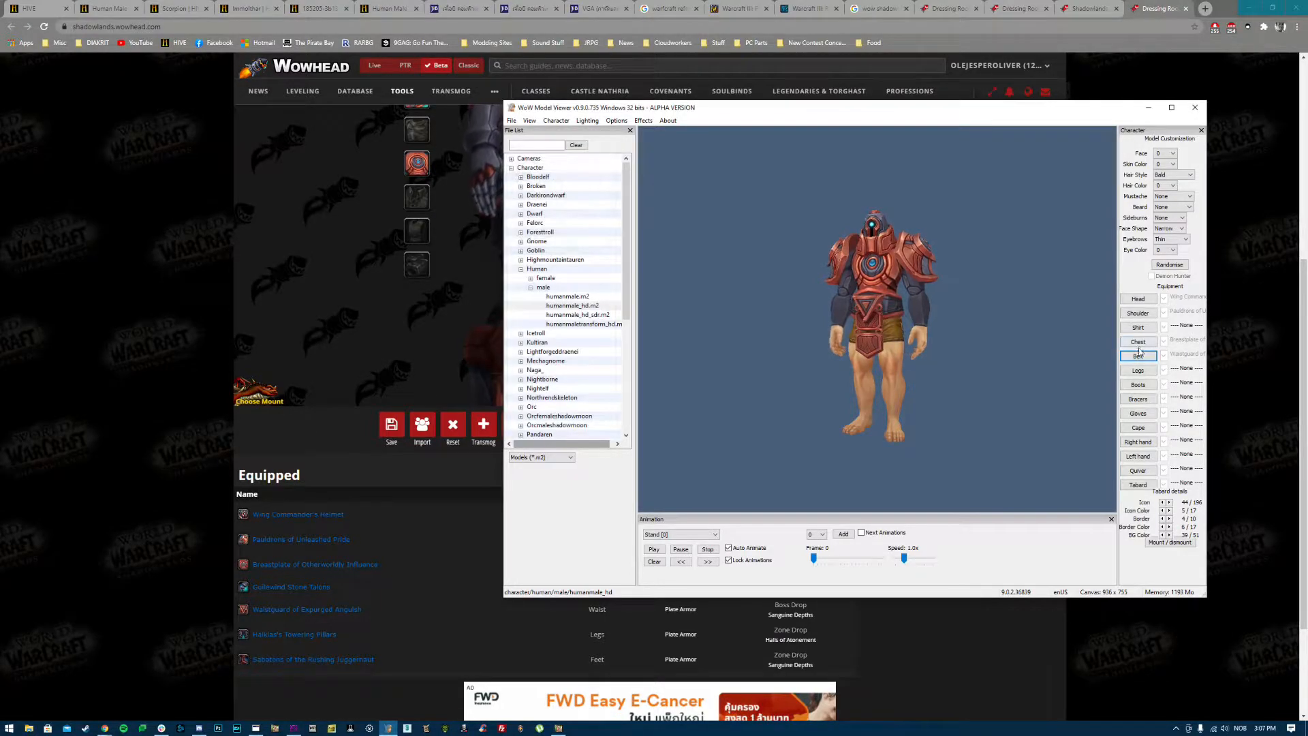
# Step: Equip Halkias's Towering Pillars in the Legs slot, filtering the items by "halkias"
pyautogui.click(1139, 372)
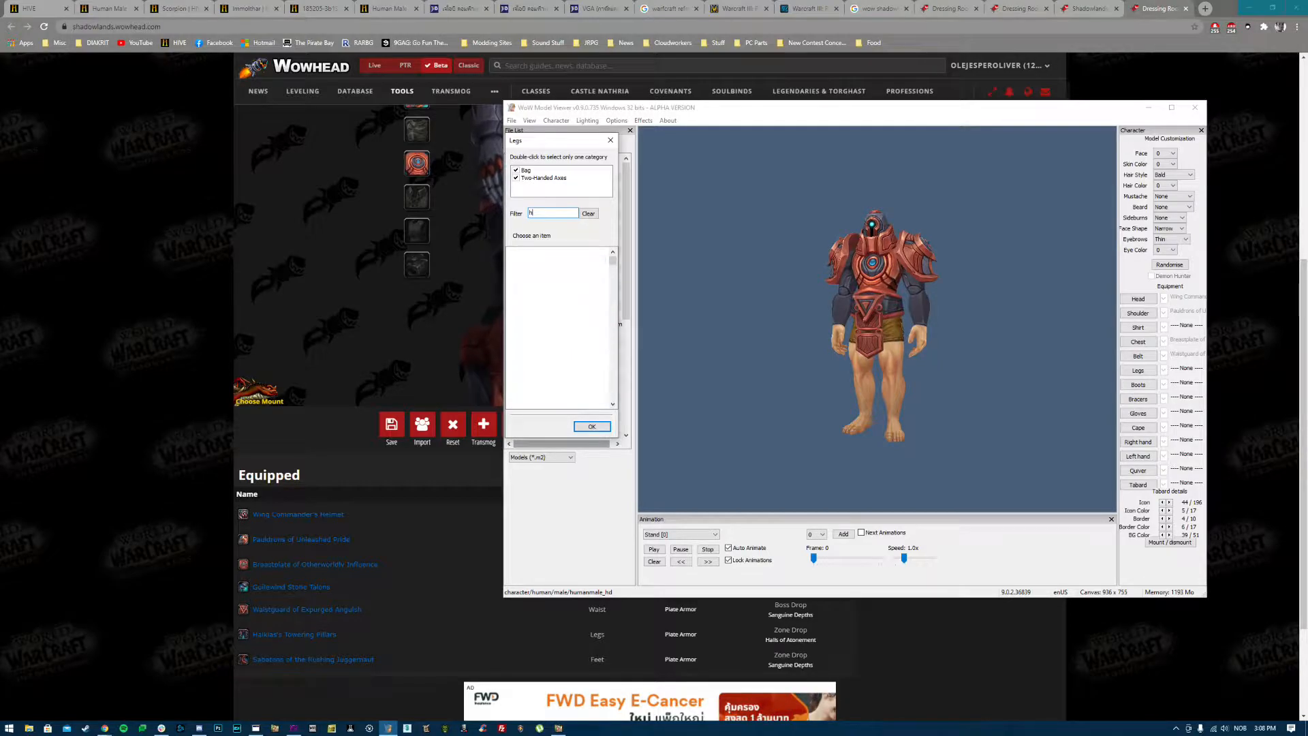
pyautogui.write('kias')
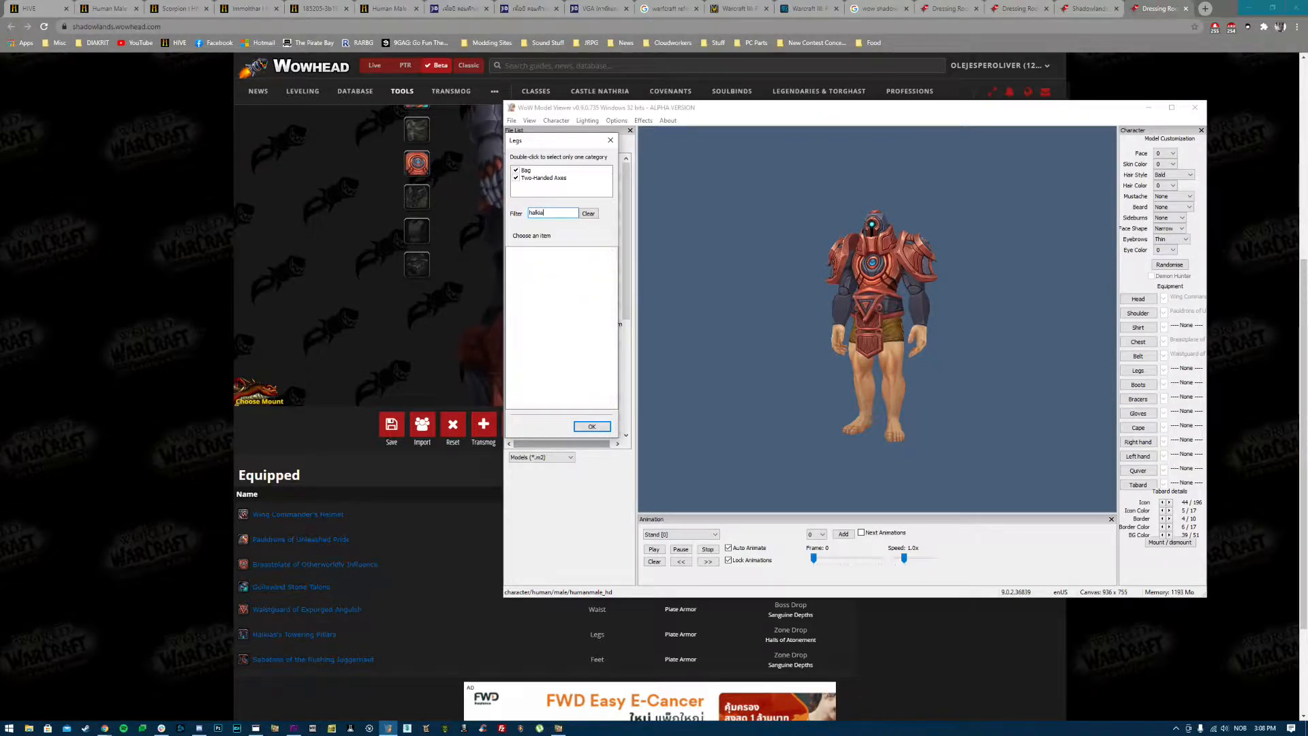
pyautogui.click(591, 428)
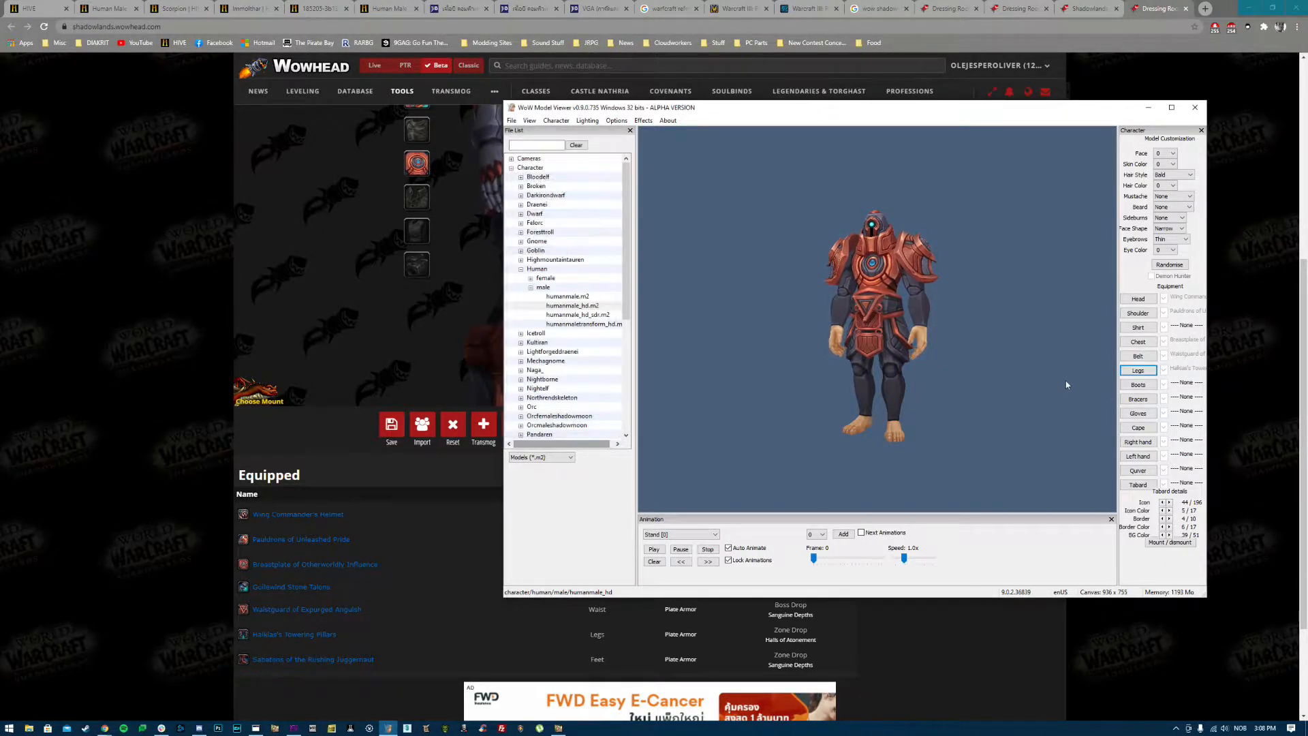
# Step: Equip the Sabatons of the Rushing Juggernaut in the Boots slot, filtering the items by "juggernaut"
pyautogui.click(1139, 385)
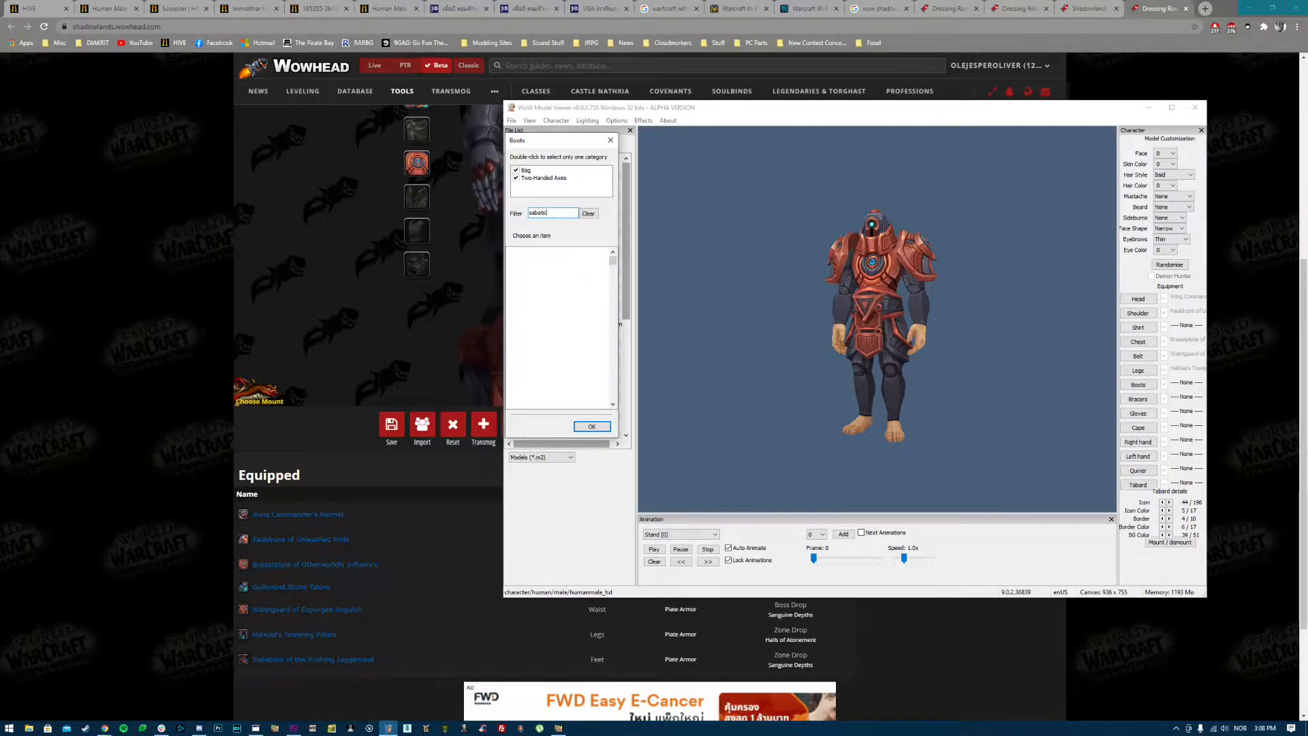
pyautogui.write('n')
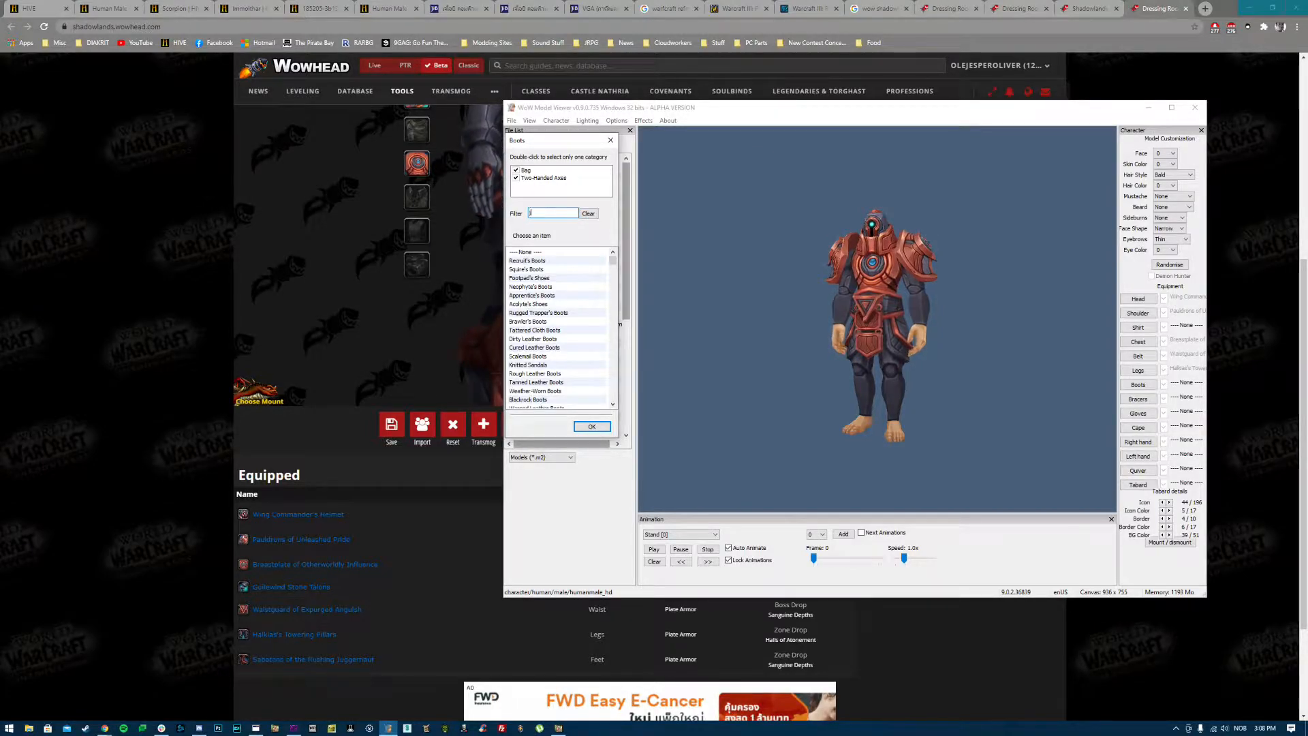
pyautogui.write('juggernaut')
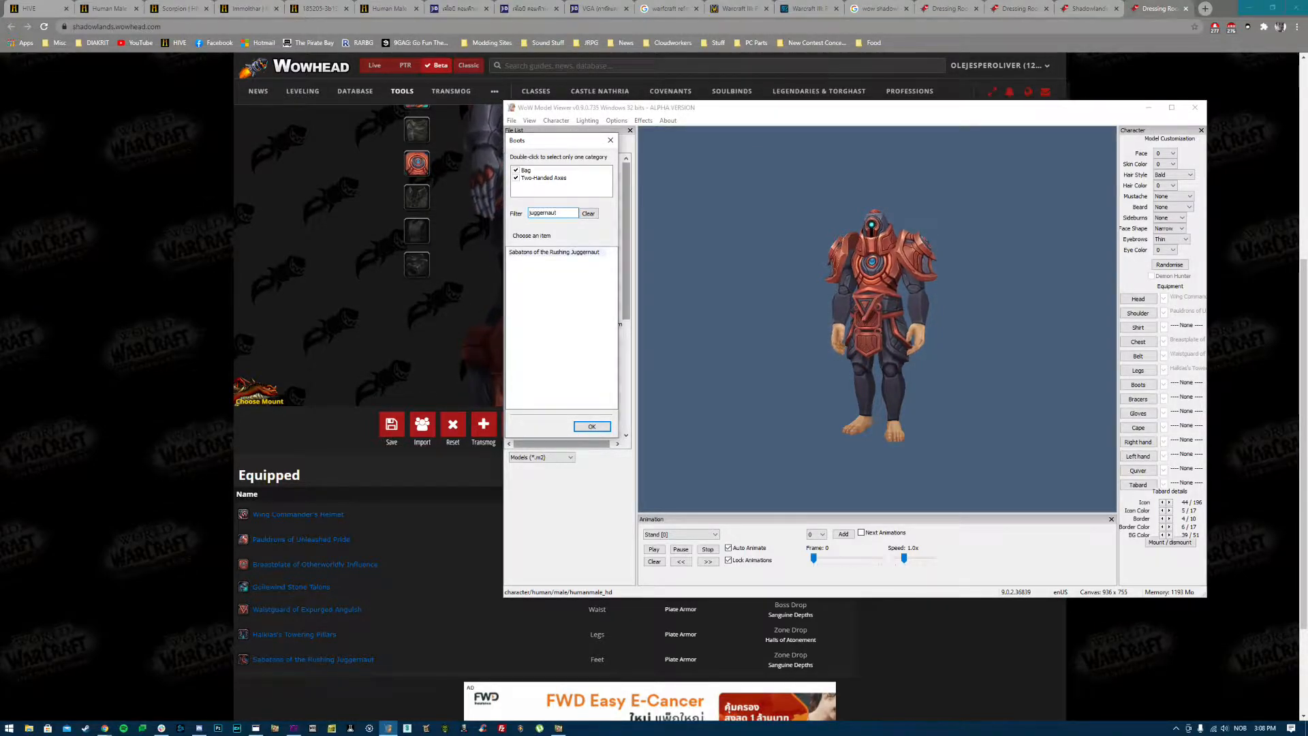
pyautogui.click(570, 255)
pyautogui.moveTo(913, 375); pyautogui.dragTo(821, 385)
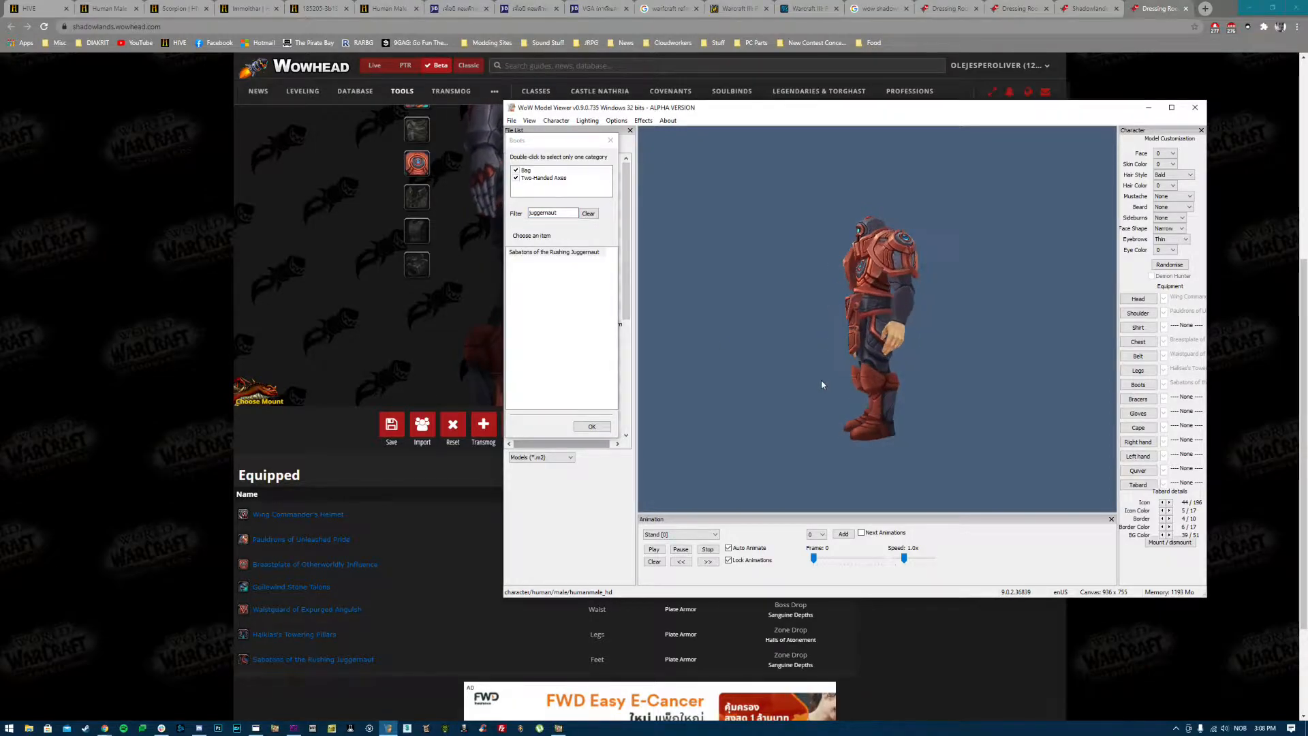
pyautogui.click(592, 426)
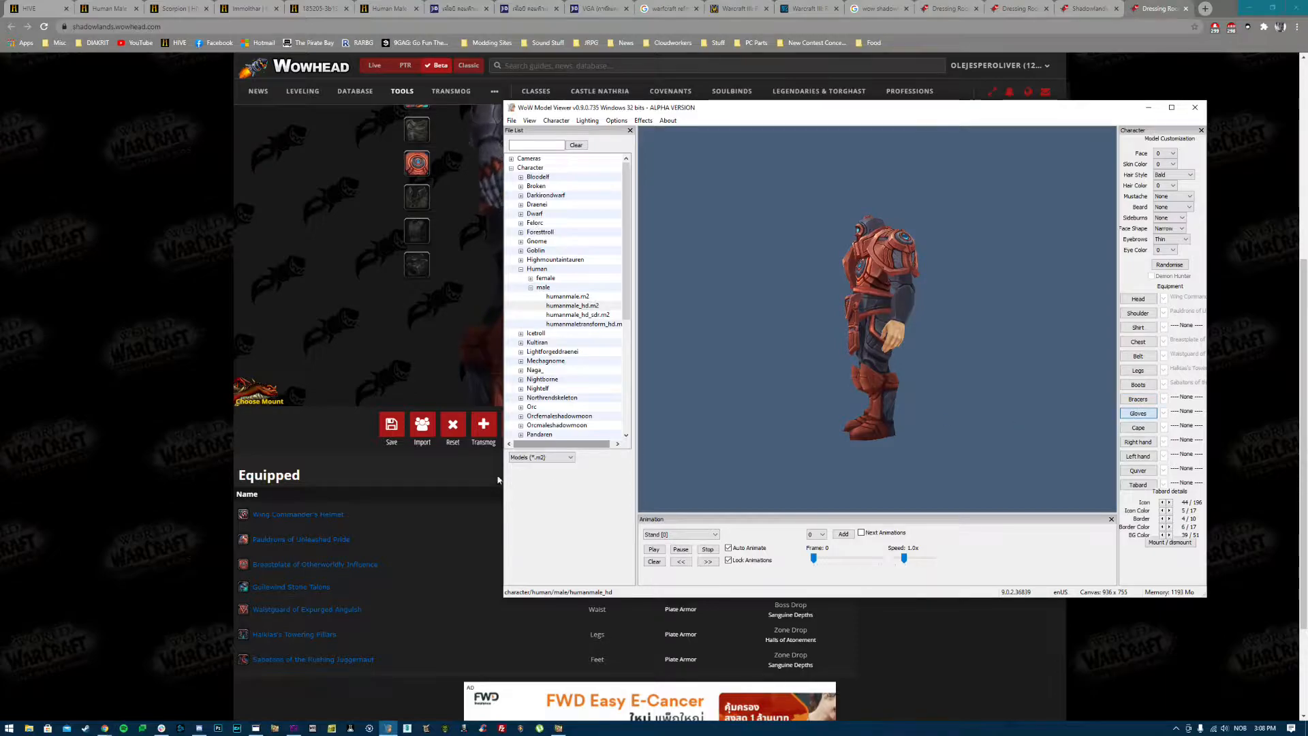
# Step: Equip the Guilewind Stone Talons in the Gloves slot, filtering by "guilewind", and inspect the armoured character from the sides
pyautogui.click(433, 604)
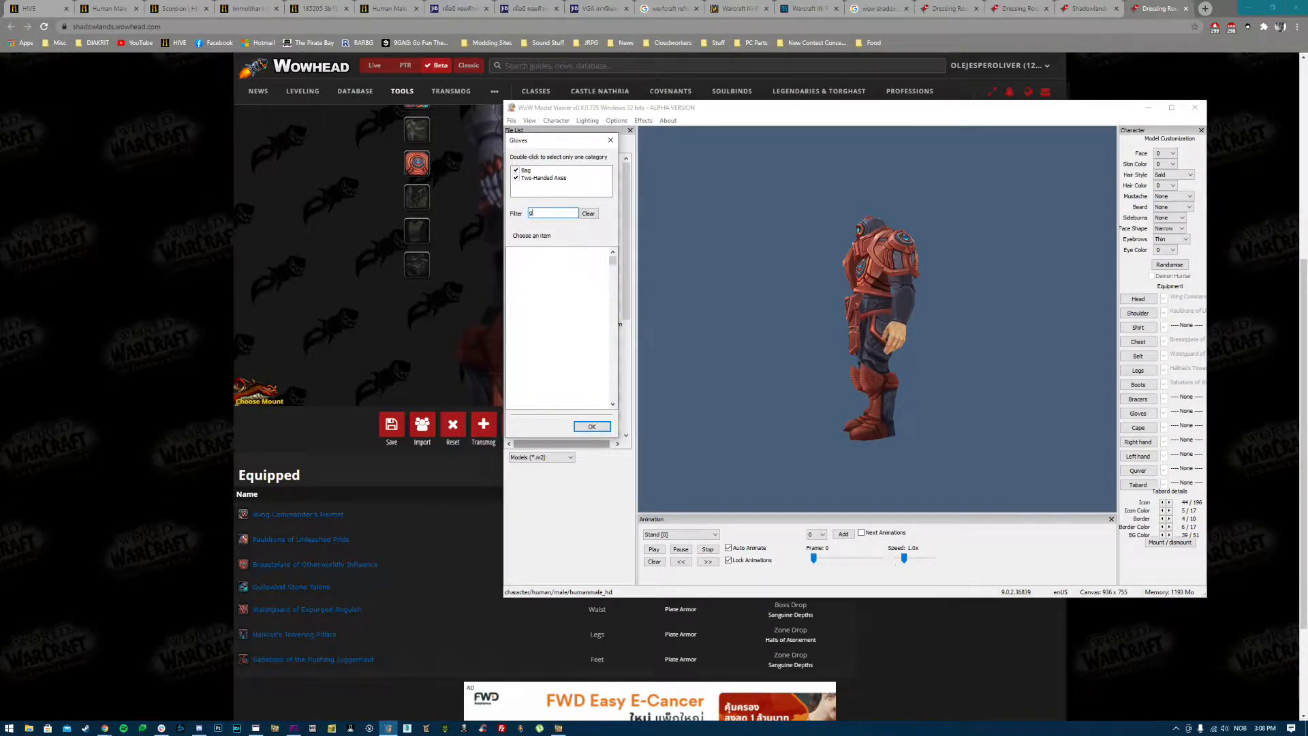
pyautogui.write('lewind')
pyautogui.click(565, 252)
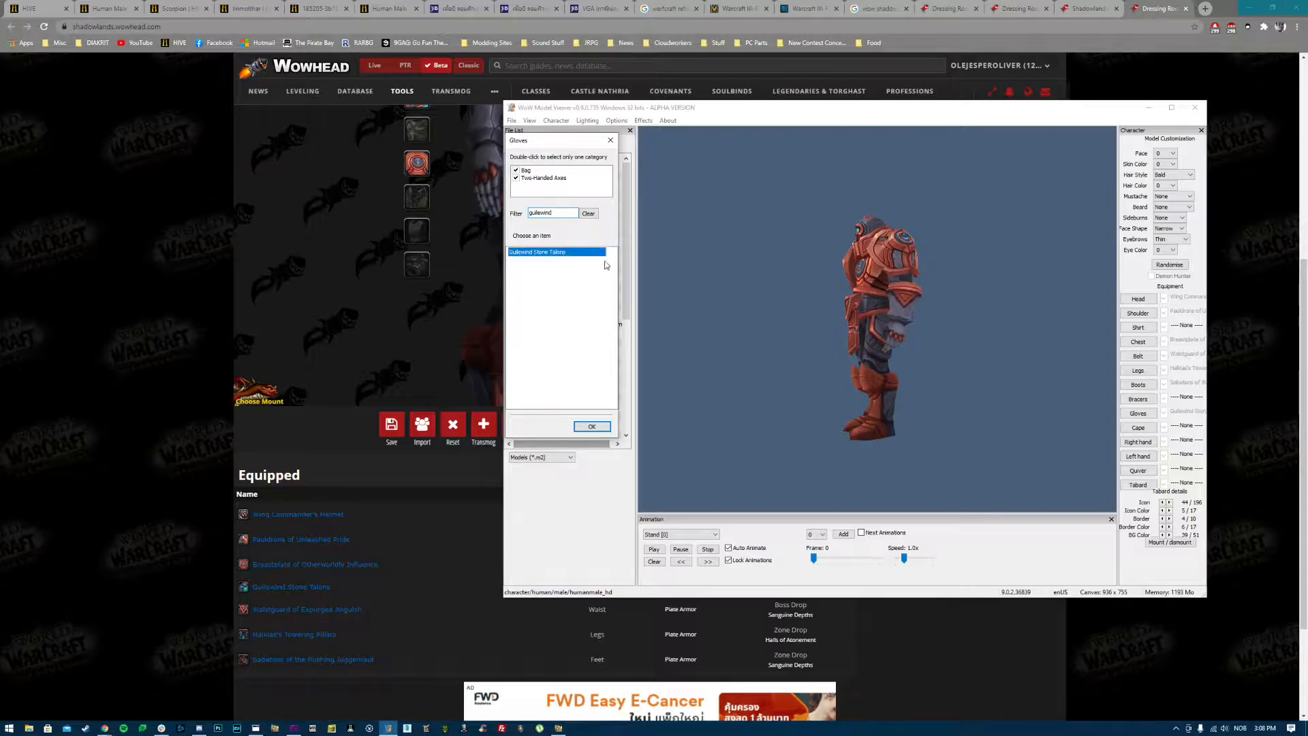
pyautogui.click(591, 427)
pyautogui.moveTo(682, 401); pyautogui.dragTo(886, 355)
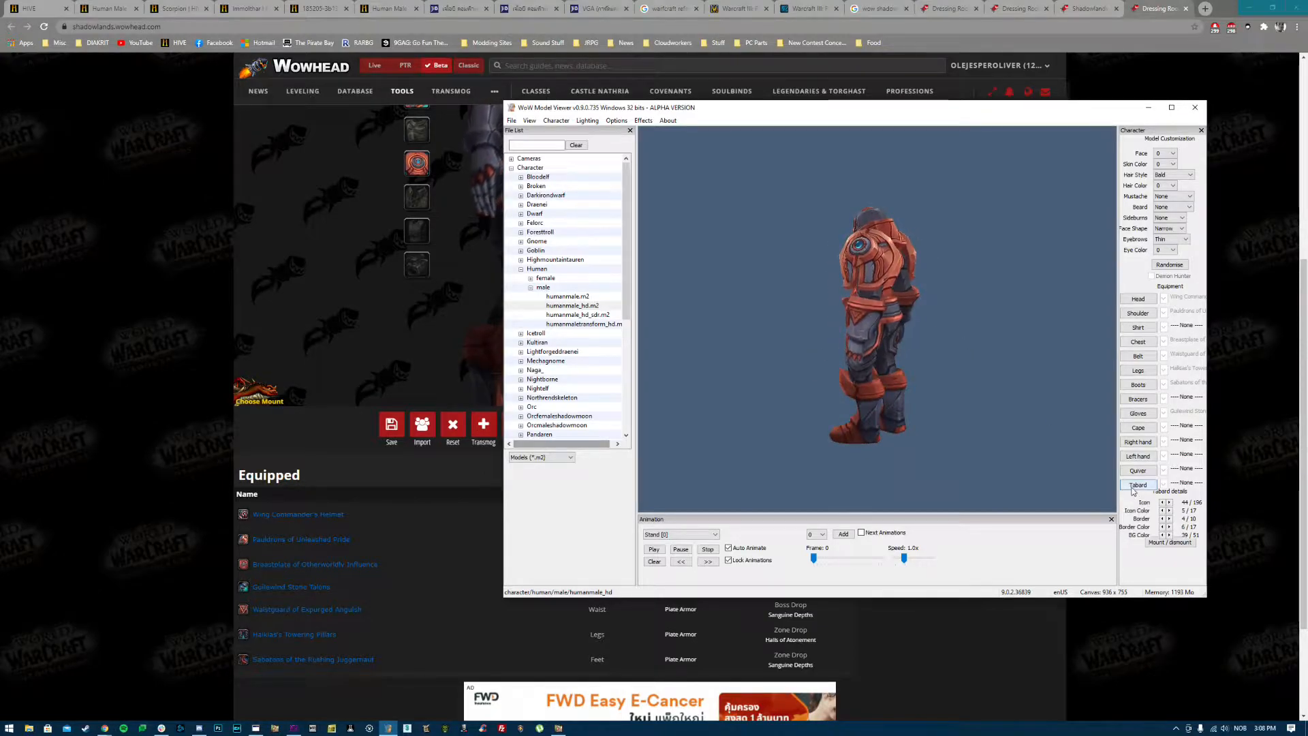
pyautogui.moveTo(908, 420); pyautogui.dragTo(1137, 456)
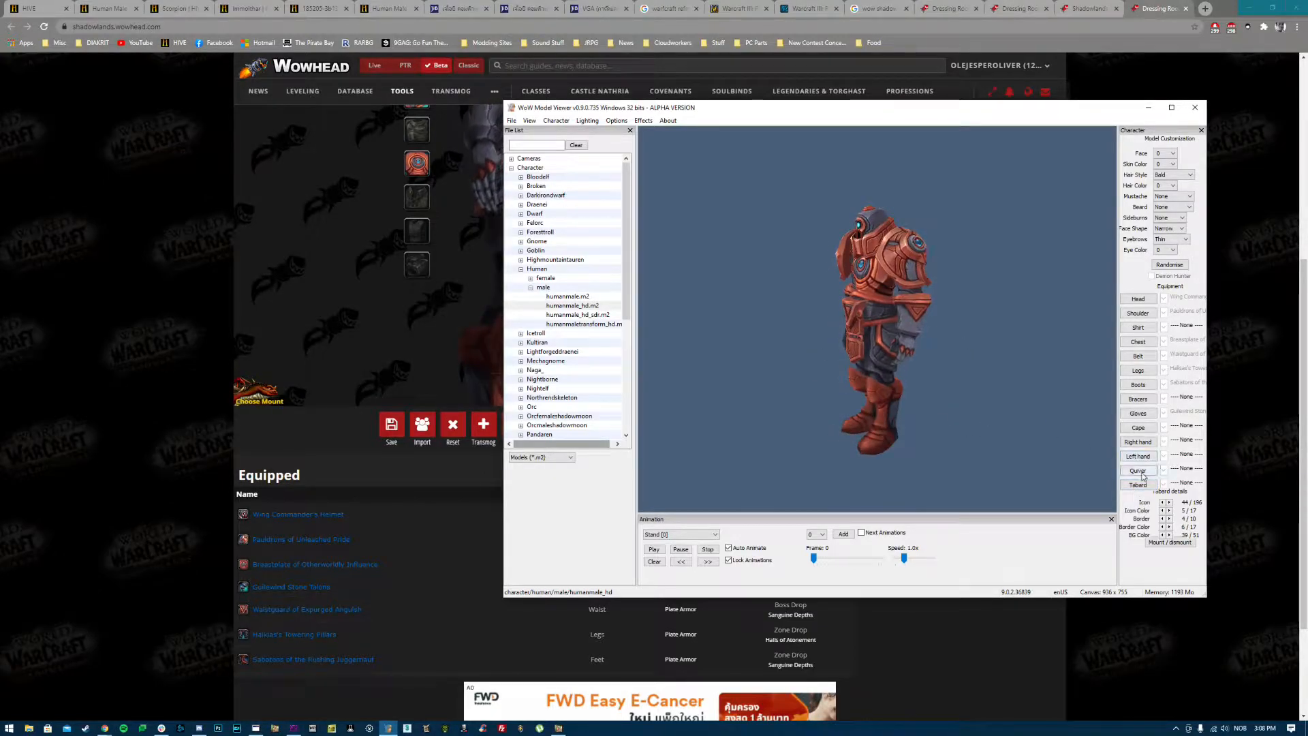
pyautogui.moveTo(964, 427); pyautogui.dragTo(856, 400)
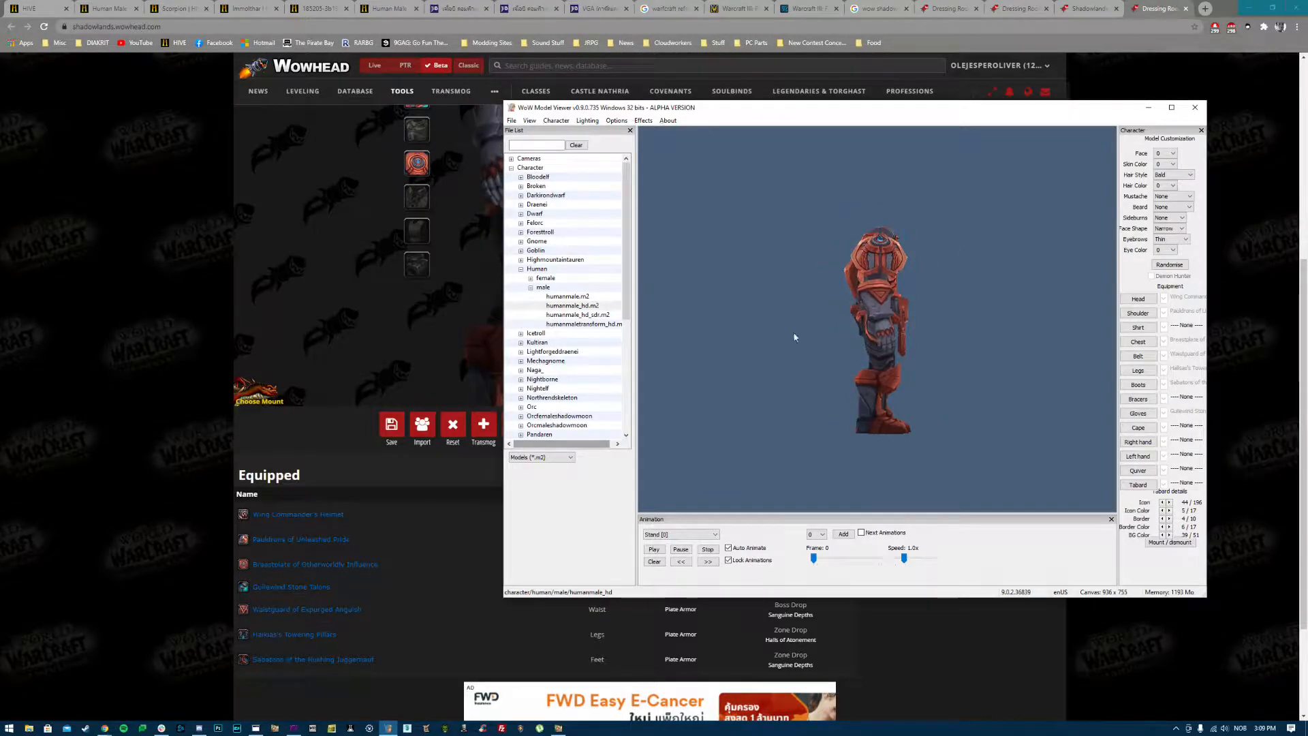
pyautogui.hotkey('alt', 'z')
pyautogui.click(671, 242)
pyautogui.click(646, 300)
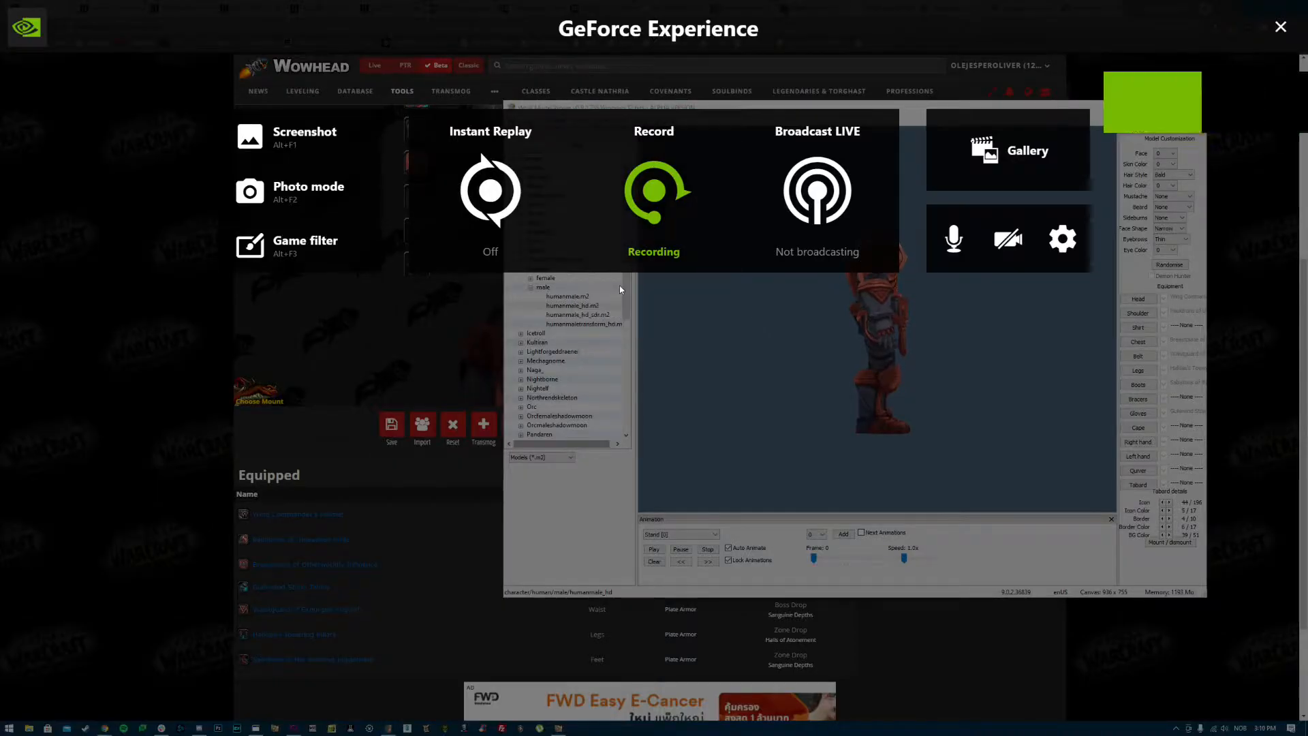
pyautogui.hotkey('alt', 'z')
# Step: Examine the fully armoured character from the front, both sides and the back
pyautogui.moveTo(696, 313); pyautogui.dragTo(877, 359)
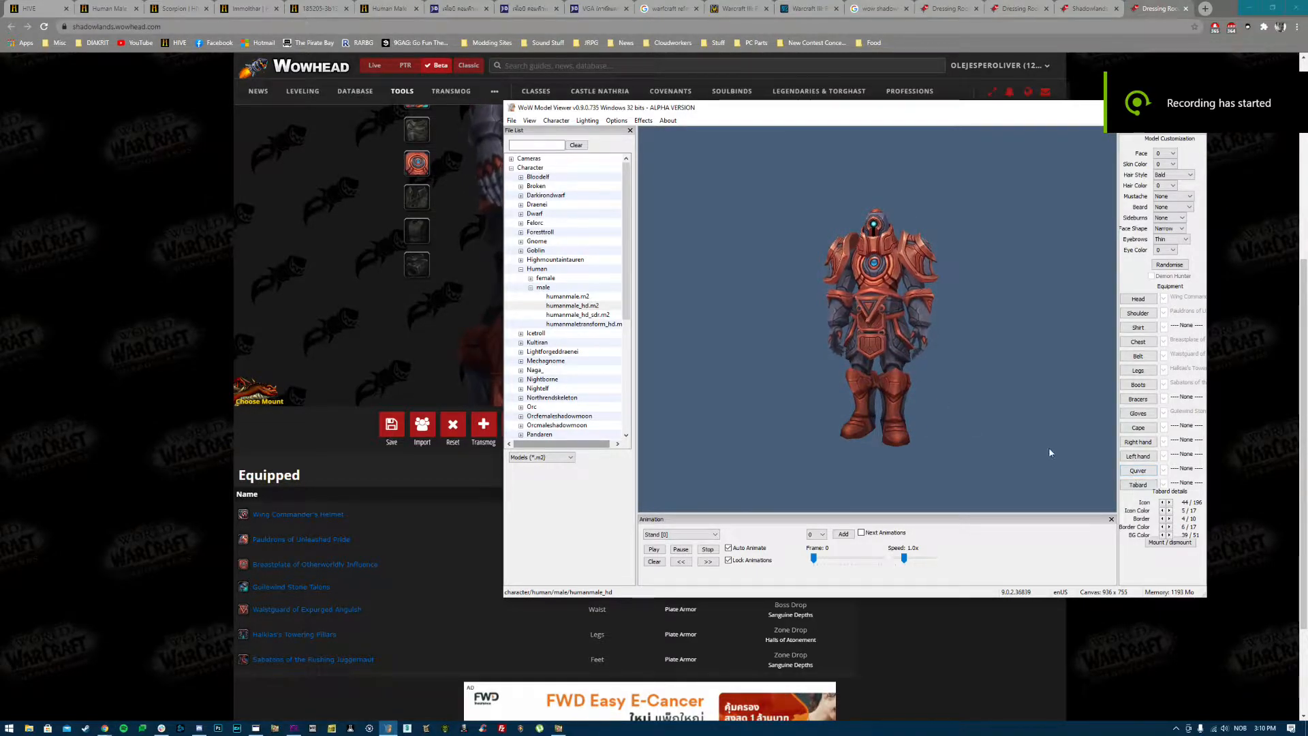
pyautogui.moveTo(1049, 447); pyautogui.dragTo(971, 390)
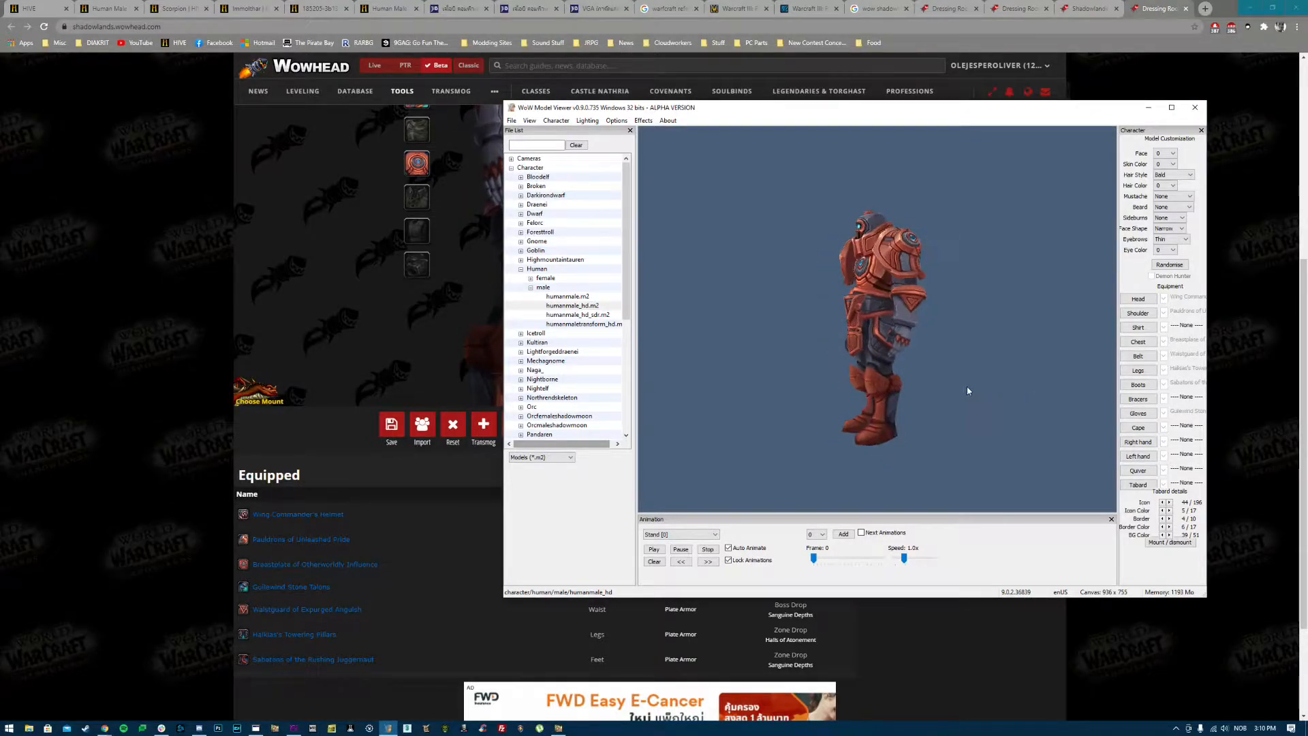
pyautogui.moveTo(835, 286); pyautogui.dragTo(1063, 320)
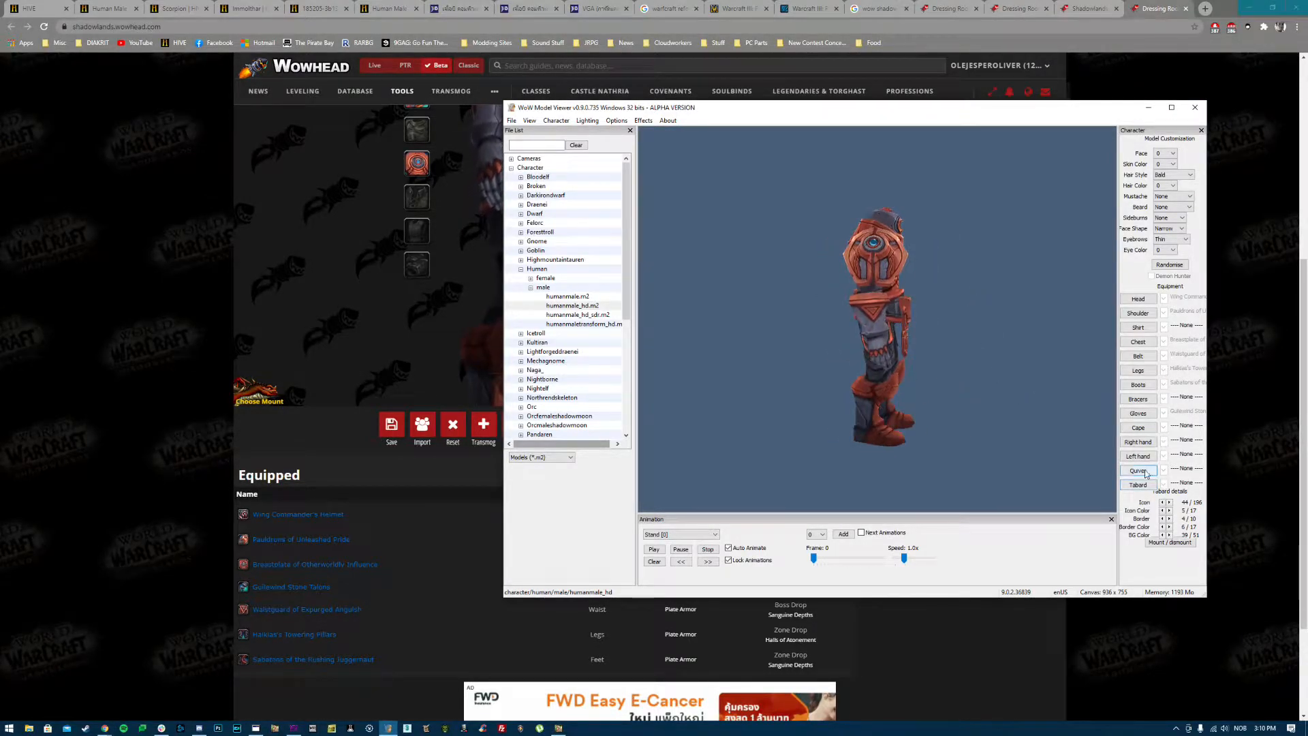
pyautogui.moveTo(952, 313); pyautogui.dragTo(1026, 391)
pyautogui.moveTo(871, 382)
pyautogui.mouseDown()
pyautogui.moveTo(963, 380)
pyautogui.moveTo(972, 345)
pyautogui.moveTo(964, 339)
pyautogui.moveTo(961, 366)
pyautogui.moveTo(850, 365)
pyautogui.moveTo(944, 362)
pyautogui.moveTo(861, 336)
pyautogui.moveTo(923, 427)
pyautogui.moveTo(857, 403)
pyautogui.mouseUp()
pyautogui.moveTo(973, 398); pyautogui.dragTo(1104, 504)
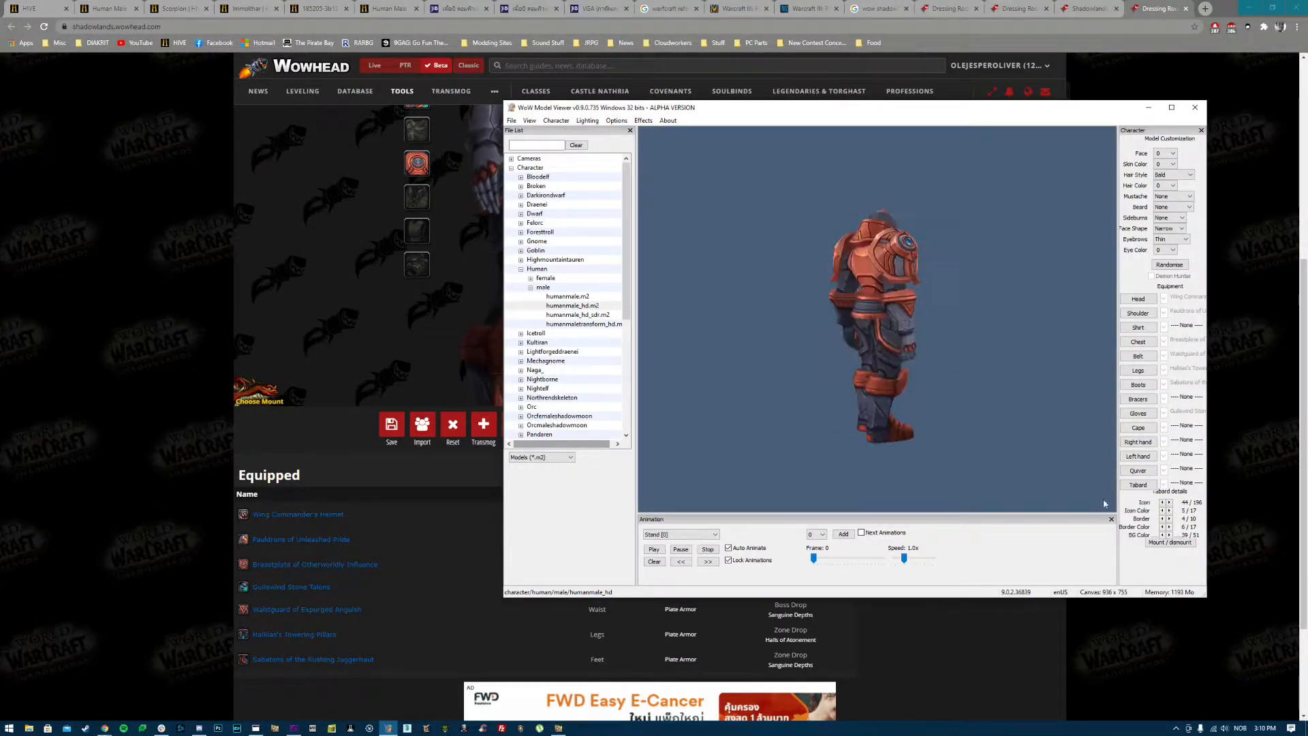
# Step: Compare the capes near the end of the Cape item list on the character and equip the Windswept Dinorider's Cape
pyautogui.click(1138, 428)
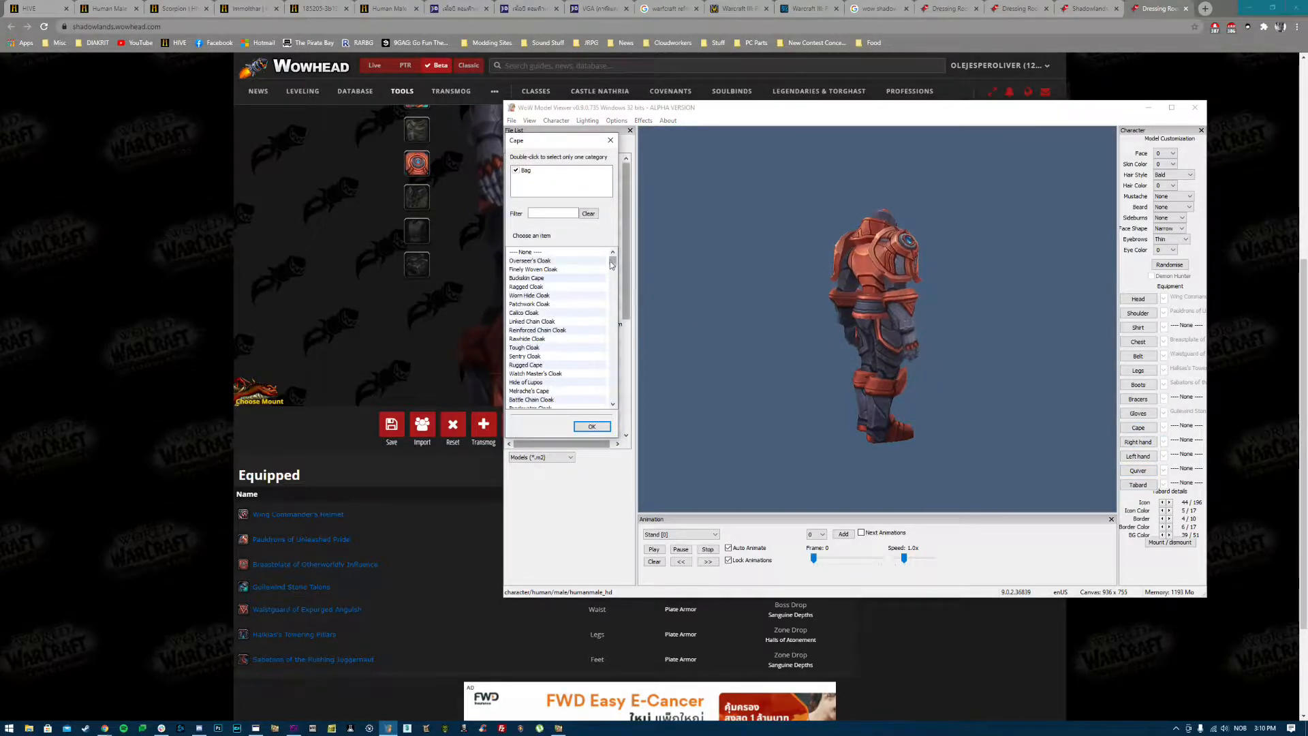
pyautogui.click(564, 393)
pyautogui.click(560, 392)
pyautogui.press('Up')
pyautogui.press('Up')
pyautogui.press('Up')
pyautogui.press('Up')
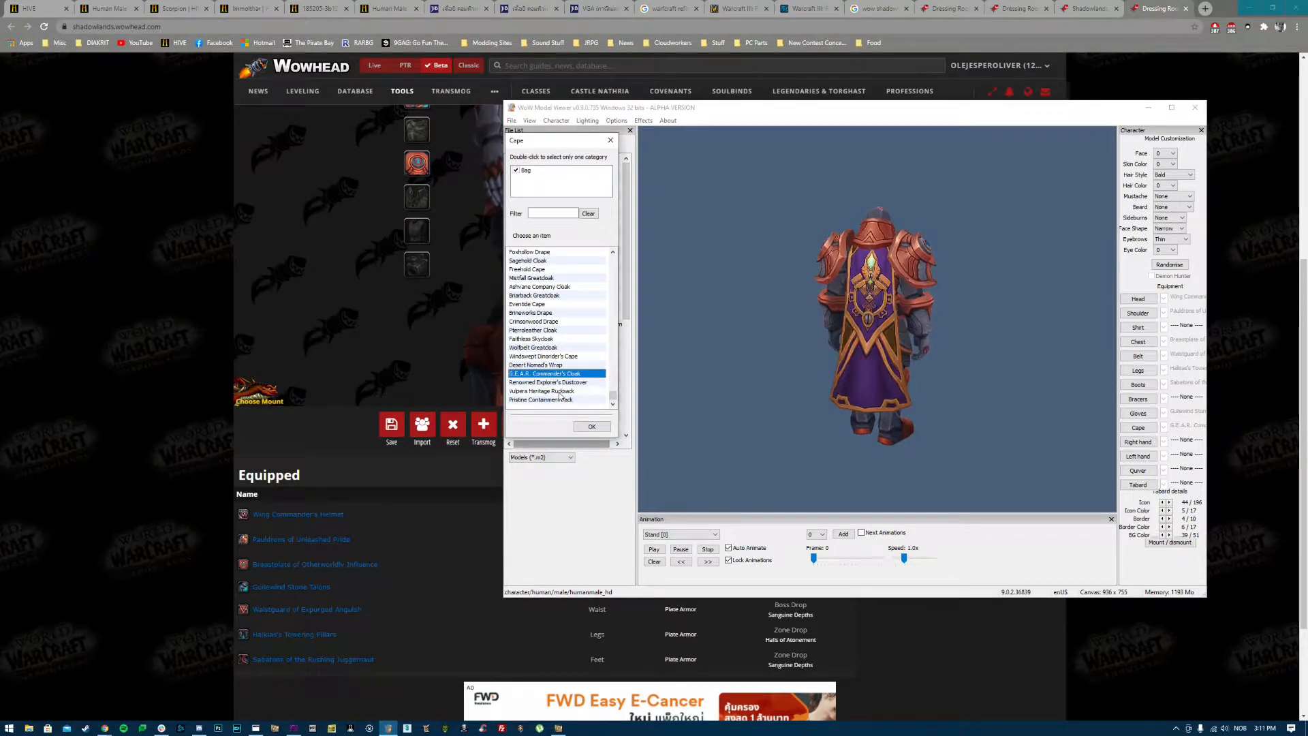
pyautogui.press('Down')
pyautogui.press('Up')
pyautogui.press('Down')
pyautogui.press('Up')
pyautogui.press('Up')
pyautogui.press('Up')
pyautogui.press('Down')
pyautogui.press('Down')
pyautogui.moveTo(921, 338); pyautogui.dragTo(890, 327)
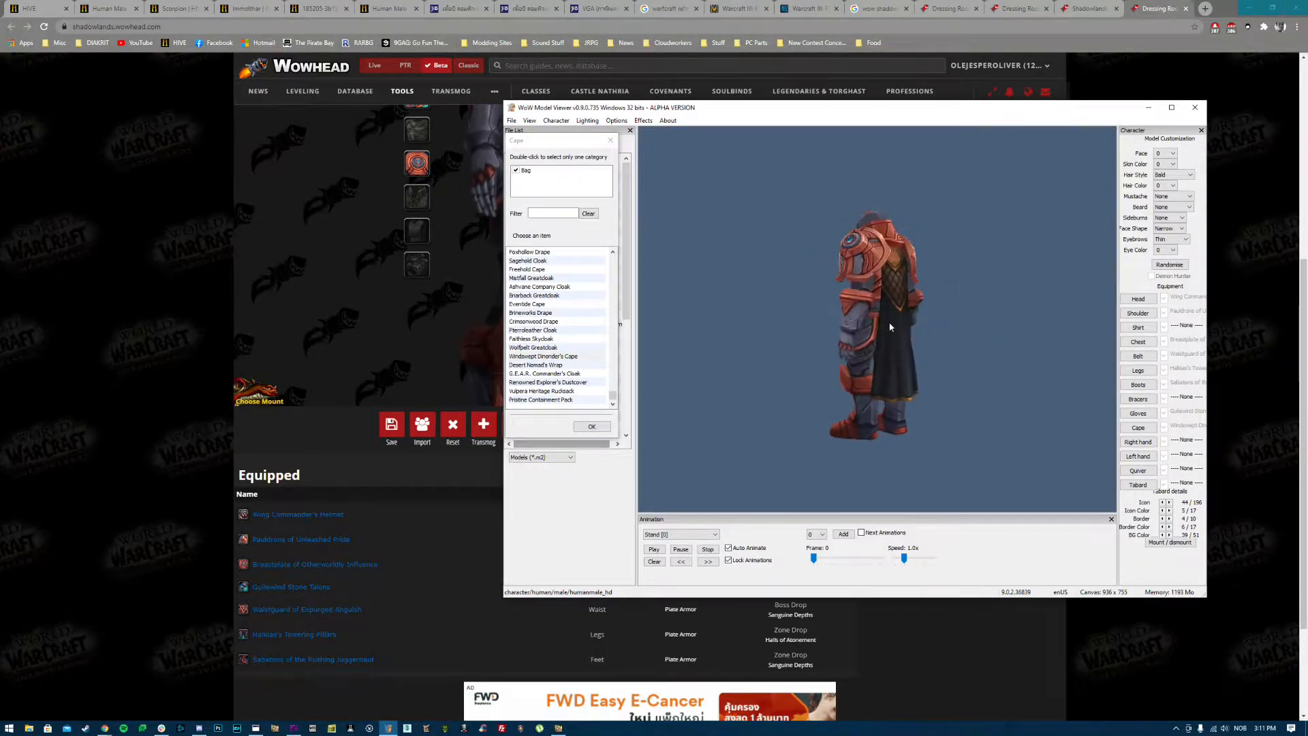
pyautogui.click(592, 427)
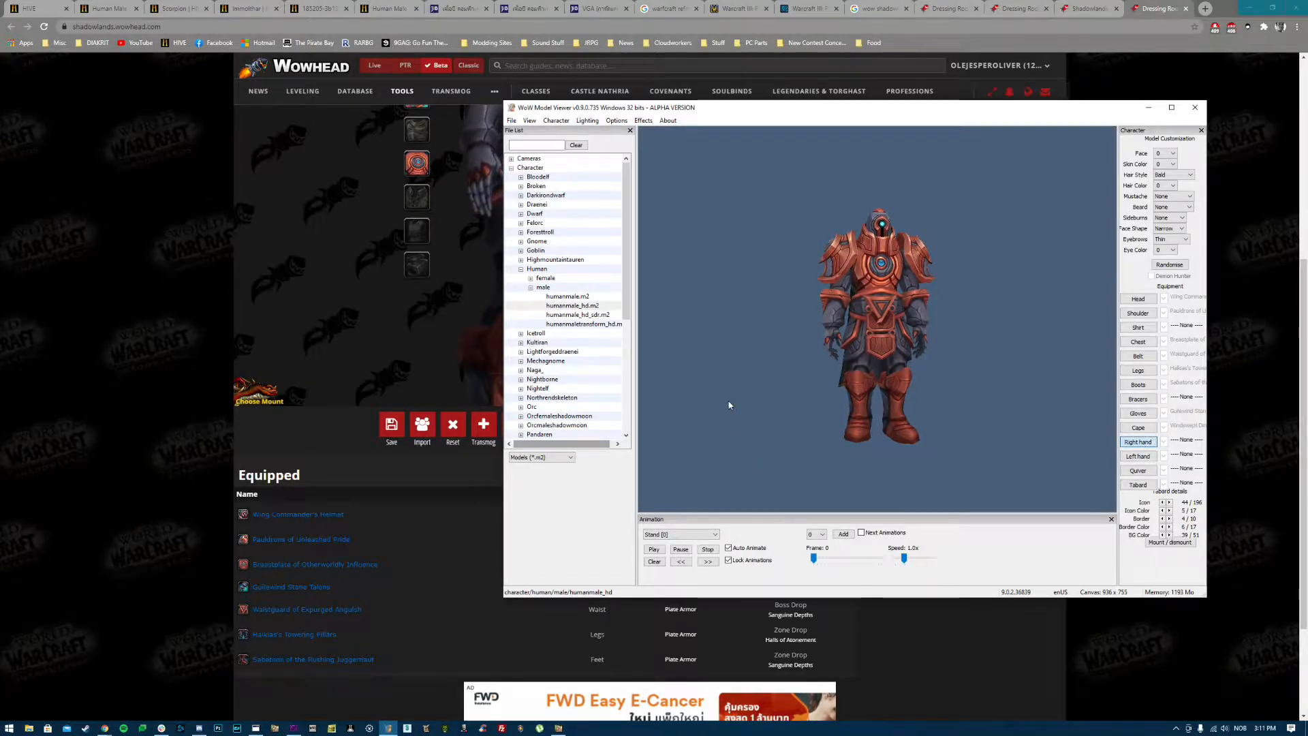
# Step: Browse the Right hand item list and compare the crossbows and staves near its end on the character
pyautogui.hotkey('alt', 'Tab')
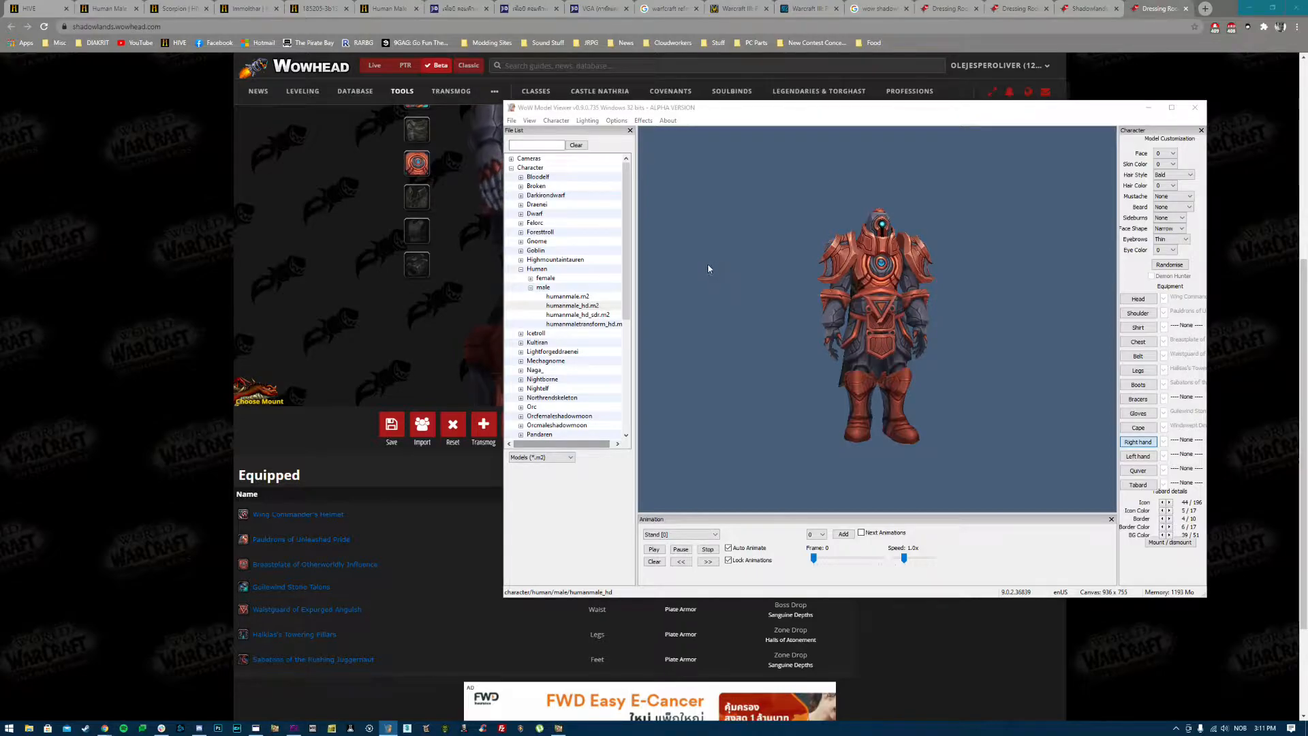
pyautogui.scroll(-5, 555, 340)
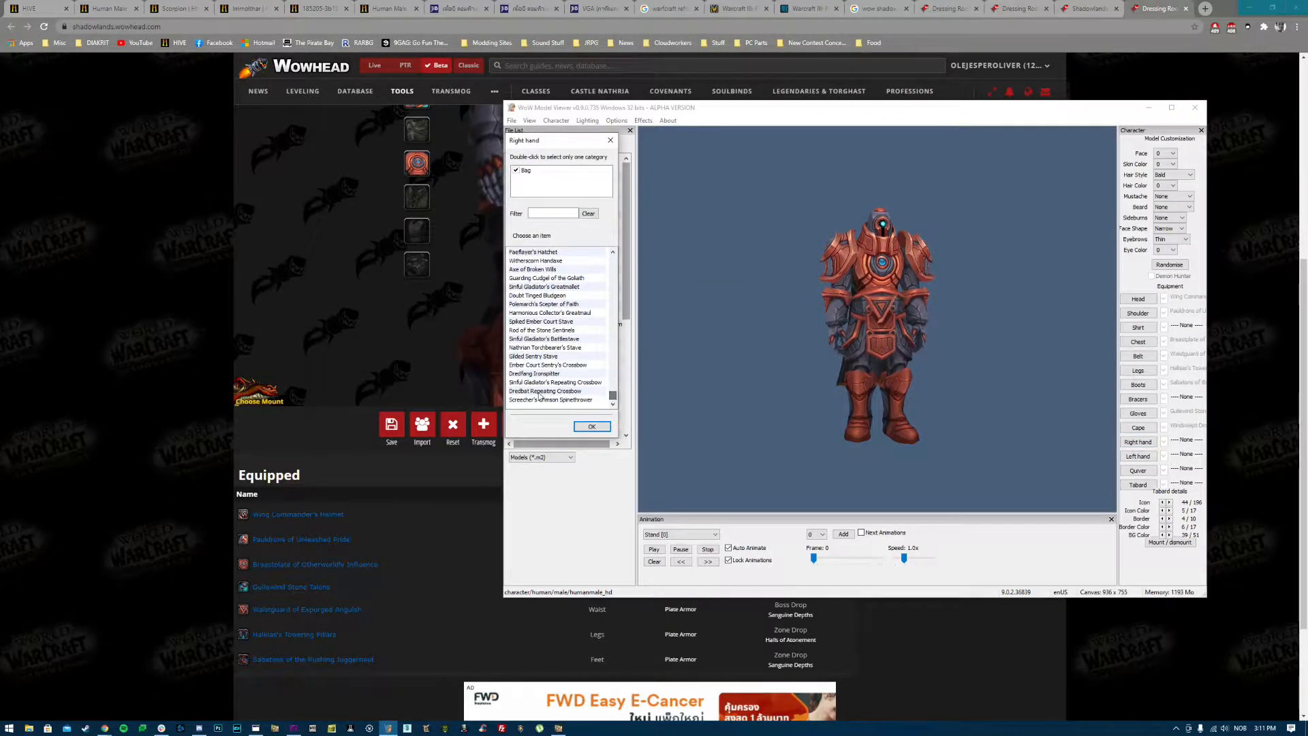
pyautogui.click(539, 392)
pyautogui.press('Up')
pyautogui.press('Up')
pyautogui.press('Up')
pyautogui.press('Up')
pyautogui.press('Up')
pyautogui.moveTo(708, 353); pyautogui.dragTo(824, 352)
pyautogui.click(554, 352)
pyautogui.press('Up')
pyautogui.press('Up')
pyautogui.press('Up')
pyautogui.press('Up')
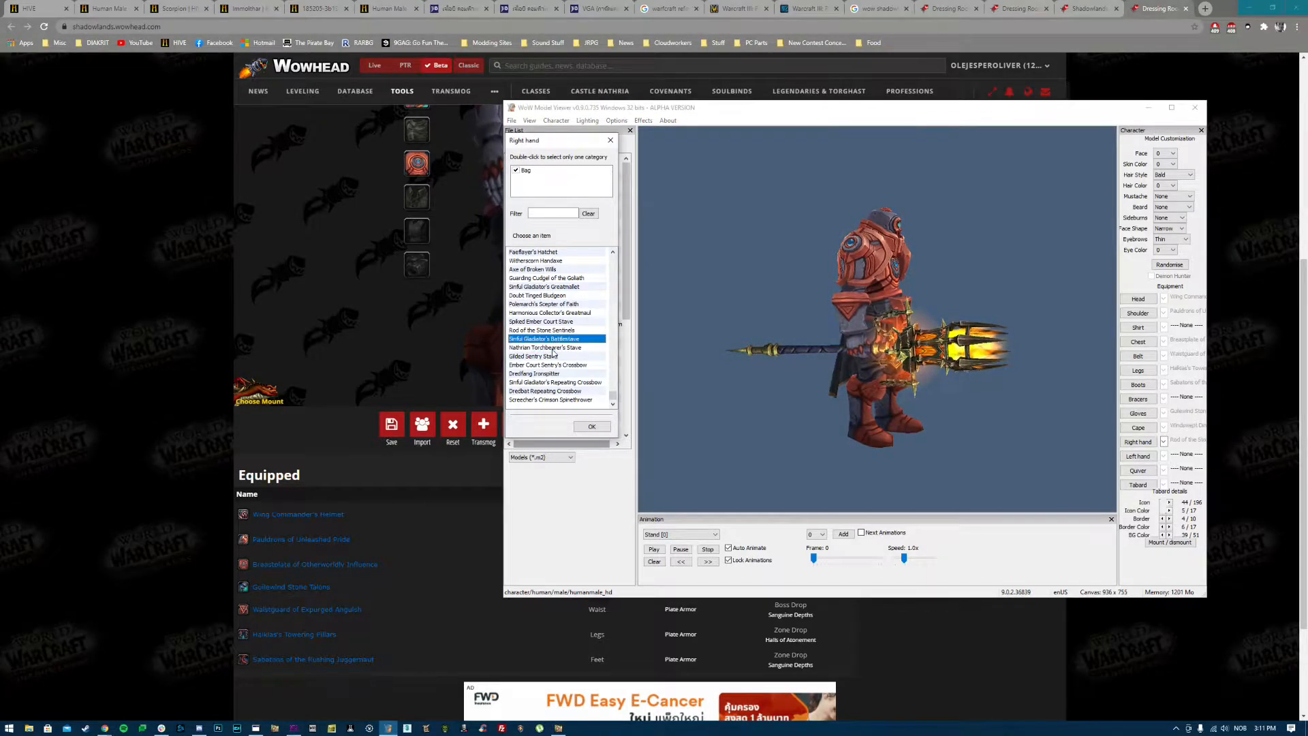
# Step: Compare the maces around Polemarch's Scepter of Faith and Sinful Gladiator's Greatmallet in the character's right hand, viewing them from the side and front
pyautogui.press('Up')
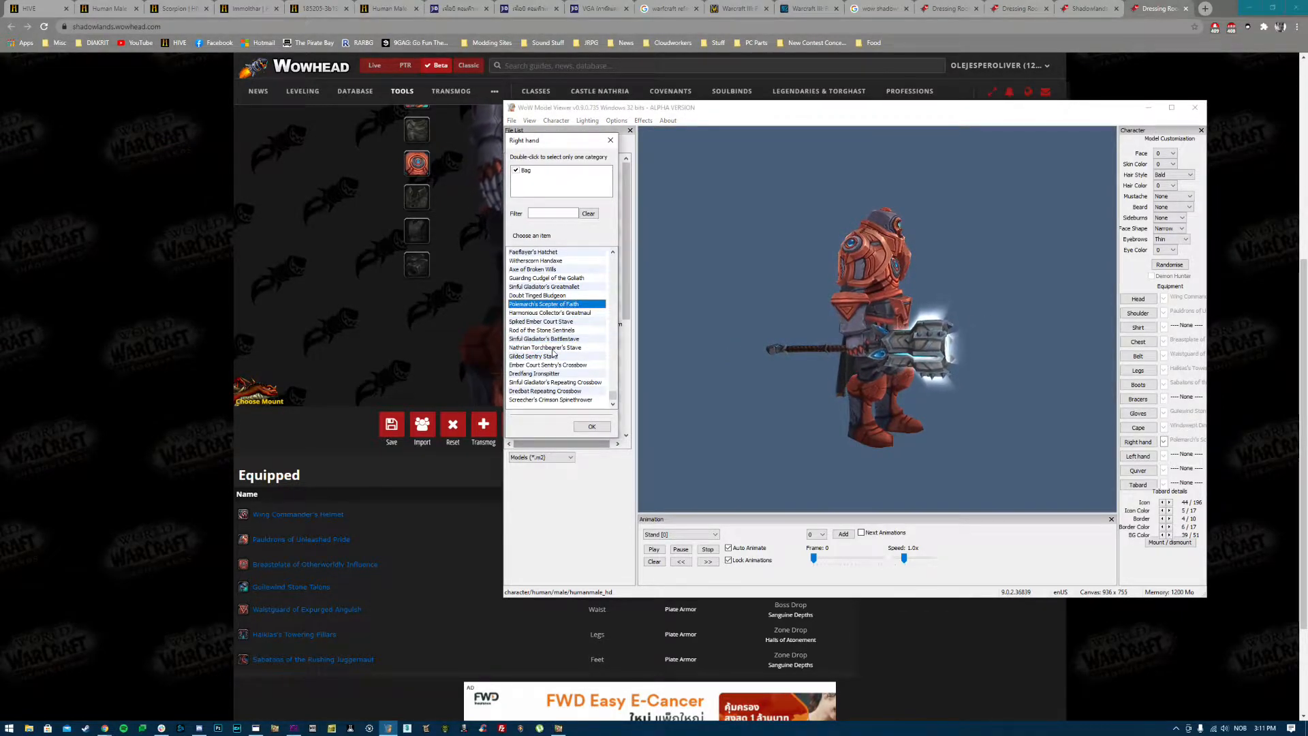
pyautogui.press('Up')
pyautogui.press('Down')
pyautogui.press('Down')
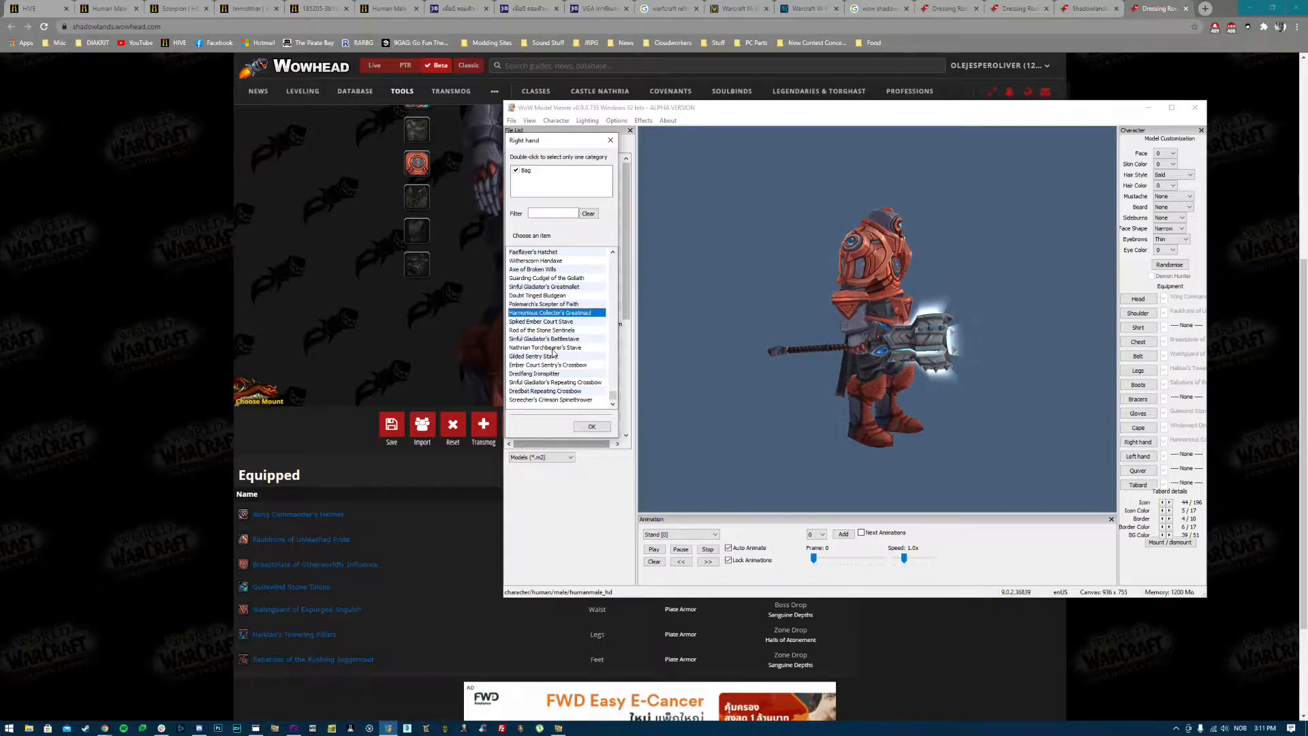
pyautogui.press('Up')
pyautogui.moveTo(917, 356); pyautogui.dragTo(806, 359)
pyautogui.click(545, 305)
pyautogui.press('Up')
pyautogui.press('Up')
pyautogui.press('Up')
pyautogui.press('Down')
pyautogui.moveTo(924, 341)
pyautogui.mouseDown()
pyautogui.moveTo(818, 345)
pyautogui.moveTo(1011, 345)
pyautogui.moveTo(913, 345)
pyautogui.mouseUp()
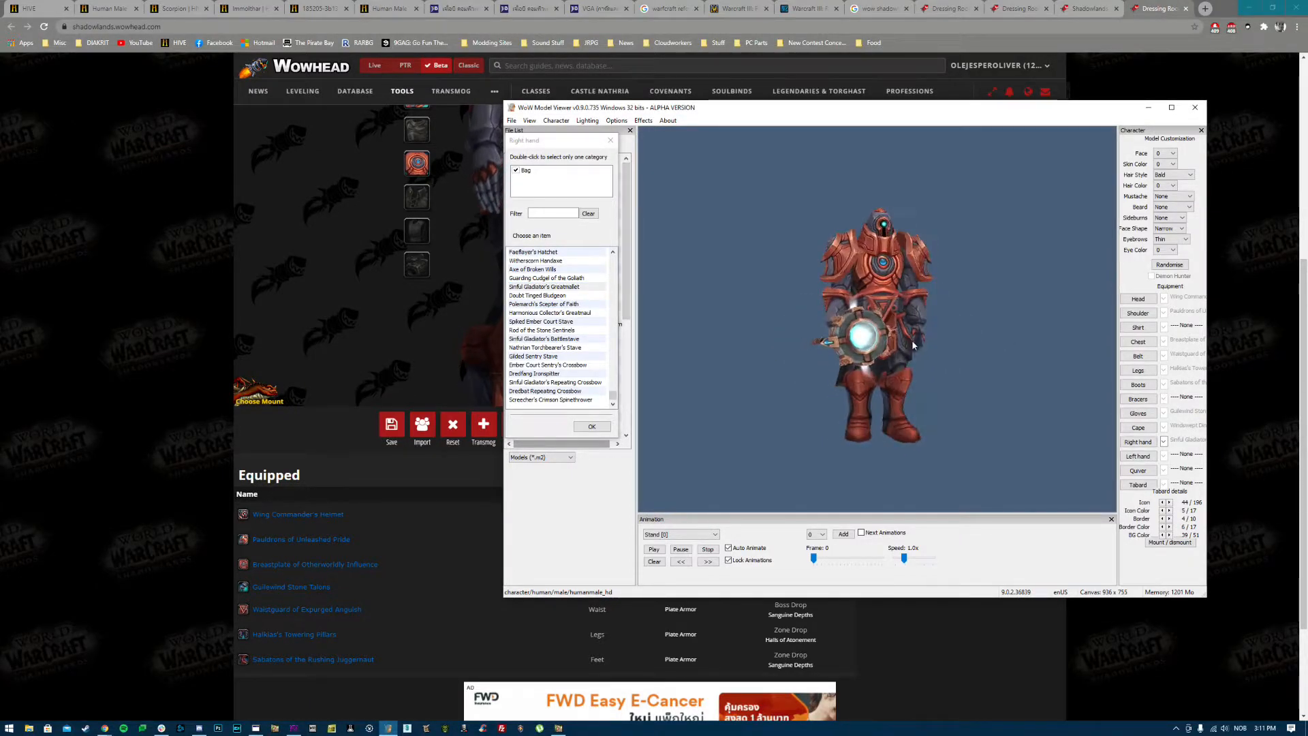
# Step: Compare the neighbouring axes and cudgels, equip the Sinful Gladiator's Greatmallet in the right hand, and inspect the character from behind and the front
pyautogui.click(584, 289)
pyautogui.press('Up')
pyautogui.press('Up')
pyautogui.press('Up')
pyautogui.press('Down')
pyautogui.moveTo(879, 327); pyautogui.dragTo(971, 329)
pyautogui.click(570, 271)
pyautogui.press('Down')
pyautogui.press('Up')
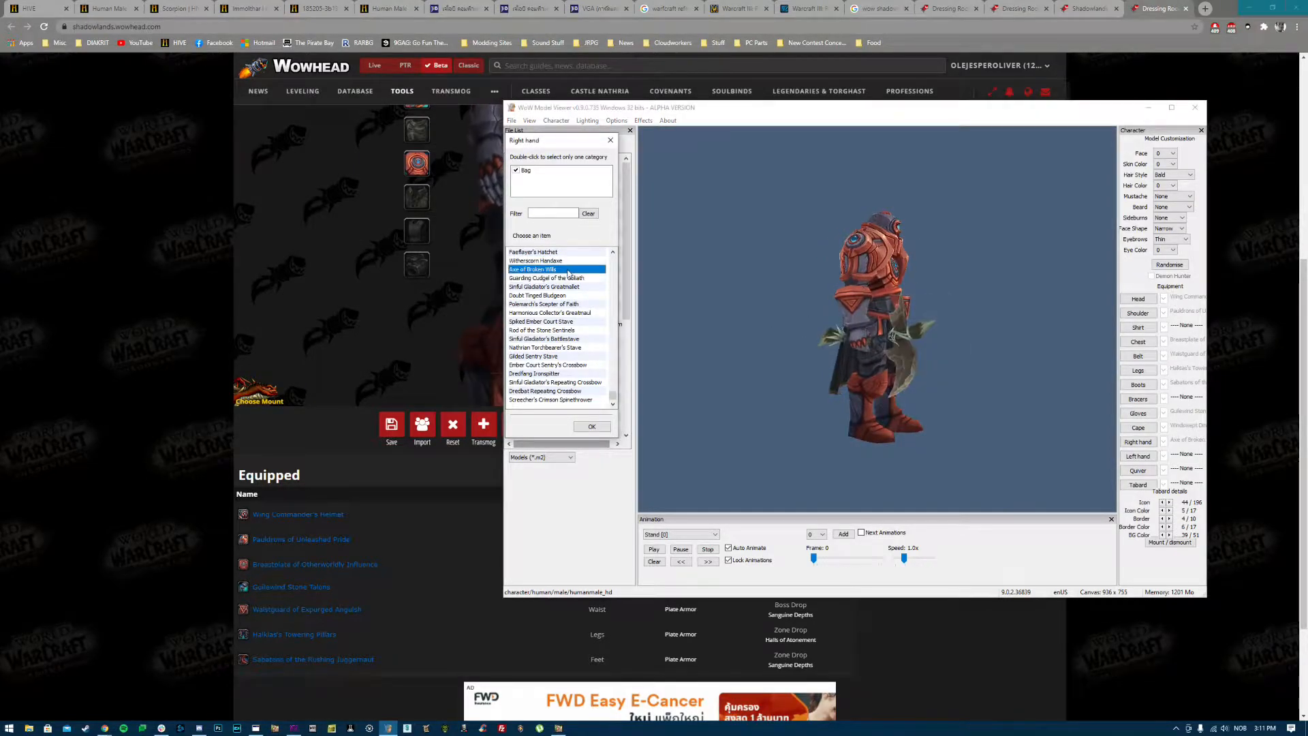
pyautogui.press('Down')
pyautogui.press('Down')
pyautogui.press('Down')
pyautogui.press('Up')
pyautogui.click(592, 426)
pyautogui.moveTo(954, 377); pyautogui.dragTo(678, 368)
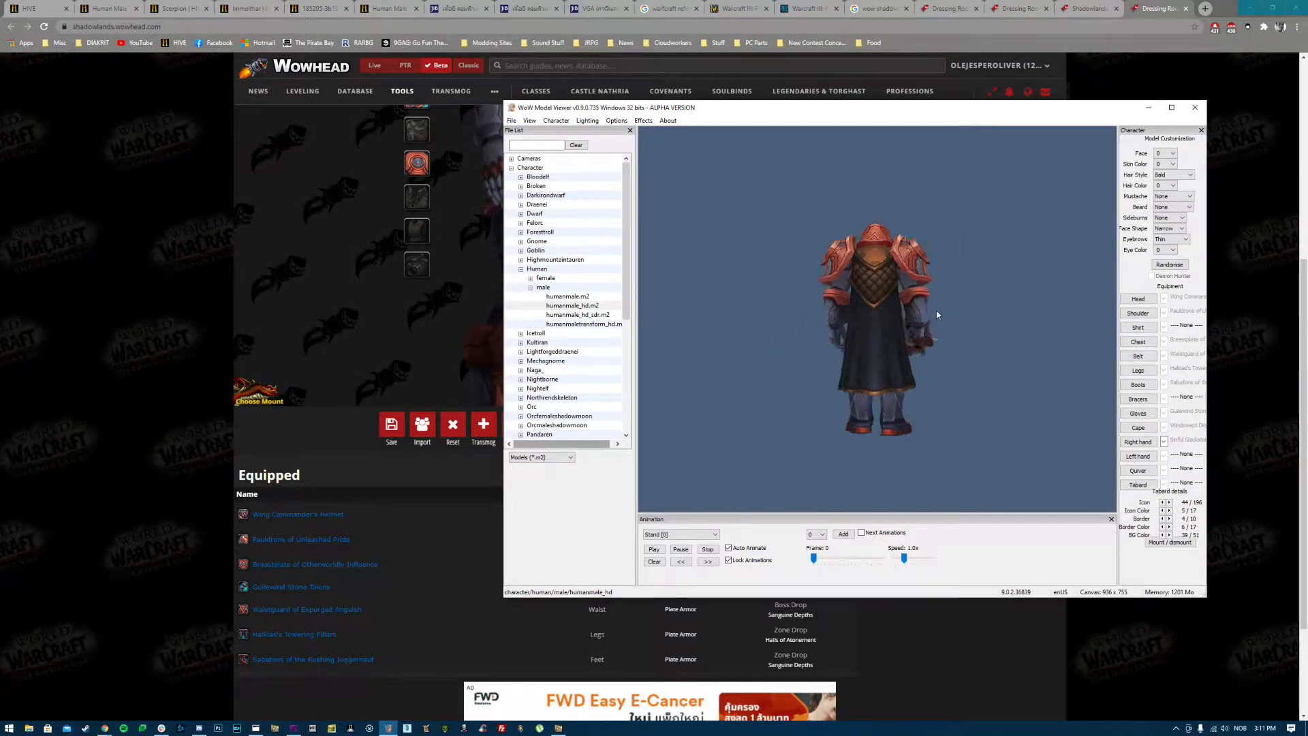
pyautogui.moveTo(937, 315); pyautogui.dragTo(774, 336)
# Step: Start exporting the equipped character as an OBJ file and browse to the Desktop for the save location
pyautogui.click(511, 120)
pyautogui.moveTo(574, 211)
pyautogui.click(658, 225)
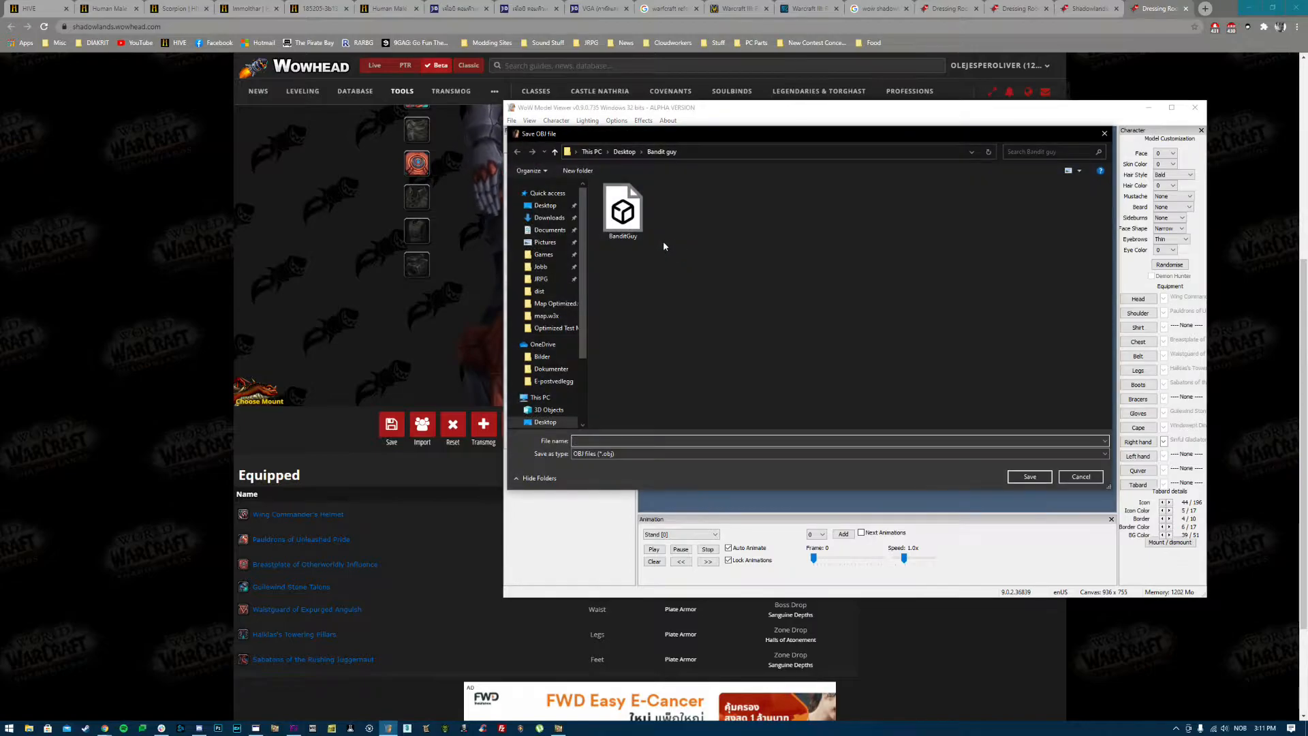
pyautogui.click(545, 205)
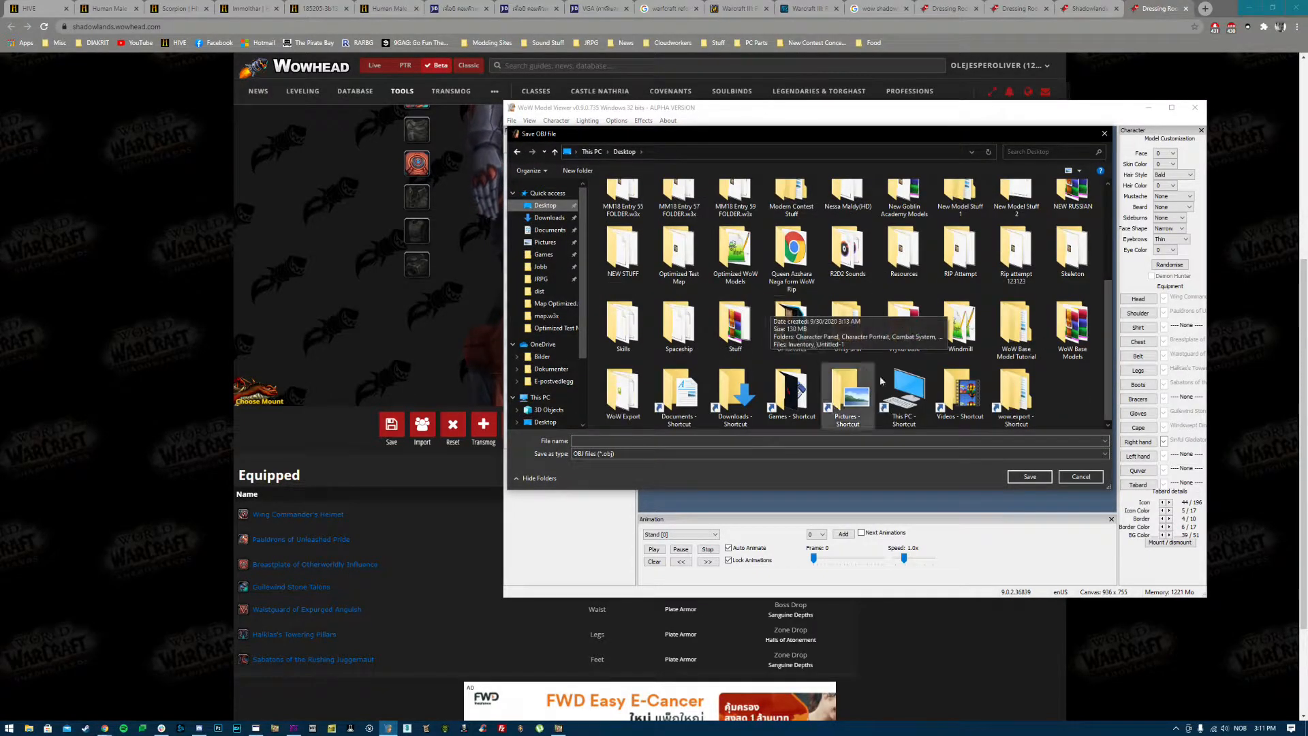
pyautogui.rightClick(1072, 373)
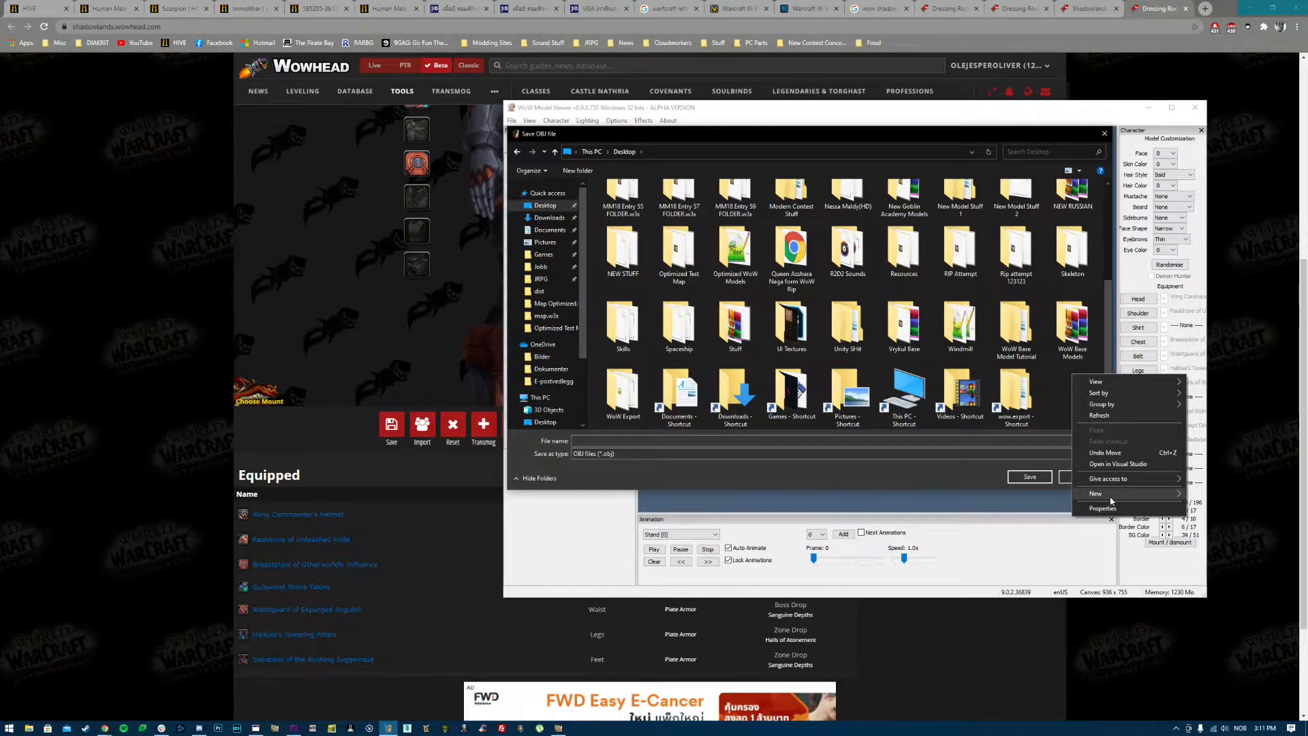
pyautogui.click(1056, 399)
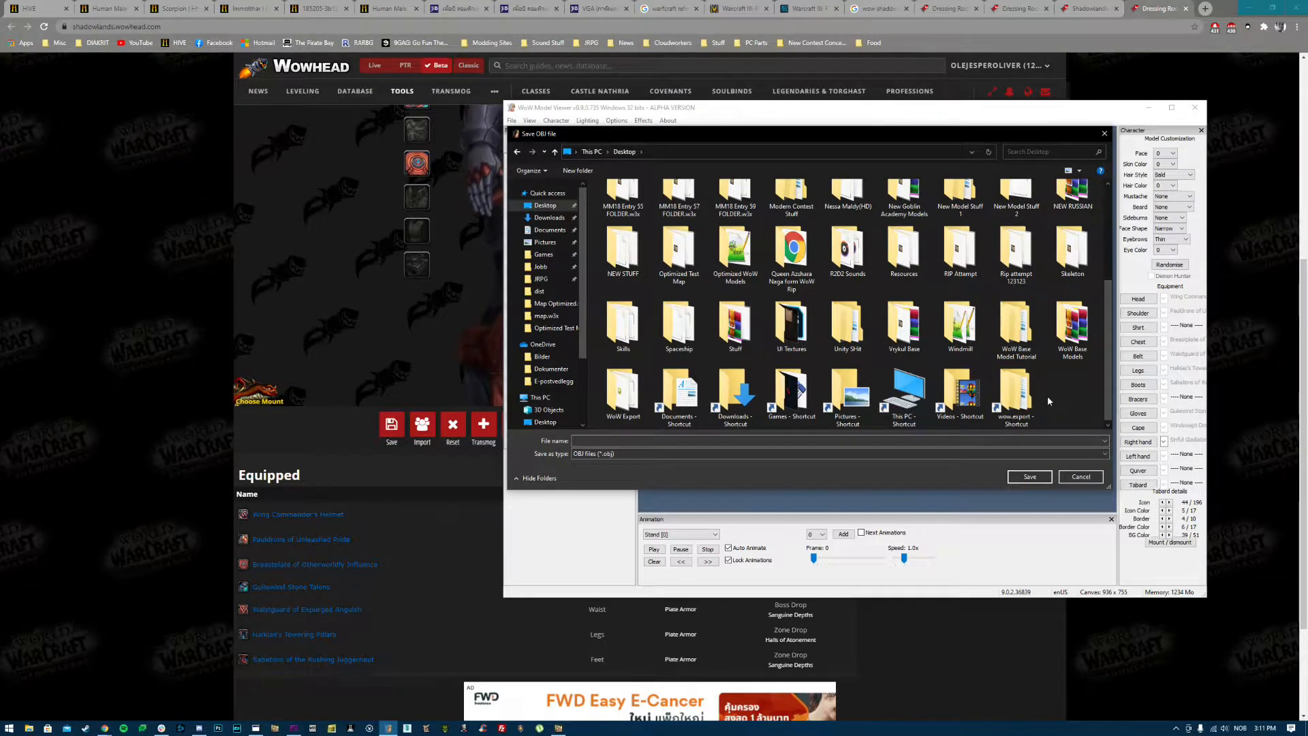
# Step: Save the export as TutorialGuy in the Desktop folder WoW Base Model Tutorial
pyautogui.doubleClick(1224, 6)
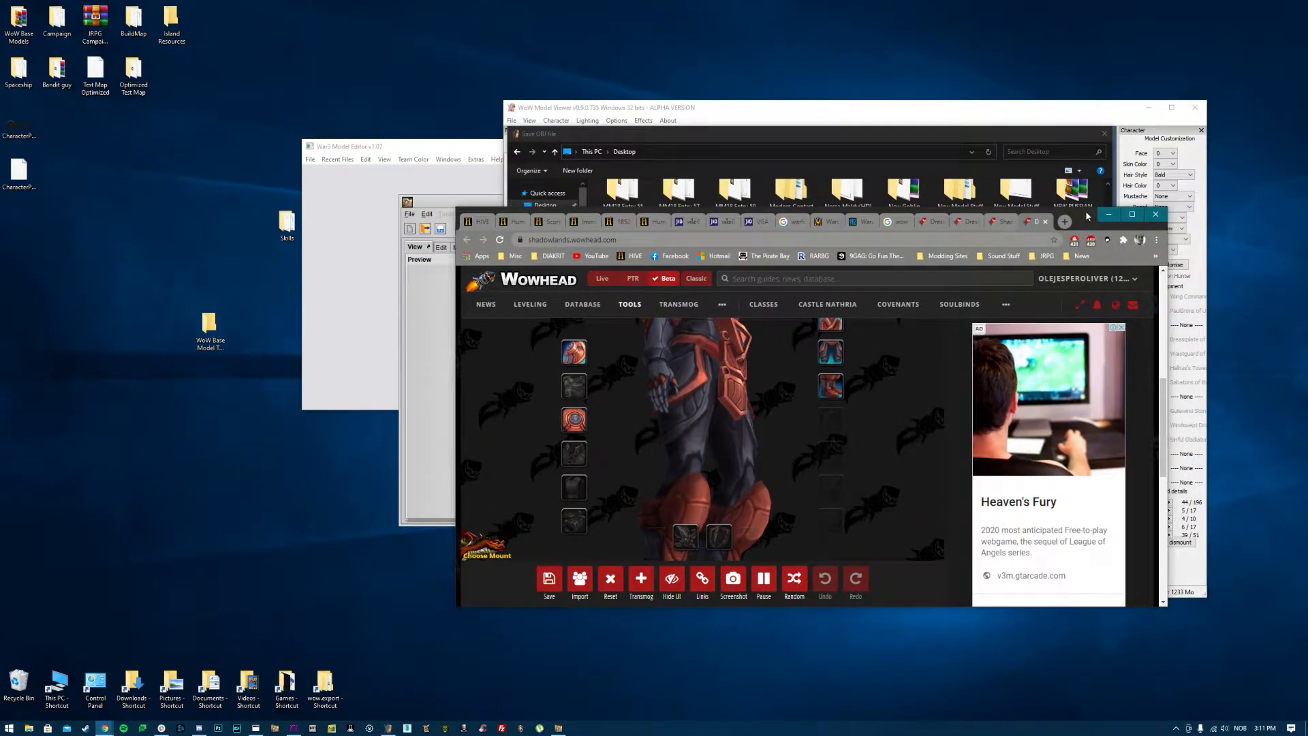
pyautogui.click(263, 263)
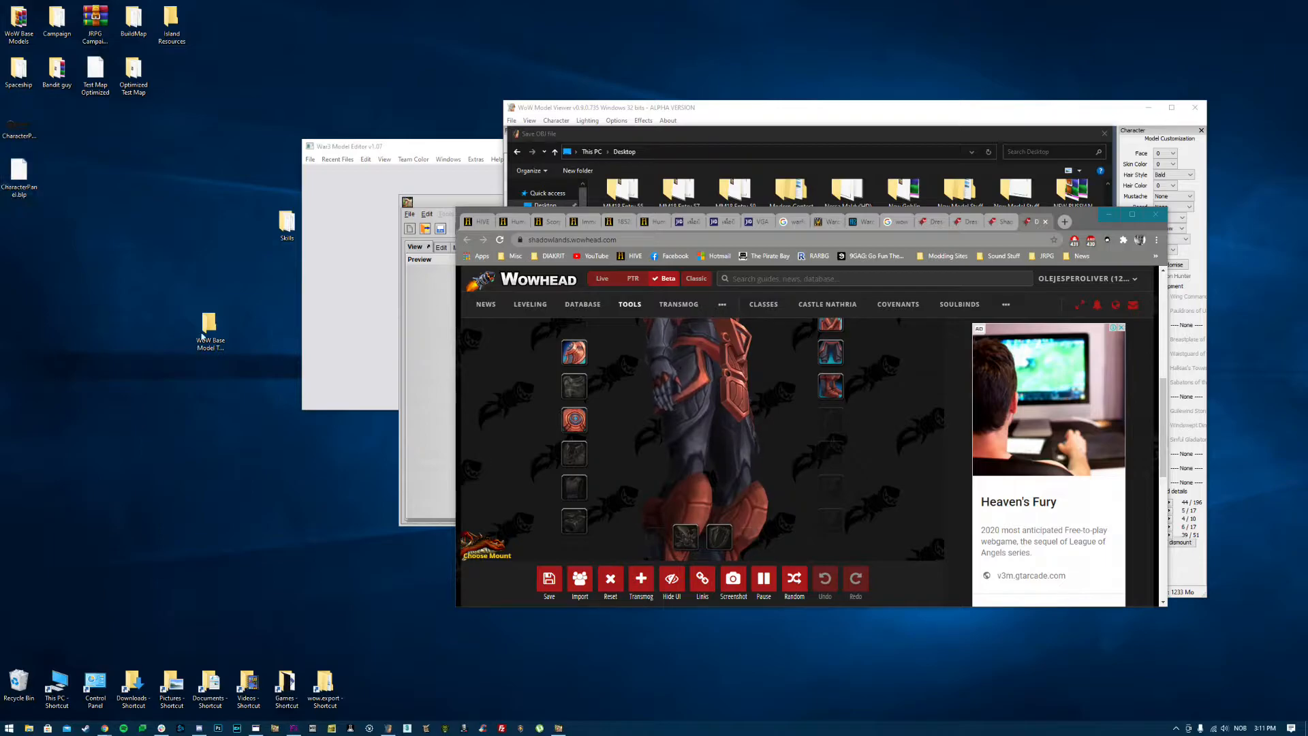
pyautogui.click(210, 331)
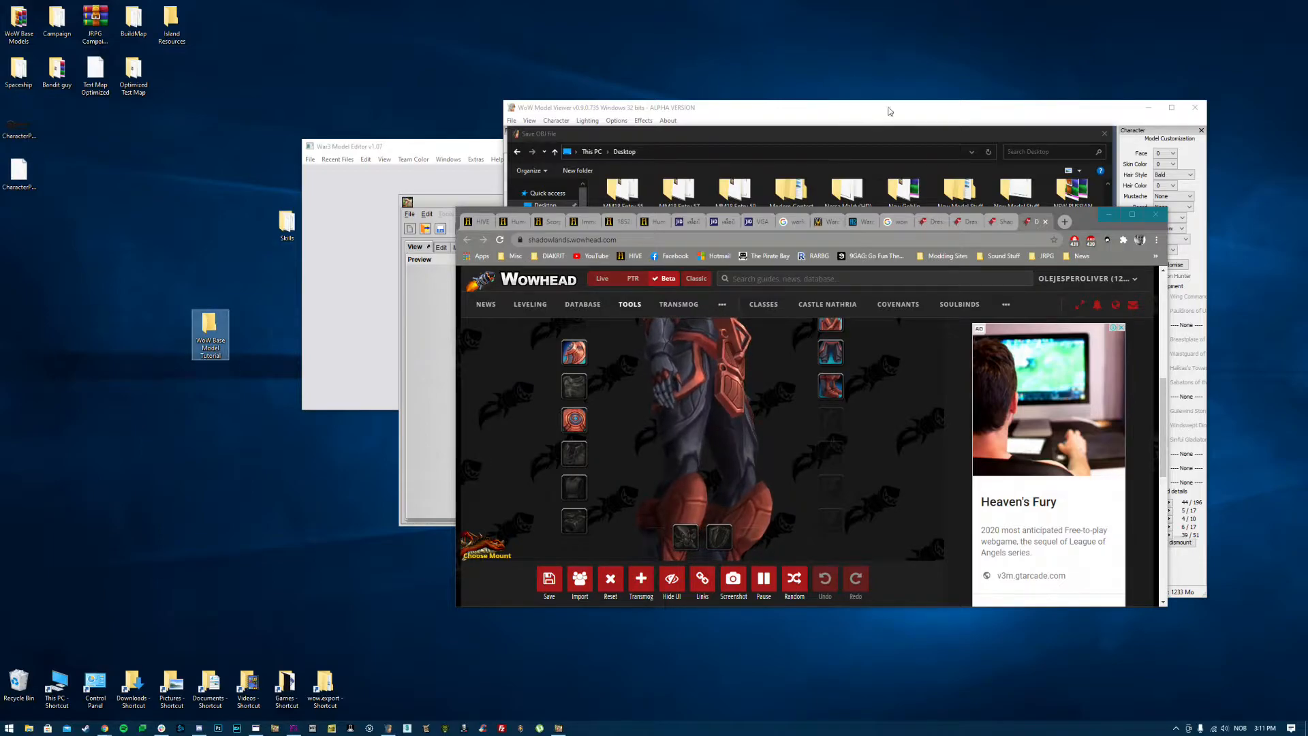
pyautogui.moveTo(871, 139); pyautogui.dragTo(802, 86)
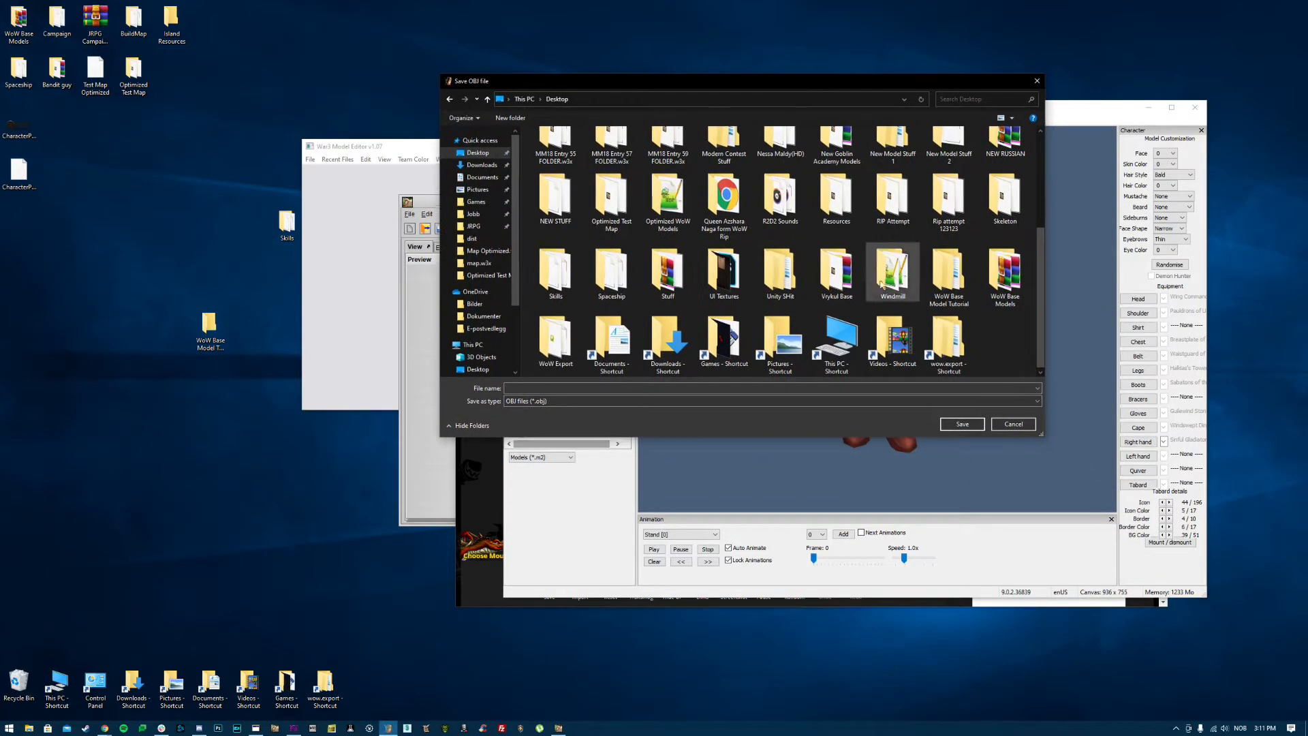
pyautogui.doubleClick(950, 276)
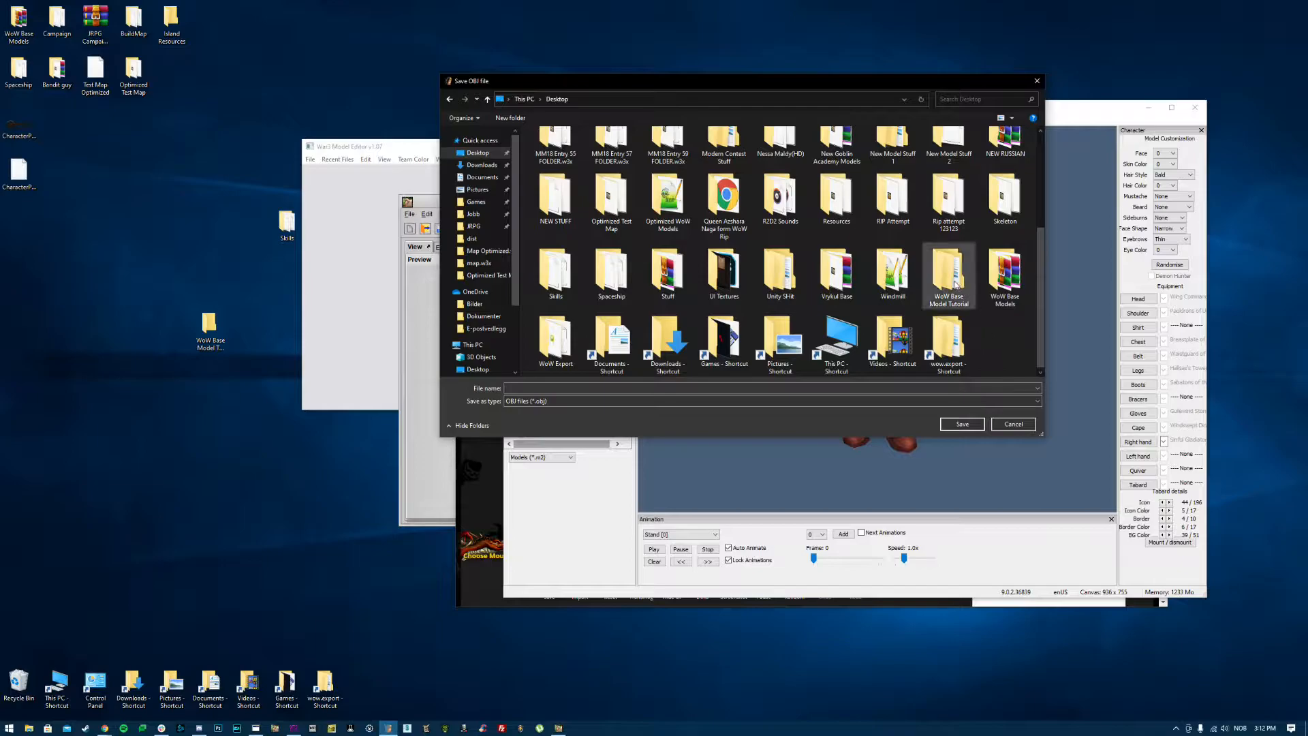
pyautogui.click(543, 390)
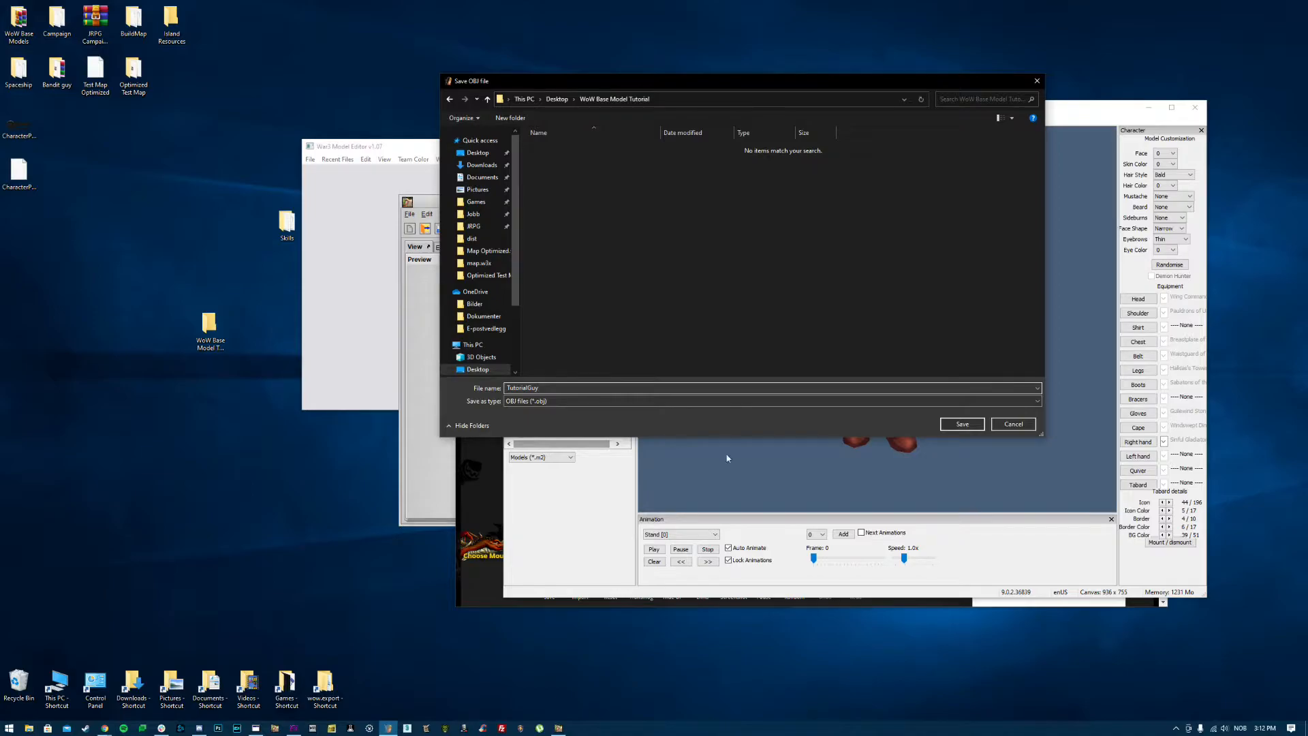
pyautogui.click(962, 425)
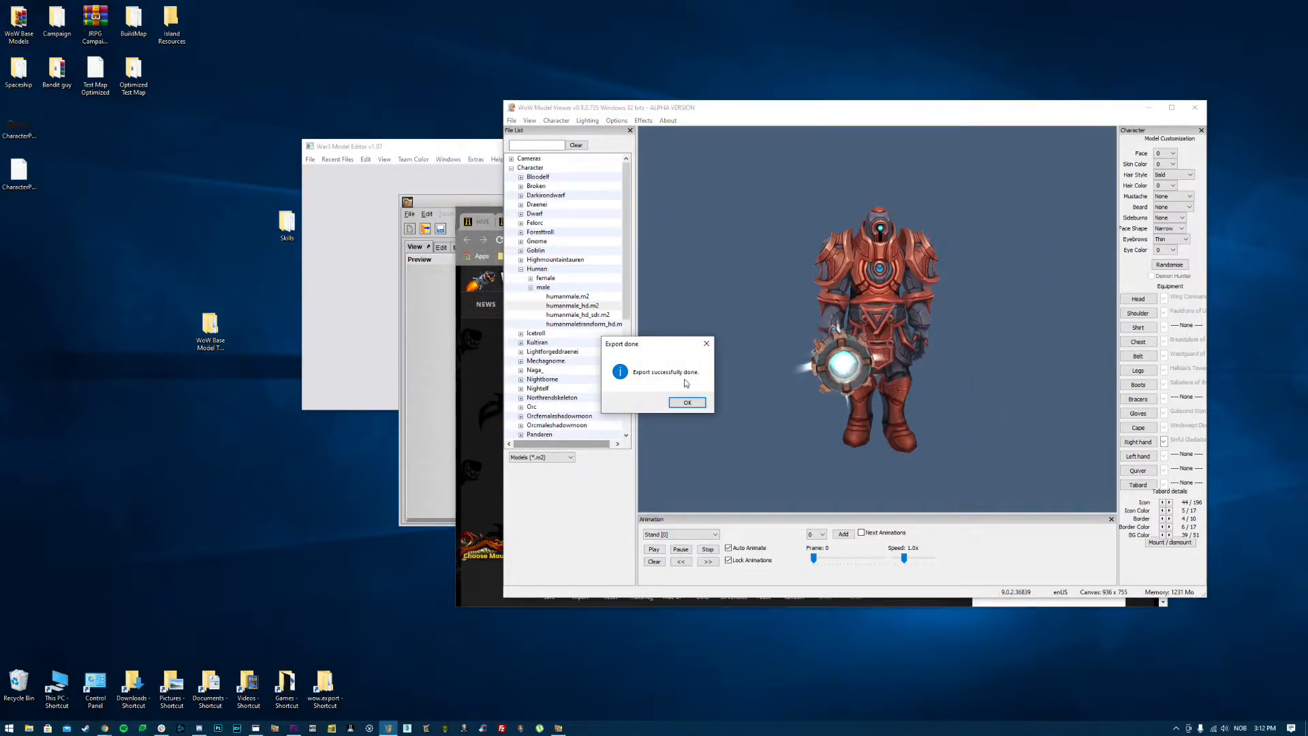
pyautogui.click(701, 404)
# Step: Move the model viewer window aside and examine the armoured character and its mace up close from several angles
pyautogui.moveTo(1042, 334); pyautogui.dragTo(654, 346)
pyautogui.moveTo(1072, 294); pyautogui.dragTo(770, 317)
pyautogui.moveTo(813, 108); pyautogui.dragTo(895, 25)
pyautogui.scroll(3, 1003, 258)
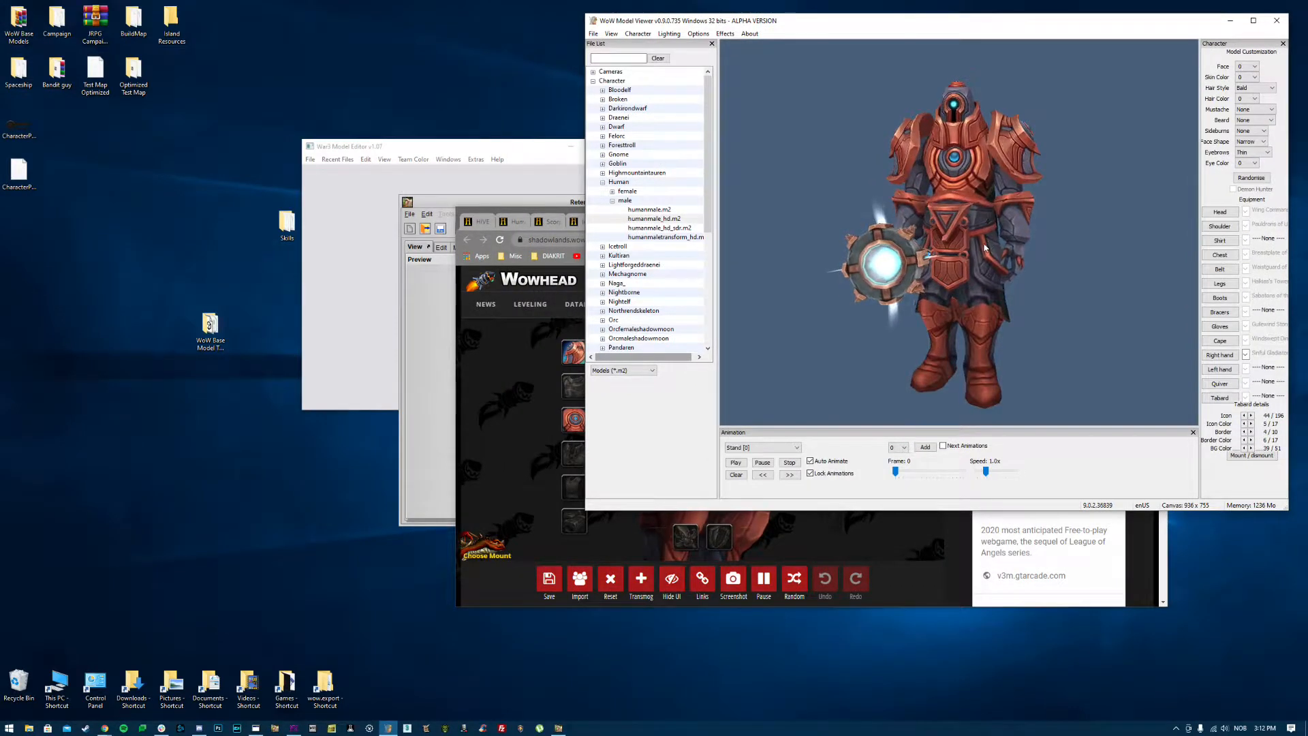
pyautogui.moveTo(1003, 258); pyautogui.dragTo(971, 249)
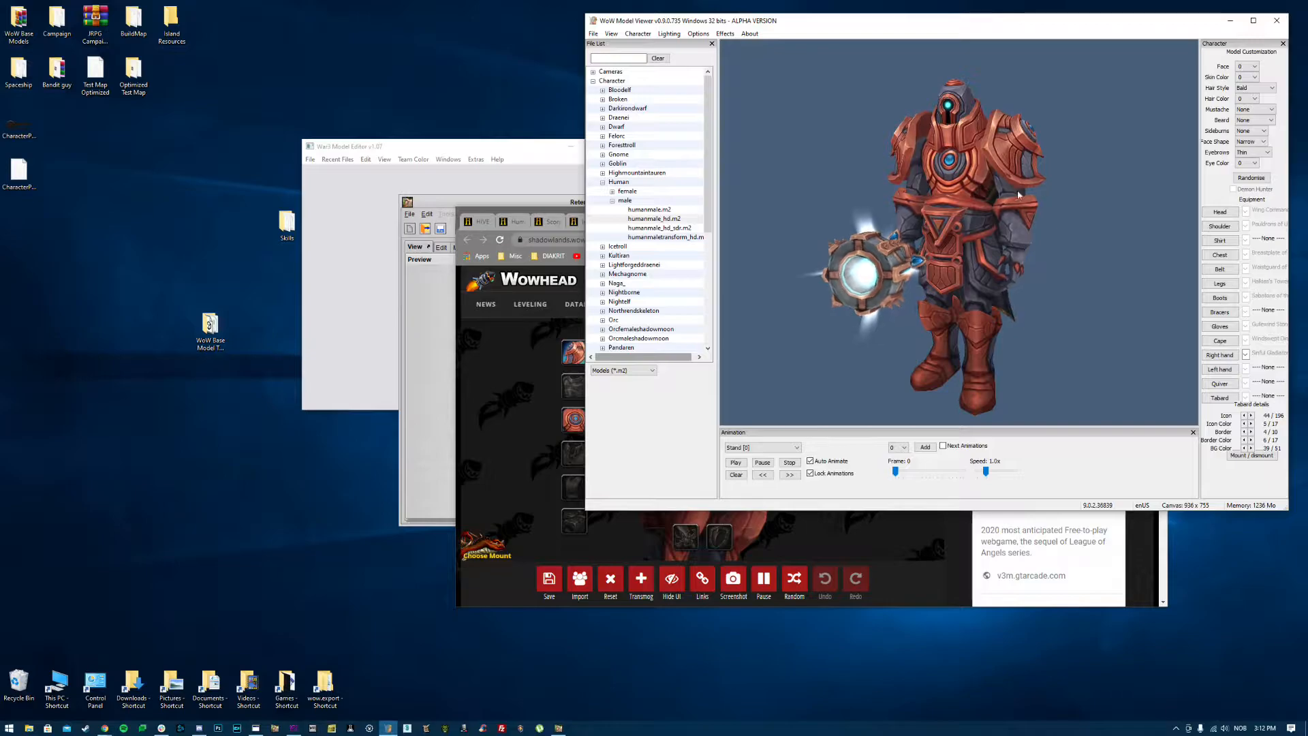
pyautogui.moveTo(1013, 210); pyautogui.dragTo(988, 321)
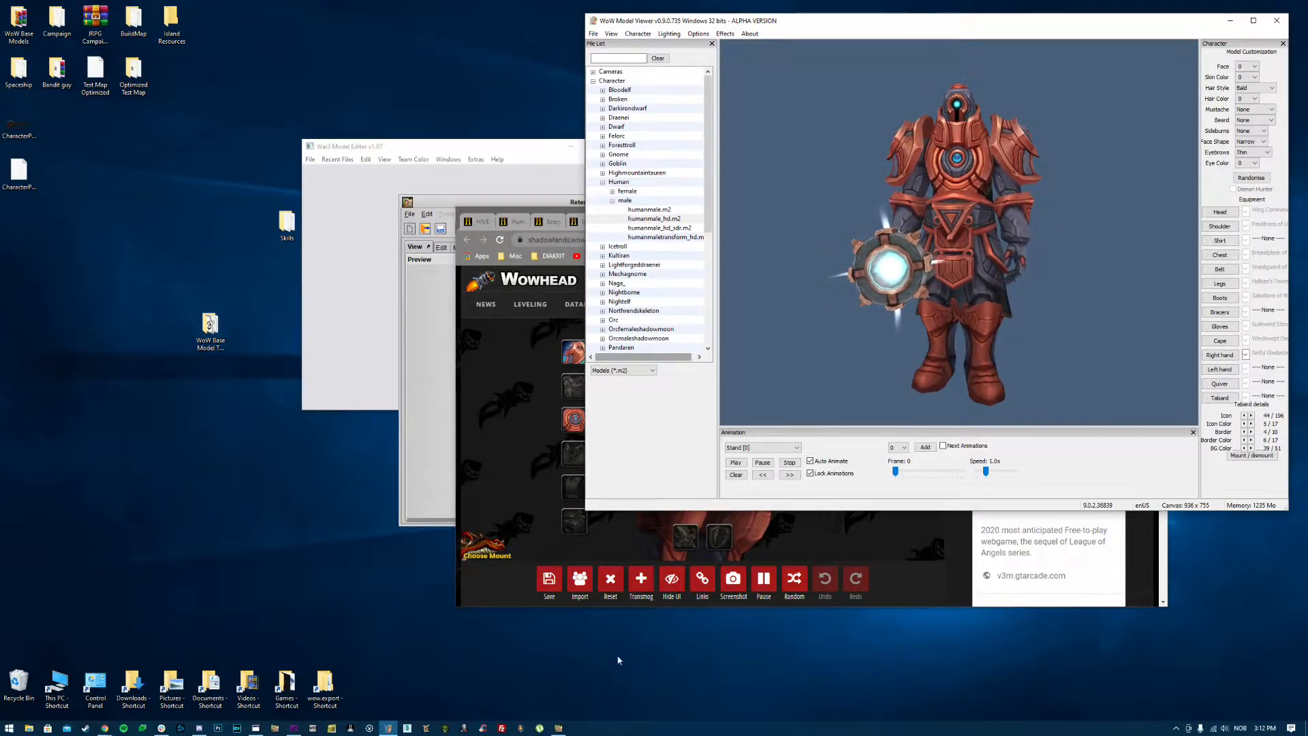
pyautogui.click(557, 731)
pyautogui.moveTo(429, 202); pyautogui.dragTo(179, 182)
pyautogui.click(161, 194)
pyautogui.click(179, 218)
pyautogui.click(340, 284)
pyautogui.scroll(5, 334, 307)
pyautogui.click(317, 296)
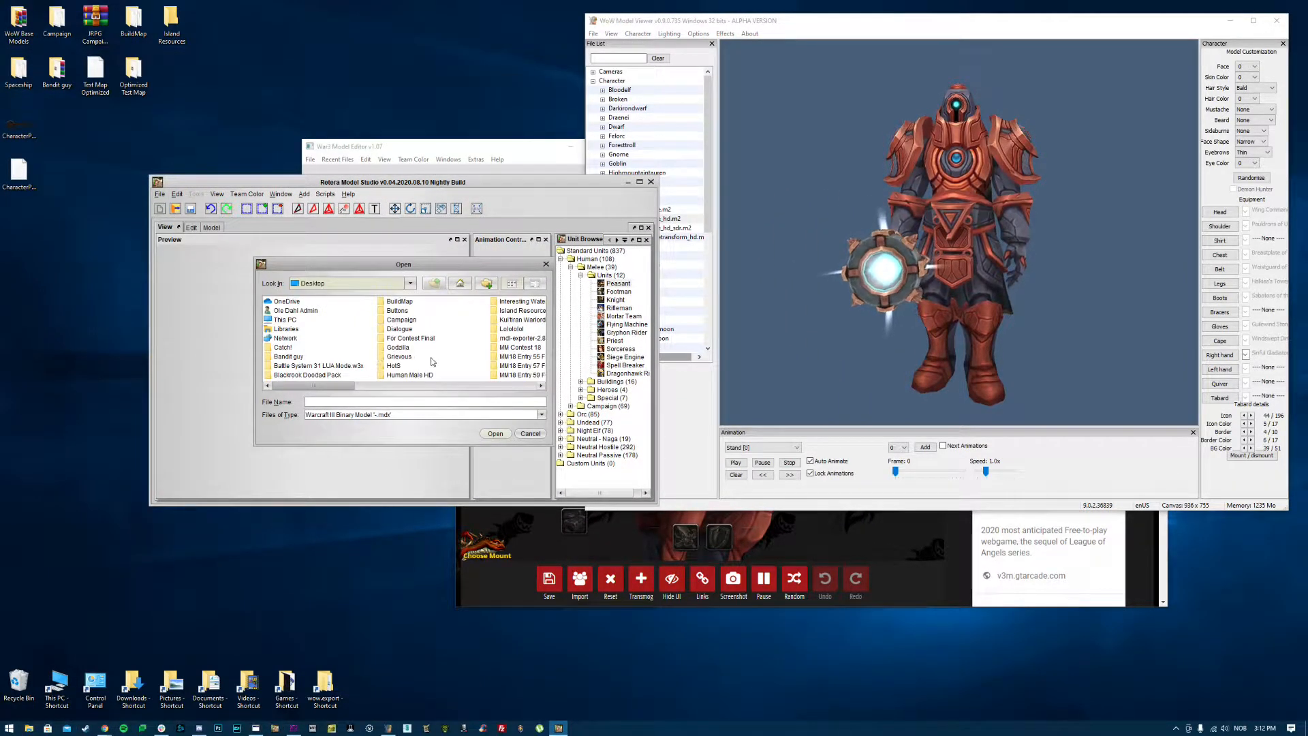
pyautogui.click(468, 386)
pyautogui.moveTo(373, 387); pyautogui.dragTo(425, 389)
pyautogui.doubleClick(469, 338)
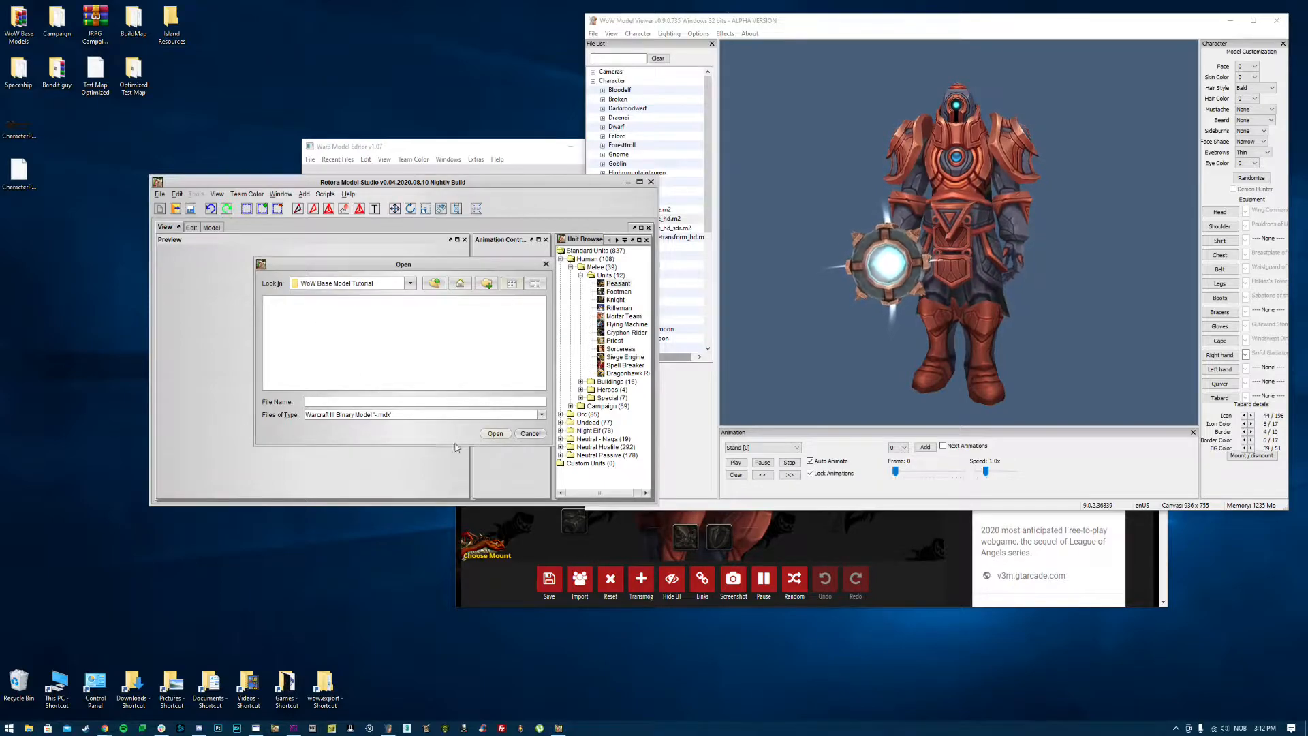
pyautogui.click(530, 435)
pyautogui.moveTo(477, 182); pyautogui.dragTo(721, 181)
# Step: Extract the Human Male Base Model (WoW) archive inside the WoW Base Model Tutorial folder and open the extracted folder
pyautogui.click(220, 333)
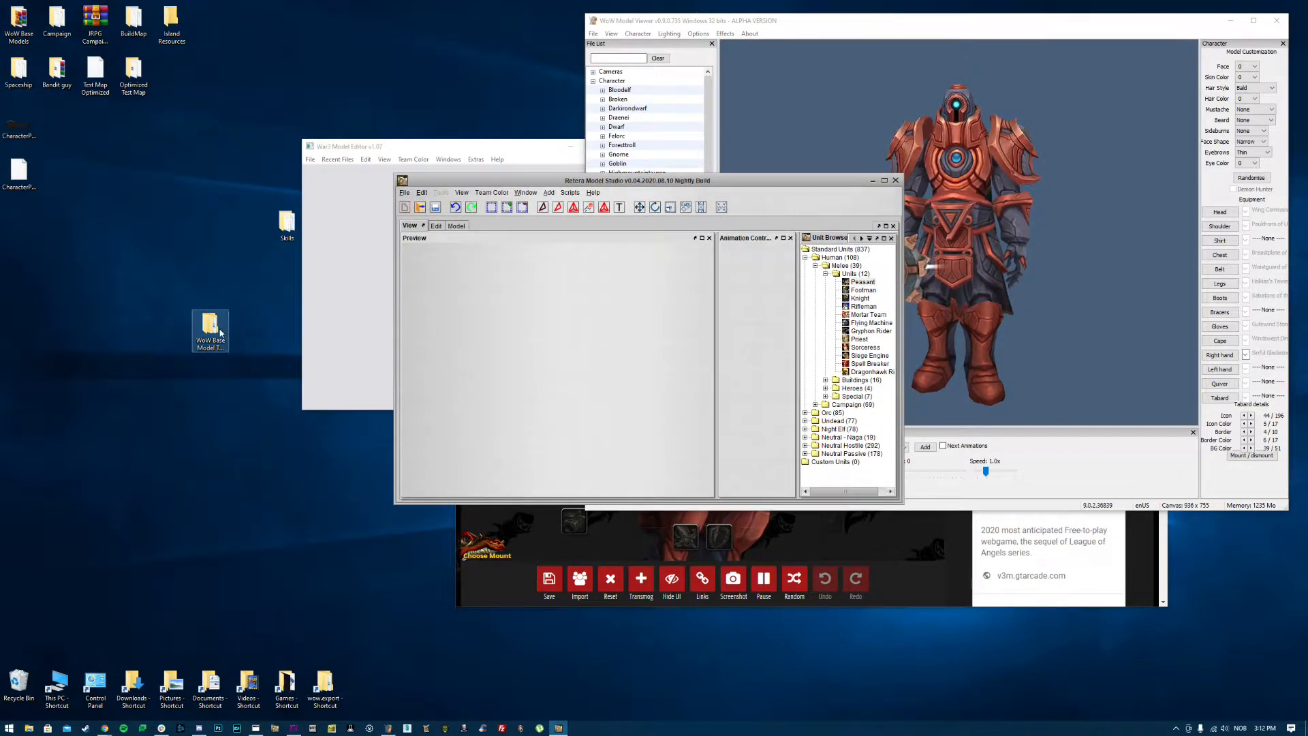
pyautogui.doubleClick(220, 332)
pyautogui.rightClick(423, 246)
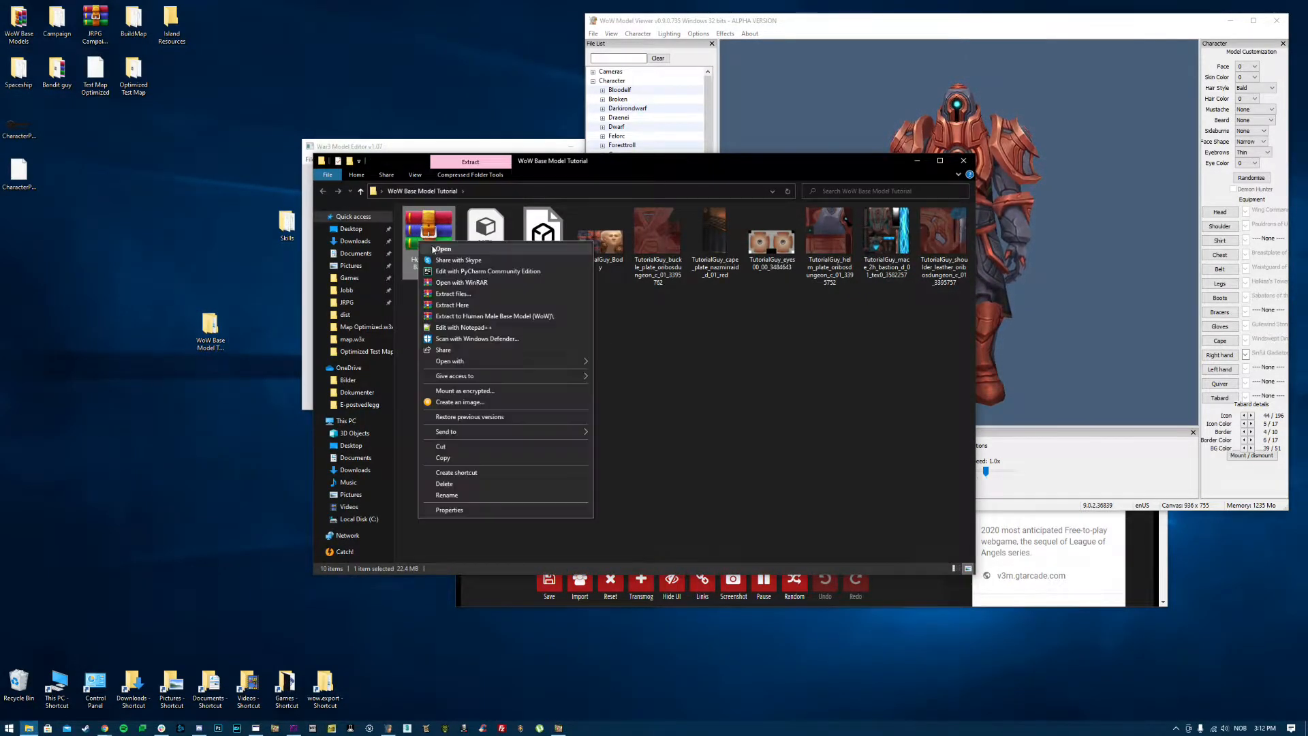
pyautogui.click(462, 305)
pyautogui.moveTo(832, 162); pyautogui.dragTo(755, 167)
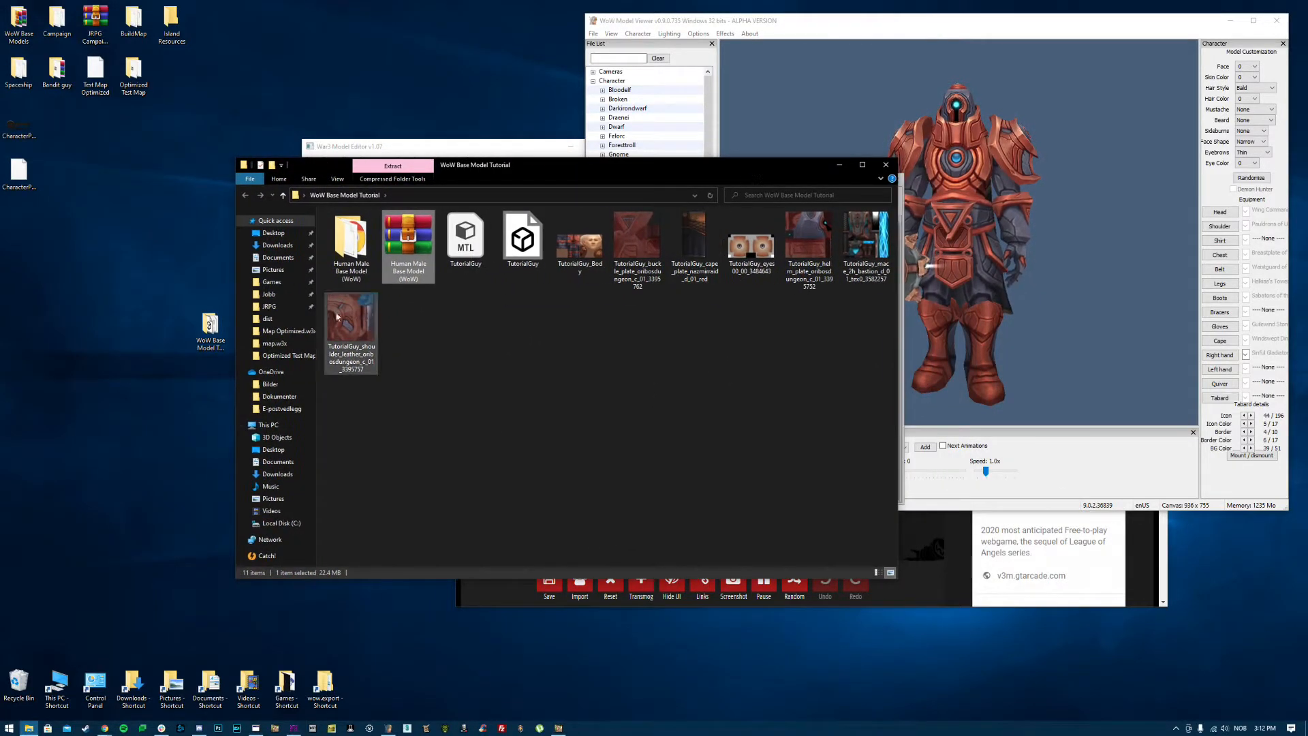
pyautogui.doubleClick(352, 257)
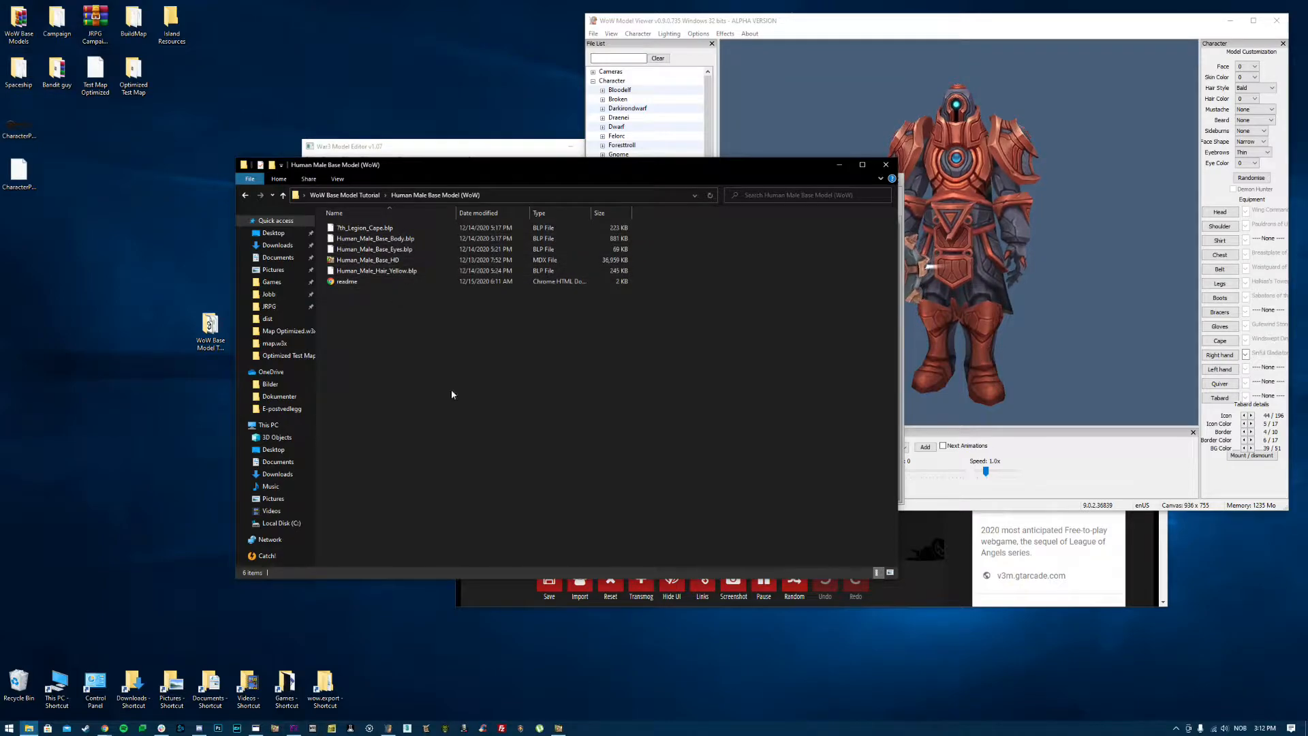
# Step: Switch to Retera Model Studio, open Human_Male_Base_HD.mdx from the extracted Human Male Base Model (WoW) folder, and view it from the front
pyautogui.click(558, 727)
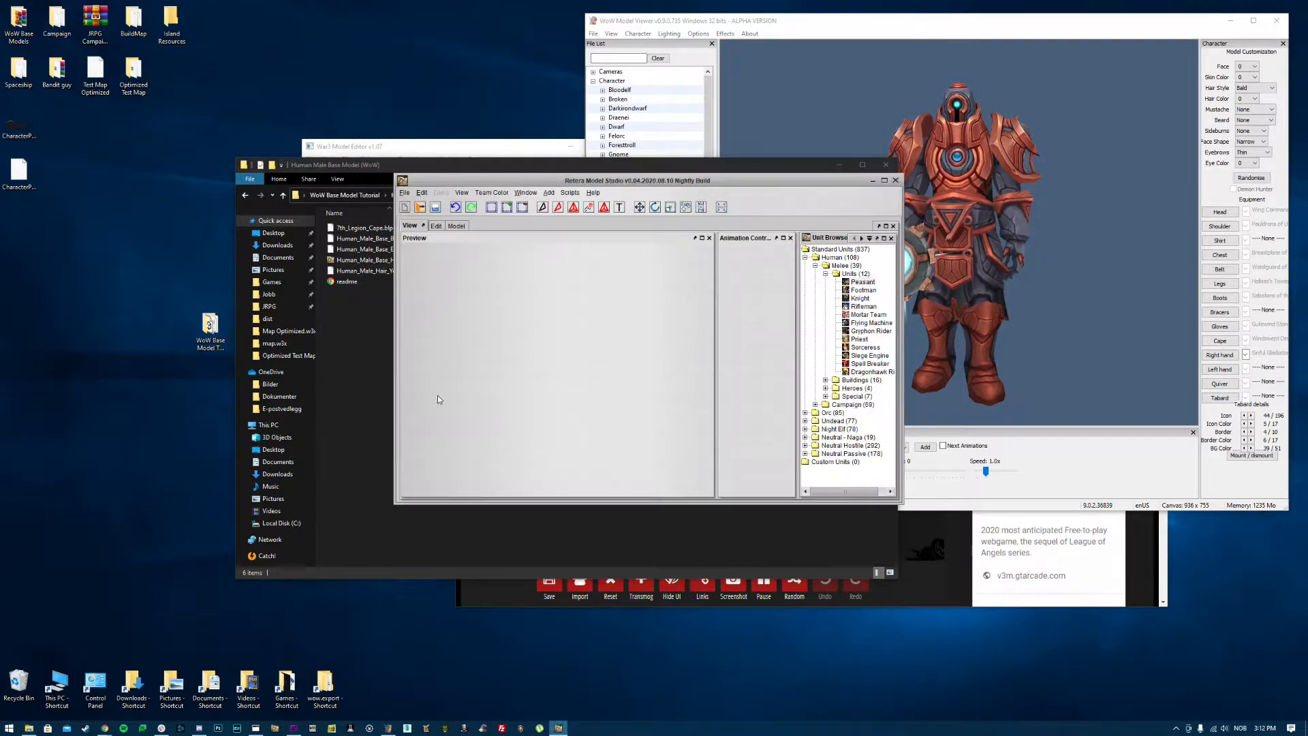
pyautogui.click(405, 193)
pyautogui.click(424, 220)
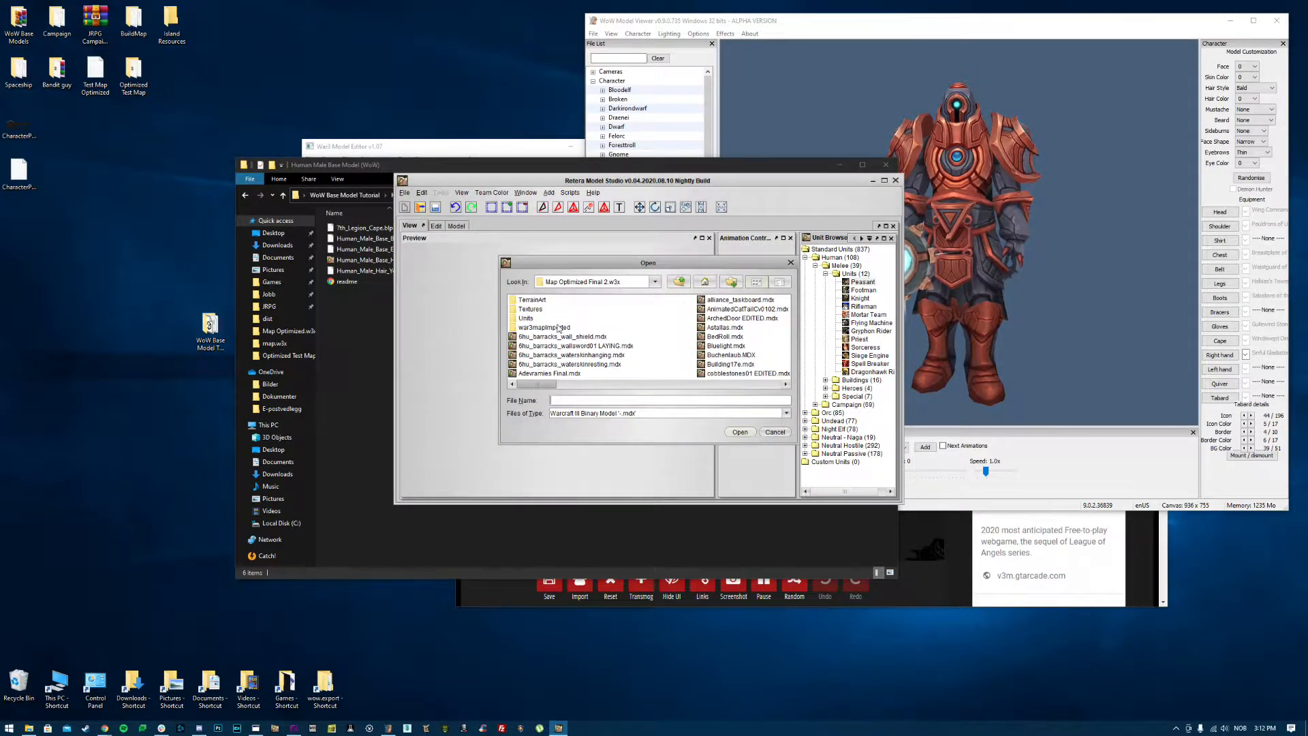
pyautogui.click(558, 303)
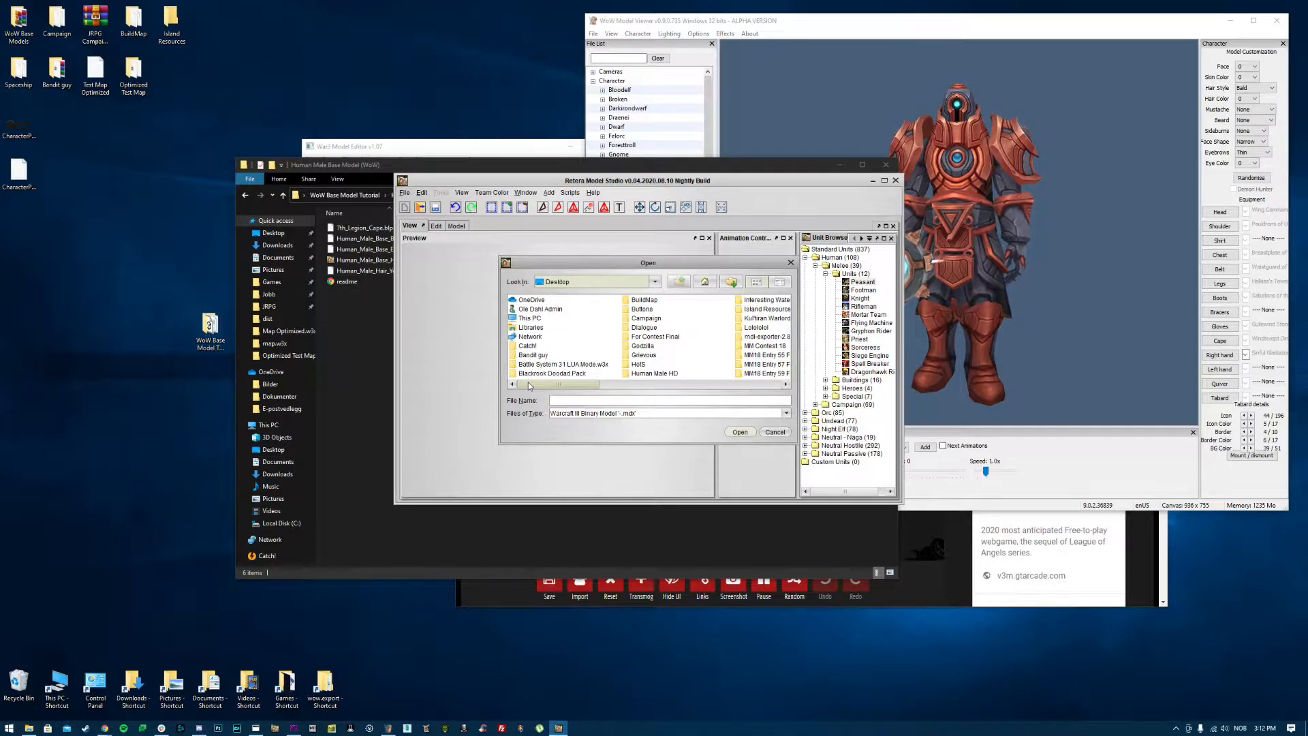
pyautogui.moveTo(529, 383); pyautogui.dragTo(677, 387)
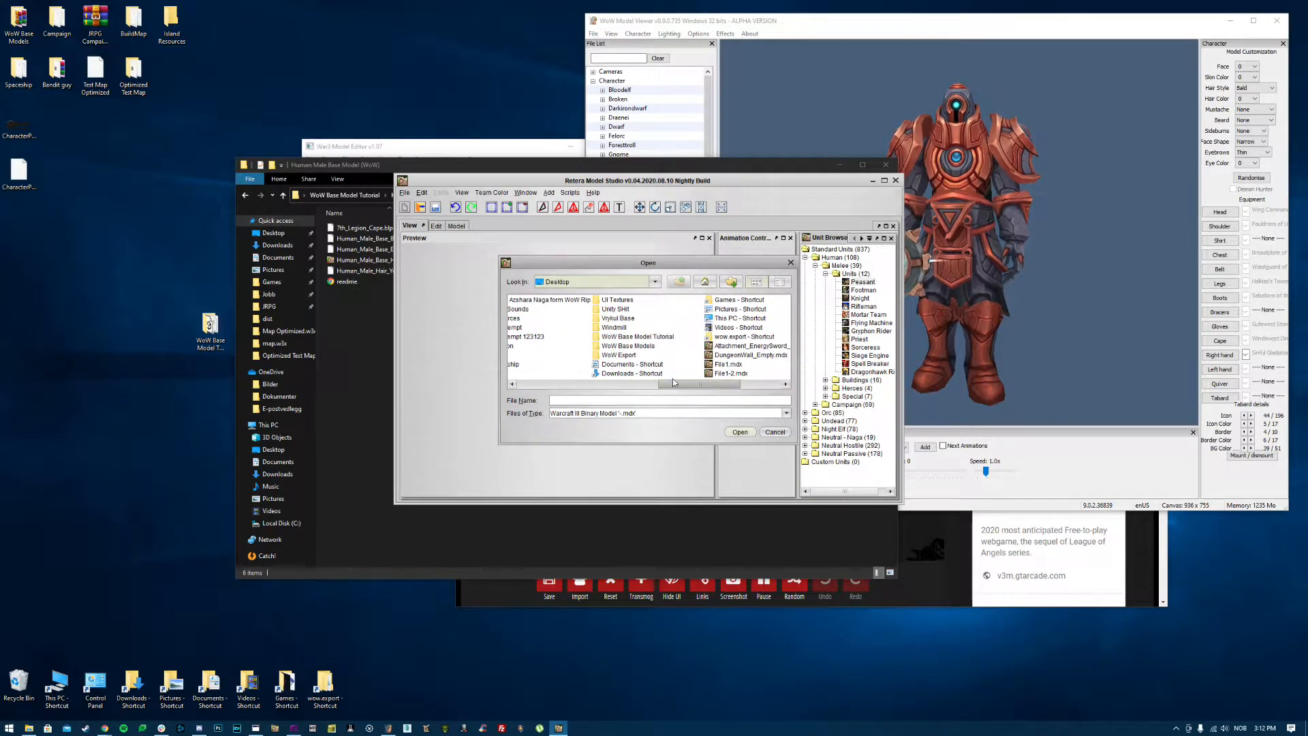
pyautogui.doubleClick(635, 336)
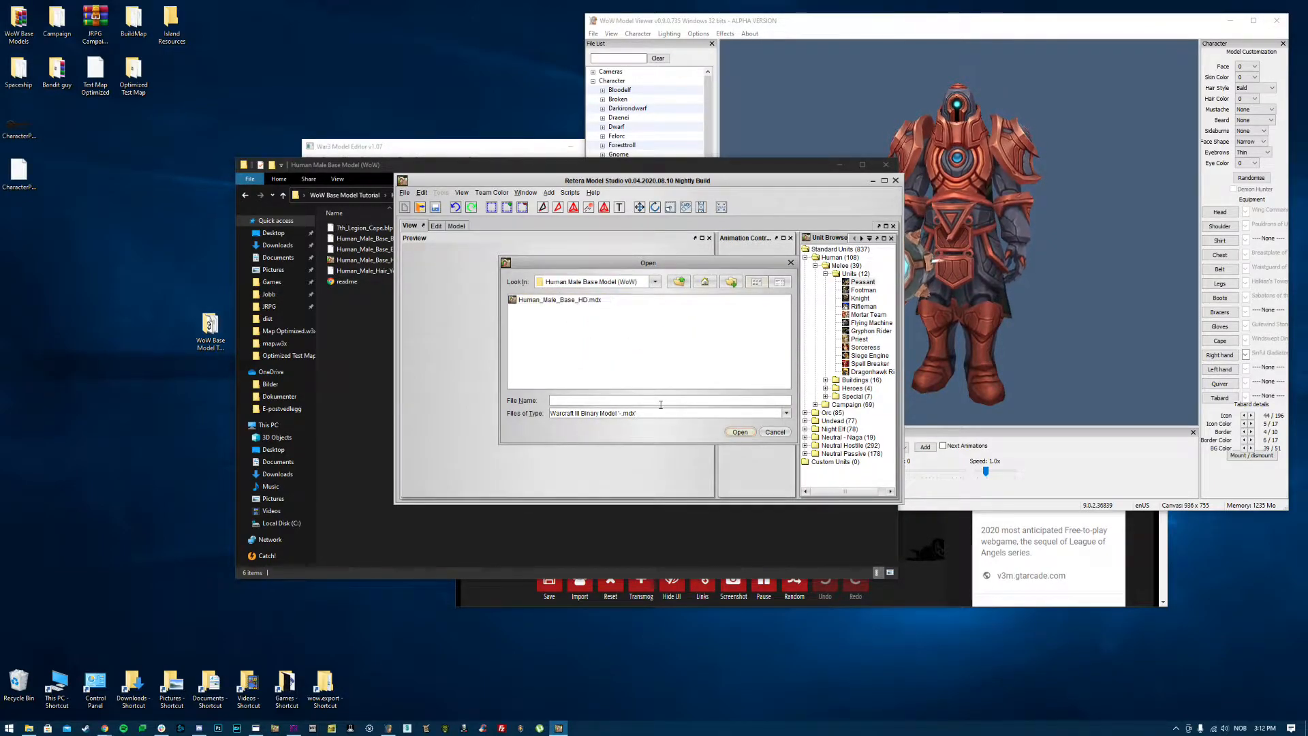
pyautogui.doubleClick(550, 300)
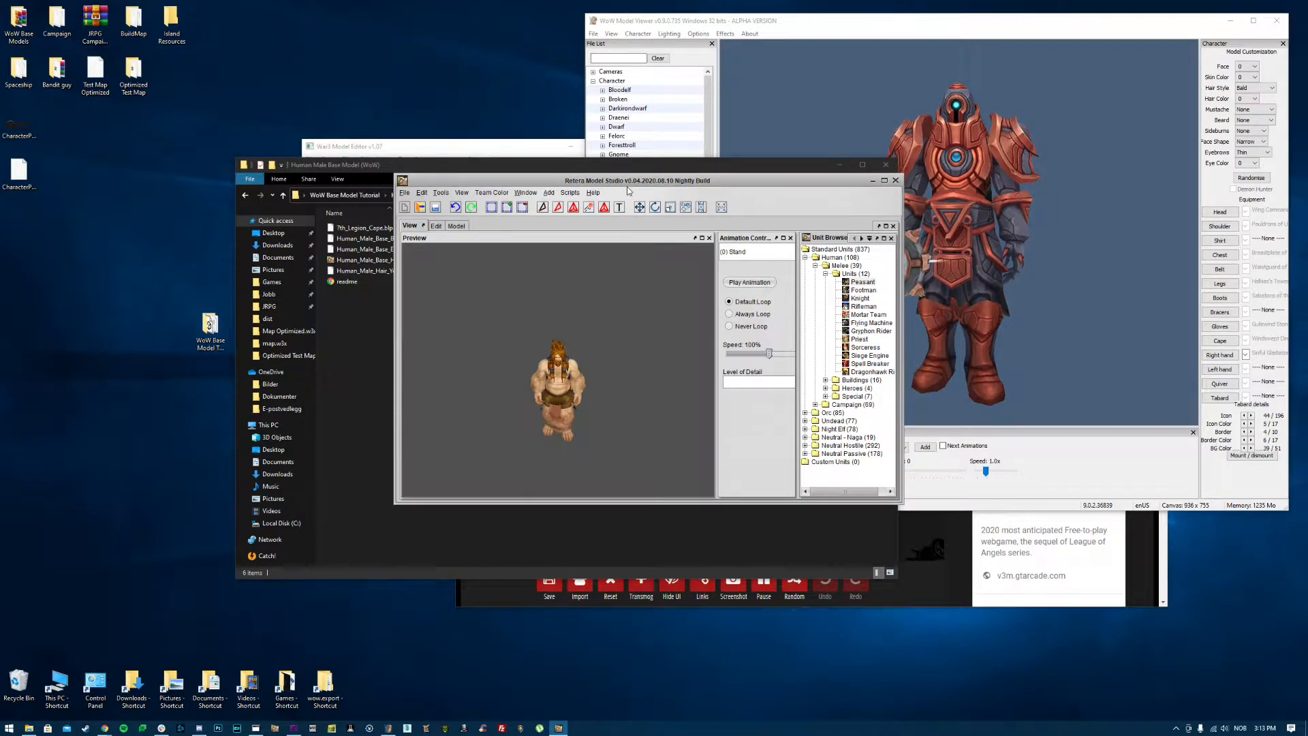
pyautogui.moveTo(631, 182); pyautogui.dragTo(497, 155)
pyautogui.moveTo(423, 326); pyautogui.dragTo(433, 346)
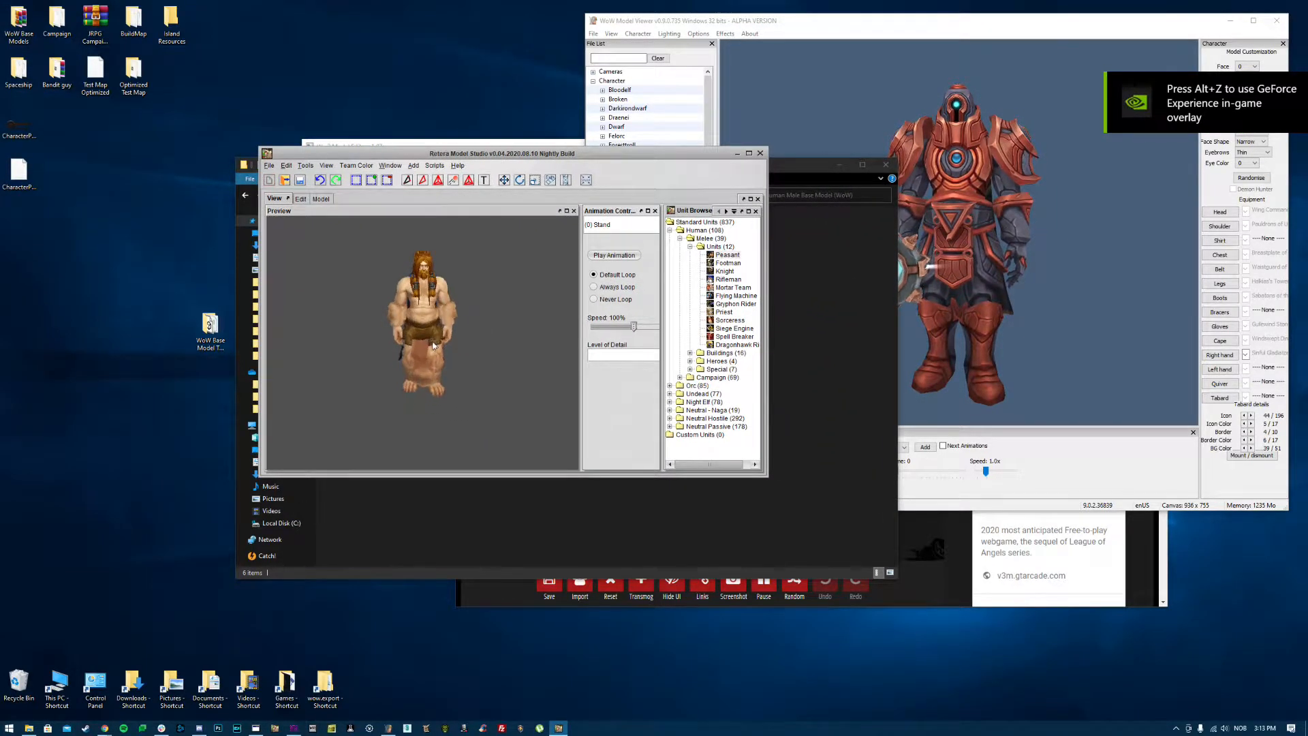
# Step: Enlarge the Retera Model Studio and WoW Model Viewer windows and arrange them side by side to compare both characters
pyautogui.moveTo(334, 321); pyautogui.dragTo(402, 306)
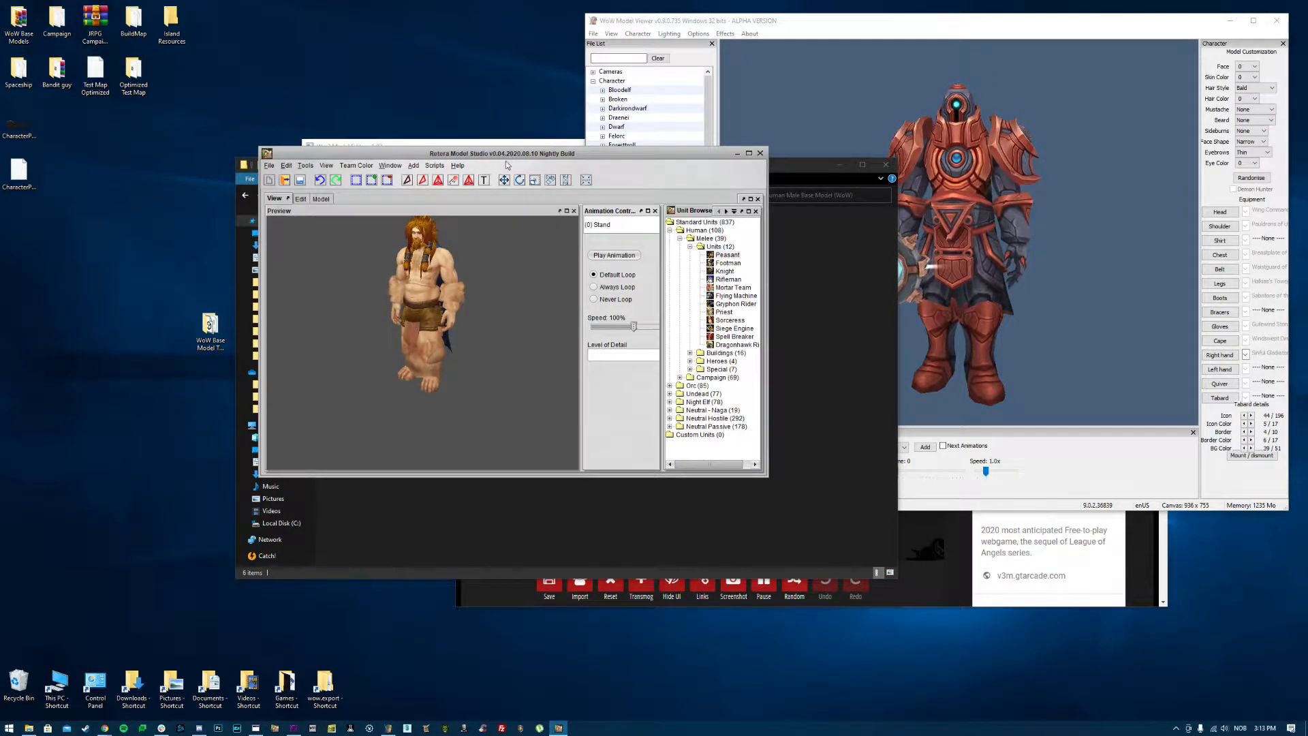
pyautogui.moveTo(507, 162); pyautogui.dragTo(257, 28)
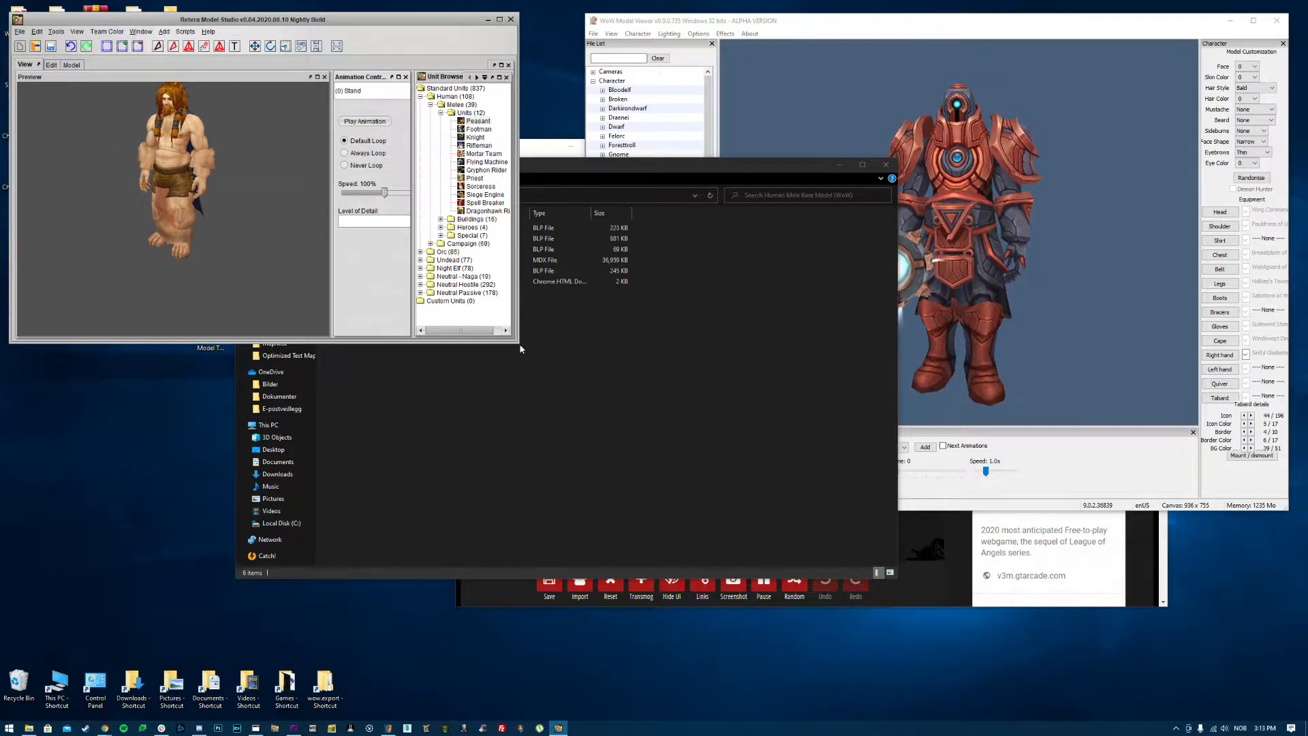
pyautogui.moveTo(515, 345); pyautogui.dragTo(755, 666)
pyautogui.click(1061, 233)
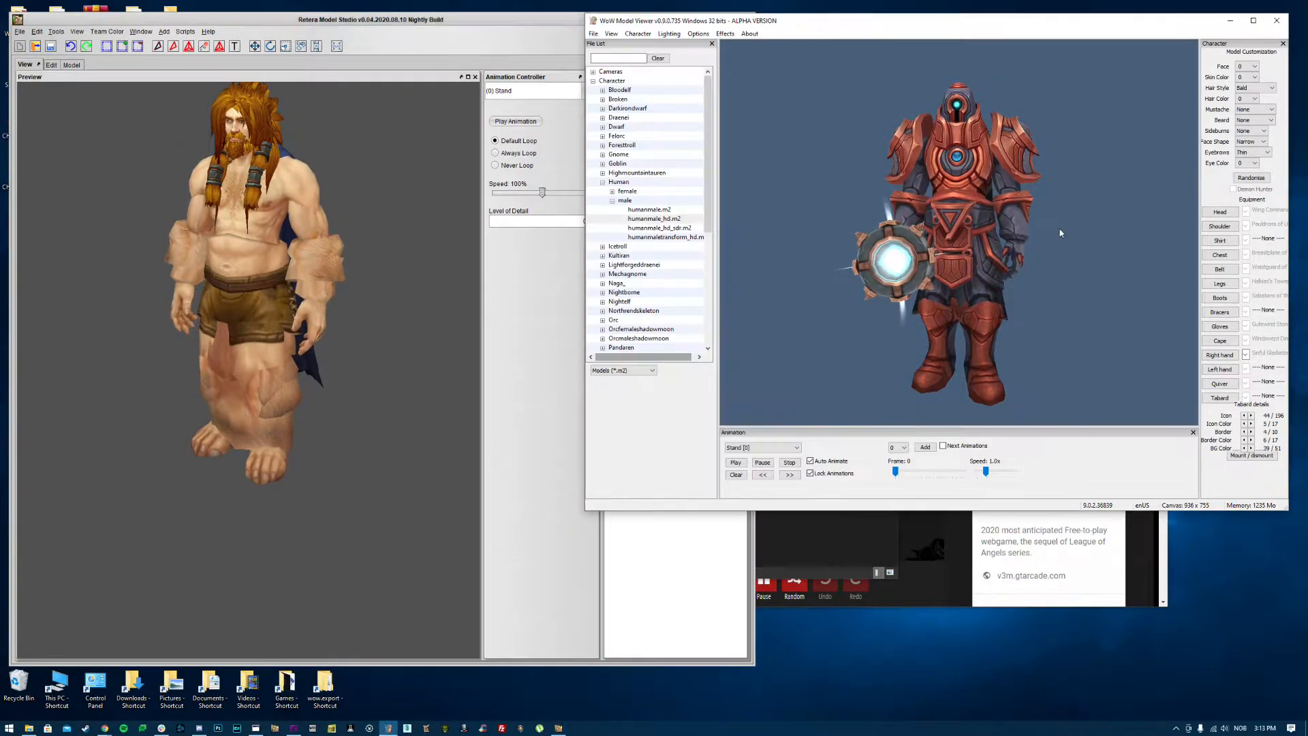
pyautogui.moveTo(873, 30); pyautogui.dragTo(906, 24)
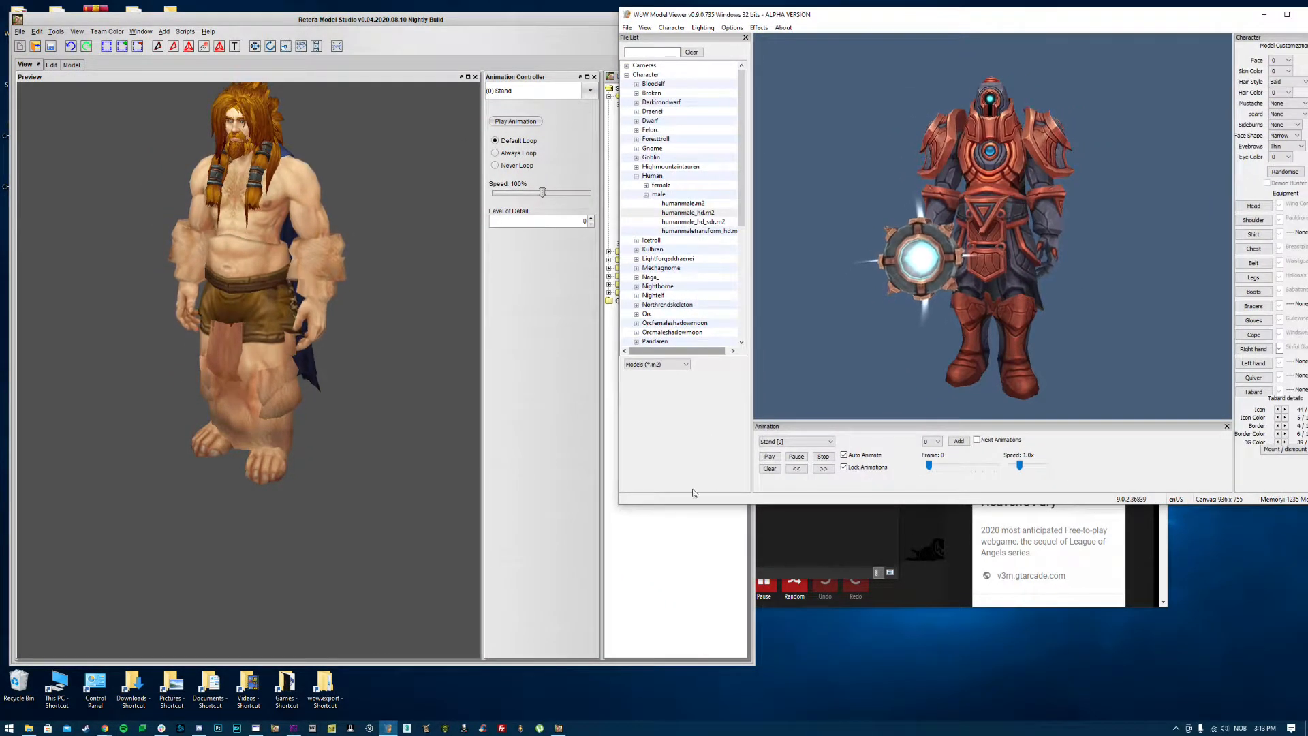
pyautogui.moveTo(620, 505); pyautogui.dragTo(749, 669)
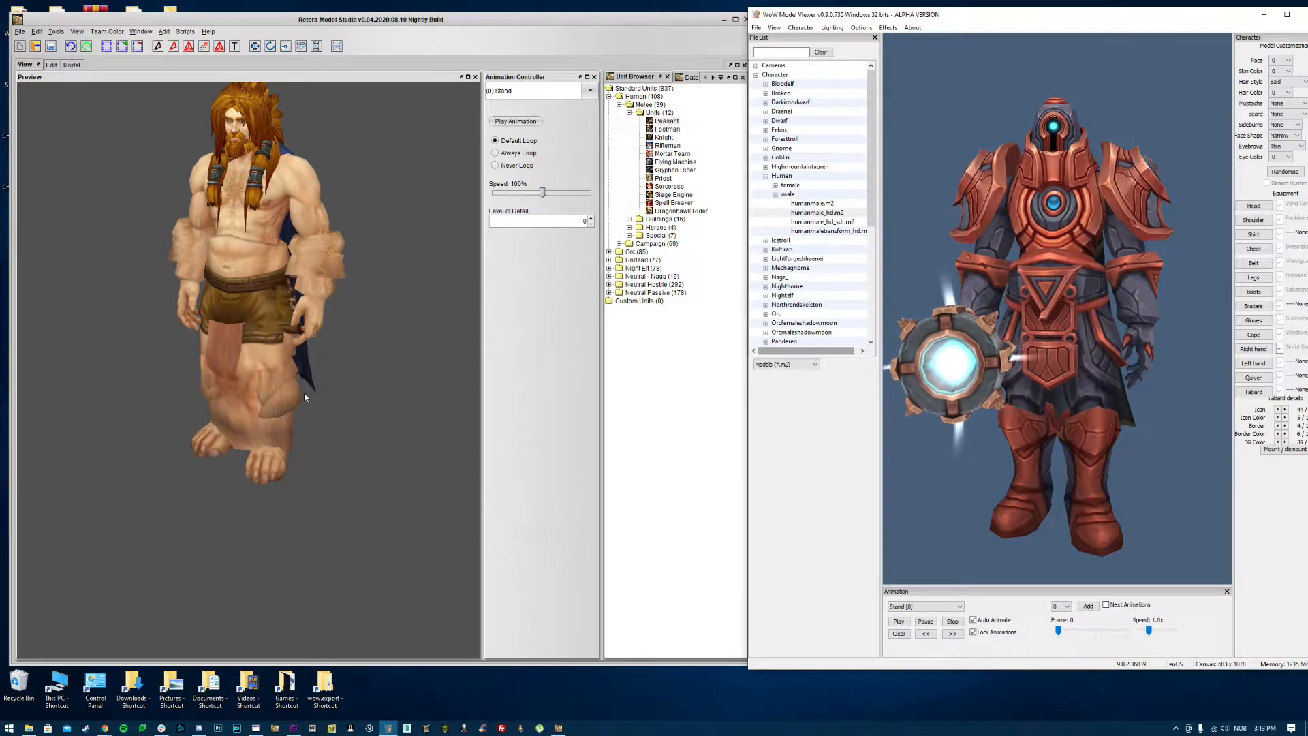
# Step: Switch the base model to mesh editing, expand its geoset list and hide all geosets
pyautogui.click(50, 65)
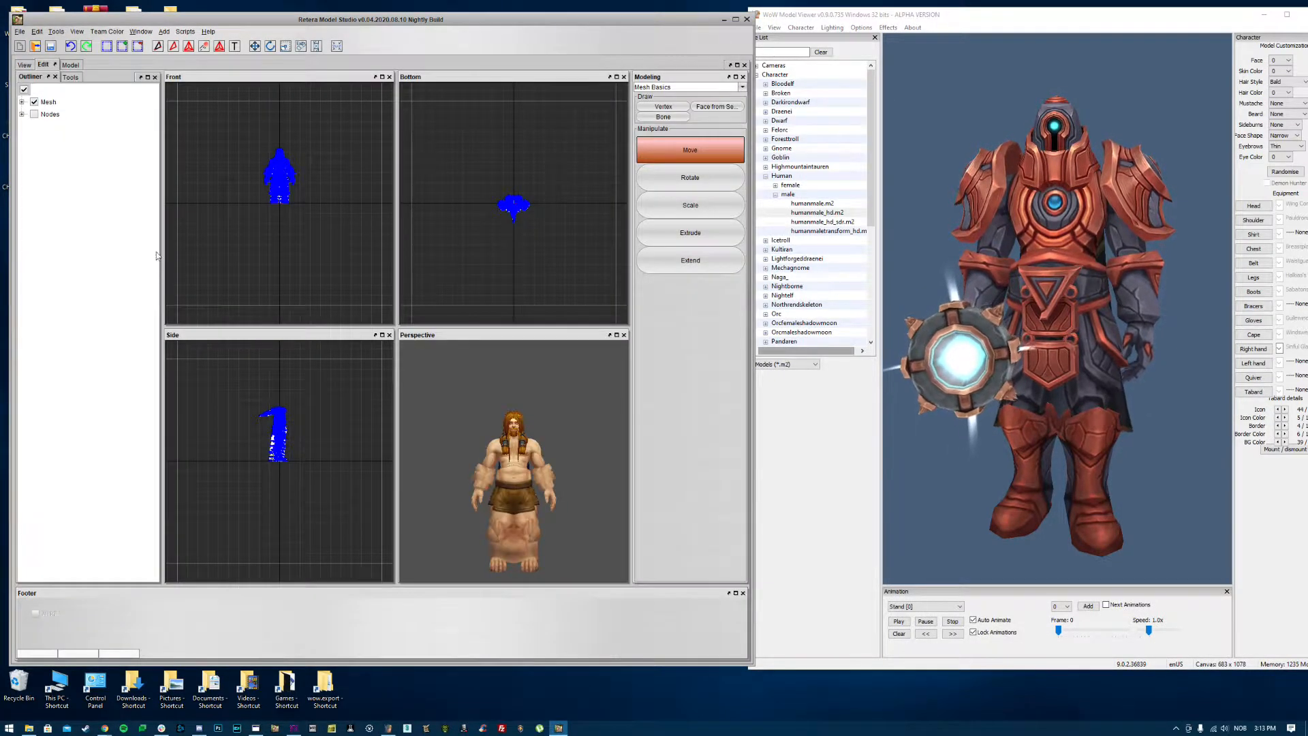
pyautogui.click(22, 101)
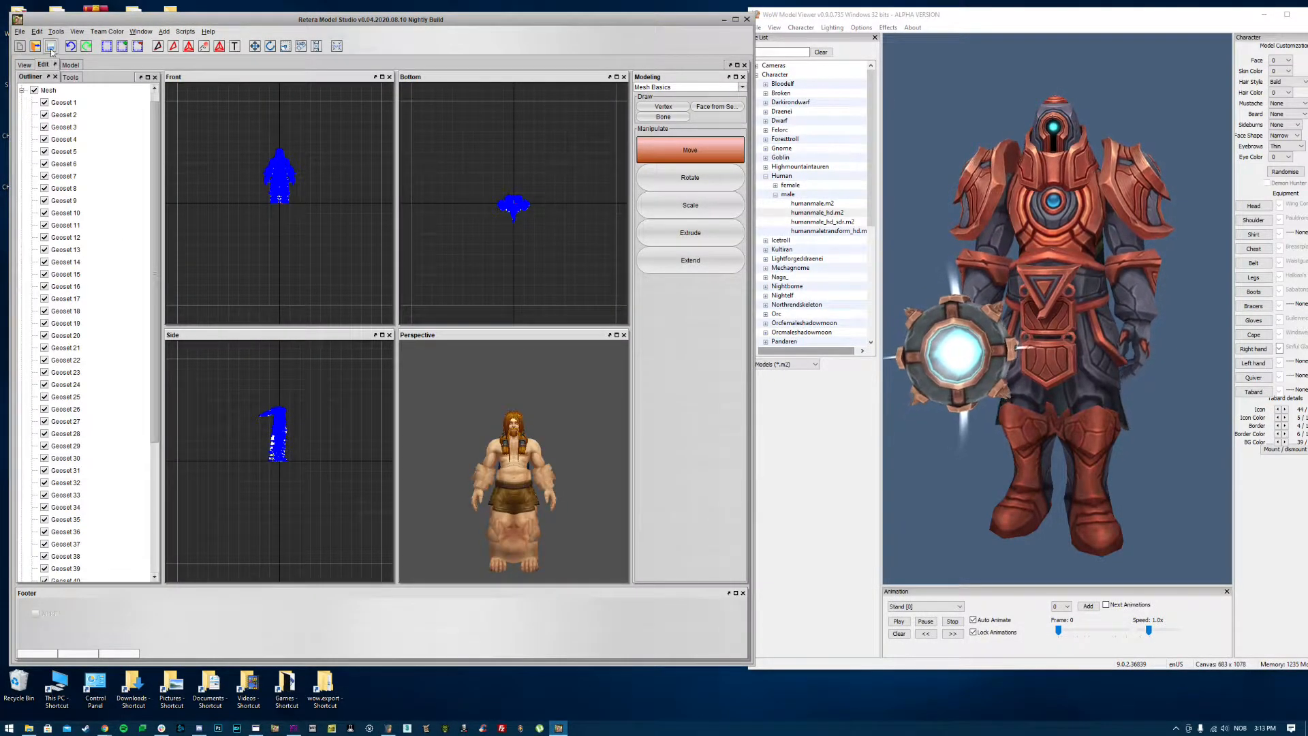
pyautogui.click(34, 90)
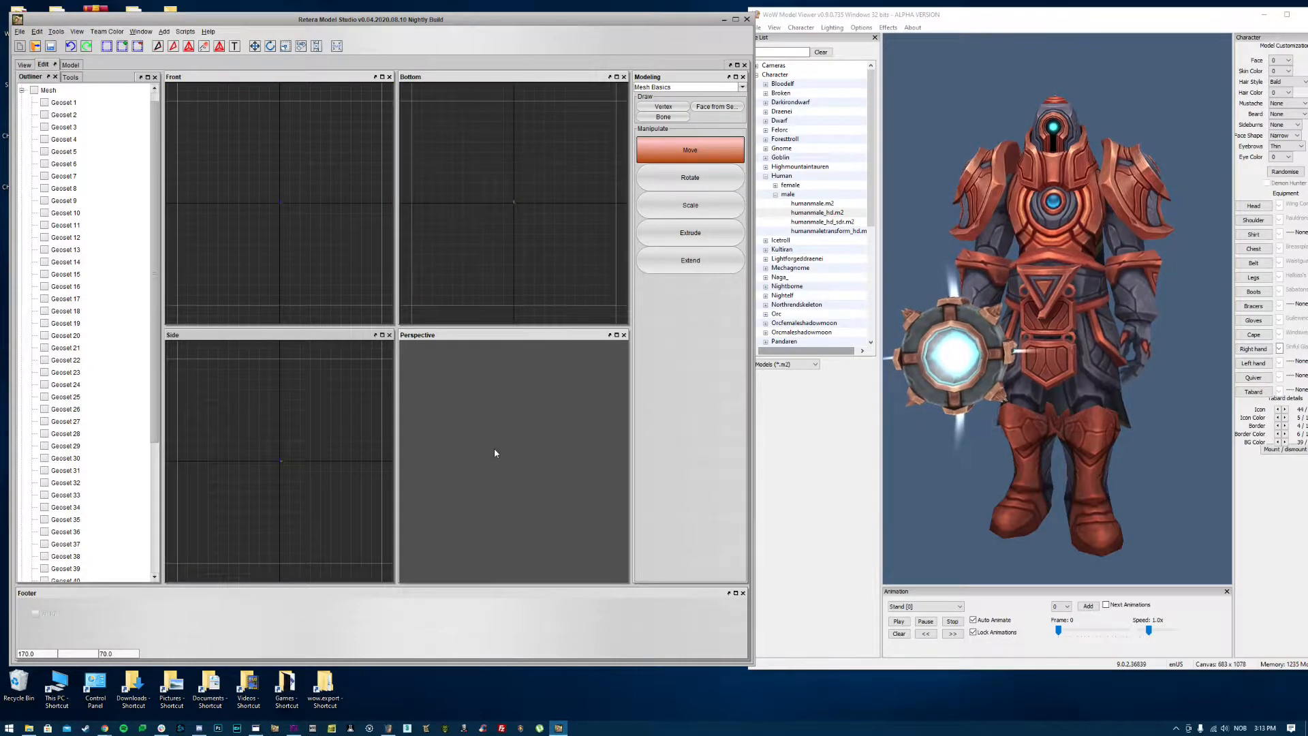
# Step: Examine the first geosets, including Geoset 2 up close, against the armoured character and leave them hidden
pyautogui.click(1080, 378)
pyautogui.click(73, 177)
pyautogui.scroll(1, 114, 187)
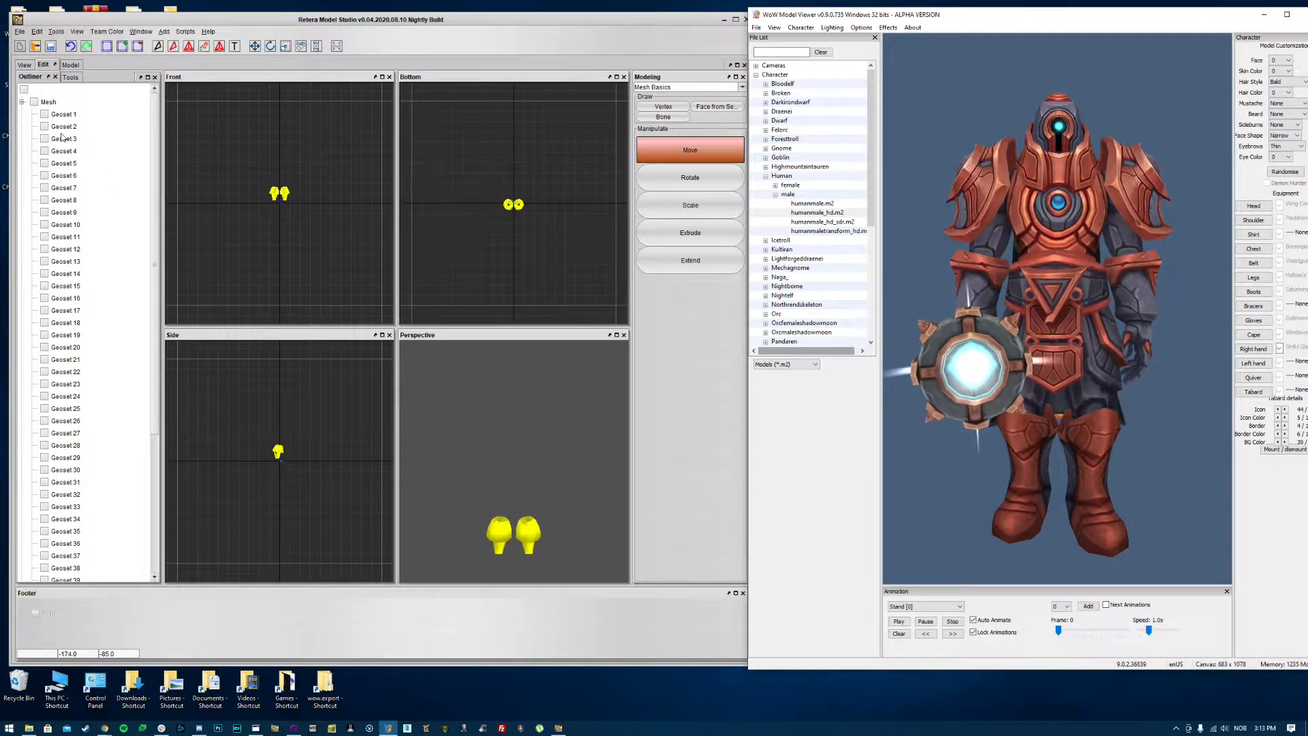
pyautogui.moveTo(919, 397); pyautogui.dragTo(917, 433)
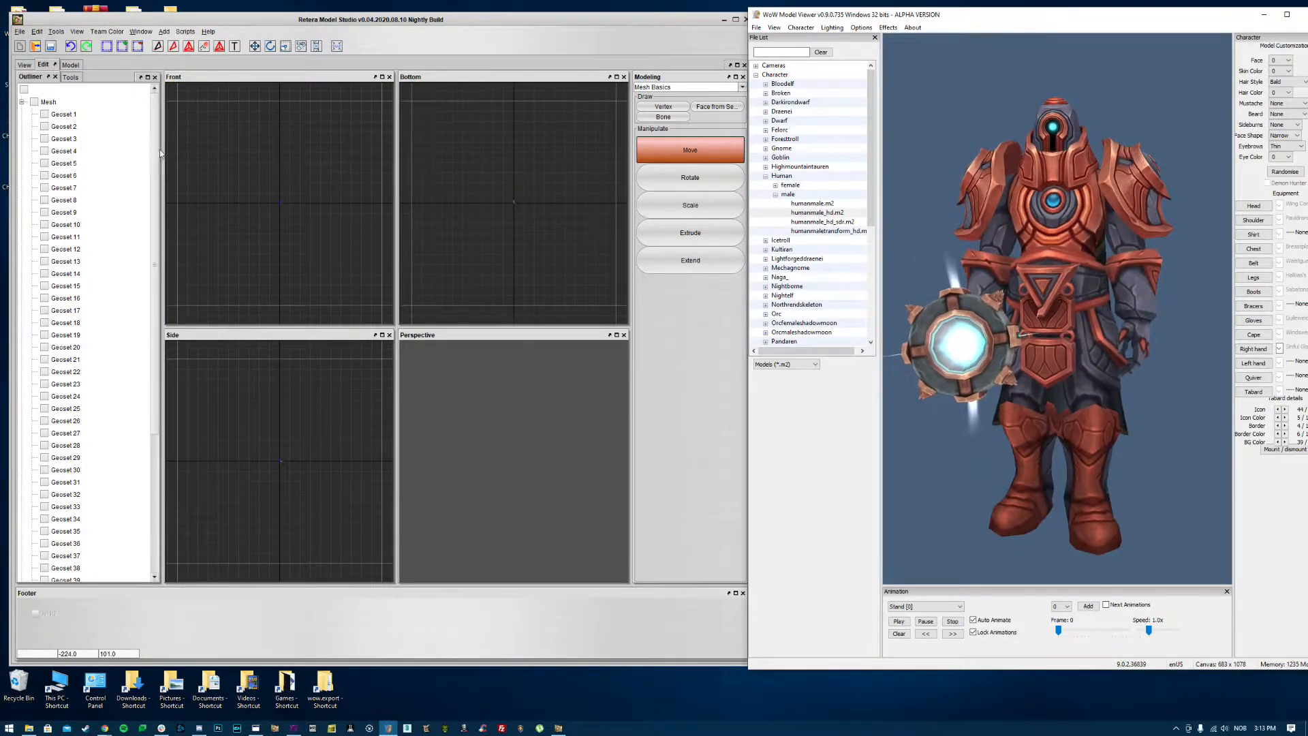
pyautogui.click(63, 128)
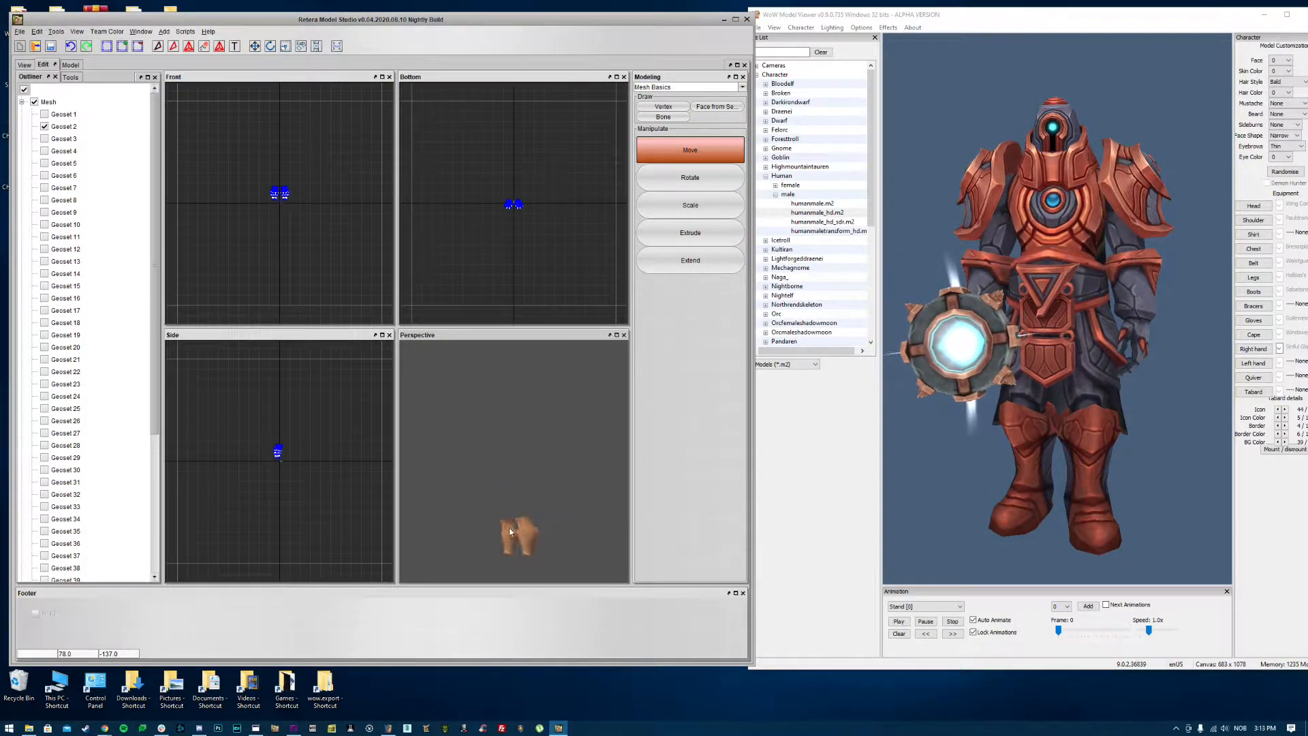
pyautogui.scroll(3, 520, 537)
pyautogui.moveTo(521, 534); pyautogui.dragTo(581, 519, button='middle')
pyautogui.scroll(-2, 546, 518)
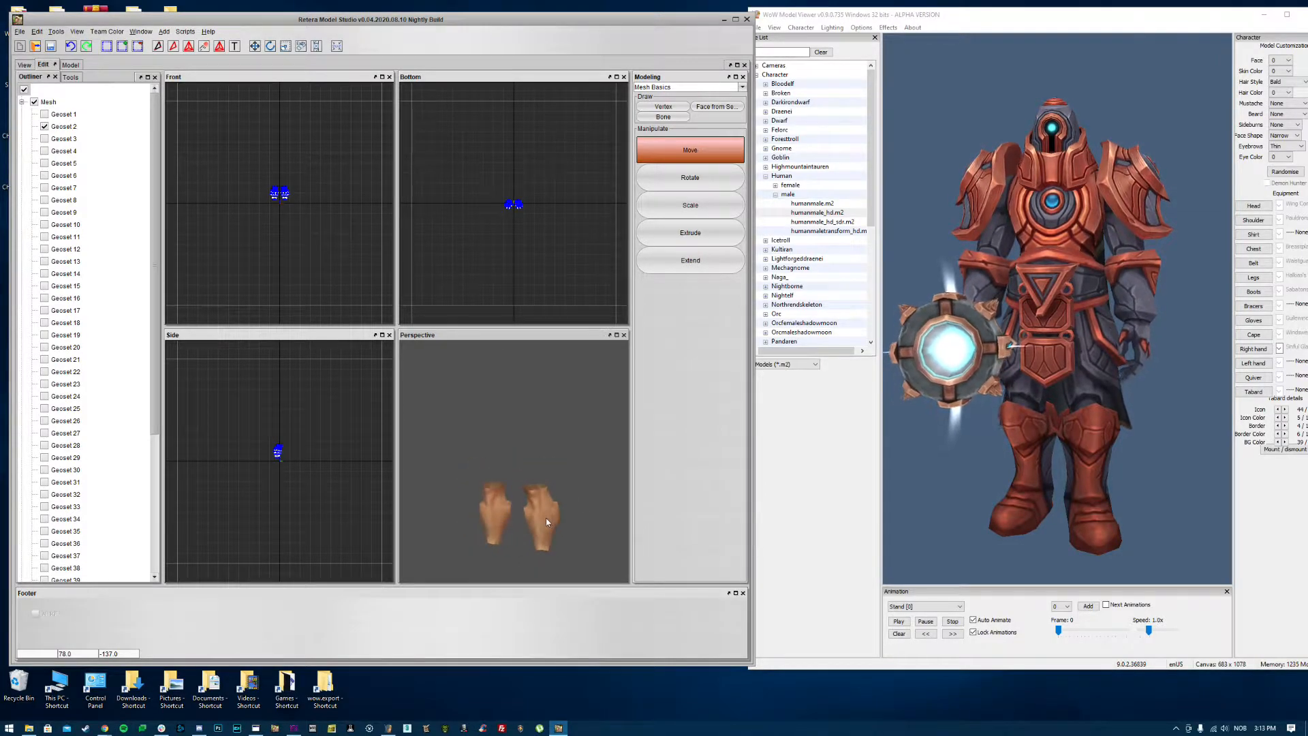
pyautogui.moveTo(1056, 455)
pyautogui.mouseDown()
pyautogui.moveTo(979, 423)
pyautogui.moveTo(1061, 431)
pyautogui.mouseUp()
pyautogui.click(72, 126)
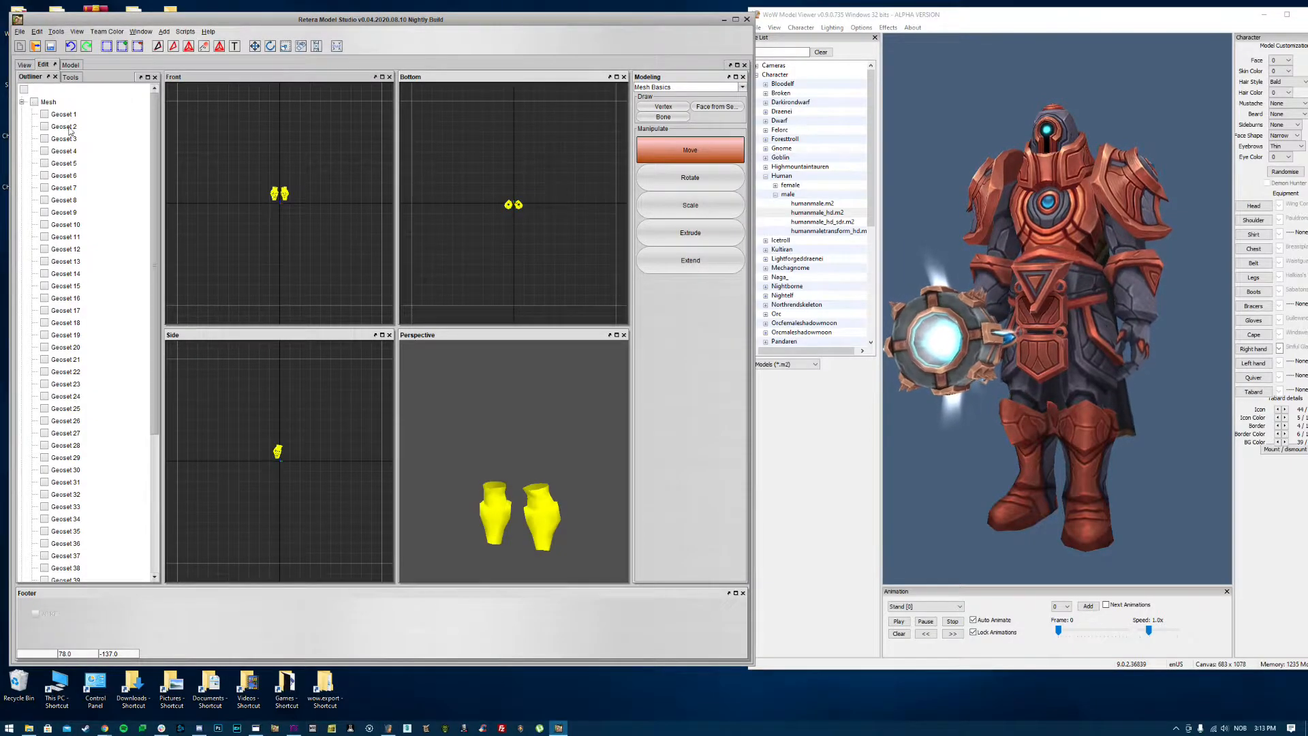
# Step: Show Geosets 4, 7 and 8 for the body's hands, shorts and forearms
pyautogui.click(61, 155)
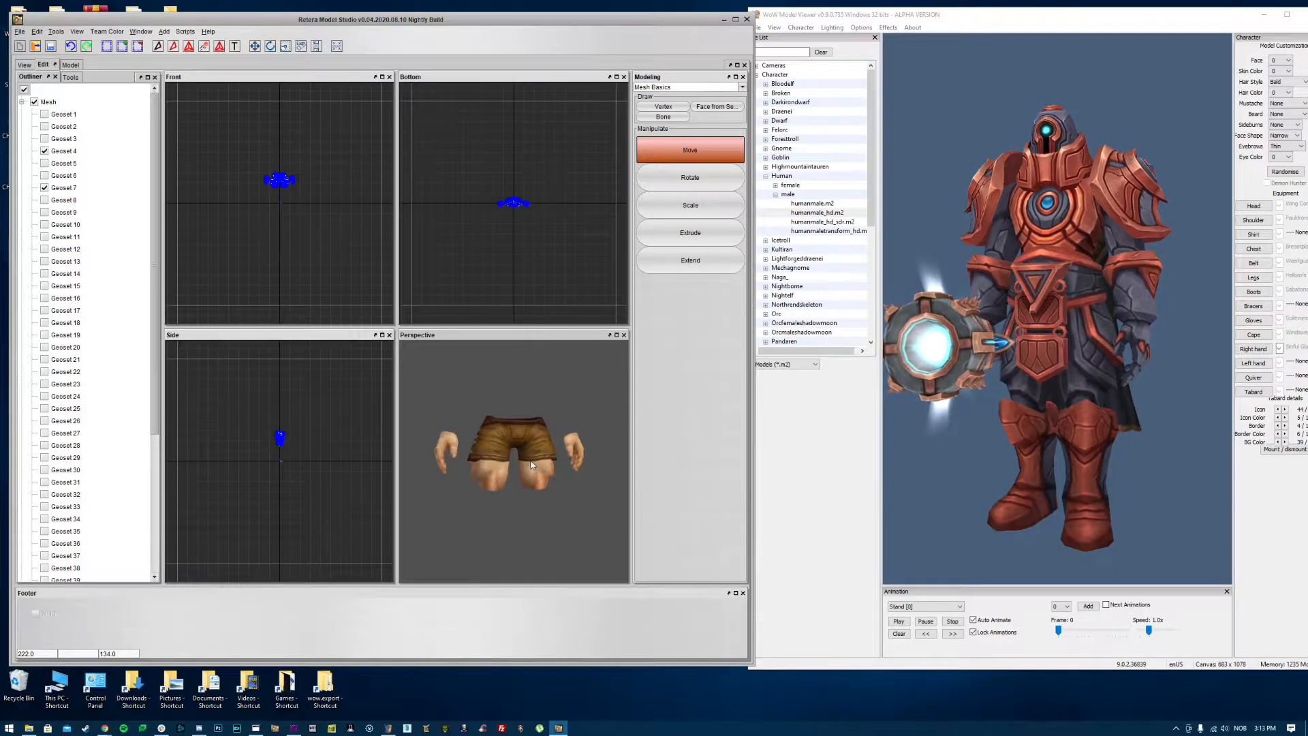
pyautogui.moveTo(989, 461); pyautogui.dragTo(1074, 454)
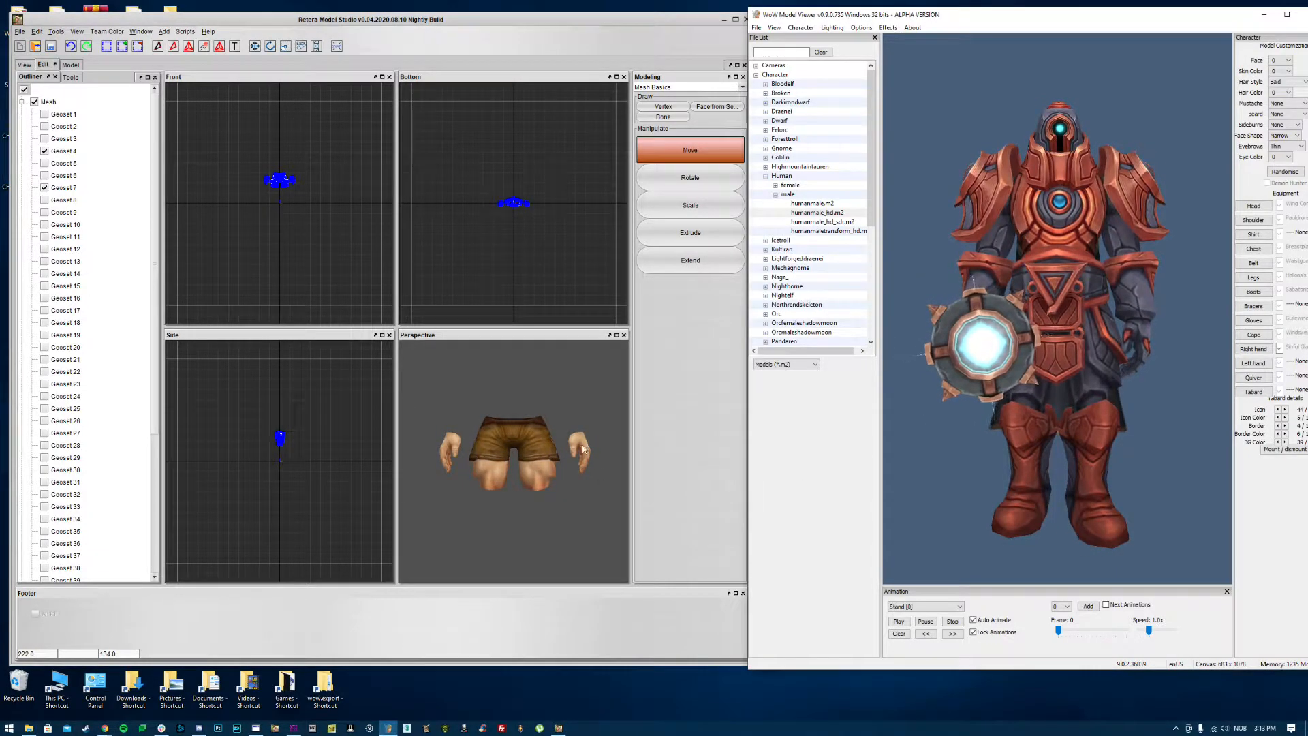
pyautogui.click(44, 200)
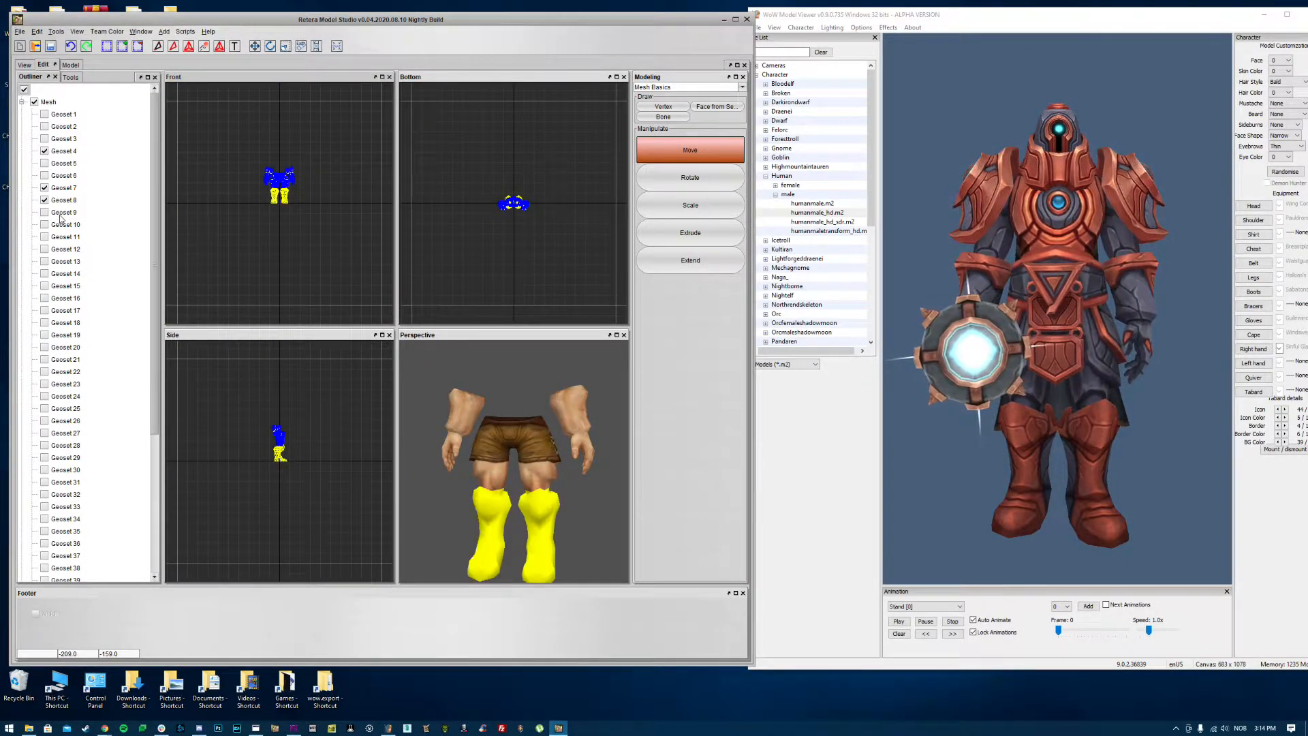
# Step: Show Geoset 9 for the lower legs and feet and Geoset 10 for the torso
pyautogui.moveTo(600, 506); pyautogui.dragTo(520, 476)
pyautogui.scroll(3, 520, 514)
pyautogui.scroll(3, 528, 514)
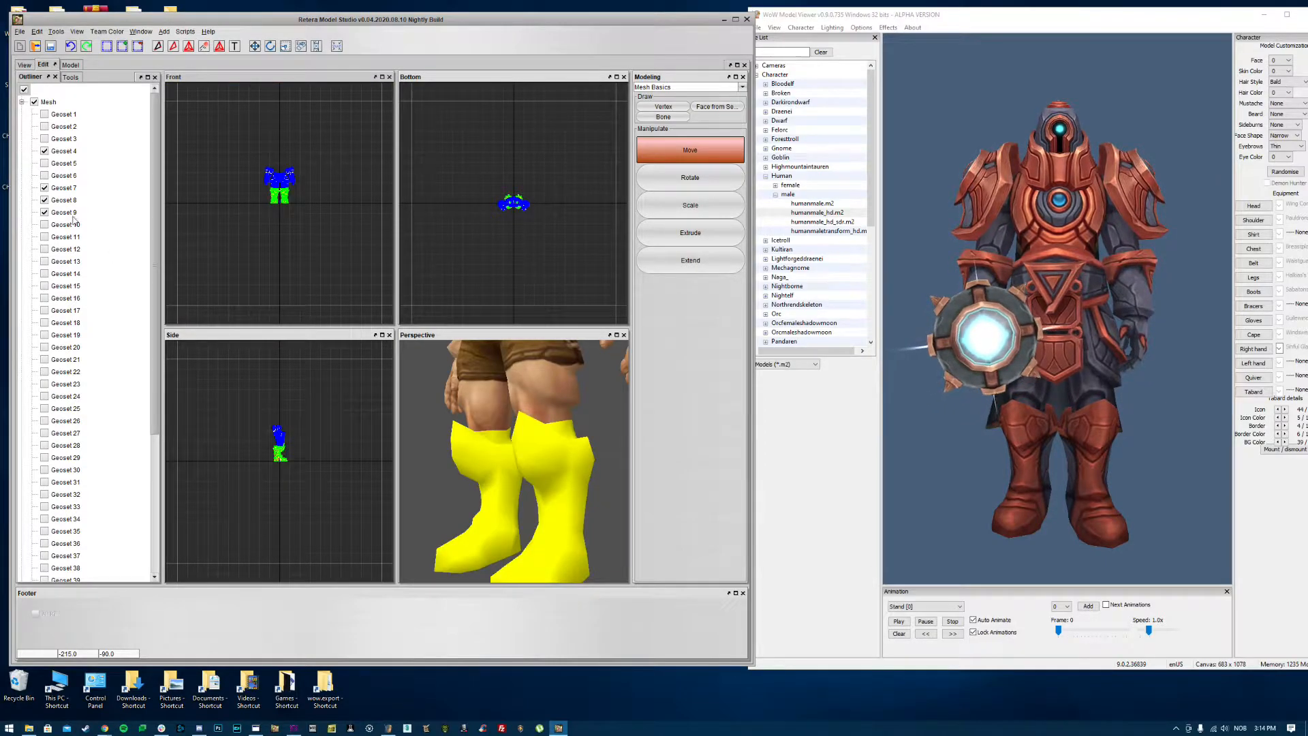
pyautogui.scroll(-4, 532, 461)
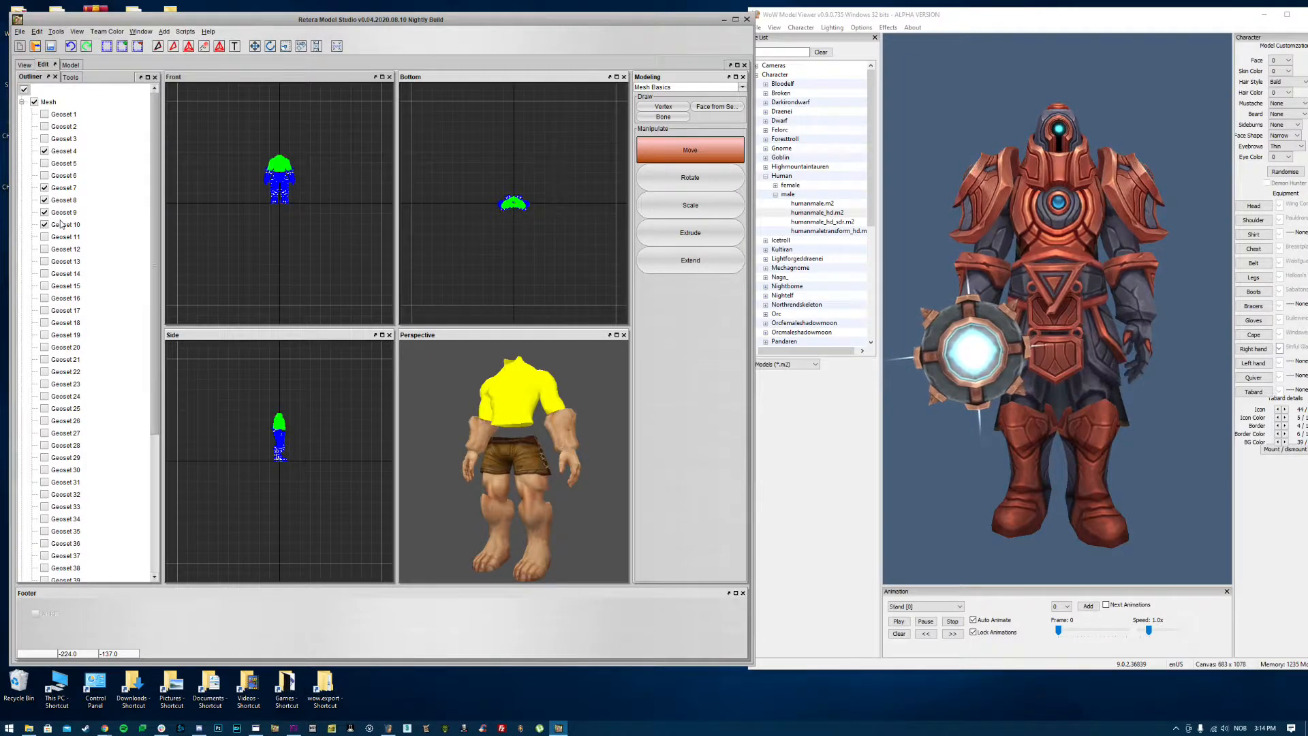
pyautogui.click(44, 224)
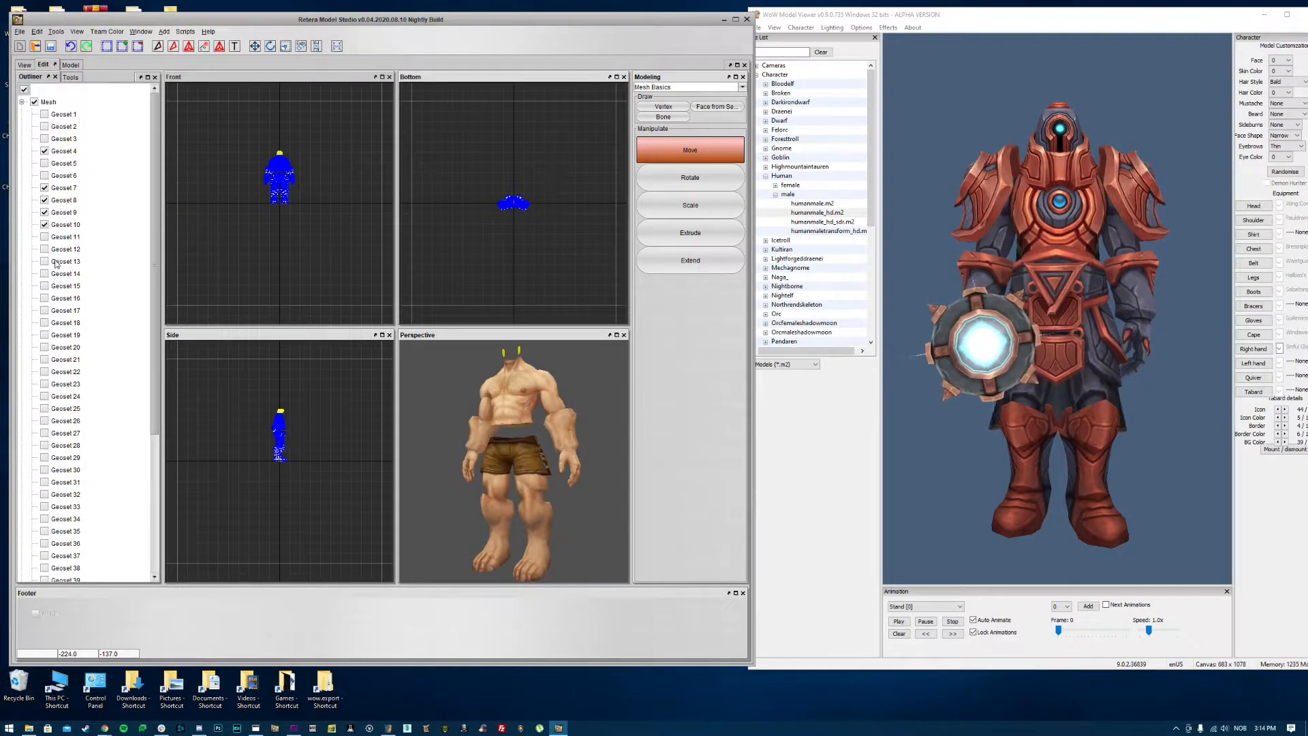
# Step: Try Geoset 12 against the armoured character seen from the side, and hide it again
pyautogui.click(45, 249)
pyautogui.moveTo(982, 341); pyautogui.dragTo(1047, 298)
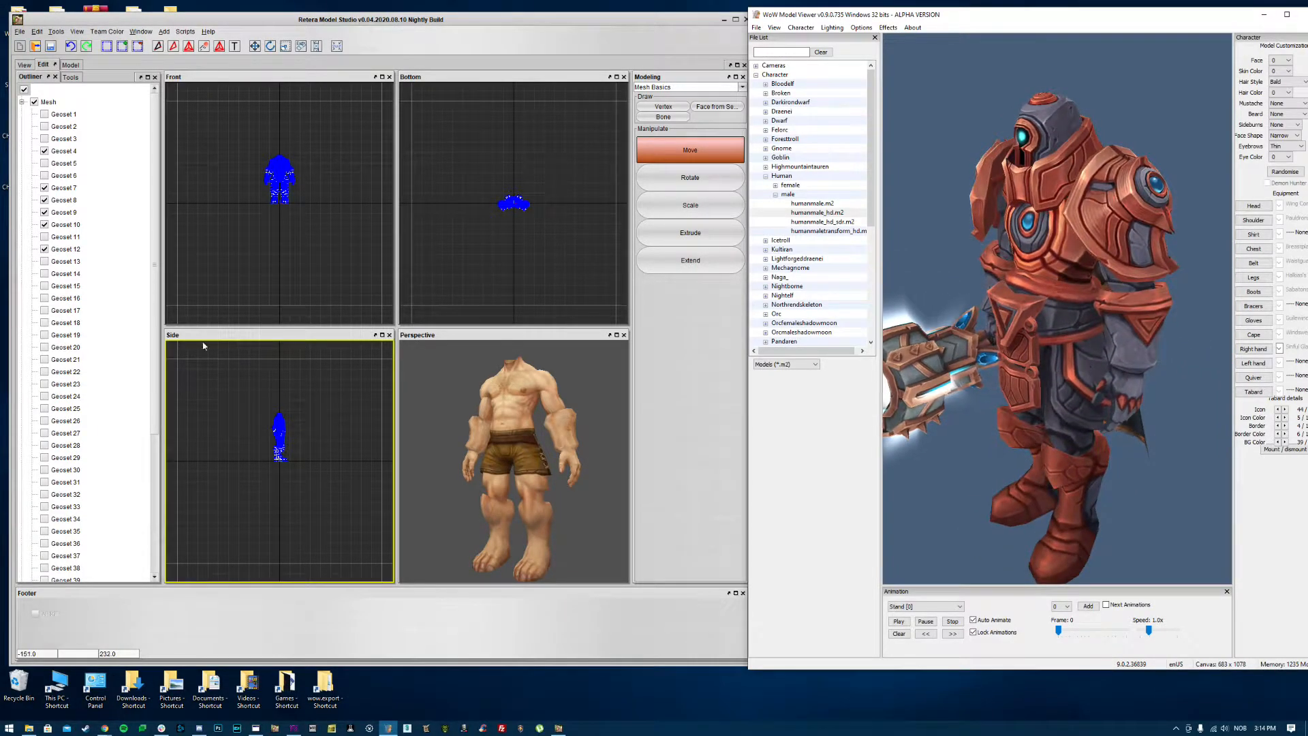
pyautogui.click(65, 251)
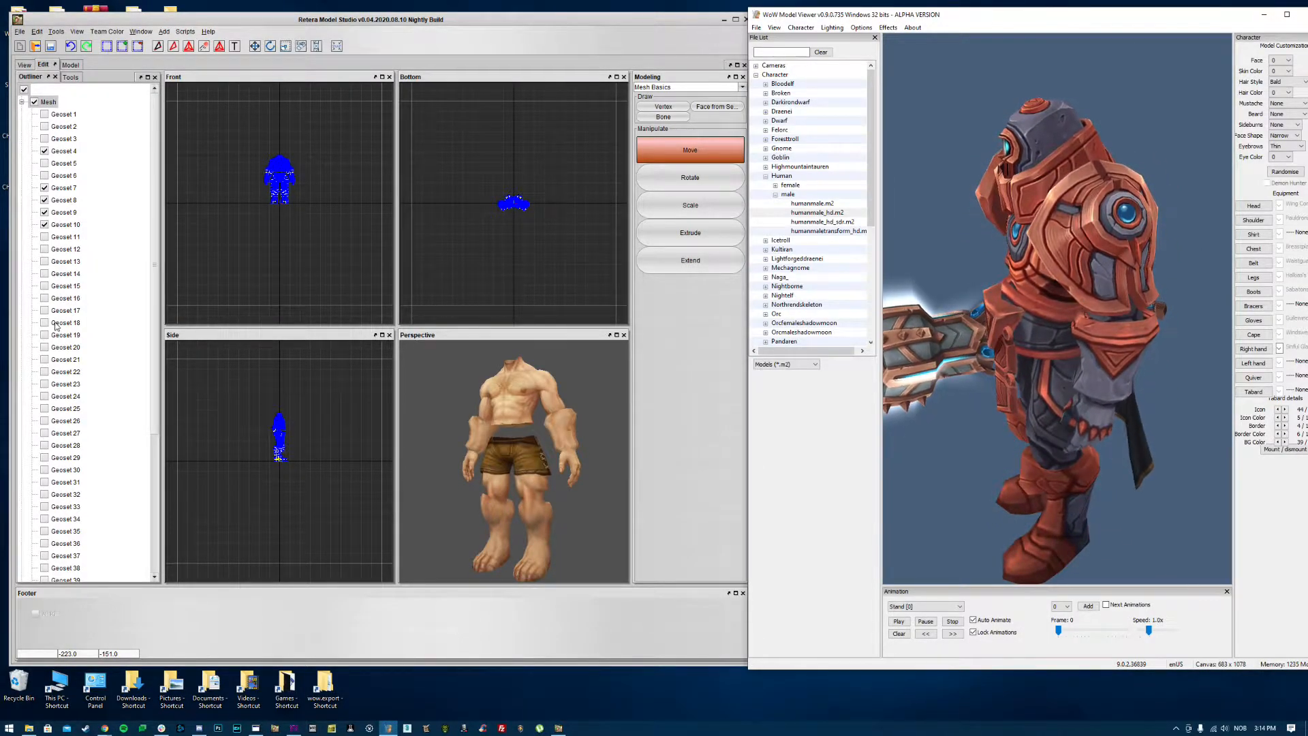
# Step: Show Geoset 20 at the head and Geoset 38 for the cape
pyautogui.click(53, 348)
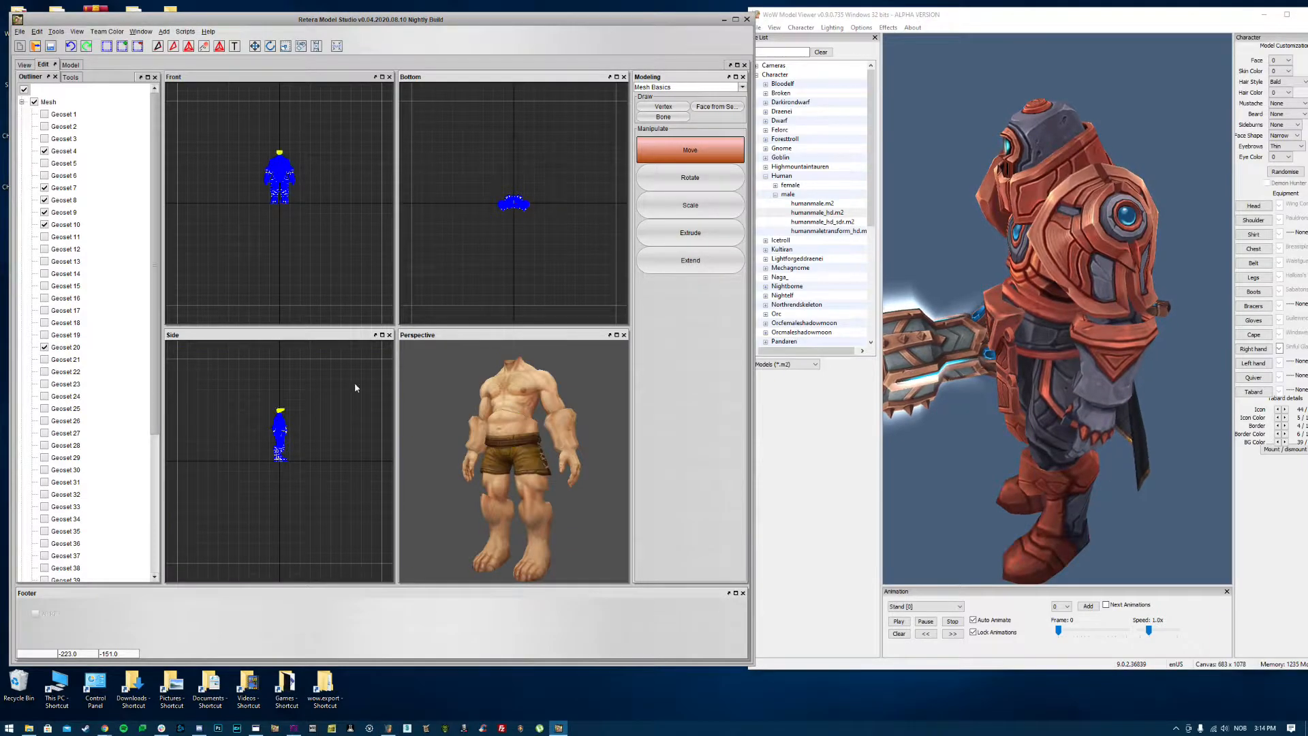
pyautogui.moveTo(529, 440); pyautogui.dragTo(558, 430)
pyautogui.scroll(-4, 109, 327)
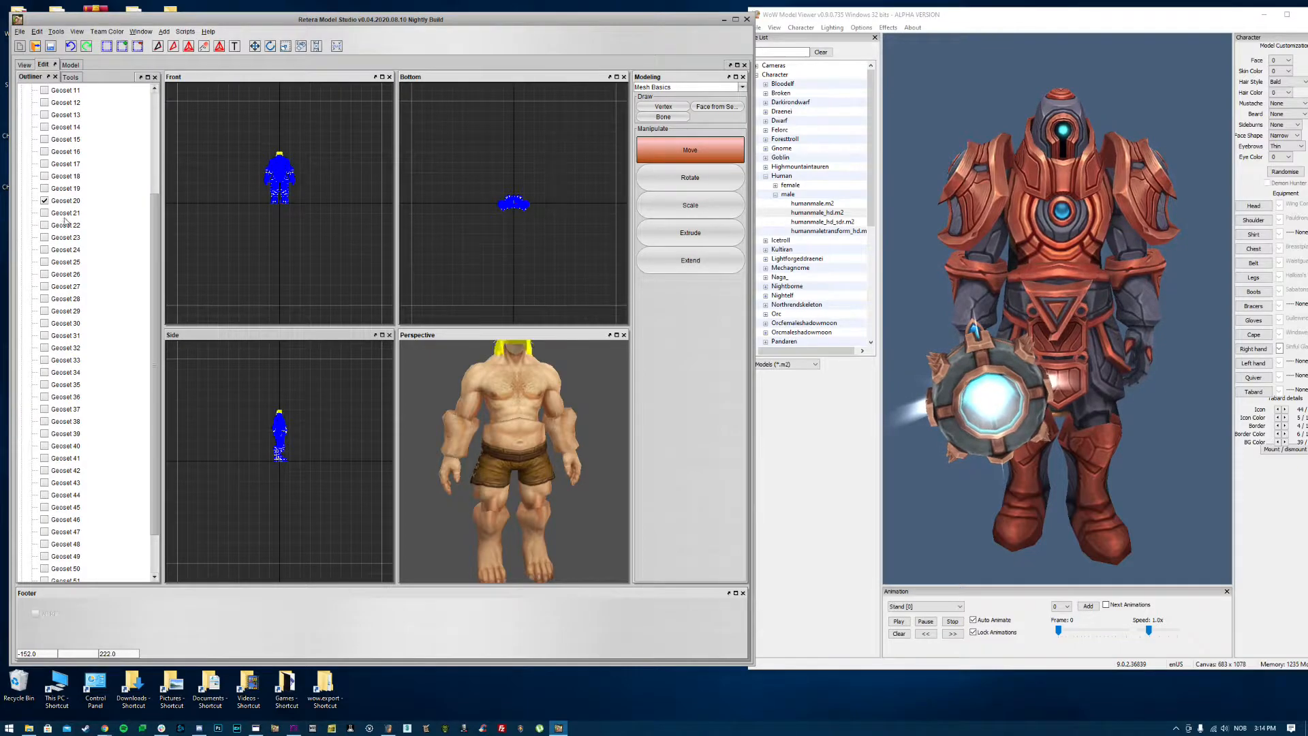
pyautogui.scroll(-2, 513, 384)
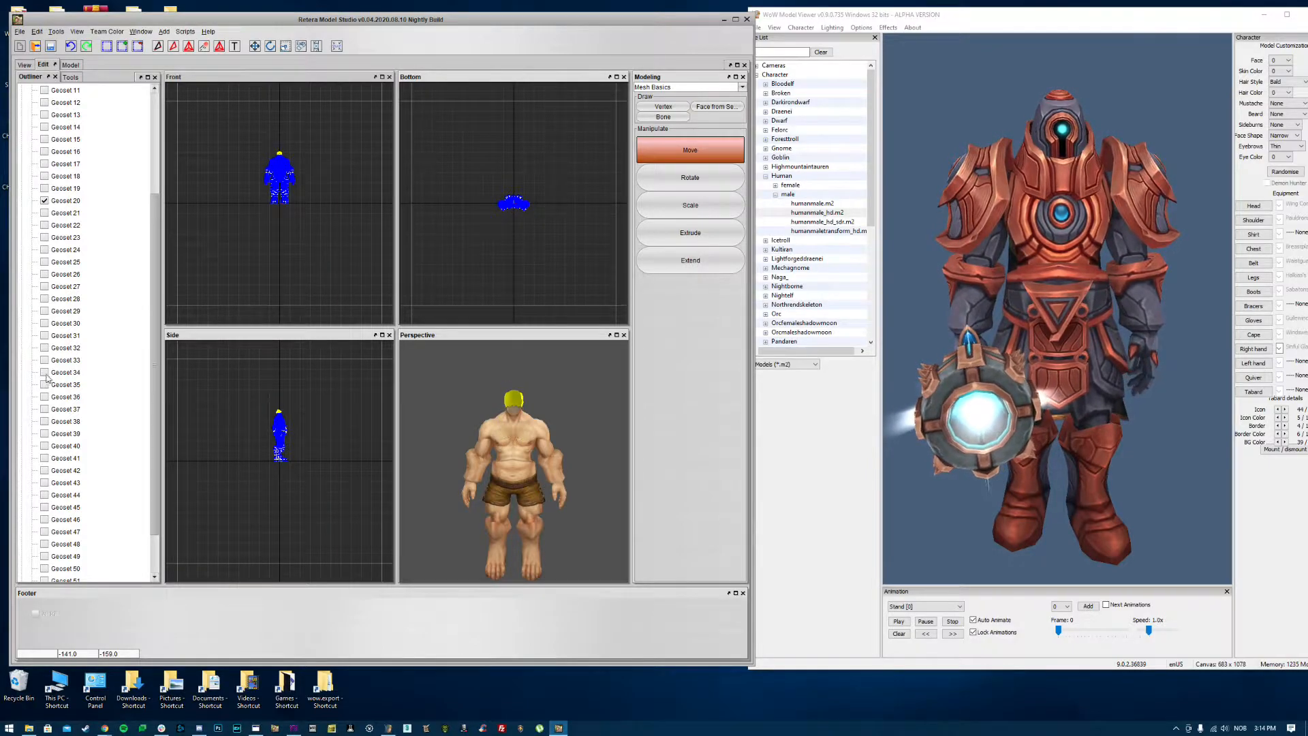
pyautogui.click(45, 421)
pyautogui.moveTo(550, 464)
pyautogui.mouseDown()
pyautogui.moveTo(439, 465)
pyautogui.moveTo(559, 468)
pyautogui.mouseUp()
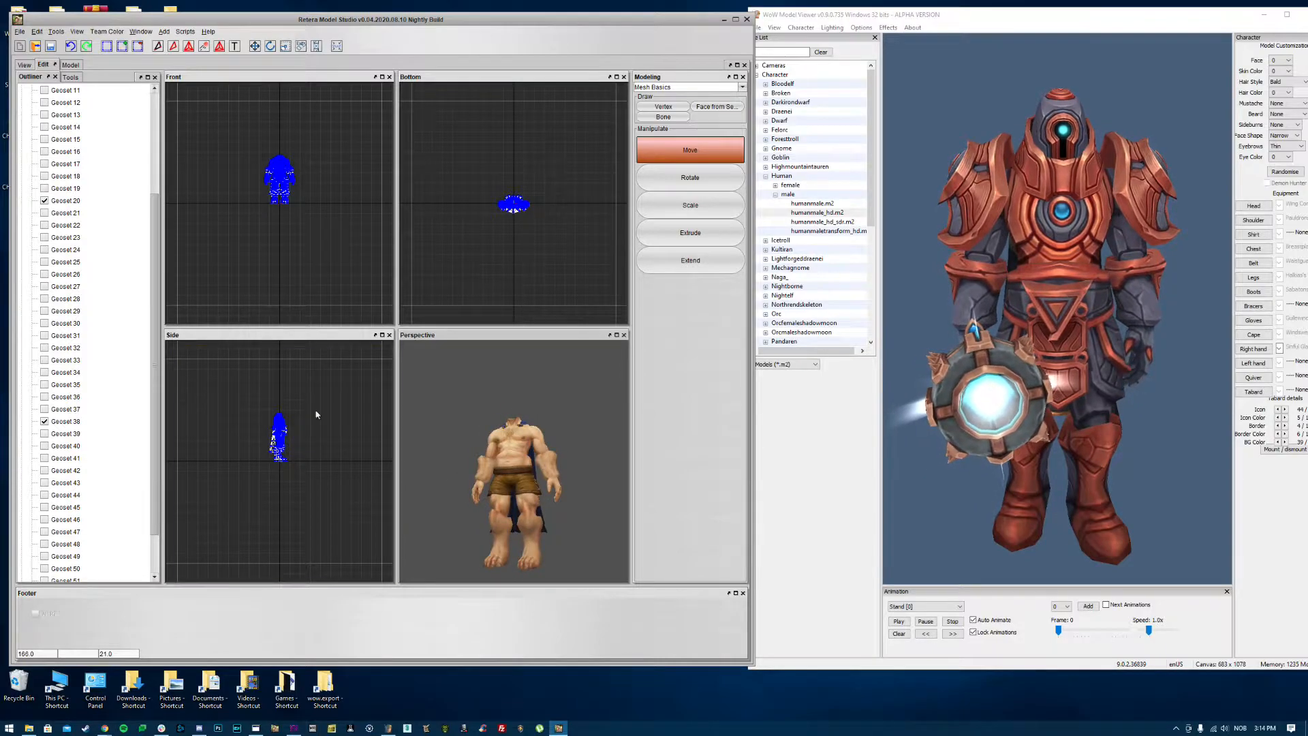
# Step: Show Geoset 52 for the head and check the assembled body against the armoured character from several angles
pyautogui.scroll(-2, 68, 385)
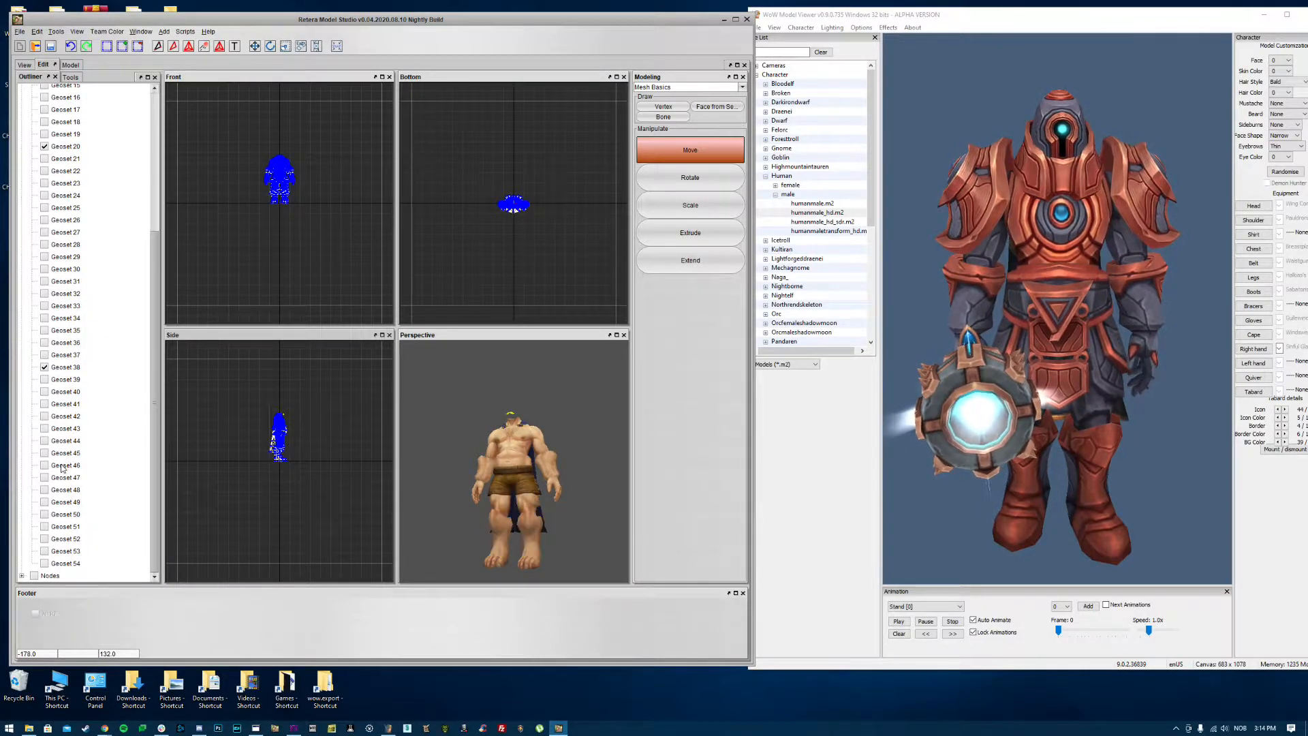
pyautogui.click(63, 540)
pyautogui.moveTo(453, 445)
pyautogui.mouseDown()
pyautogui.moveTo(527, 439)
pyautogui.moveTo(470, 443)
pyautogui.mouseUp()
pyautogui.scroll(3, 526, 440)
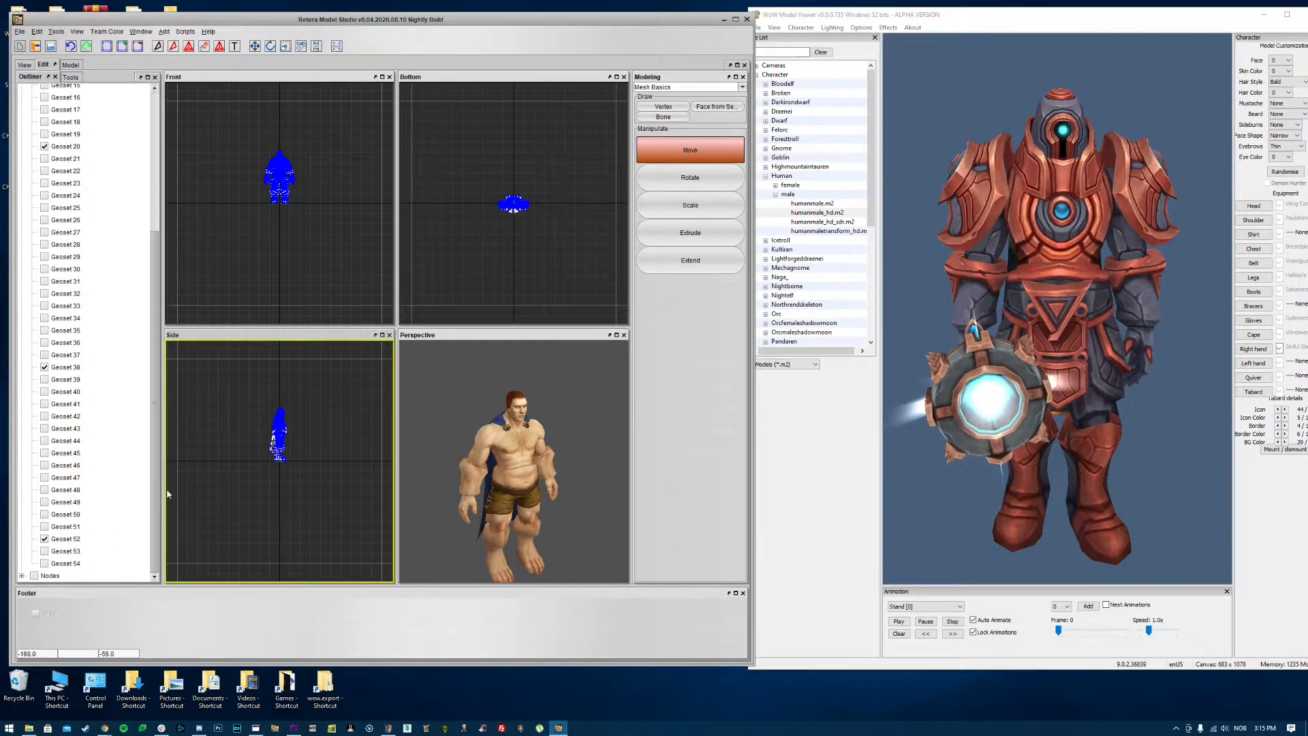
pyautogui.moveTo(518, 471)
pyautogui.mouseDown()
pyautogui.moveTo(616, 470)
pyautogui.moveTo(512, 468)
pyautogui.mouseUp()
pyautogui.moveTo(1149, 341)
pyautogui.mouseDown()
pyautogui.moveTo(992, 336)
pyautogui.moveTo(1150, 333)
pyautogui.mouseUp()
pyautogui.scroll(5, 73, 277)
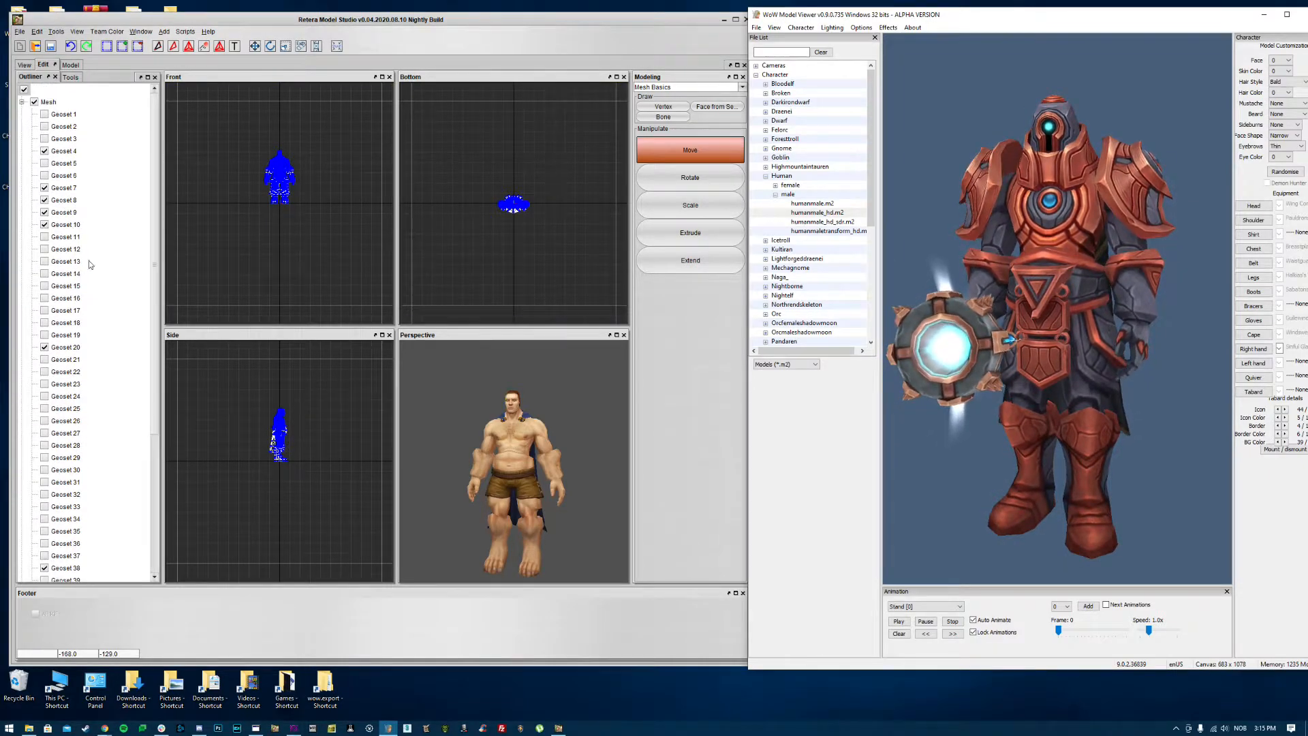
pyautogui.moveTo(444, 431); pyautogui.dragTo(517, 458)
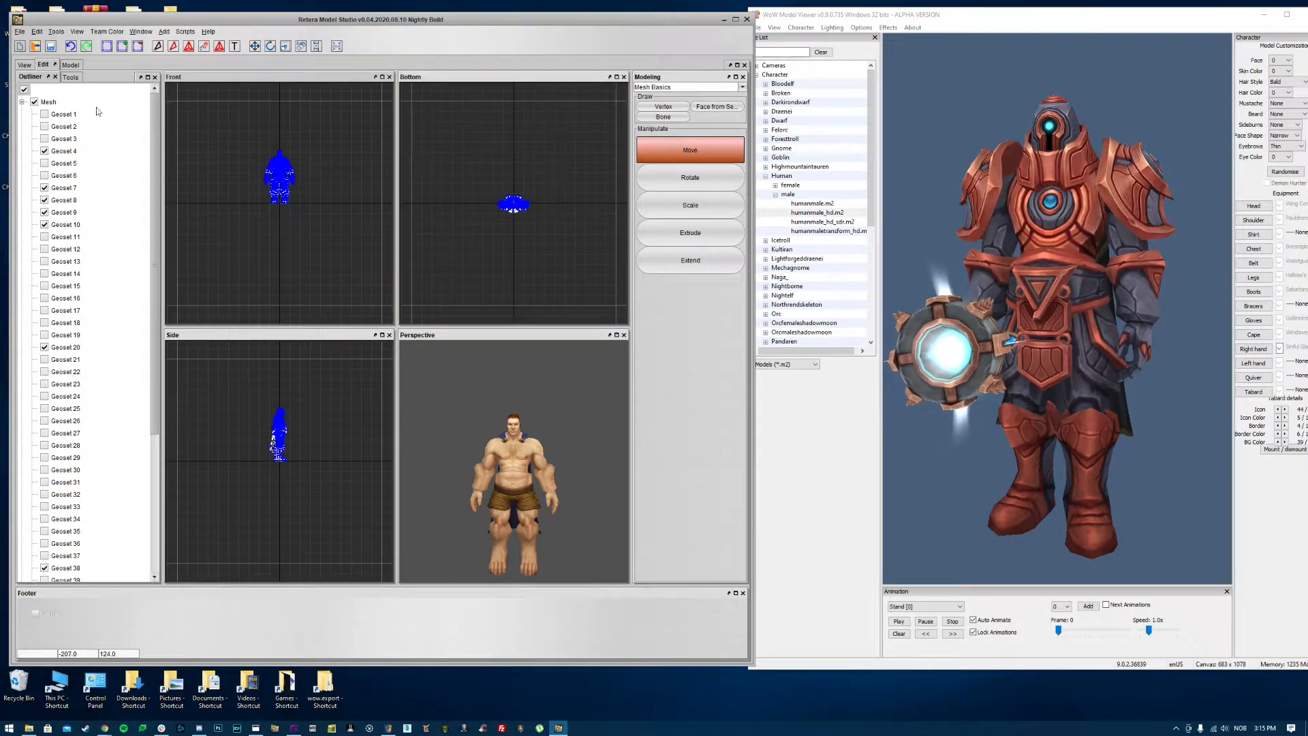
pyautogui.scroll(-5, 68, 254)
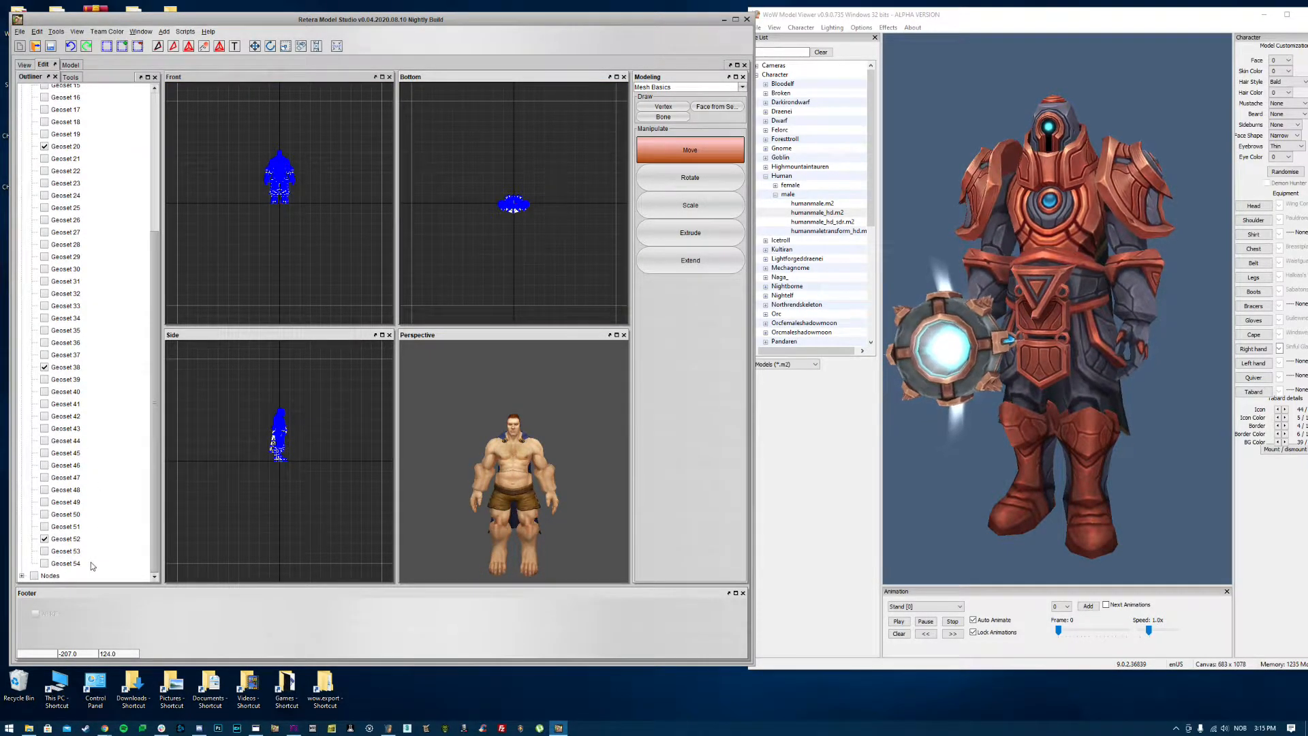
# Step: Show all geosets except 4, 7, 8, 9, 10, 20, 38 and 52, delete their geometry, and view the remaining body
pyautogui.scroll(5, 92, 556)
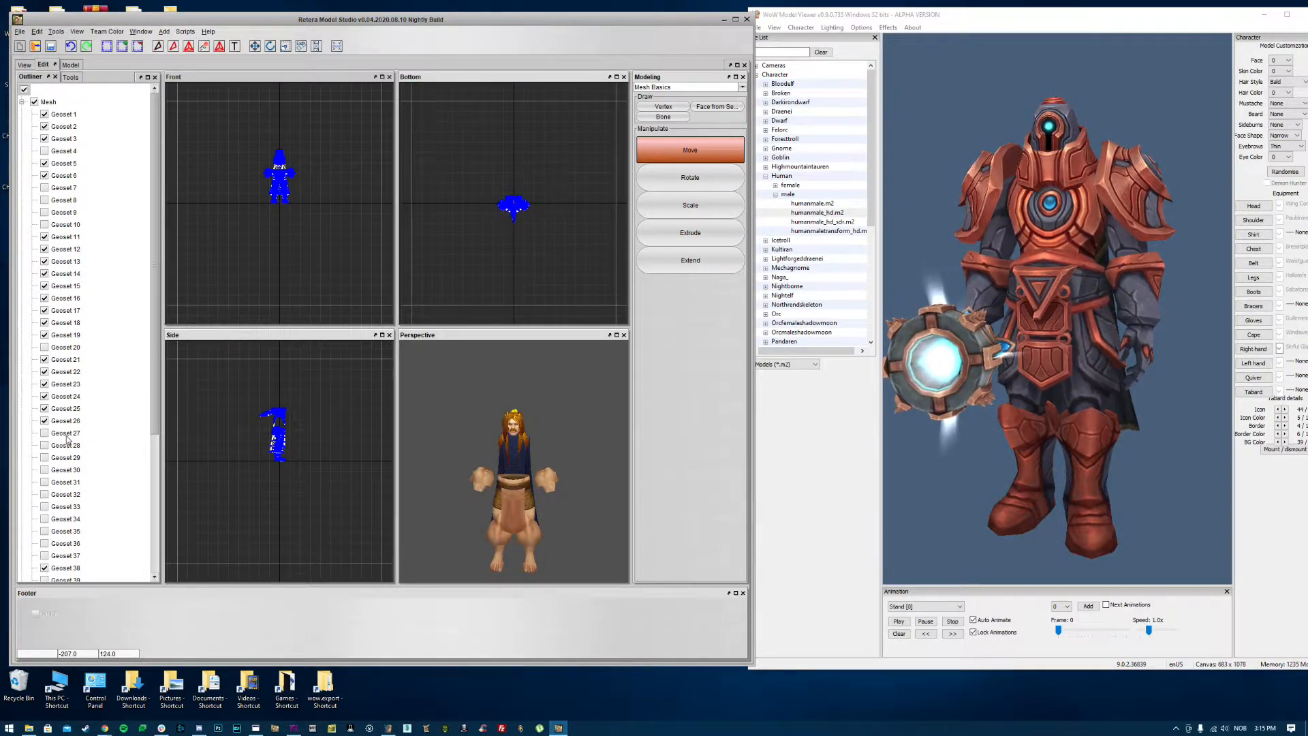
pyautogui.click(60, 472)
pyautogui.scroll(-5, 66, 429)
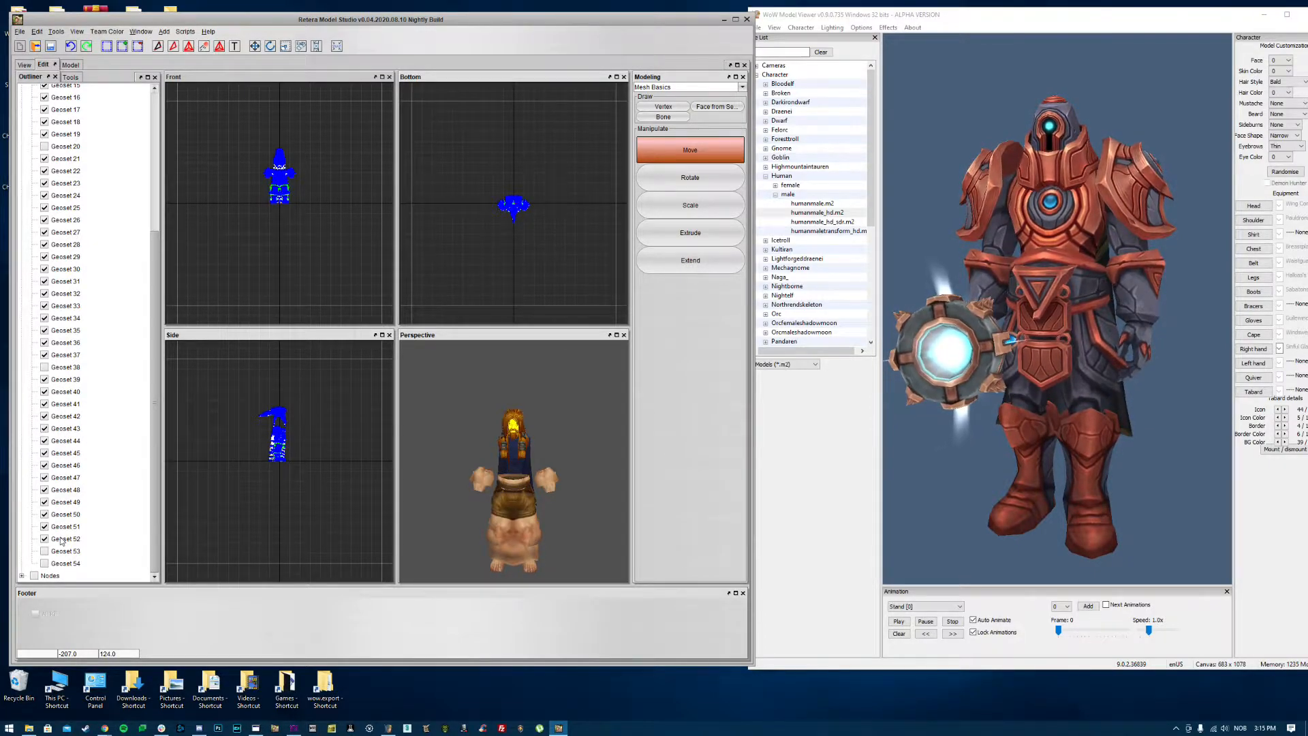
pyautogui.moveTo(541, 476); pyautogui.dragTo(576, 470, button='middle')
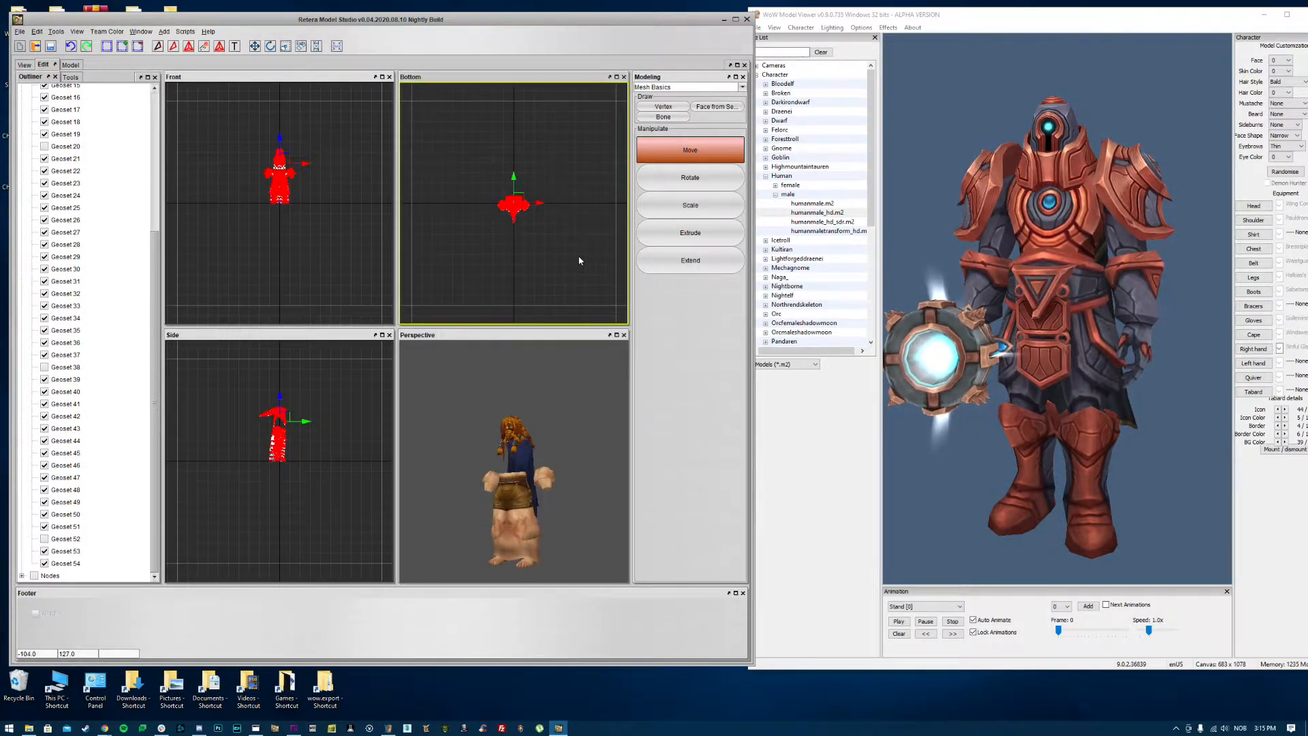
pyautogui.click(25, 65)
pyautogui.moveTo(340, 284); pyautogui.dragTo(164, 272, button='middle')
# Step: Save the trimmed body in the WoW Base Model Tutorial folder as the Warcraft III binary model TutorialGuy.mdx
pyautogui.click(21, 31)
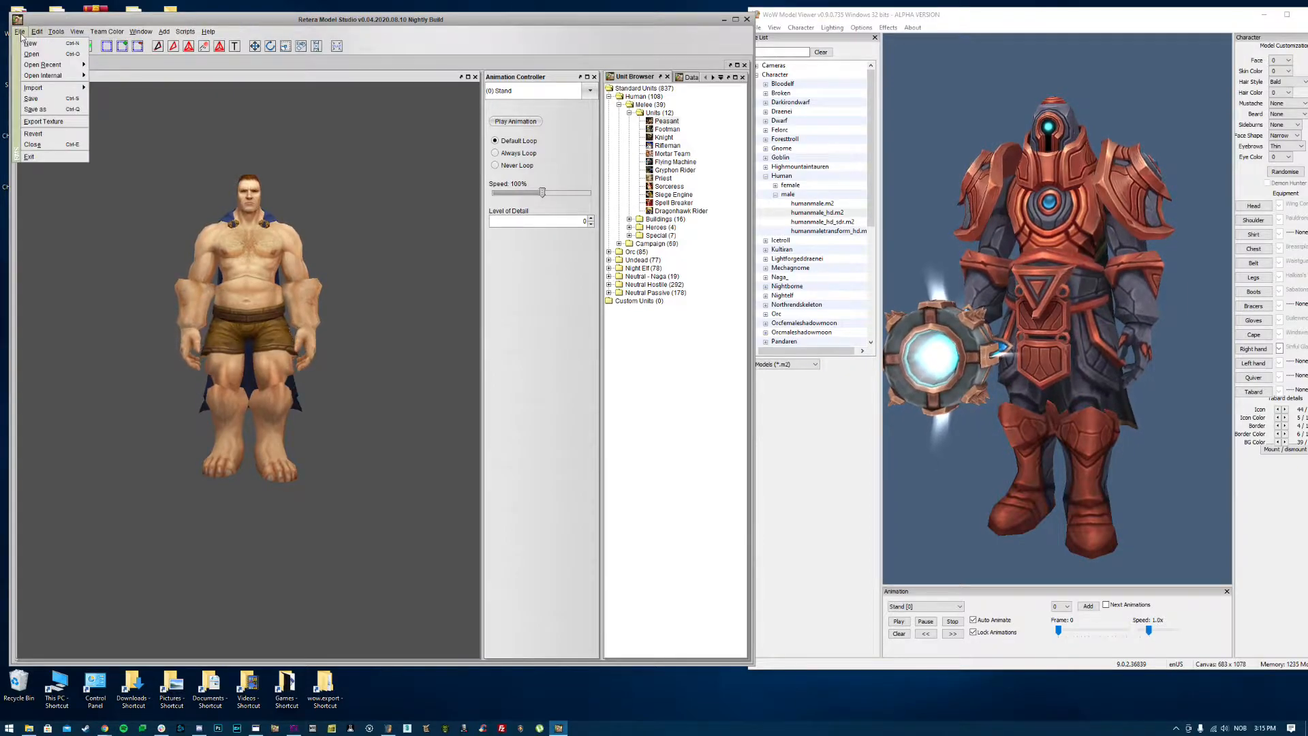
pyautogui.click(40, 108)
pyautogui.click(359, 413)
pyautogui.click(357, 413)
pyautogui.click(346, 282)
pyautogui.click(361, 282)
pyautogui.click(413, 282)
pyautogui.click(337, 401)
pyautogui.doubleClick(341, 401)
pyautogui.write('TutorialGuy.mdx')
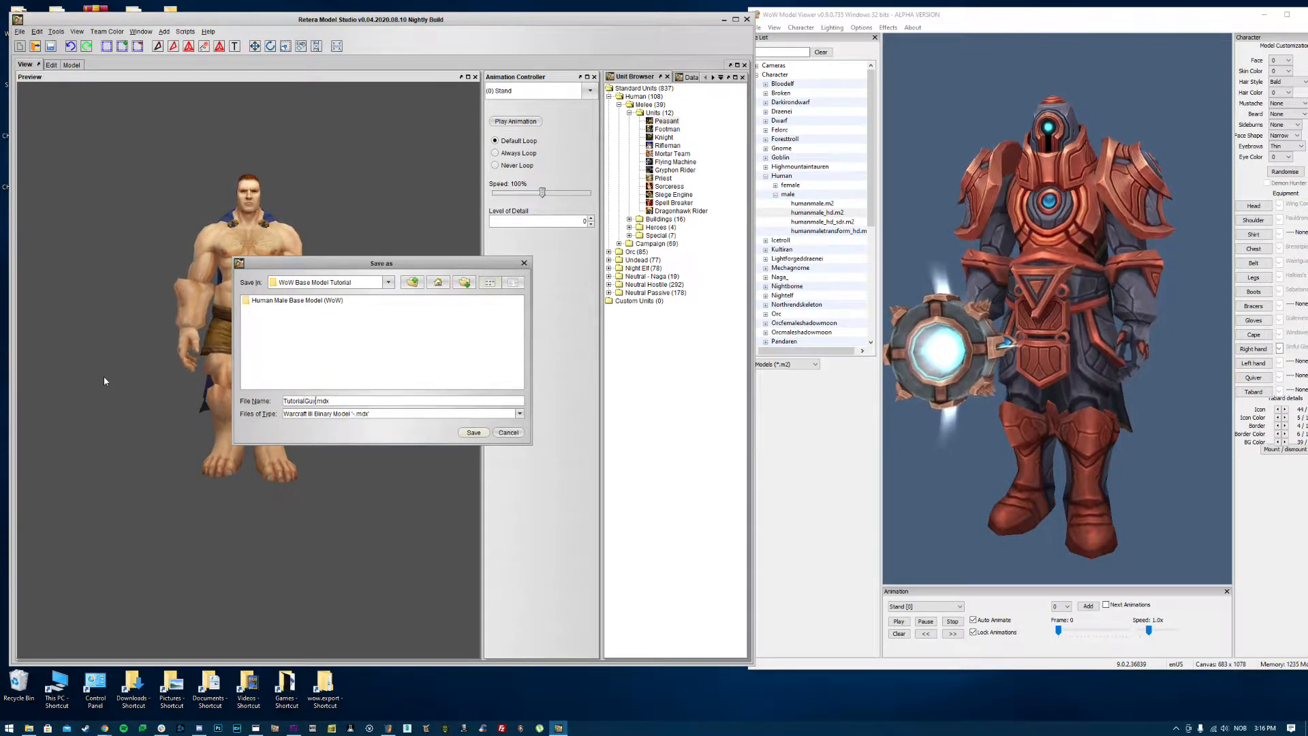
pyautogui.press('Return')
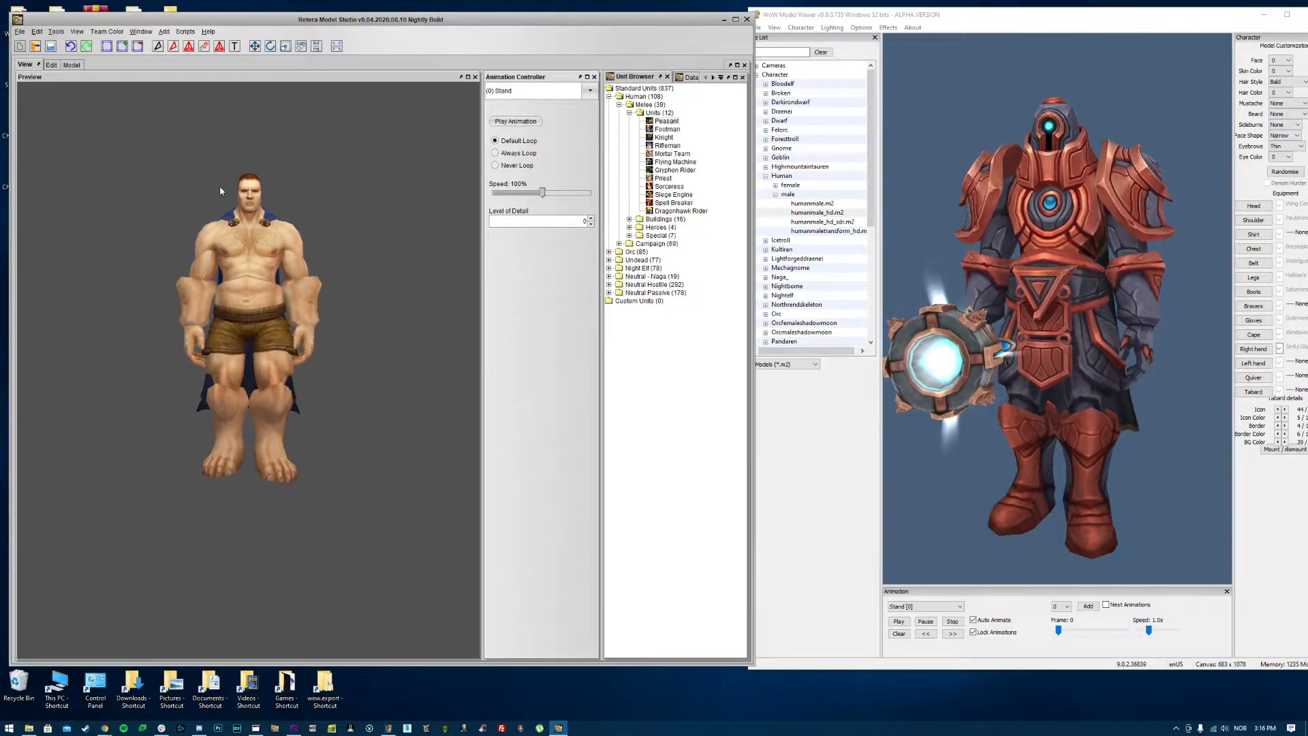
# Step: Open the Wavefront model TutorialGuy.obj, scale it up x64 and create BLP files for its textures
pyautogui.click(20, 31)
pyautogui.click(32, 55)
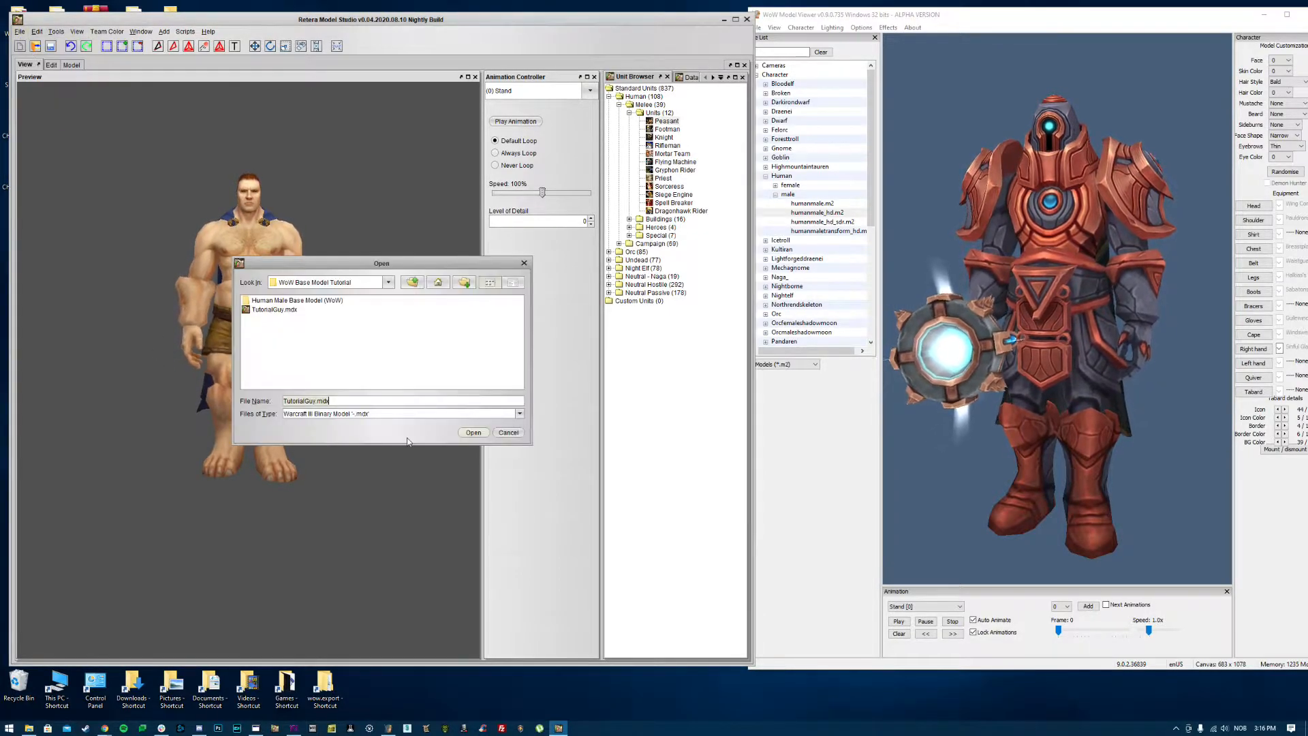
pyautogui.click(341, 413)
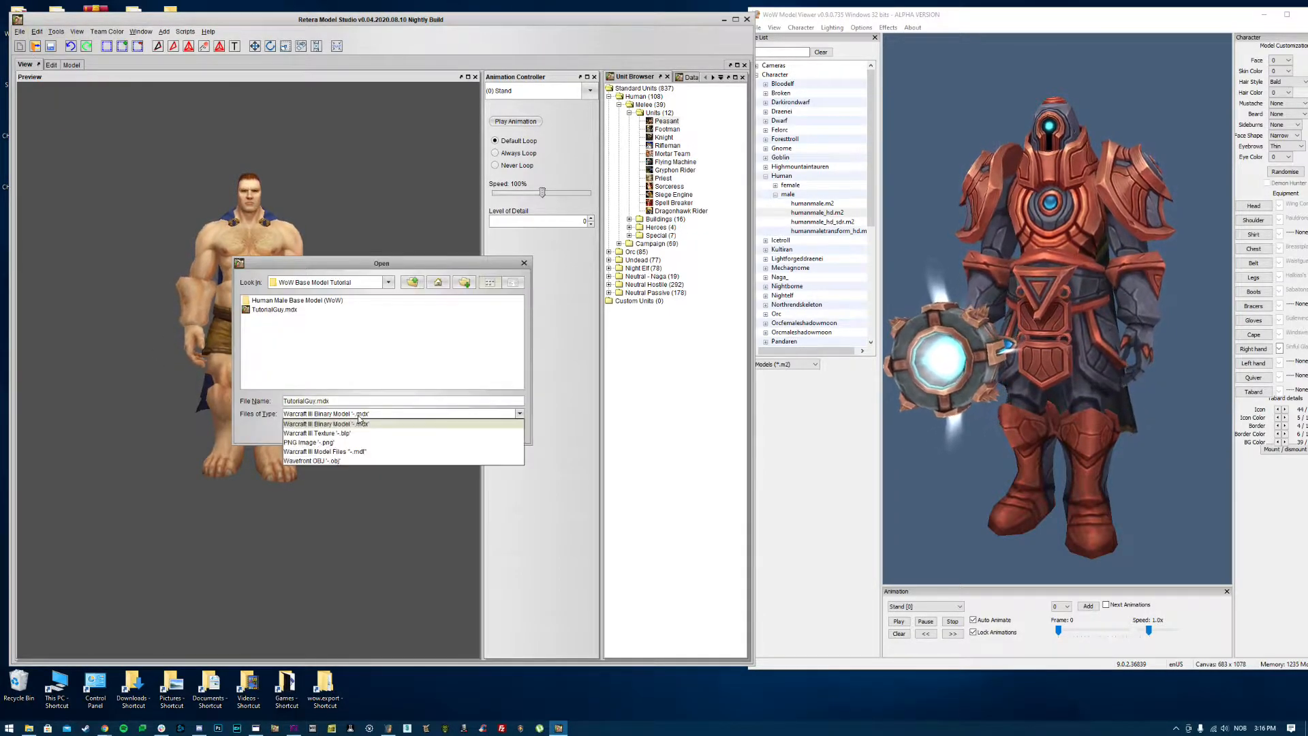
pyautogui.click(317, 461)
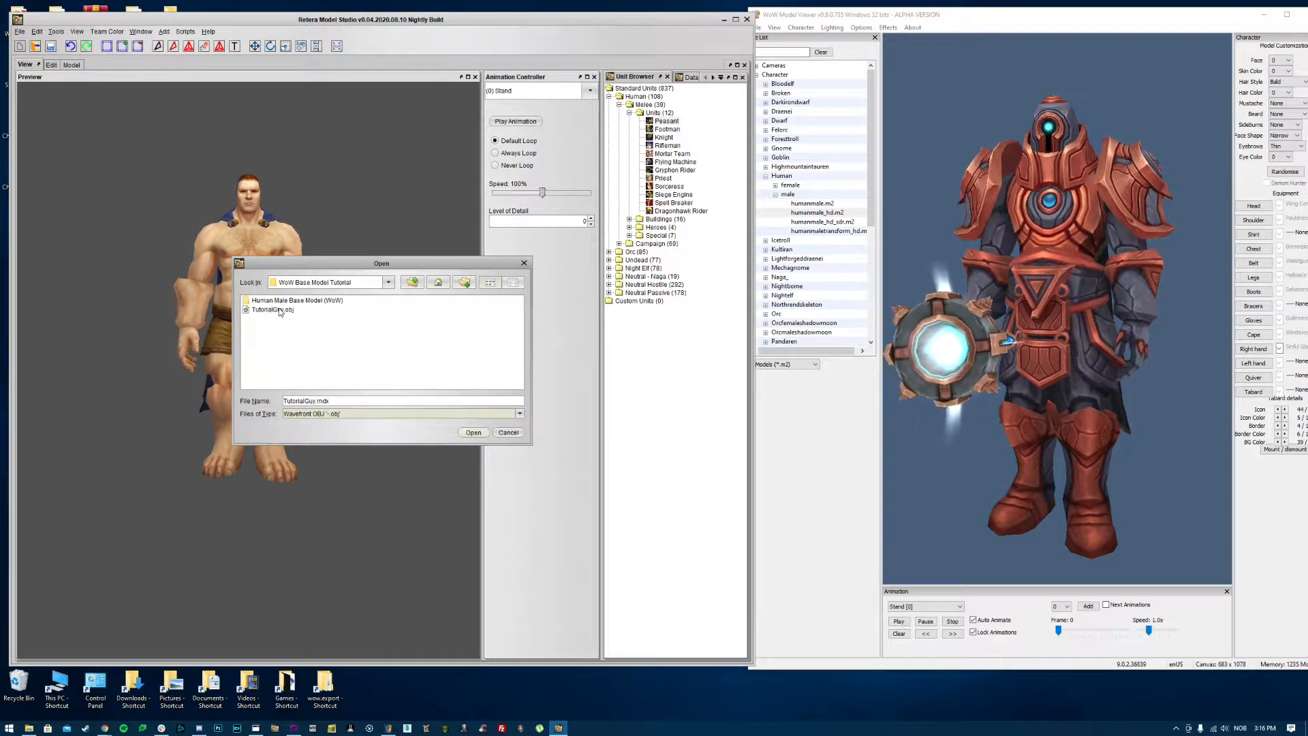
pyautogui.click(299, 344)
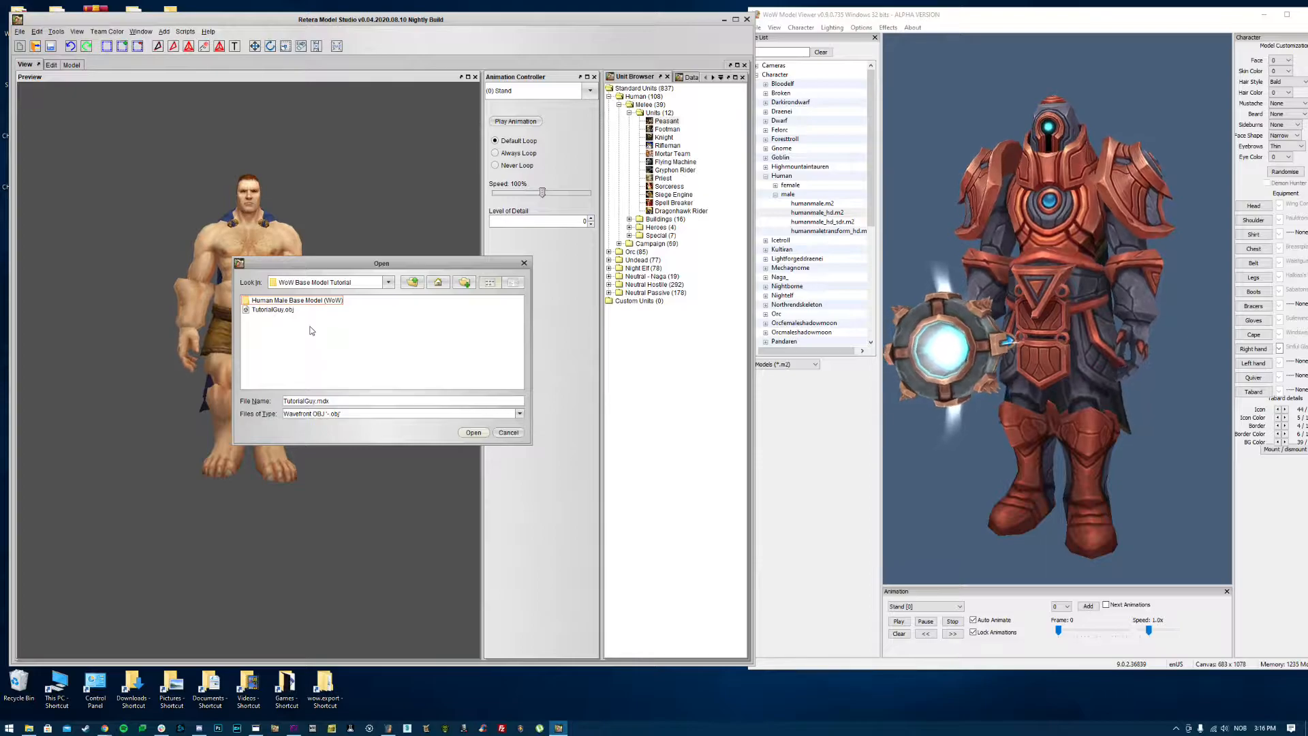
pyautogui.doubleClick(274, 310)
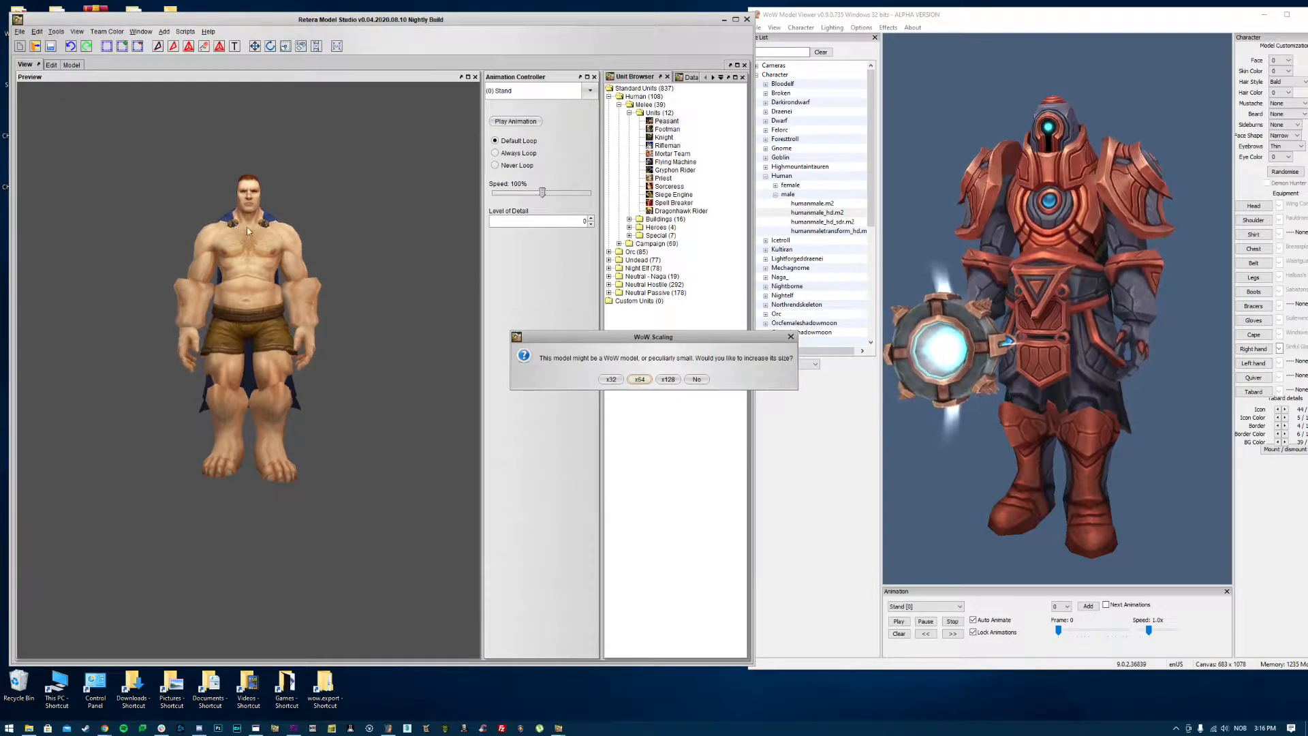
pyautogui.click(640, 380)
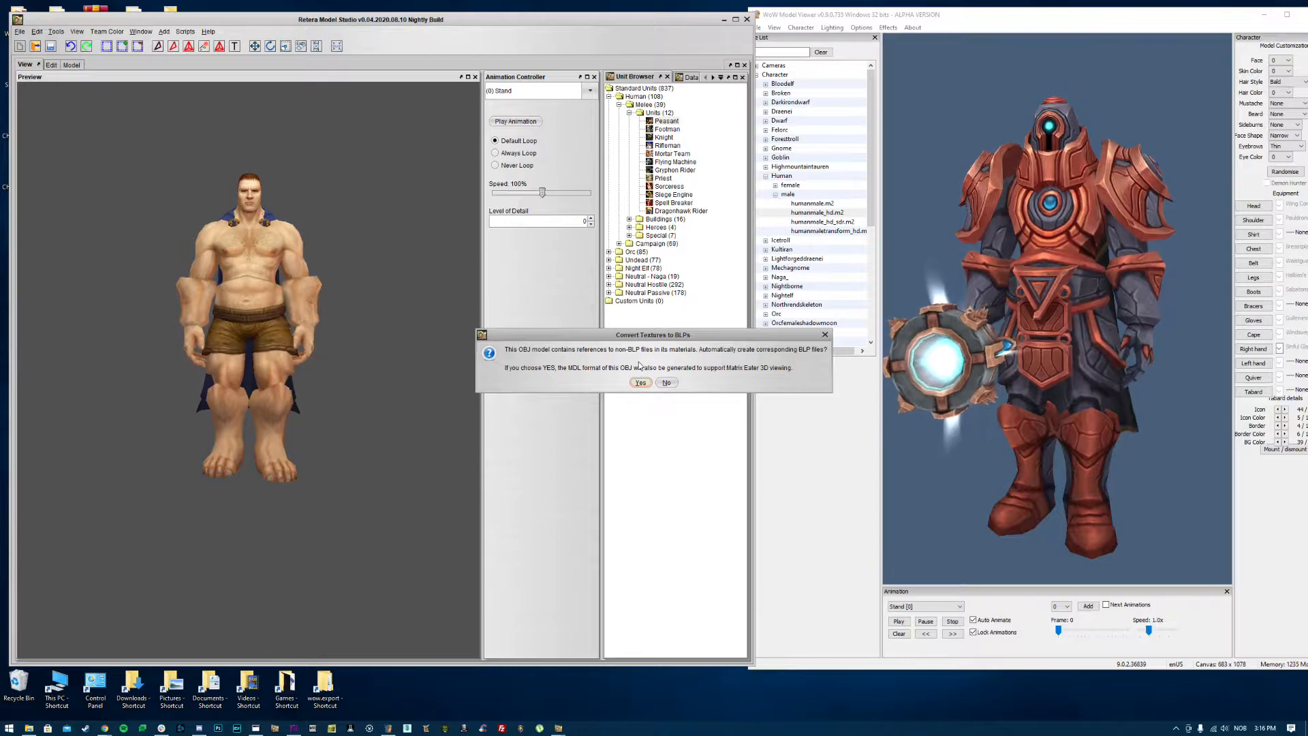
pyautogui.click(641, 383)
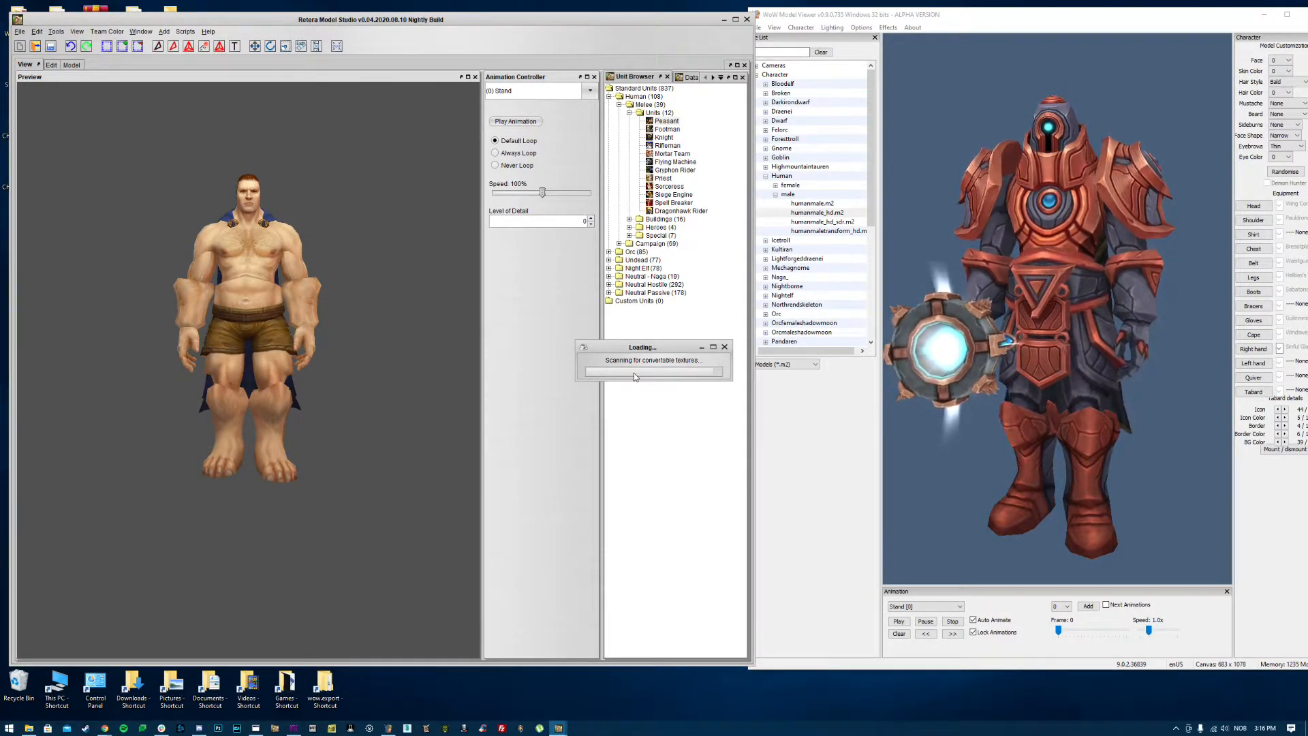
pyautogui.moveTo(307, 399); pyautogui.dragTo(268, 317)
# Step: Hide all geosets of the armoured character for editing, and show only the shoulder pieces, Geosets 18 and 12
pyautogui.click(51, 65)
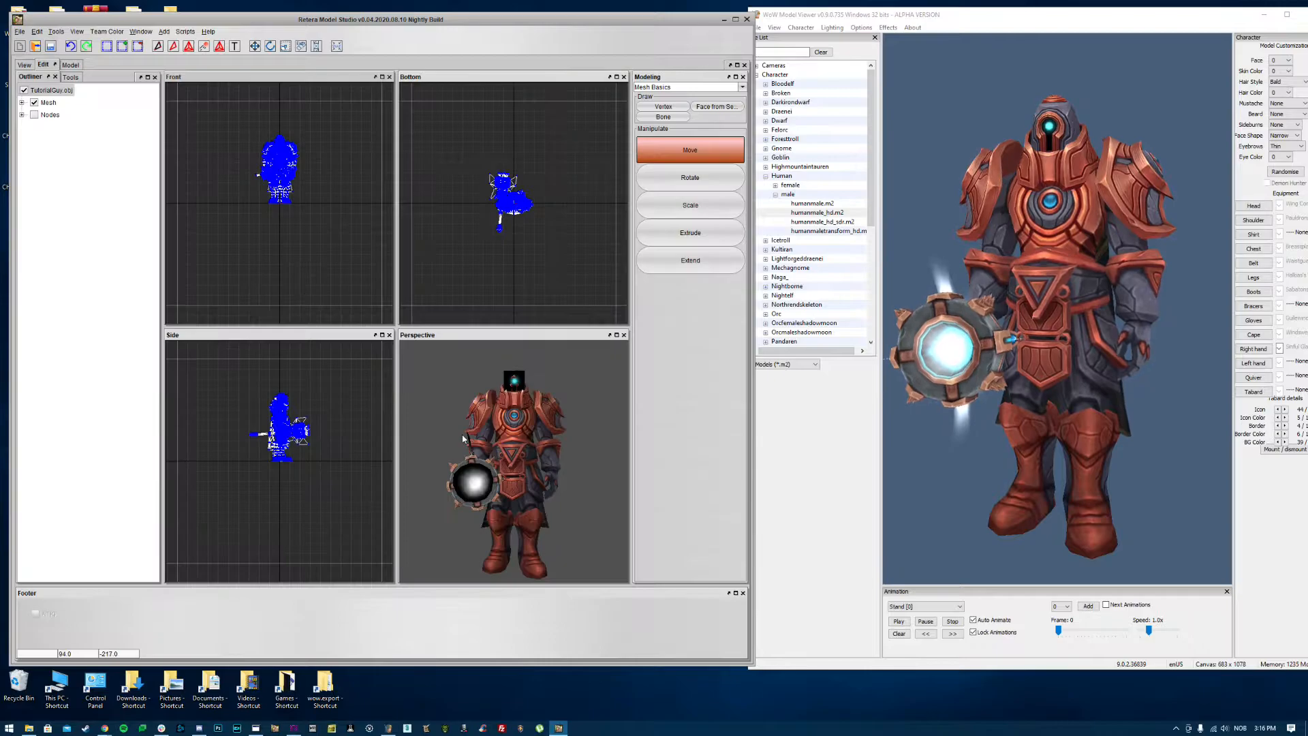
pyautogui.moveTo(521, 427)
pyautogui.mouseDown()
pyautogui.moveTo(553, 434)
pyautogui.moveTo(509, 445)
pyautogui.moveTo(552, 446)
pyautogui.moveTo(504, 443)
pyautogui.mouseUp()
pyautogui.click(21, 103)
pyautogui.click(34, 103)
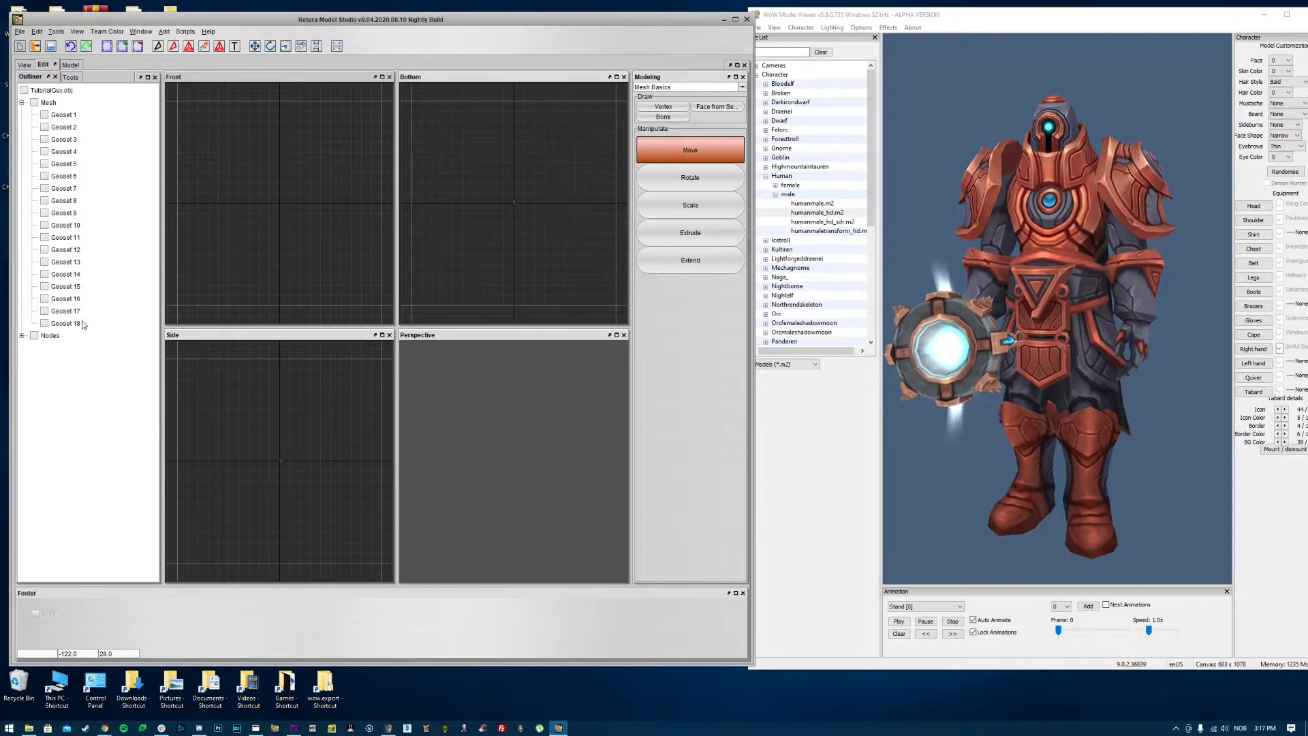
pyautogui.click(44, 323)
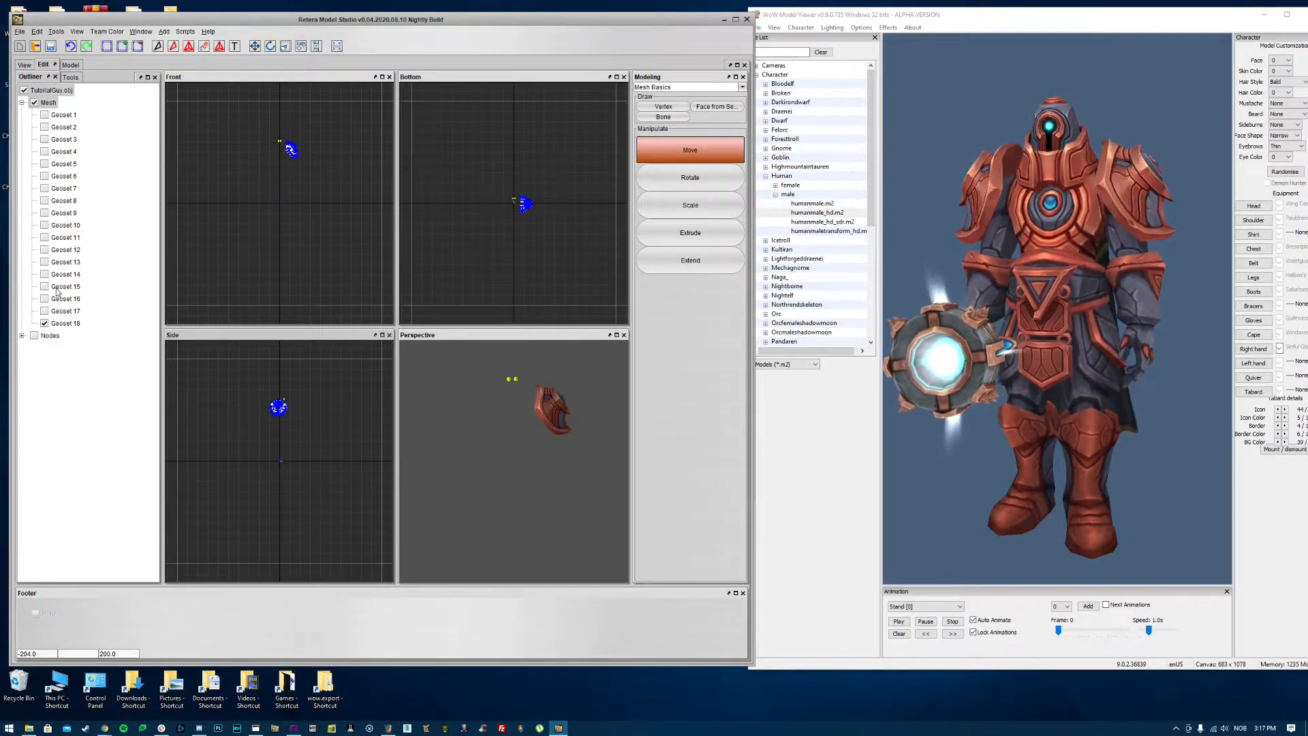
pyautogui.click(53, 247)
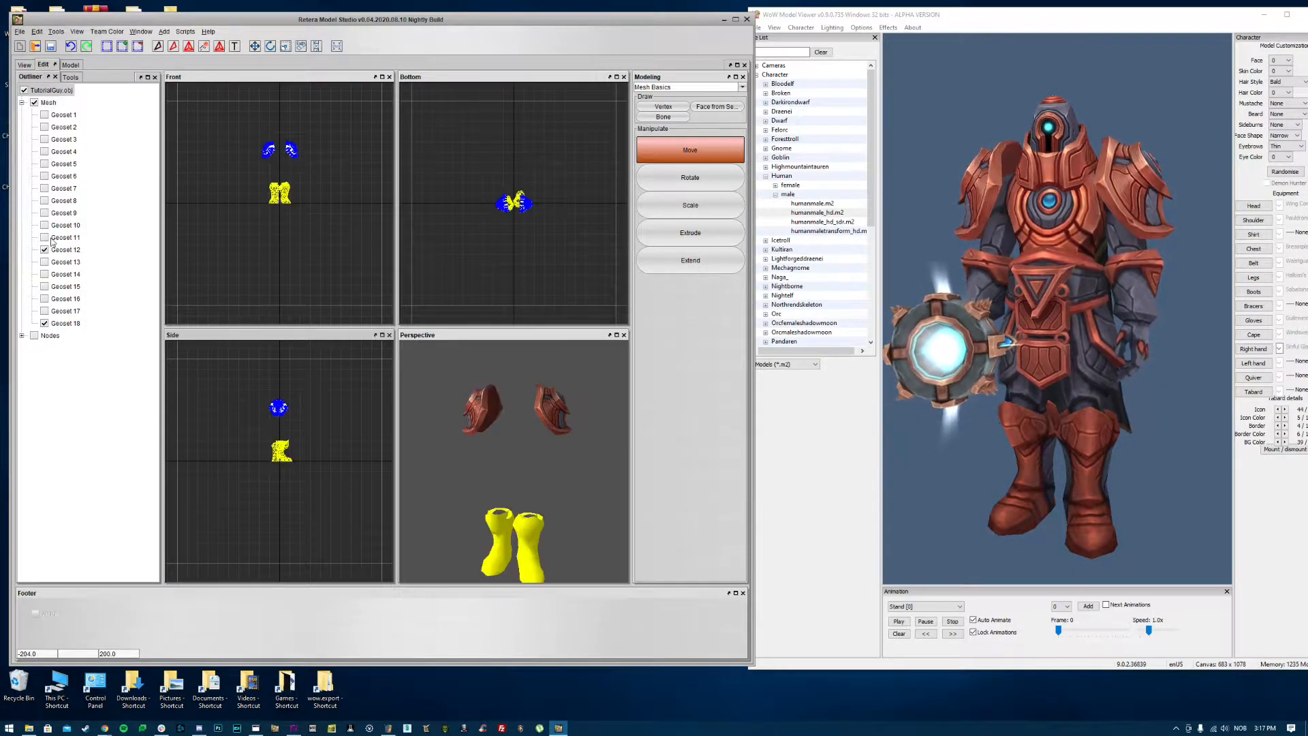
# Step: Show Geoset 8 for the belt buckle, Geosets 6, 5 and 4, and Geoset 2 for the helmet, and check the assembled pieces
pyautogui.click(48, 202)
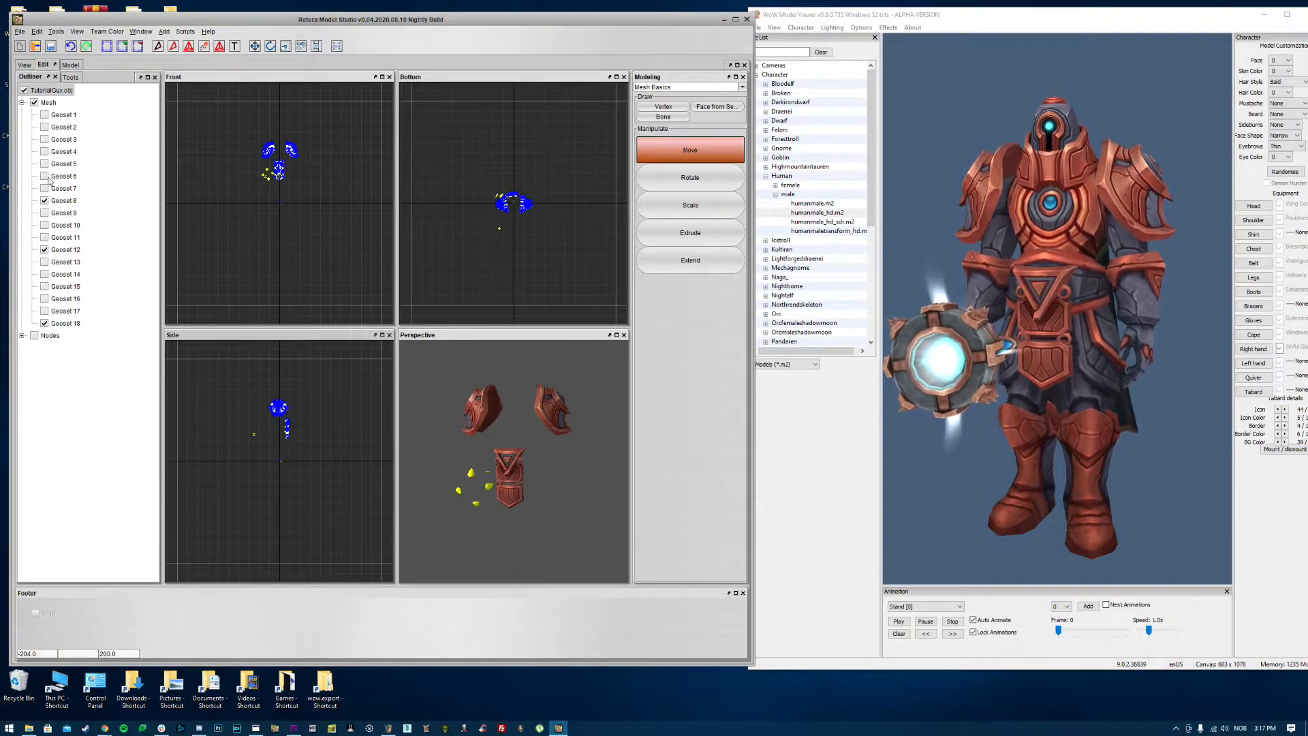
pyautogui.click(49, 176)
pyautogui.click(46, 164)
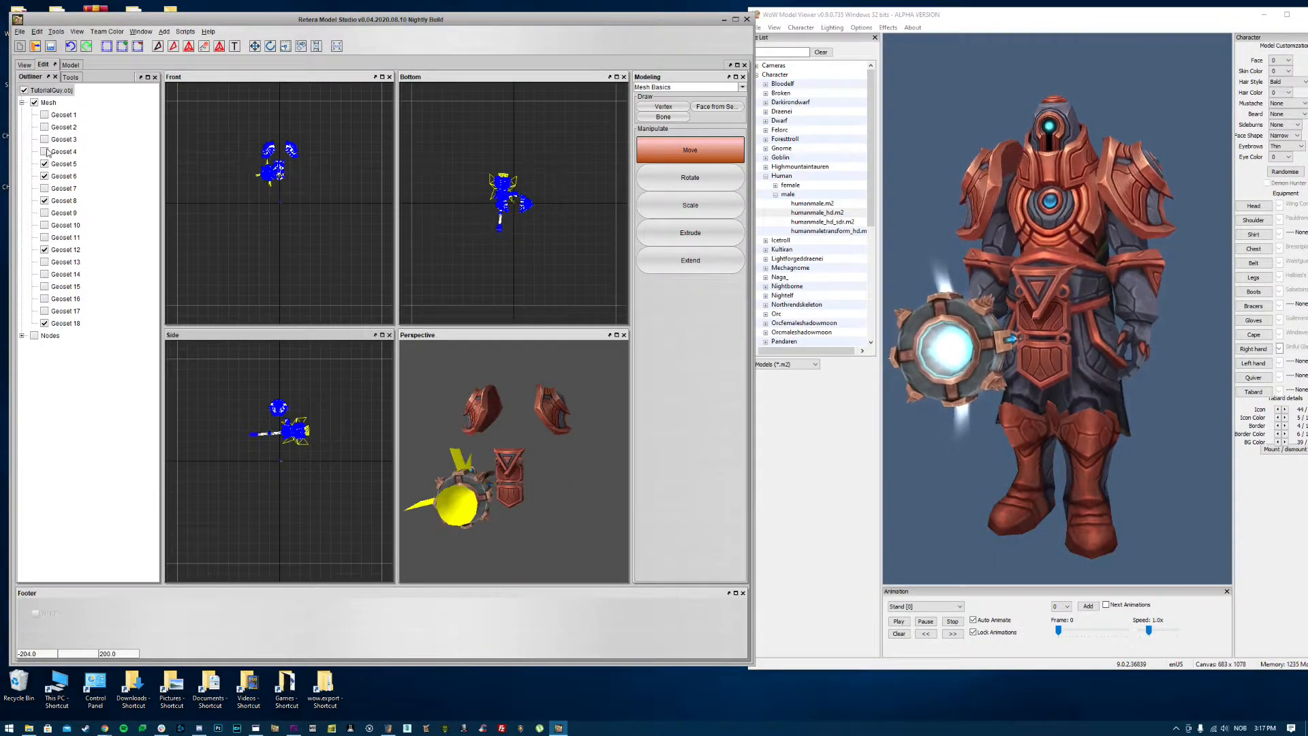
pyautogui.click(46, 152)
pyautogui.click(45, 127)
pyautogui.moveTo(529, 437); pyautogui.dragTo(493, 439)
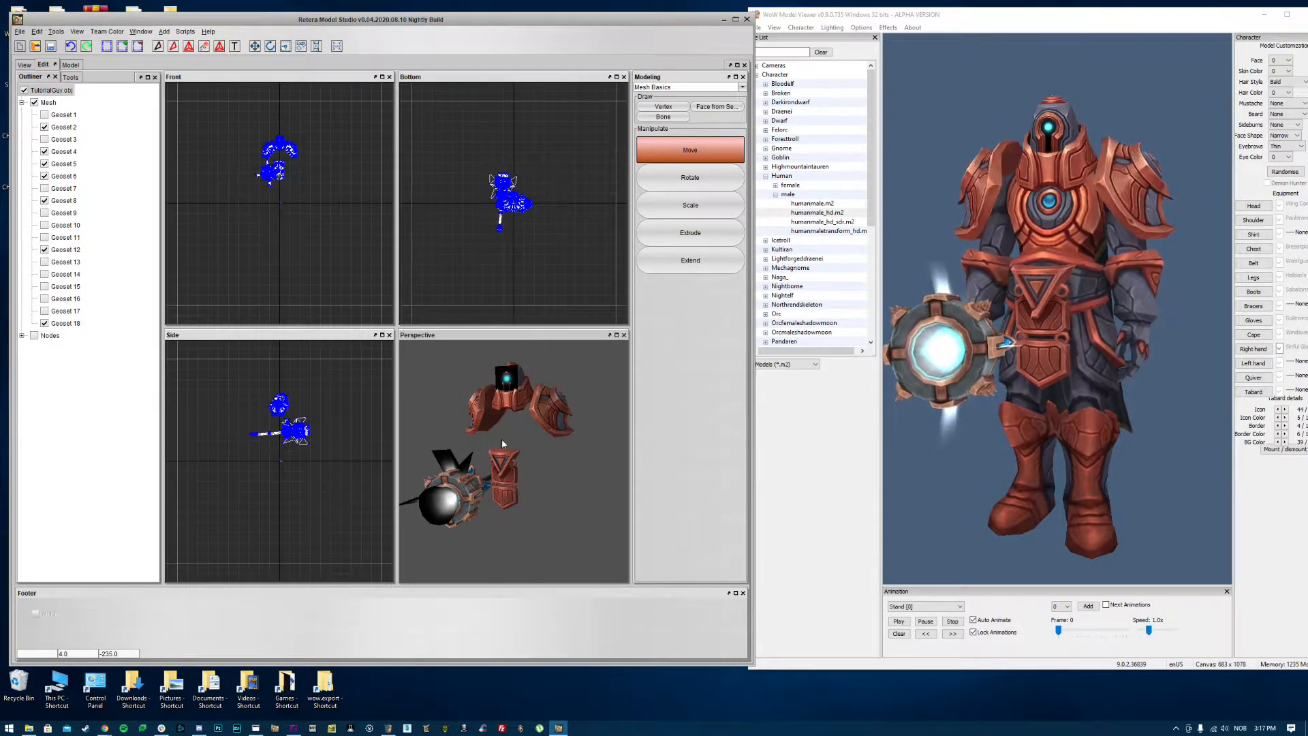
pyautogui.moveTo(502, 443); pyautogui.dragTo(508, 448)
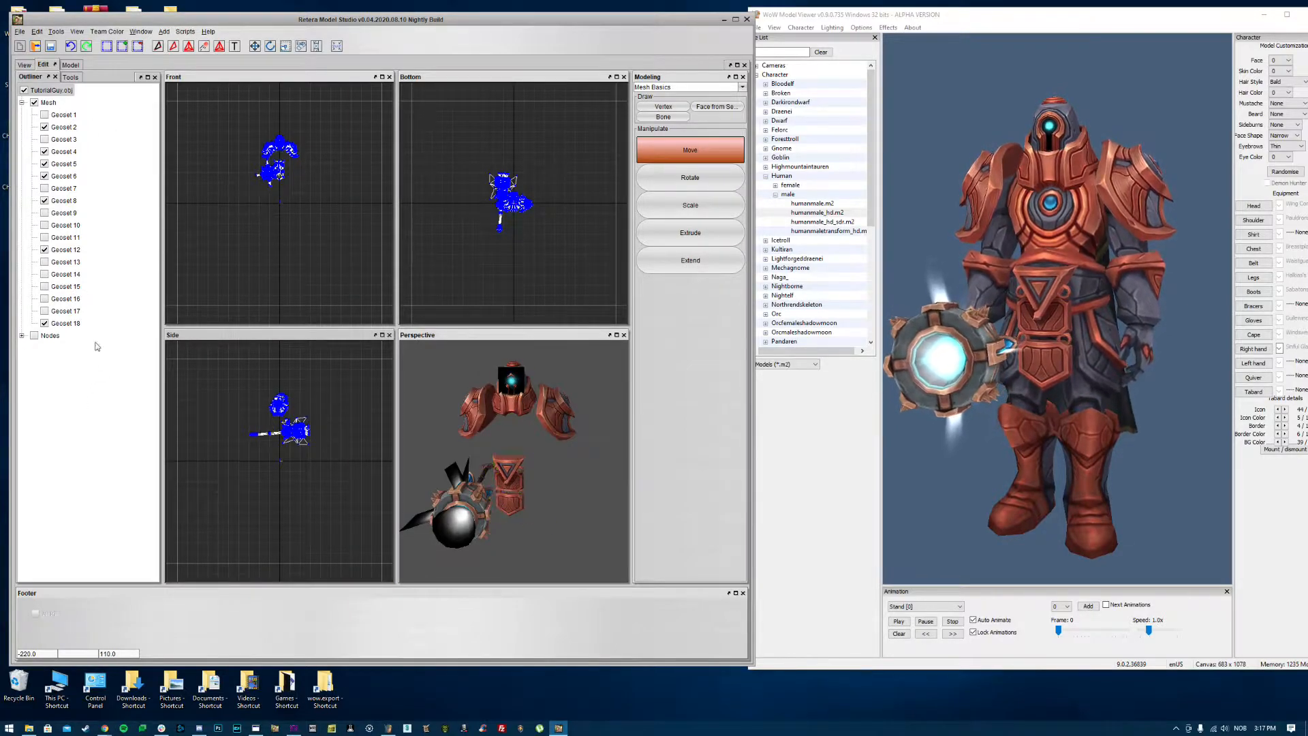
# Step: Show all geosets except 2, 4, 5, 6, 8, 12 and 18, delete their geometry, and view the remaining armour pieces
pyautogui.click(59, 116)
pyautogui.click(59, 127)
pyautogui.click(59, 139)
pyautogui.click(59, 152)
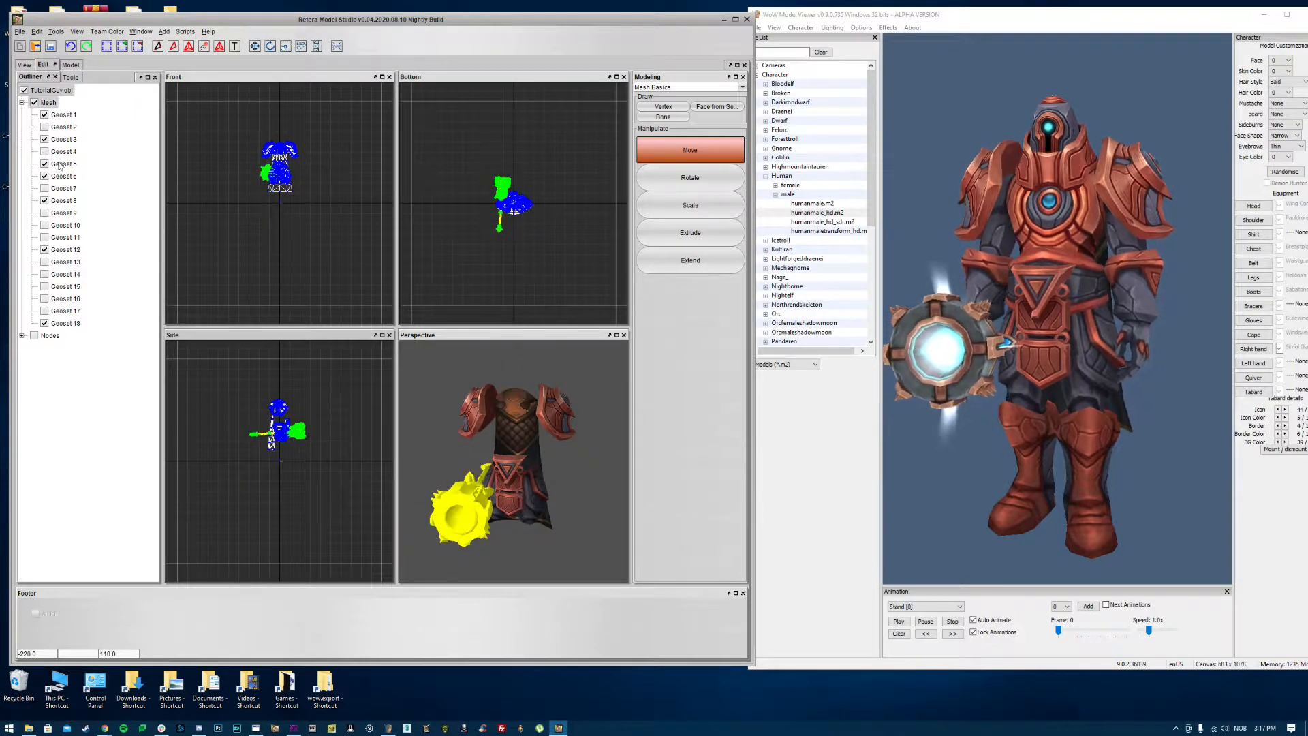
pyautogui.click(59, 163)
pyautogui.click(59, 176)
pyautogui.click(59, 189)
pyautogui.click(59, 200)
pyautogui.click(59, 212)
pyautogui.click(58, 225)
pyautogui.click(59, 237)
pyautogui.click(58, 250)
pyautogui.click(59, 261)
pyautogui.click(59, 274)
pyautogui.click(59, 286)
pyautogui.click(59, 299)
pyautogui.click(58, 310)
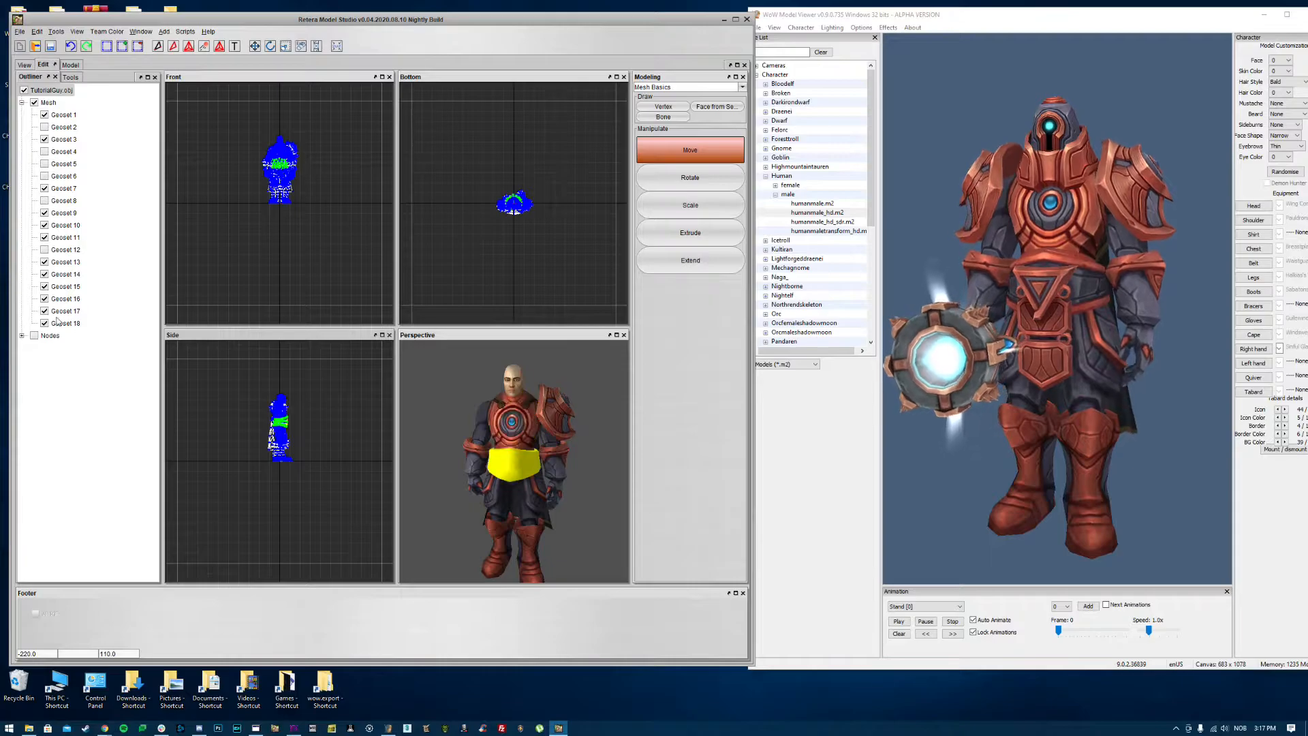
pyautogui.moveTo(498, 144); pyautogui.dragTo(599, 288)
pyautogui.press('Delete')
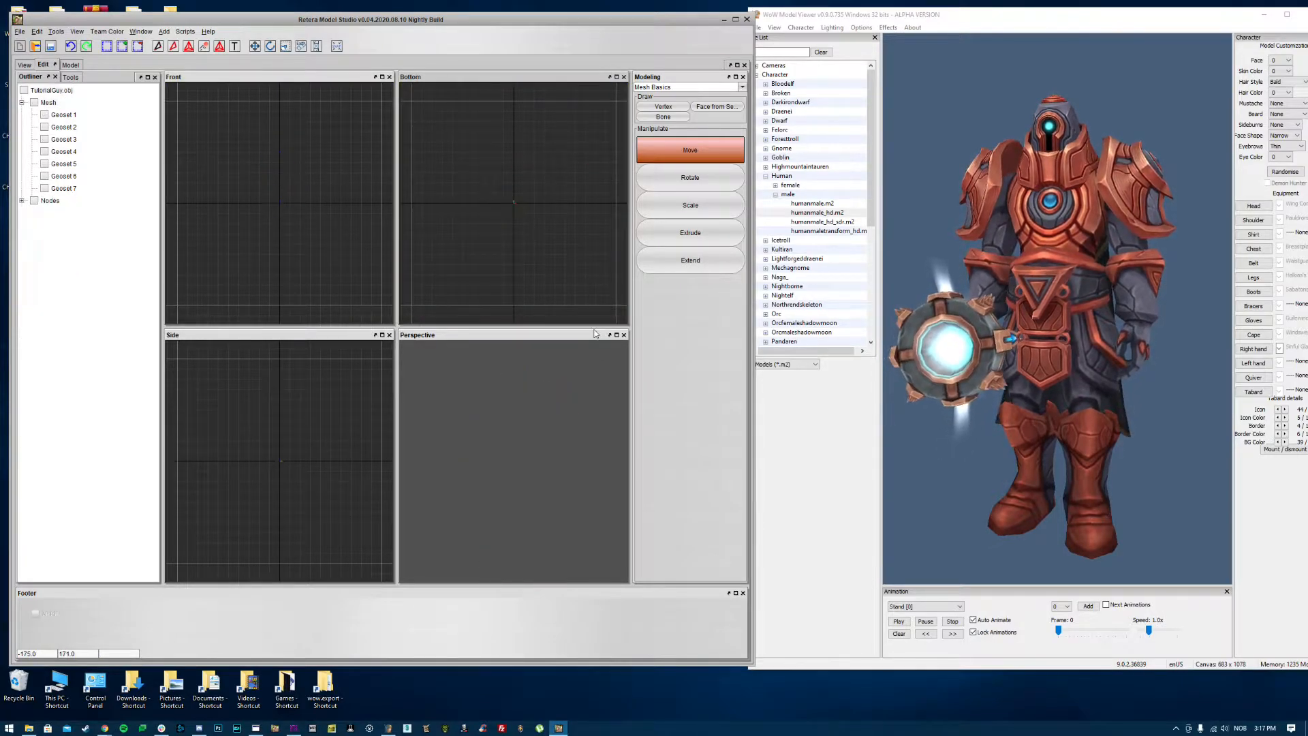
pyautogui.click(25, 65)
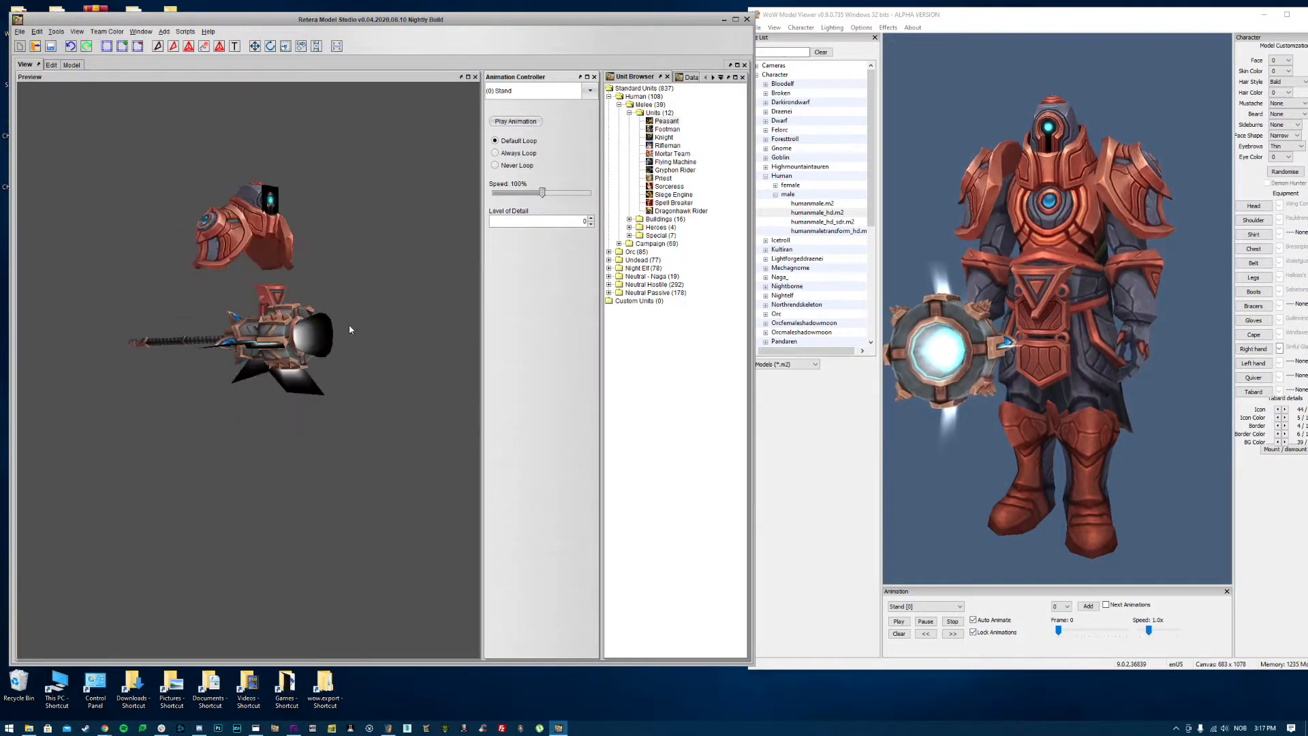
pyautogui.moveTo(349, 330); pyautogui.dragTo(201, 134)
# Step: Save the remaining armour pieces as the Warcraft III binary model TutorialGuy Geosets.mdx
pyautogui.click(20, 32)
pyautogui.click(68, 104)
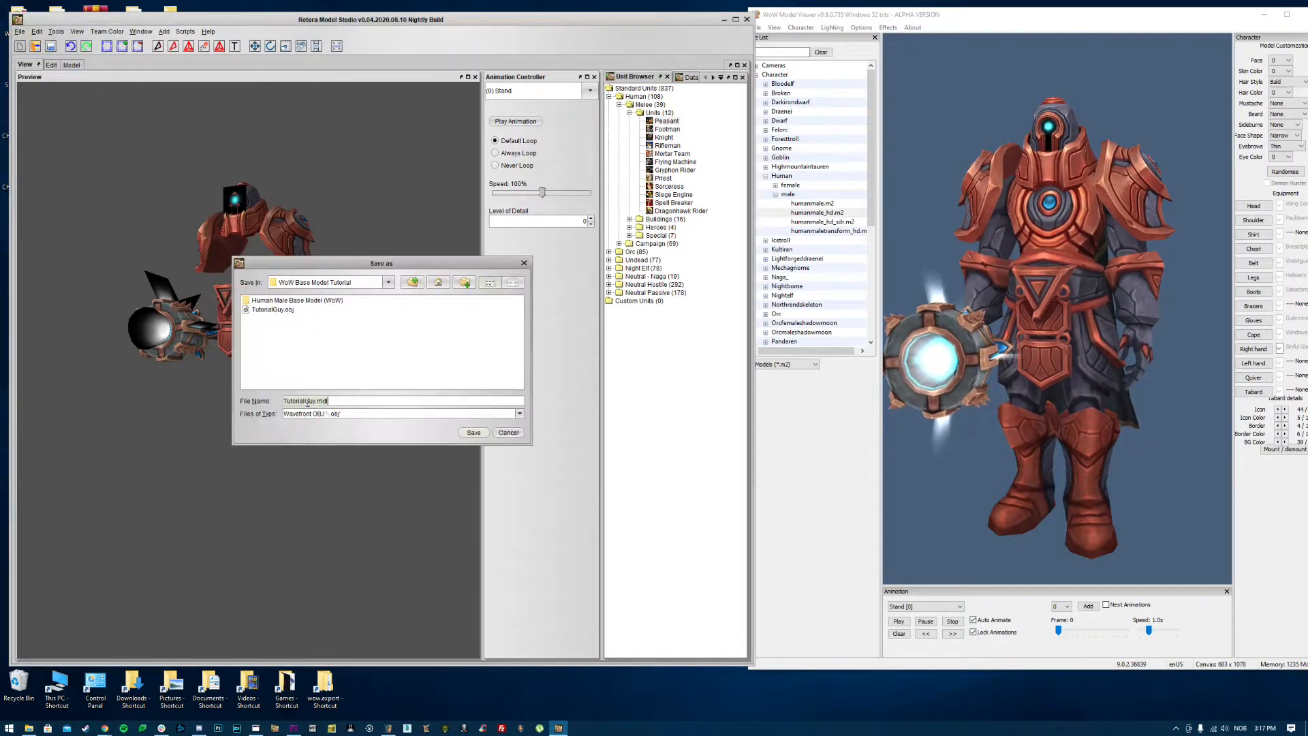
pyautogui.click(345, 413)
pyautogui.click(335, 416)
pyautogui.click(316, 401)
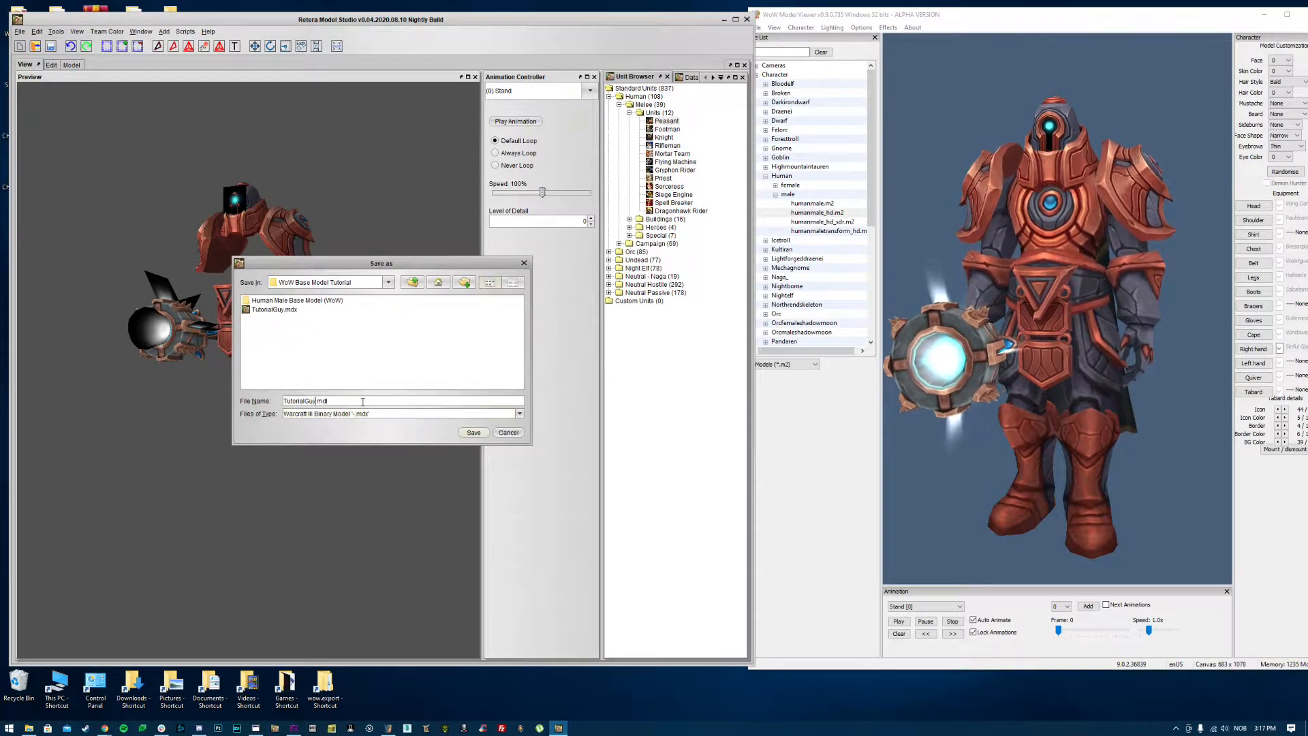
pyautogui.press('Return')
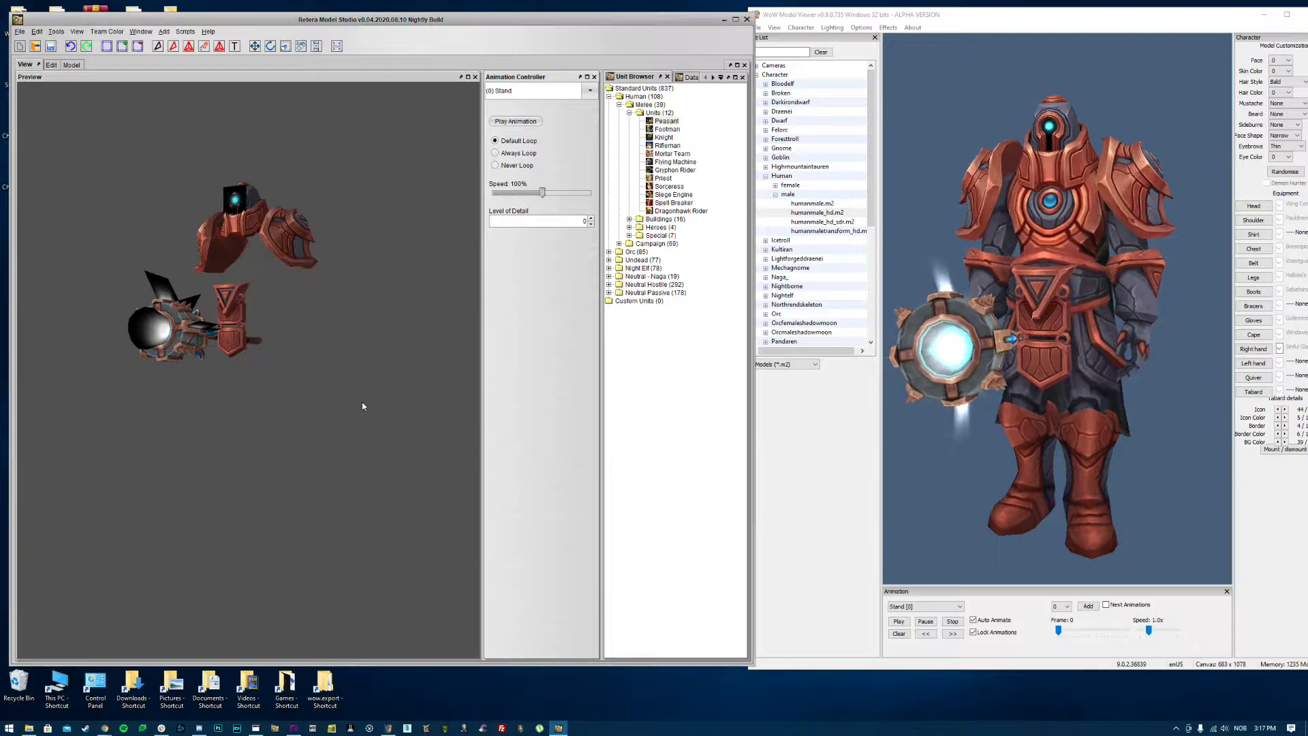
# Step: Examine the helmet, shoulders, belt buckle and mace up close from several angles
pyautogui.moveTo(208, 274); pyautogui.dragTo(205, 315)
pyautogui.scroll(3, 205, 315)
pyautogui.scroll(-1, 205, 316)
pyautogui.moveTo(236, 234); pyautogui.dragTo(271, 216)
pyautogui.moveTo(284, 148)
pyautogui.mouseDown()
pyautogui.moveTo(253, 146)
pyautogui.moveTo(272, 147)
pyautogui.mouseUp()
pyautogui.moveTo(256, 286); pyautogui.dragTo(285, 361)
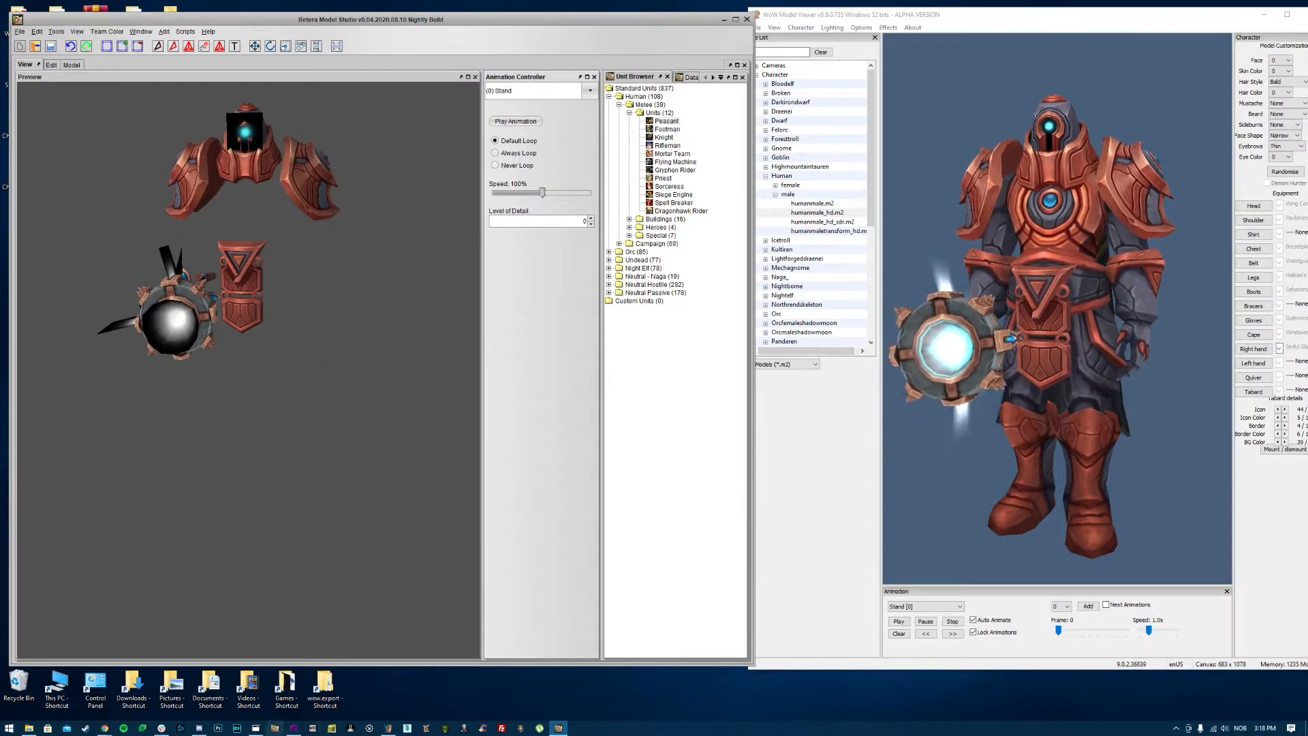
# Step: Switch to War3 Model Editor and open TutorialGuy Geosets.mdx from the WoW Base Model Tutorial folder on the desktop
pyautogui.click(260, 729)
pyautogui.click(310, 159)
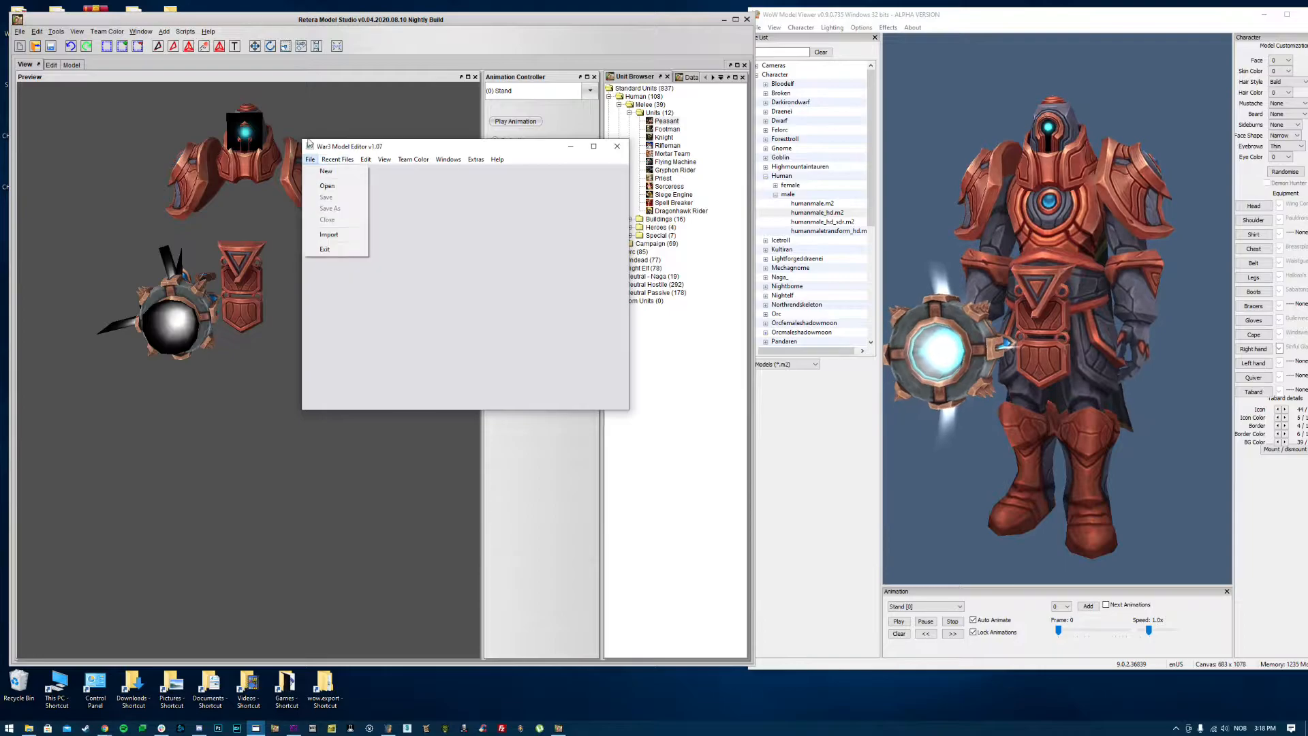
pyautogui.click(327, 175)
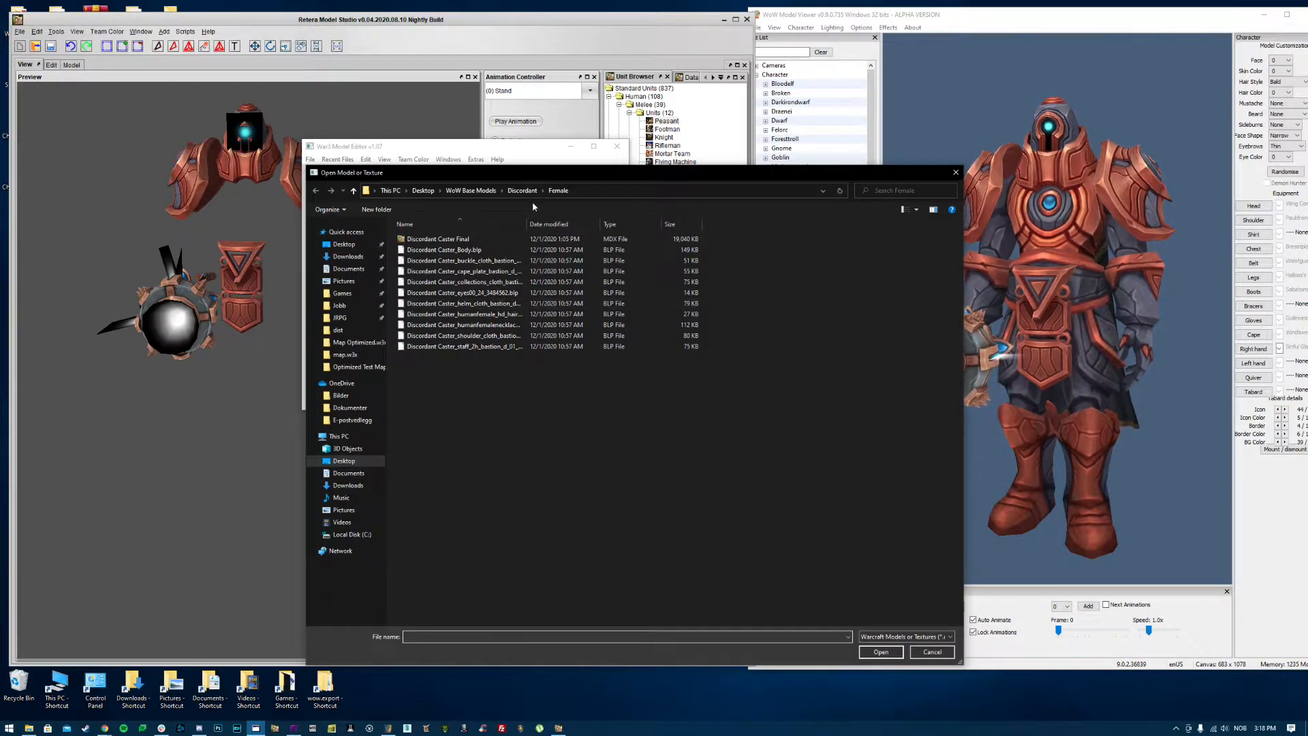
pyautogui.click(344, 244)
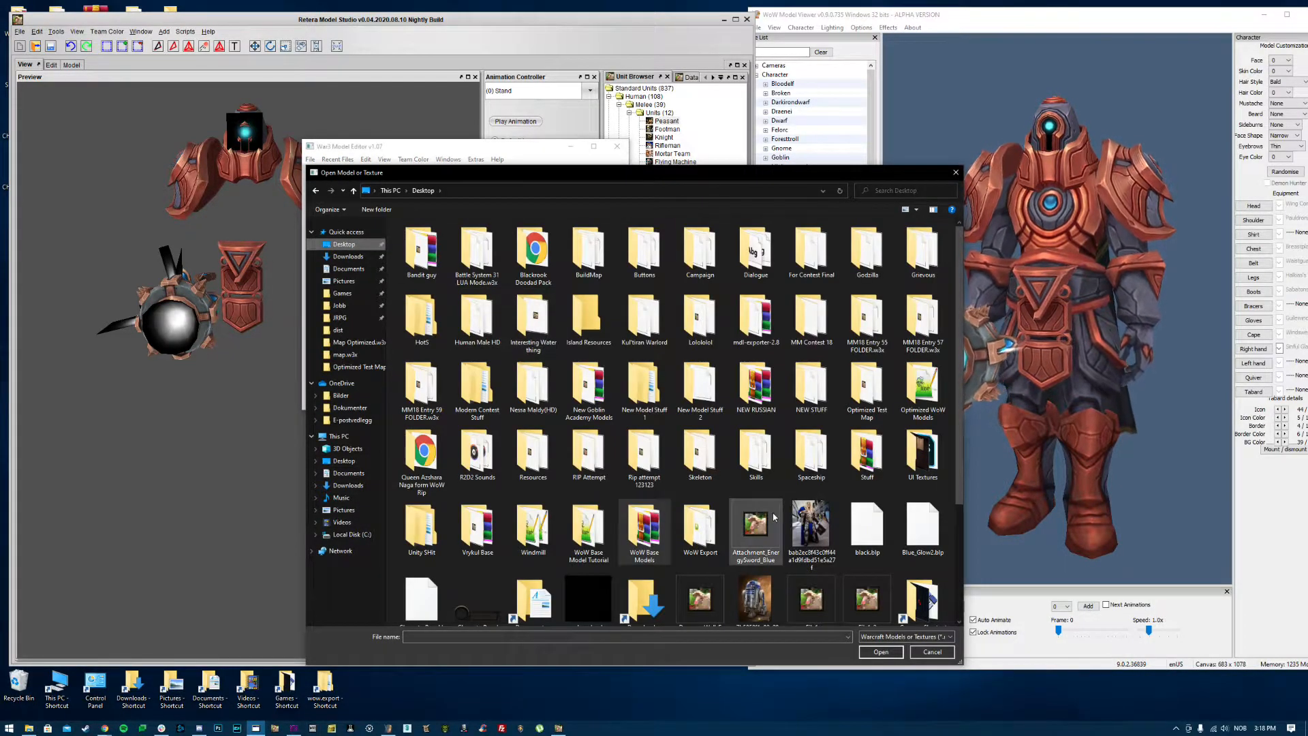
pyautogui.doubleClick(590, 535)
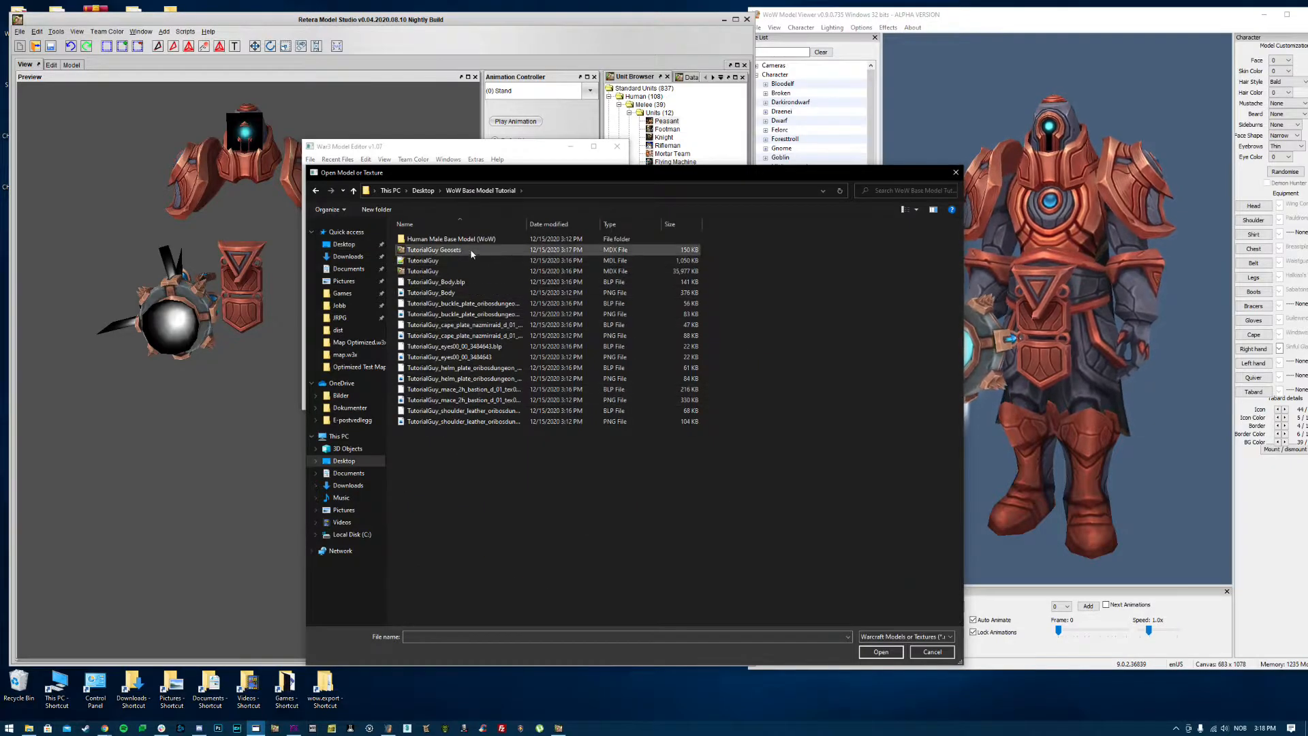
pyautogui.doubleClick(431, 251)
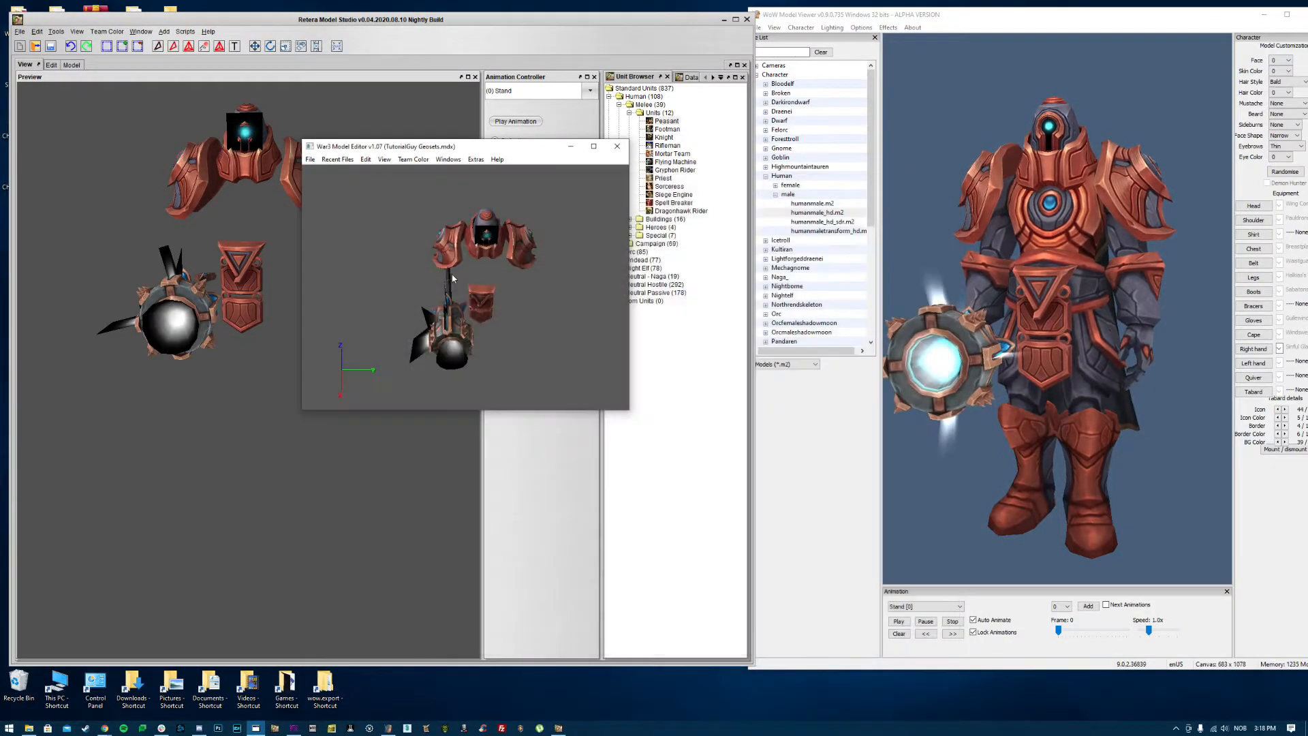
# Step: Open the Material Manager and the first material's properties, and place the properties dialog beside the material list
pyautogui.click(449, 161)
pyautogui.click(488, 265)
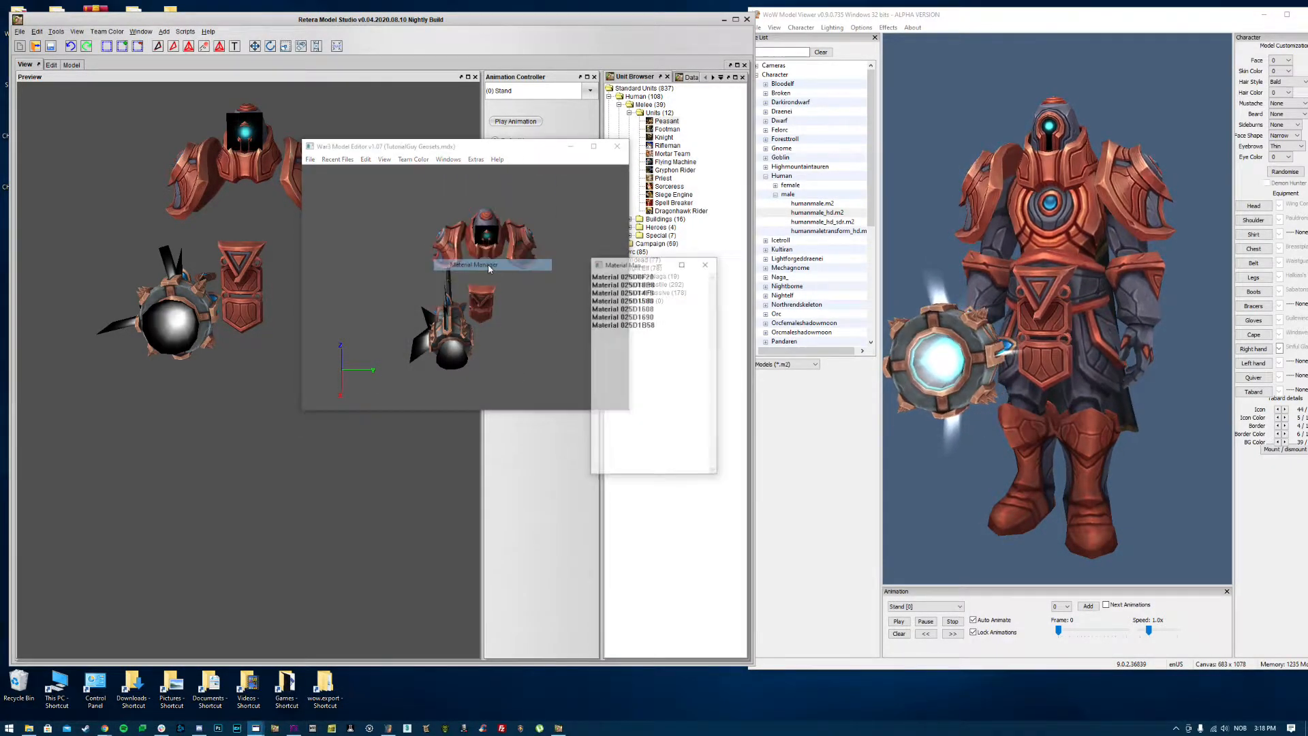
pyautogui.doubleClick(612, 277)
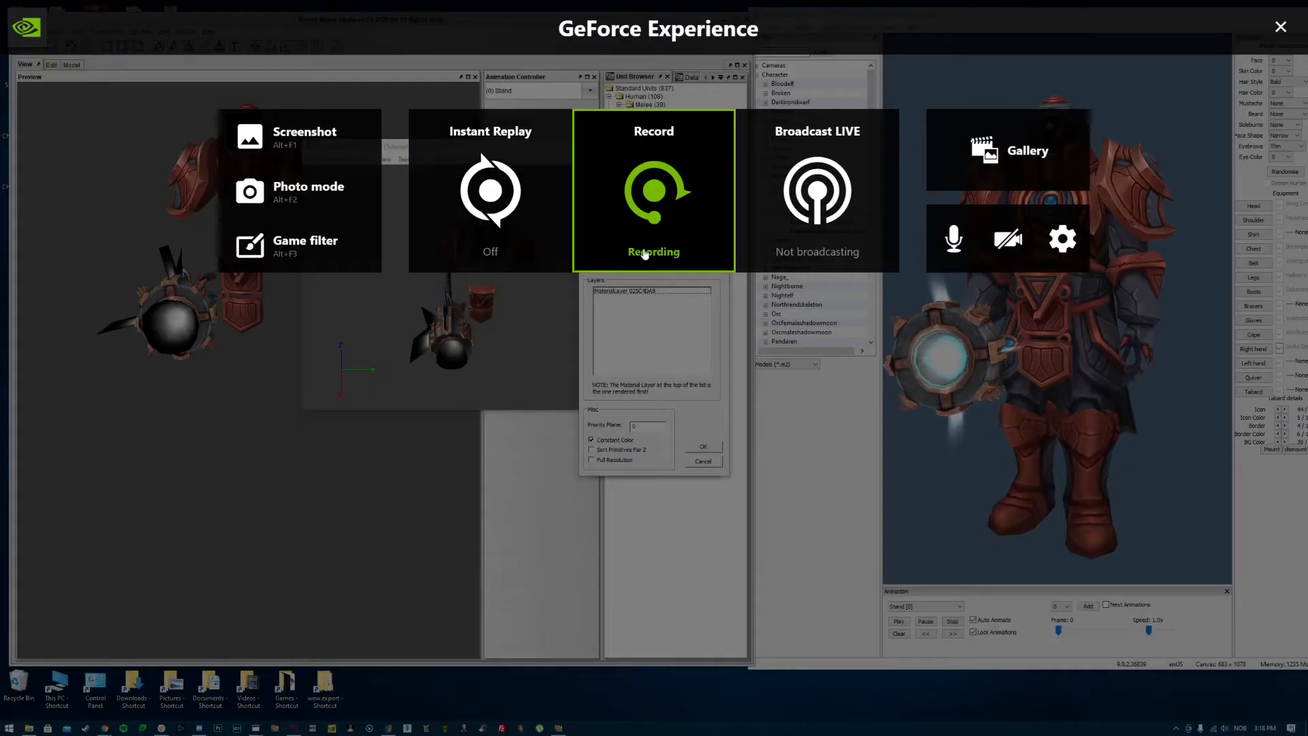
pyautogui.click(644, 254)
pyautogui.click(667, 290)
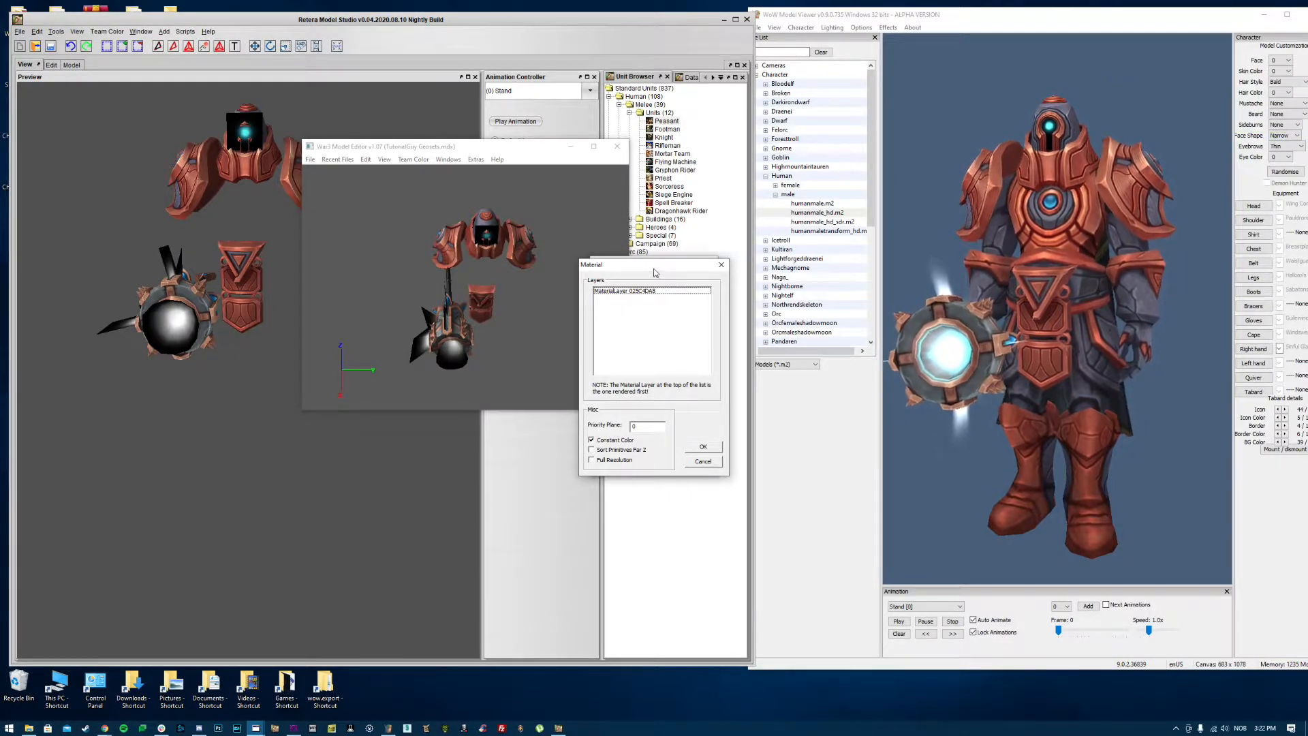
pyautogui.moveTo(630, 267); pyautogui.dragTo(770, 270)
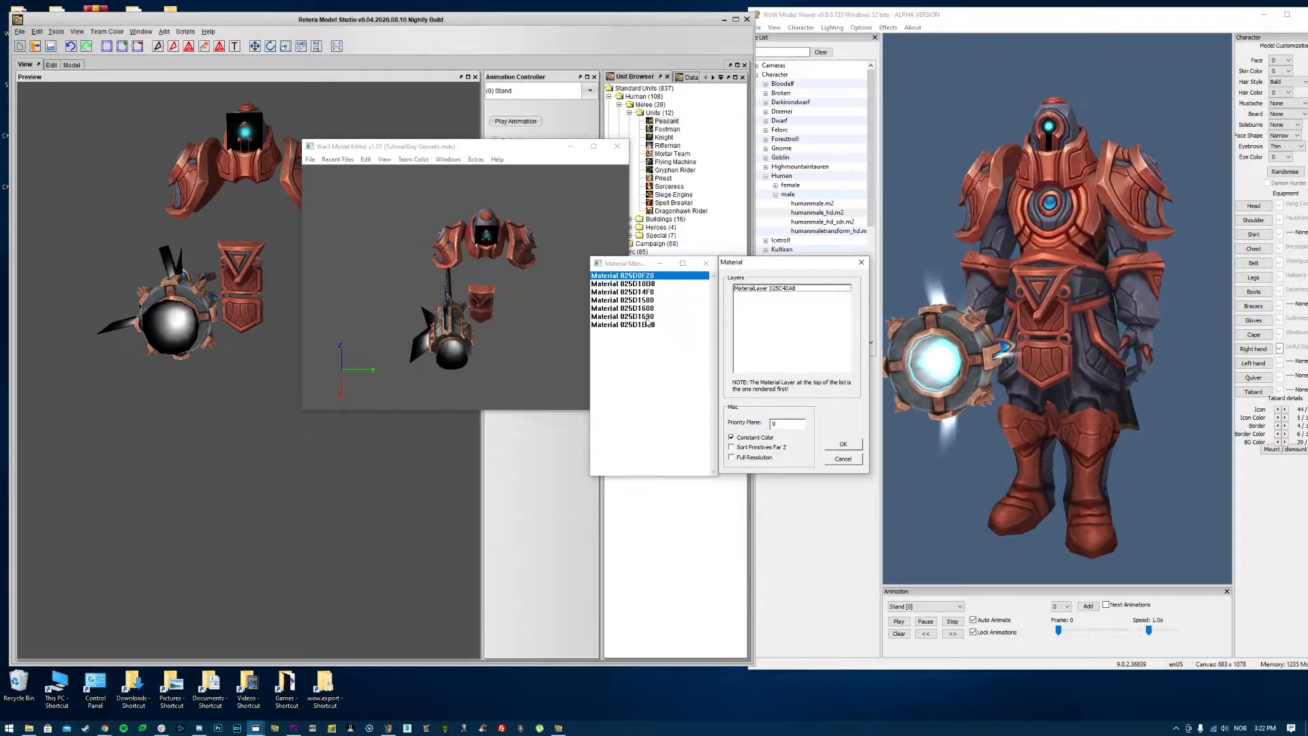
# Step: View the first material's layer settings, and close and reopen the Material Manager
pyautogui.doubleClick(758, 289)
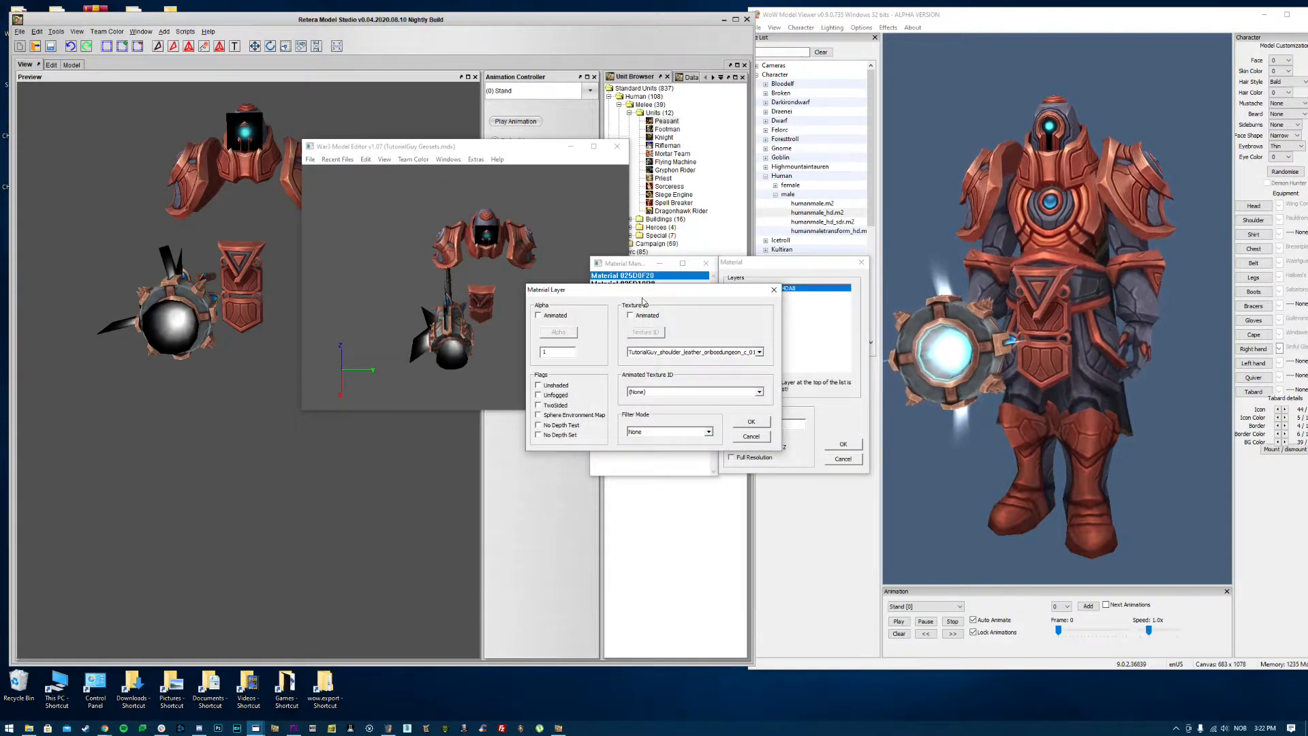
pyautogui.click(774, 290)
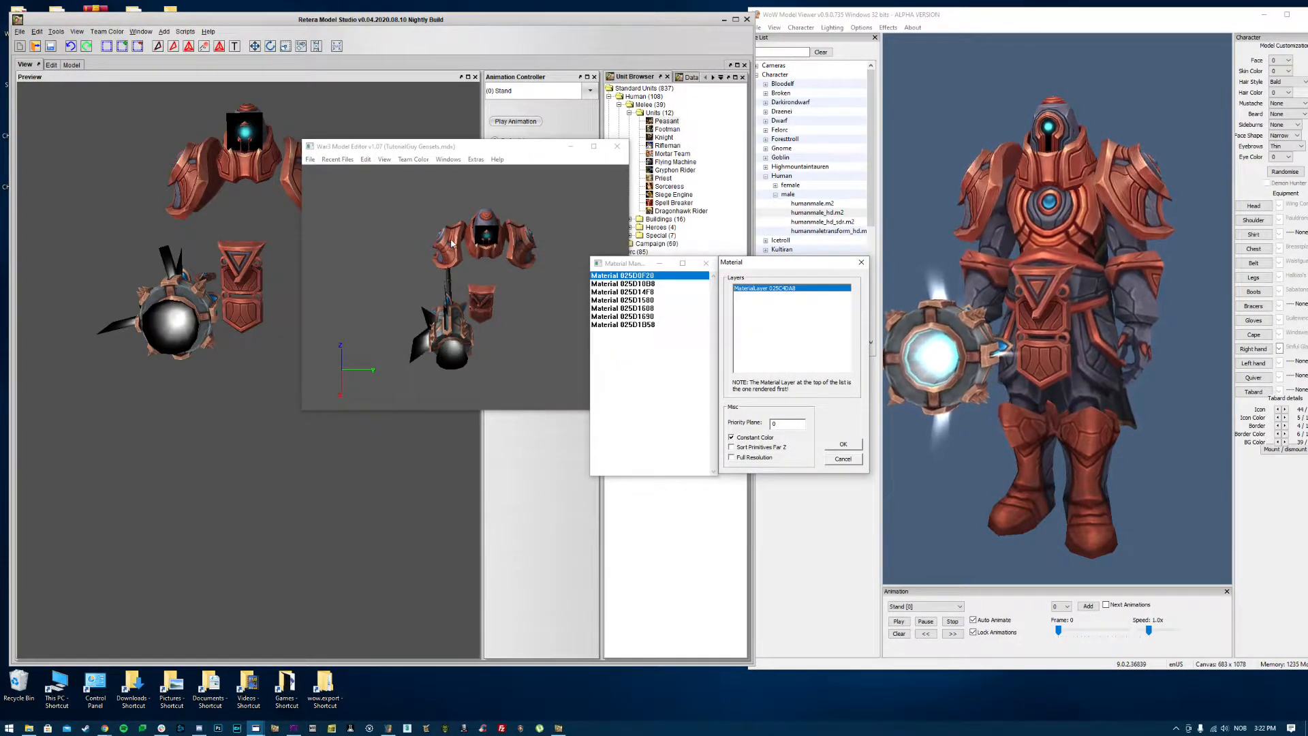
pyautogui.click(862, 262)
pyautogui.click(706, 263)
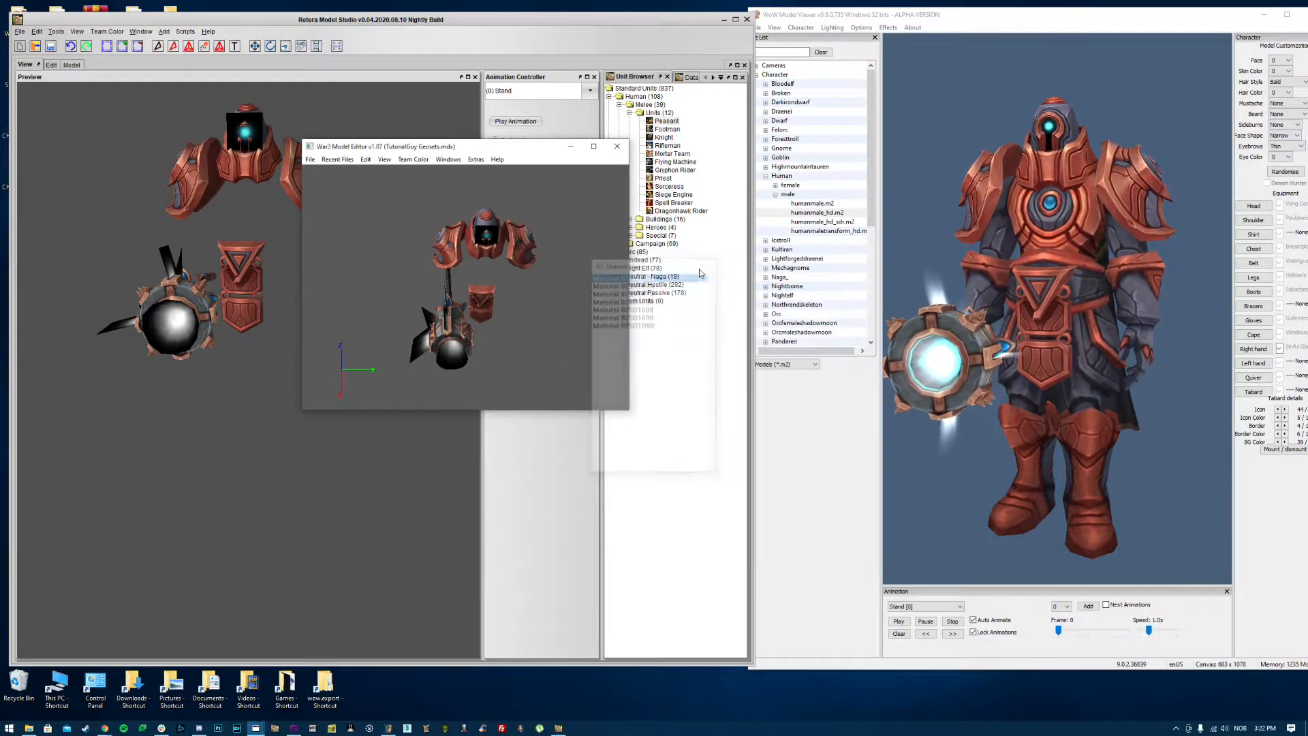
pyautogui.click(448, 159)
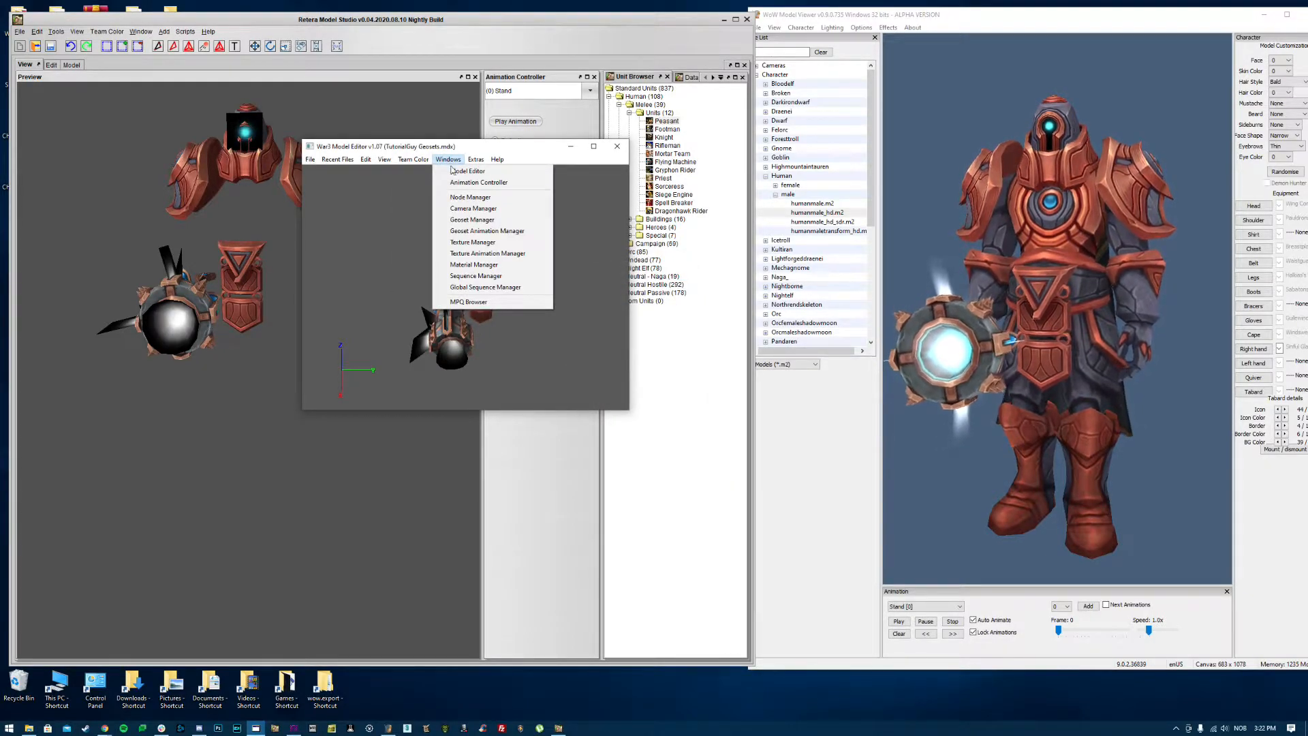
pyautogui.click(469, 264)
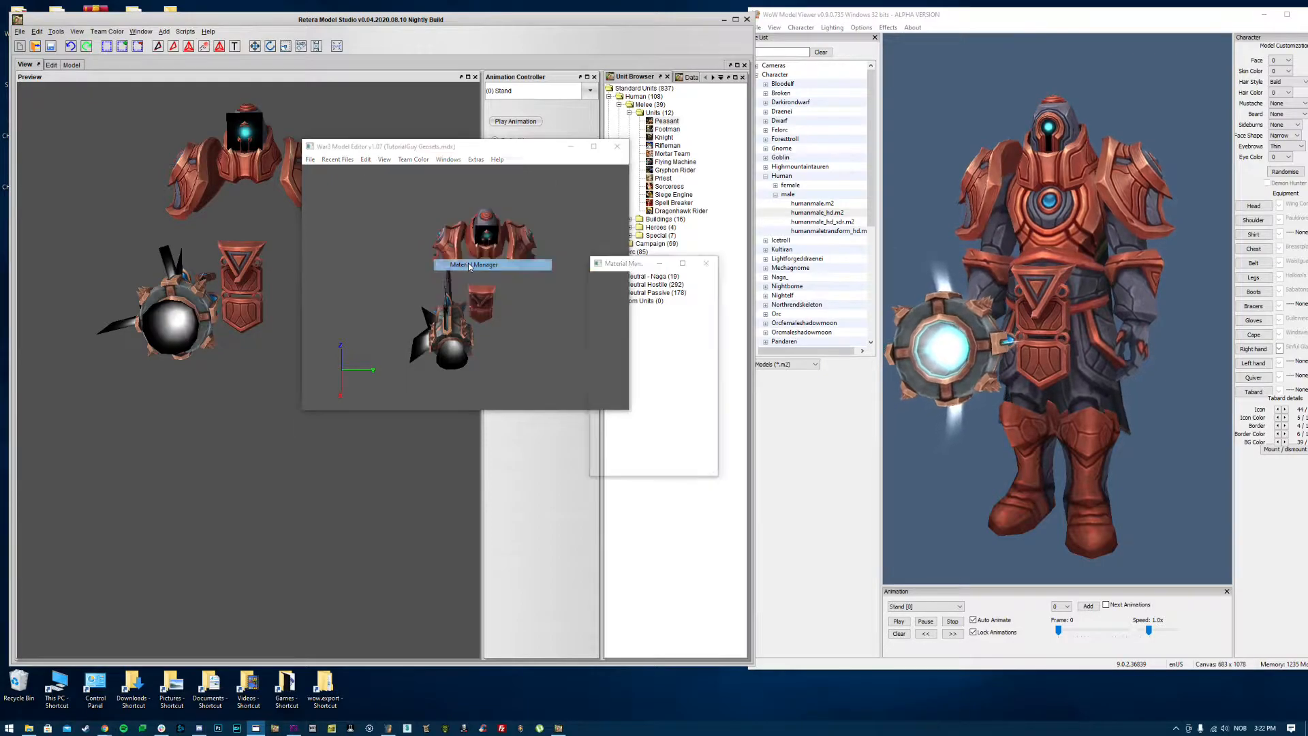
# Step: Try the Add Alpha filter mode on the layer of the first material, which uses the shoulder texture
pyautogui.moveTo(610, 285); pyautogui.dragTo(813, 251)
pyautogui.doubleClick(623, 276)
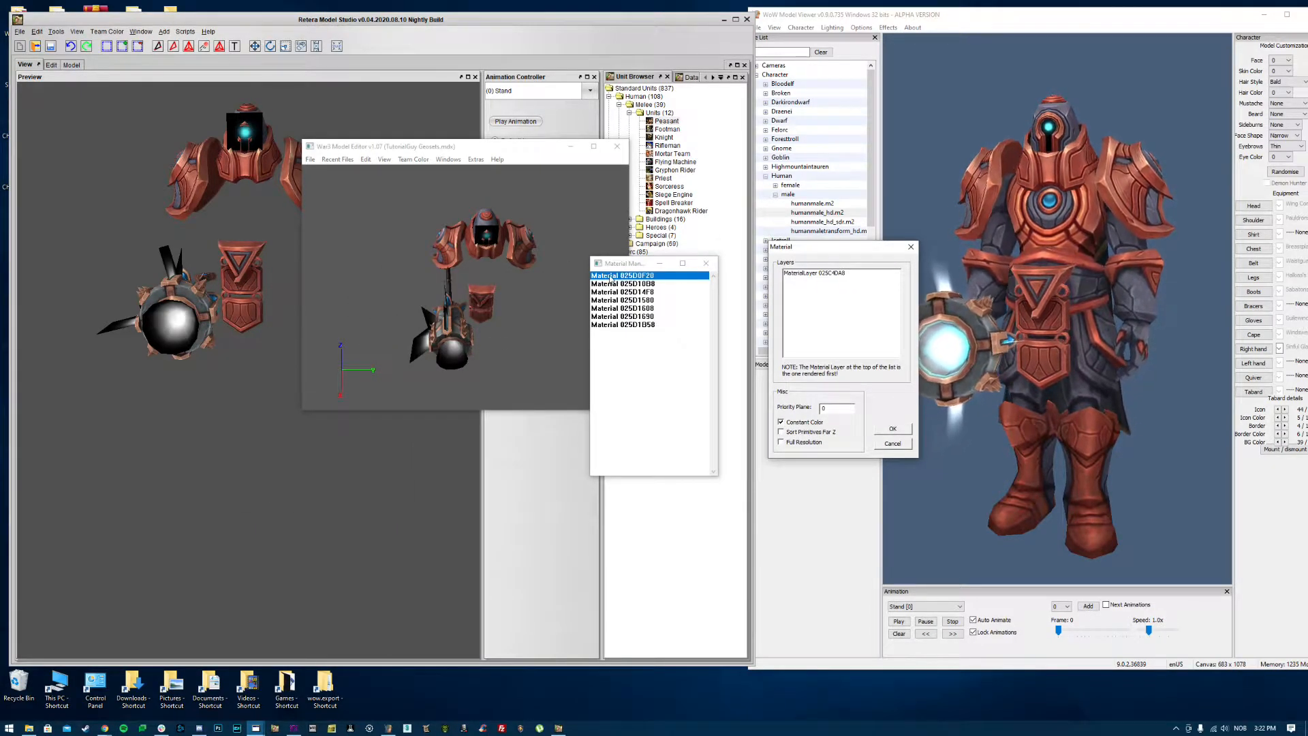
pyautogui.doubleClick(808, 274)
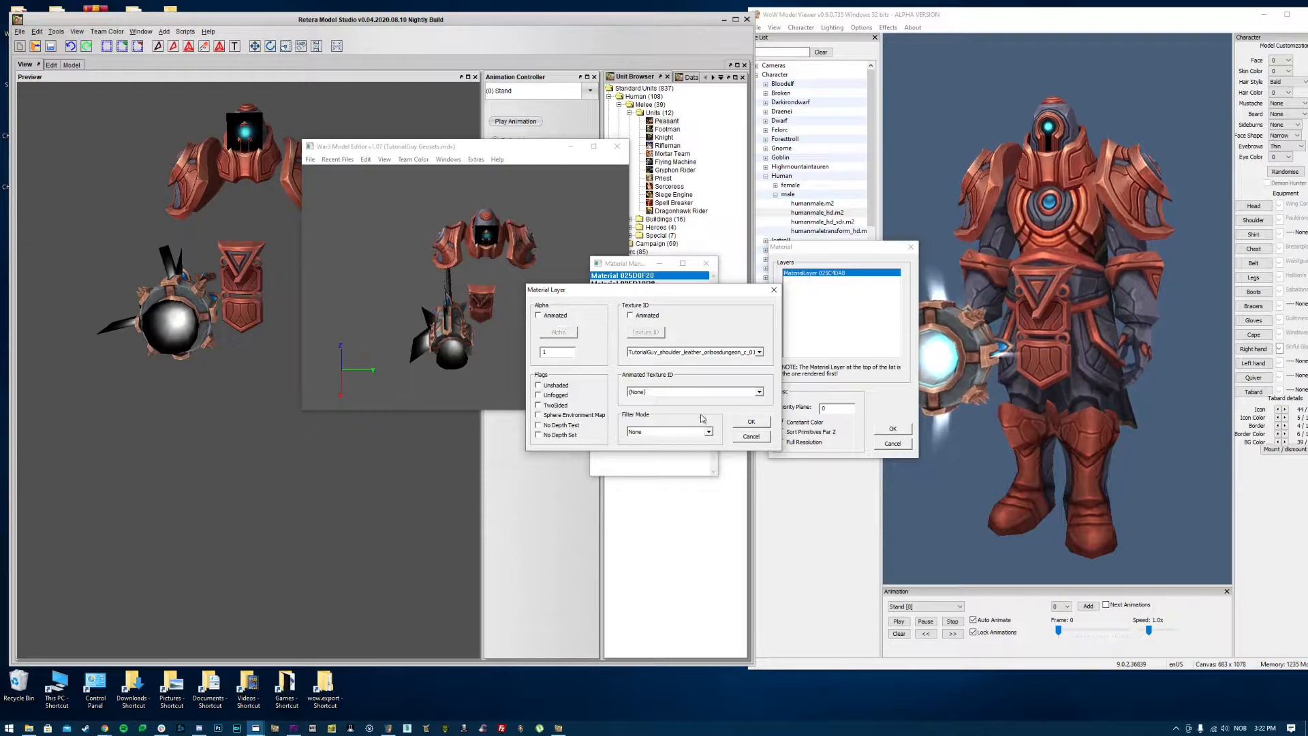
pyautogui.click(652, 432)
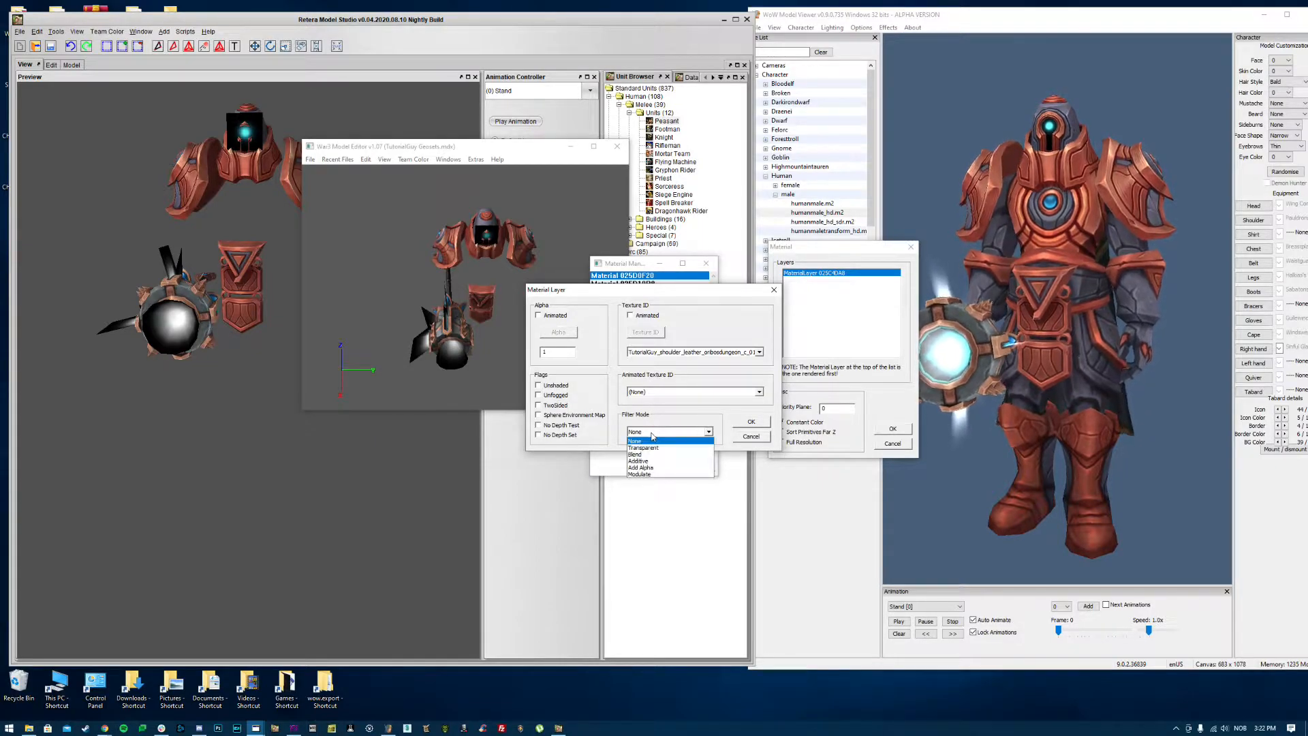
pyautogui.click(652, 471)
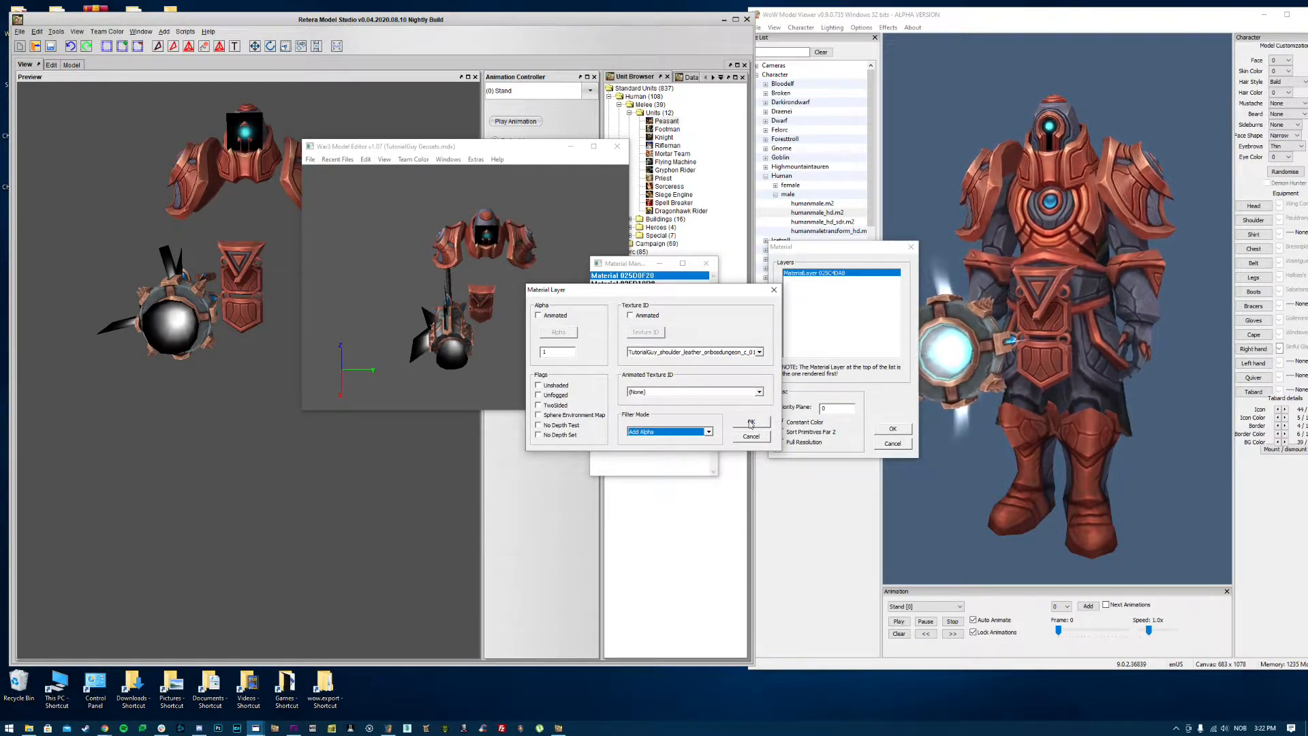
pyautogui.click(751, 423)
pyautogui.click(891, 430)
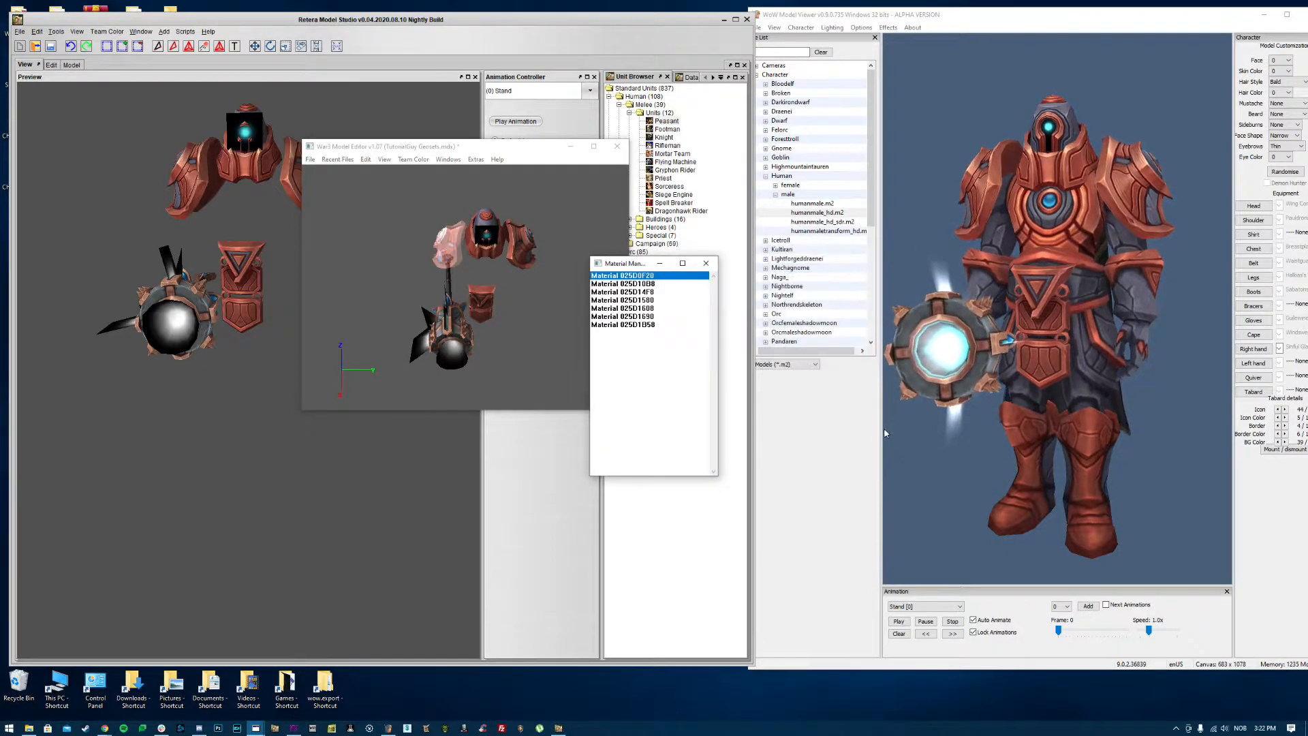
# Step: Set the first material's shoulder layer back to filter mode None
pyautogui.doubleClick(633, 281)
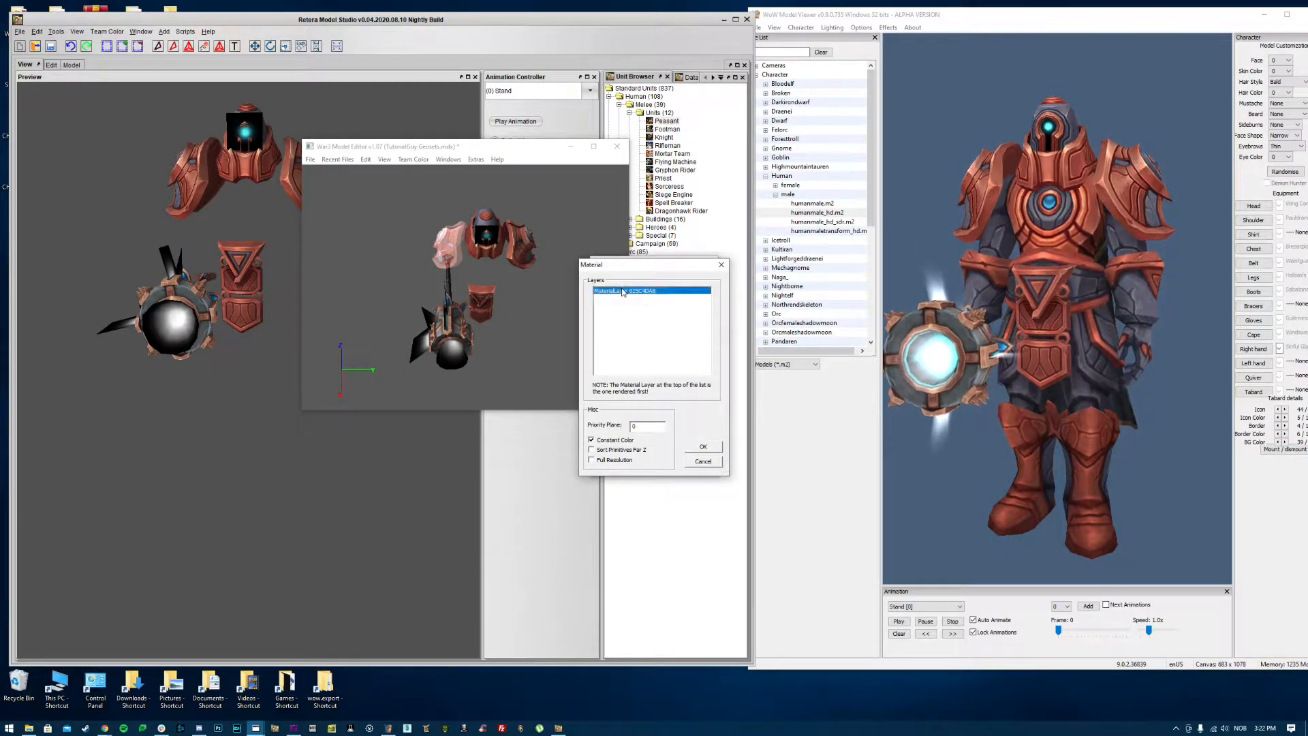
pyautogui.doubleClick(690, 293)
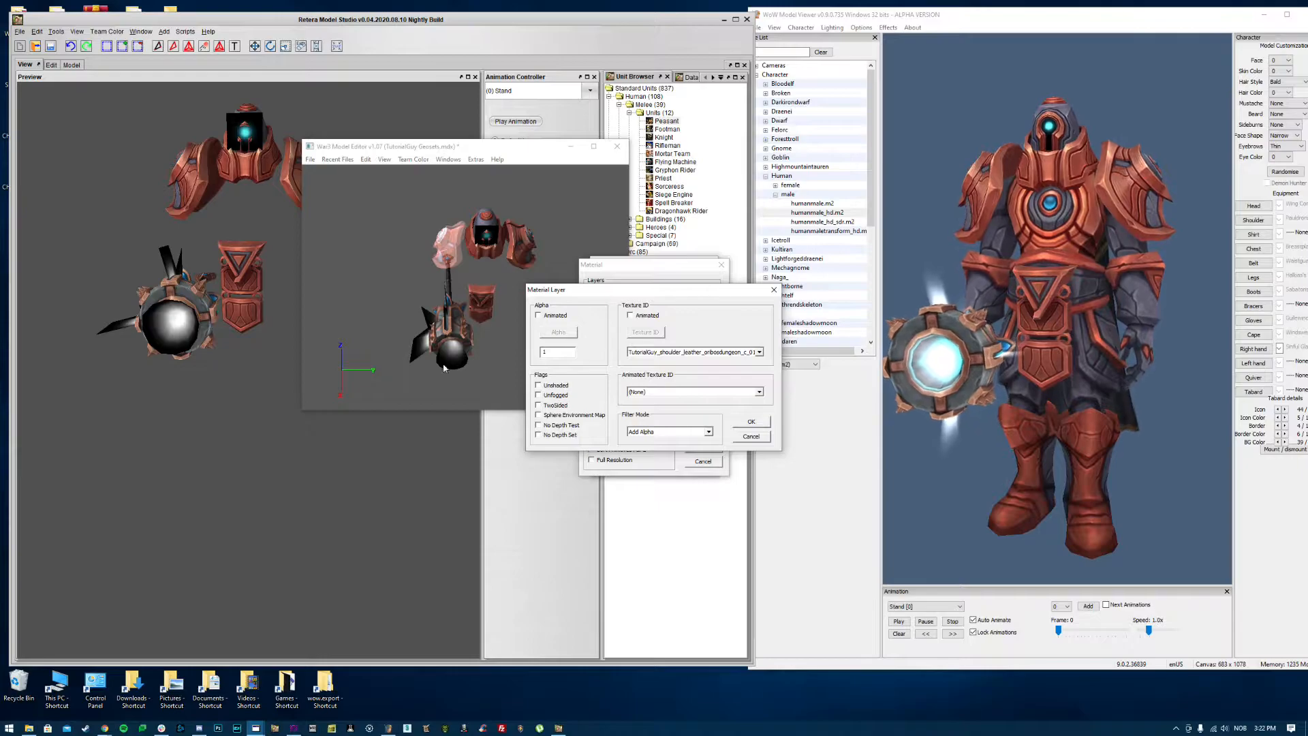
pyautogui.click(679, 431)
pyautogui.click(661, 441)
pyautogui.click(711, 448)
# Step: Try the Add Alpha filter mode on the layer of the second material, which uses the buckle texture
pyautogui.doubleClick(634, 284)
pyautogui.doubleClick(631, 291)
pyautogui.click(668, 431)
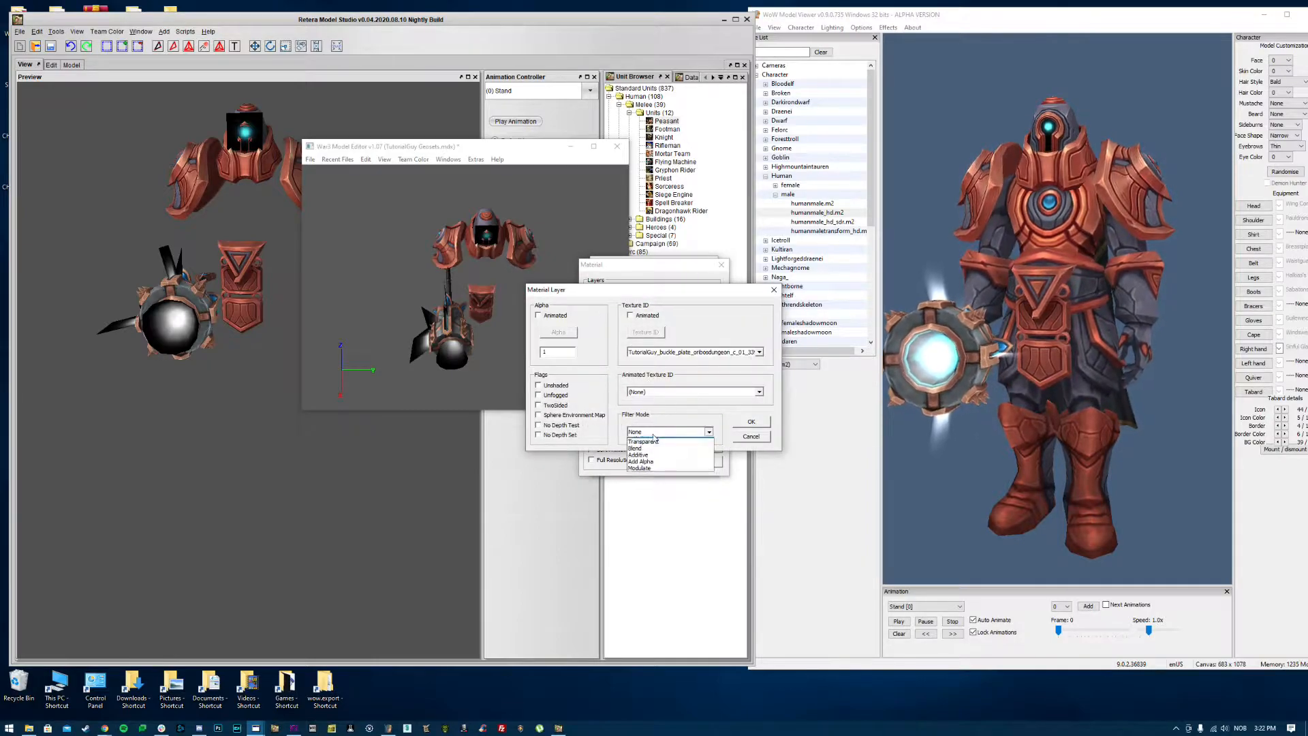
pyautogui.click(658, 469)
pyautogui.click(751, 423)
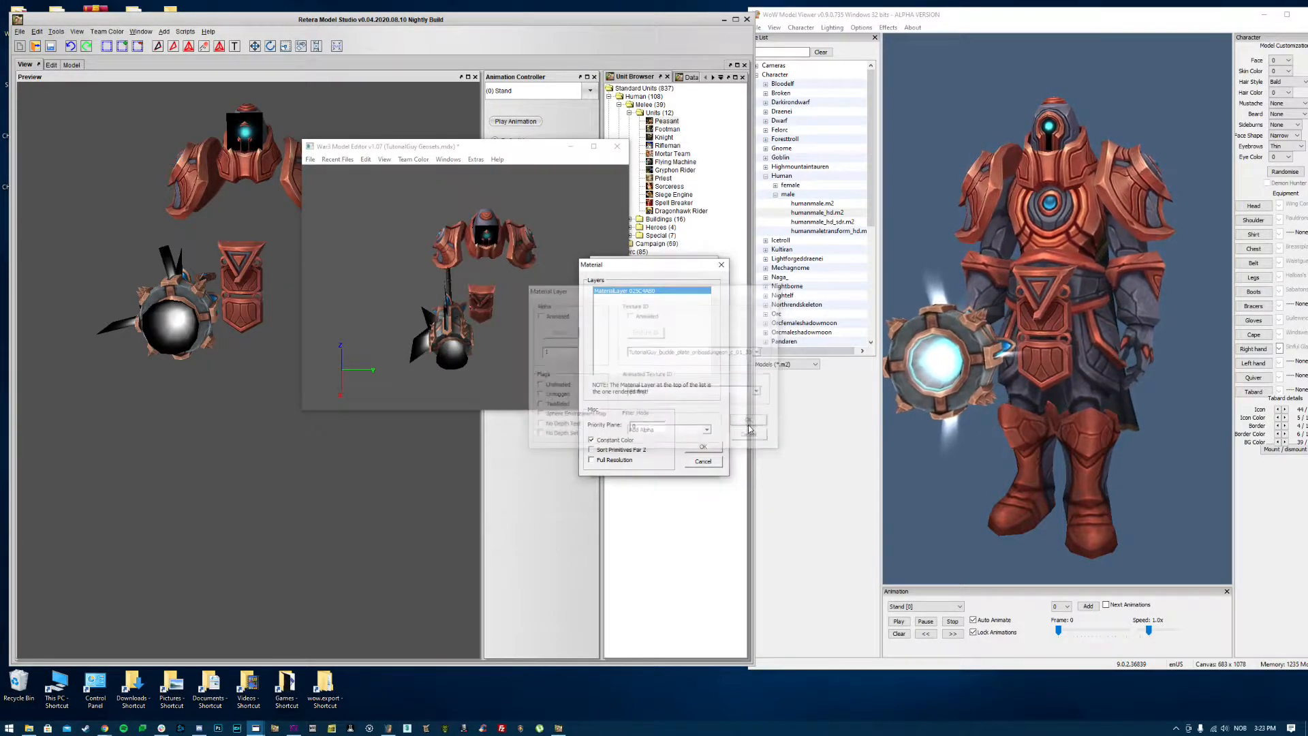
pyautogui.click(706, 449)
# Step: Set the second material's buckle layer back to filter mode None
pyautogui.doubleClick(644, 285)
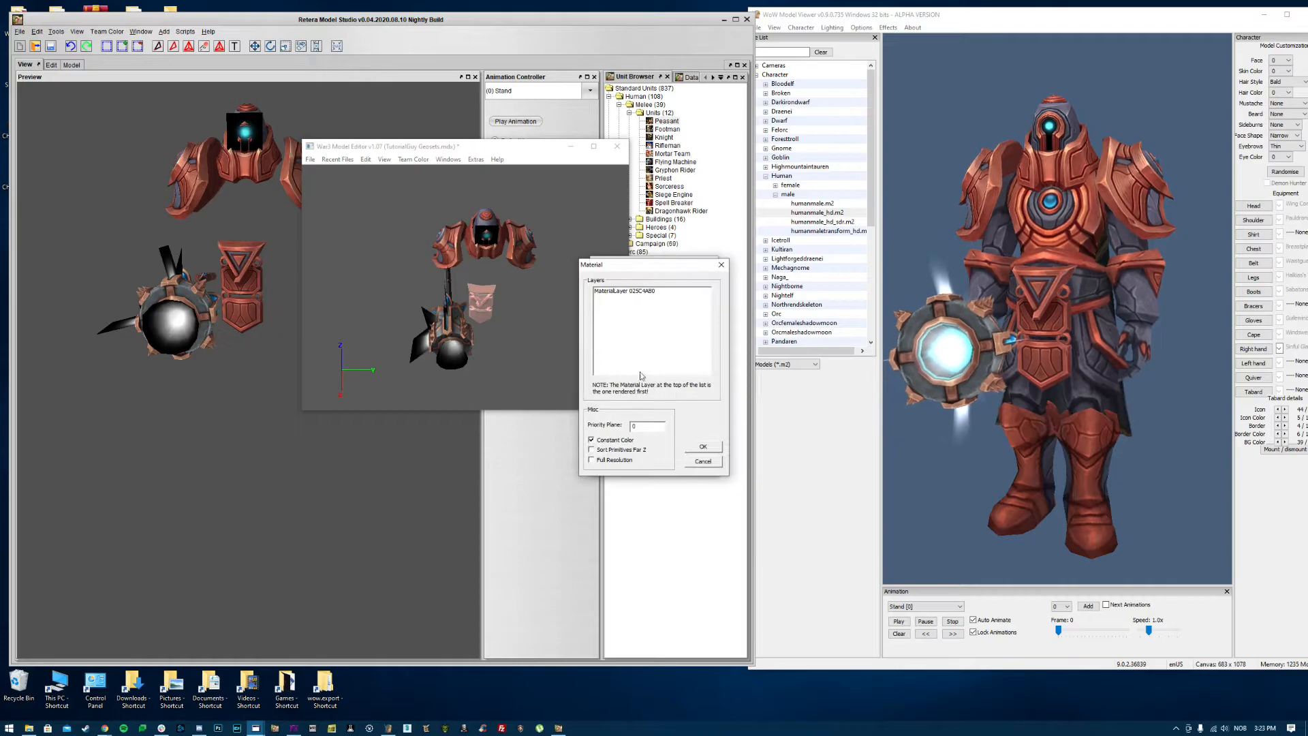
pyautogui.doubleClick(628, 291)
pyautogui.click(644, 432)
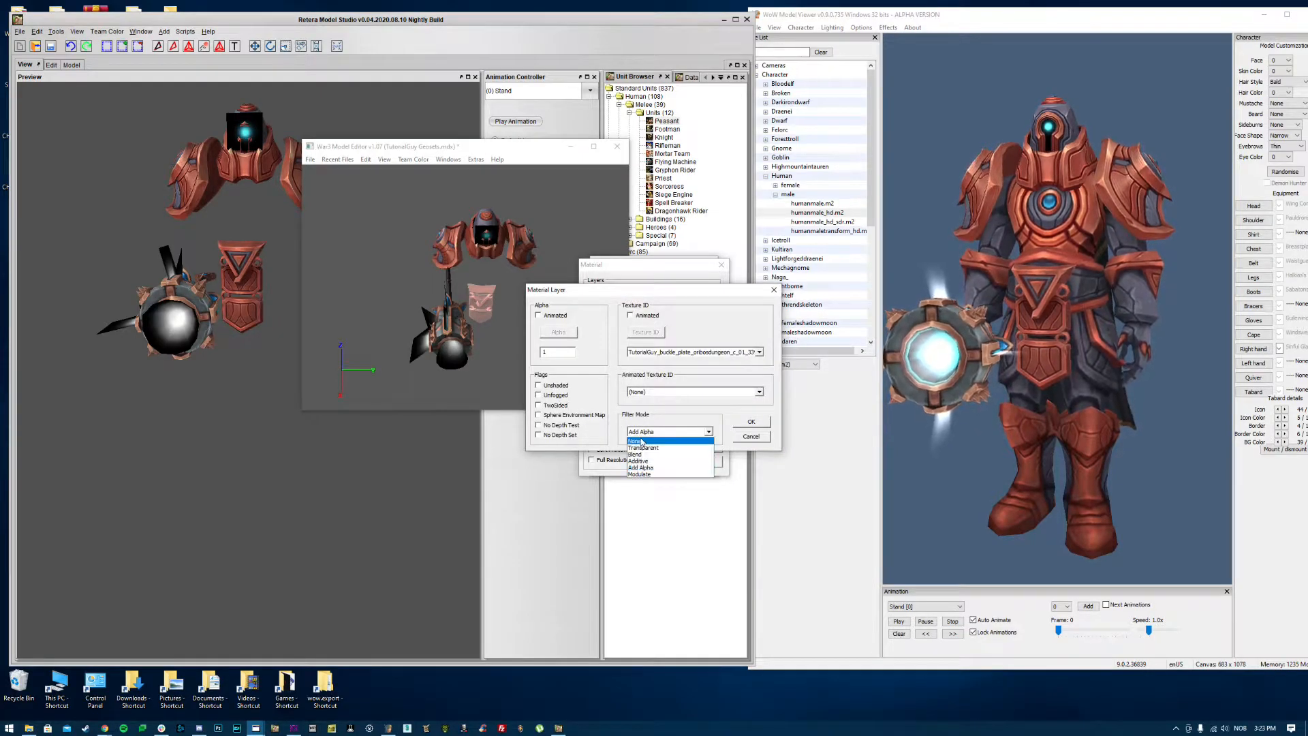
pyautogui.click(684, 441)
pyautogui.click(751, 422)
pyautogui.click(706, 448)
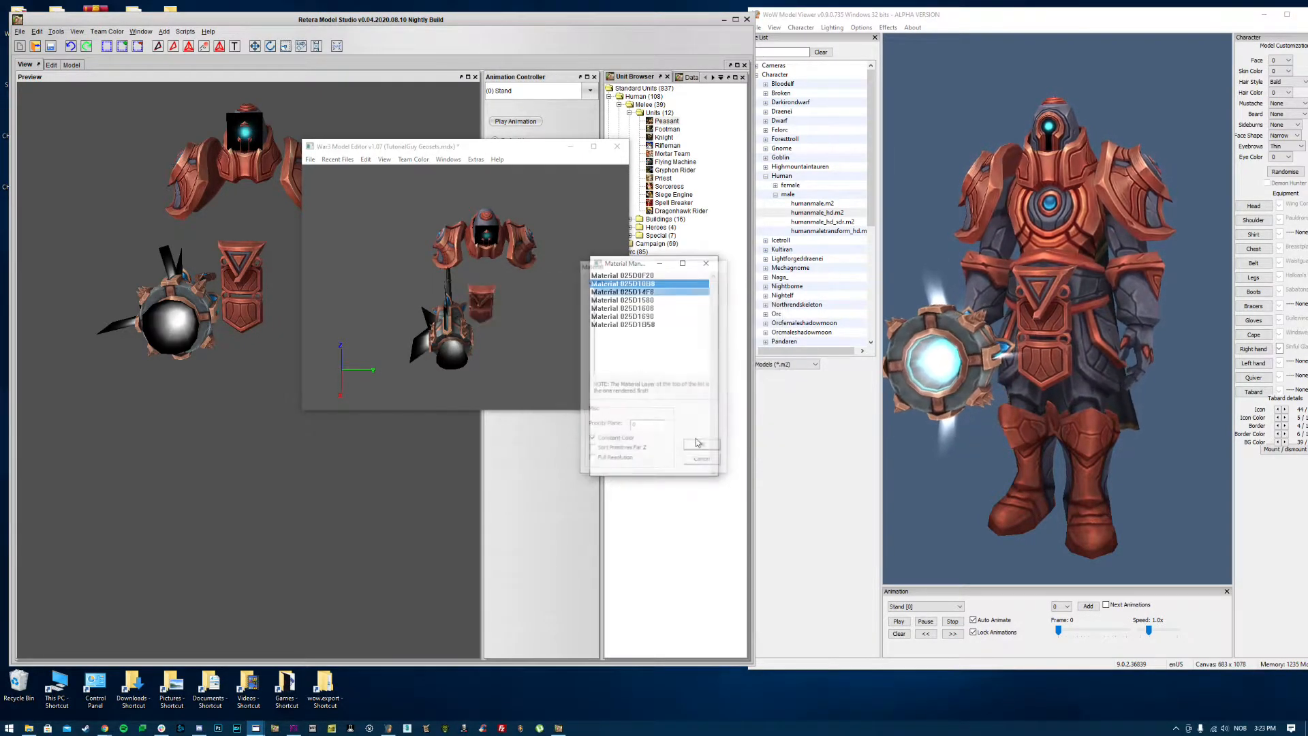
# Step: Set the filter mode of the third material's mace layer to Add Alpha
pyautogui.doubleClick(637, 292)
pyautogui.doubleClick(636, 293)
pyautogui.click(652, 432)
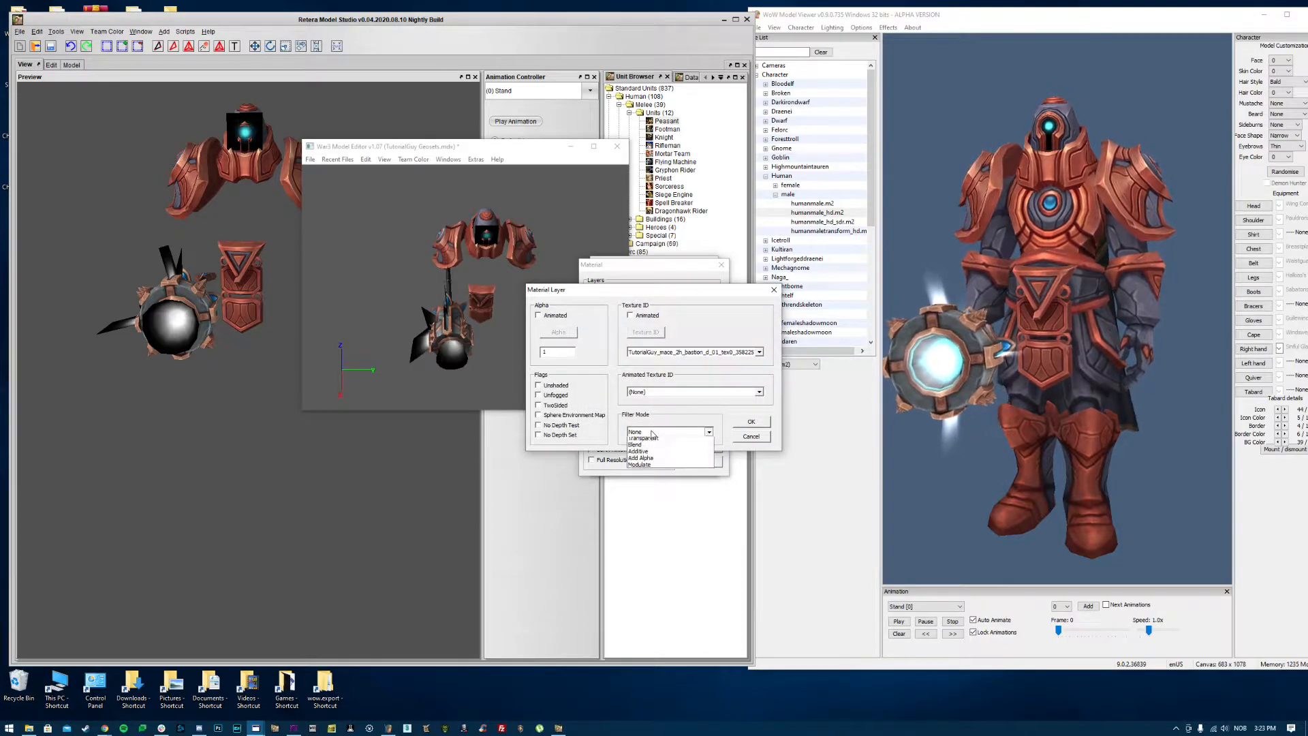
pyautogui.click(644, 464)
pyautogui.click(751, 422)
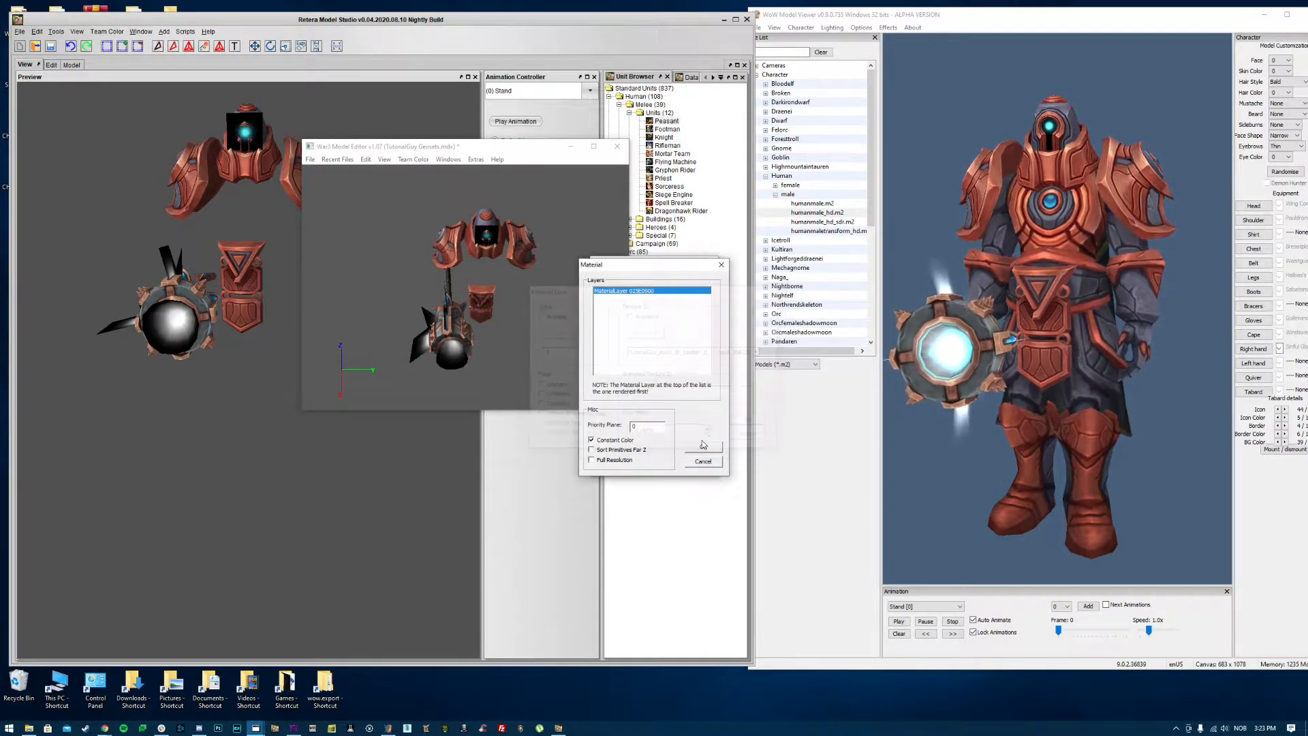
pyautogui.click(703, 446)
# Step: Try the Add Alpha filter mode on the layer of the fourth material, which uses the helm texture
pyautogui.doubleClick(637, 302)
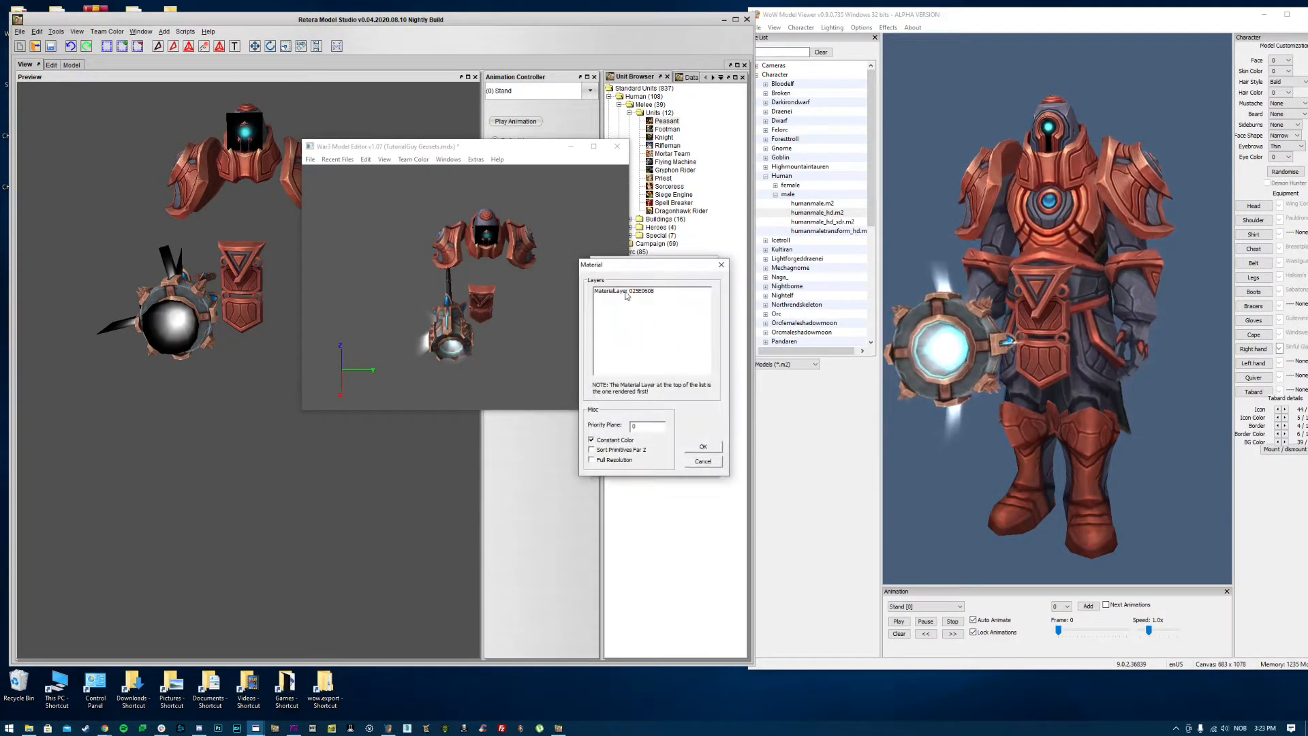
pyautogui.doubleClick(626, 292)
pyautogui.click(672, 432)
pyautogui.click(648, 463)
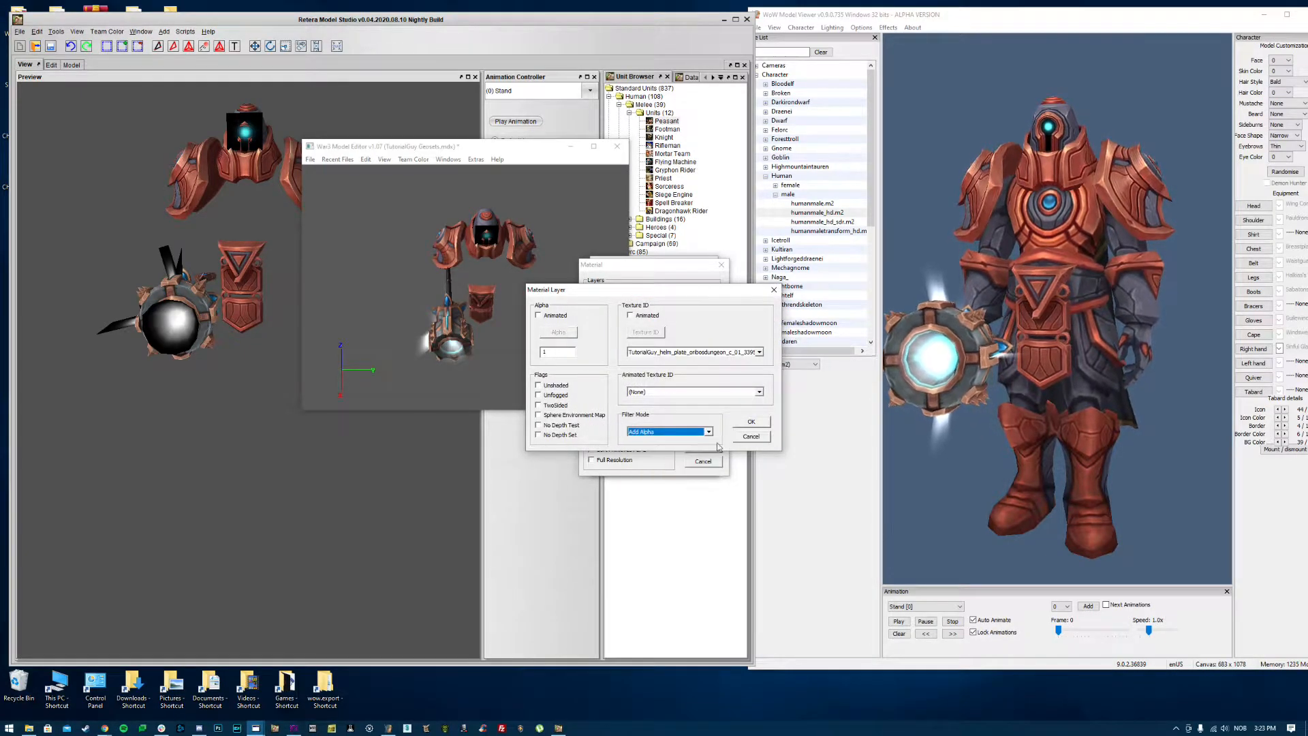
pyautogui.click(751, 422)
pyautogui.click(702, 446)
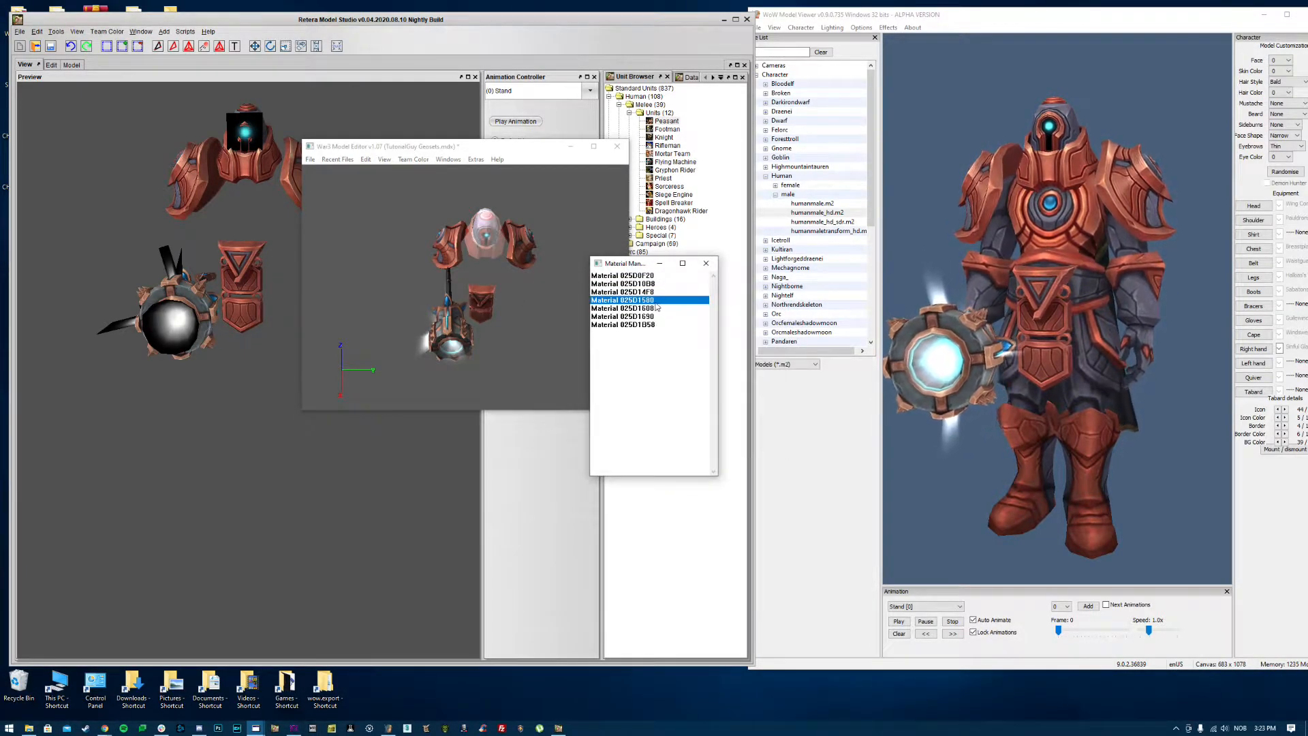
# Step: Set the fourth material's helm layer back to filter mode None
pyautogui.doubleClick(655, 302)
pyautogui.doubleClick(624, 291)
pyautogui.click(681, 430)
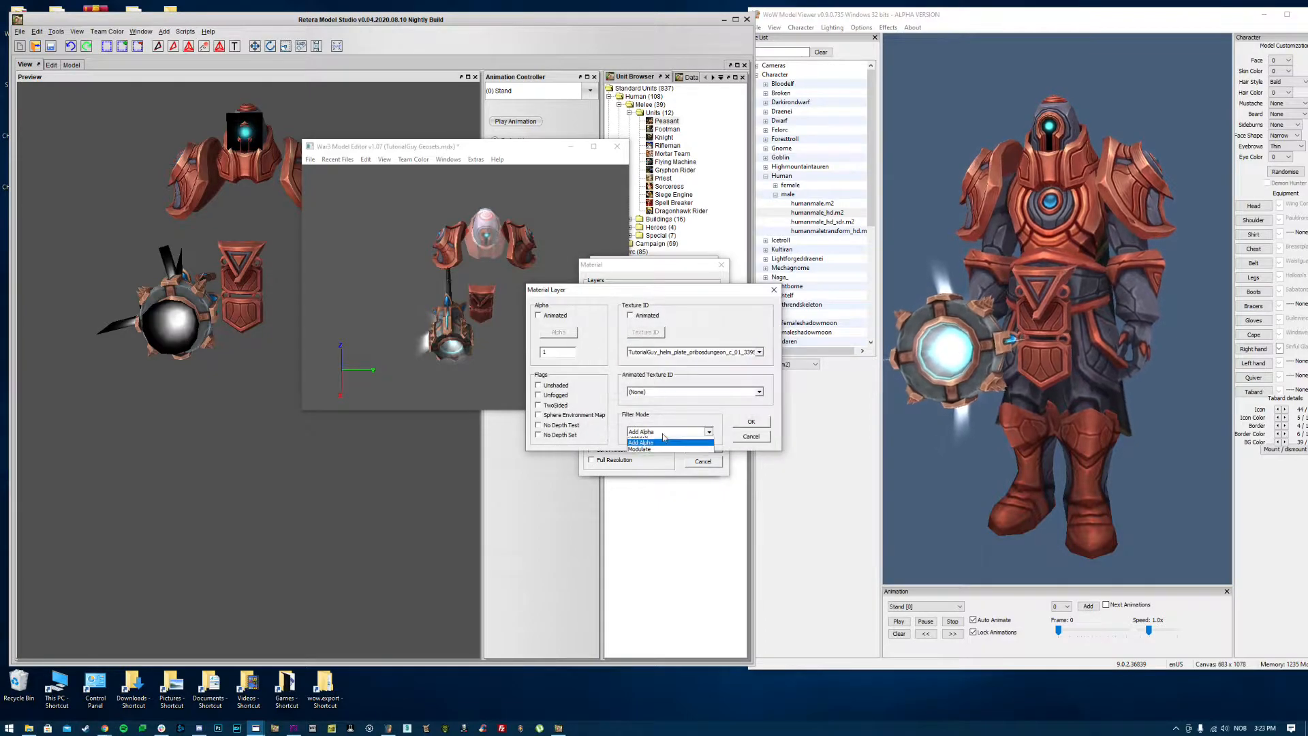
pyautogui.click(658, 441)
pyautogui.click(750, 422)
pyautogui.click(703, 447)
# Step: Try the Add Alpha filter mode on the layer of the fifth material, which uses the mace texture
pyautogui.doubleClick(644, 319)
pyautogui.doubleClick(633, 292)
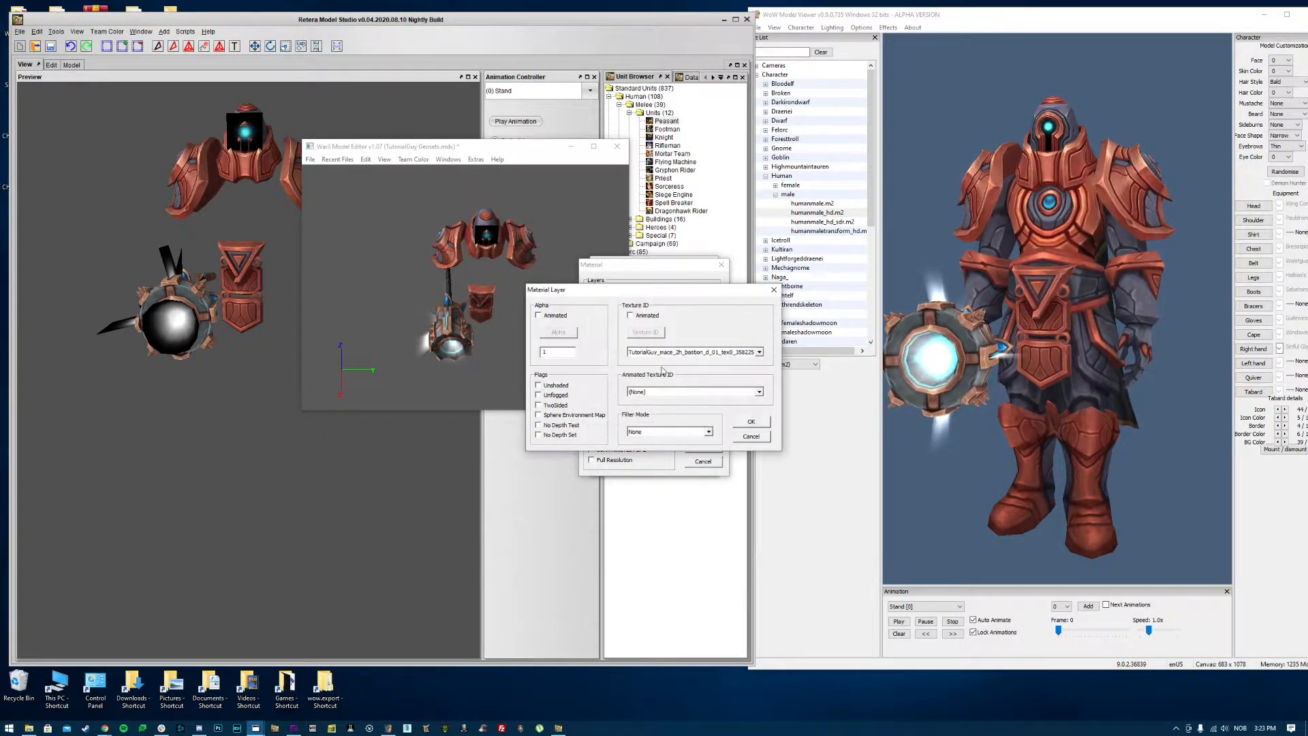
pyautogui.click(668, 432)
pyautogui.click(654, 460)
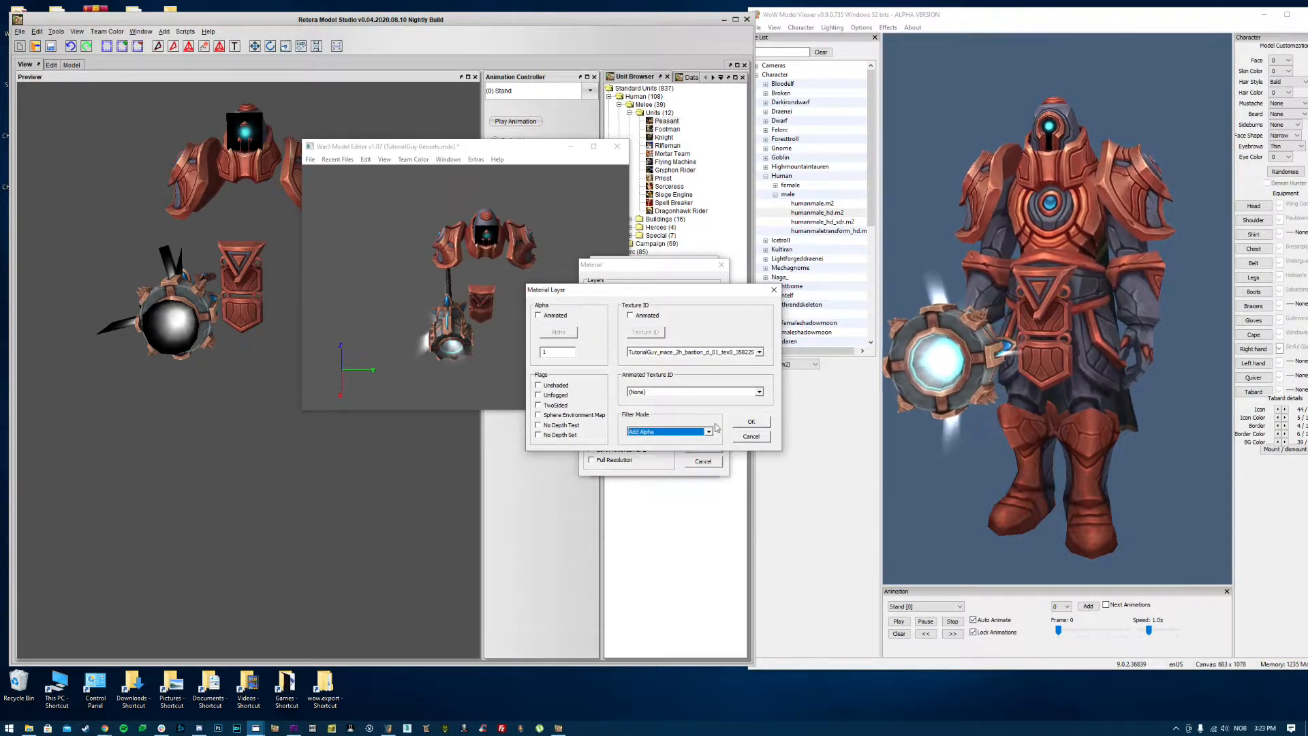
pyautogui.click(751, 421)
pyautogui.click(712, 446)
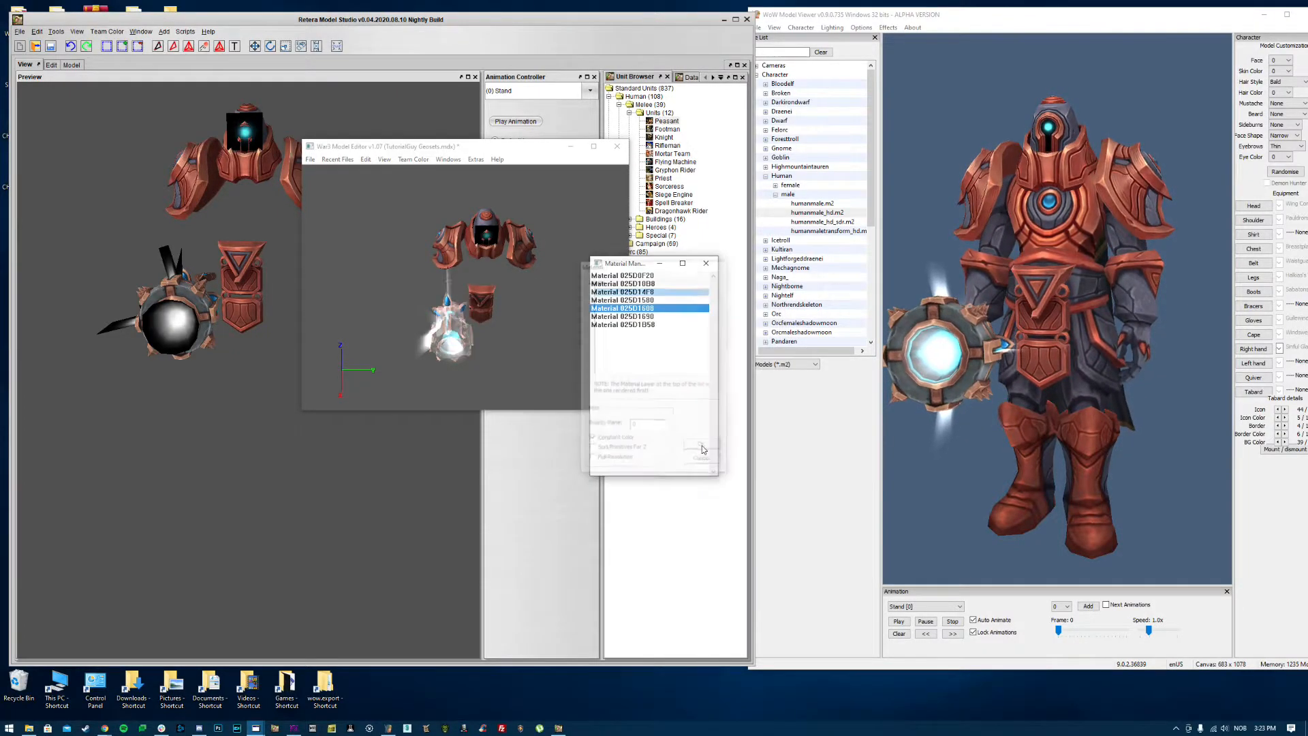
# Step: Set the fifth material's mace layer back to filter mode None
pyautogui.doubleClick(647, 316)
pyautogui.doubleClick(633, 293)
pyautogui.click(651, 431)
pyautogui.click(644, 447)
pyautogui.click(751, 422)
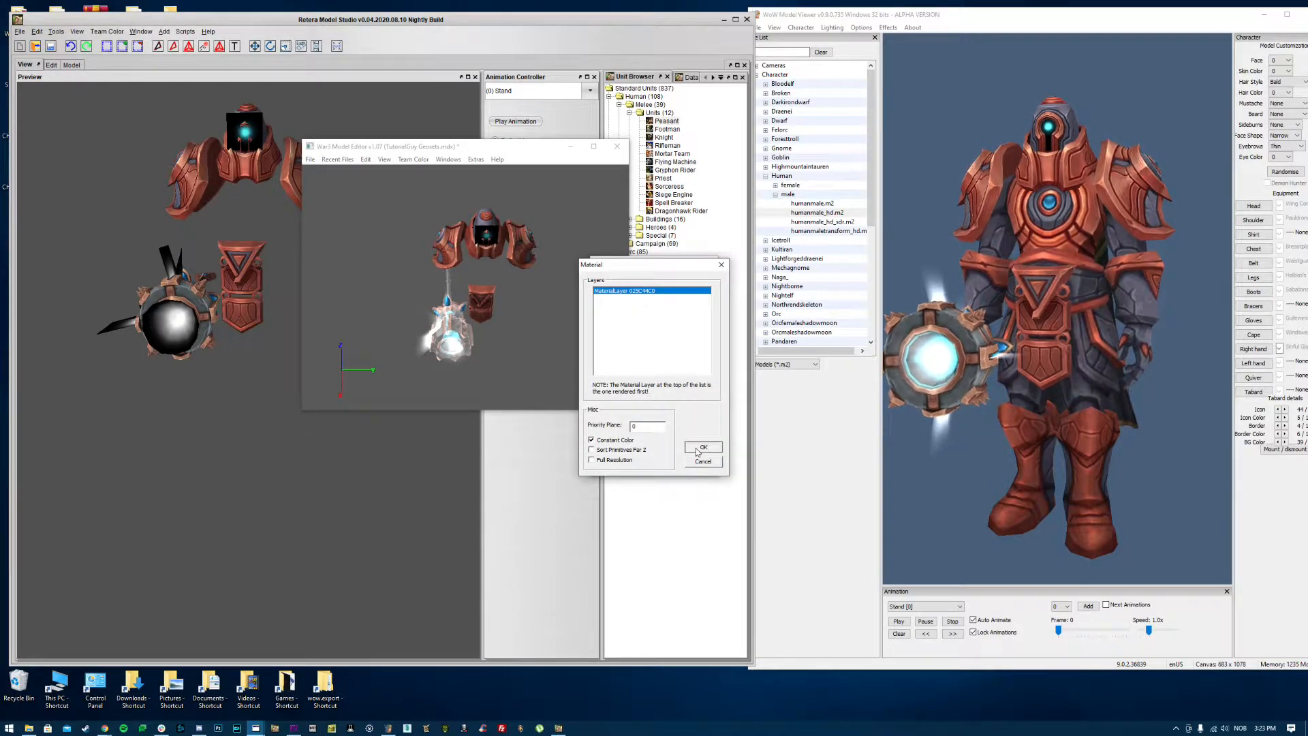
pyautogui.click(702, 447)
# Step: Try the Add Alpha filter mode on the layer of the sixth material, which uses the shoulder texture
pyautogui.doubleClick(637, 324)
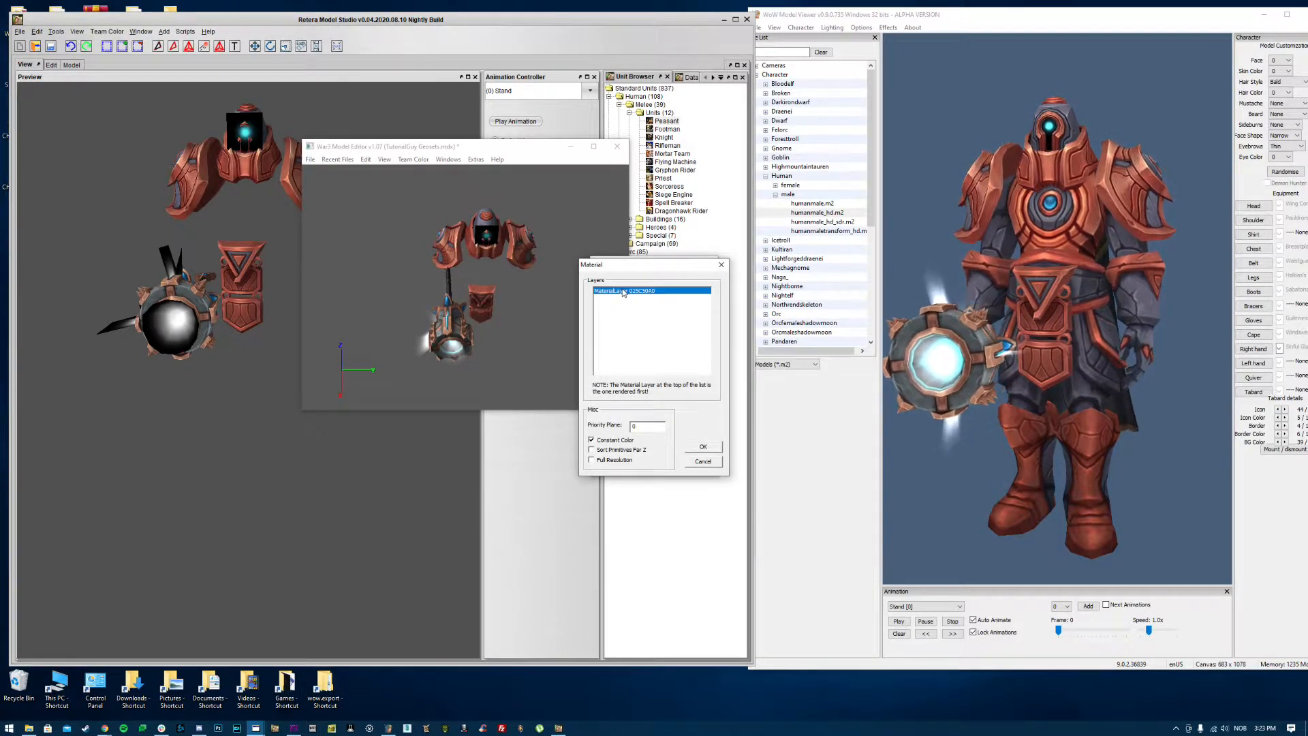
pyautogui.doubleClick(622, 292)
pyautogui.click(651, 432)
pyautogui.click(651, 463)
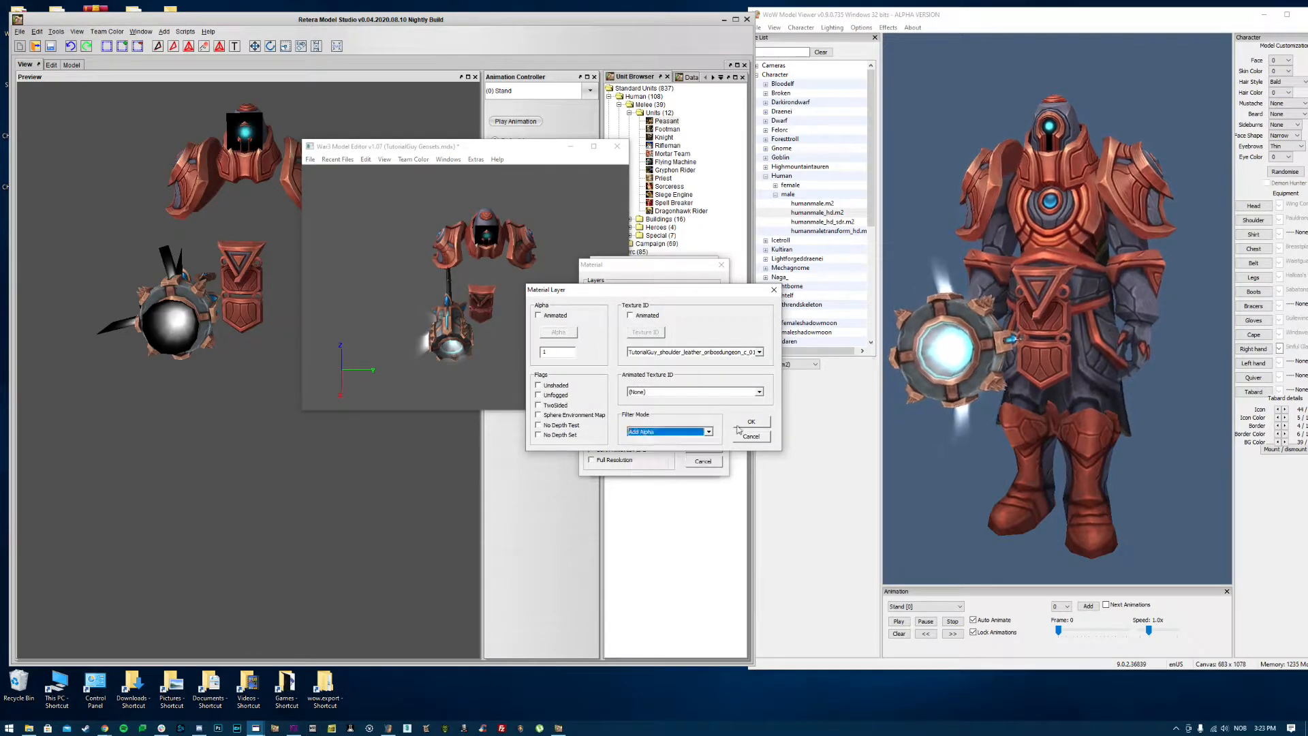
pyautogui.click(750, 422)
pyautogui.click(702, 446)
# Step: Set the sixth material's shoulder layer back to filter mode None
pyautogui.doubleClick(654, 318)
pyautogui.doubleClick(639, 293)
pyautogui.click(668, 432)
pyautogui.click(663, 441)
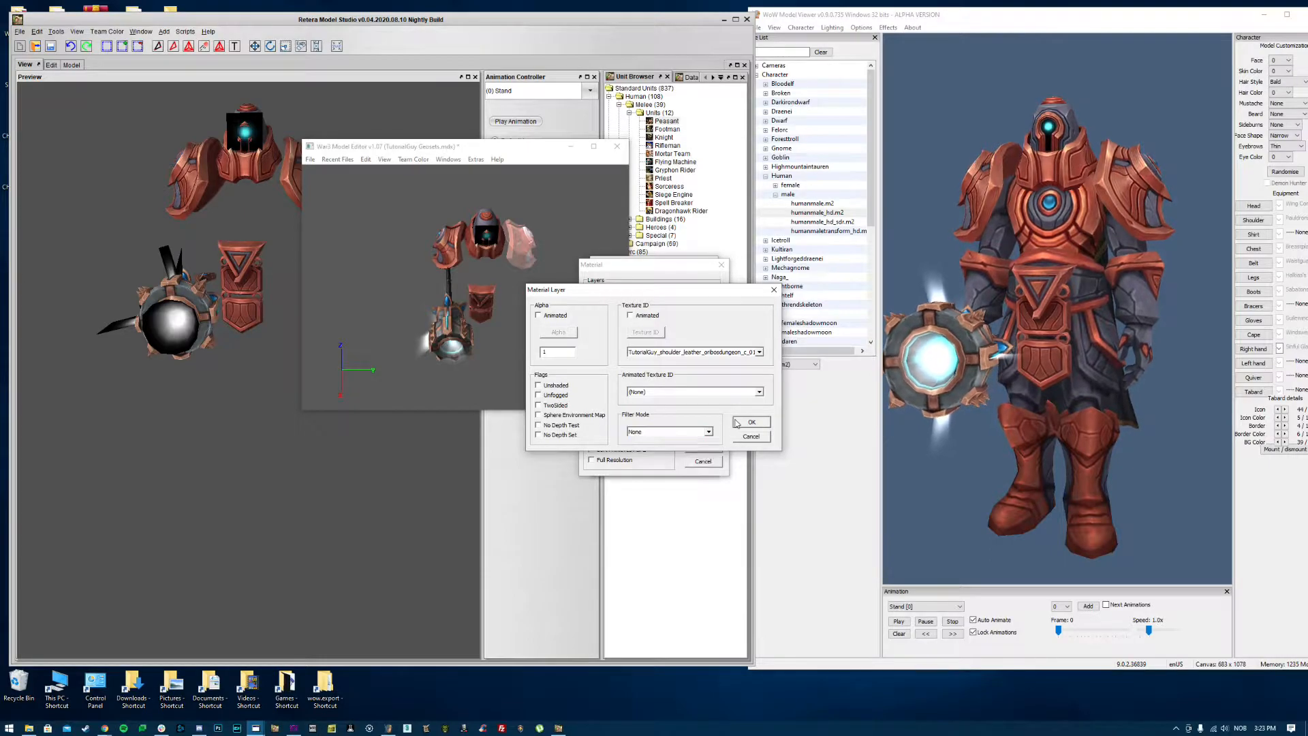
pyautogui.click(750, 422)
pyautogui.click(702, 447)
# Step: Try the Add Alpha filter mode on the layer of the last material, which uses the mace texture
pyautogui.doubleClick(635, 324)
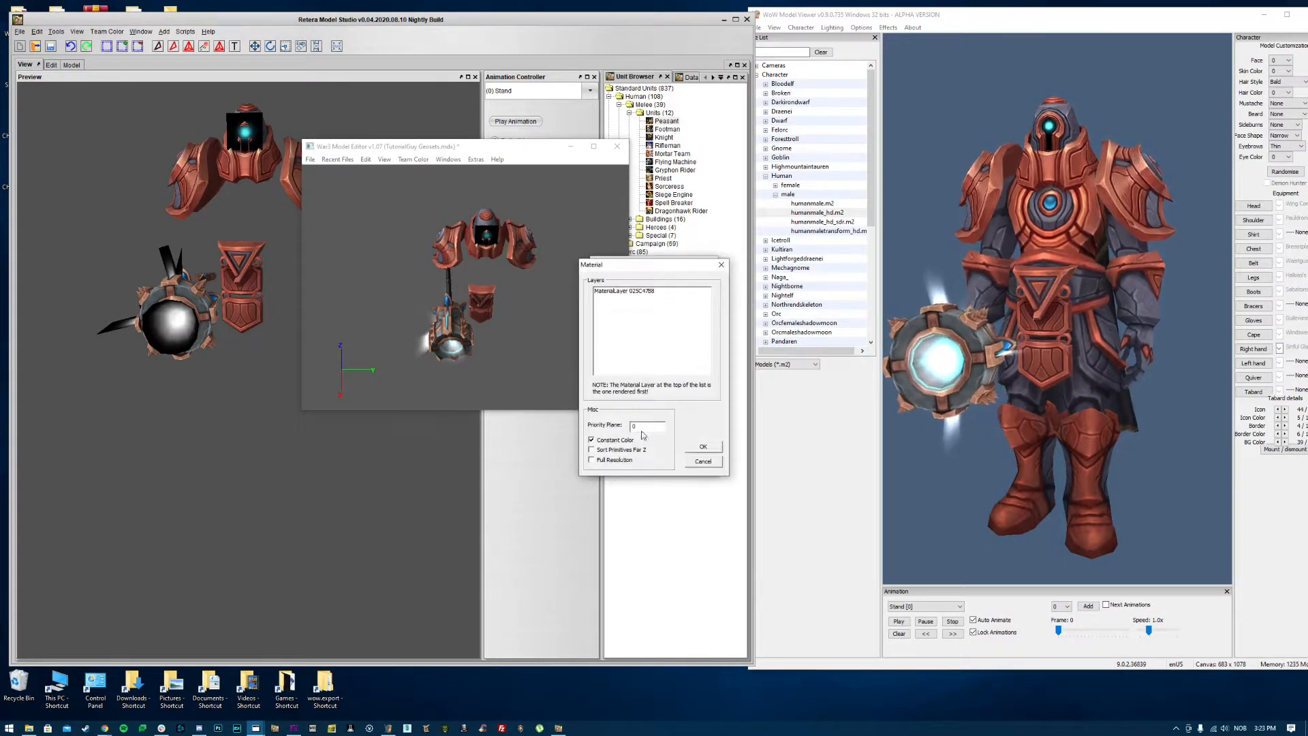
pyautogui.doubleClick(634, 292)
pyautogui.click(709, 432)
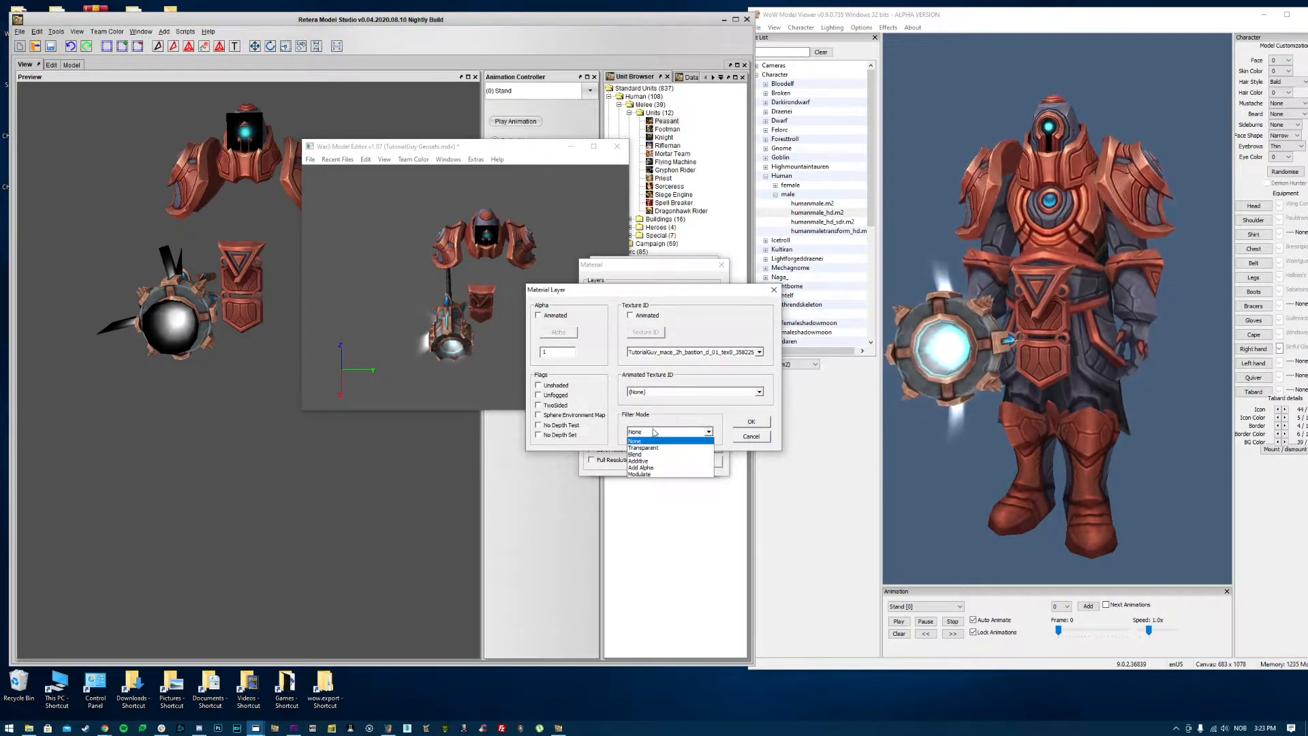
pyautogui.click(650, 469)
pyautogui.click(751, 422)
pyautogui.click(702, 446)
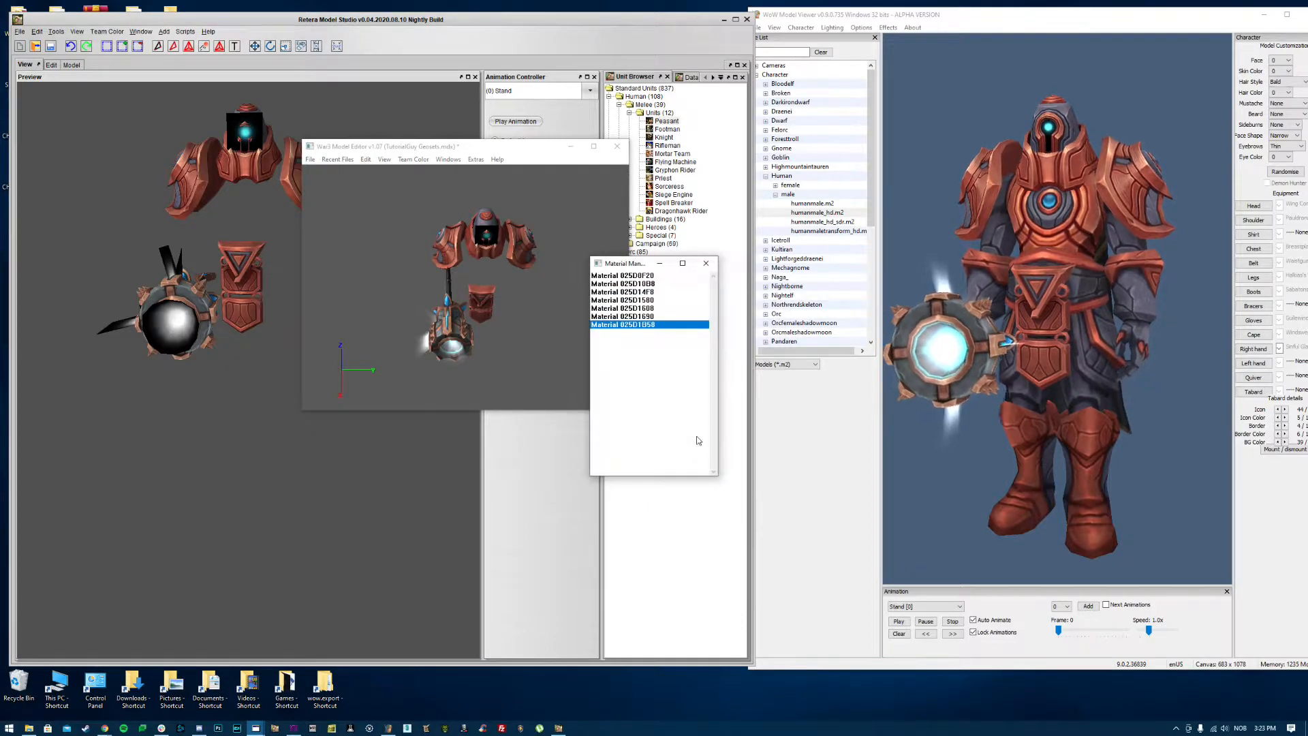
# Step: Set the last material's mace layer back to filter mode None and close the material manager
pyautogui.doubleClick(644, 325)
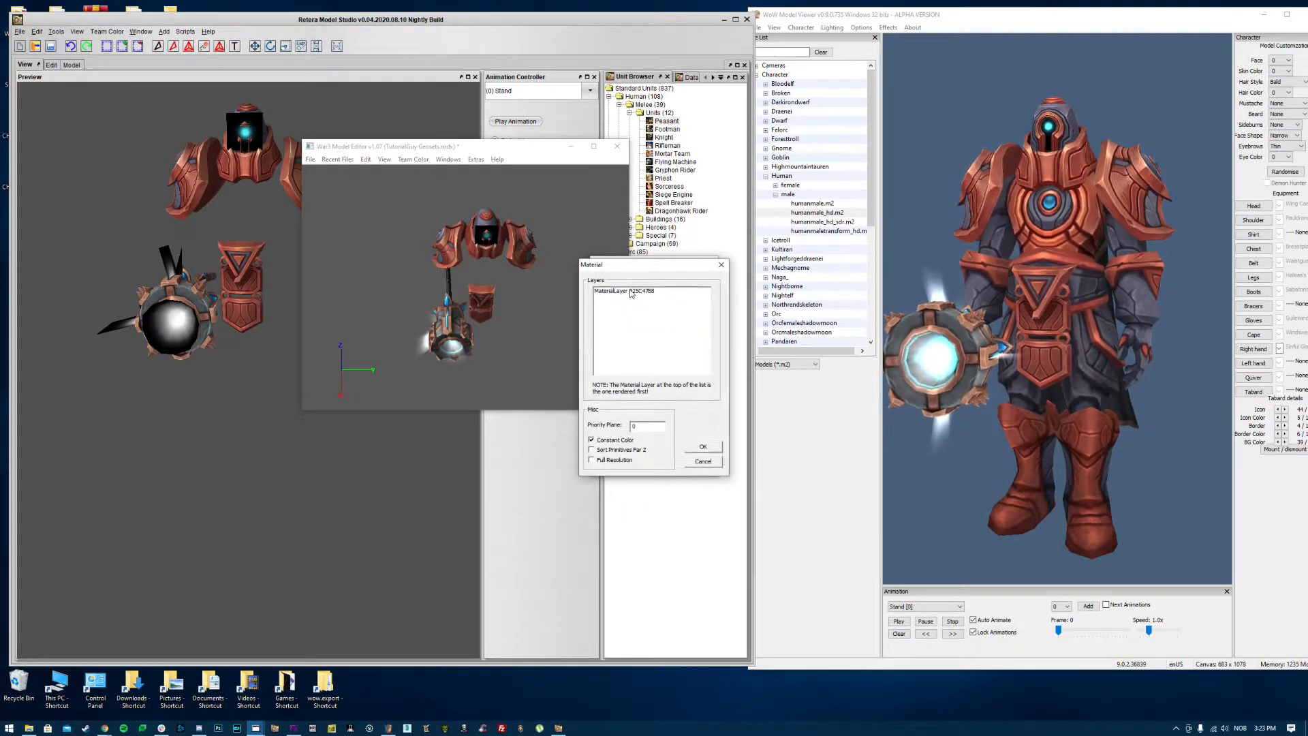
pyautogui.doubleClick(633, 293)
pyautogui.click(645, 432)
pyautogui.click(644, 447)
pyautogui.click(751, 422)
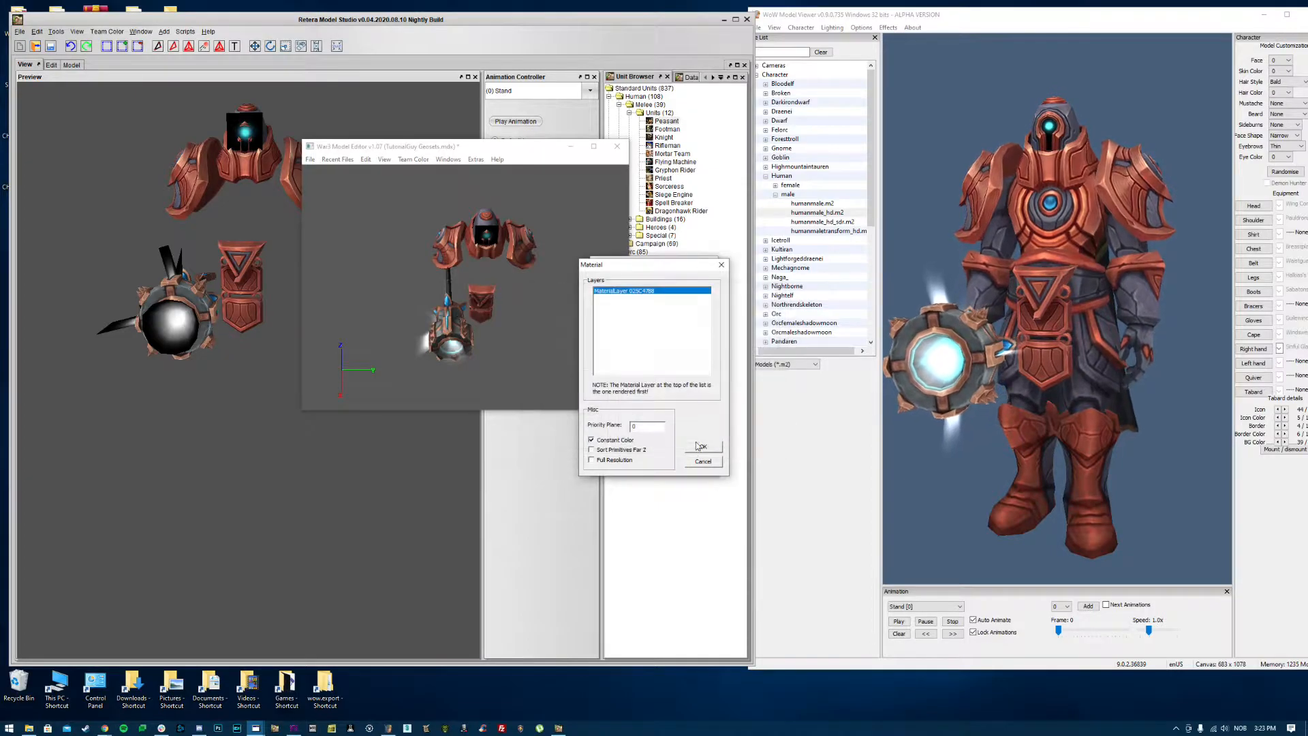
pyautogui.click(695, 453)
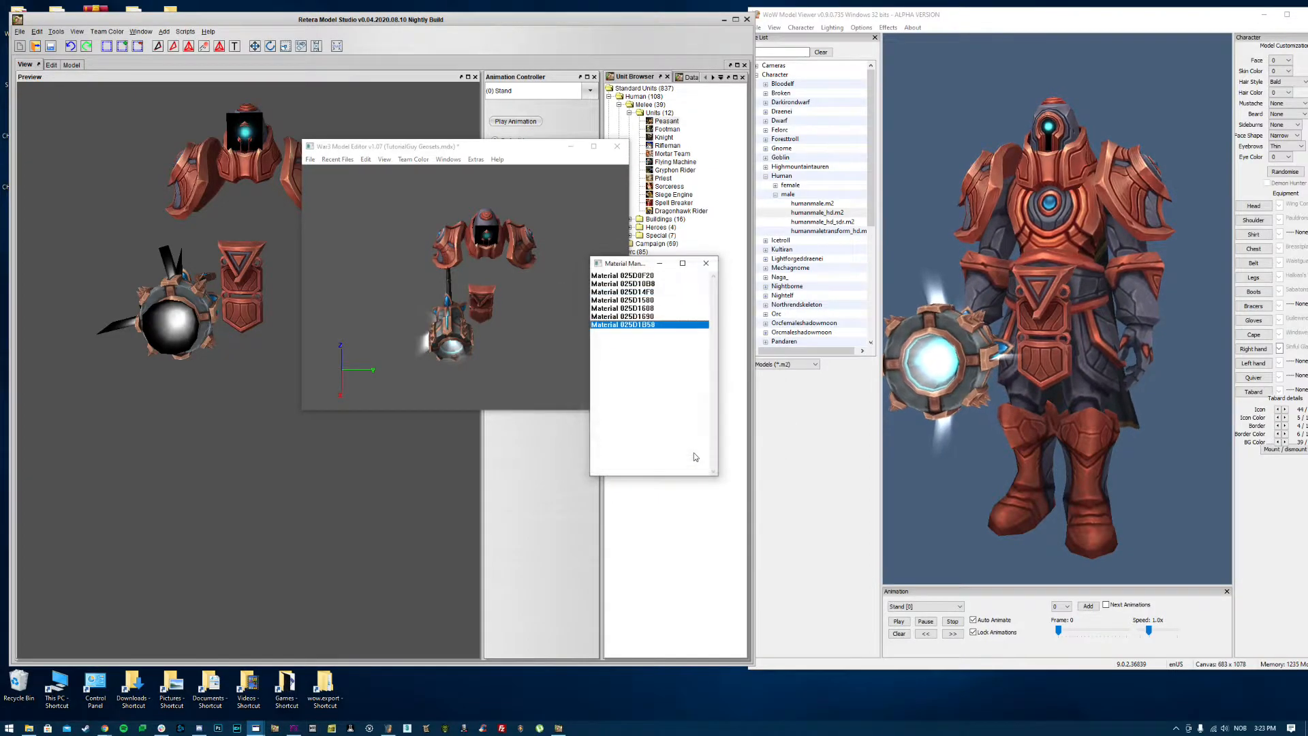
pyautogui.click(704, 264)
# Step: Save the armour model as a new file named TutorialGuy Geosets Fixed Materials.mdx in the WoW Base Model Tutorial folder
pyautogui.moveTo(485, 257); pyautogui.dragTo(592, 274)
pyautogui.scroll(3, 522, 249)
pyautogui.moveTo(490, 237); pyautogui.dragTo(537, 278)
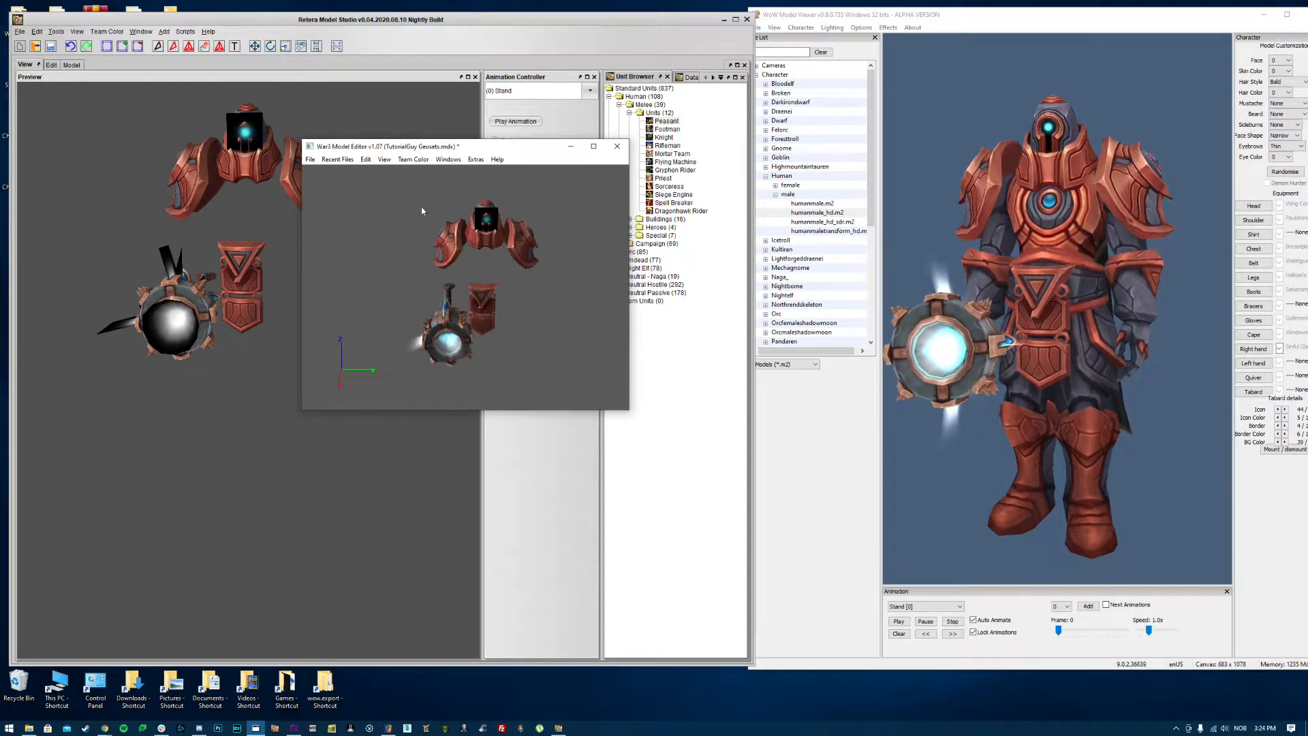
pyautogui.click(310, 160)
pyautogui.click(334, 213)
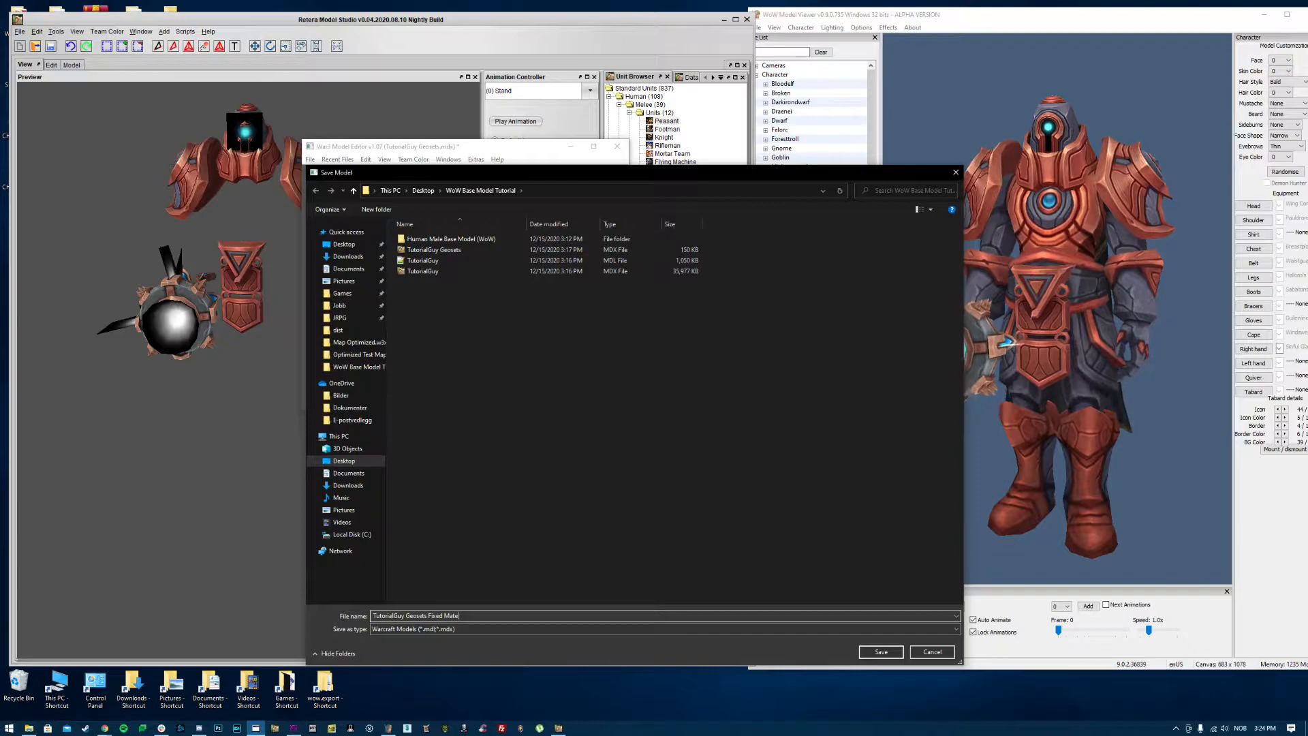
pyautogui.write('Fixed Materials.mdx')
pyautogui.press('Return')
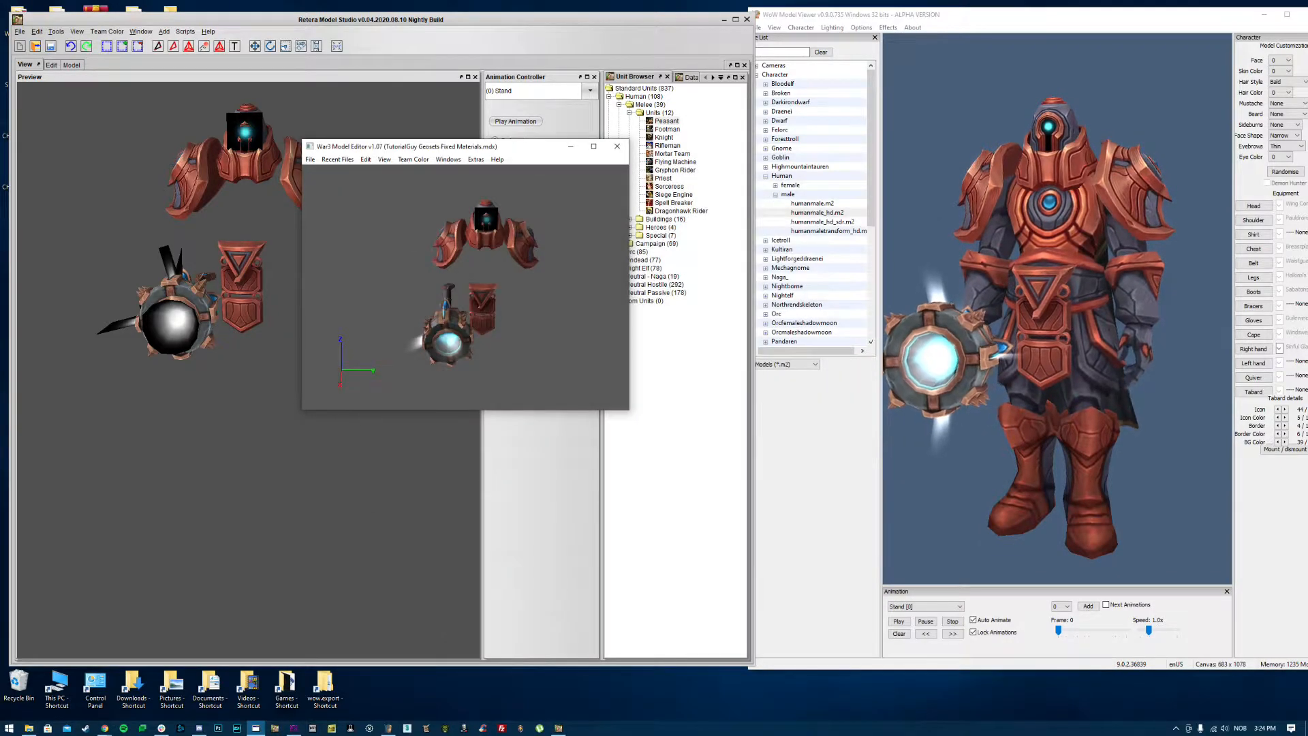
# Step: Switch to Retera Model Studio and open the body model TutorialGuy.mdx from the WoW Base Model Tutorial folder
pyautogui.click(20, 32)
pyautogui.click(37, 57)
pyautogui.click(327, 362)
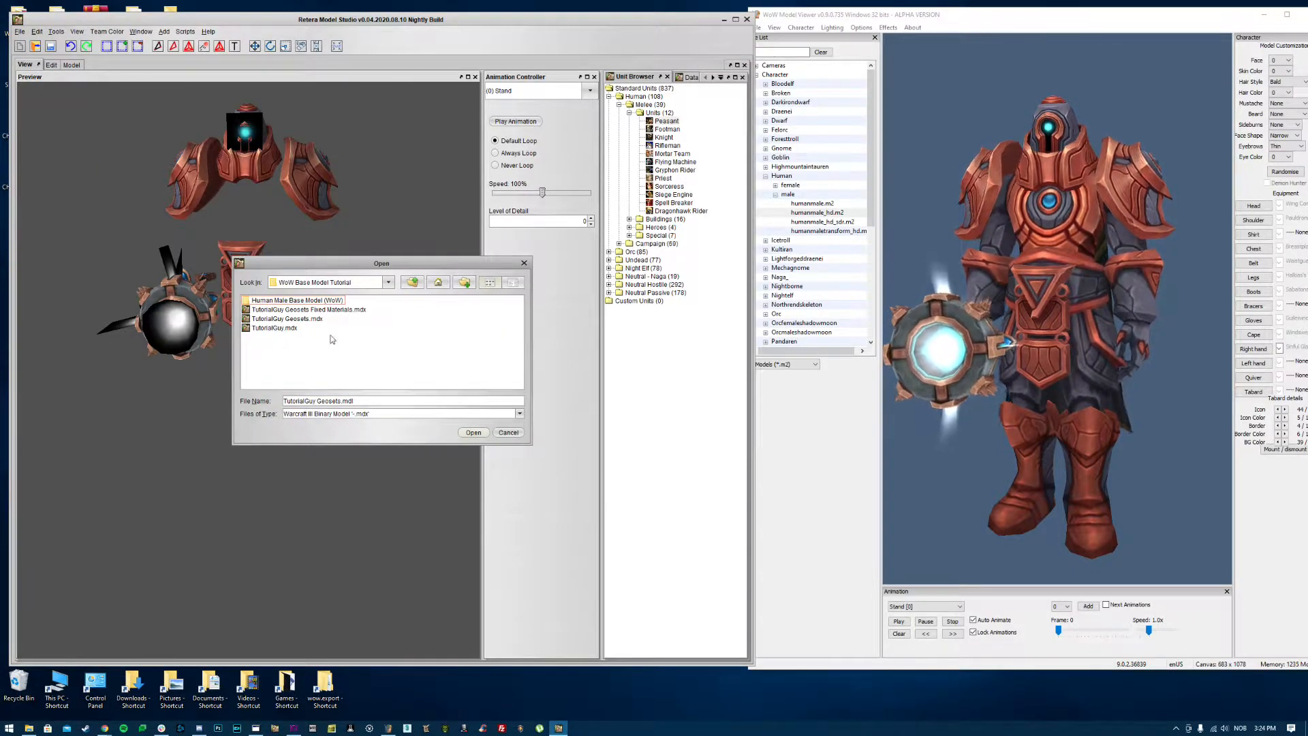
pyautogui.doubleClick(276, 330)
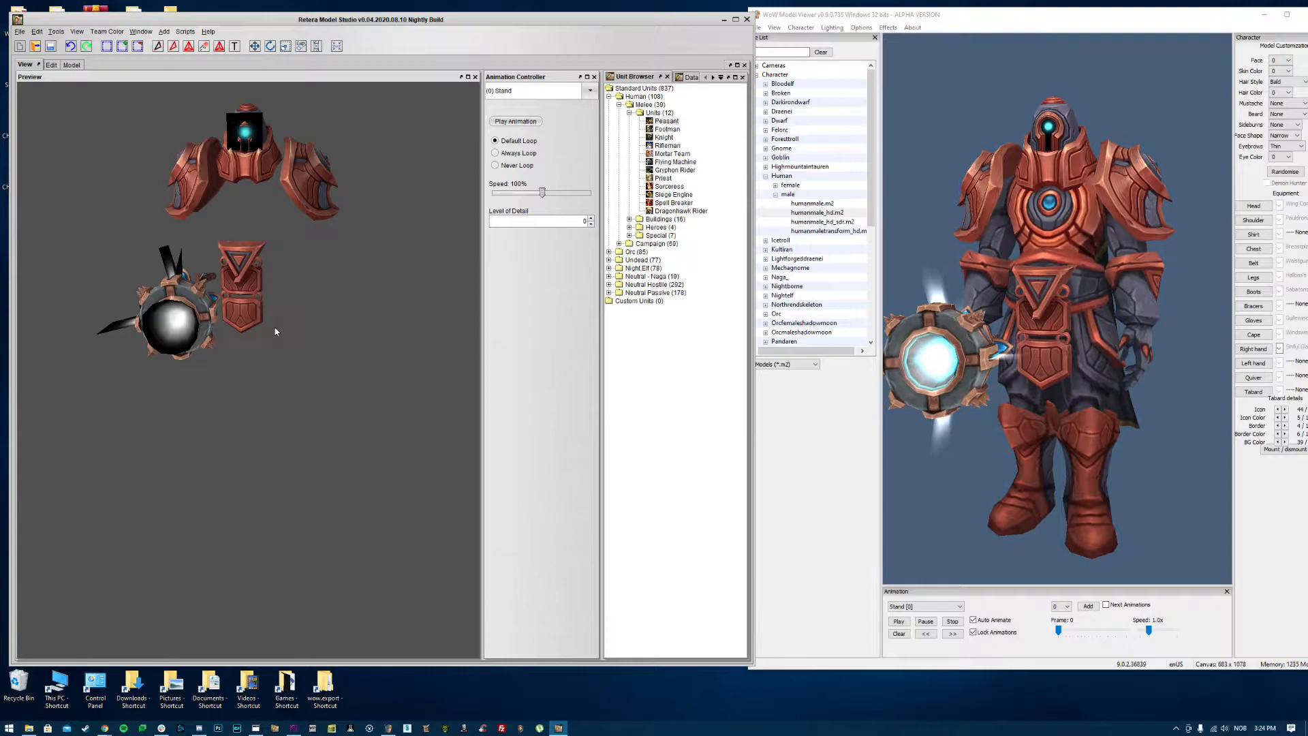
pyautogui.moveTo(324, 362); pyautogui.dragTo(199, 362)
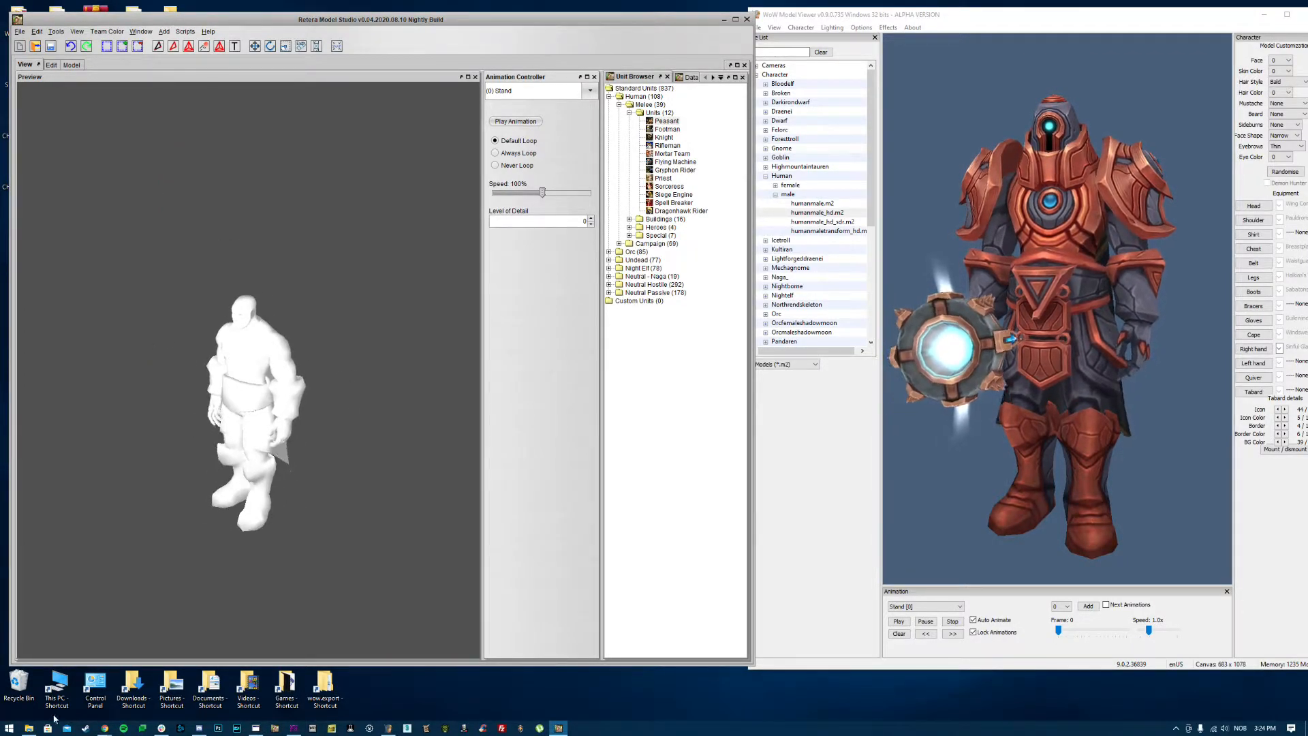
# Step: Open the desktop's WoW Base Model Tutorial folder in File Explorer and delete all the TutorialGuy PNG textures
pyautogui.click(28, 728)
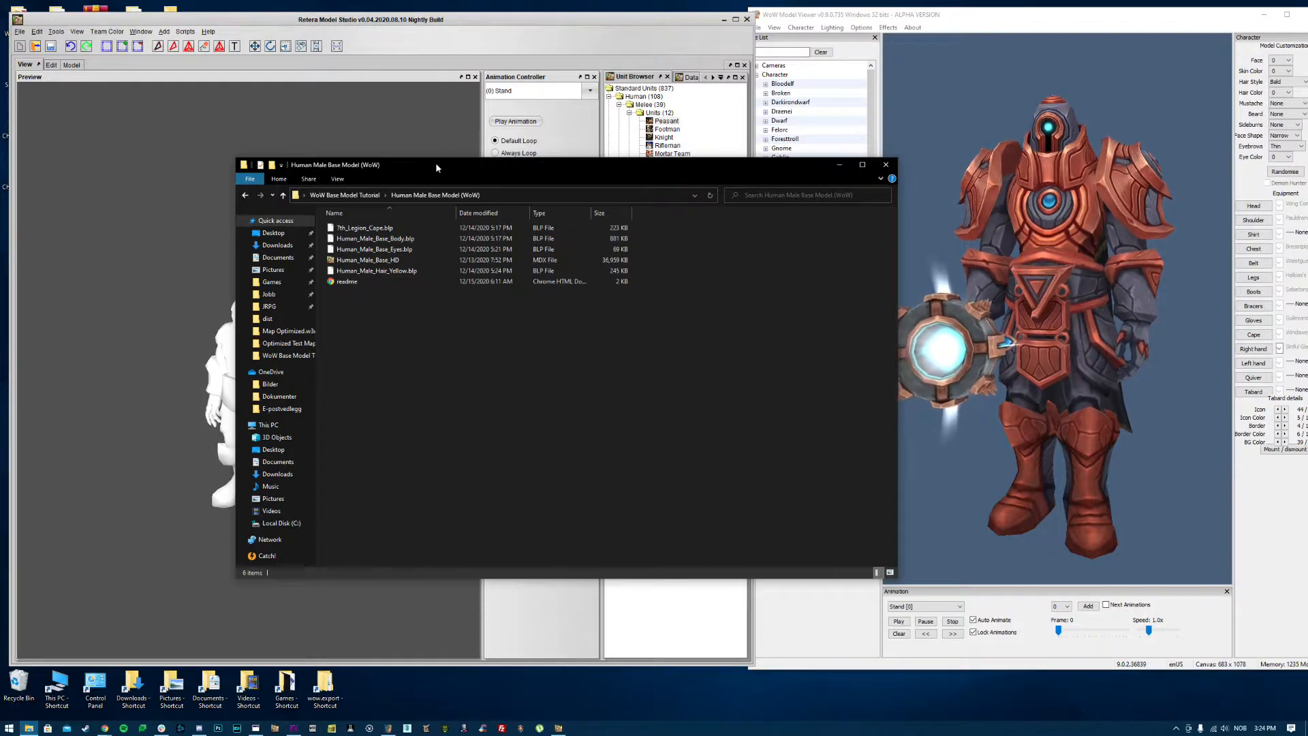
pyautogui.moveTo(436, 162); pyautogui.dragTo(687, 153)
pyautogui.click(523, 224)
pyautogui.scroll(5, 860, 401)
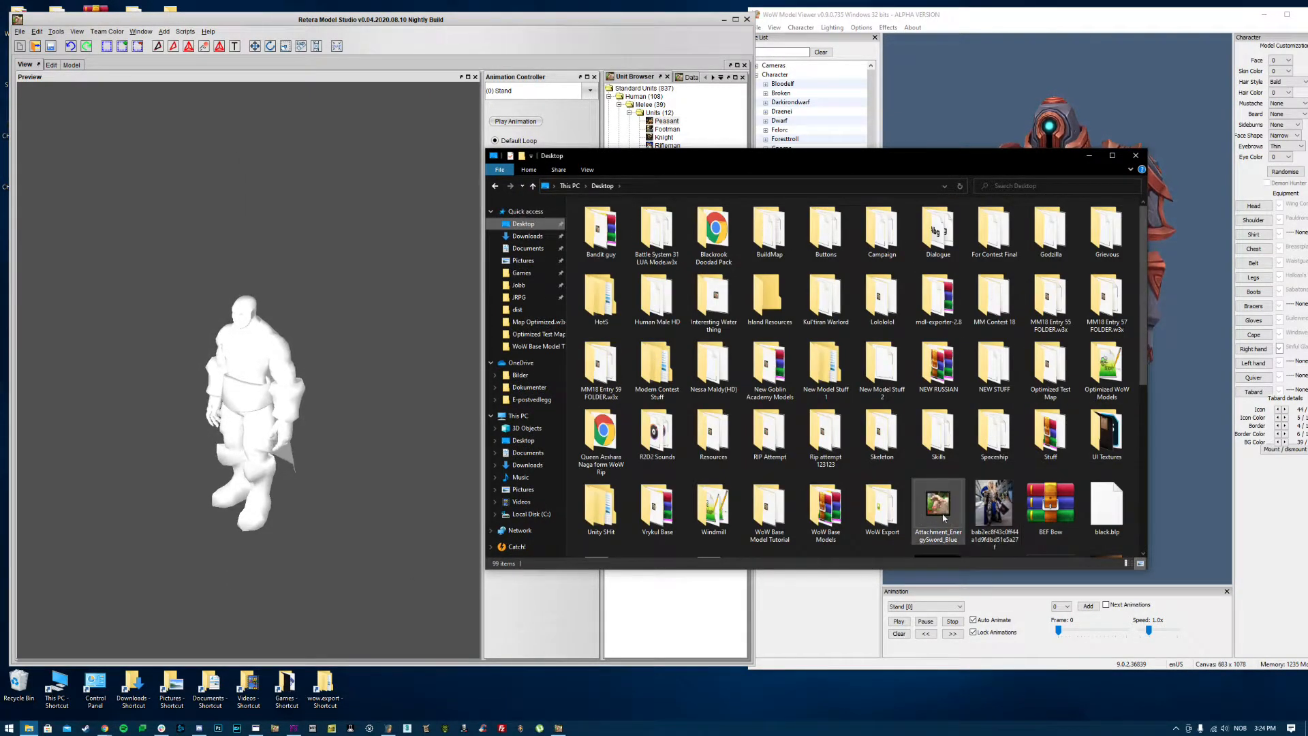
pyautogui.doubleClick(769, 512)
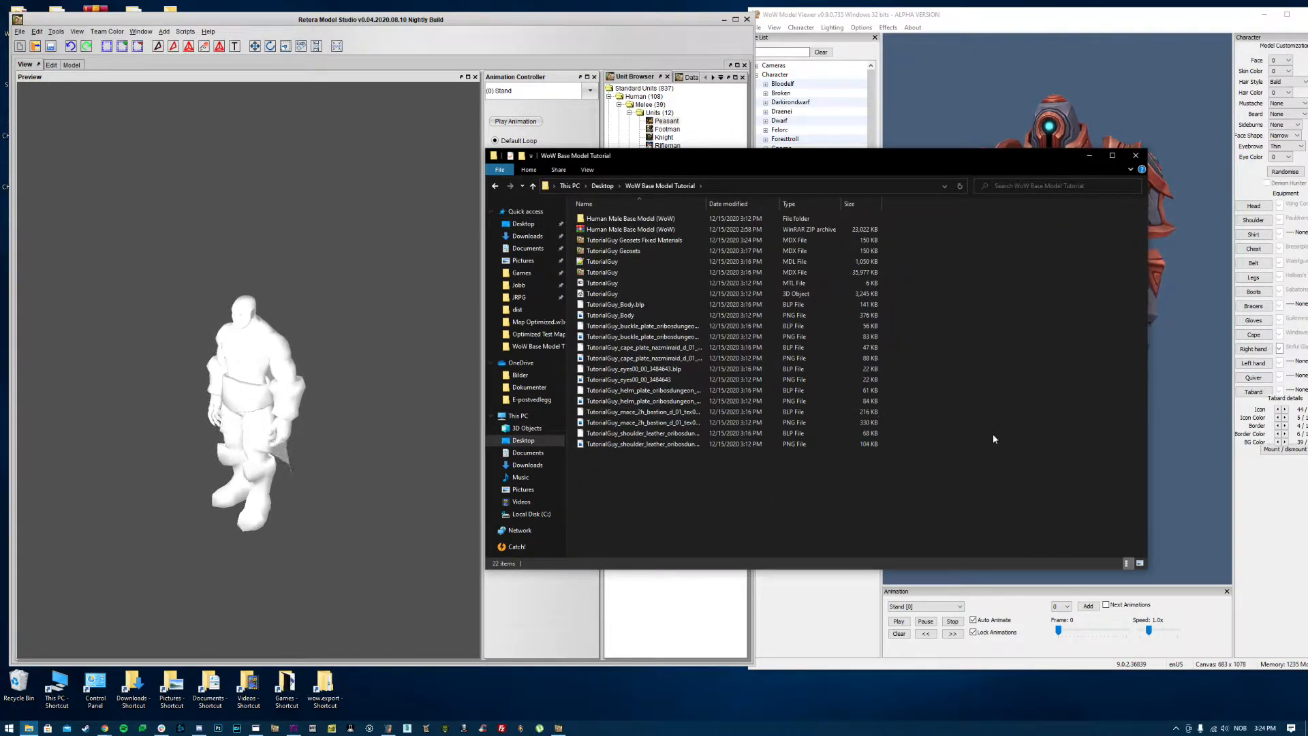
pyautogui.click(792, 204)
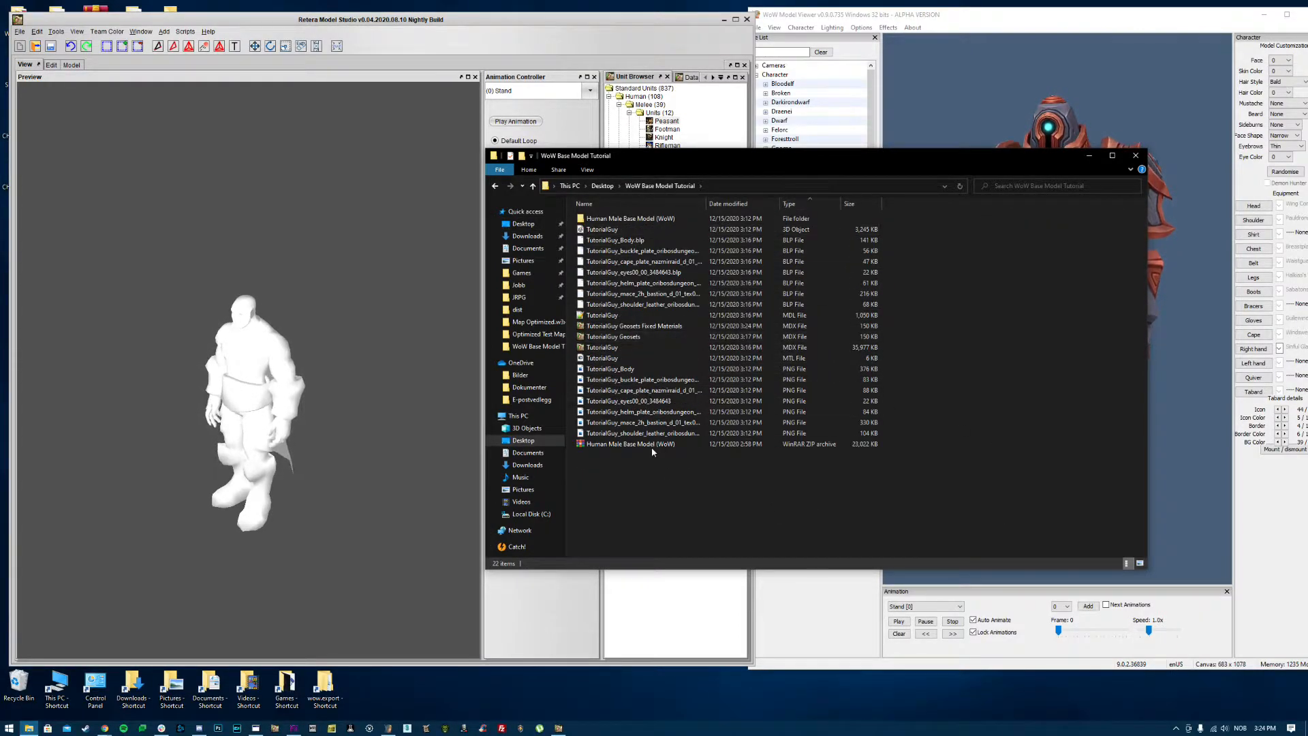
pyautogui.click(621, 433)
pyautogui.keyDown('shift'); pyautogui.click(596, 369); pyautogui.keyUp('shift')
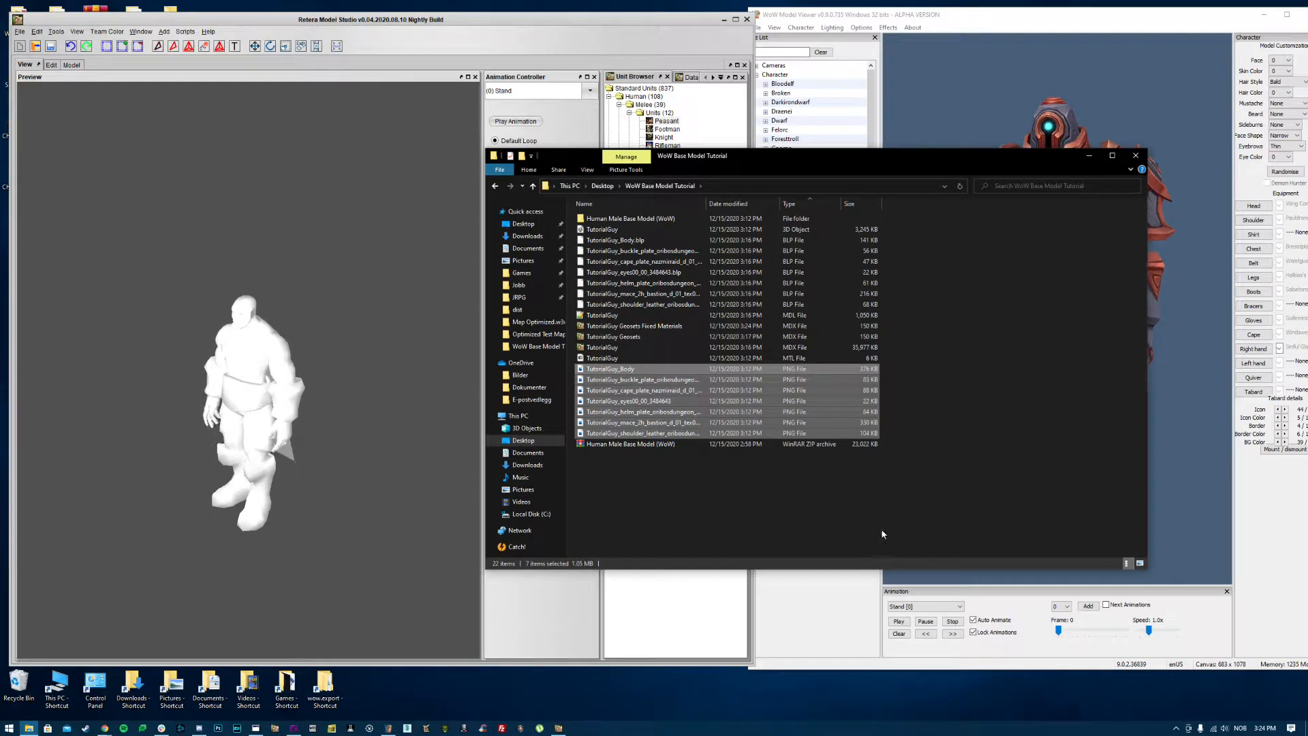
pyautogui.press('Delete')
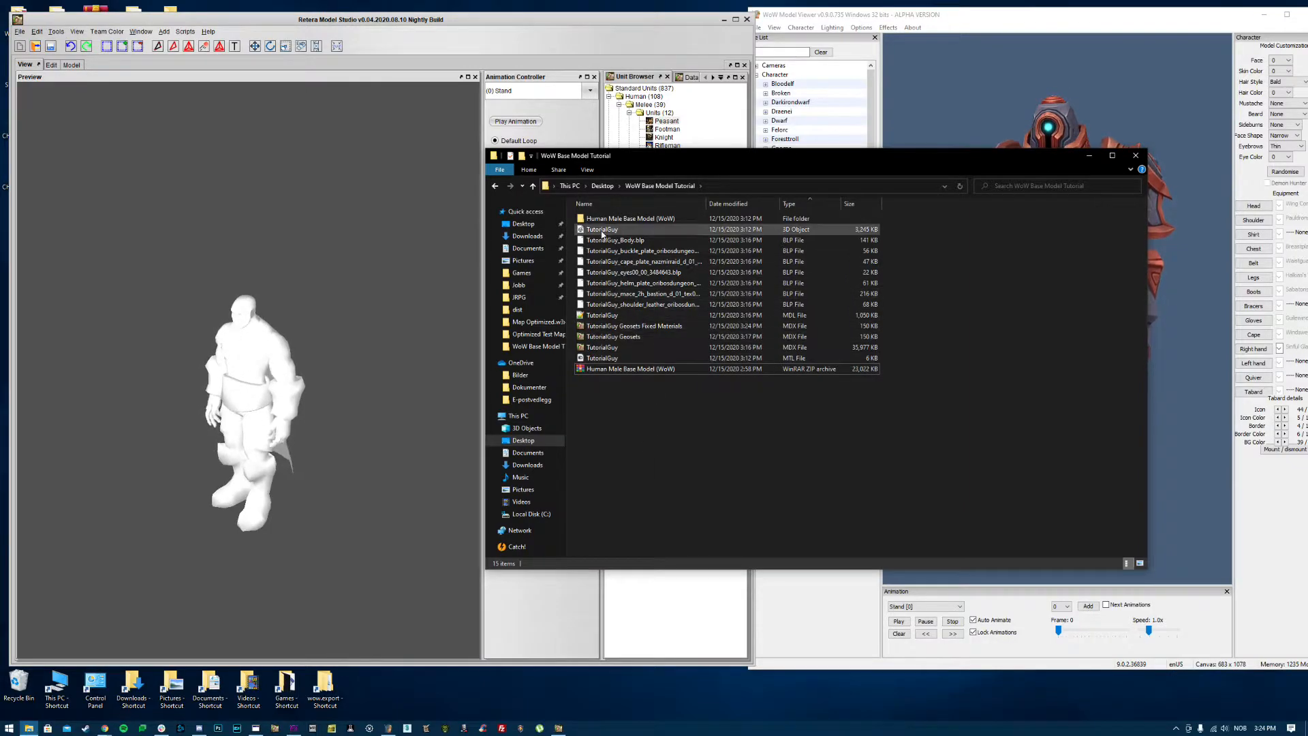
# Step: Delete the TutorialGuy 3D Object, MDL and MTL files, keeping the BLP textures and MDX models
pyautogui.click(602, 230)
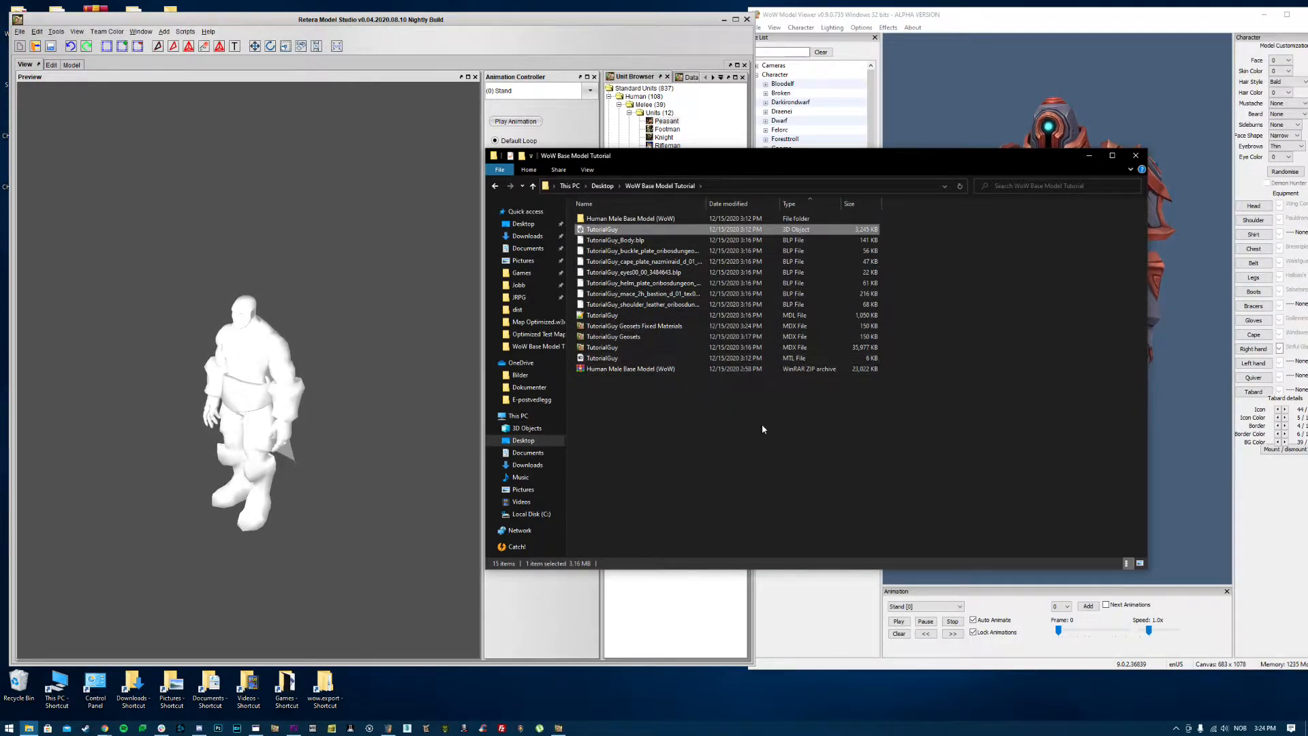
pyautogui.press('Delete')
pyautogui.click(603, 304)
pyautogui.keyDown('ctrl'); pyautogui.click(603, 347); pyautogui.keyUp('ctrl')
pyautogui.press('Delete')
pyautogui.click(617, 229)
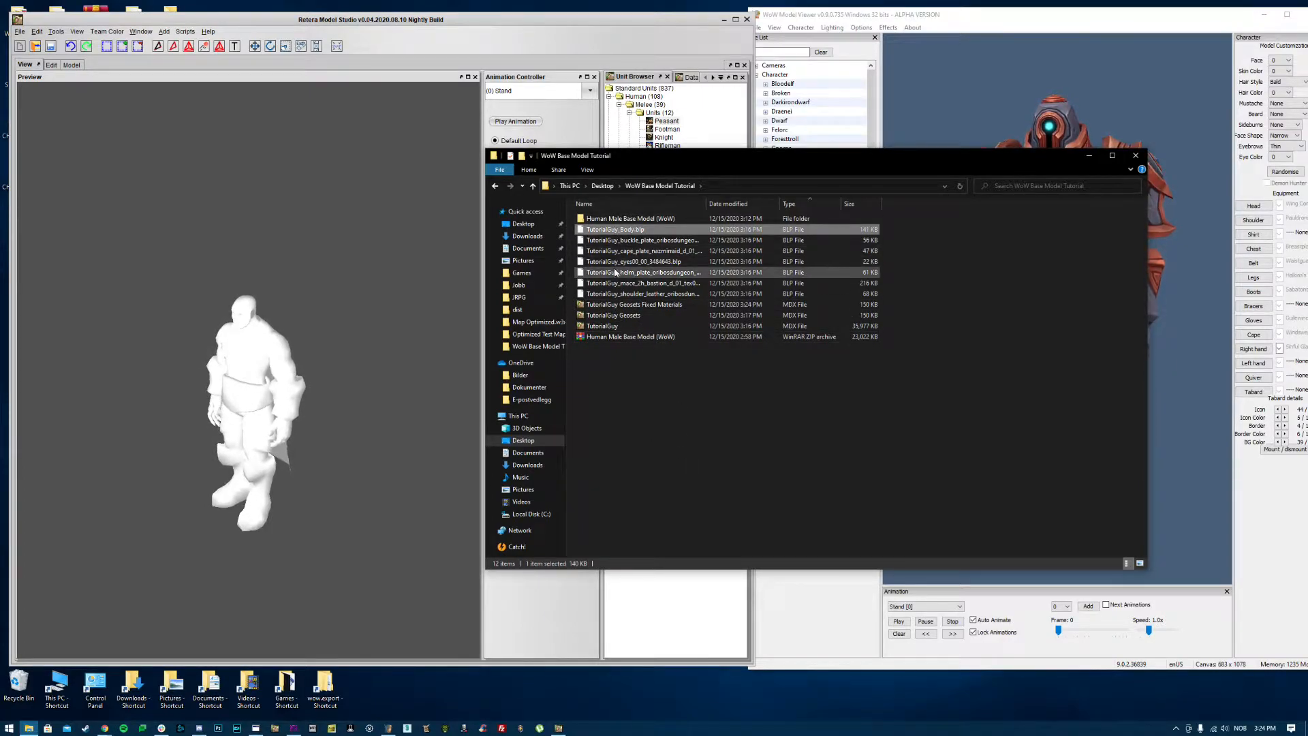
pyautogui.keyDown('shift'); pyautogui.click(628, 293); pyautogui.keyUp('shift')
pyautogui.click(675, 447)
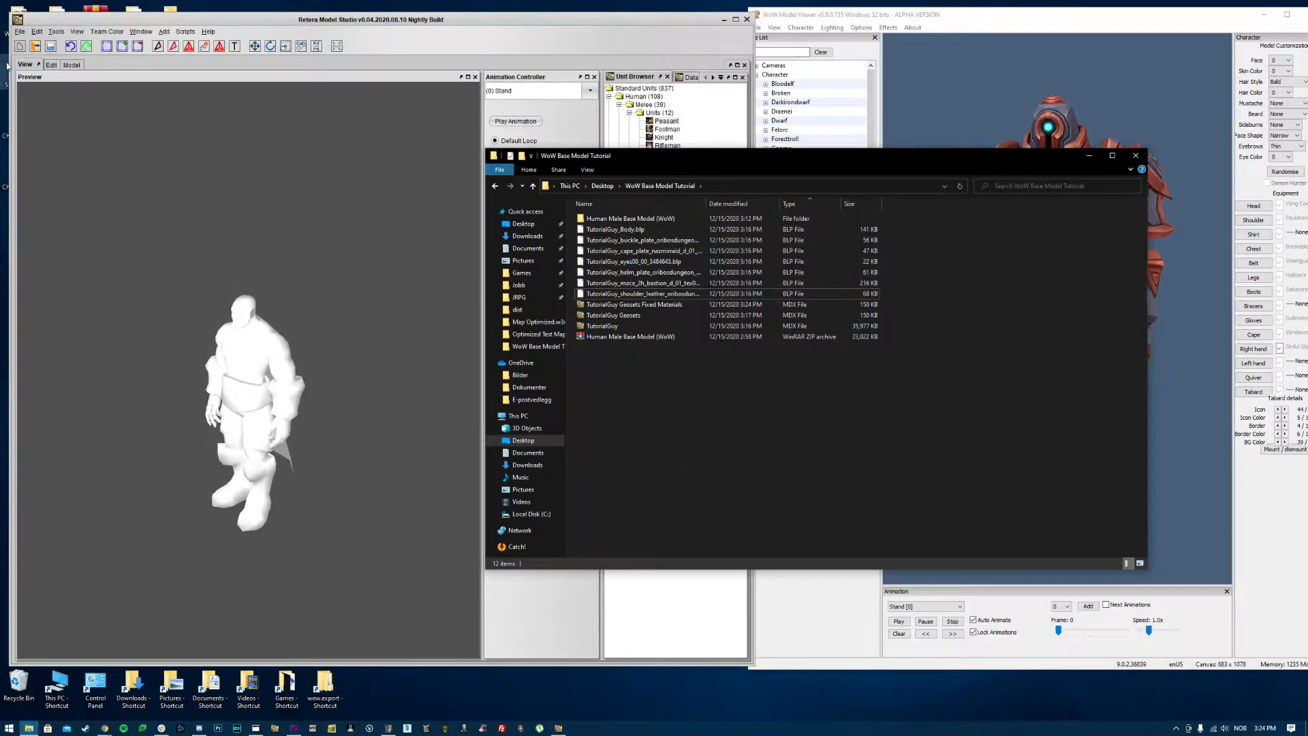
# Step: Change the path of the Human_Male_Base_Body.blp texture to TutorialGuy_Body.blp, copying the name from the texture file
pyautogui.click(55, 31)
pyautogui.click(81, 92)
pyautogui.moveTo(529, 203); pyautogui.dragTo(251, 166)
pyautogui.click(652, 206)
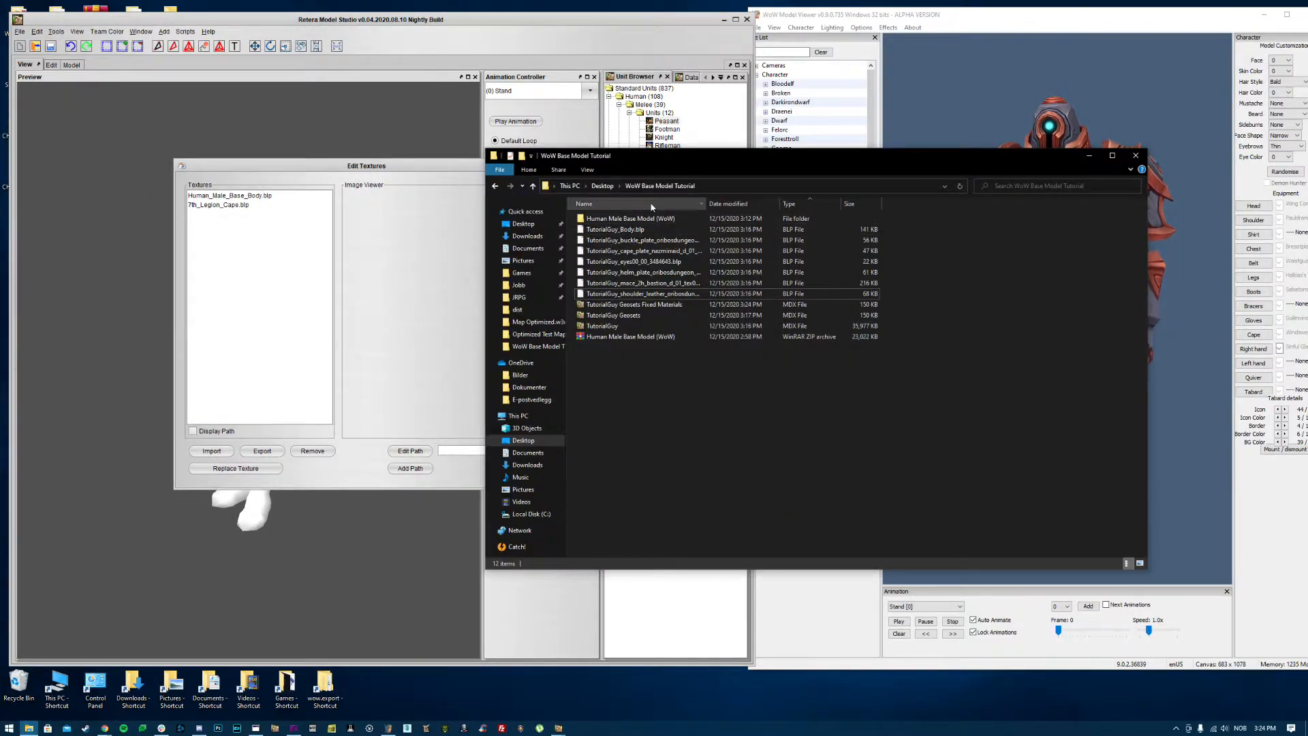
pyautogui.click(622, 232)
pyautogui.click(652, 232)
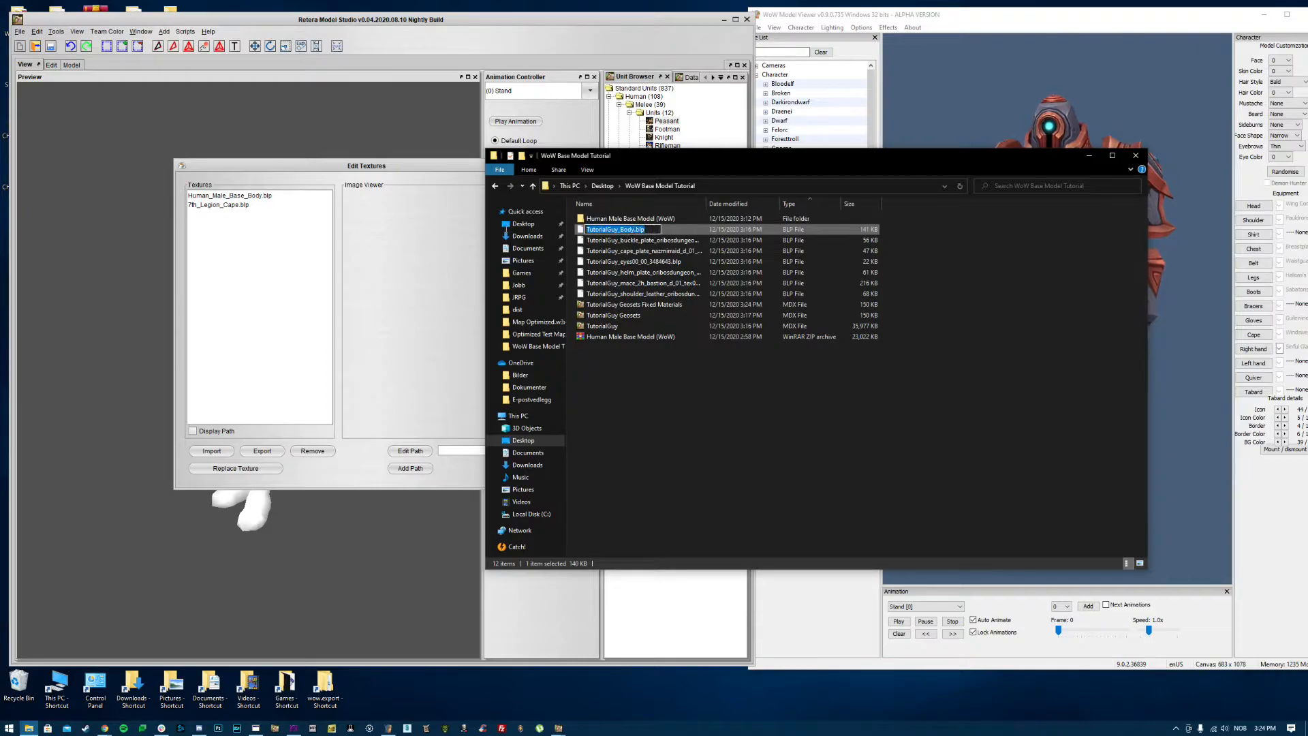
pyautogui.click(273, 195)
pyautogui.moveTo(416, 165); pyautogui.dragTo(697, 149)
pyautogui.moveTo(811, 435); pyautogui.dragTo(666, 430)
pyautogui.write('TutorialGuy_Body.blp')
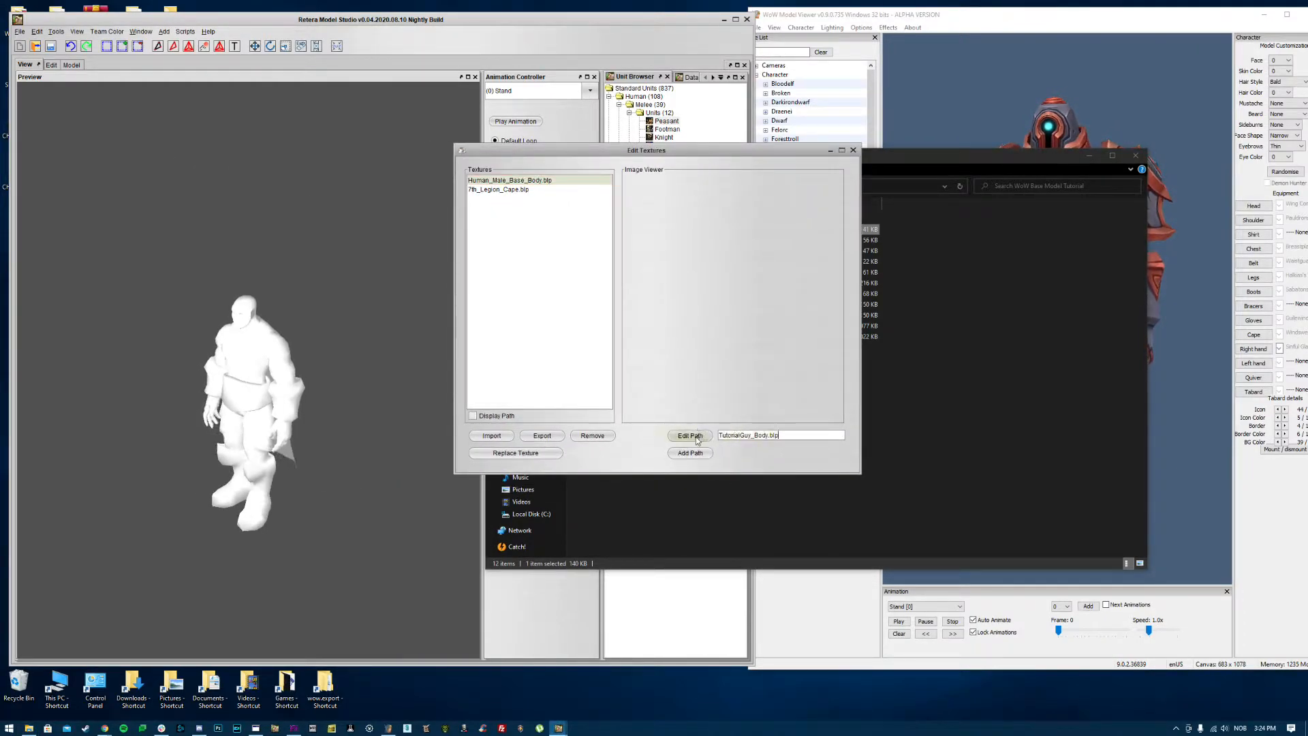
pyautogui.click(691, 436)
# Step: Change the path of the 7th_Legion_Cape.blp texture to TutorialGuy_cape_plate_nazmirraid_d_01_red.blp, copying the name from the texture file
pyautogui.click(987, 256)
pyautogui.click(647, 250)
pyautogui.click(648, 251)
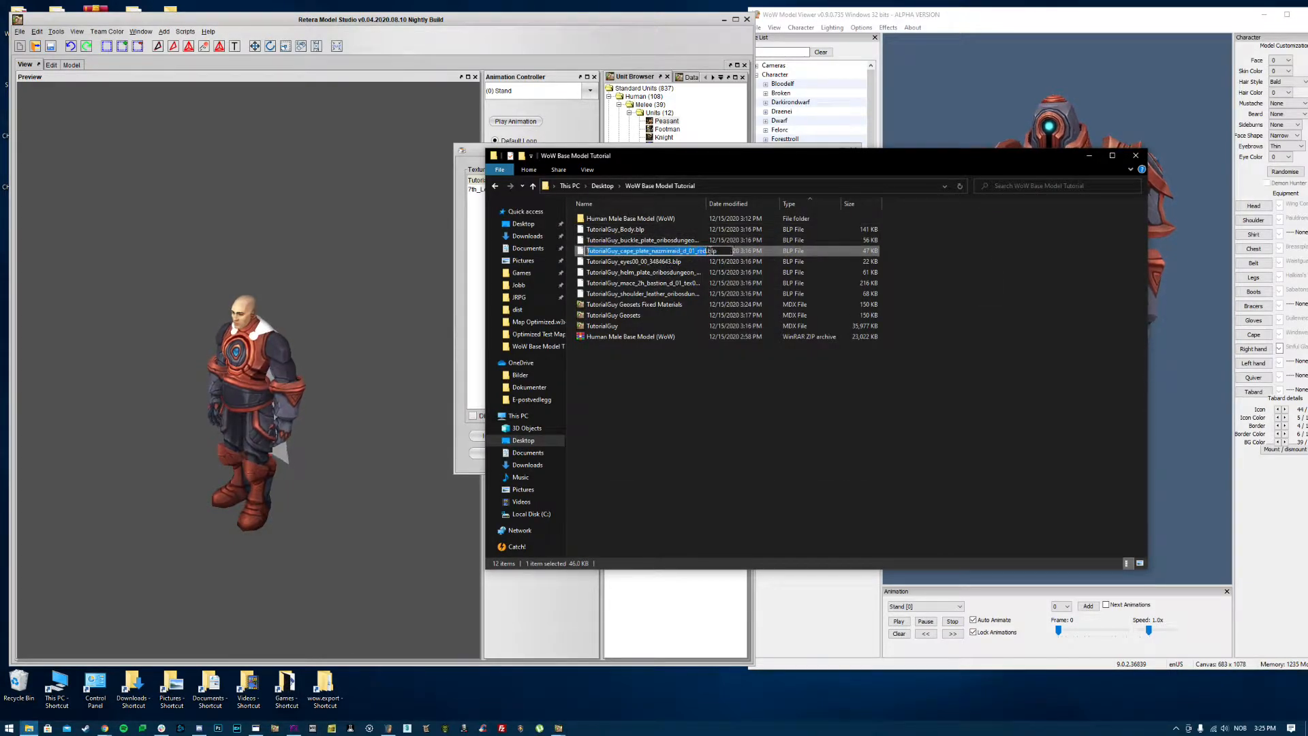
pyautogui.click(477, 189)
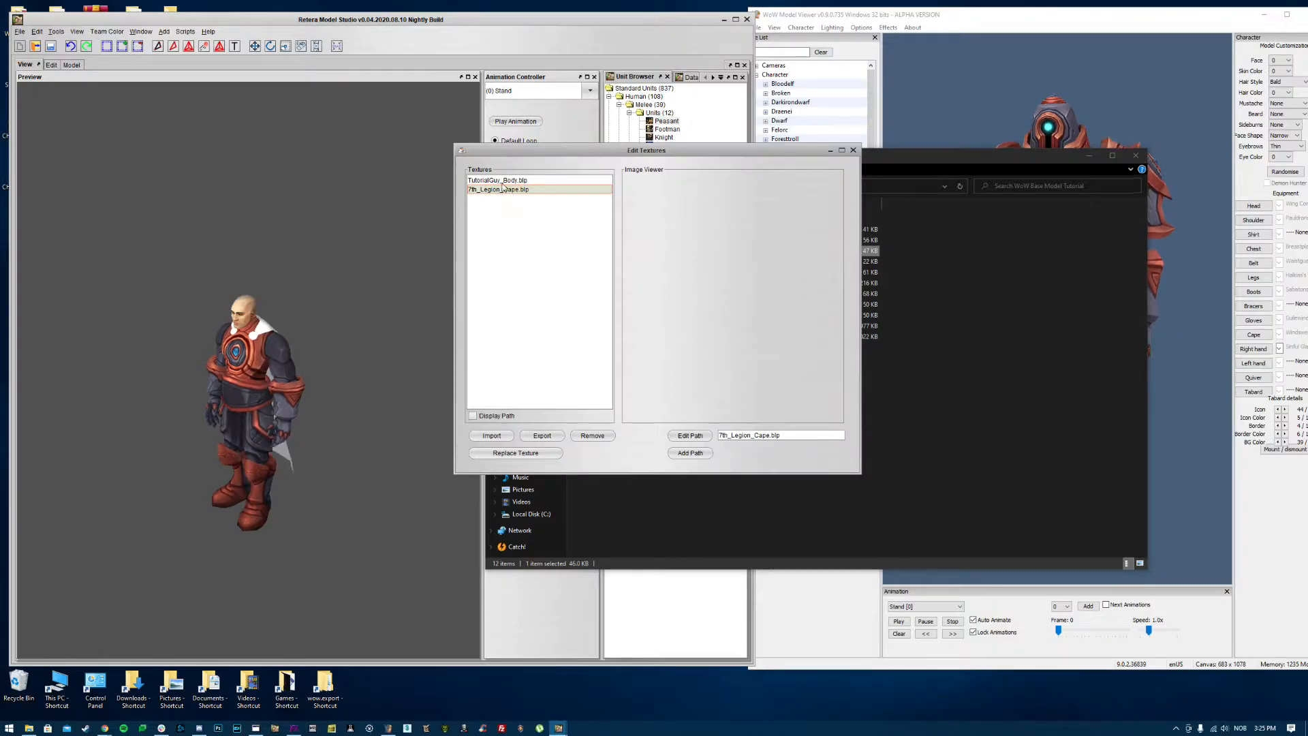
pyautogui.moveTo(782, 435); pyautogui.dragTo(710, 434)
pyautogui.write('TutorialGuy_cape_plate_nazmirraid_d_01_red.blp')
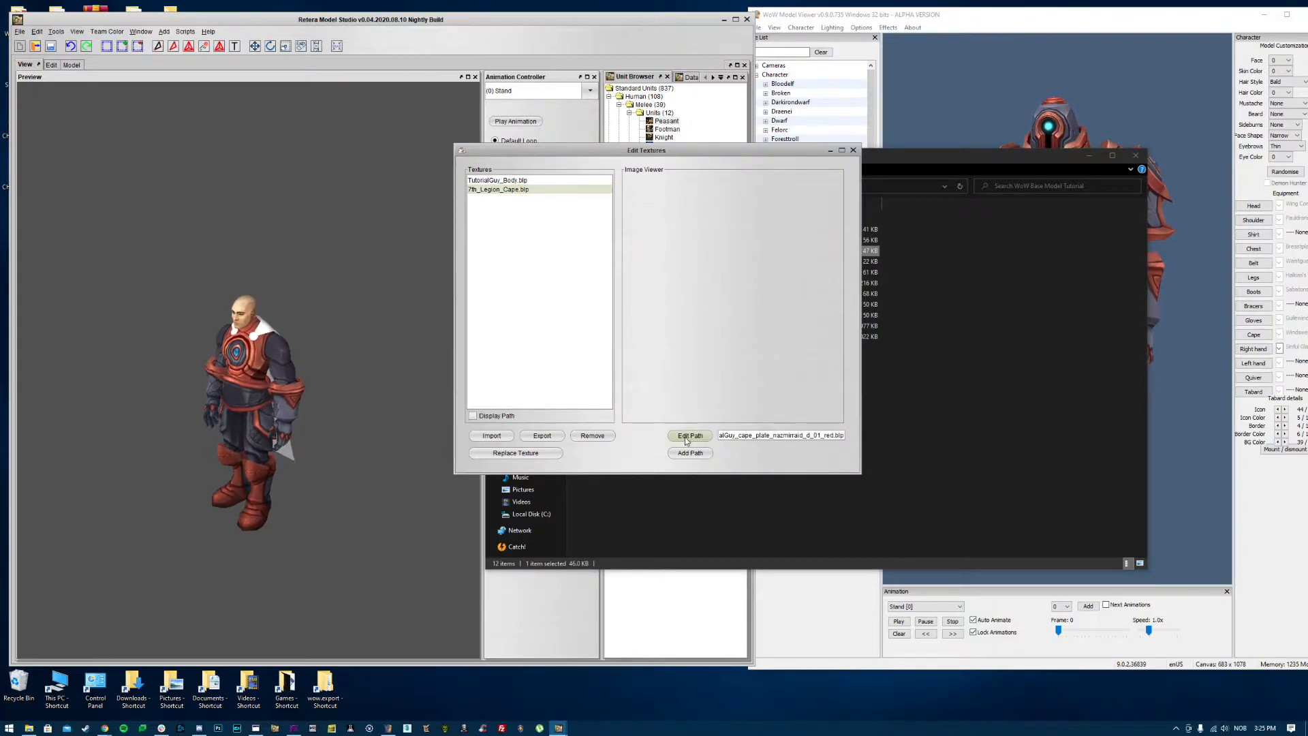
pyautogui.click(685, 440)
# Step: Examine the retextured body and cape from front and back and compare them with the character in WoW Model Viewer
pyautogui.moveTo(271, 351); pyautogui.dragTo(251, 306)
pyautogui.scroll(2, 260, 360)
pyautogui.scroll(2, 320, 406)
pyautogui.scroll(-2, 284, 340)
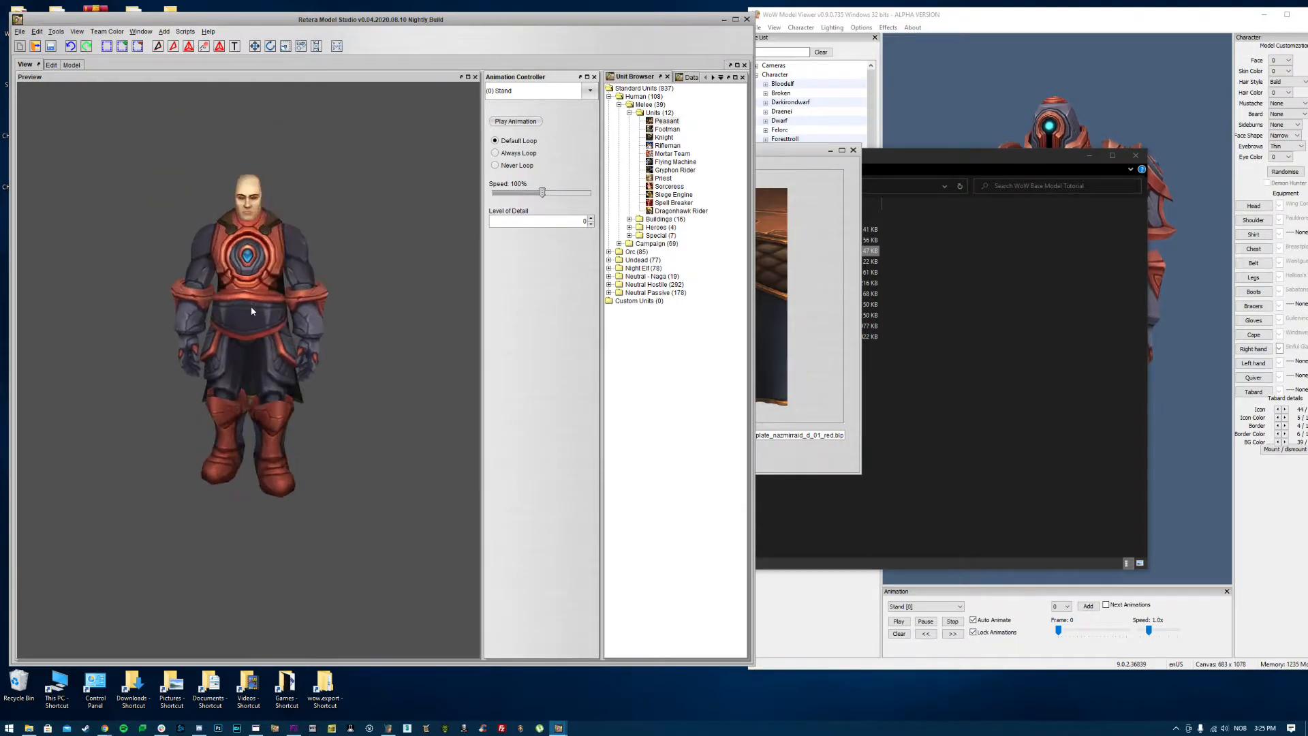
pyautogui.moveTo(263, 206); pyautogui.dragTo(146, 300)
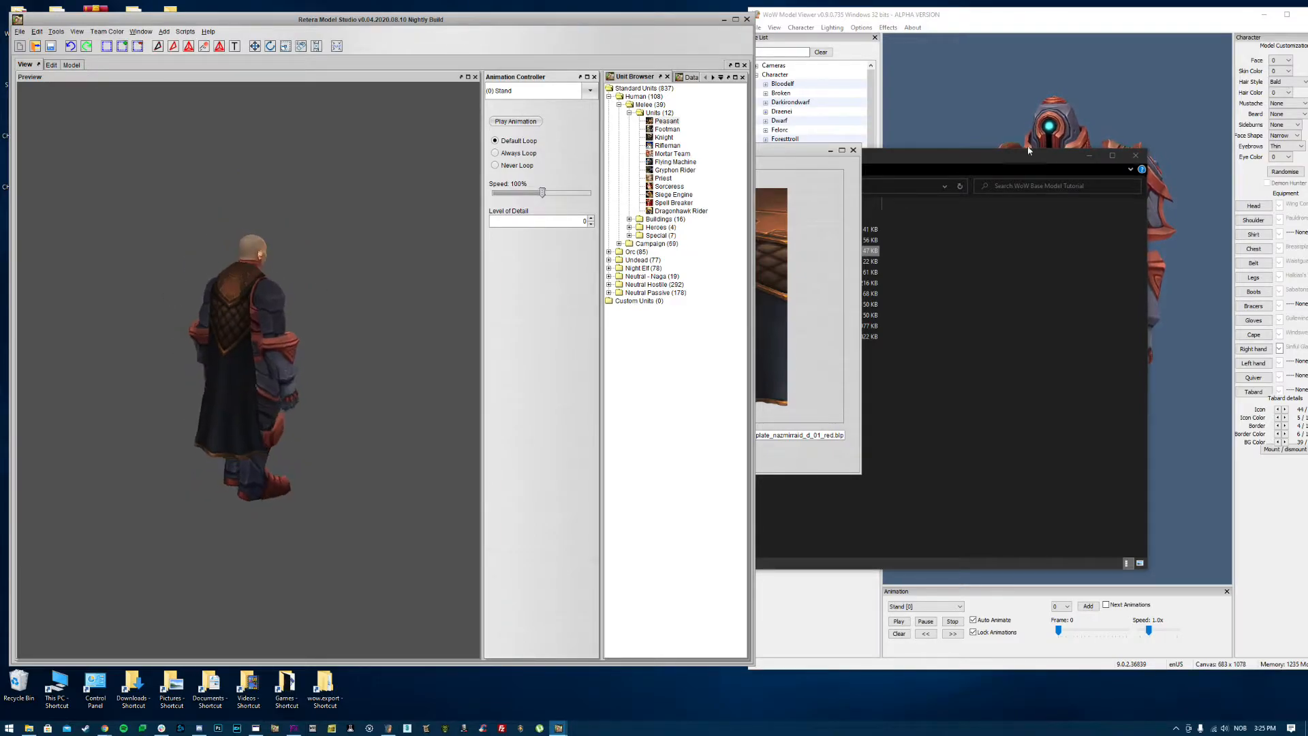
pyautogui.click(1032, 10)
pyautogui.scroll(-3, 1032, 316)
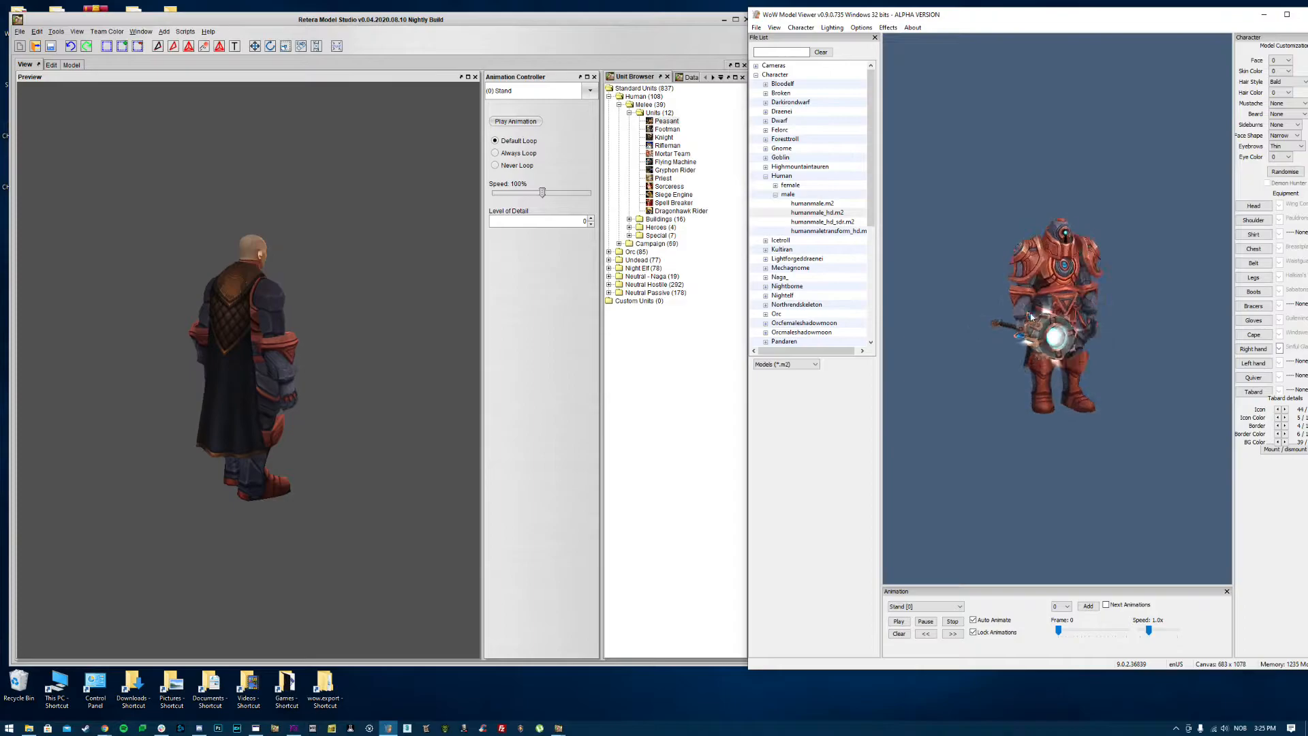
pyautogui.moveTo(207, 296); pyautogui.dragTo(301, 305)
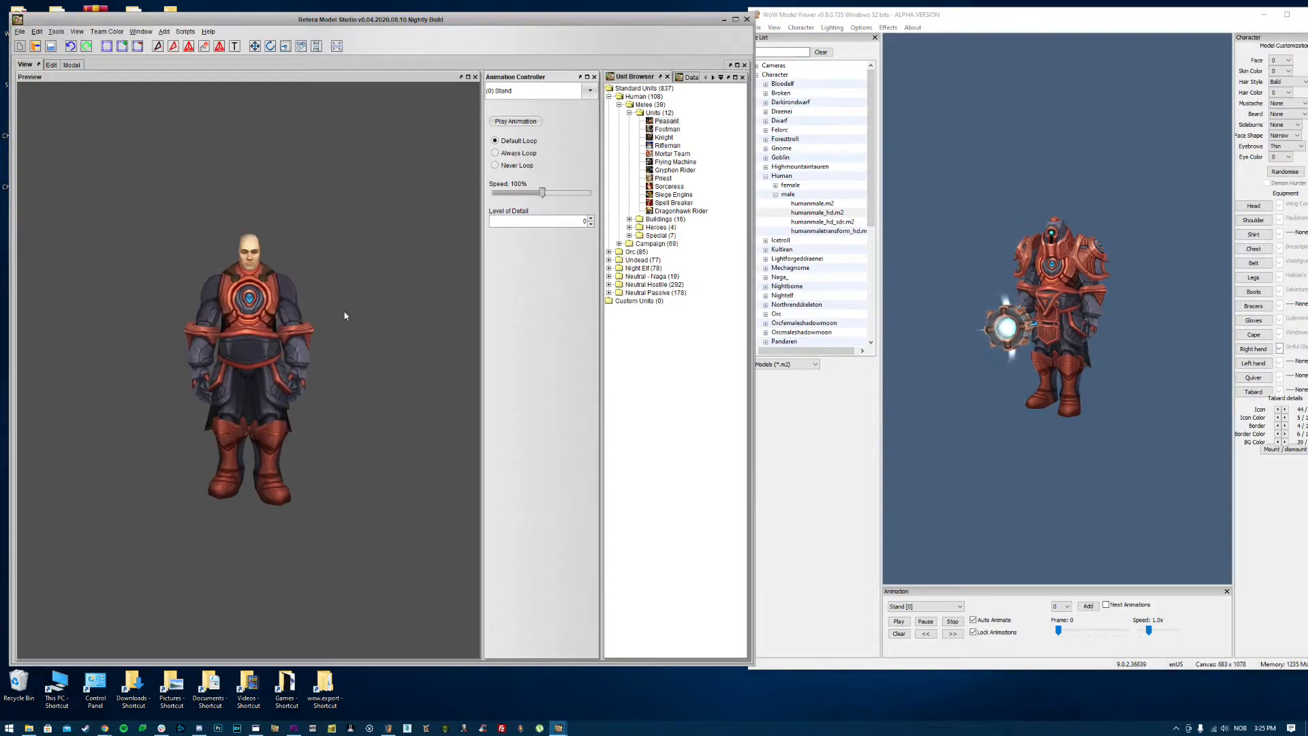
# Step: Expand the mesh's geosets in the editing outliner, hide them all, and return to the model preview
pyautogui.click(55, 65)
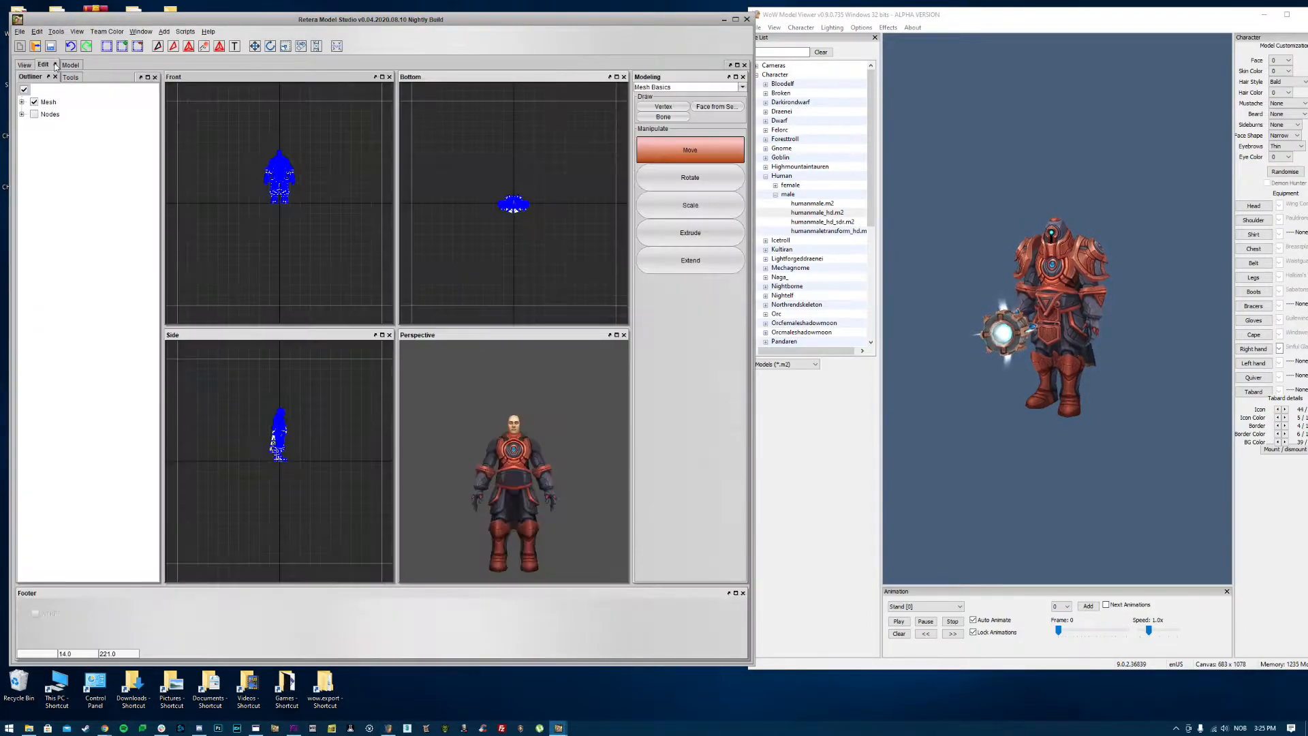
pyautogui.click(22, 102)
pyautogui.click(34, 102)
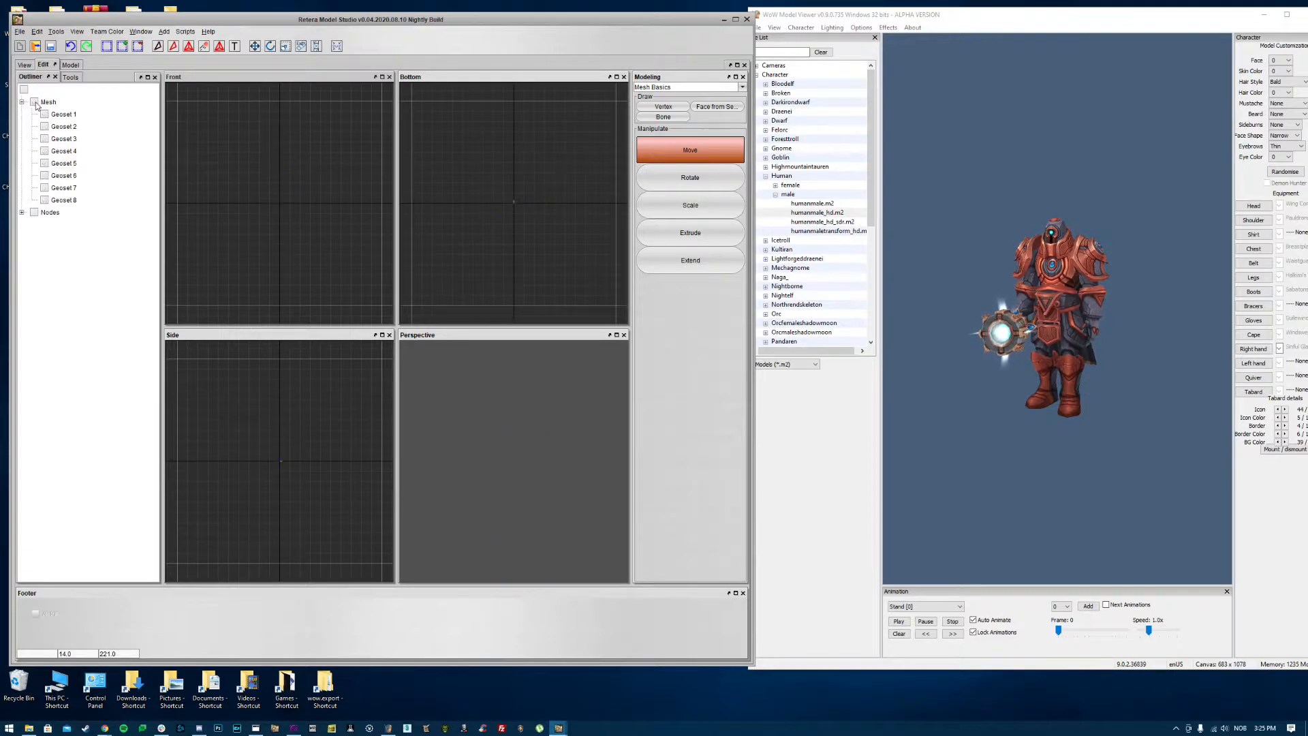
pyautogui.click(24, 65)
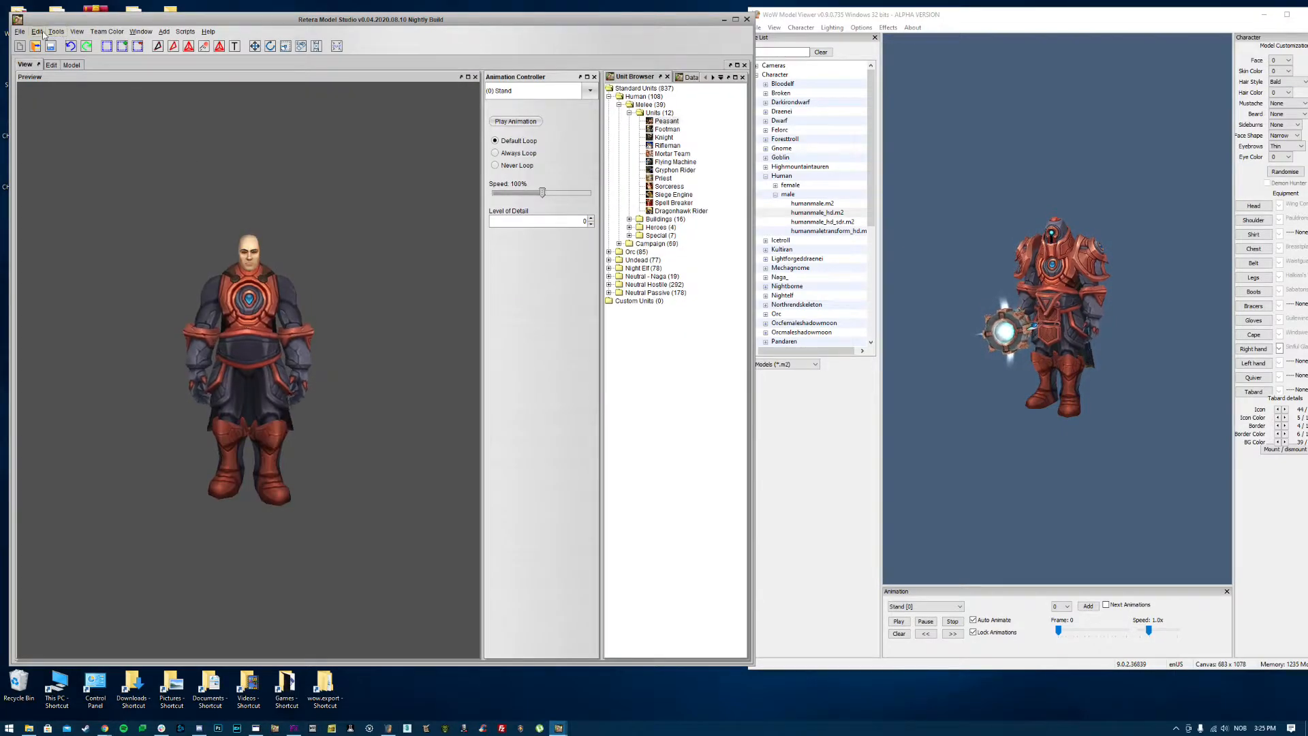
# Step: Import the TutorialGuy Geosets Fixed Materials.mdx file into the open body model
pyautogui.click(20, 32)
pyautogui.moveTo(42, 88)
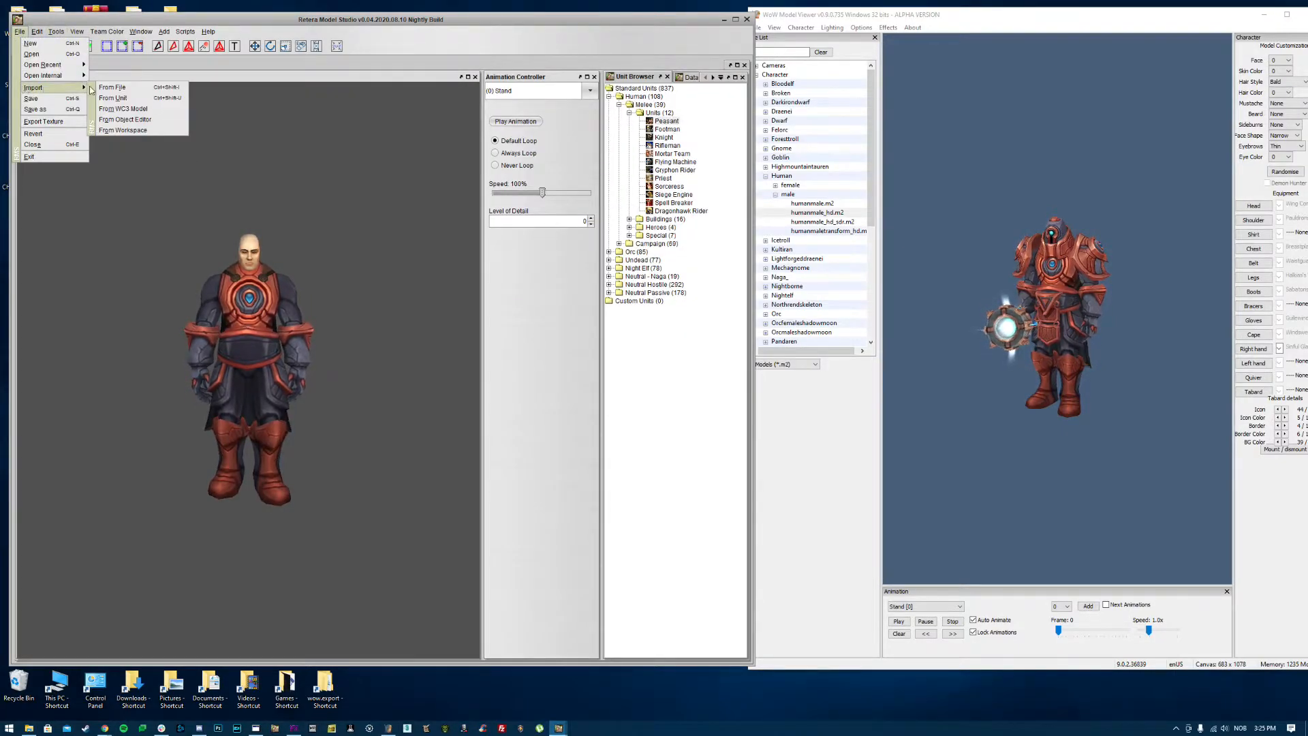
pyautogui.click(130, 89)
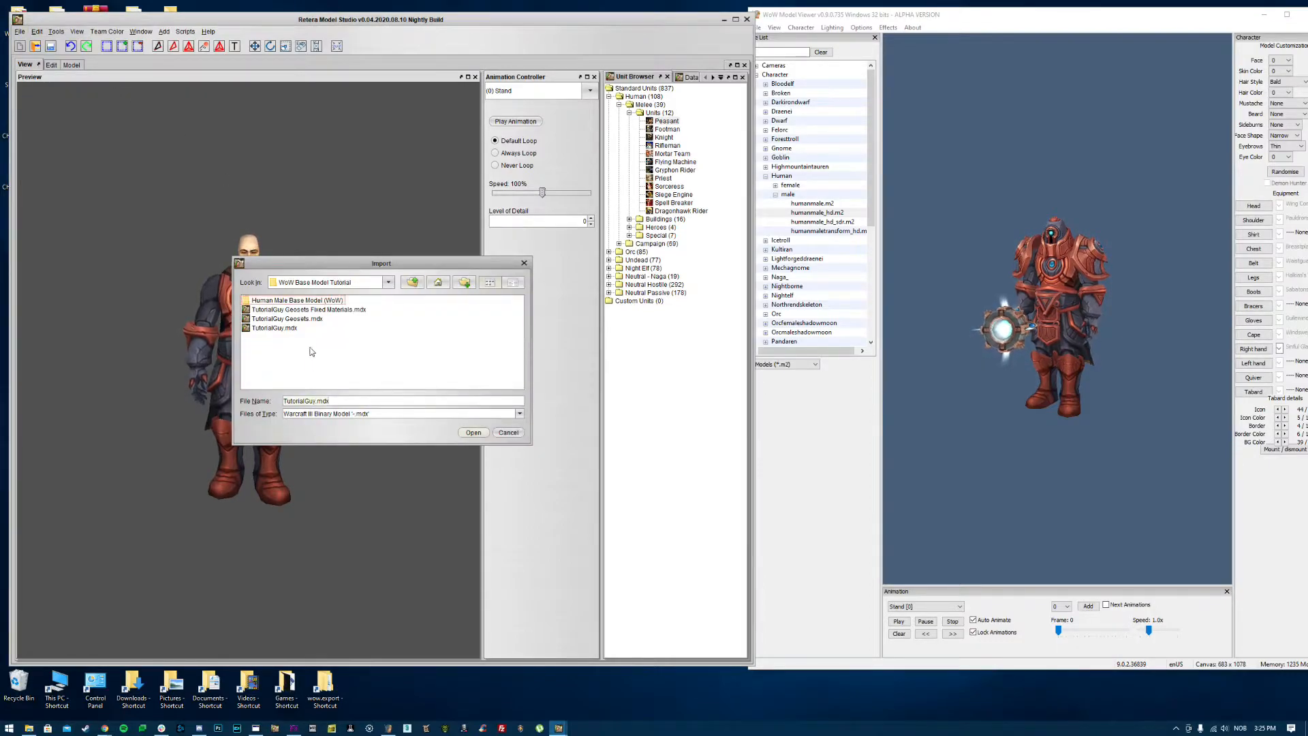
pyautogui.click(336, 310)
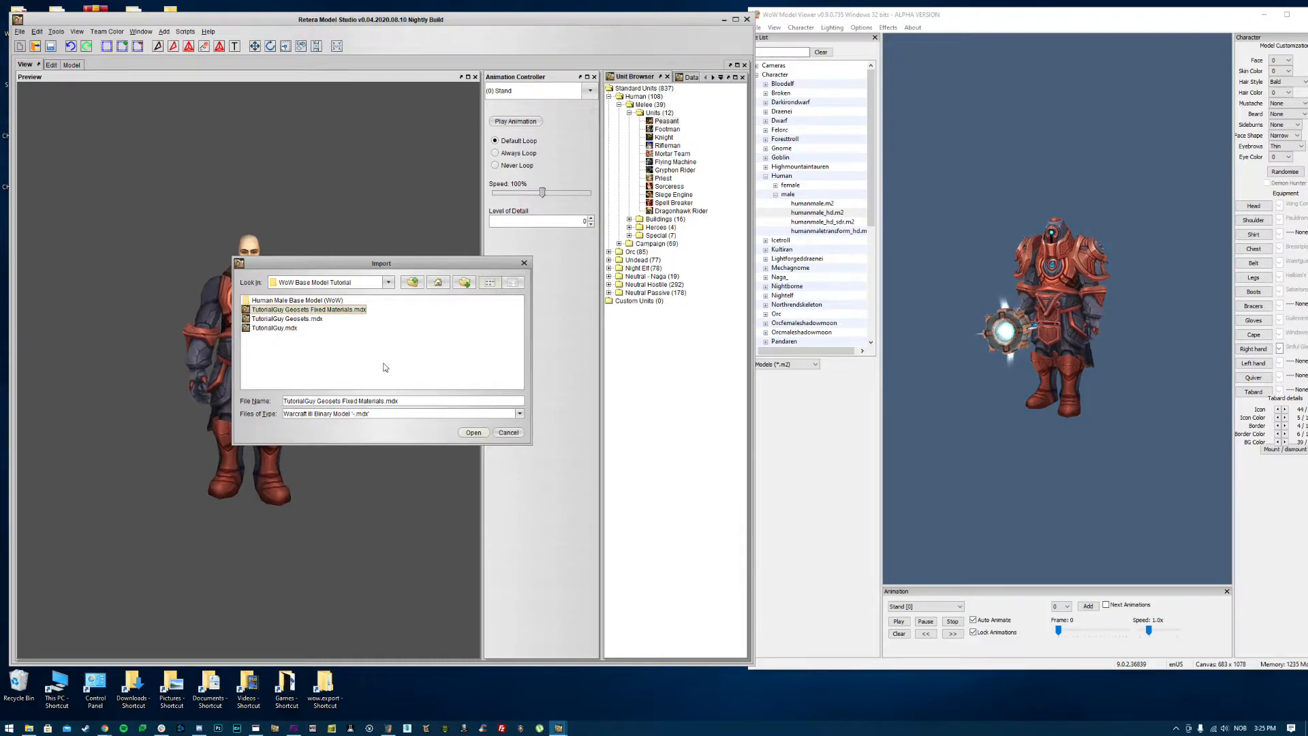
pyautogui.click(474, 434)
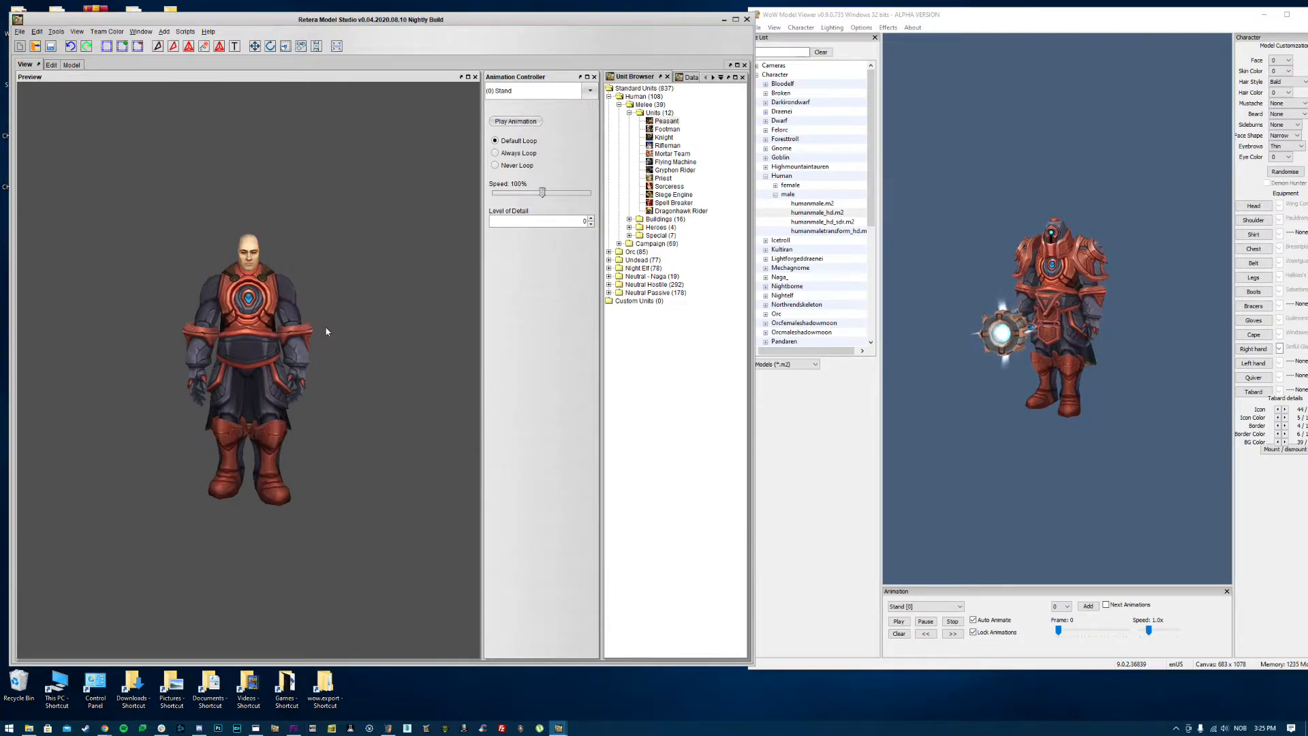
# Step: Finish importing all the armour geosets with their fixed materials, leaving out the source file's animations, bones and objects
pyautogui.moveTo(628, 172); pyautogui.dragTo(527, 156)
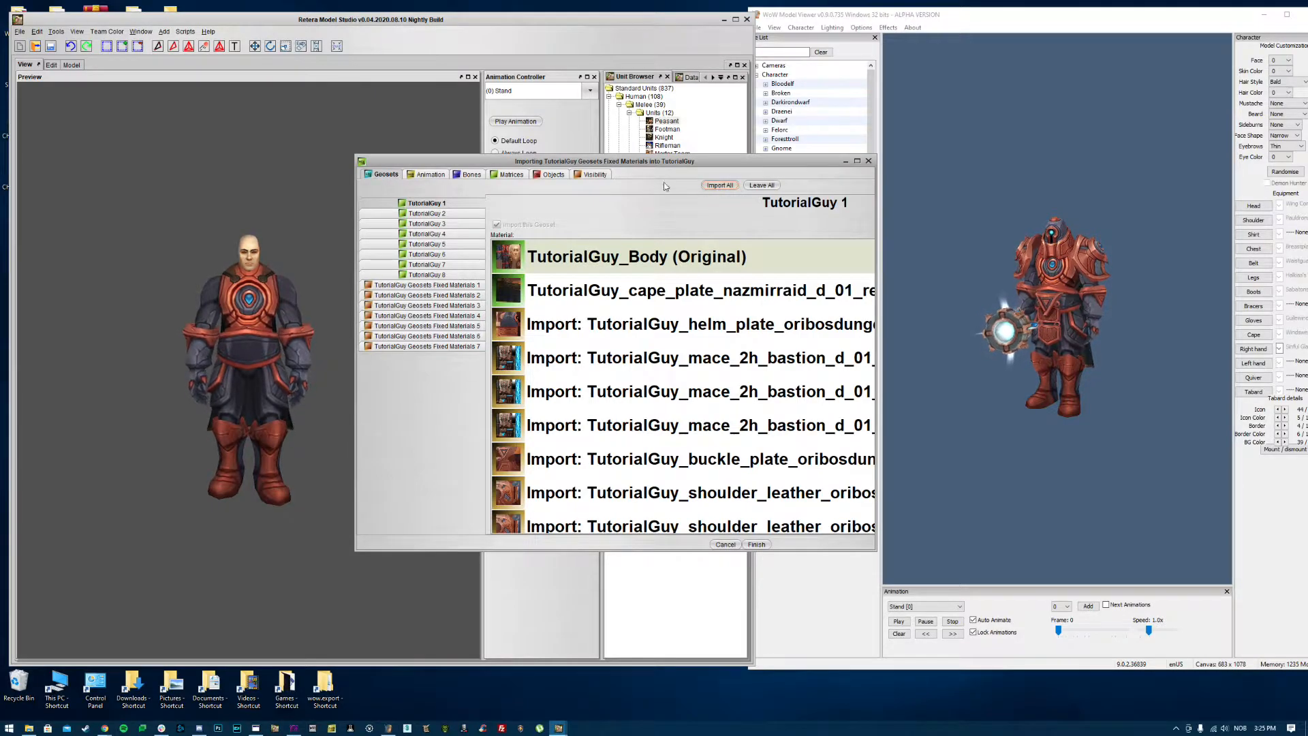
pyautogui.click(446, 174)
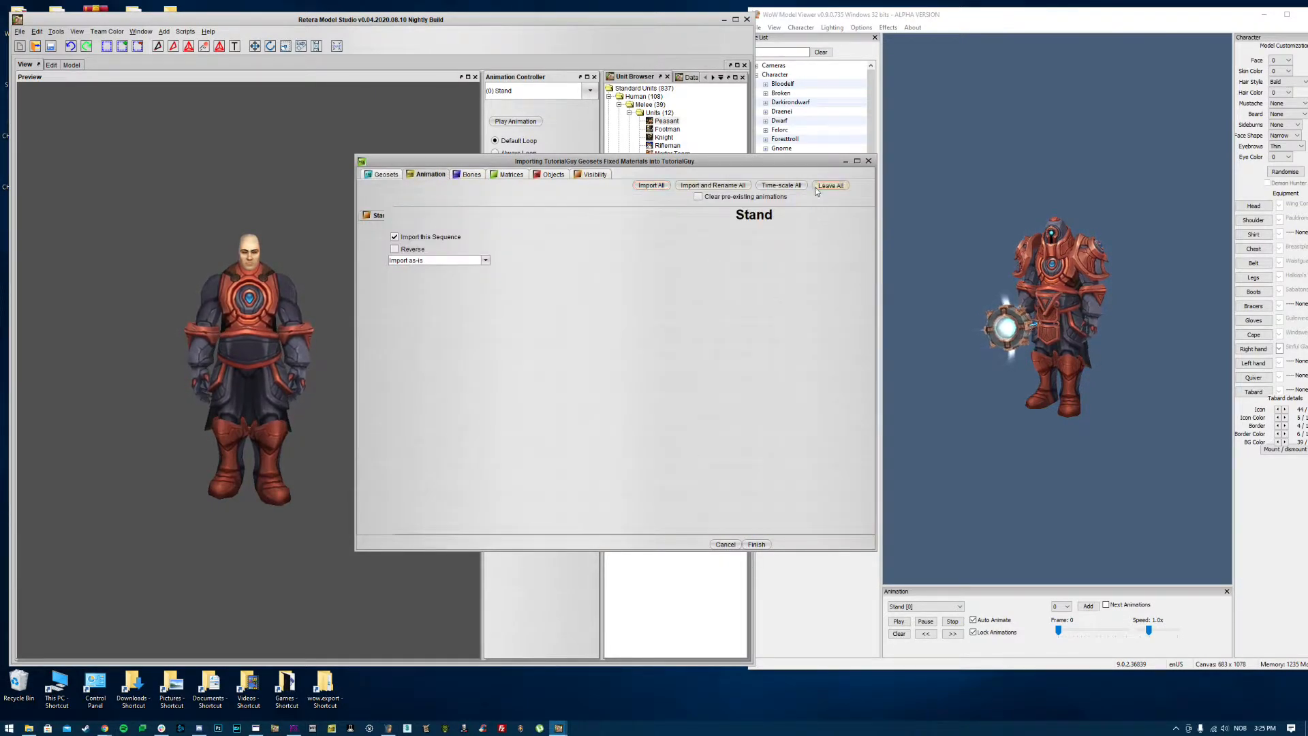
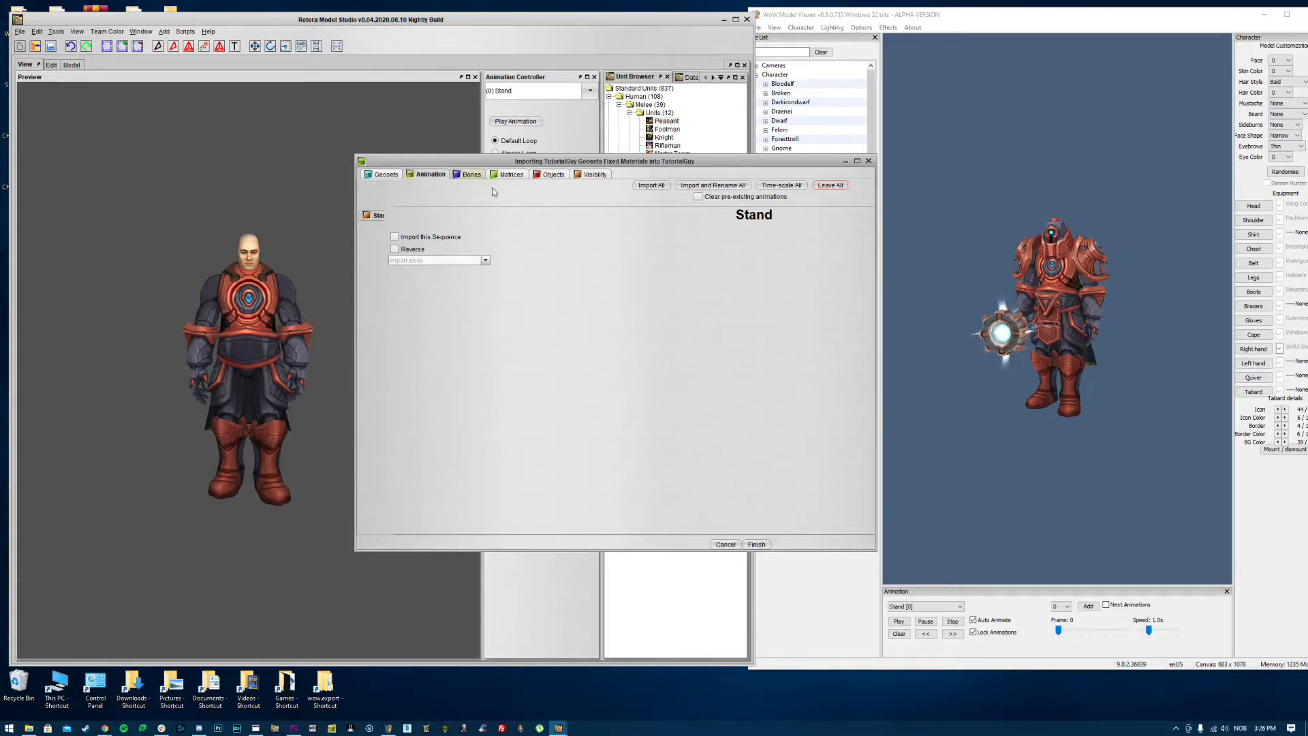
pyautogui.click(469, 175)
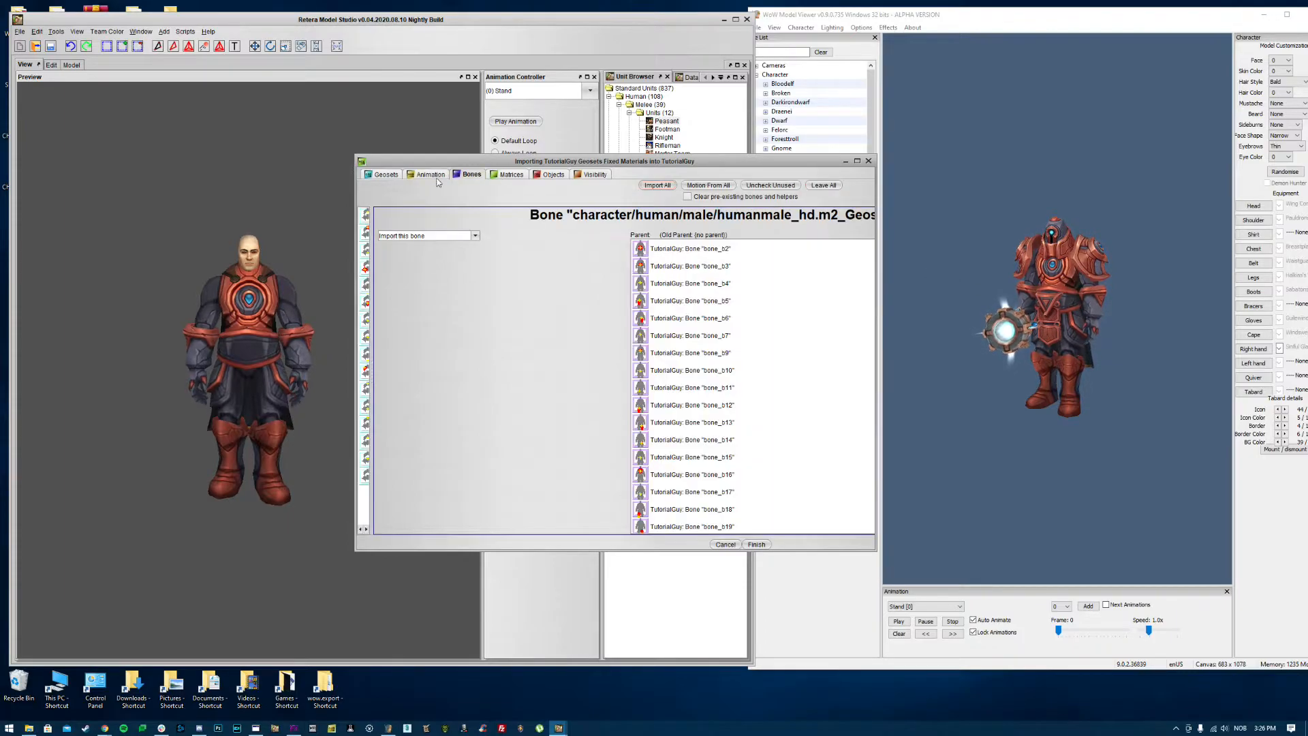
pyautogui.click(824, 186)
pyautogui.click(551, 174)
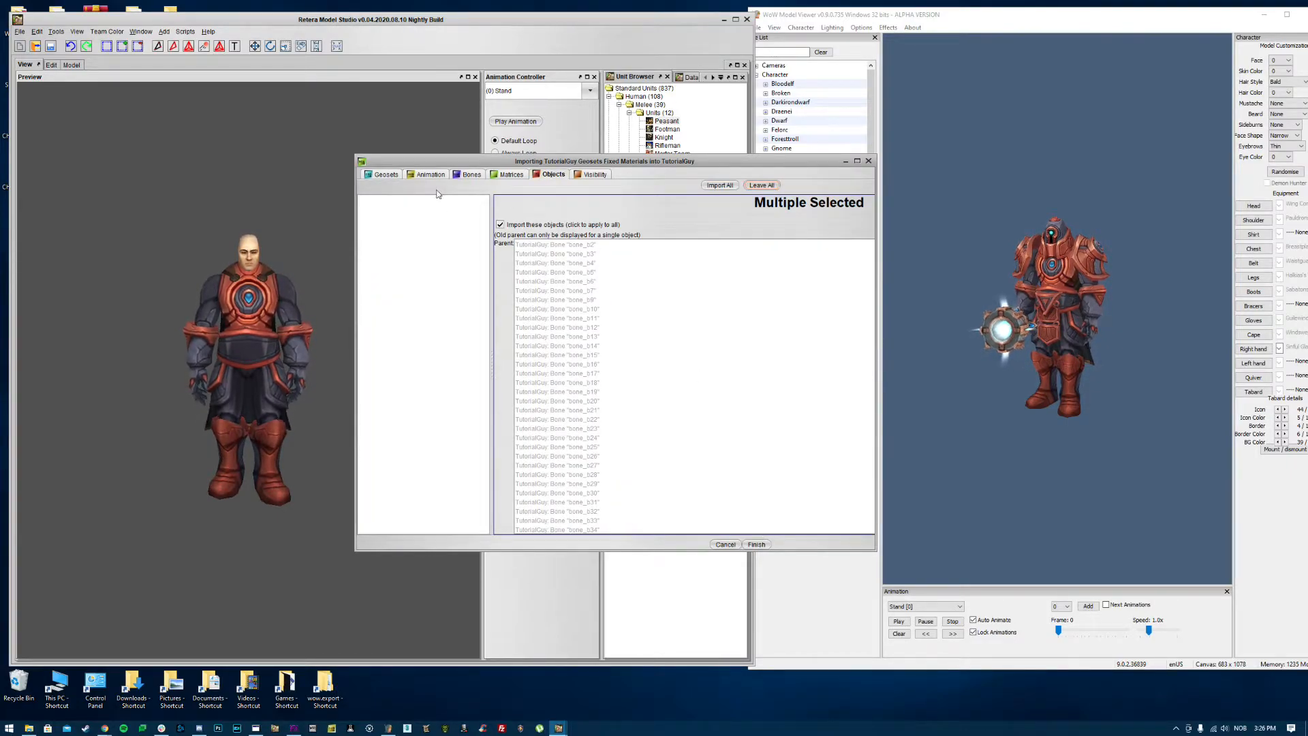
pyautogui.click(758, 545)
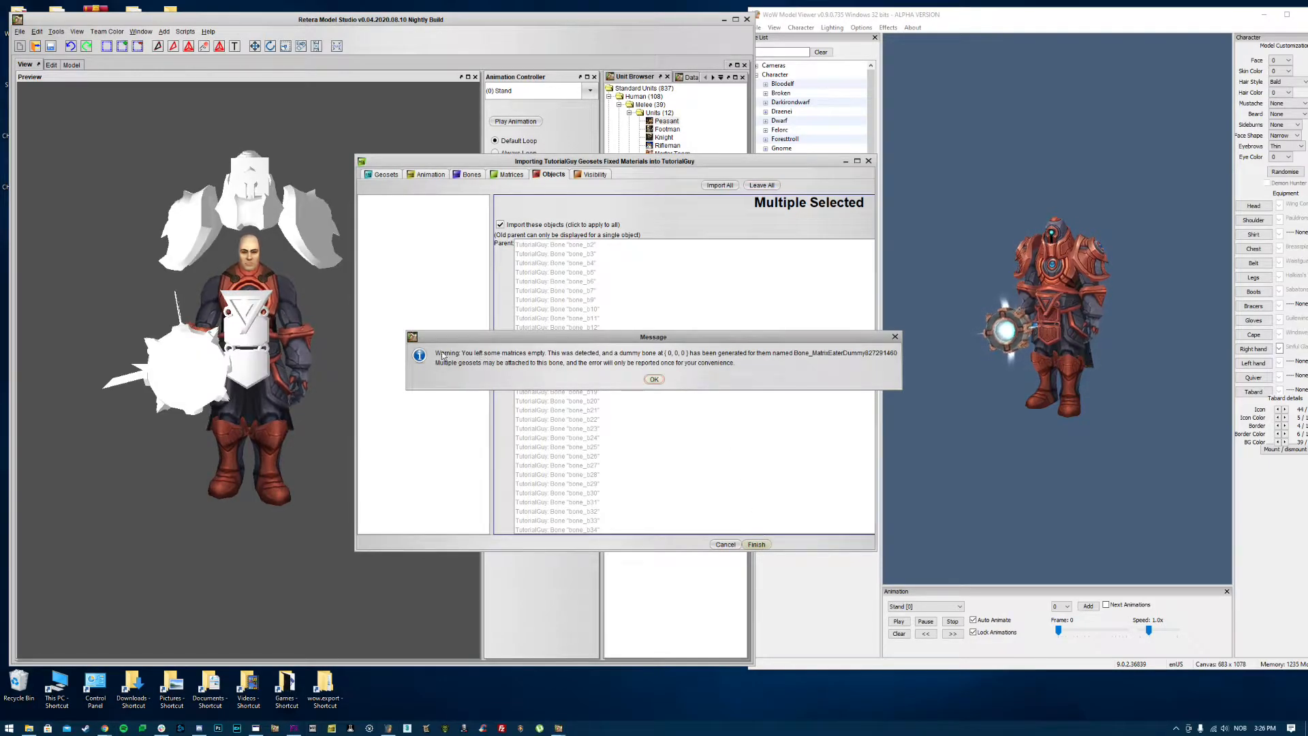
pyautogui.click(653, 380)
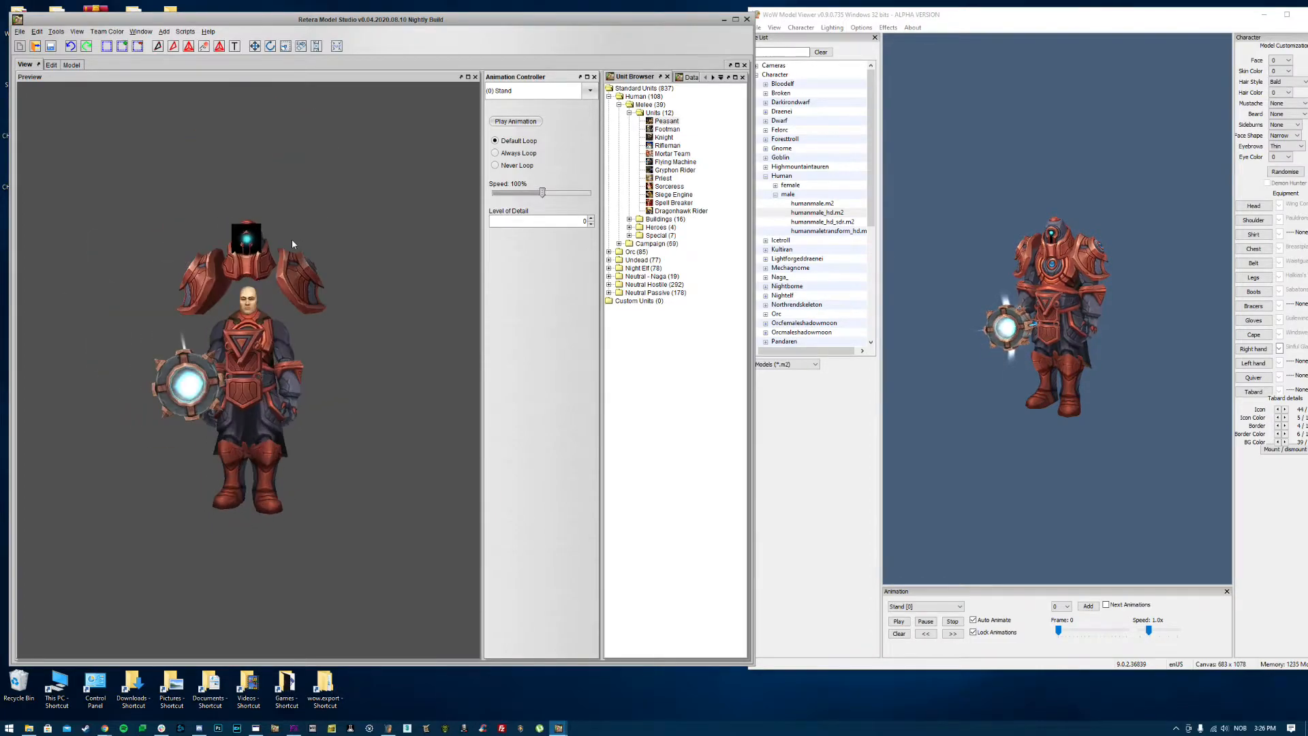
# Step: Select all vertices of the imported armour geosets in the editor and scale them down slightly
pyautogui.click(51, 65)
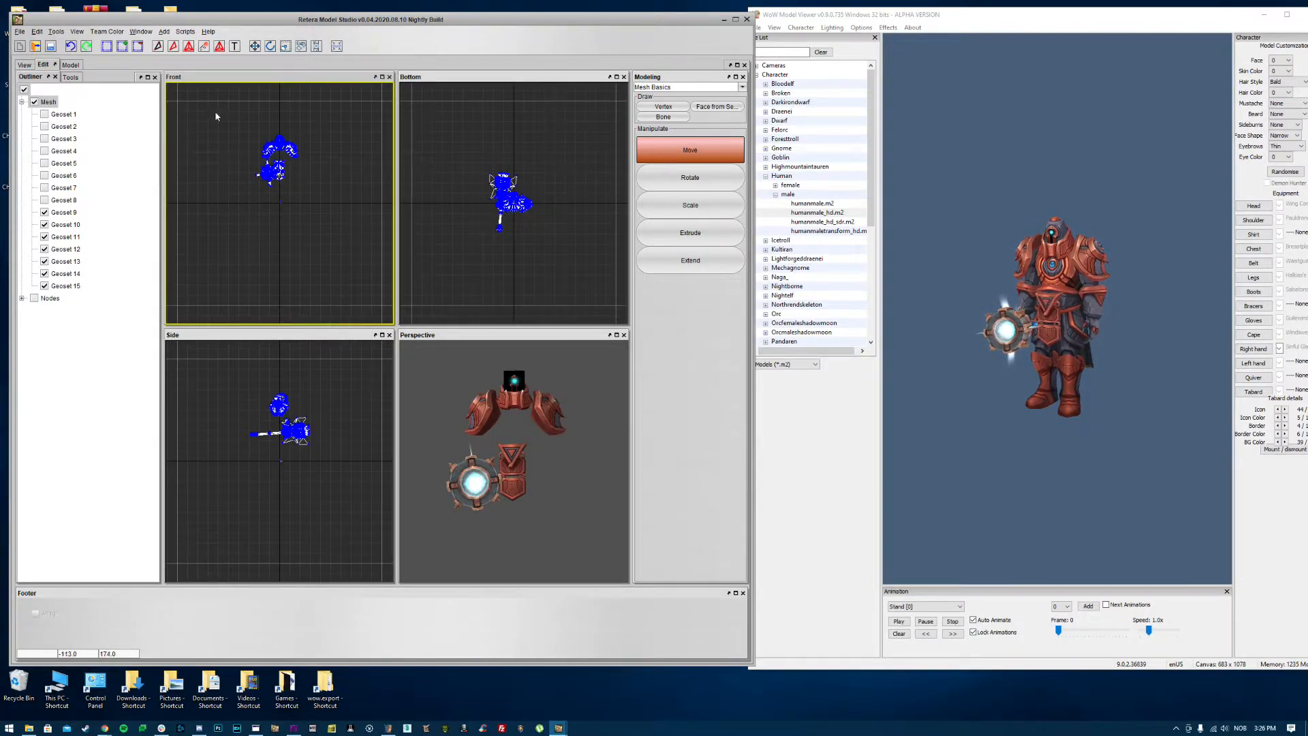
pyautogui.moveTo(408, 300); pyautogui.dragTo(409, 300)
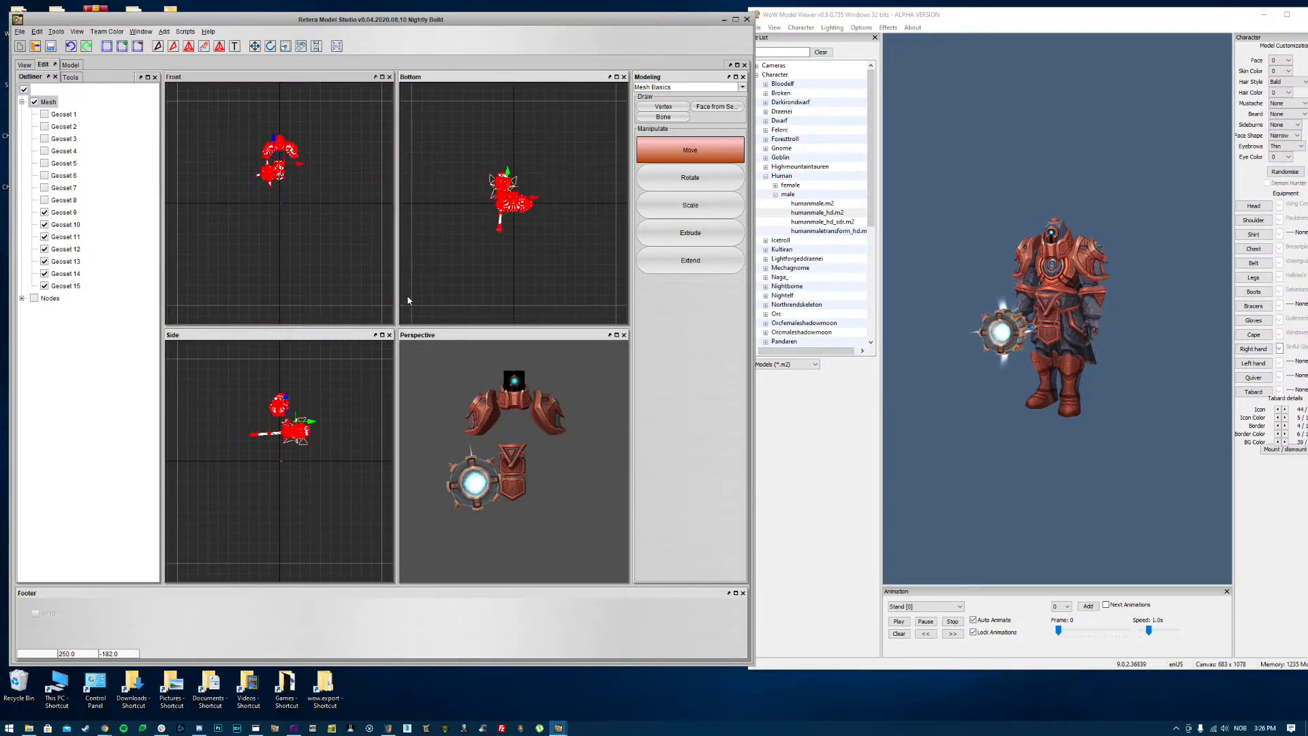
pyautogui.click(690, 205)
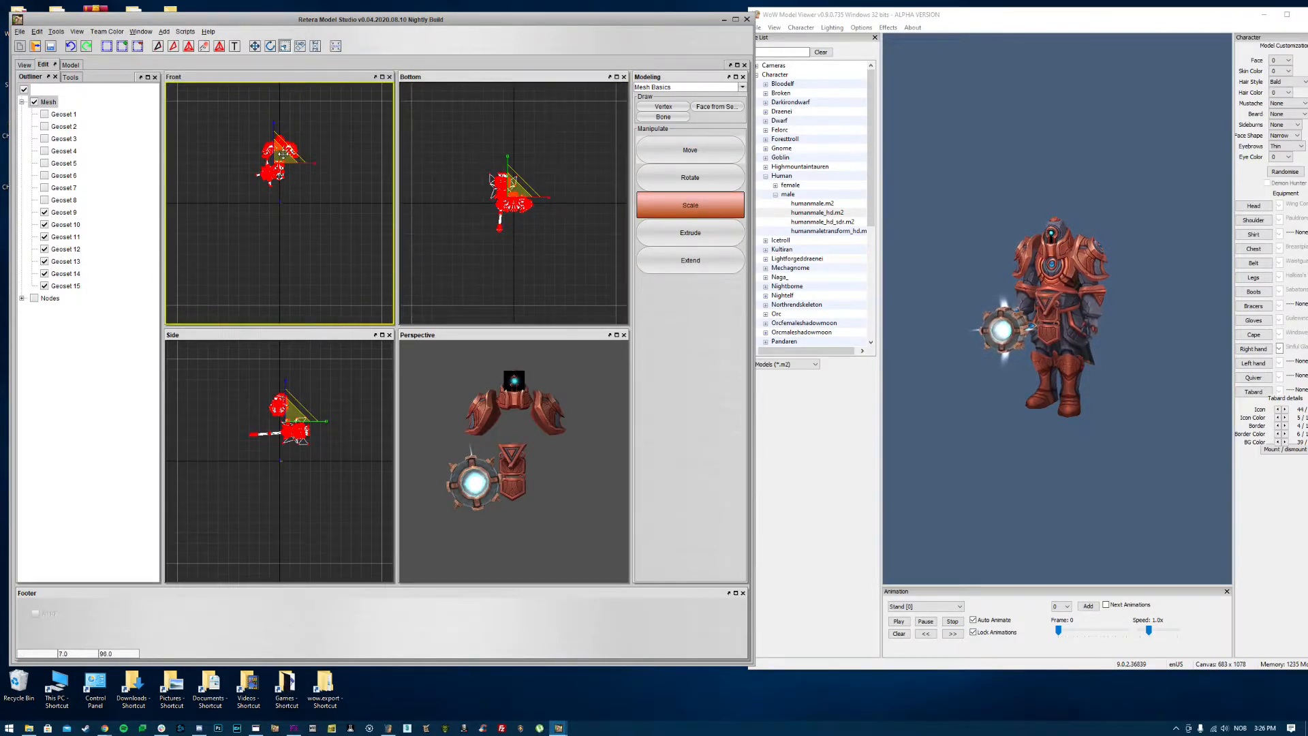
# Step: Show the body geosets 1 to 8 again alongside the selected armour geosets
pyautogui.click(45, 200)
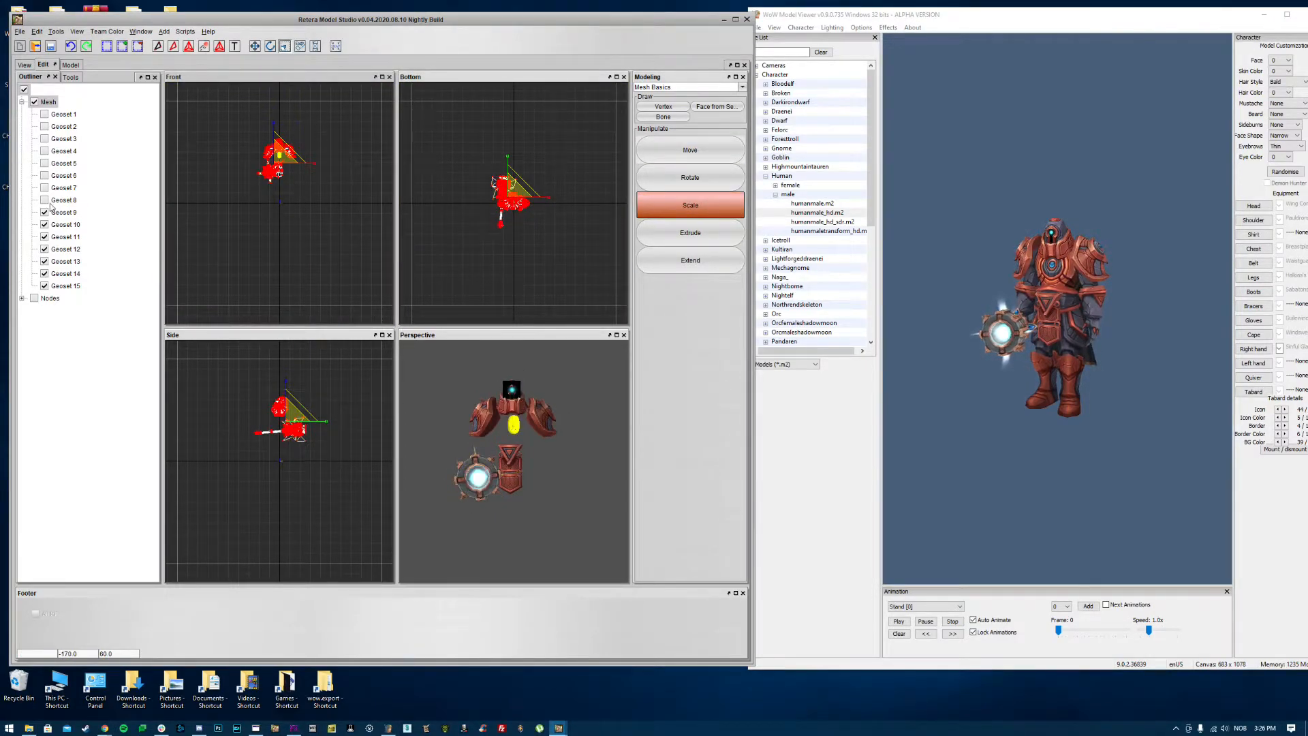
pyautogui.click(45, 188)
pyautogui.click(44, 175)
pyautogui.click(44, 163)
pyautogui.click(44, 150)
pyautogui.click(44, 138)
pyautogui.click(44, 126)
pyautogui.click(63, 115)
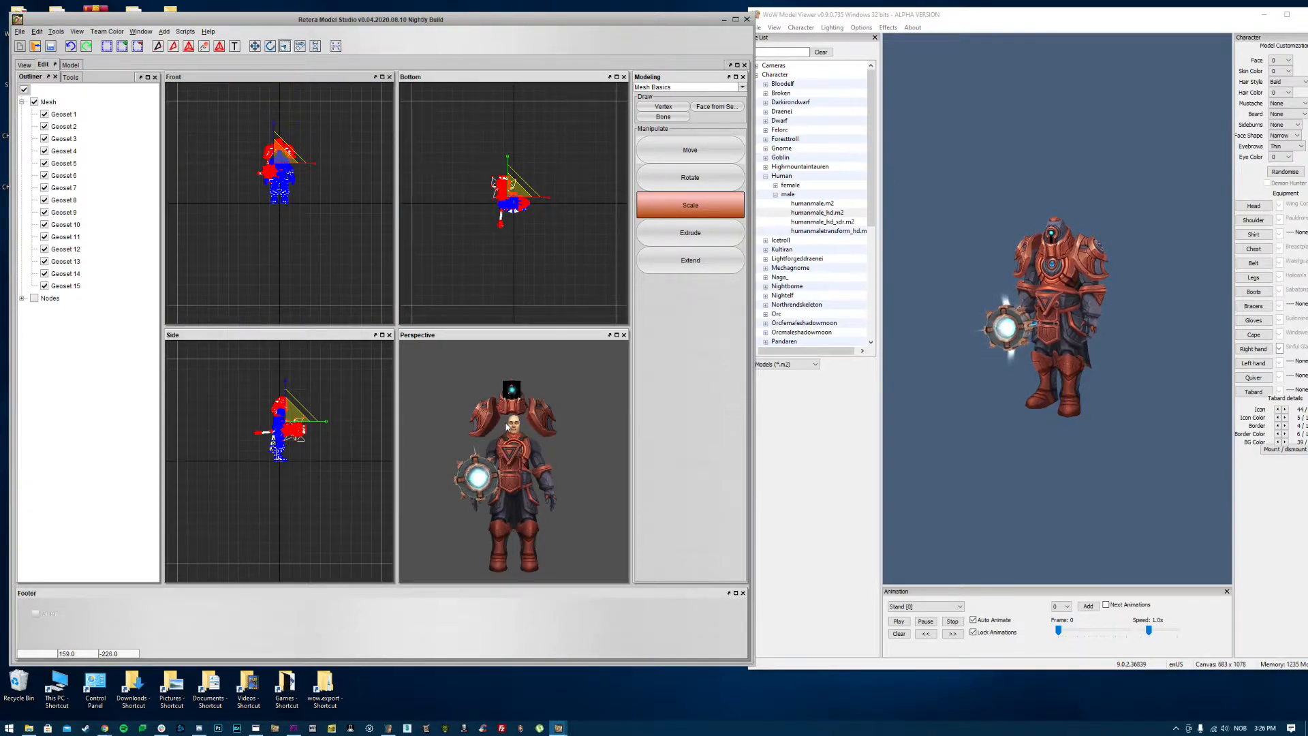
# Step: Align the selected armour with the body in the bottom view by moving and slightly rotating it
pyautogui.scroll(3, 507, 427)
pyautogui.moveTo(508, 426); pyautogui.dragTo(535, 440)
pyautogui.scroll(5, 304, 222)
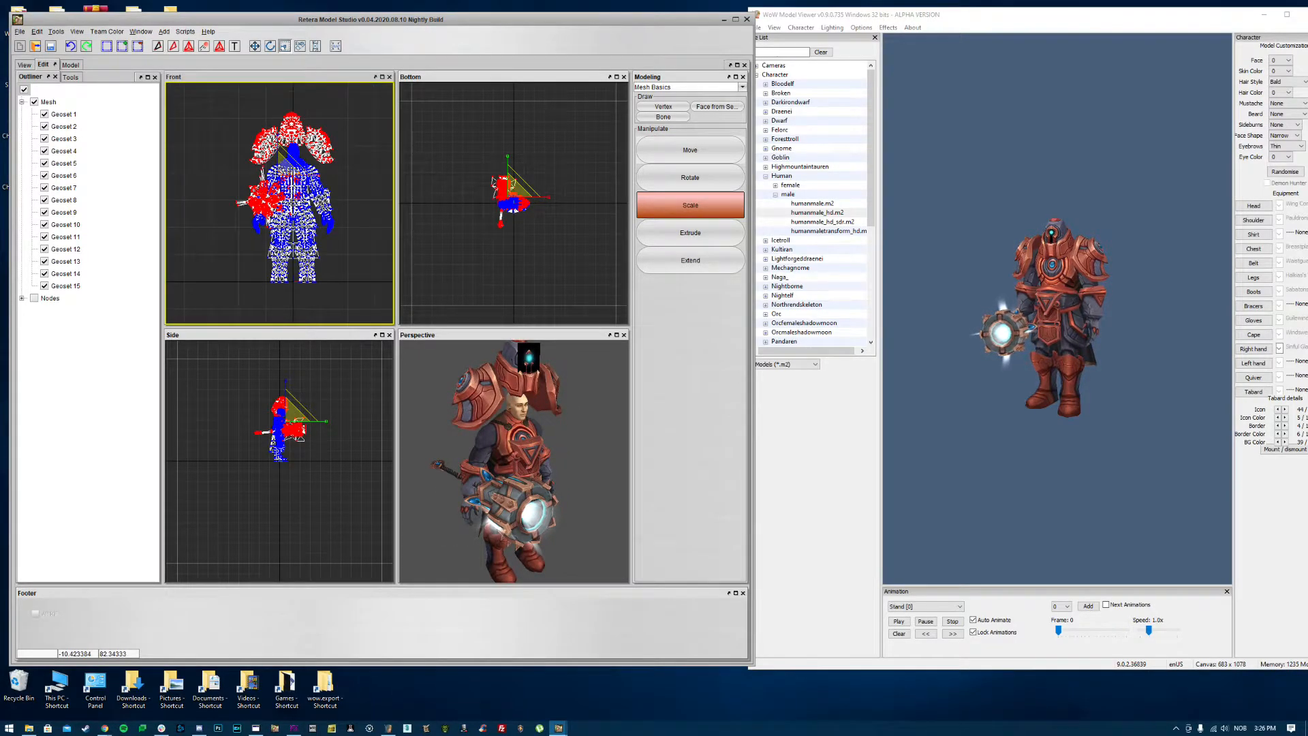
pyautogui.scroll(3, 563, 209)
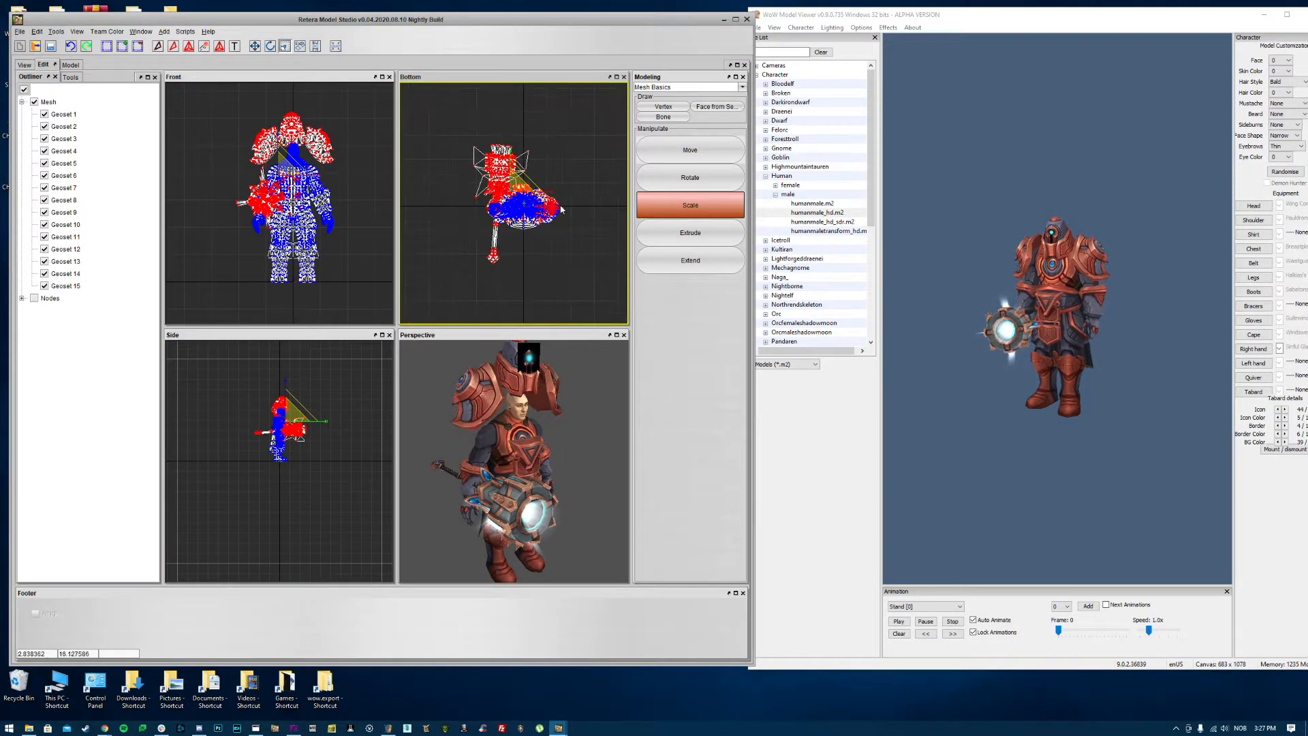
pyautogui.scroll(4, 563, 210)
pyautogui.press('w')
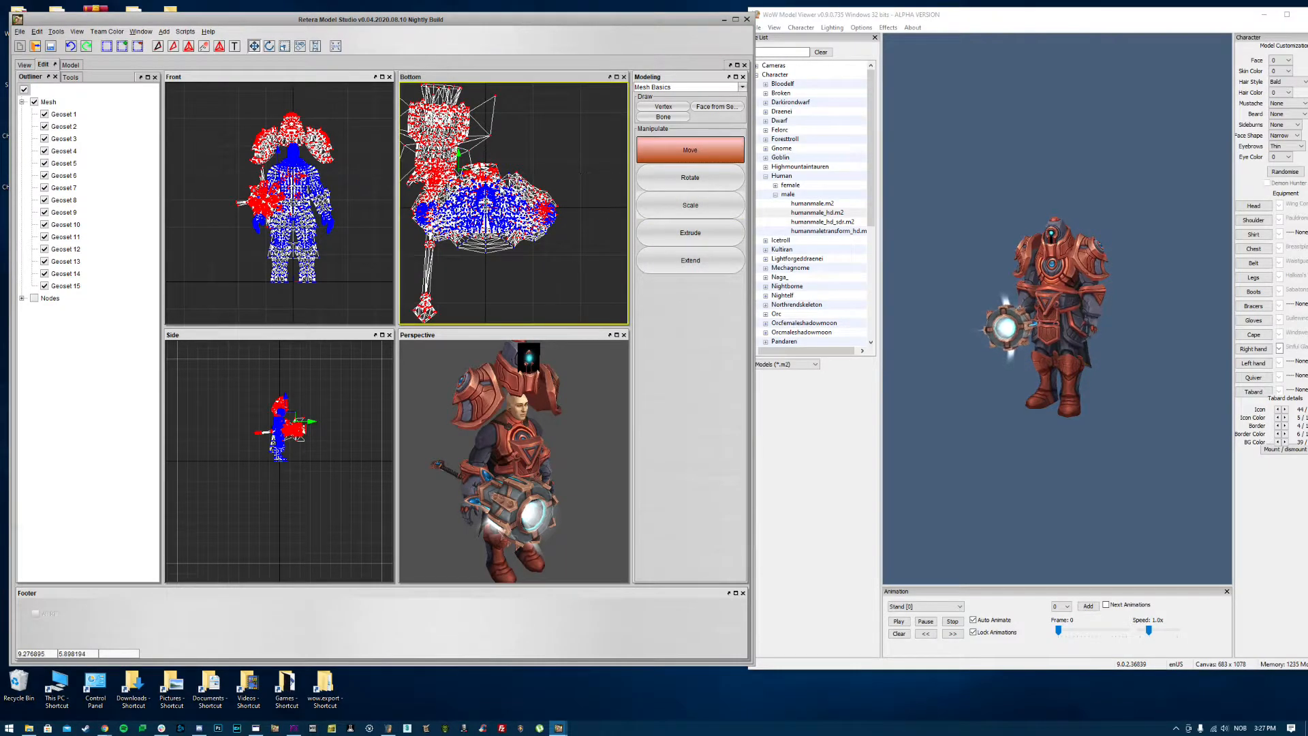
pyautogui.moveTo(464, 173); pyautogui.dragTo(468, 176)
pyautogui.click(718, 175)
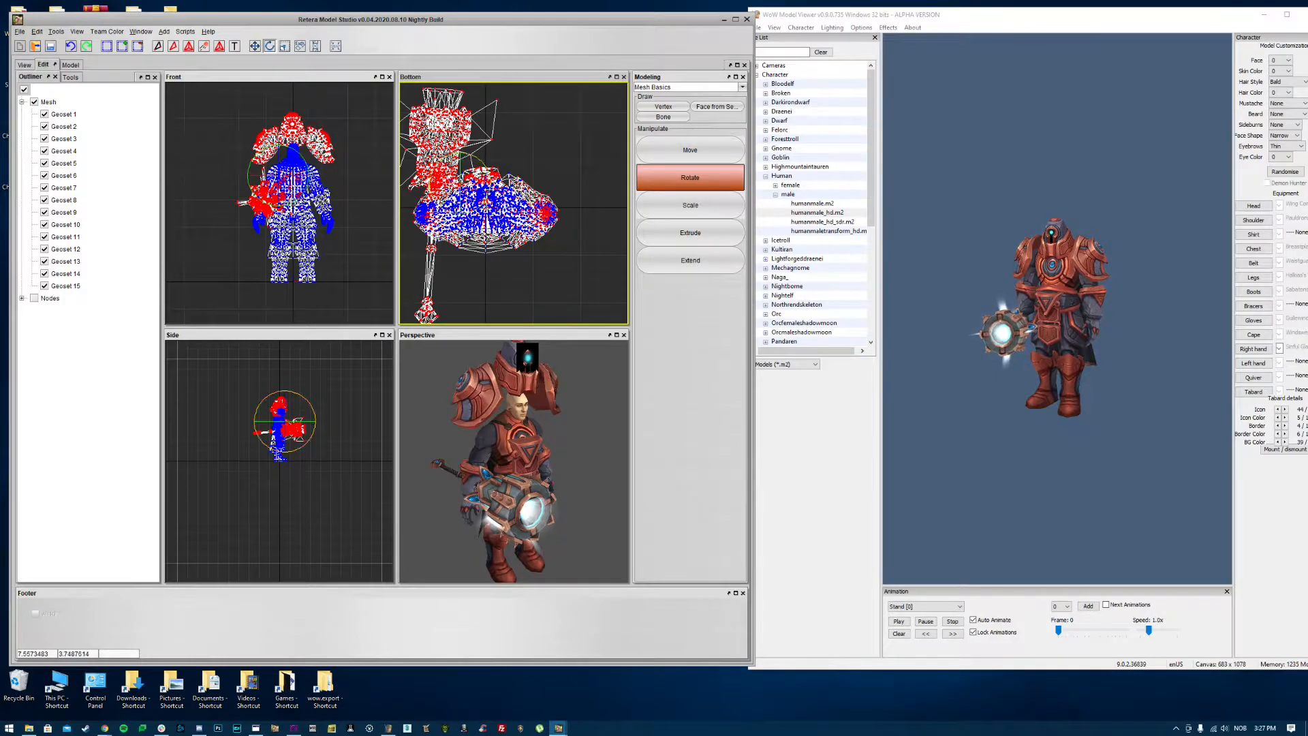
pyautogui.moveTo(481, 168); pyautogui.dragTo(479, 166)
pyautogui.click(692, 153)
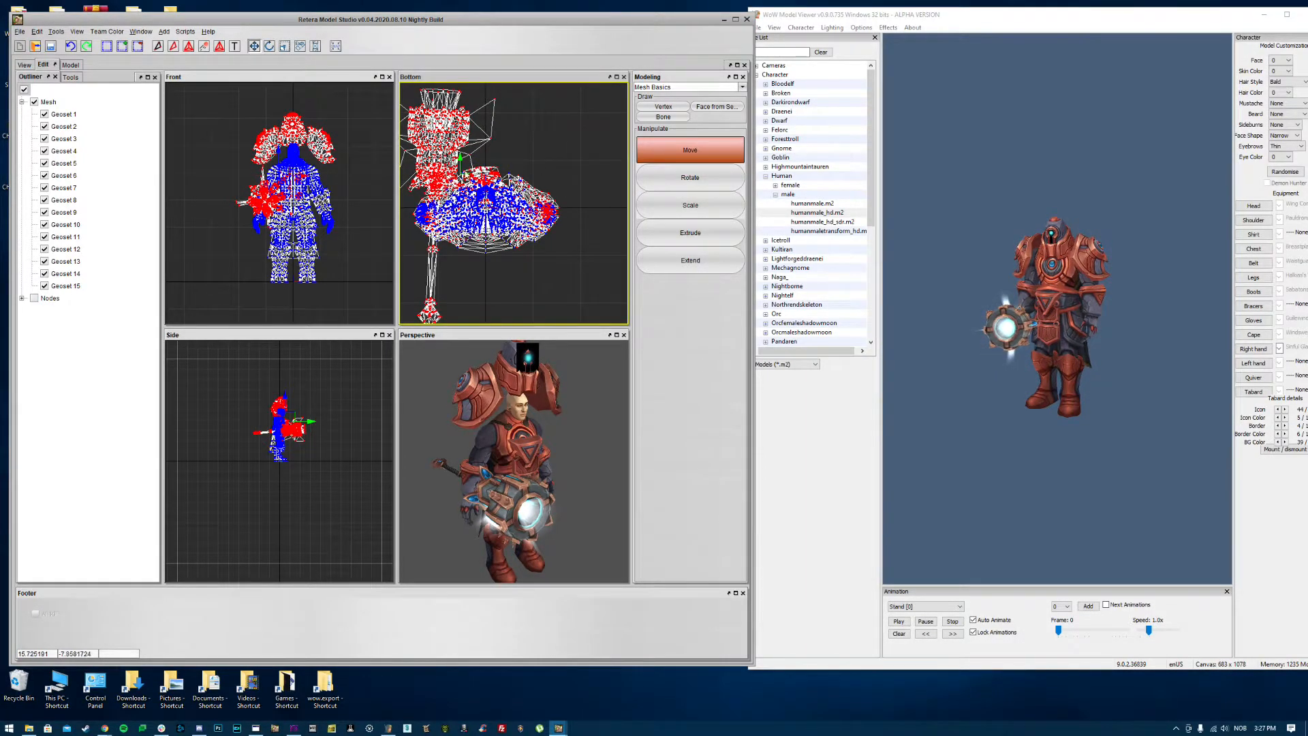
pyautogui.moveTo(461, 177); pyautogui.dragTo(459, 179)
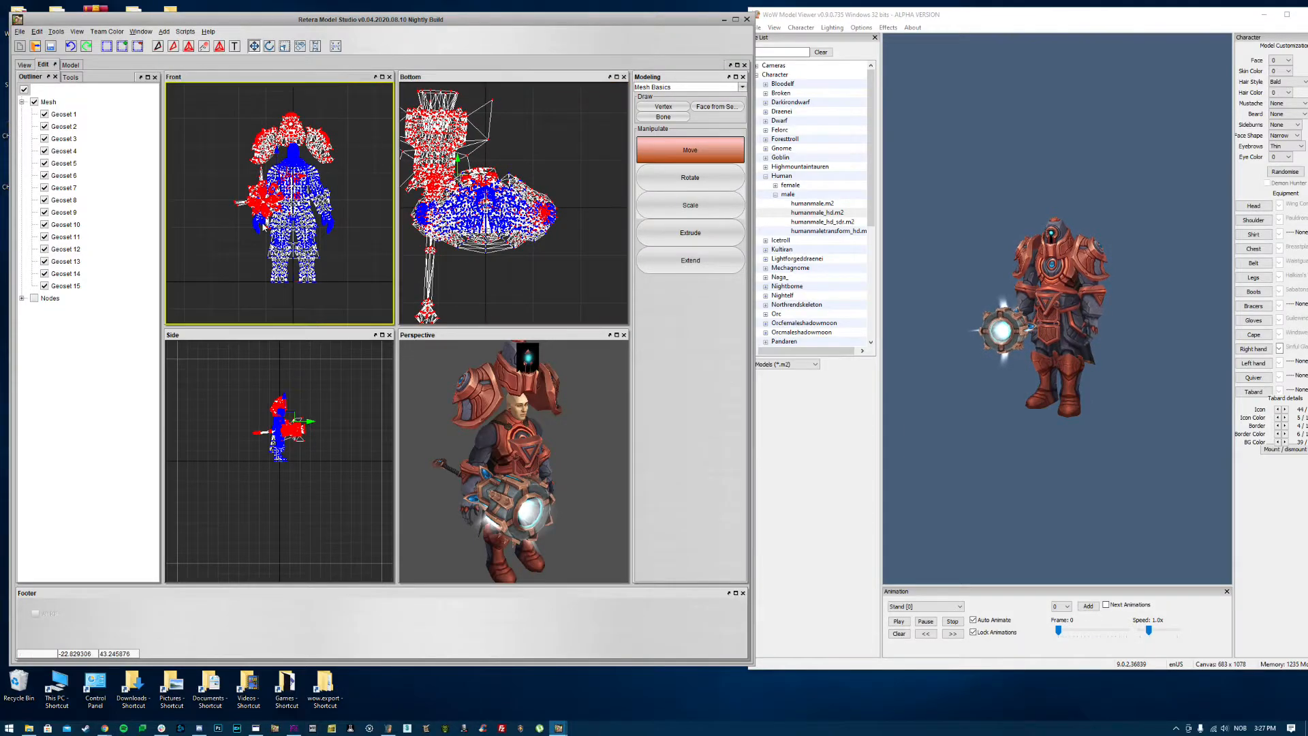
# Step: Move the selected armour down in the front view so the helm and shoulder pads fit onto the body
pyautogui.scroll(3, 240, 128)
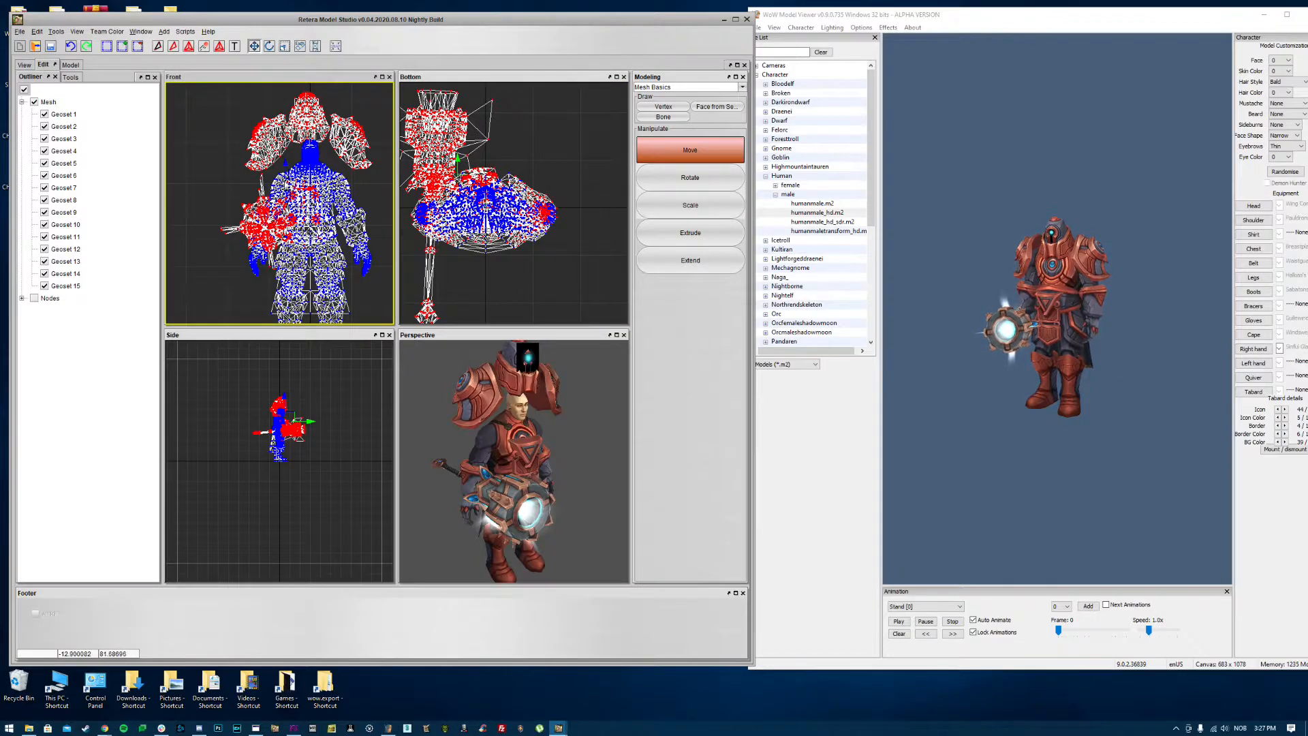
pyautogui.moveTo(290, 183); pyautogui.dragTo(293, 184)
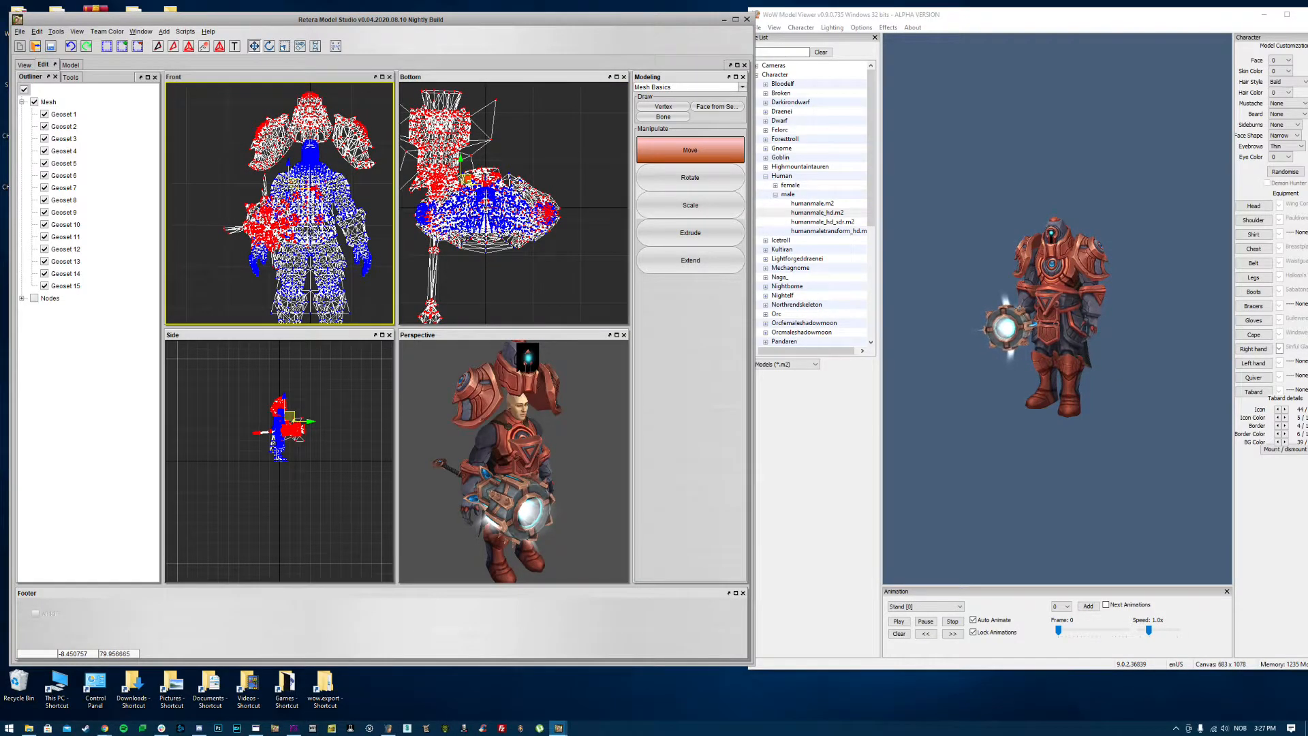
pyautogui.moveTo(288, 161); pyautogui.dragTo(286, 202)
pyautogui.moveTo(489, 418); pyautogui.dragTo(534, 413)
pyautogui.scroll(1, 460, 418)
pyautogui.scroll(4, 511, 413)
pyautogui.scroll(-5, 511, 413)
# Step: Fine-tune the scale of the selected armour in the front view to match the body's proportions
pyautogui.click(689, 204)
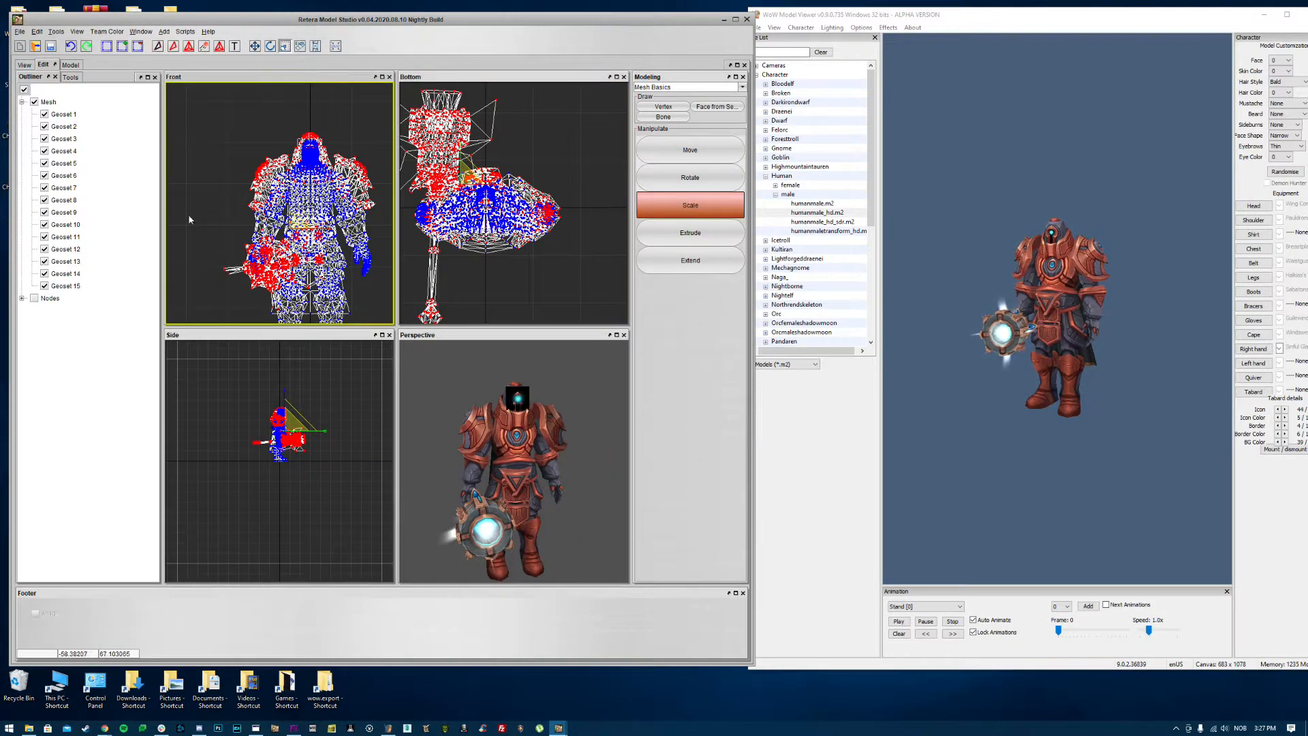
pyautogui.moveTo(276, 88); pyautogui.dragTo(277, 93, button='right')
pyautogui.moveTo(534, 414); pyautogui.dragTo(512, 414)
pyautogui.moveTo(308, 162); pyautogui.dragTo(308, 163, button='right')
pyautogui.moveTo(488, 462); pyautogui.dragTo(613, 456)
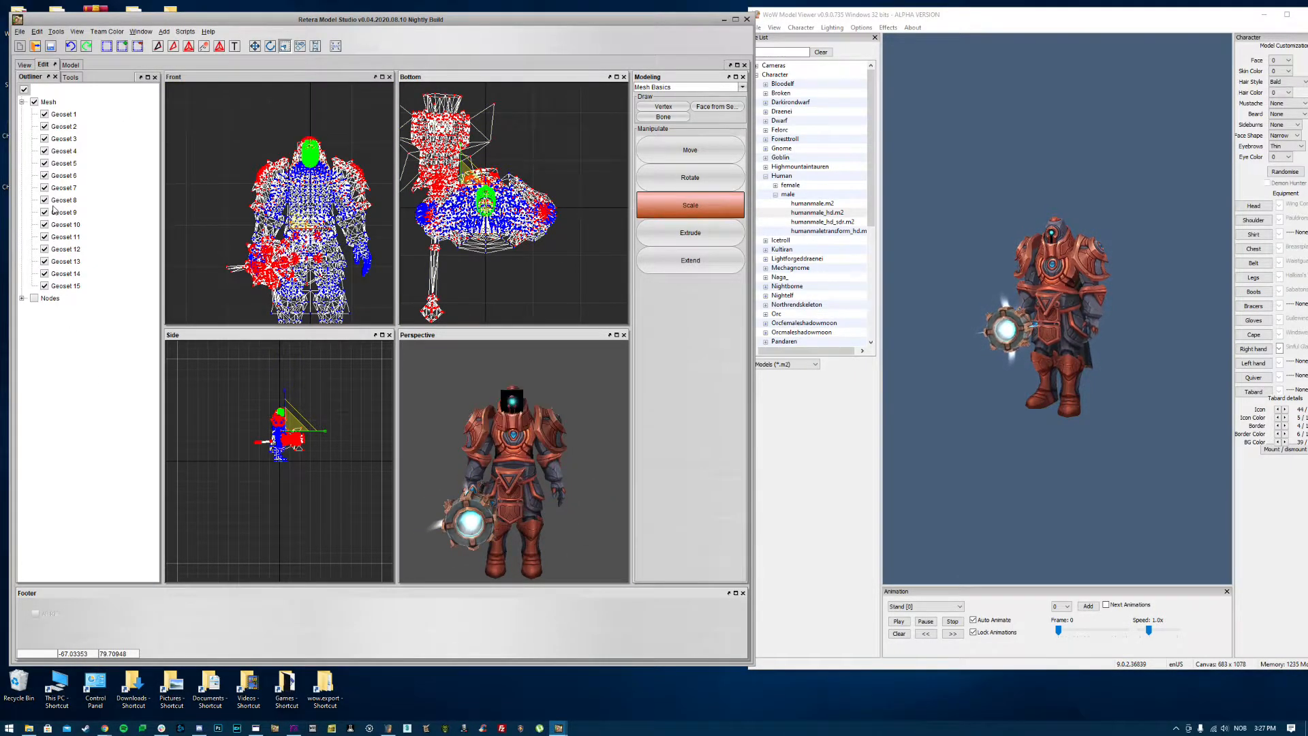
# Step: Hide all geosets, then show only the helm, Geoset 9, for editing
pyautogui.click(34, 102)
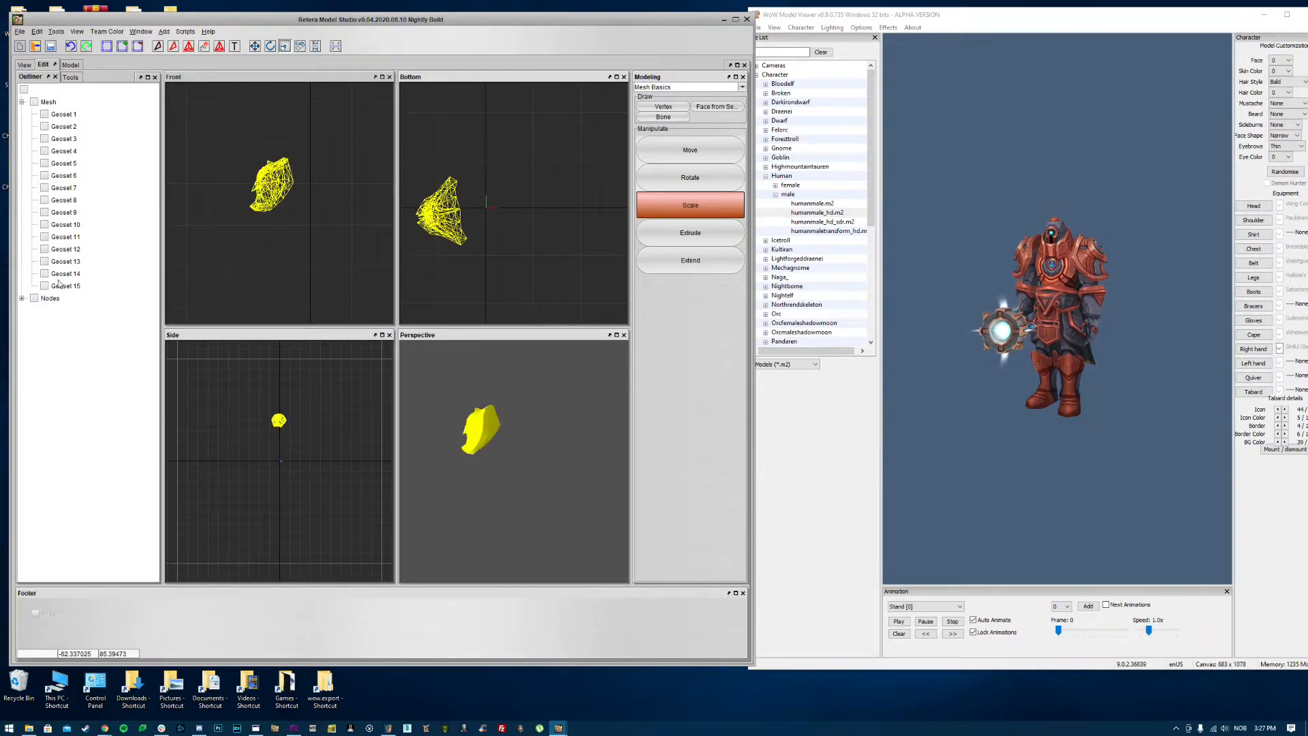
pyautogui.click(64, 215)
pyautogui.scroll(3, 363, 208)
pyautogui.scroll(-3, 363, 208)
pyautogui.scroll(5, 360, 190)
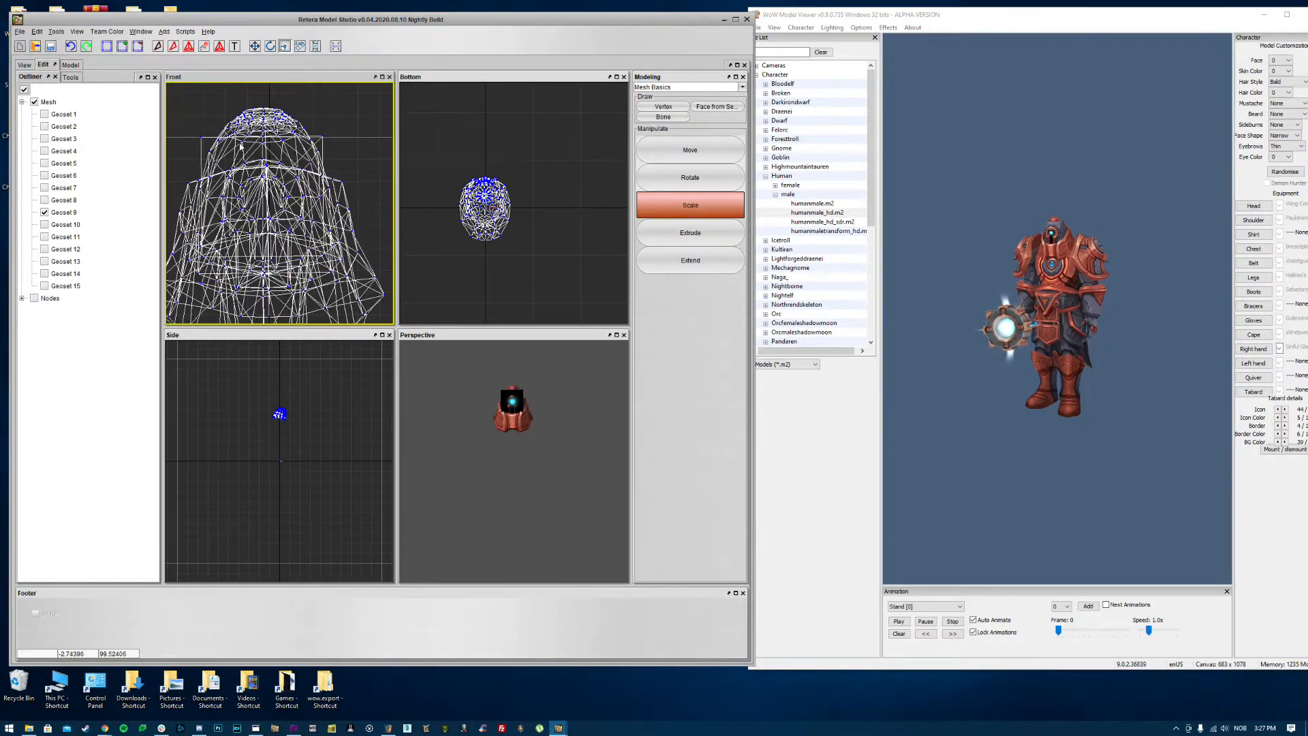
# Step: Select the upper corner vertices of the flat black glow plane on the helm and move them away from it
pyautogui.moveTo(205, 142); pyautogui.dragTo(208, 144)
pyautogui.scroll(-5, 226, 159)
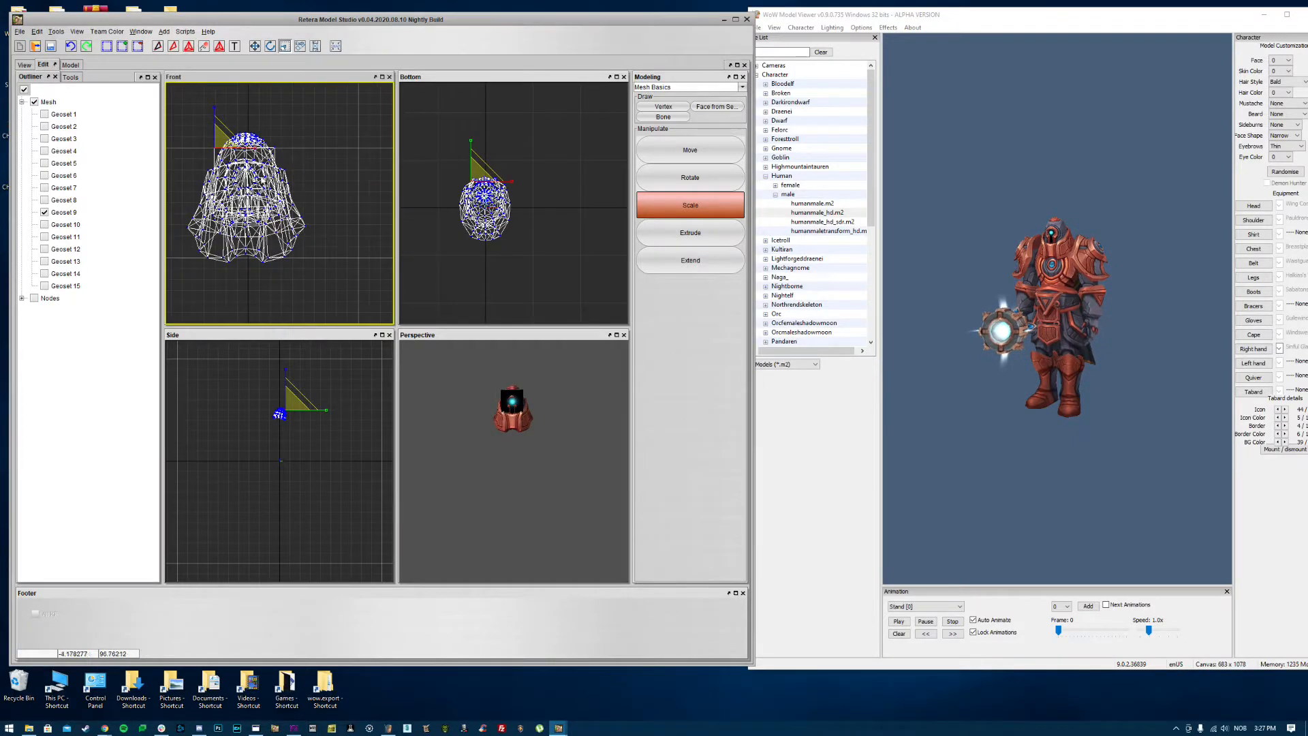
pyautogui.click(689, 150)
pyautogui.scroll(6, 288, 387)
pyautogui.scroll(6, 279, 407)
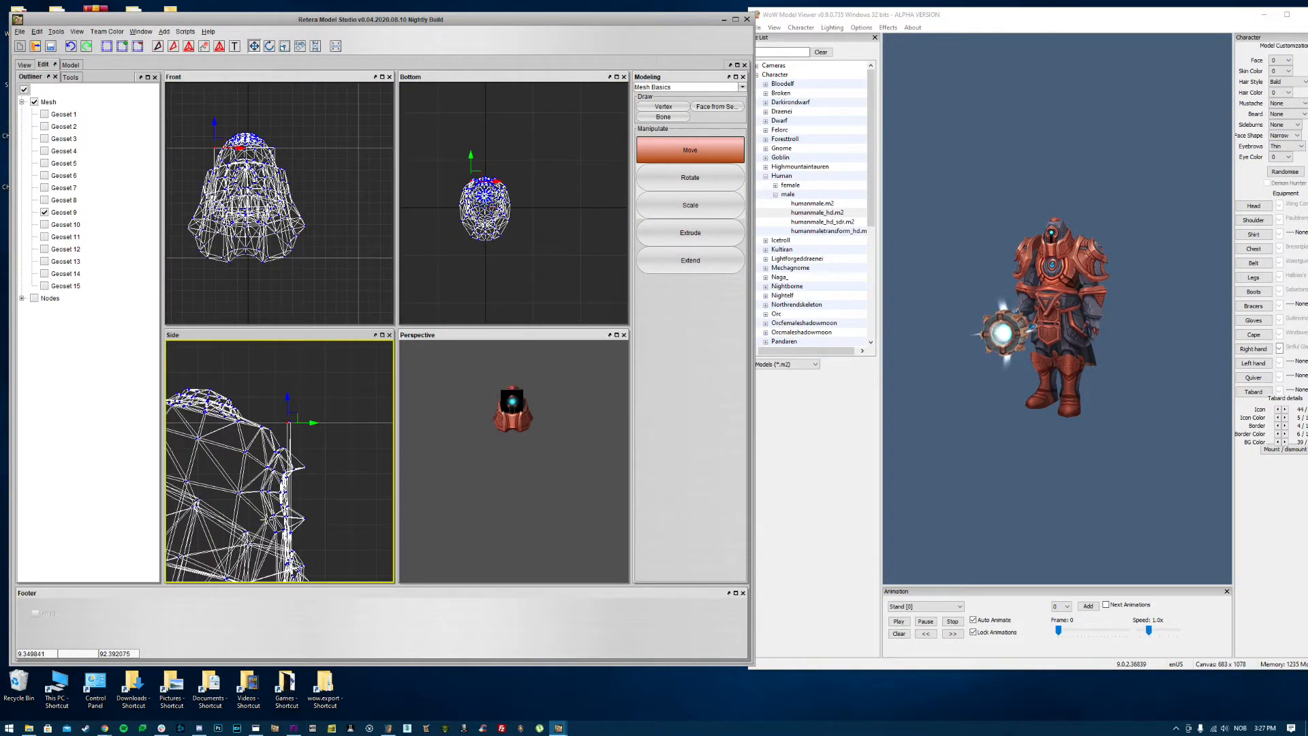
pyautogui.scroll(2, 300, 457)
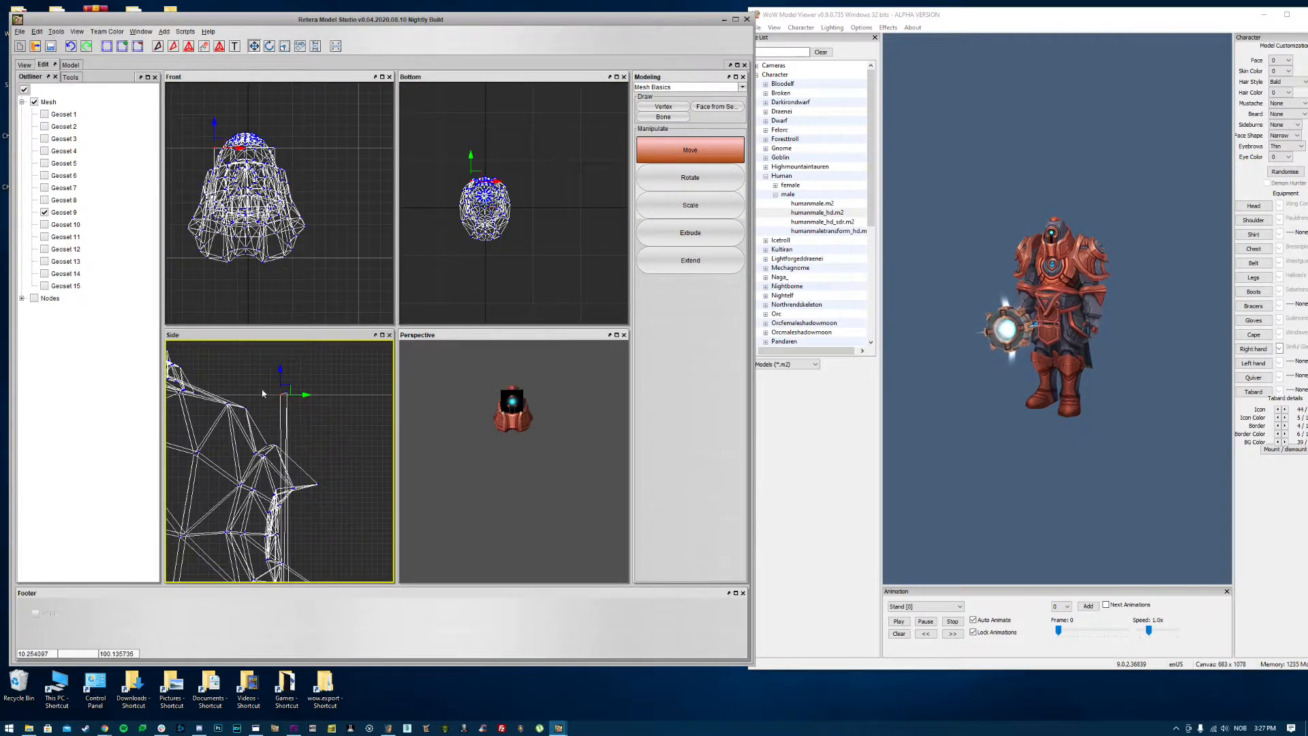
pyautogui.scroll(-4, 320, 413)
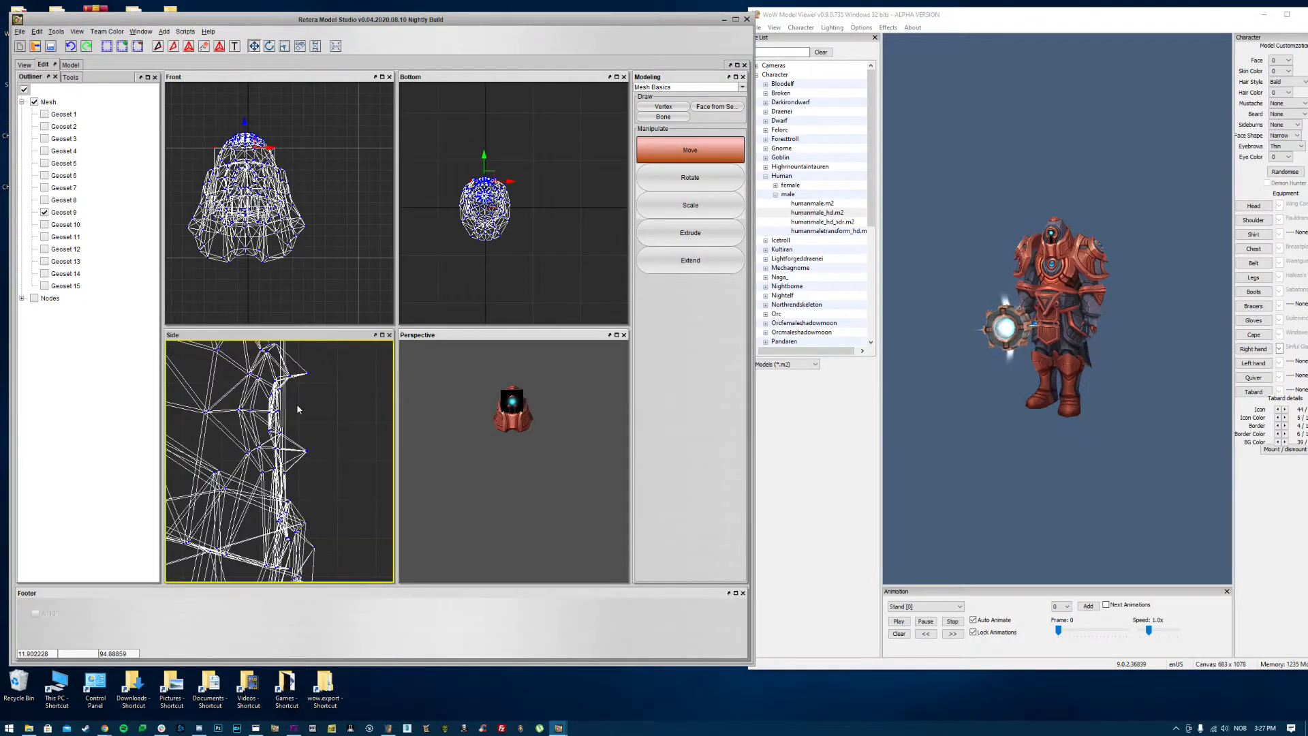
pyautogui.moveTo(295, 361); pyautogui.dragTo(362, 412)
# Step: Pull the glow plane's remaining lower vertices clear of the helm and delete the separated plane
pyautogui.scroll(10, 296, 447)
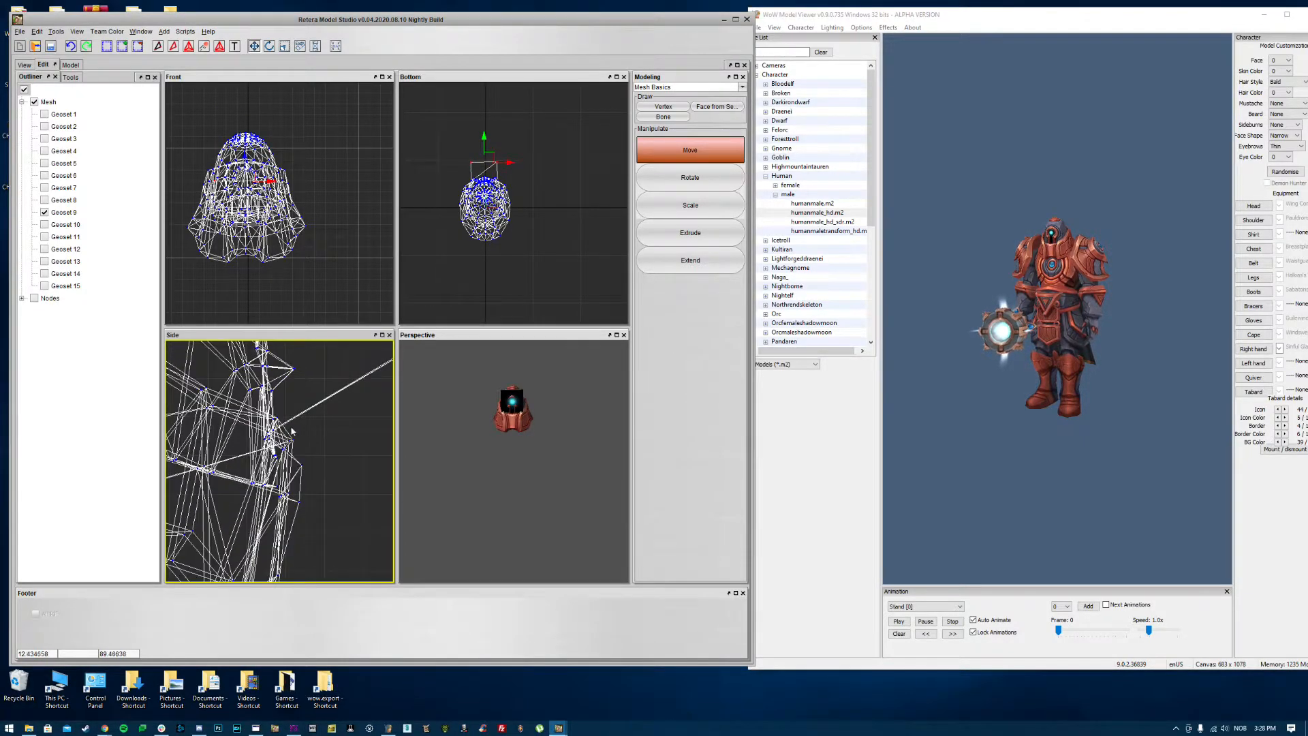
pyautogui.scroll(-6, 228, 506)
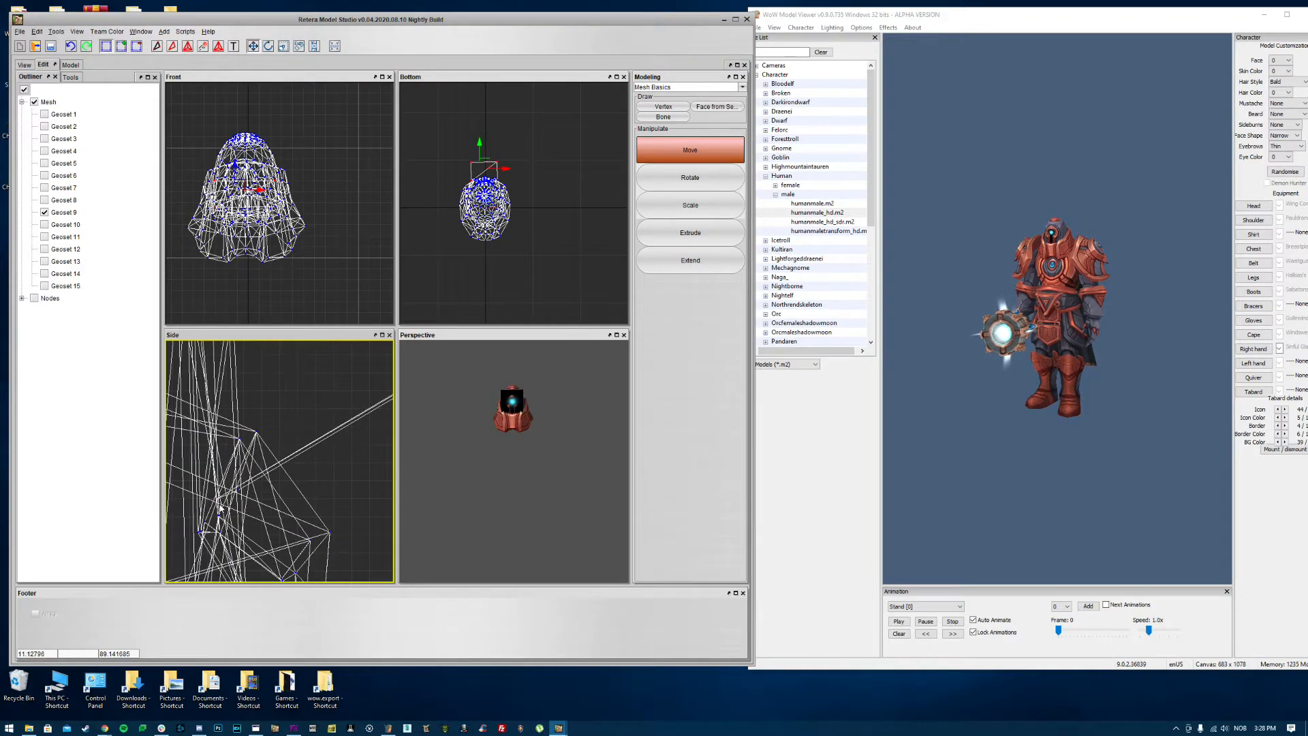
pyautogui.moveTo(318, 440); pyautogui.dragTo(353, 402)
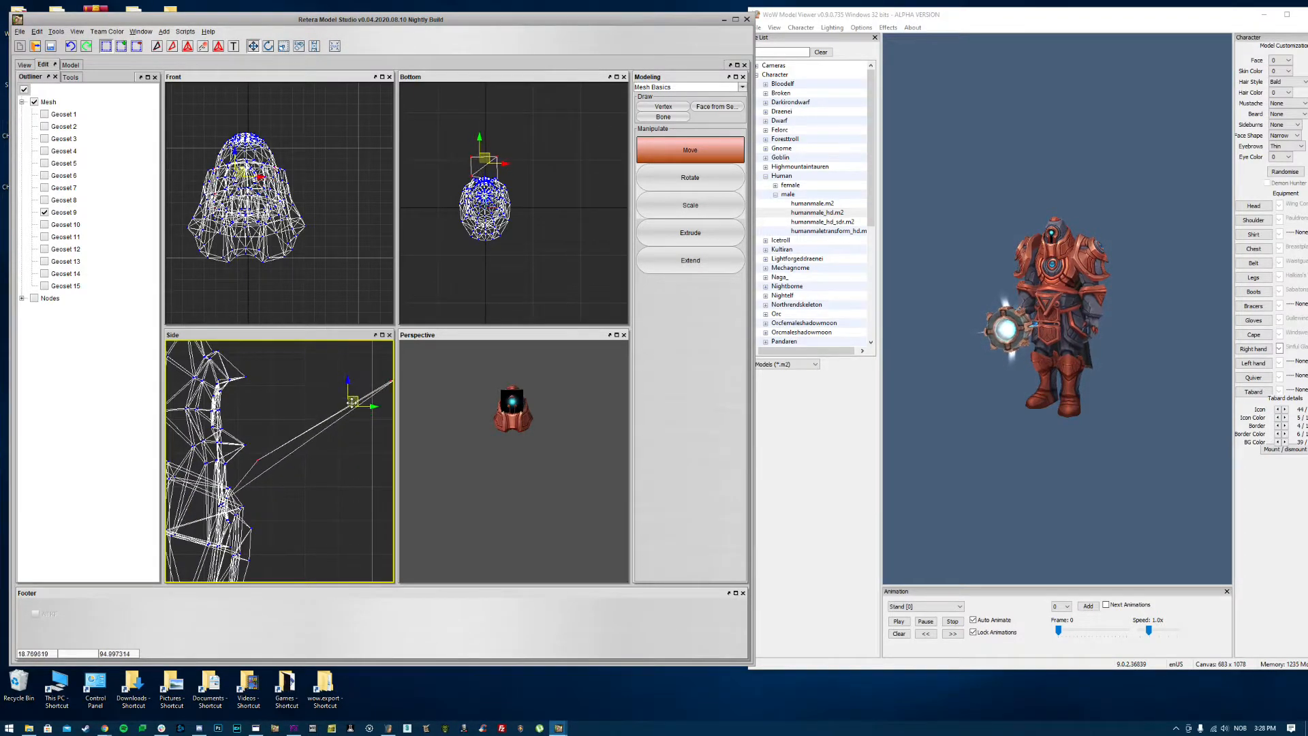
pyautogui.scroll(8, 271, 462)
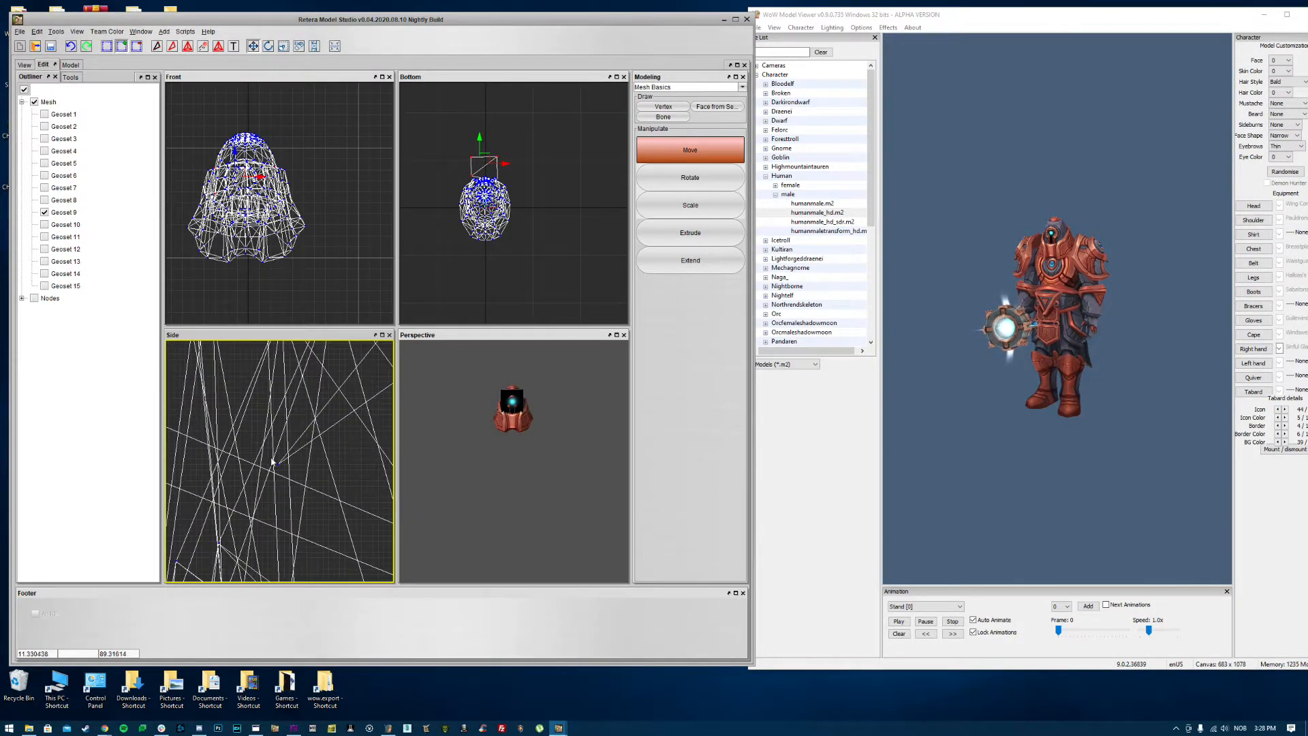
pyautogui.scroll(-8, 296, 485)
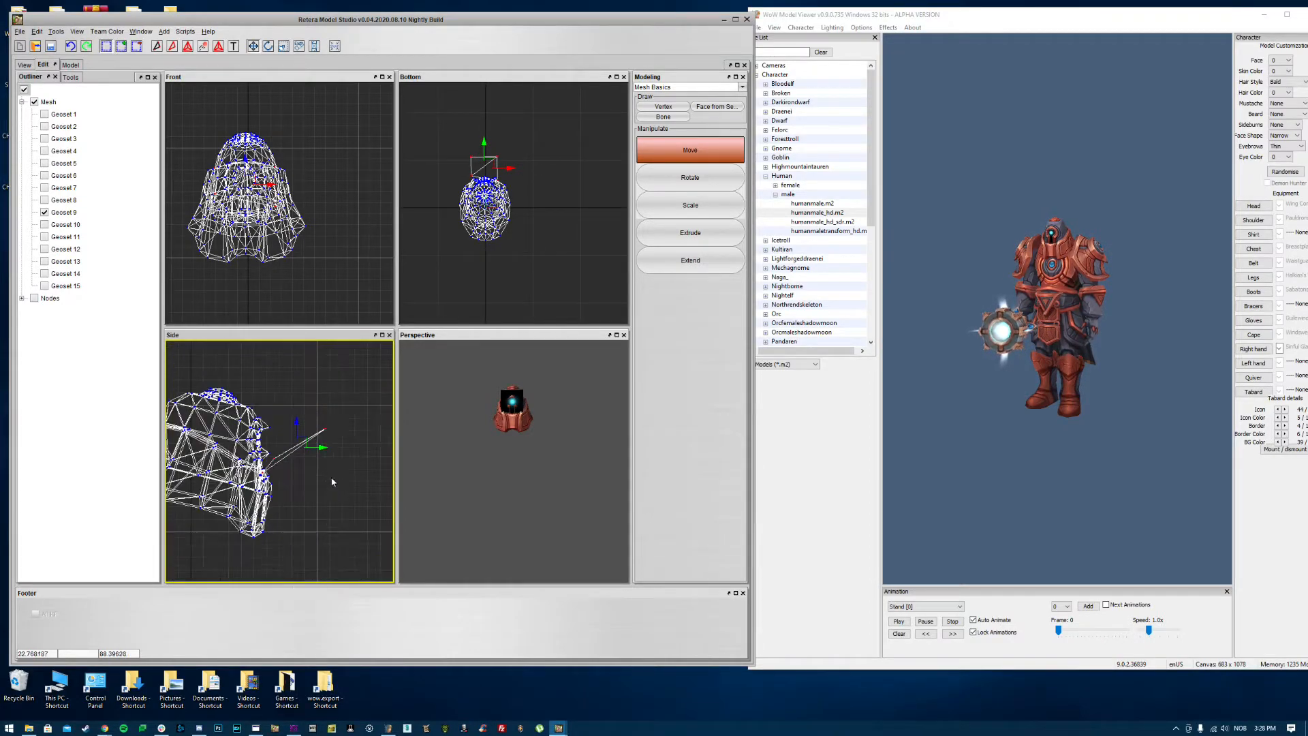
pyautogui.moveTo(300, 447); pyautogui.dragTo(333, 419)
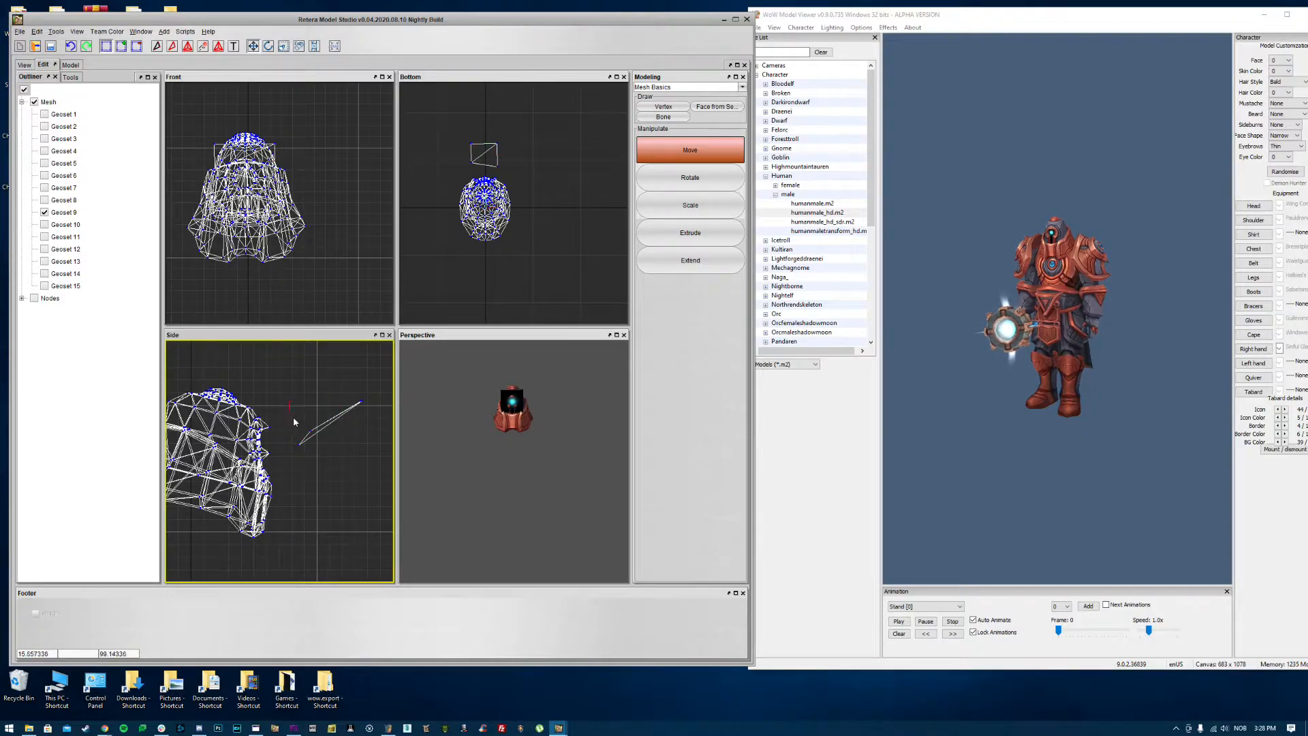
pyautogui.click(346, 376)
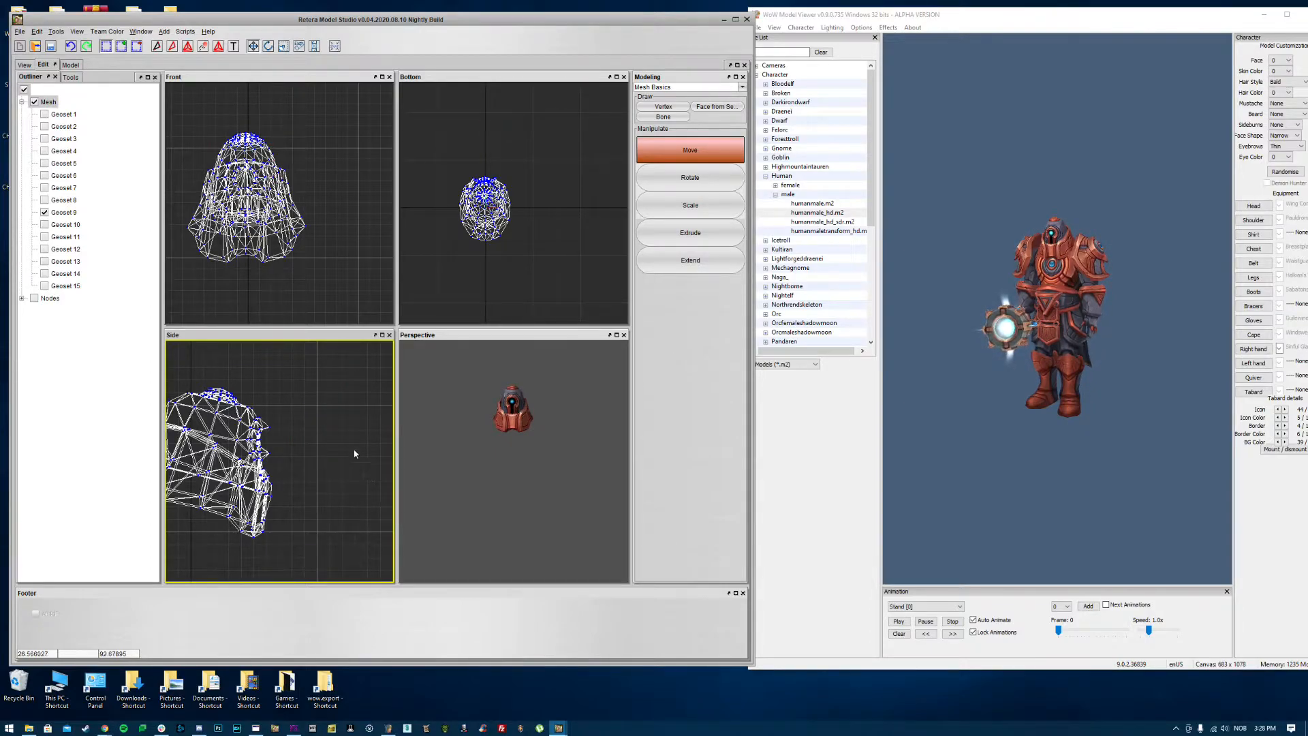
pyautogui.scroll(-3, 346, 447)
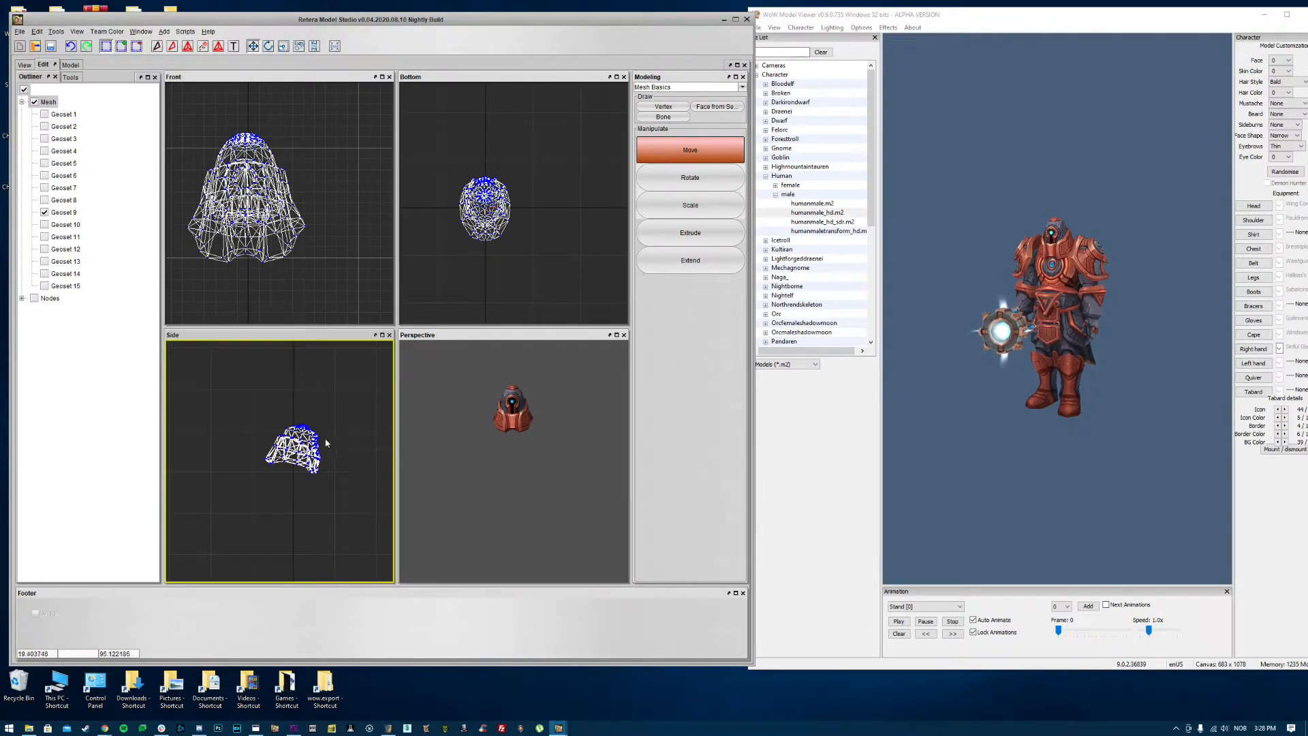
pyautogui.moveTo(503, 413)
pyautogui.mouseDown()
pyautogui.moveTo(558, 416)
pyautogui.moveTo(503, 410)
pyautogui.moveTo(557, 414)
pyautogui.moveTo(518, 412)
pyautogui.mouseUp()
pyautogui.scroll(3, 500, 408)
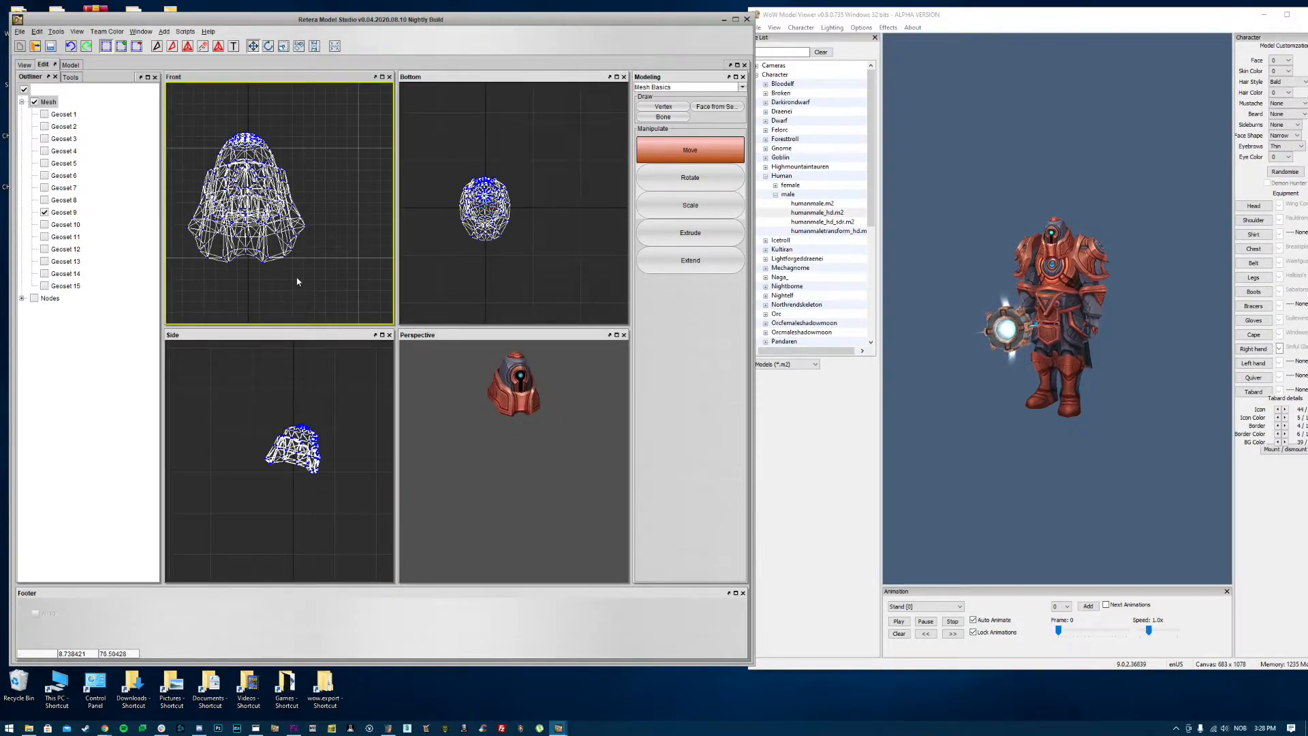
# Step: Launch the MdlVis vertex editor, enlarge its window and place it beside Retera Model Studio, with the full character preview shown there from the front
pyautogui.click(294, 728)
pyautogui.doubleClick(563, 4)
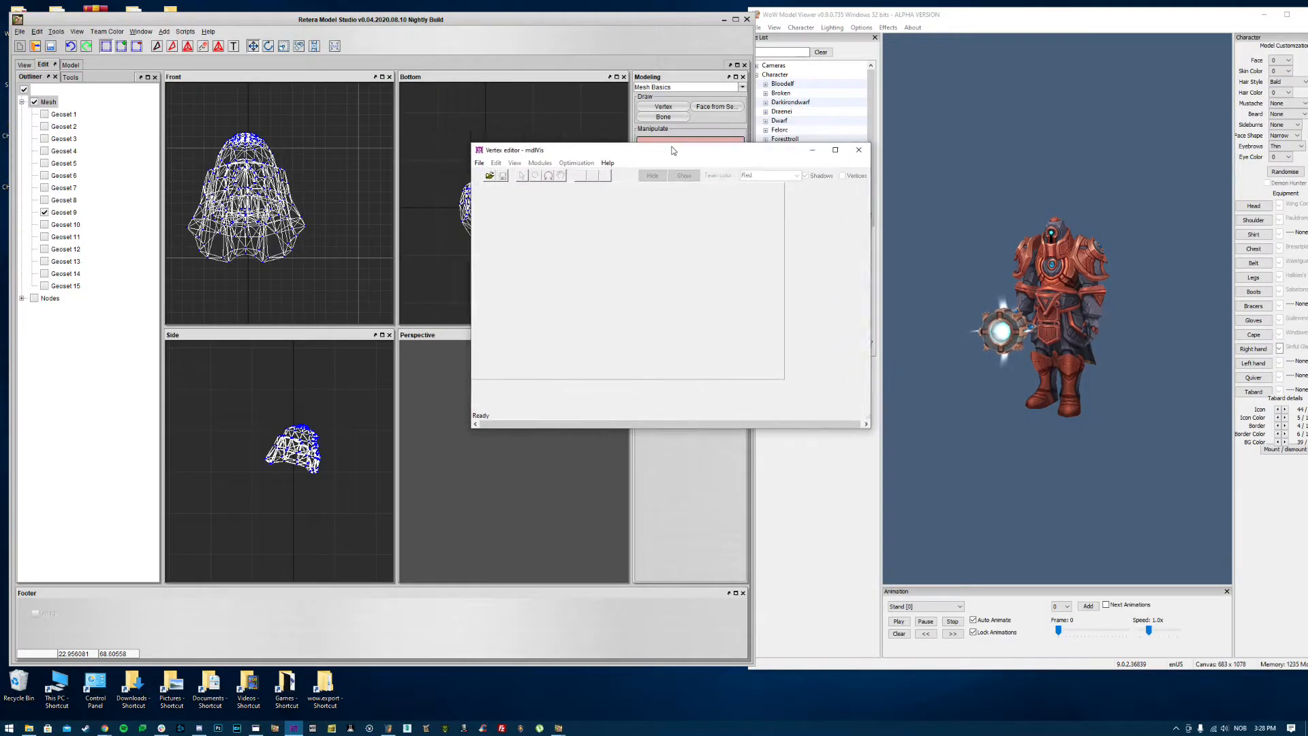
pyautogui.moveTo(888, 428); pyautogui.dragTo(984, 578)
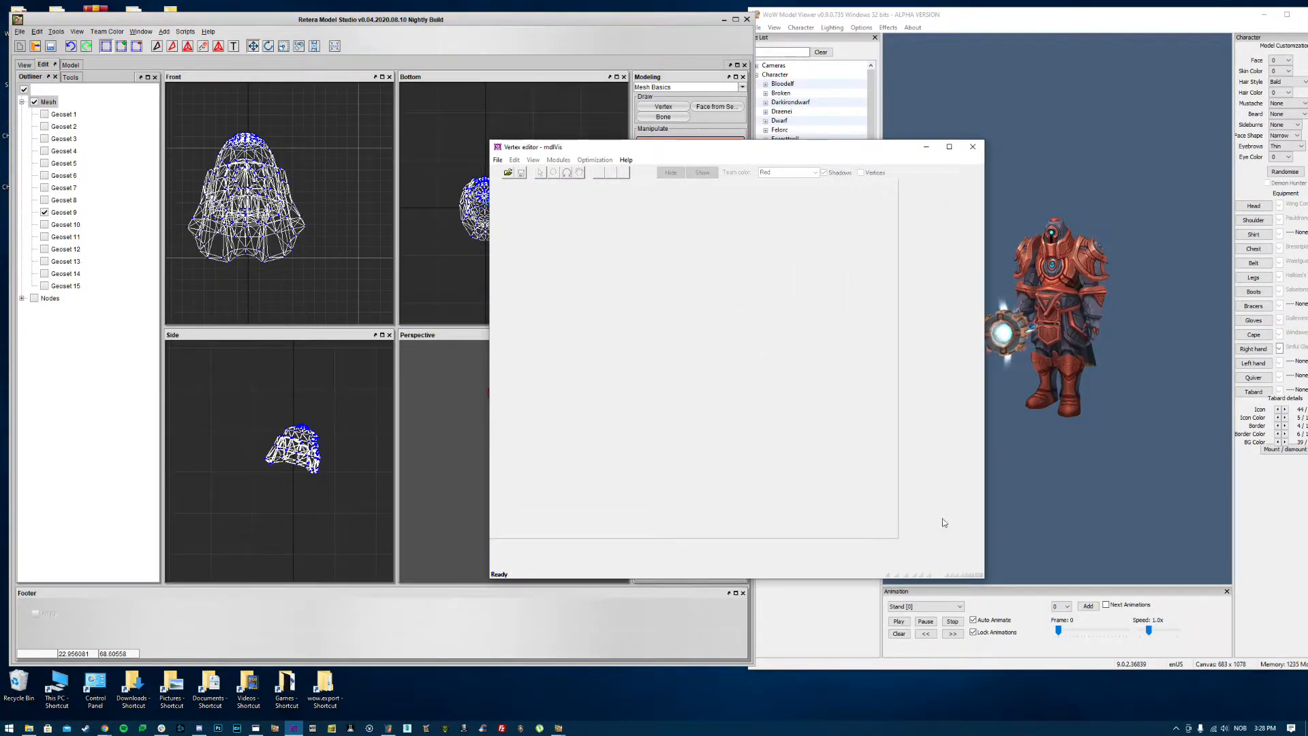
pyautogui.moveTo(690, 153); pyautogui.dragTo(958, 32)
pyautogui.click(25, 64)
pyautogui.moveTo(362, 328); pyautogui.dragTo(313, 331)
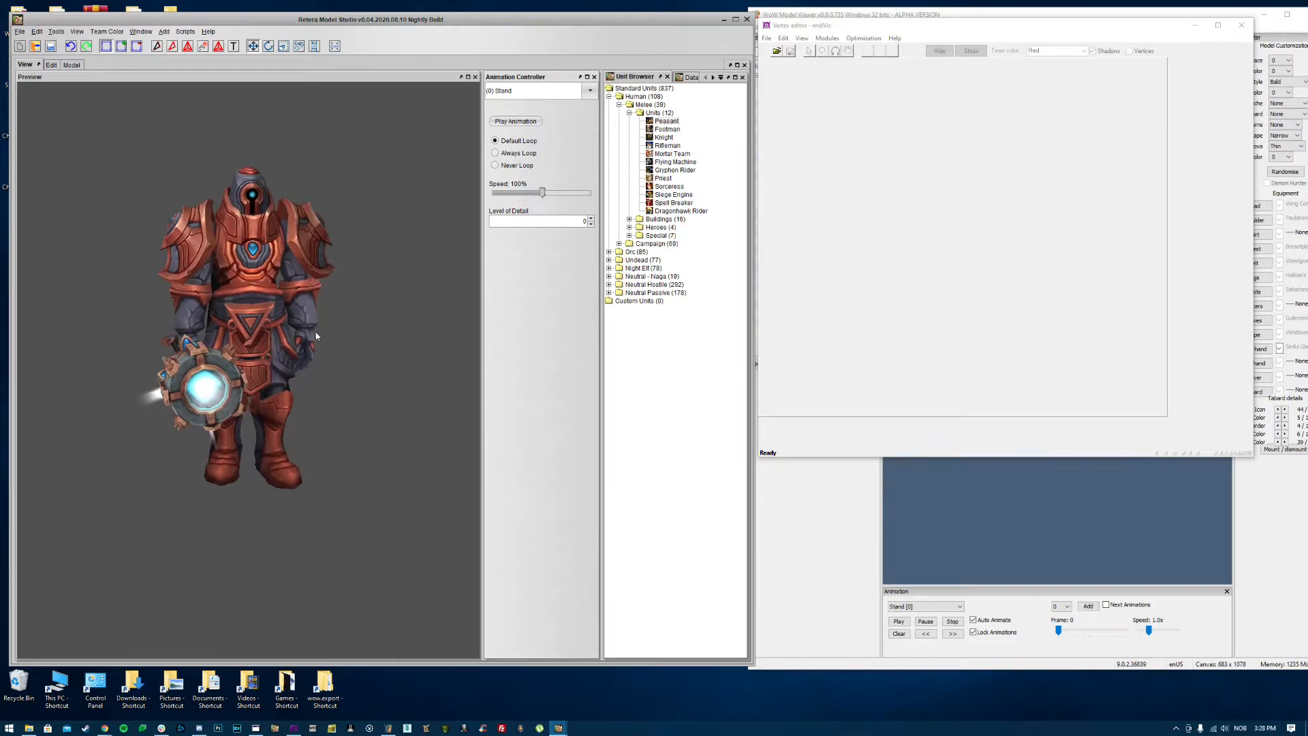
# Step: Load the TutorialGuy model from the desktop's WoW Base Model Tutorial folder into MdlVis
pyautogui.click(767, 38)
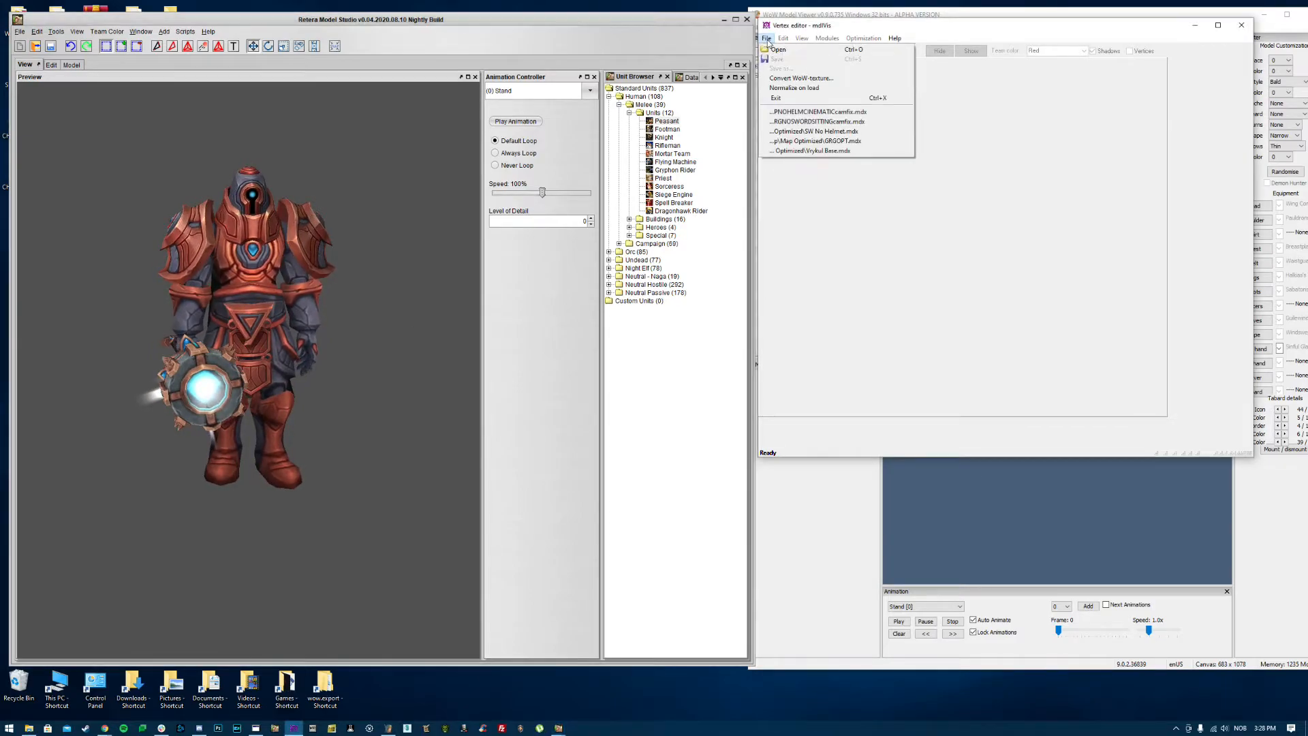
pyautogui.click(782, 51)
pyautogui.click(743, 119)
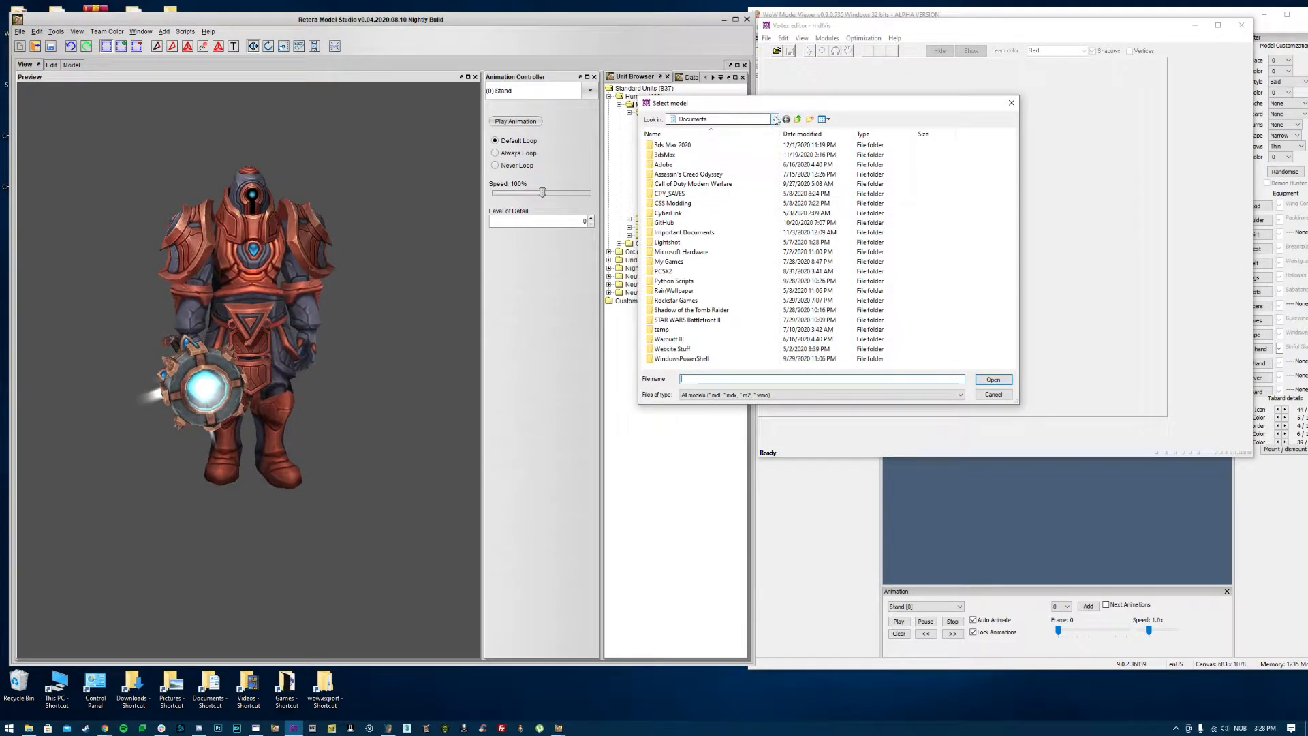
pyautogui.click(698, 163)
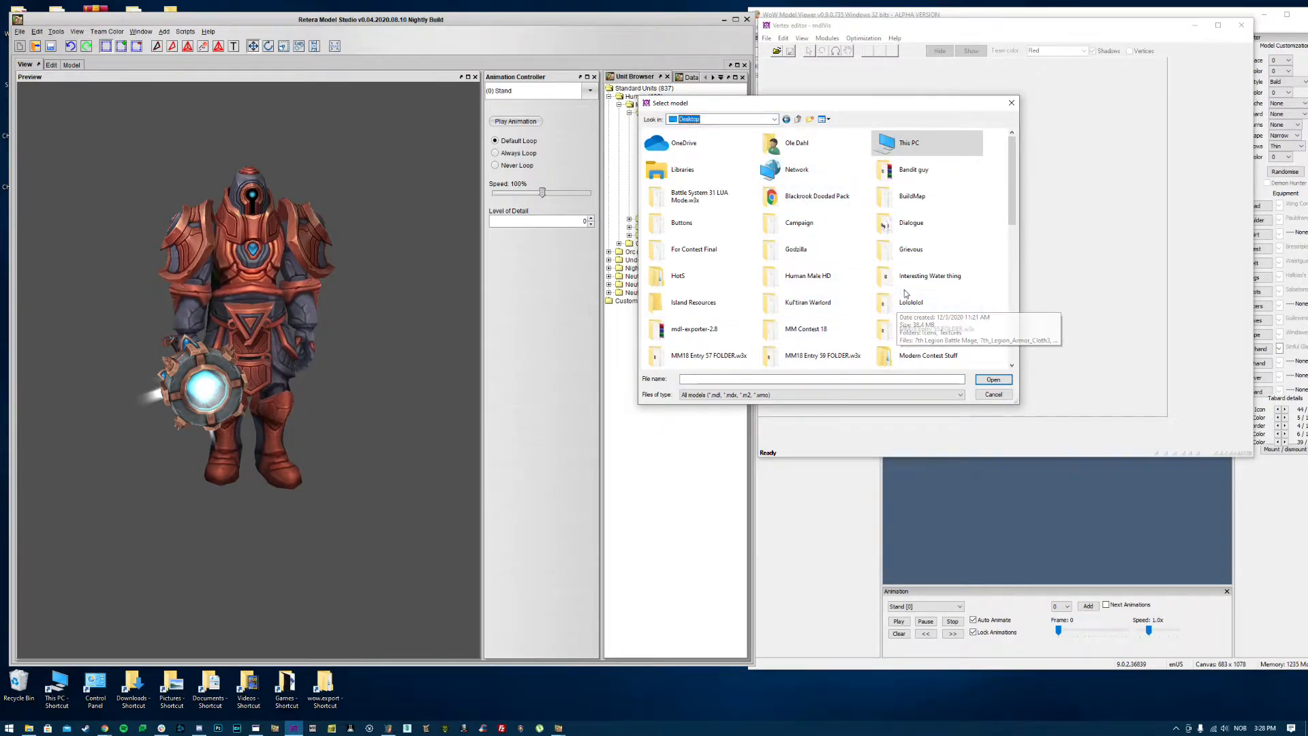
pyautogui.scroll(-5, 764, 315)
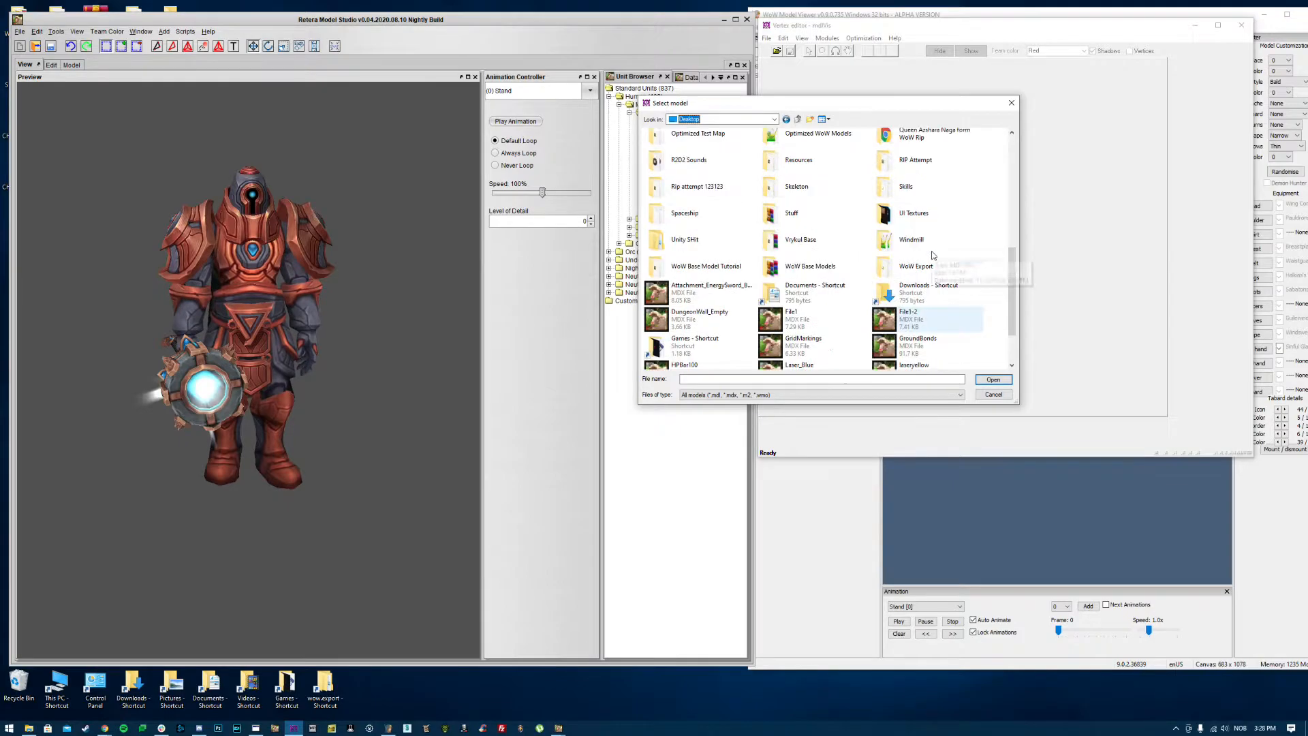
pyautogui.doubleClick(702, 266)
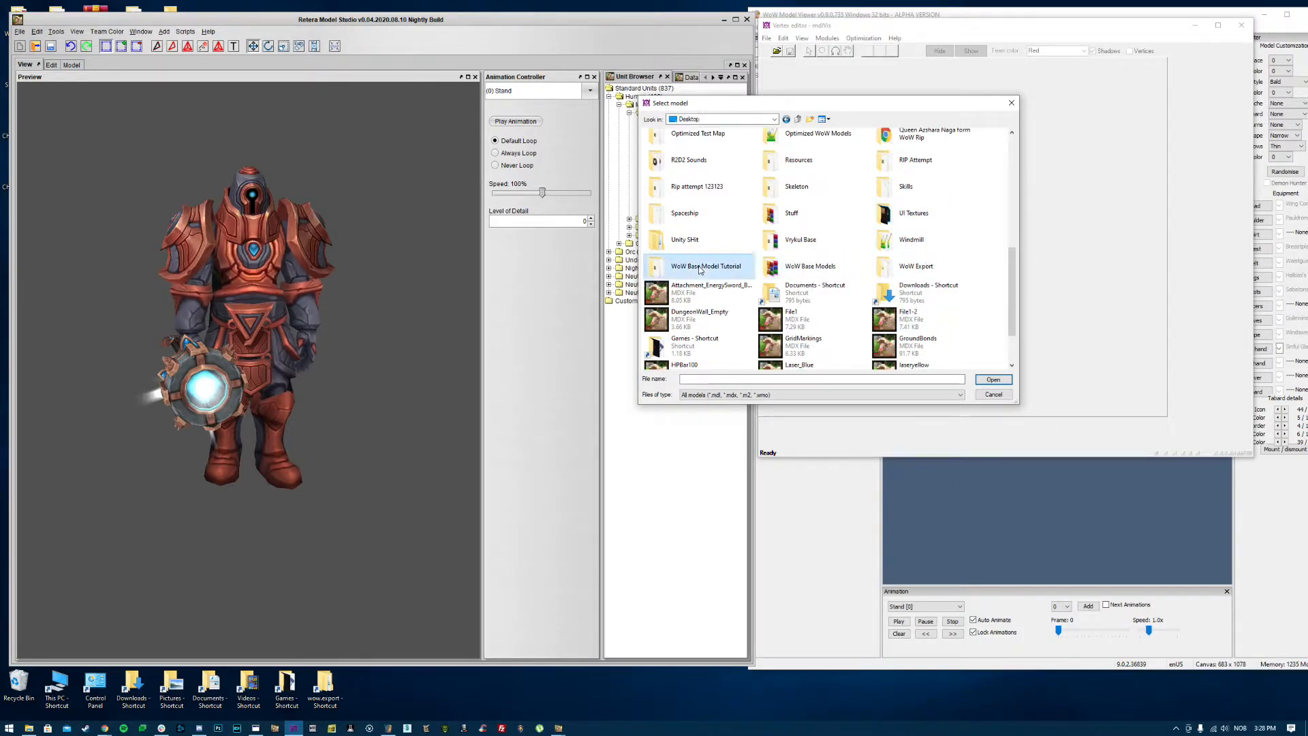
pyautogui.click(830, 160)
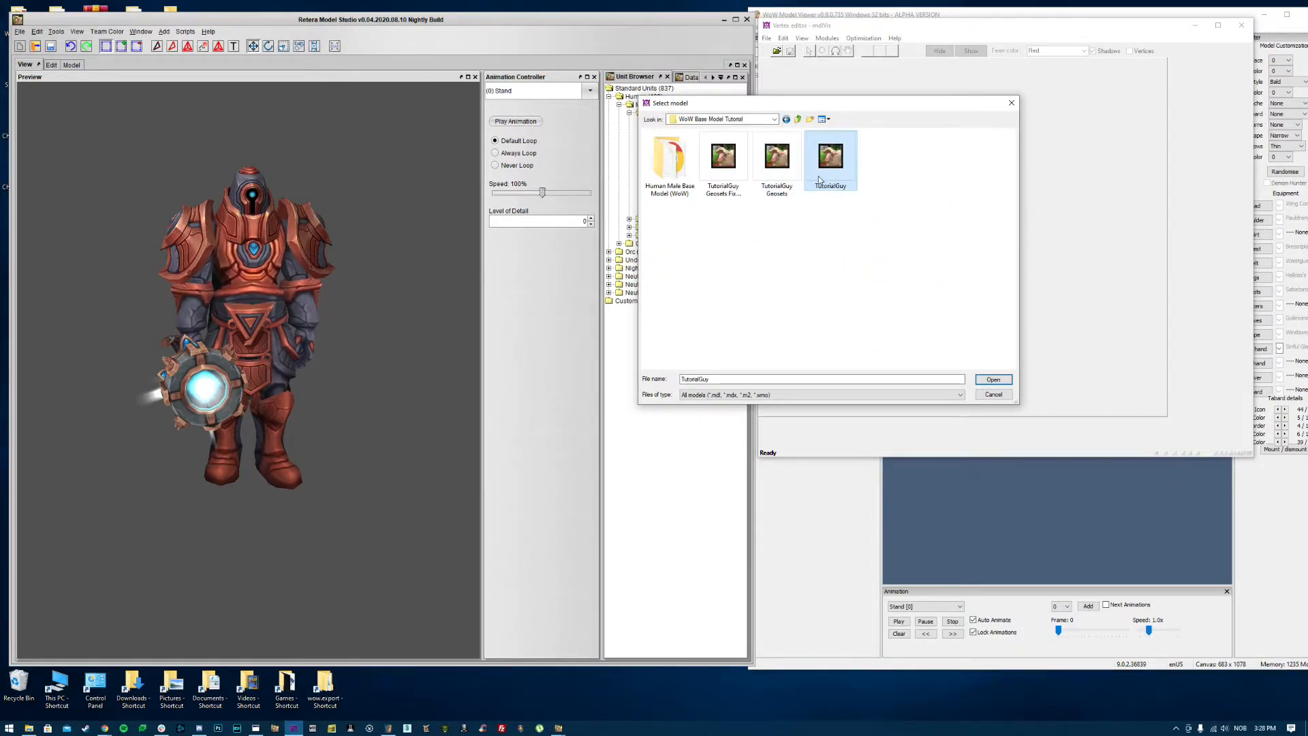
pyautogui.click(777, 160)
pyautogui.click(724, 167)
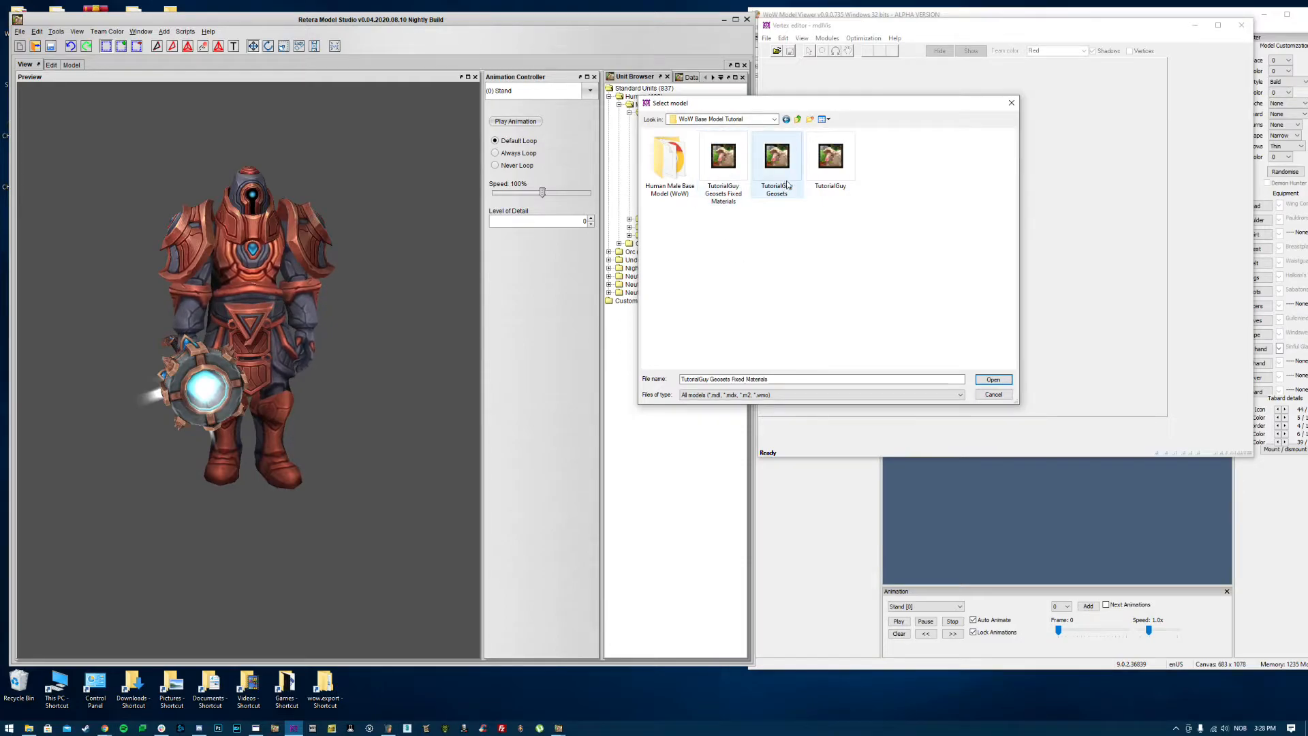
pyautogui.doubleClick(840, 171)
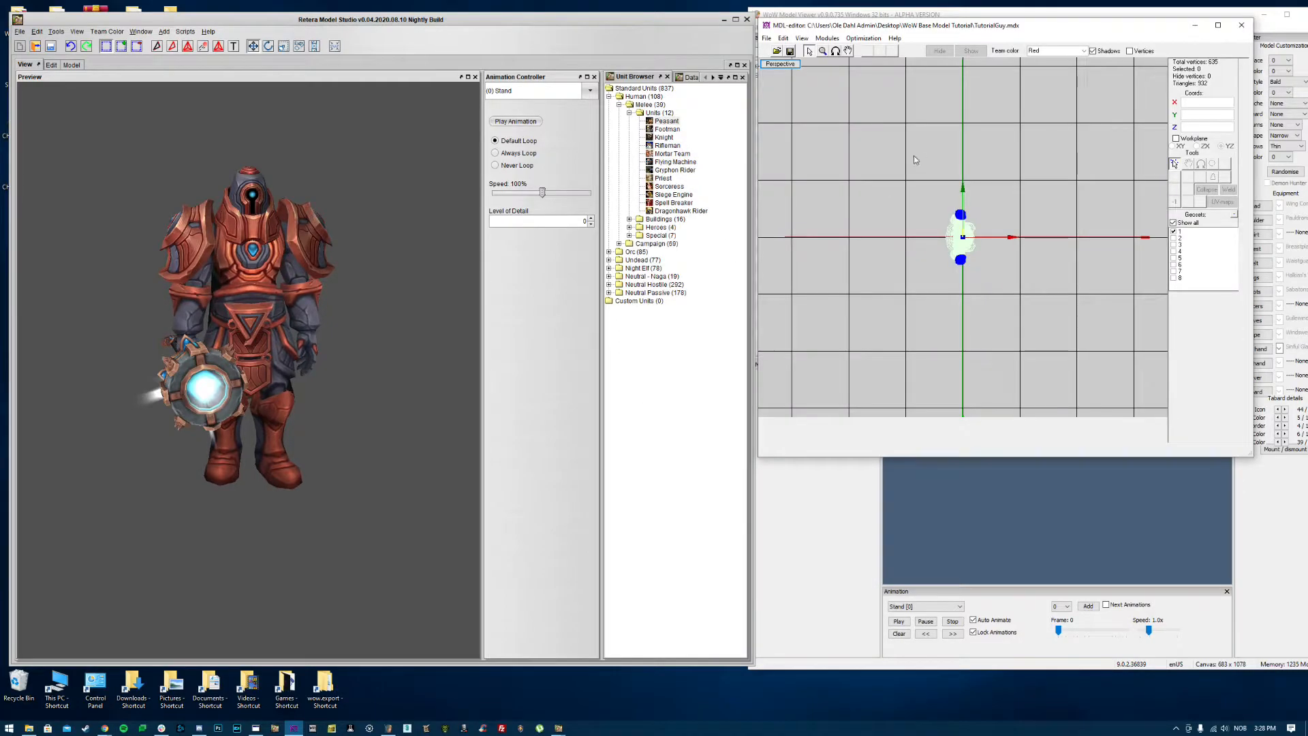
# Step: Bring the loaded wireframe body into an upright, enlarged full-body view and start switching to another editor module
pyautogui.click(836, 51)
pyautogui.moveTo(891, 152); pyautogui.dragTo(992, 236)
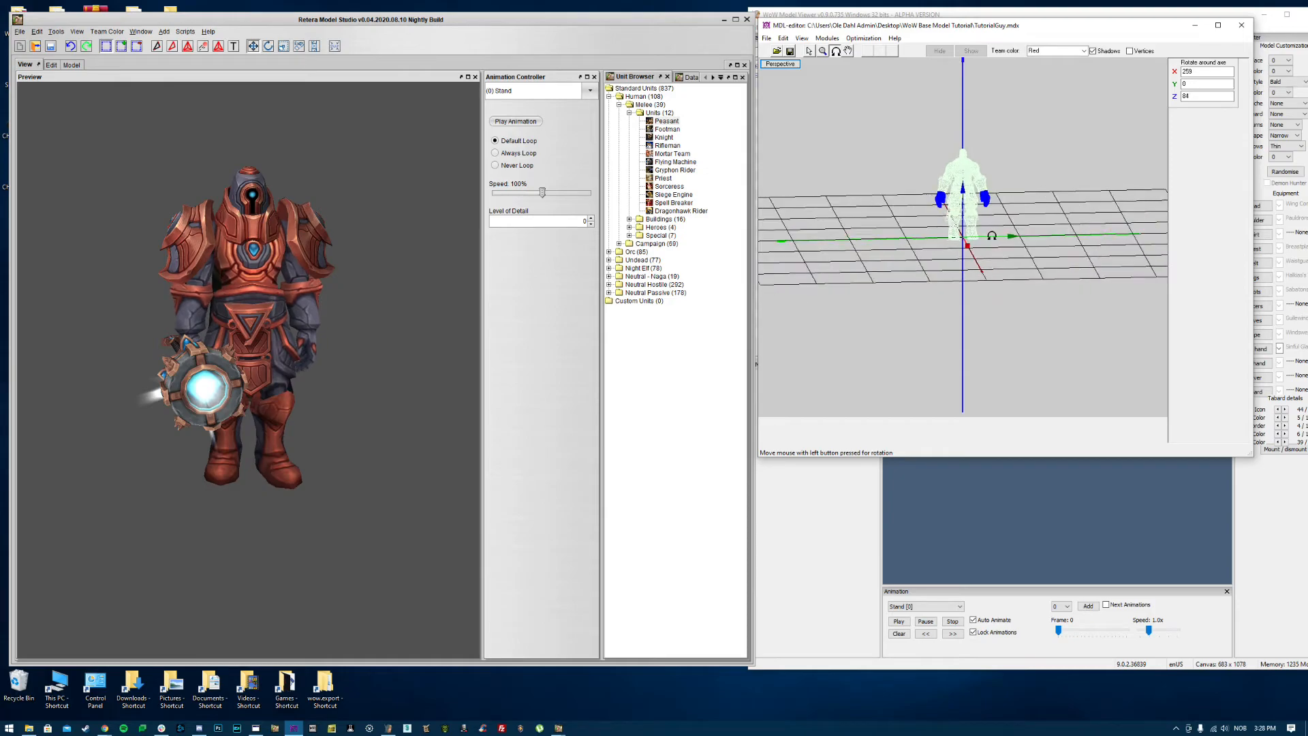
pyautogui.click(848, 51)
pyautogui.moveTo(981, 180); pyautogui.dragTo(979, 207)
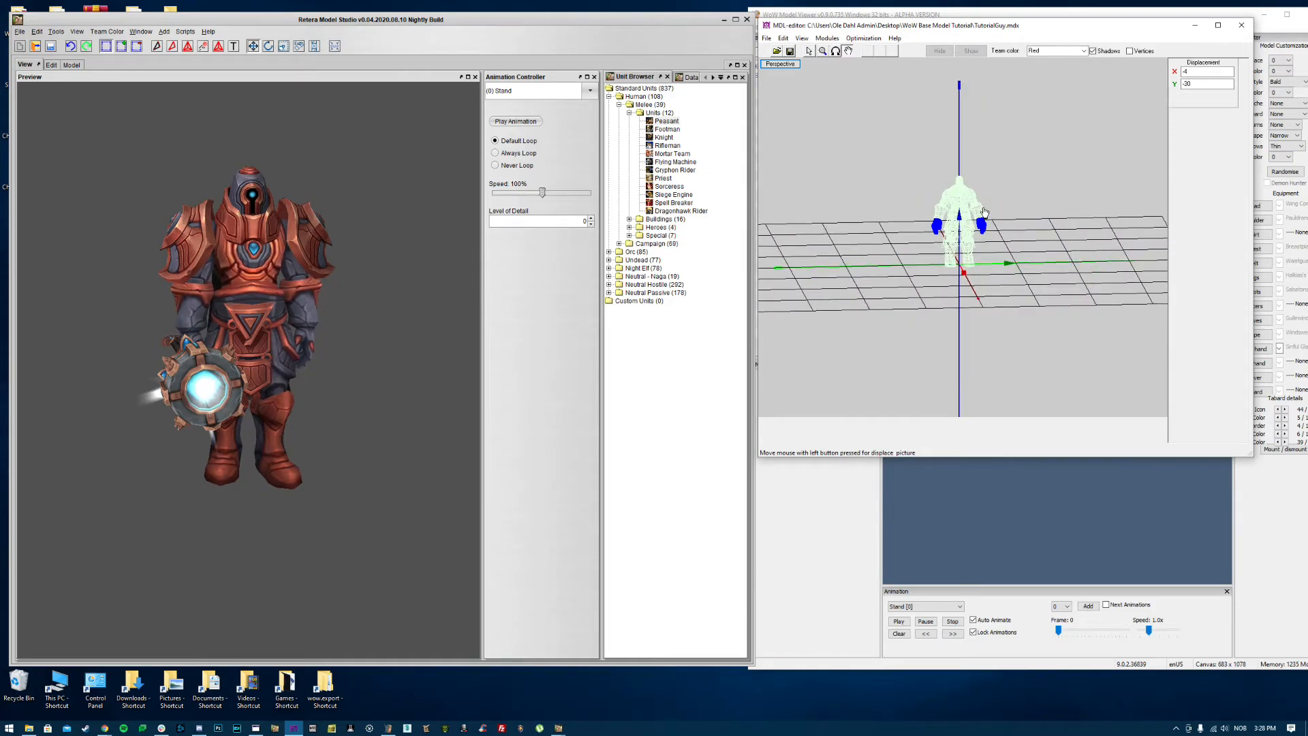
pyautogui.scroll(5, 979, 219)
pyautogui.click(828, 38)
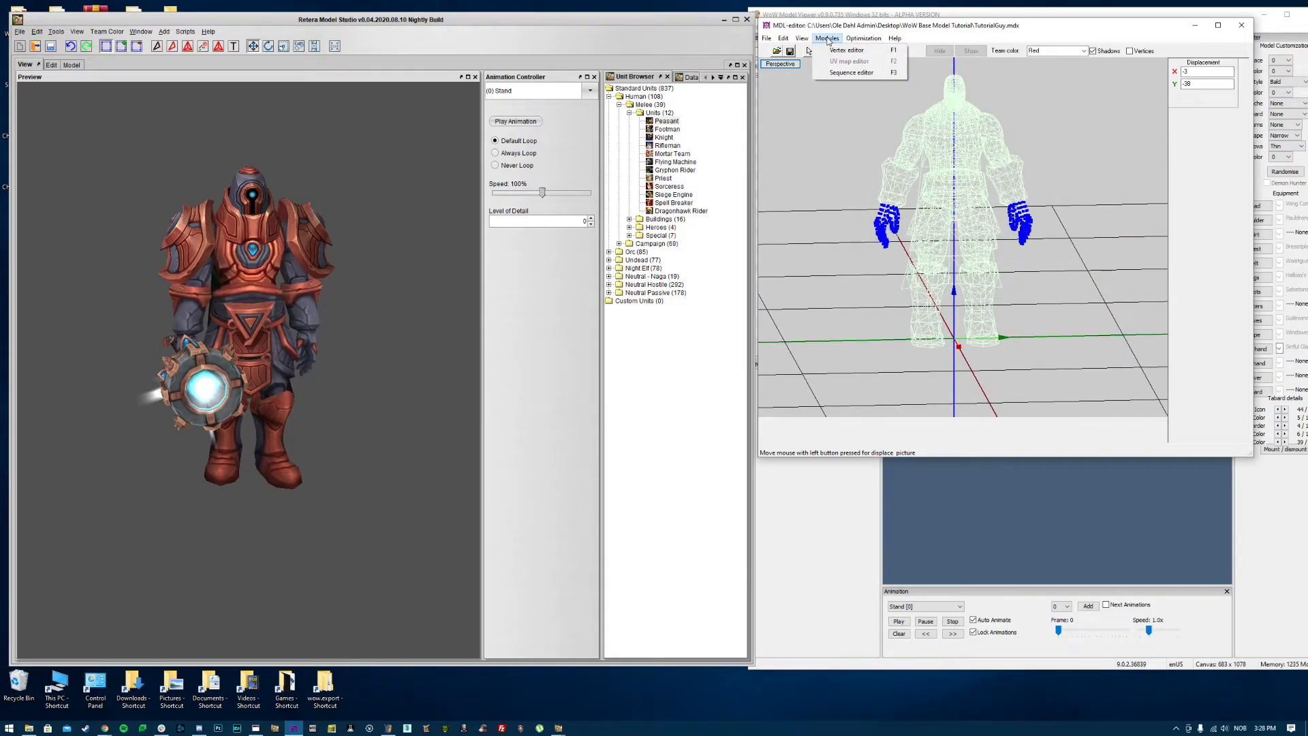
# Step: Open the model in the Sequence editor, show its bones and select the first object in the bone list
pyautogui.click(845, 69)
pyautogui.click(689, 401)
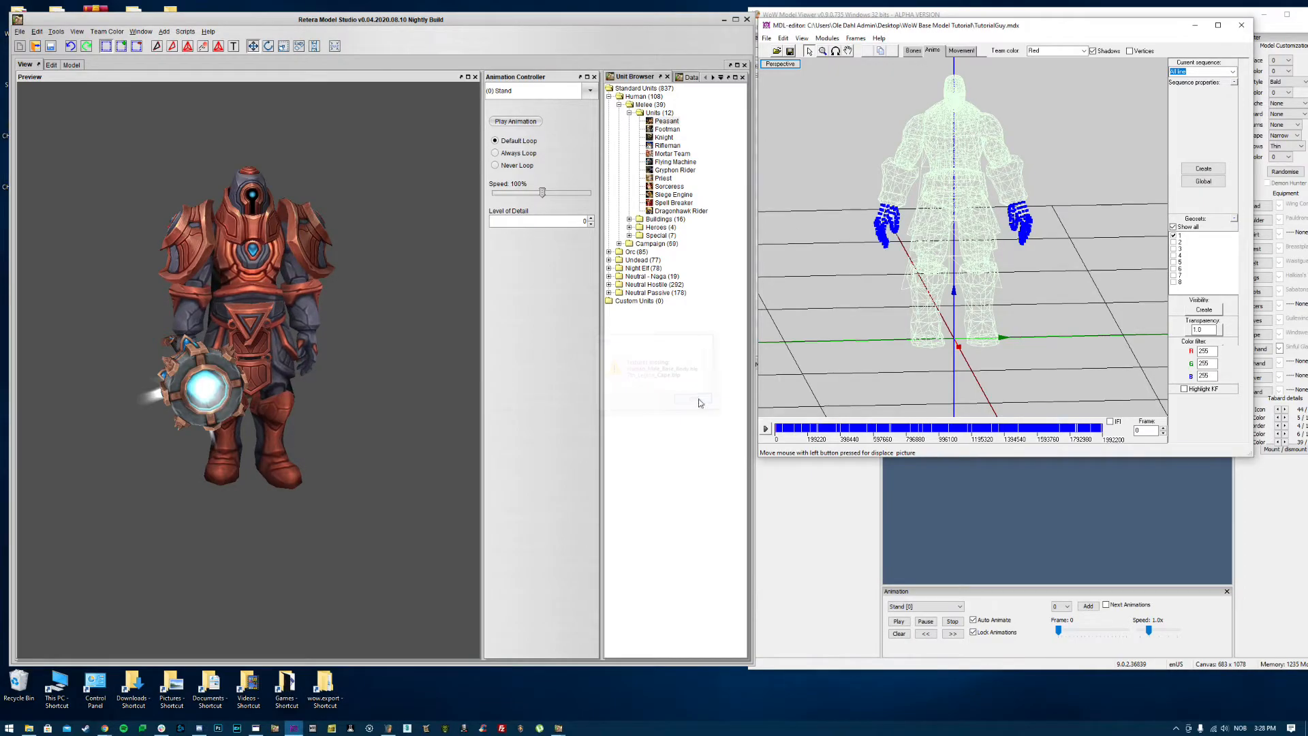
pyautogui.click(847, 50)
pyautogui.moveTo(901, 330); pyautogui.dragTo(904, 195)
pyautogui.click(836, 51)
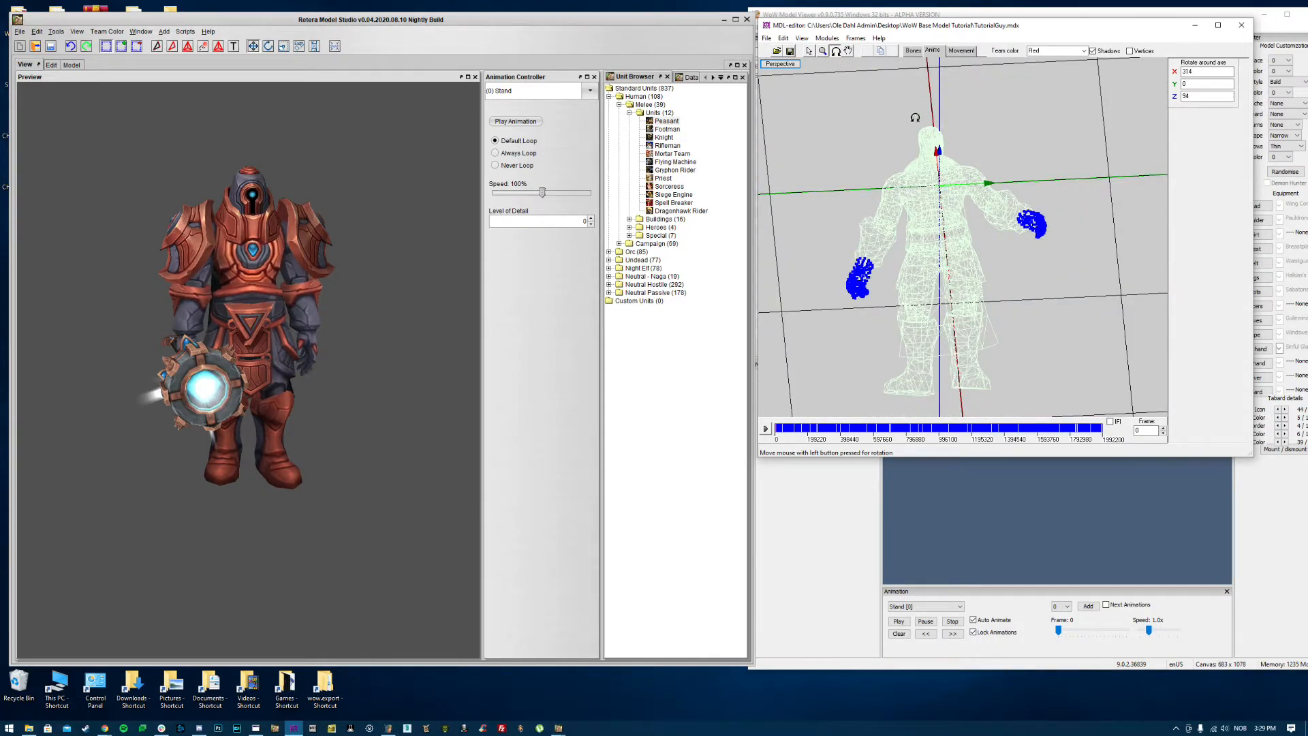
pyautogui.click(913, 50)
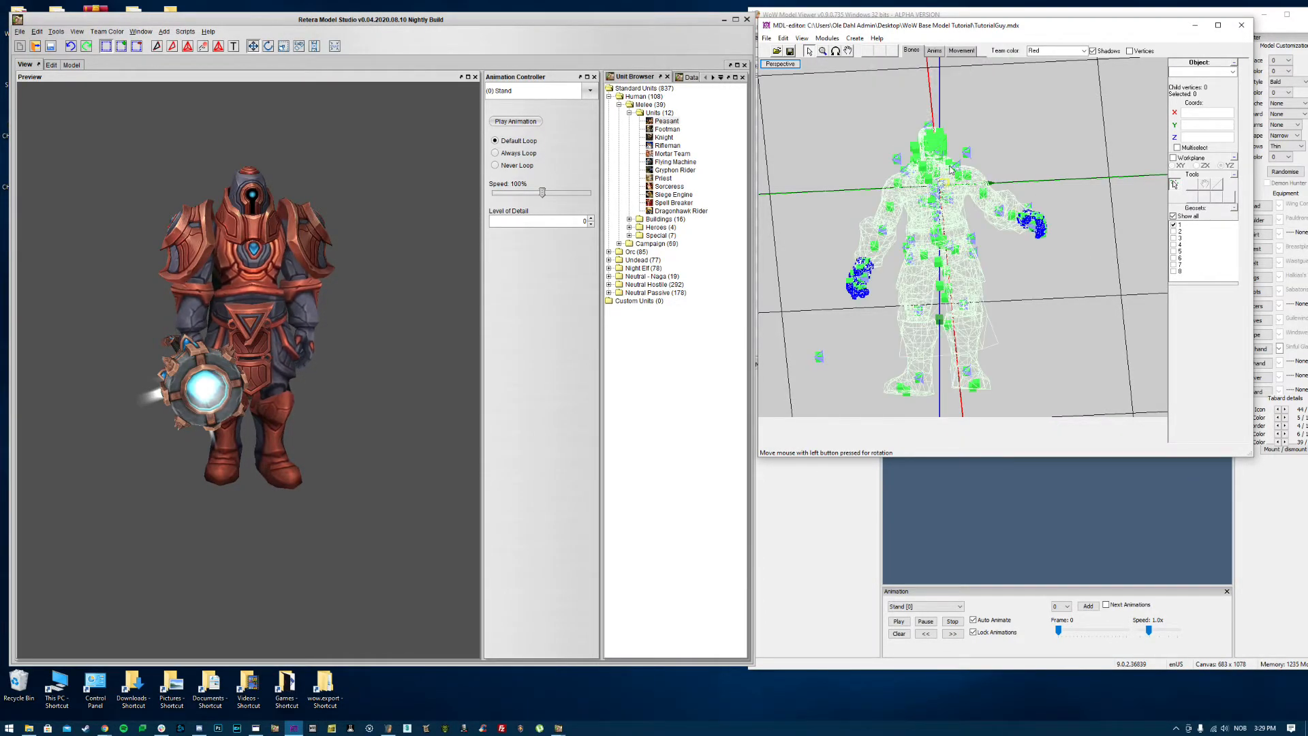
pyautogui.click(1235, 70)
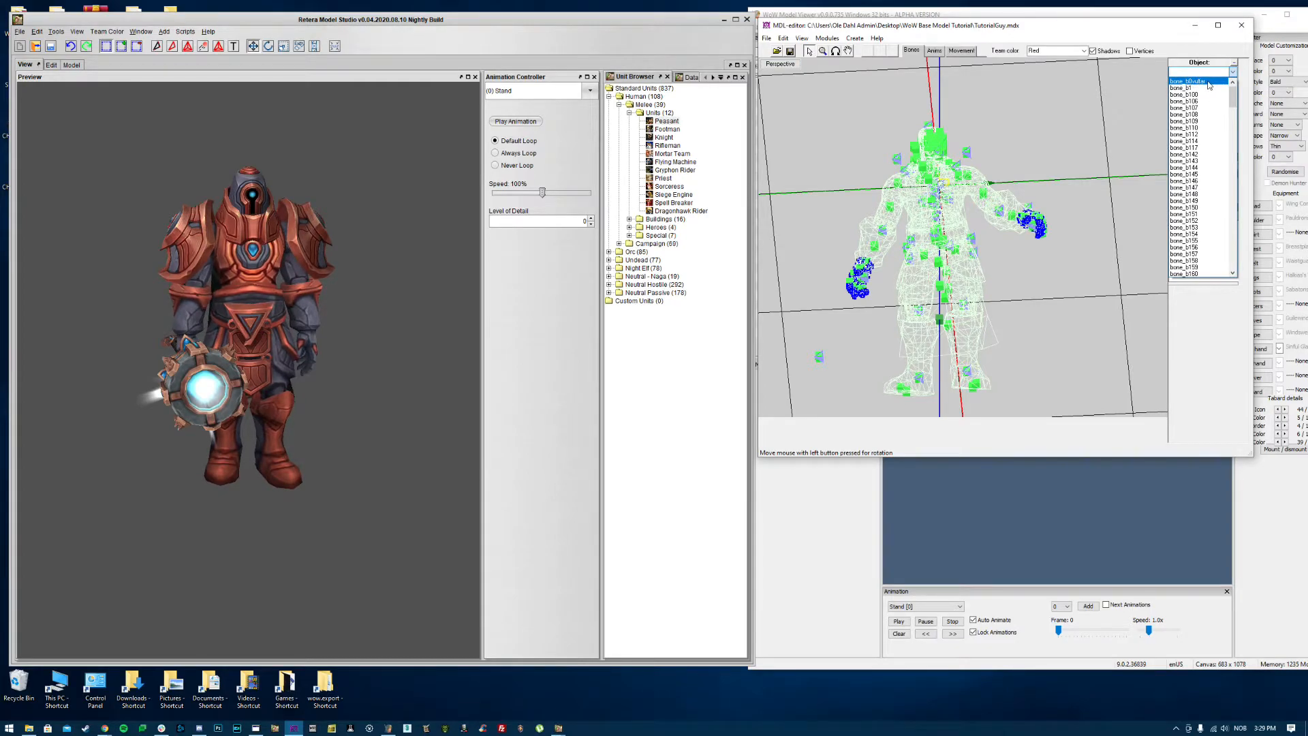
pyautogui.click(1208, 83)
# Step: Identify the shoulder and upper-arm bones of the model's right arm from a close front view
pyautogui.press('r')
pyautogui.moveTo(873, 178); pyautogui.dragTo(939, 265)
pyautogui.click(848, 51)
pyautogui.scroll(6, 938, 225)
pyautogui.click(836, 51)
pyautogui.moveTo(886, 122); pyautogui.dragTo(893, 120)
pyautogui.click(810, 51)
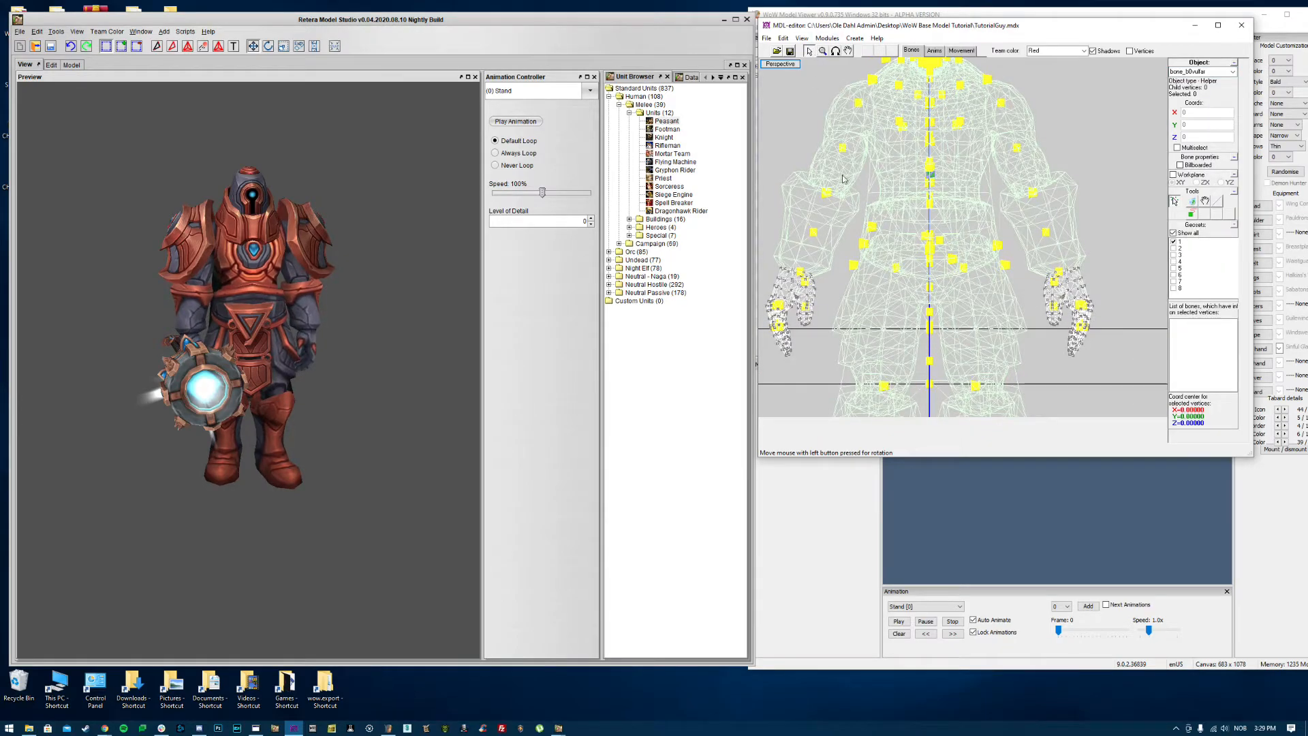
pyautogui.click(859, 103)
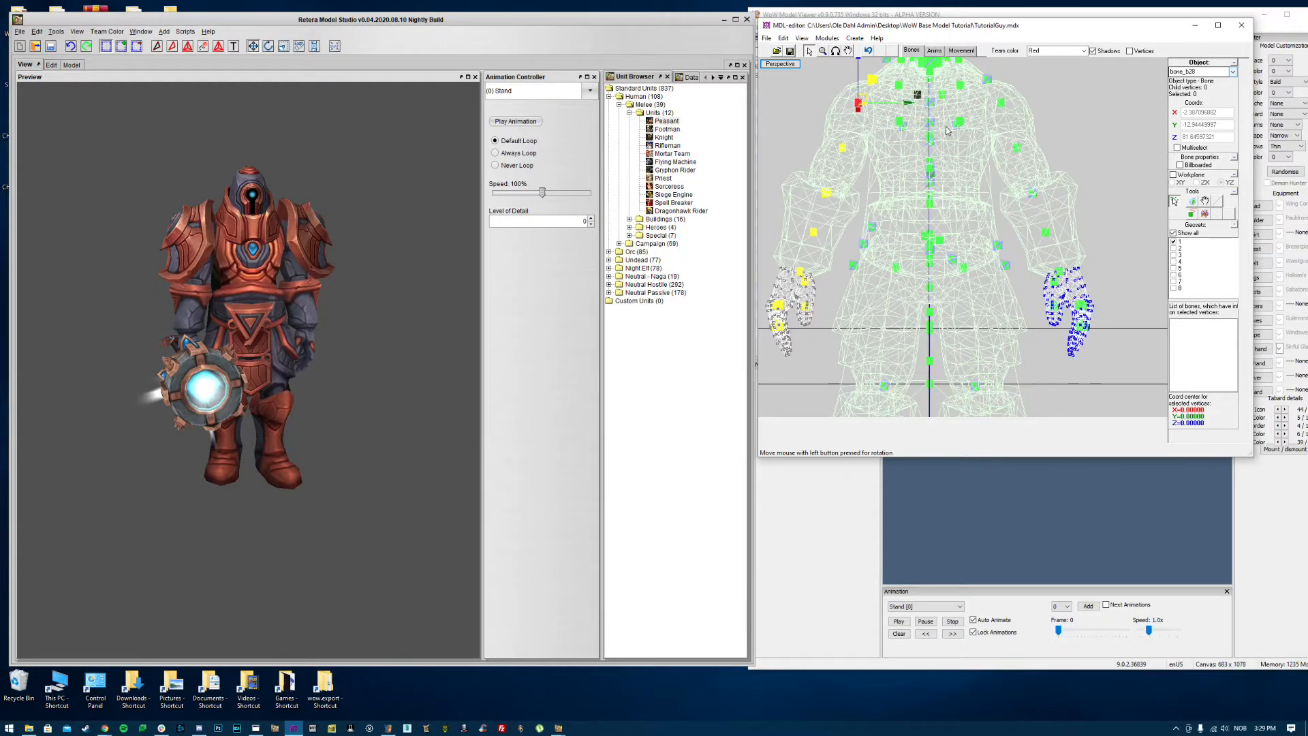
pyautogui.click(847, 150)
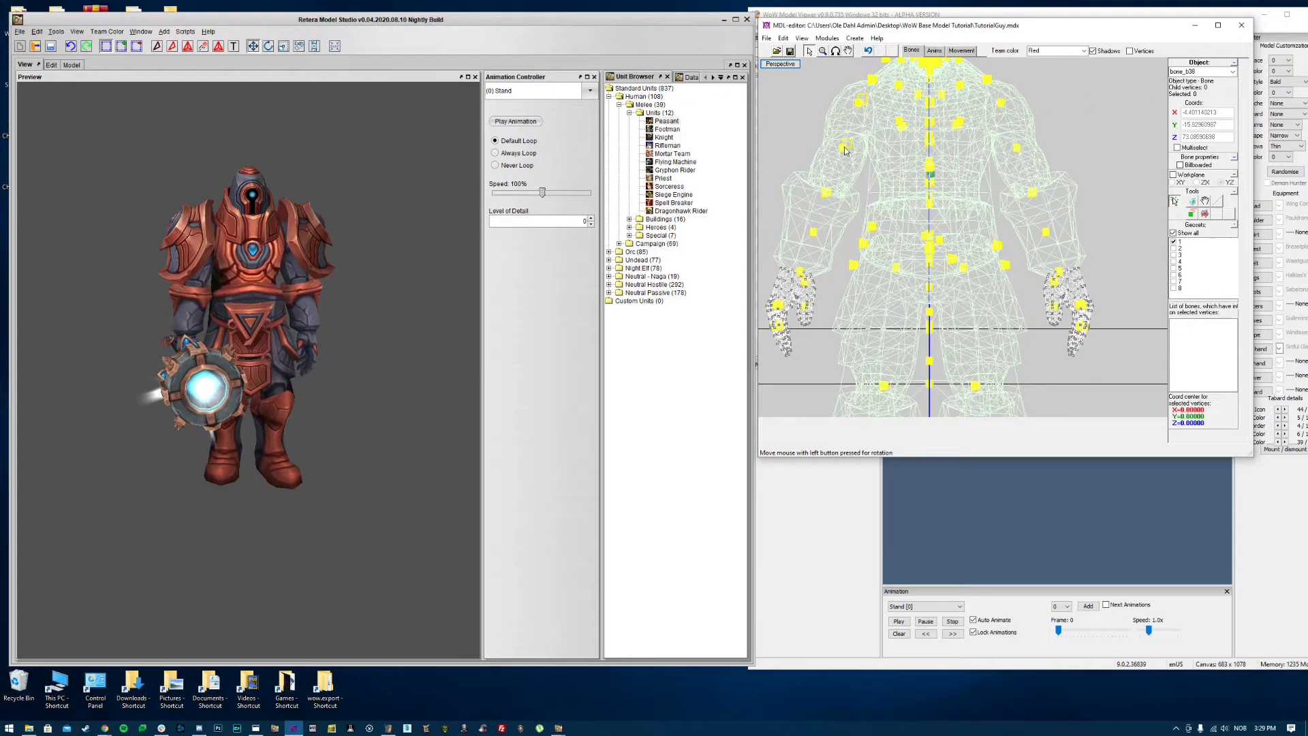
pyautogui.click(845, 147)
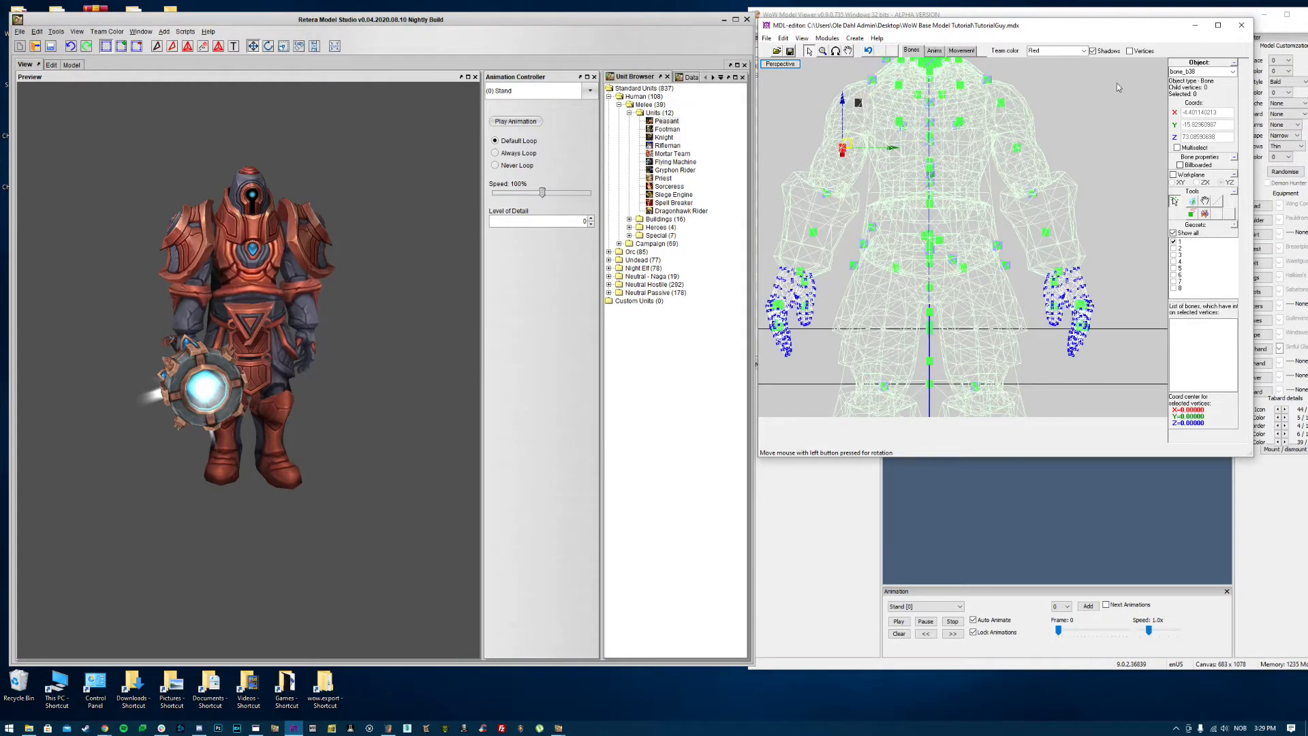
# Step: Switch to Retera Model Studio's editing view and show only Geoset 14 and Geoset 15, the two shoulder pads
pyautogui.click(51, 64)
pyautogui.scroll(-4, 190, 222)
pyautogui.click(44, 213)
pyautogui.click(45, 213)
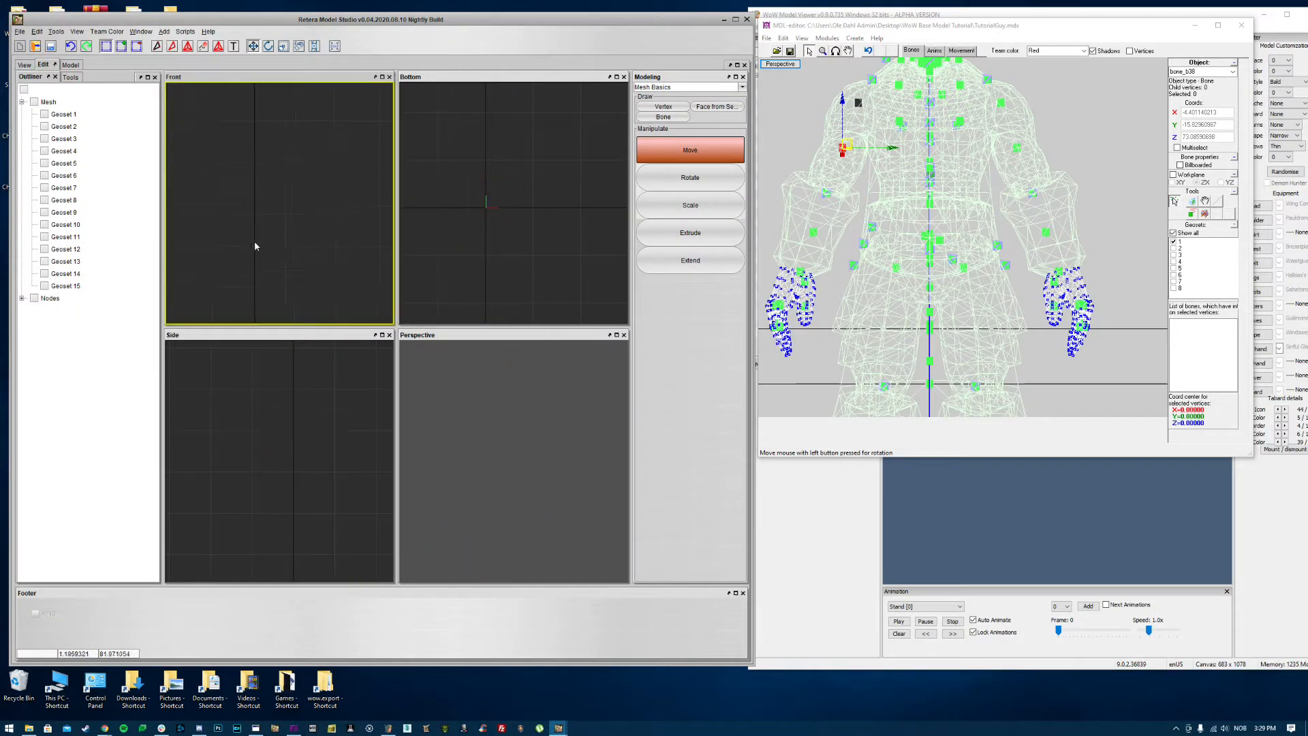
pyautogui.click(56, 274)
pyautogui.click(56, 285)
pyautogui.scroll(-2, 269, 274)
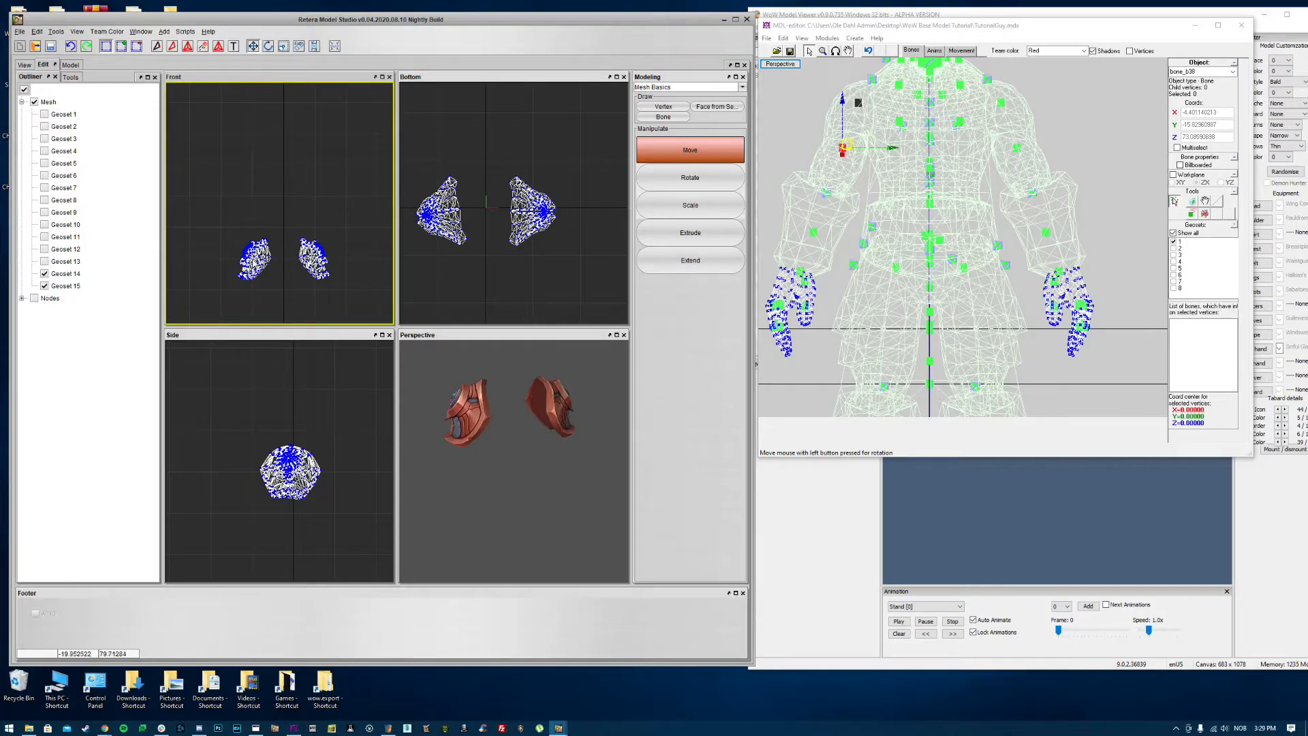
# Step: Select the character's right shoulder pad and re-assign its matrix to bone_b28 and bone_b38
pyautogui.moveTo(267, 270); pyautogui.dragTo(287, 300)
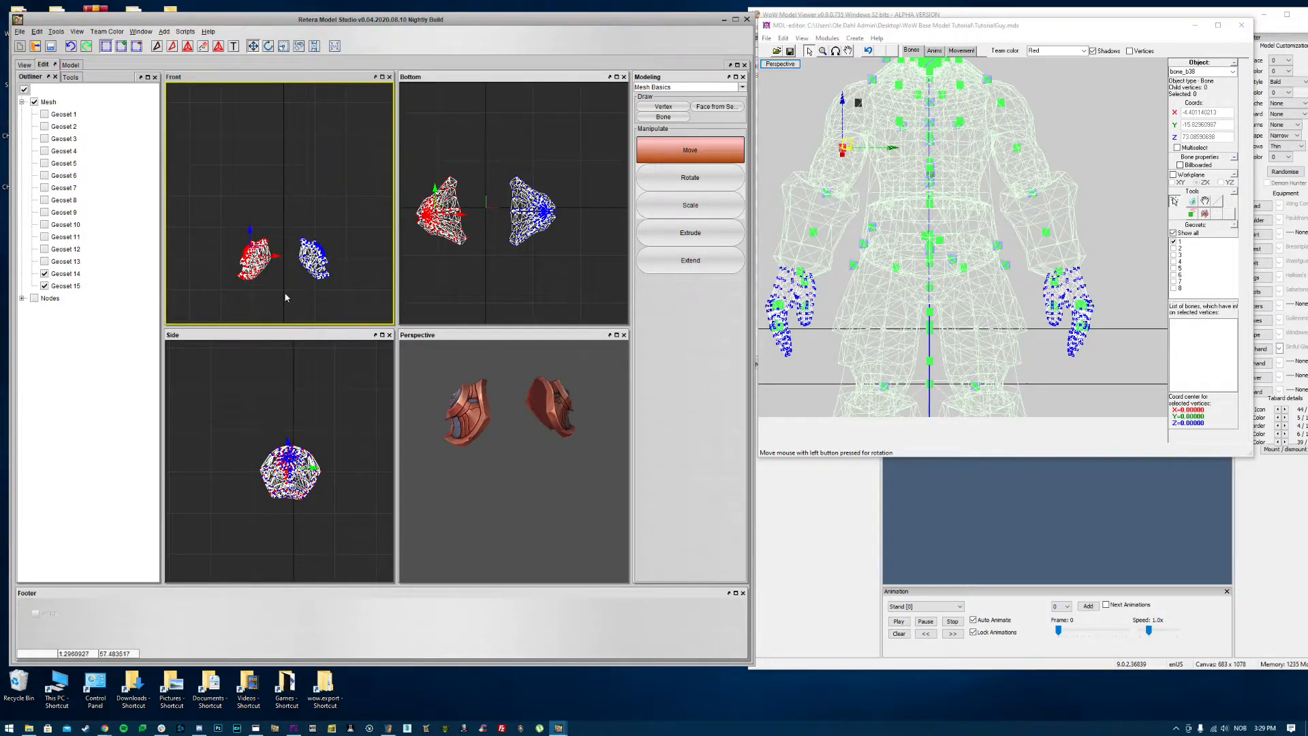
pyautogui.scroll(2, 246, 256)
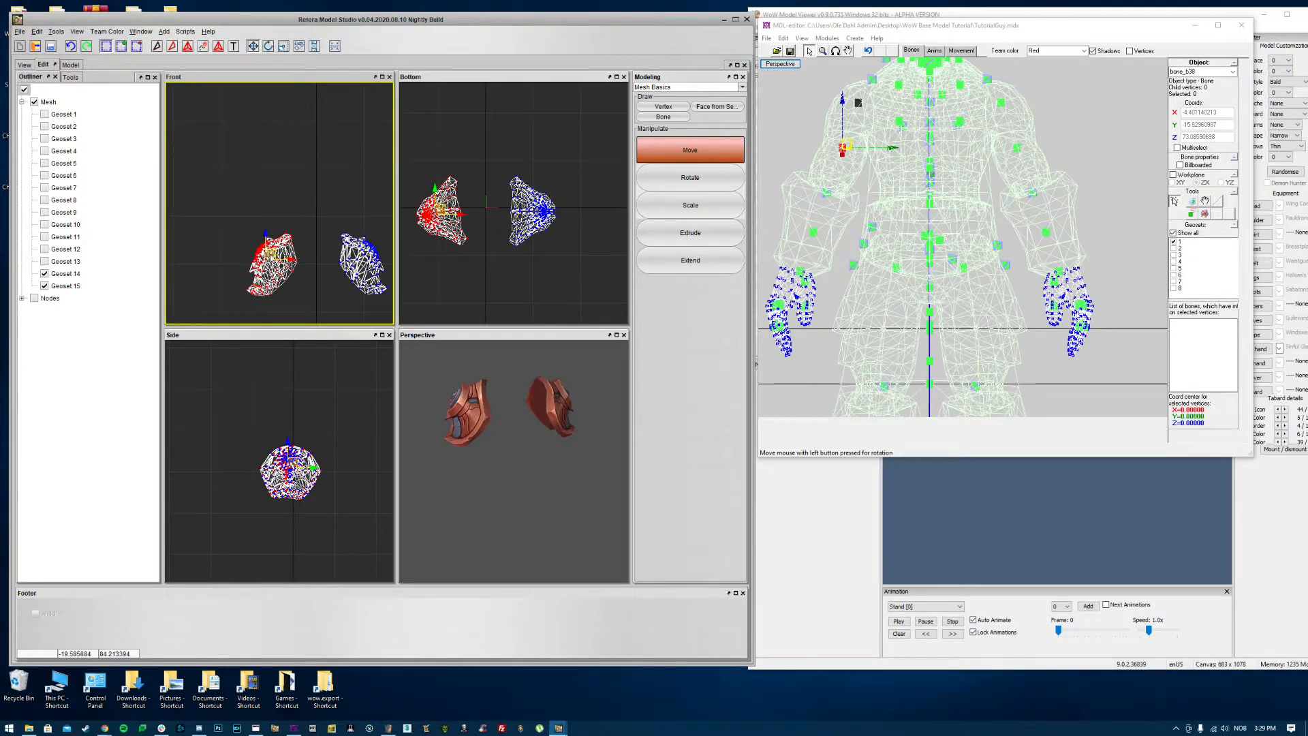
pyautogui.rightClick(270, 255)
pyautogui.click(298, 336)
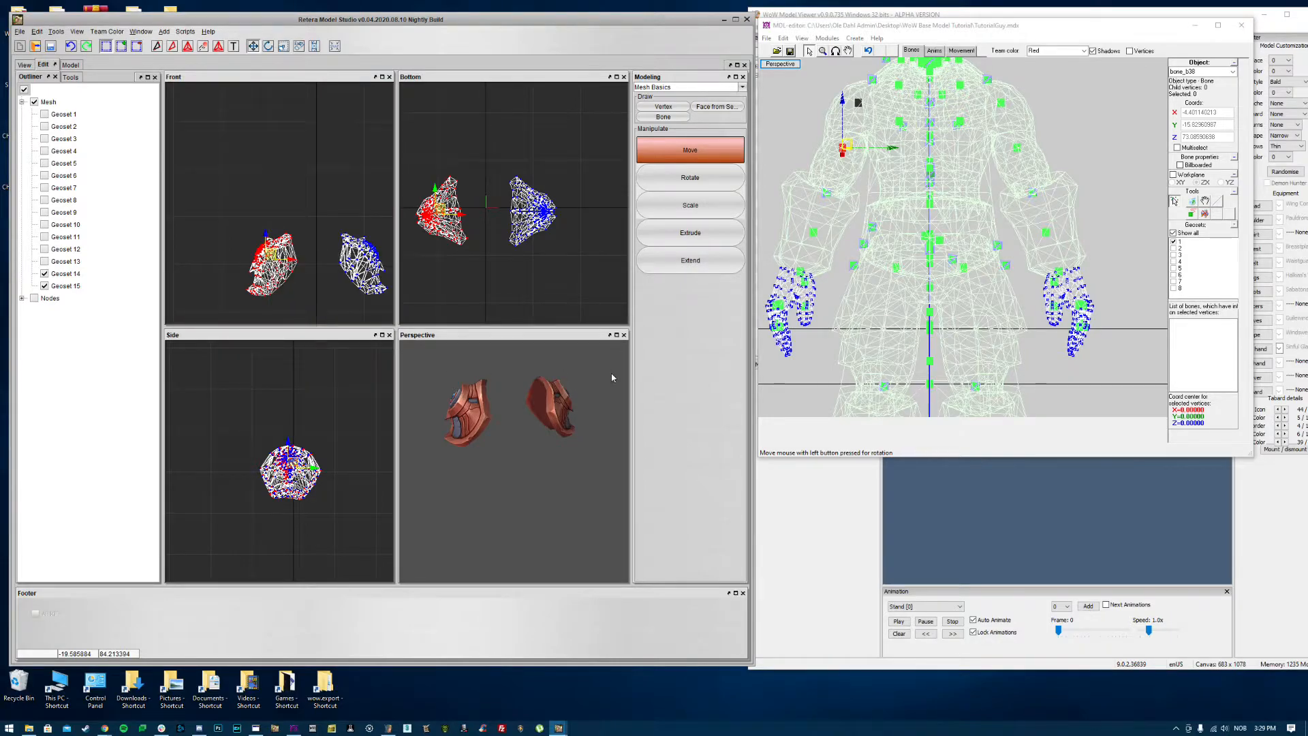
pyautogui.click(365, 255)
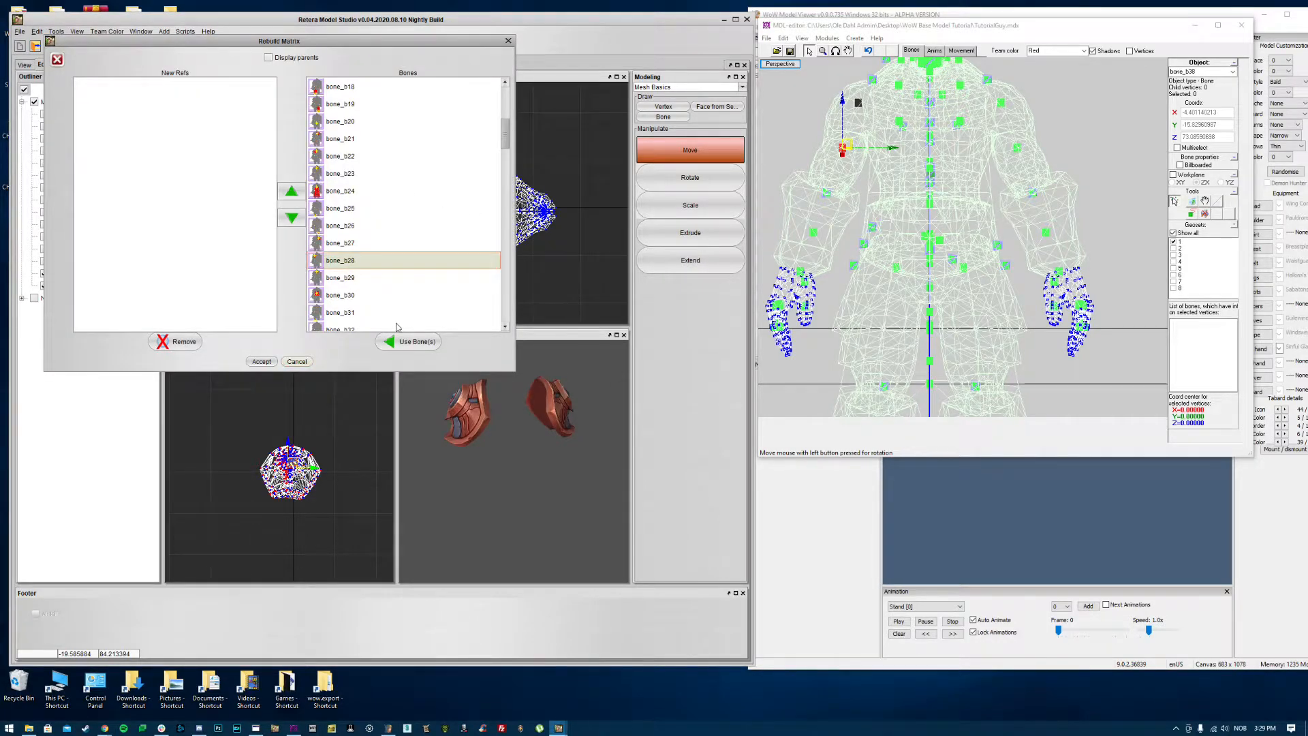
pyautogui.scroll(-4, 404, 259)
pyautogui.click(346, 226)
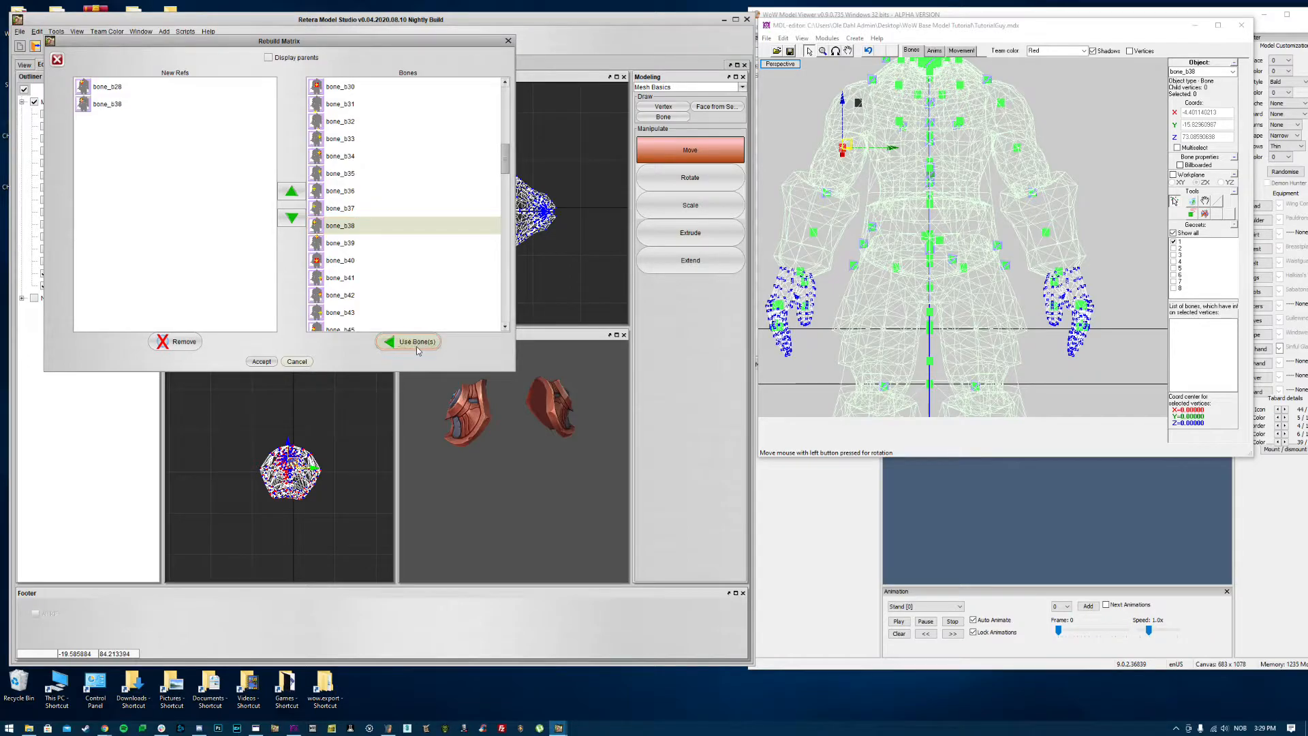
pyautogui.click(261, 361)
# Step: Preview the model with the Walk animation, then return it to Stand, checking the right shoulder pad
pyautogui.click(26, 65)
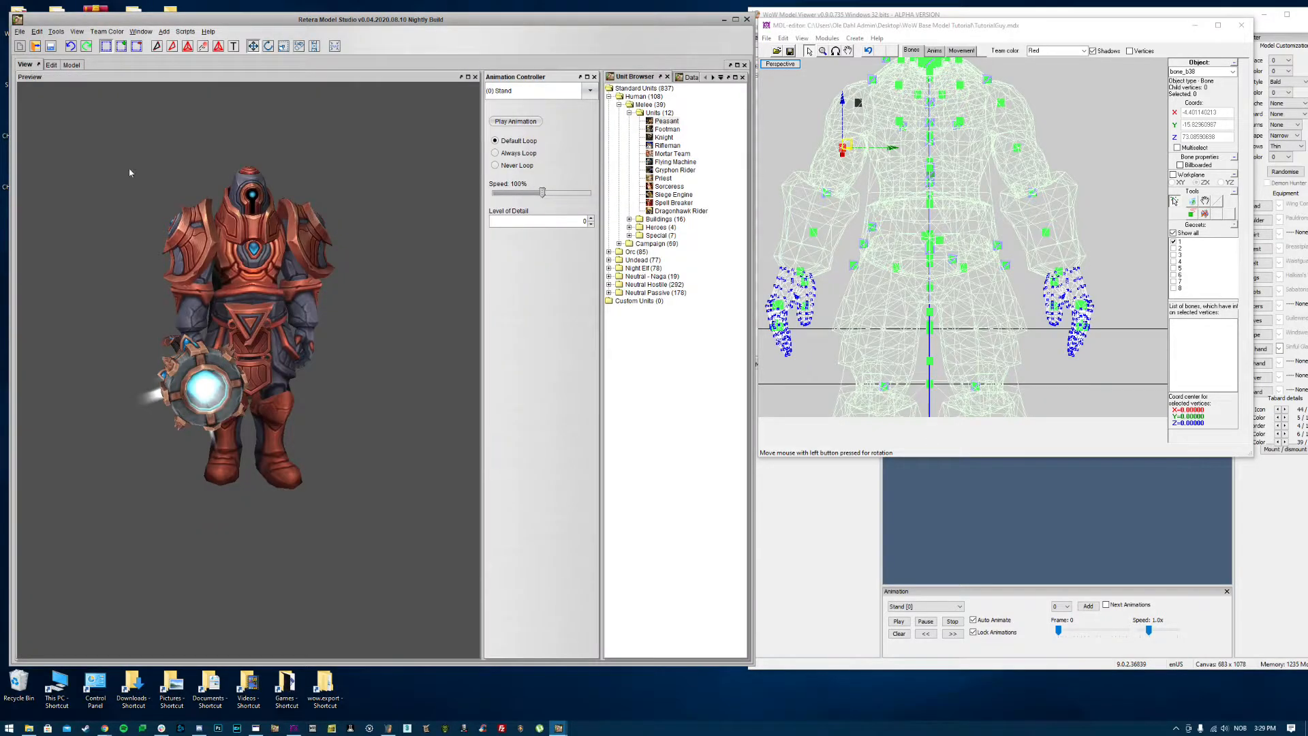
pyautogui.click(509, 96)
pyautogui.press('Down')
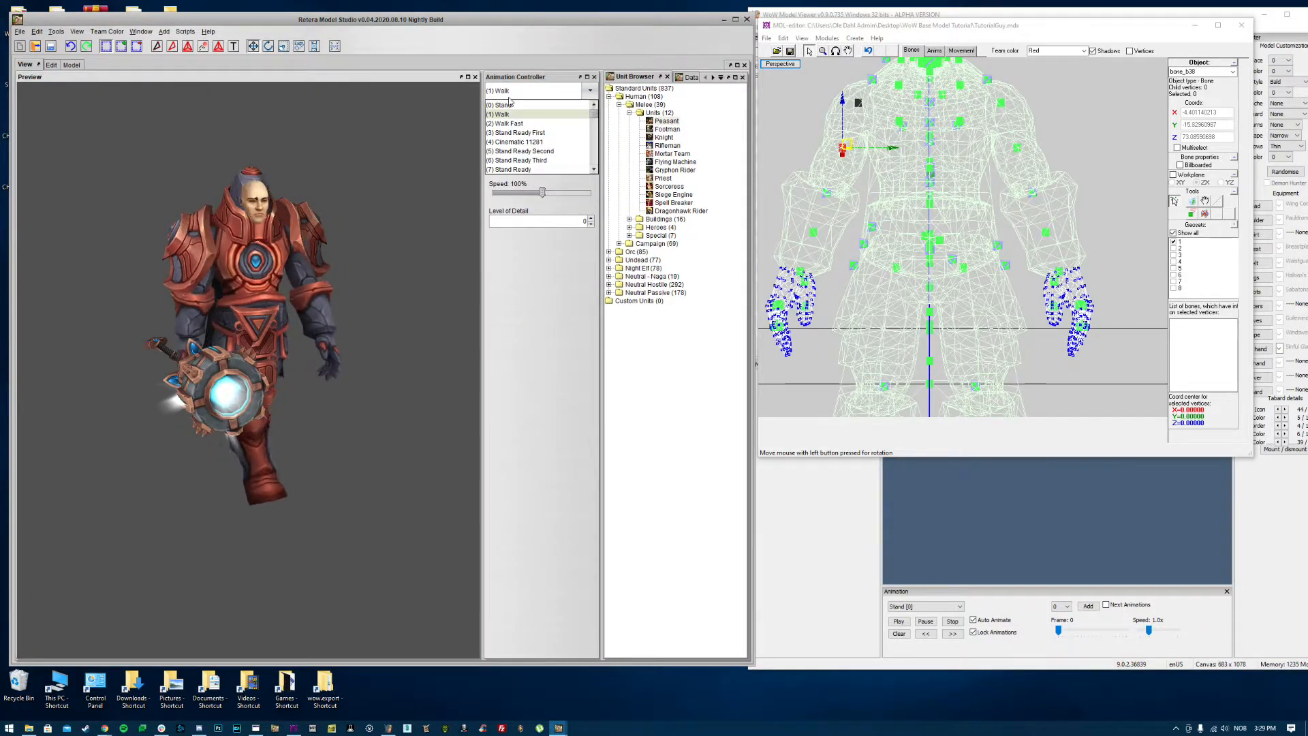
pyautogui.scroll(1, 528, 116)
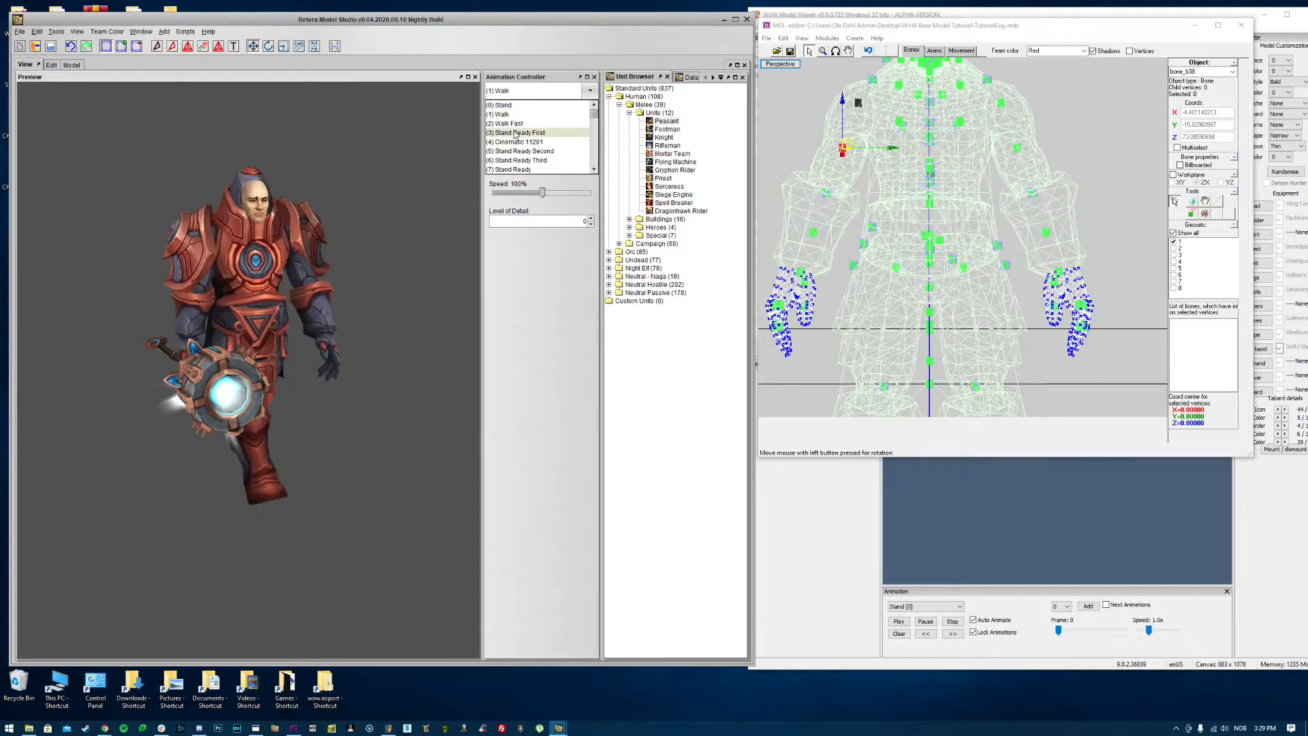
pyautogui.click(531, 114)
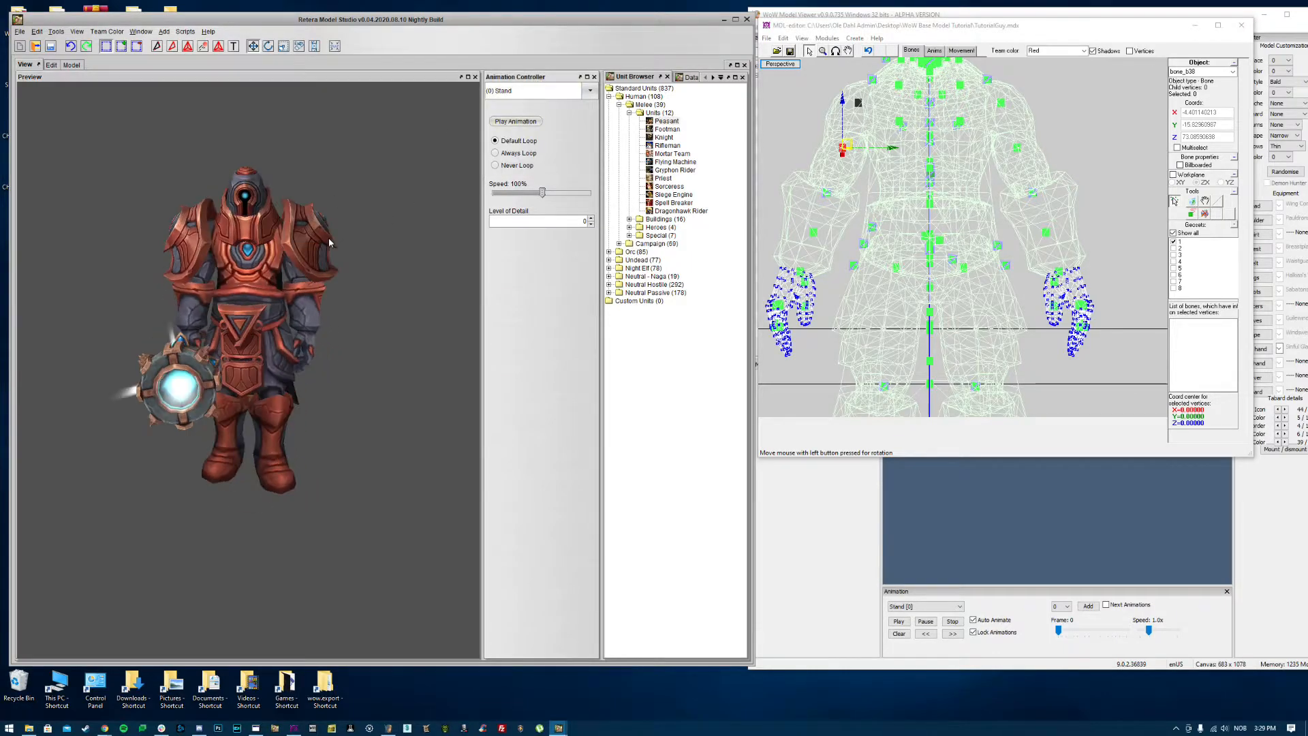
# Step: Select the character's left shoulder pad and identify the left shoulder and upper-arm bones in MDL editor
pyautogui.click(57, 65)
pyautogui.scroll(-2, 330, 208)
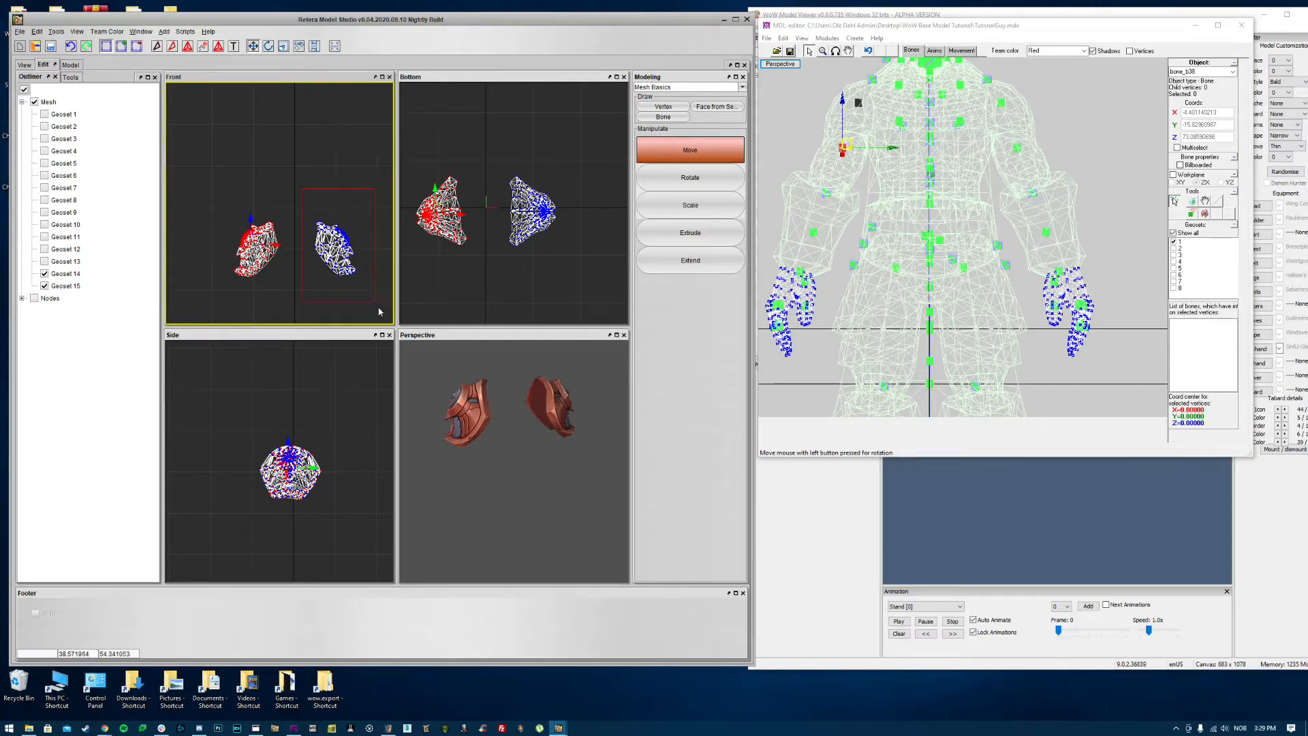
pyautogui.moveTo(377, 308); pyautogui.dragTo(377, 308)
pyautogui.click(1003, 103)
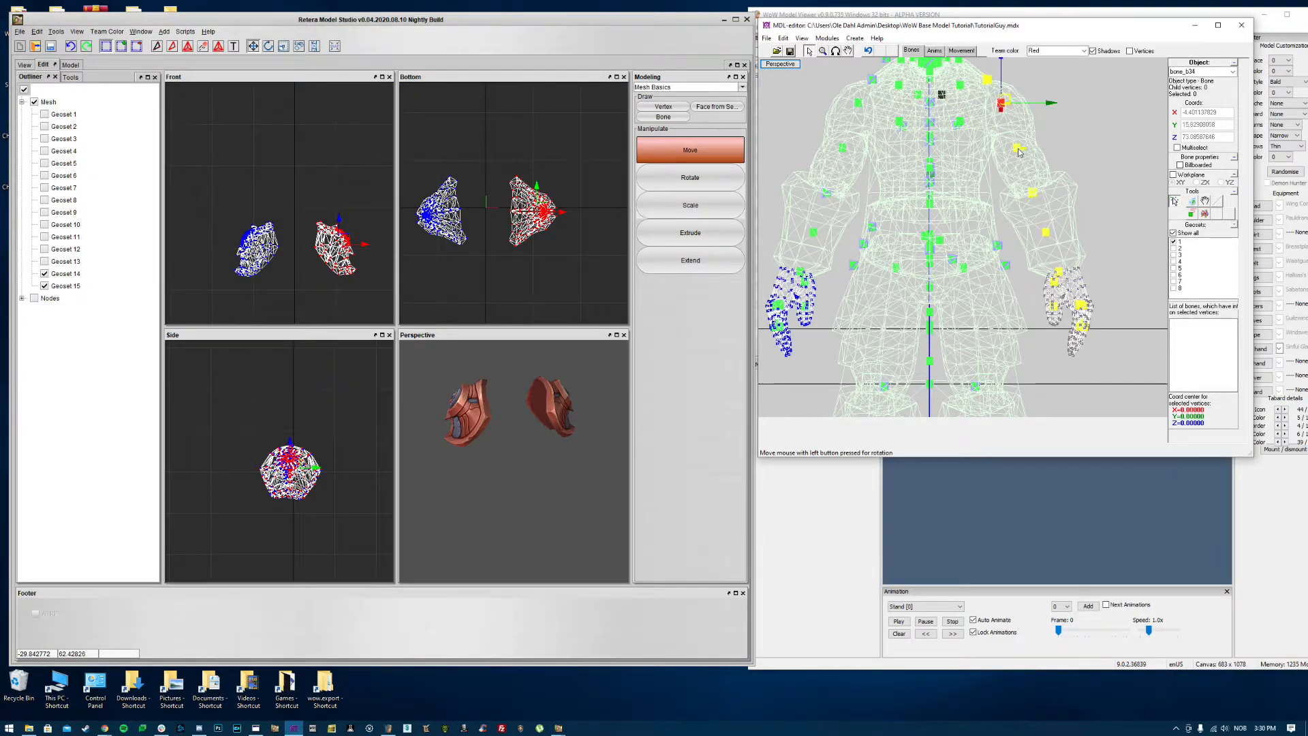
# Step: Re-assign the selected left shoulder pad's matrix to bone_b27 and bone_b34 in Retera Model Studio
pyautogui.rightClick(329, 248)
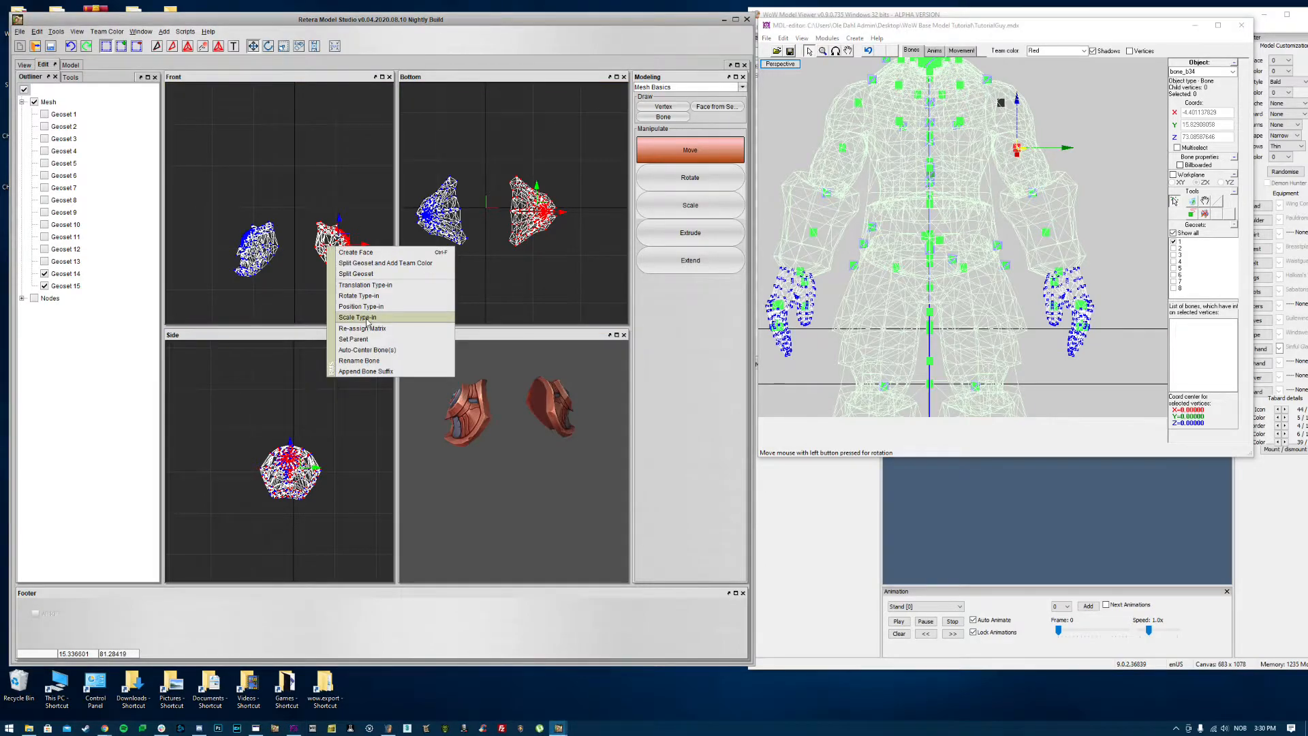
pyautogui.click(374, 332)
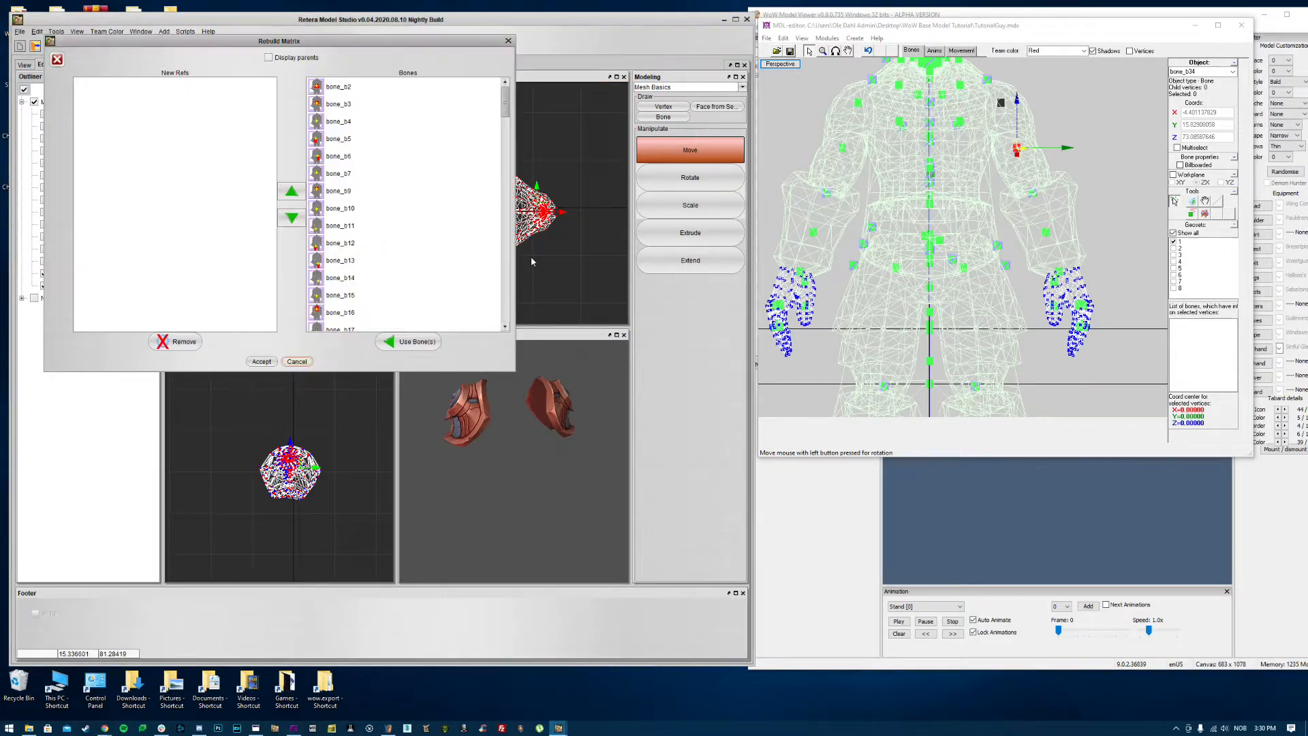
pyautogui.click(393, 295)
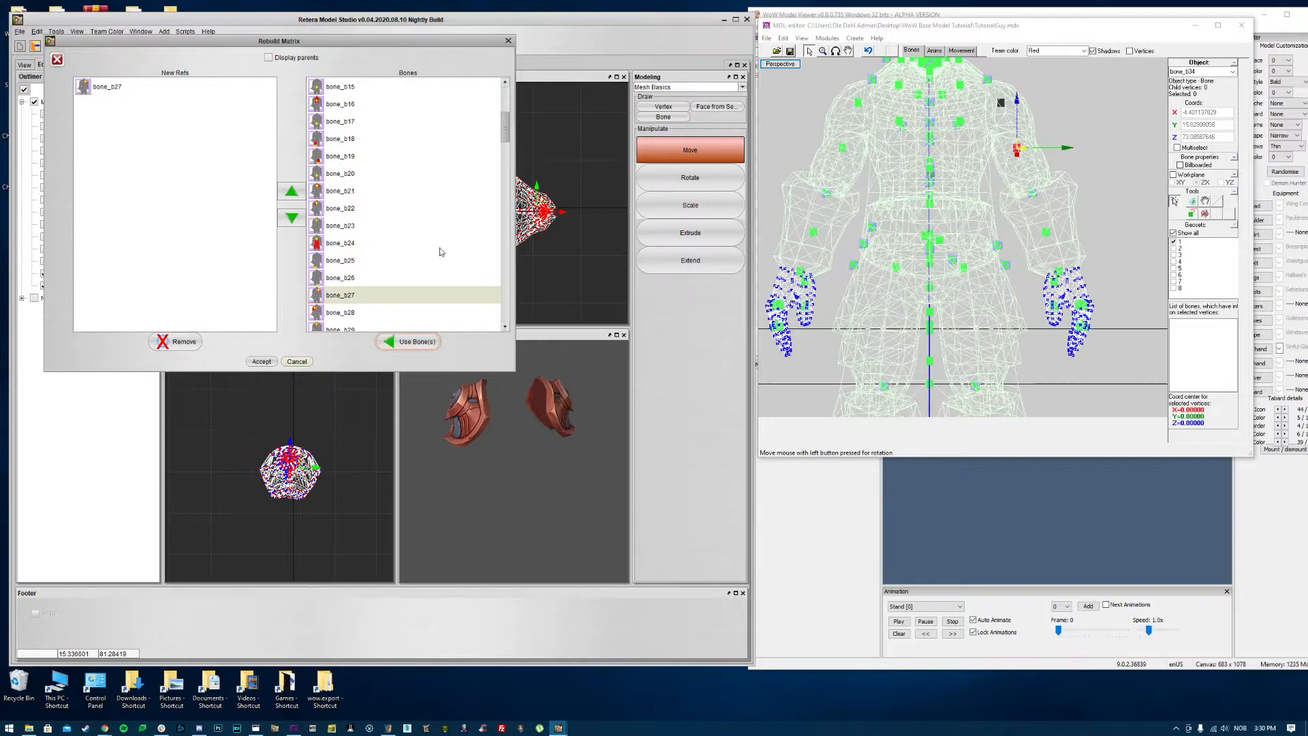
pyautogui.scroll(-5, 436, 242)
pyautogui.click(343, 157)
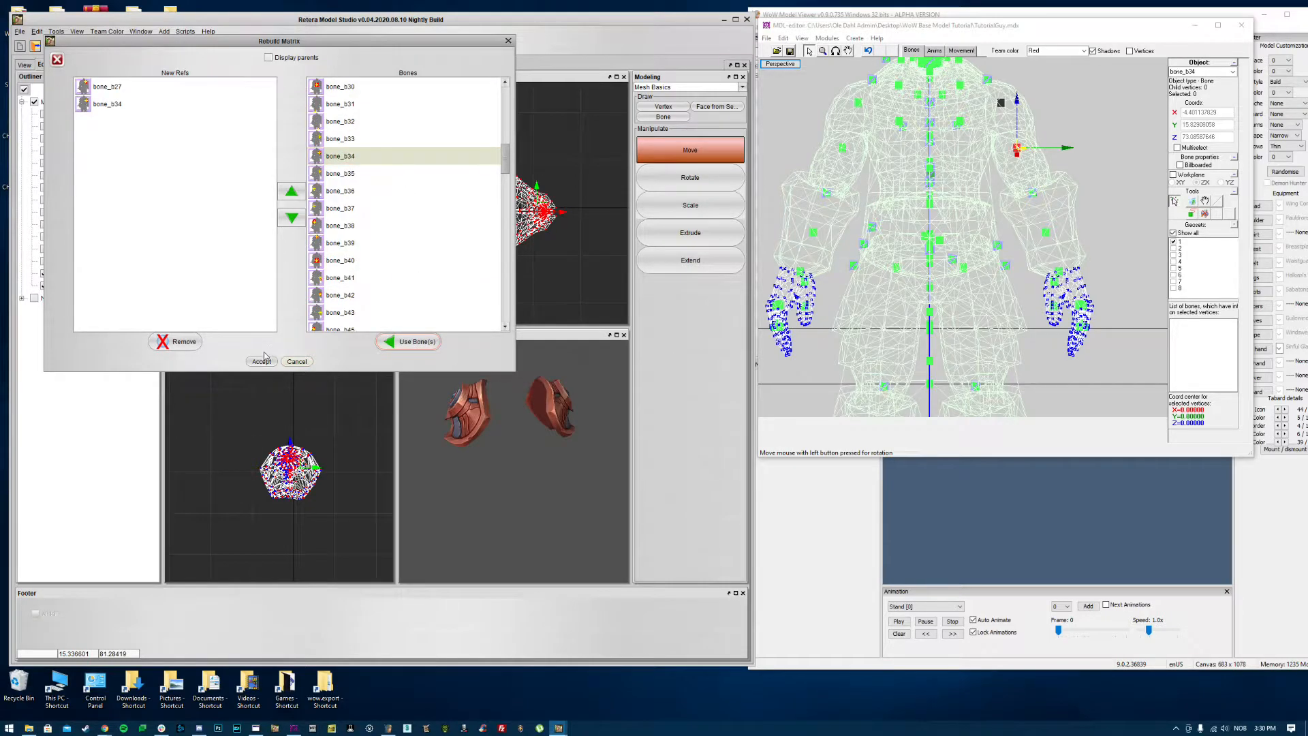
pyautogui.click(265, 361)
# Step: Preview both shoulder pads in the Walk animation and set the preview back to Stand
pyautogui.click(25, 65)
pyautogui.click(533, 95)
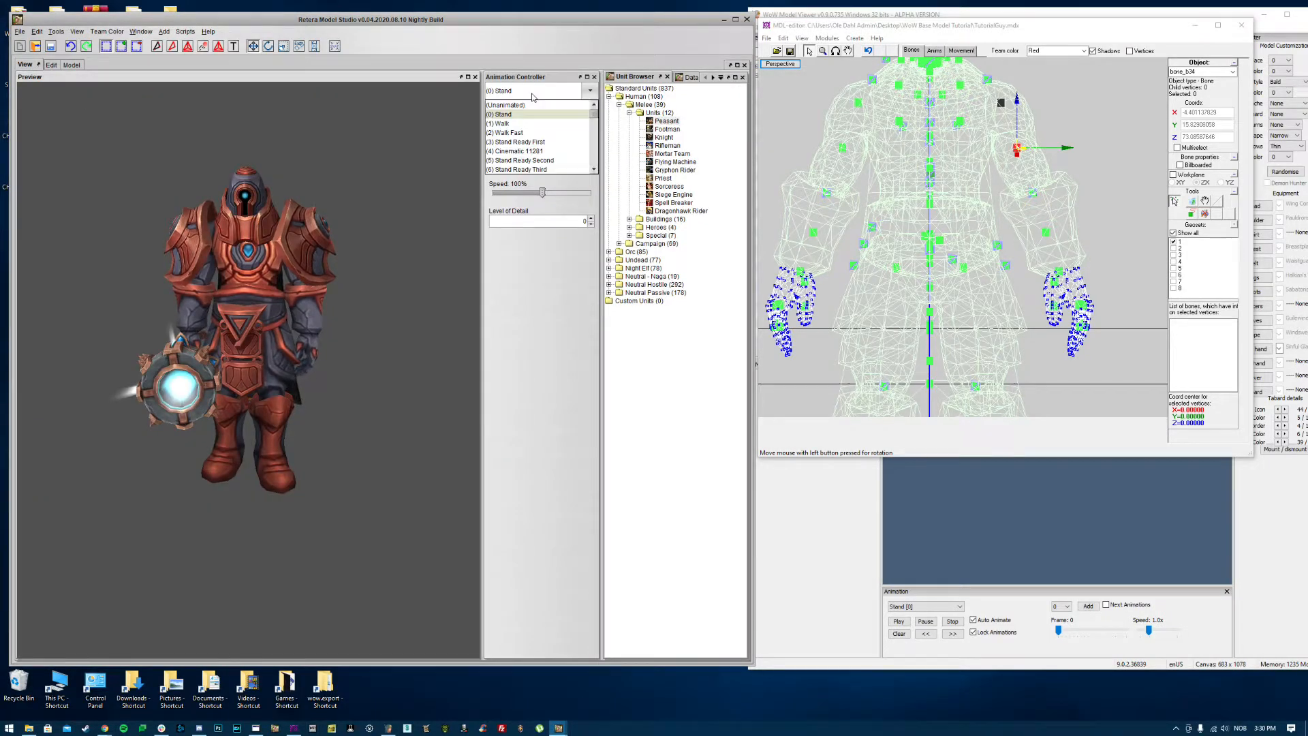
pyautogui.scroll(-1, 533, 96)
pyautogui.click(533, 95)
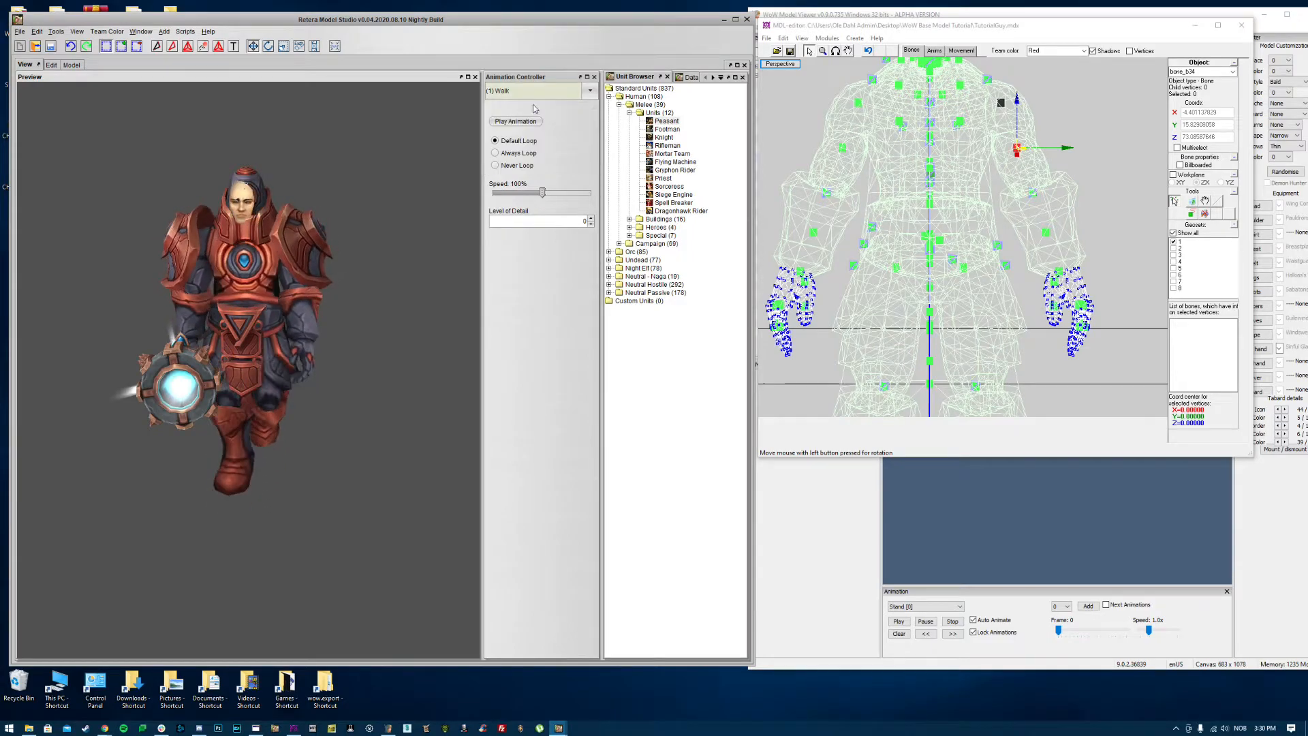
pyautogui.click(529, 94)
pyautogui.click(526, 114)
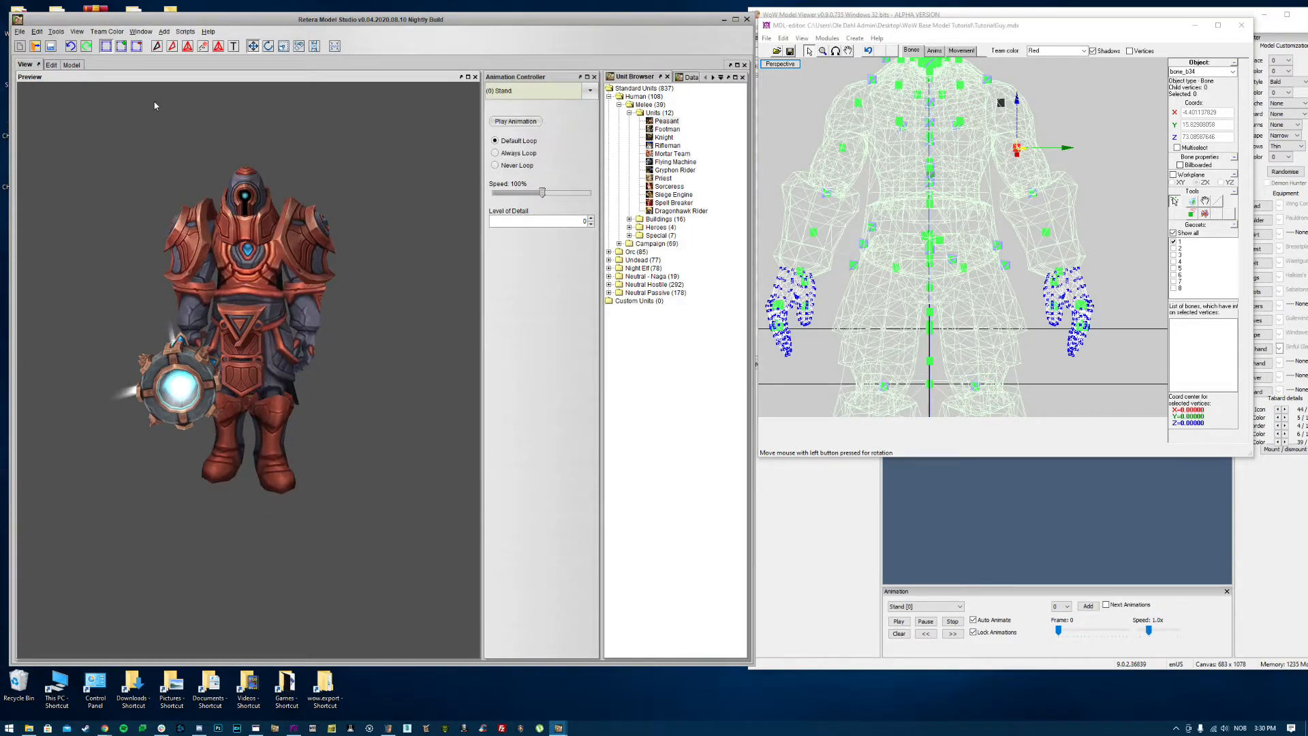
# Step: Return to the editing view, show only Geoset 13, the belt plate, and select all its vertices
pyautogui.click(51, 65)
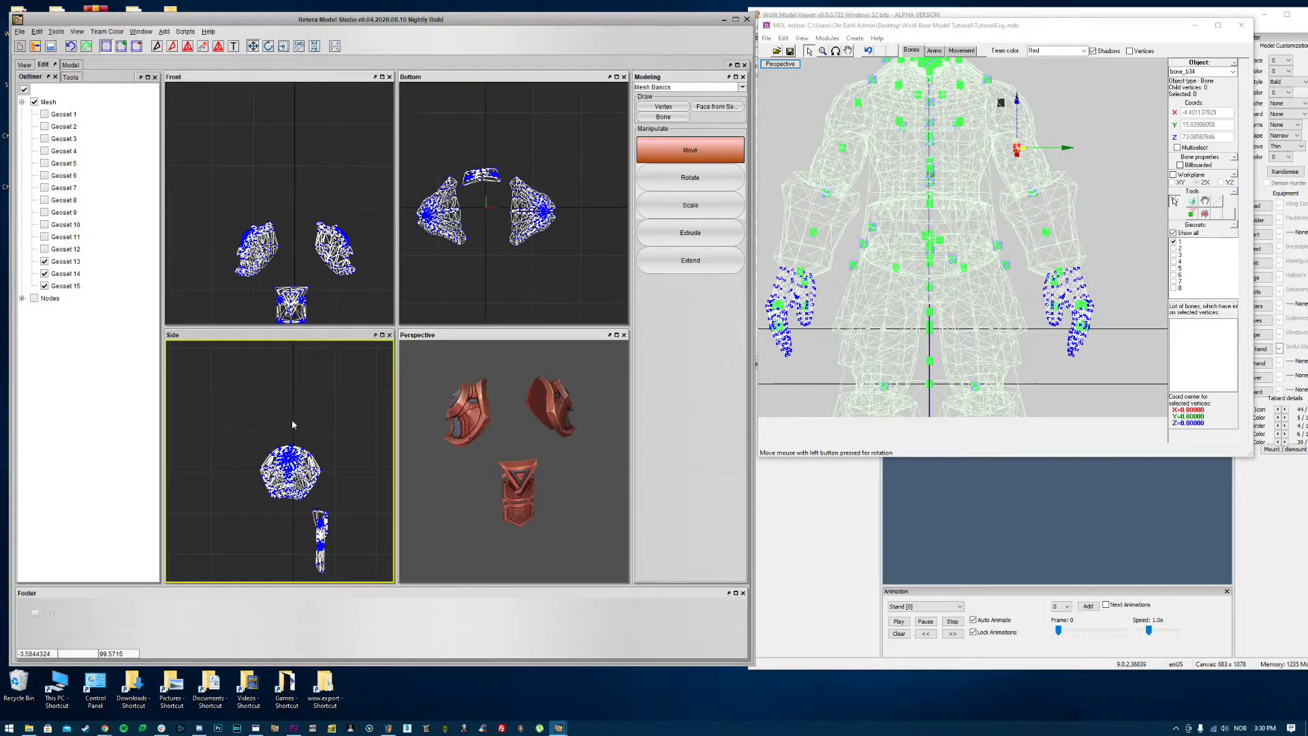
pyautogui.click(45, 287)
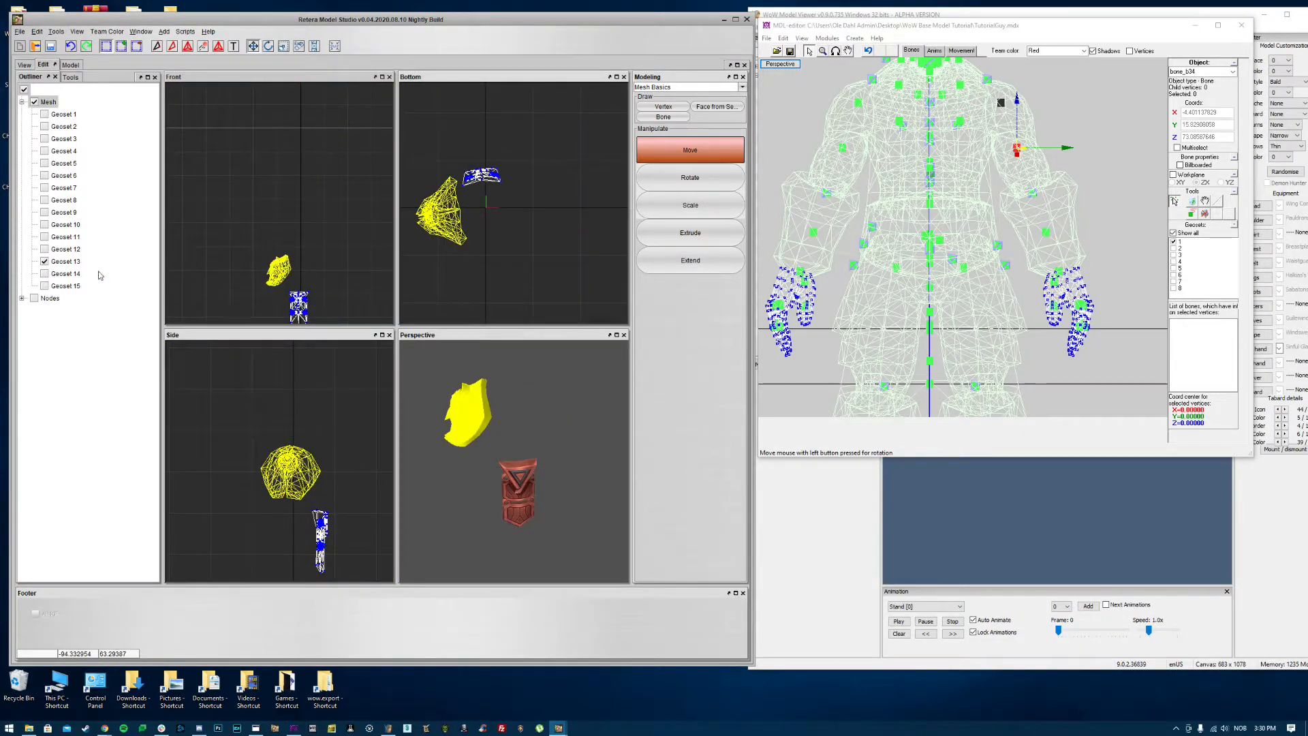
pyautogui.click(45, 274)
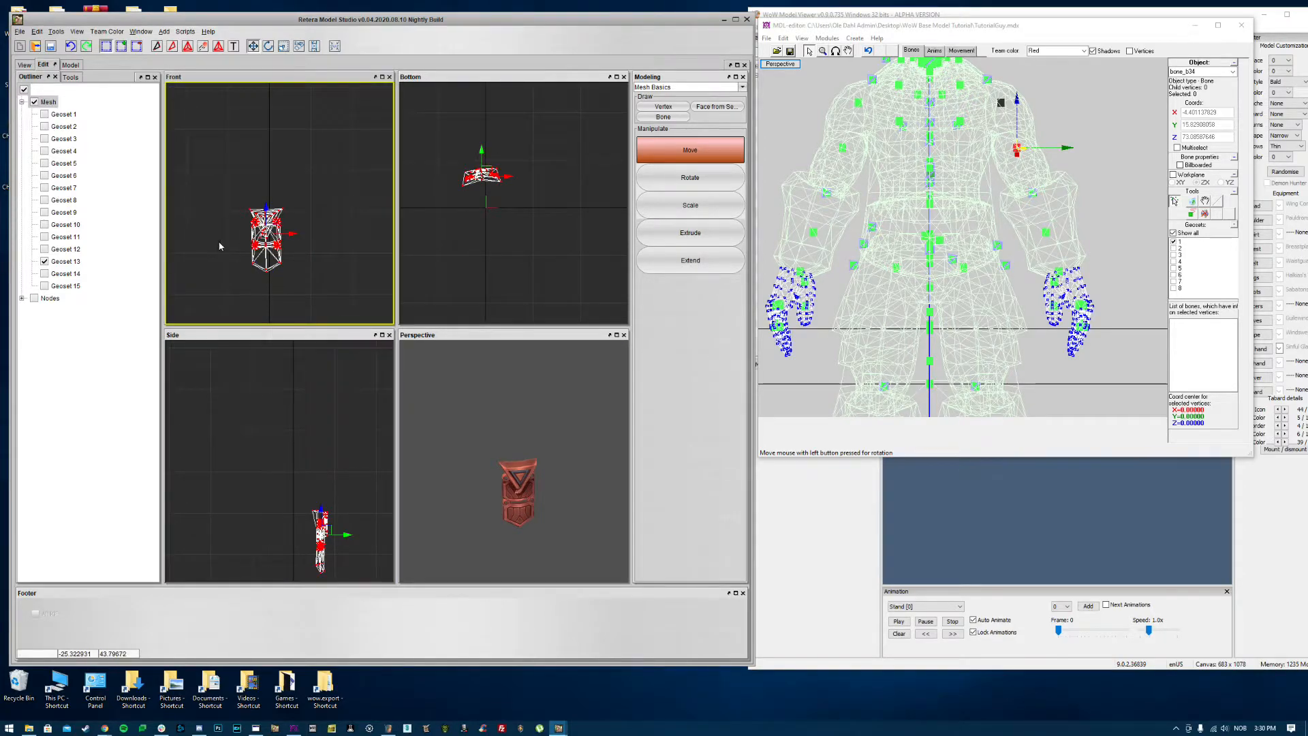
# Step: Switch to MDL editor and locate bone_b2 in the model's pelvis area as the bone for the belt plate
pyautogui.click(834, 52)
pyautogui.moveTo(907, 197); pyautogui.dragTo(919, 223)
pyautogui.moveTo(891, 344); pyautogui.dragTo(961, 338)
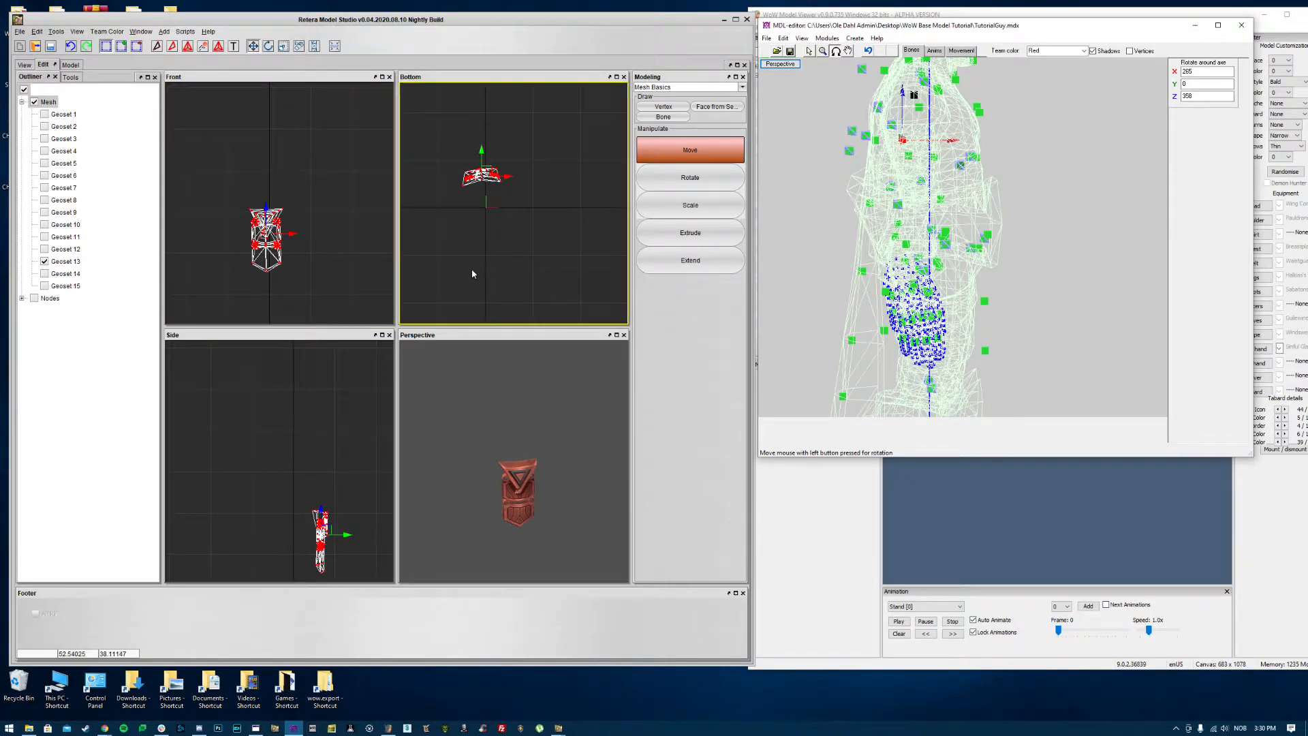
pyautogui.moveTo(1079, 242); pyautogui.dragTo(852, 114)
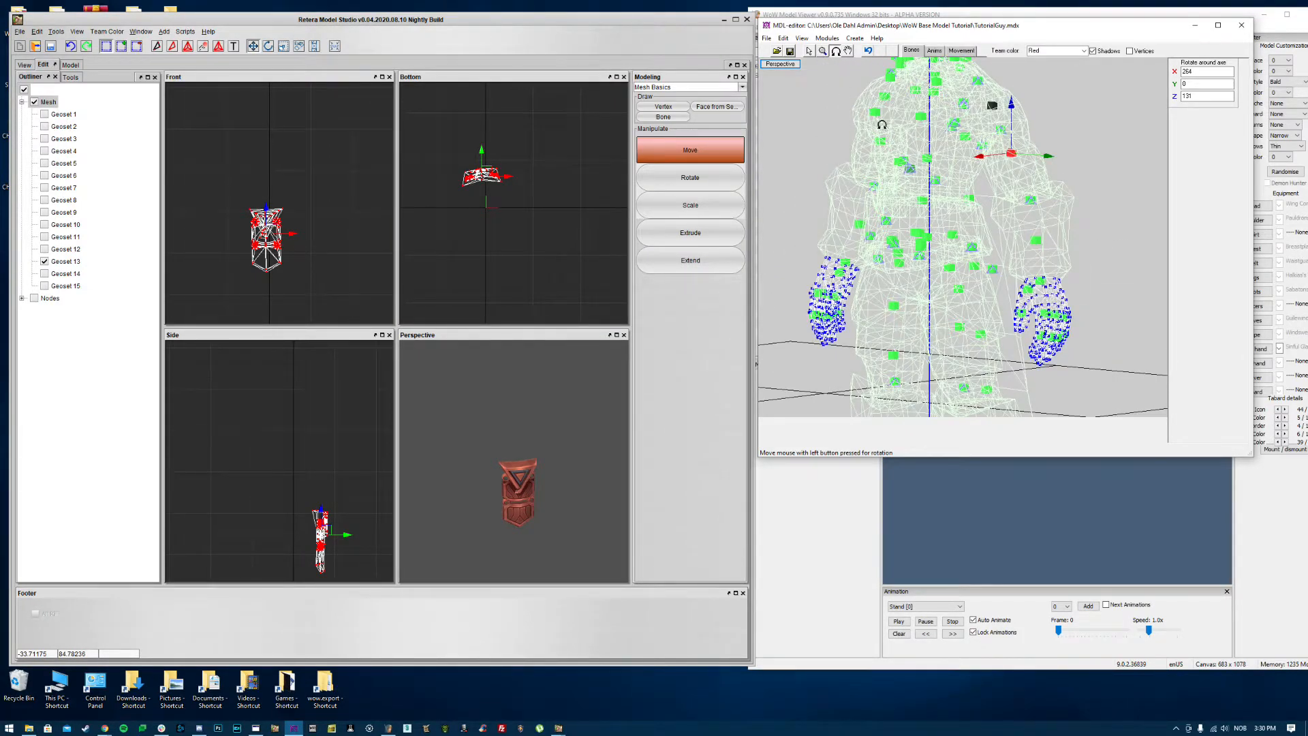
pyautogui.scroll(5, 910, 238)
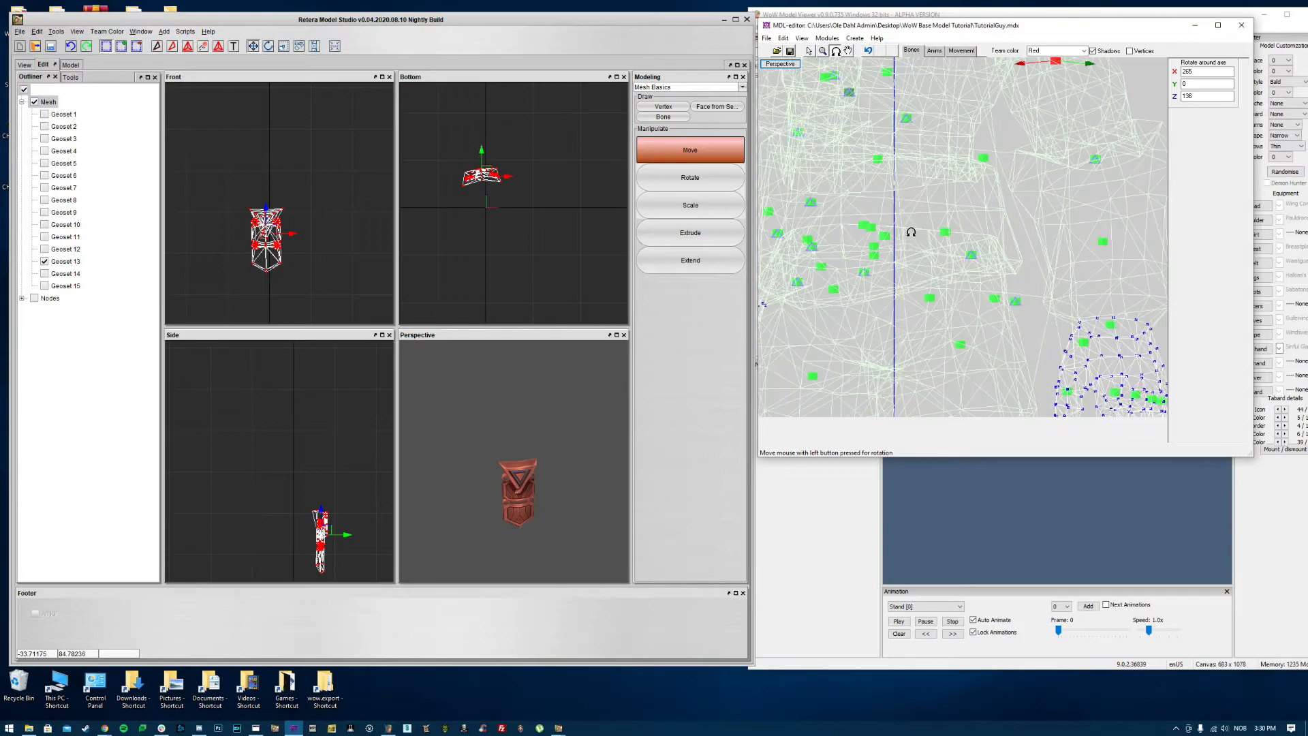
pyautogui.click(810, 53)
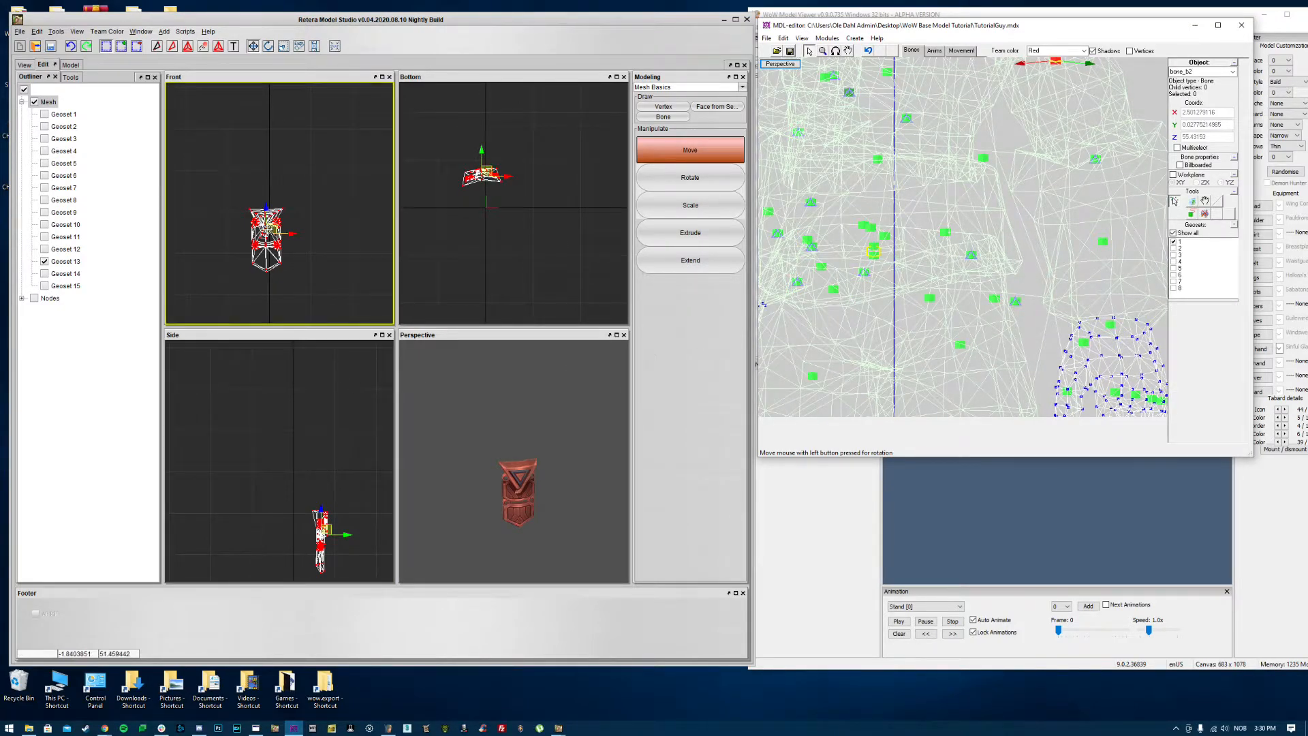
# Step: Rebuild the selected belt plate's matrix in Retera Model Studio so that it uses bone_b2
pyautogui.rightClick(270, 233)
pyautogui.click(309, 312)
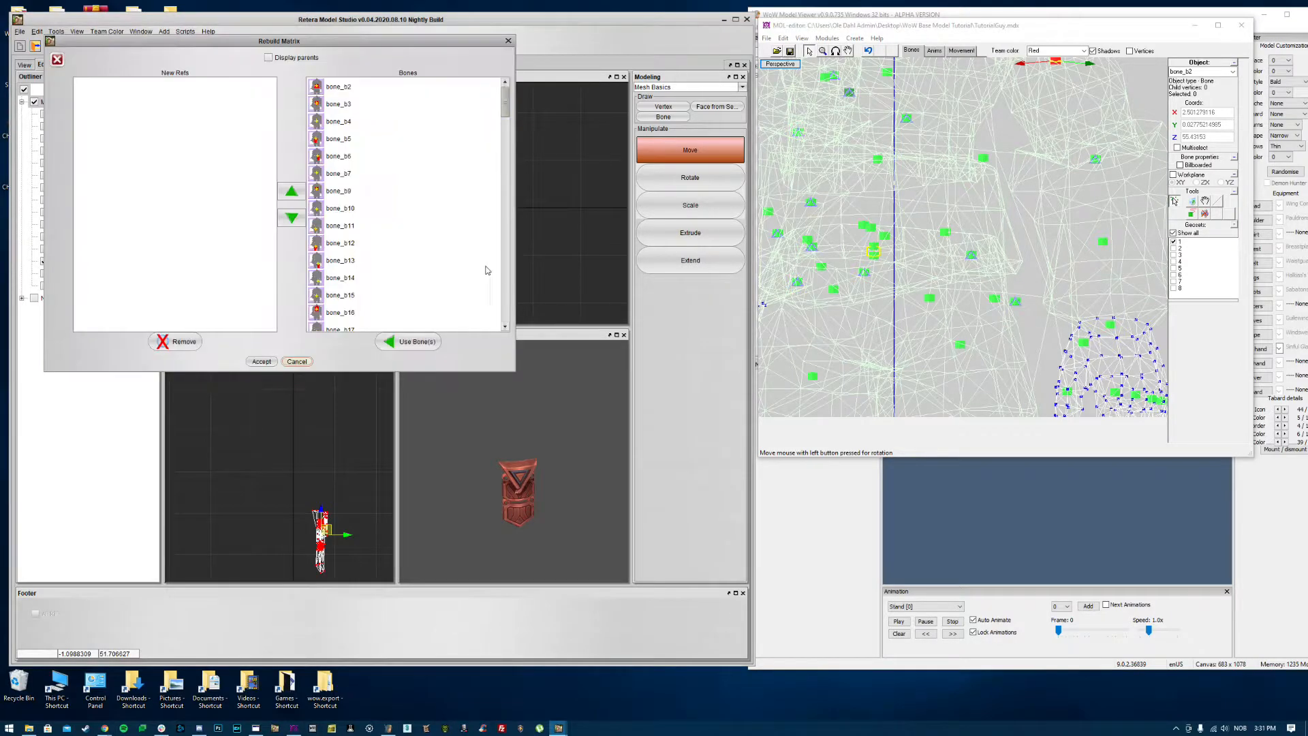
pyautogui.click(349, 88)
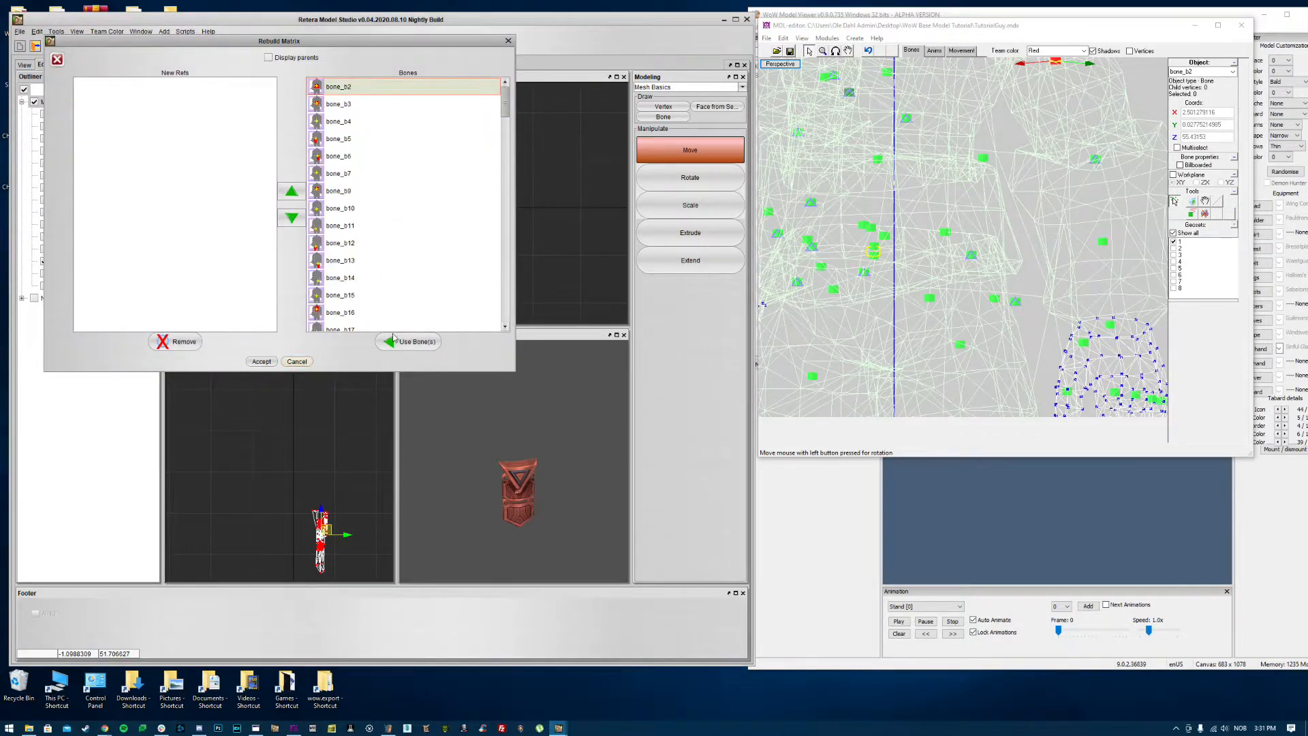
pyautogui.click(260, 362)
# Step: Preview the full model in the Walk animation to check how the belt plate moves
pyautogui.click(24, 64)
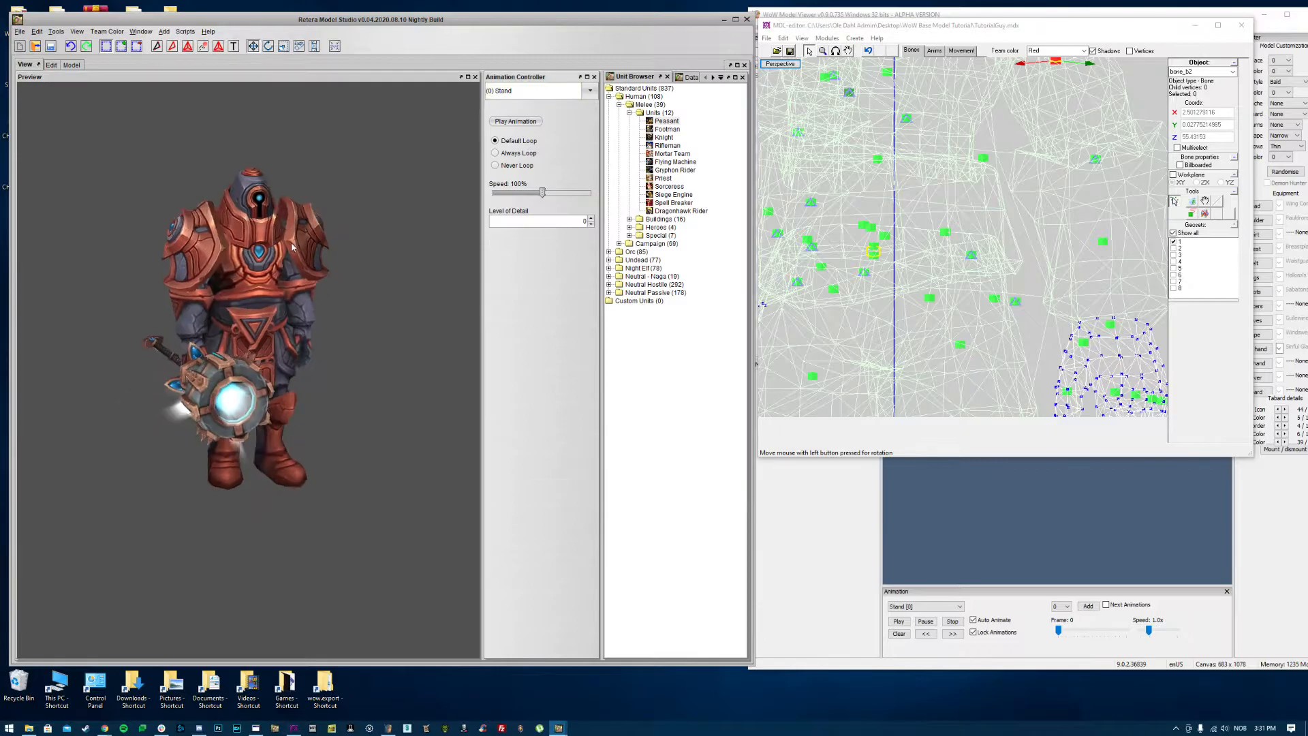
pyautogui.click(504, 91)
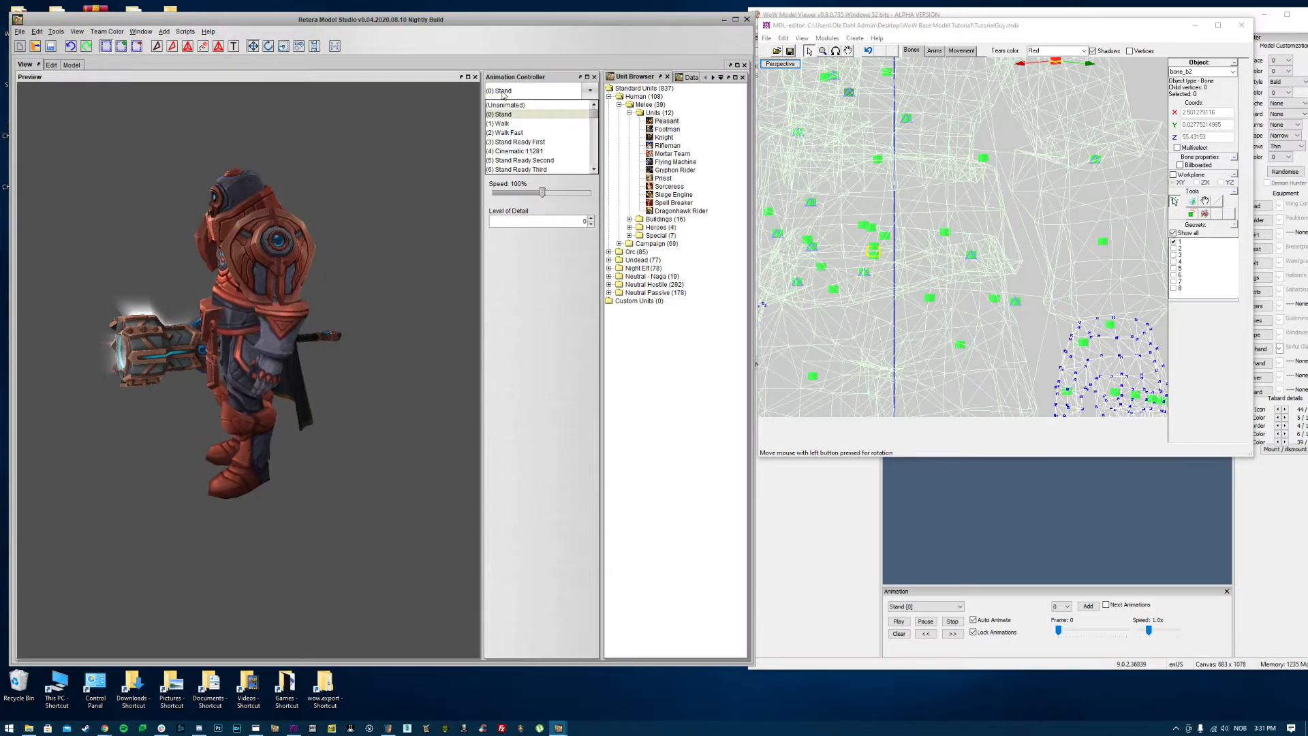
pyautogui.scroll(-1, 505, 91)
pyautogui.moveTo(310, 280)
pyautogui.mouseDown()
pyautogui.moveTo(359, 284)
pyautogui.moveTo(323, 265)
pyautogui.mouseUp()
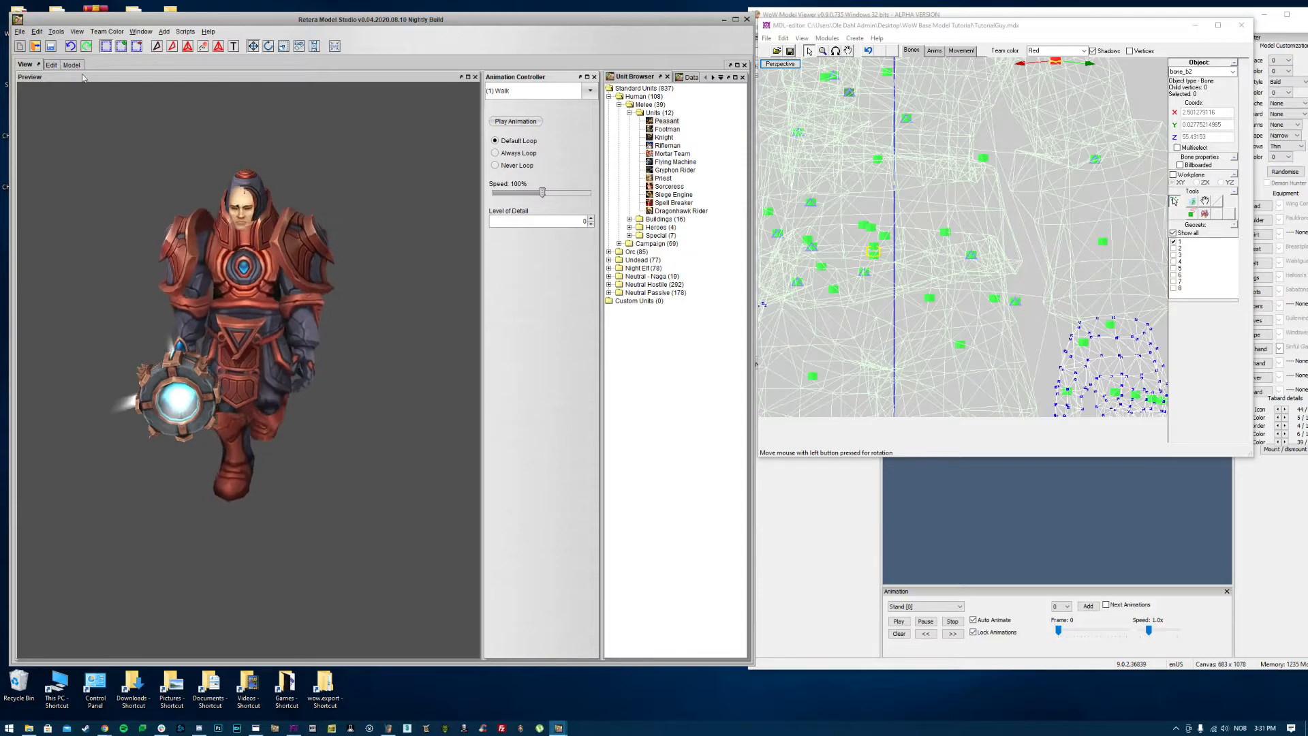
# Step: Return to the editing view, show Geosets 5 and 6 beside the belt plate, and move the plate up and slightly forward
pyautogui.click(51, 64)
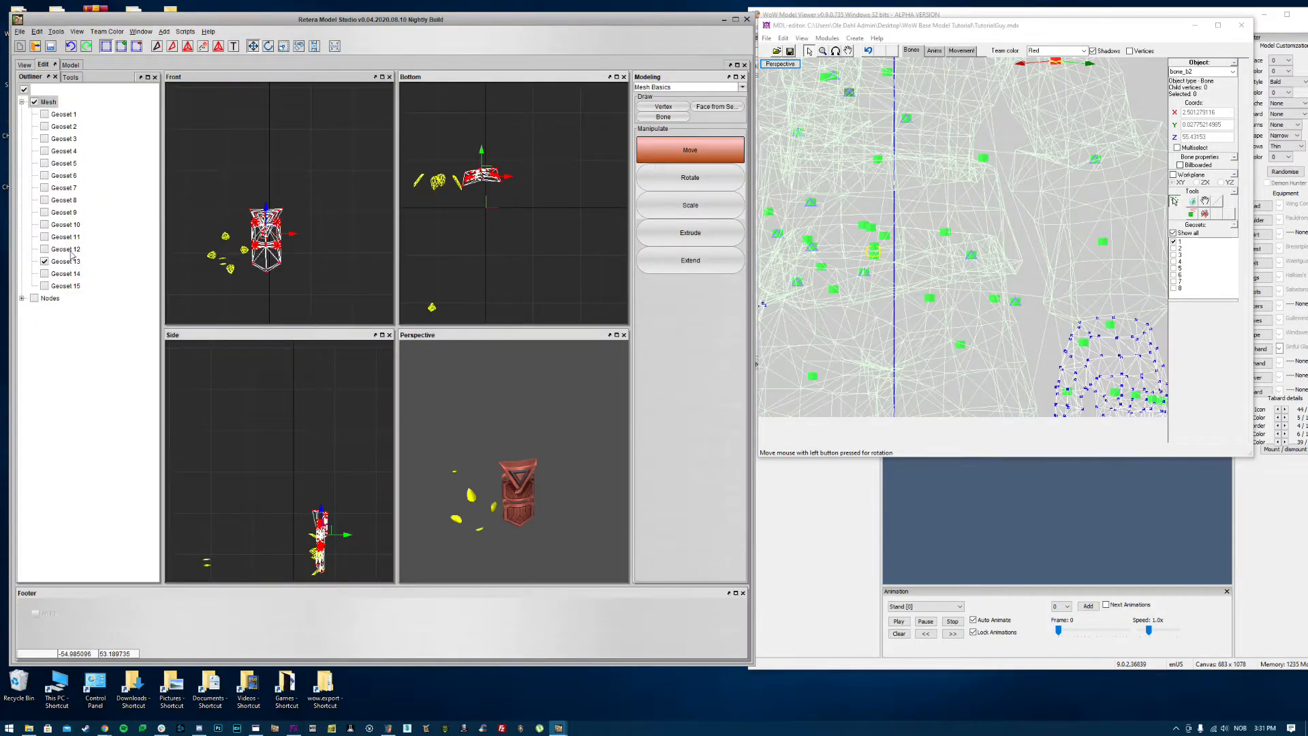
pyautogui.click(52, 164)
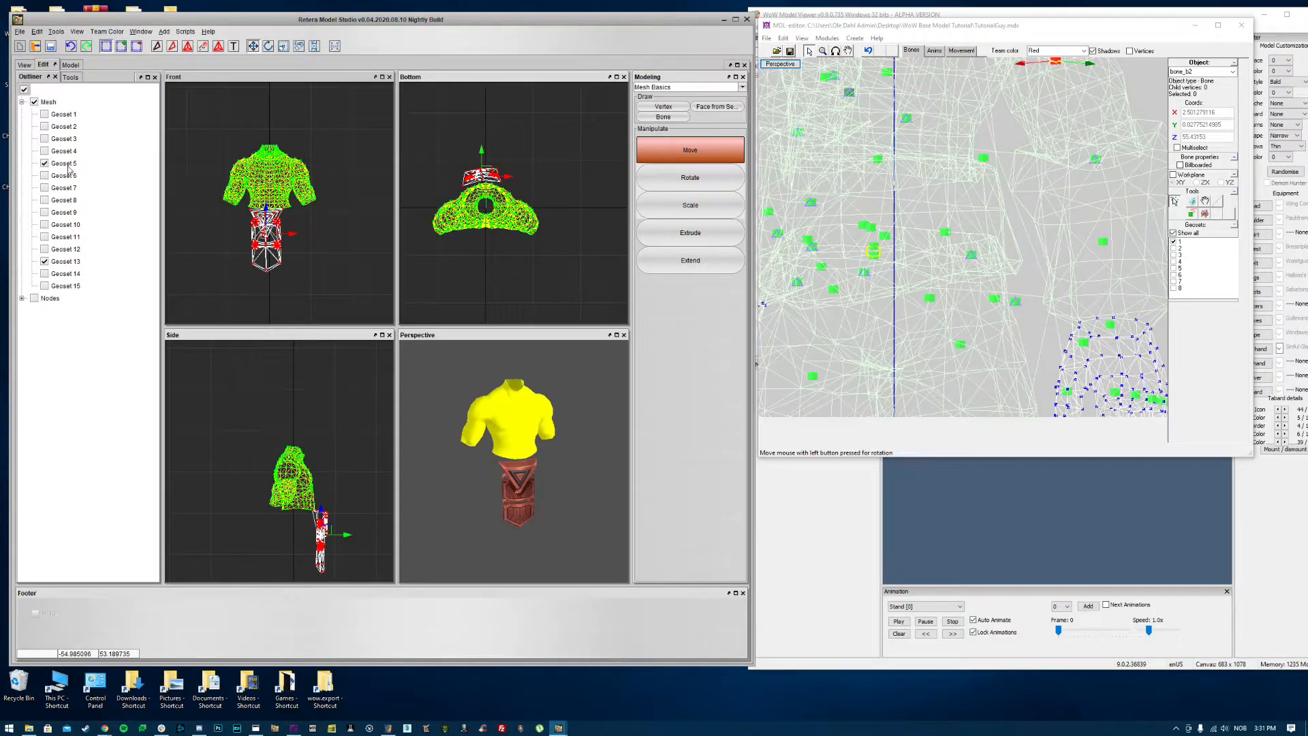
pyautogui.click(44, 175)
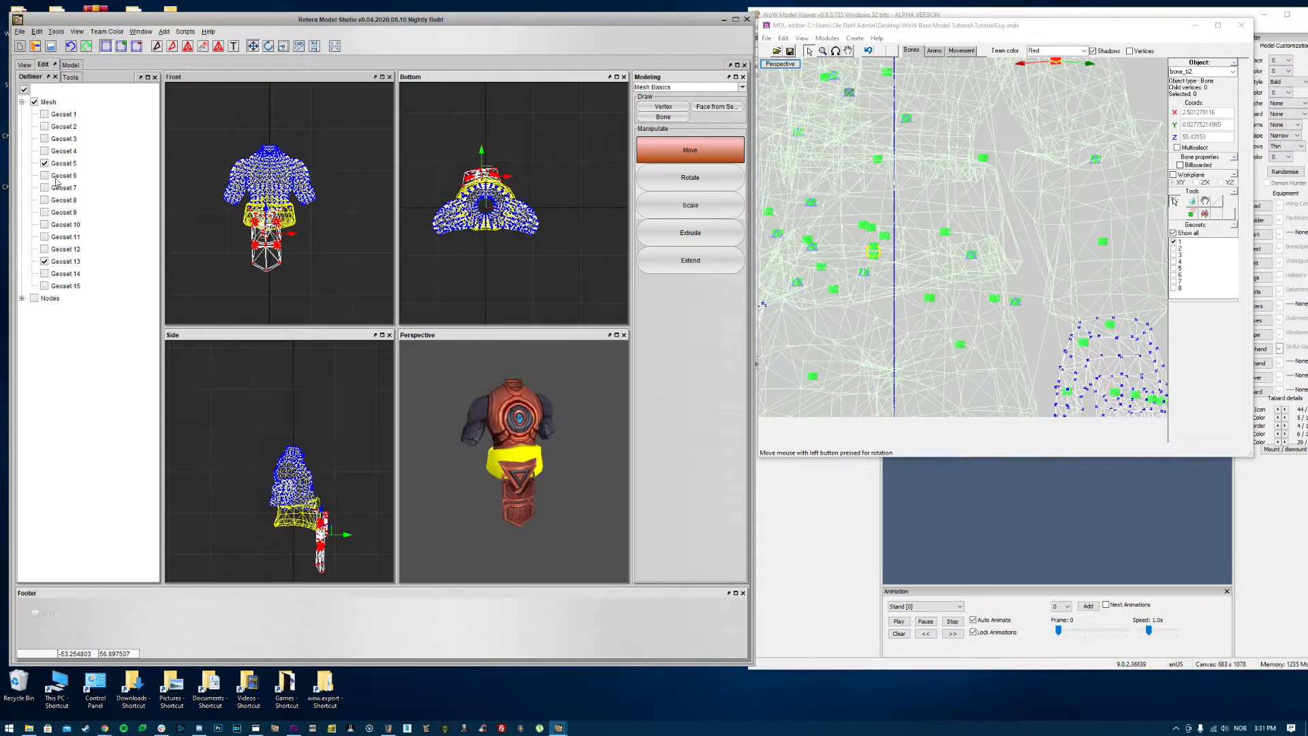
pyautogui.scroll(3, 311, 530)
pyautogui.moveTo(332, 504); pyautogui.dragTo(338, 486)
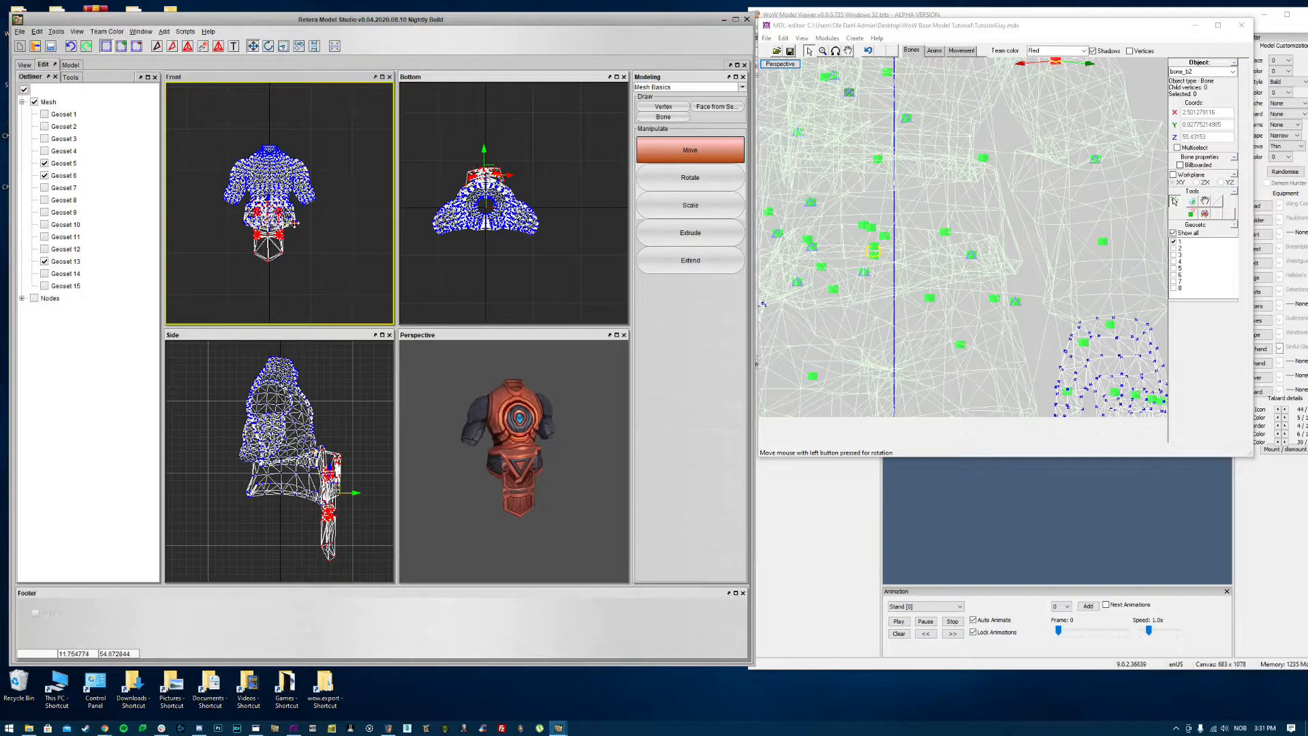
# Step: Rotate the belt plate straight, move it closer to the waist, and check it in the Walk preview
pyautogui.click(705, 192)
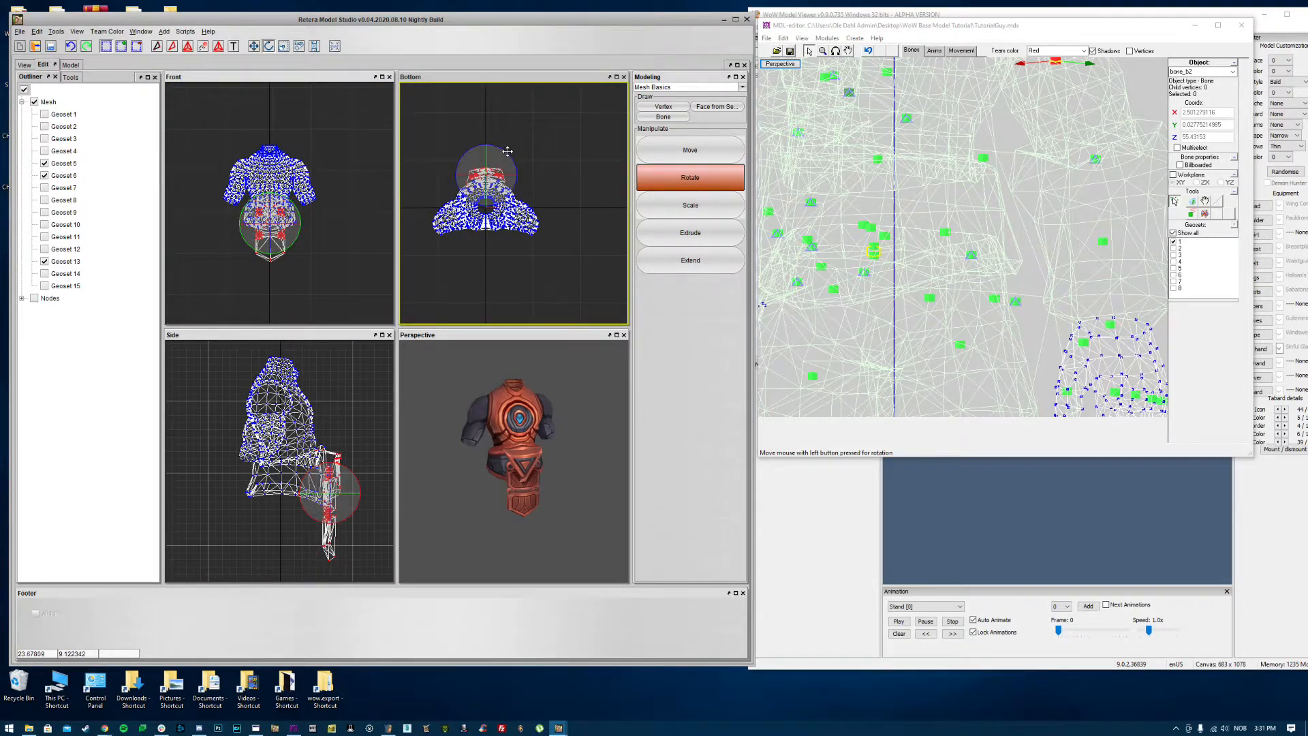
pyautogui.press('w')
pyautogui.moveTo(491, 169); pyautogui.dragTo(492, 173)
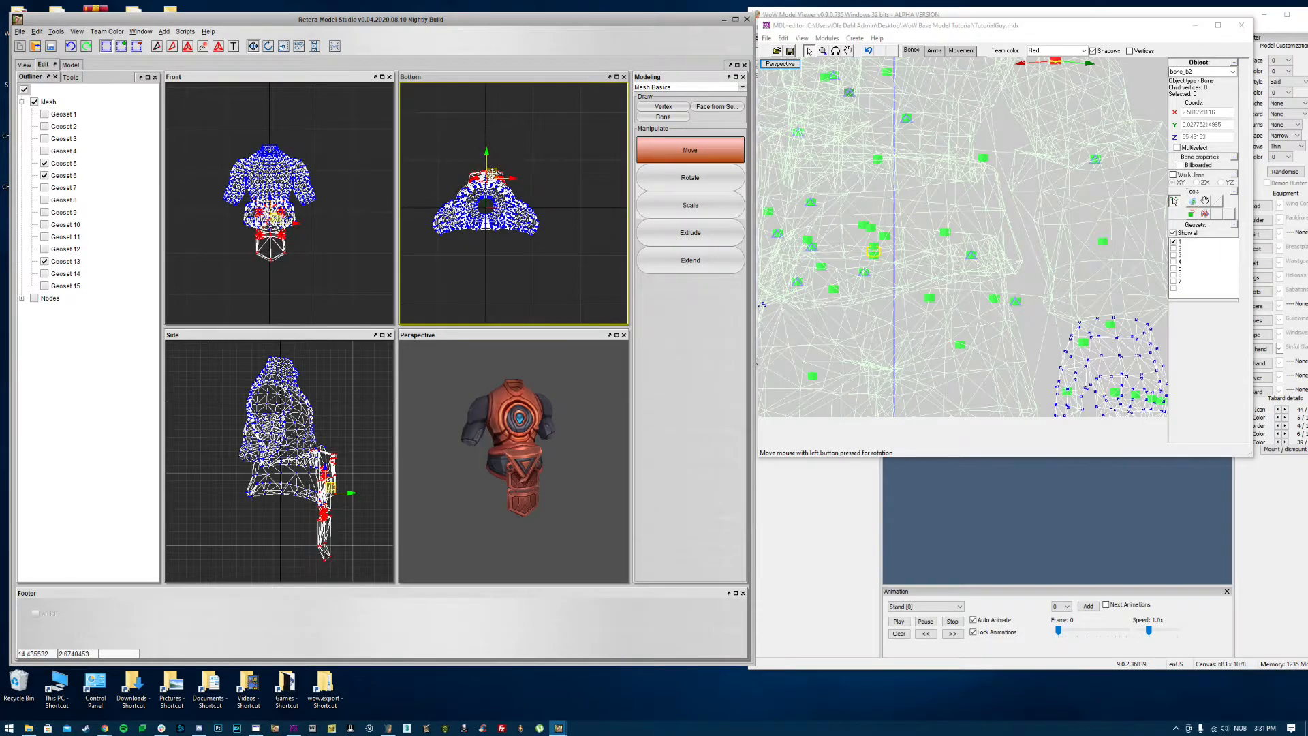
pyautogui.click(678, 176)
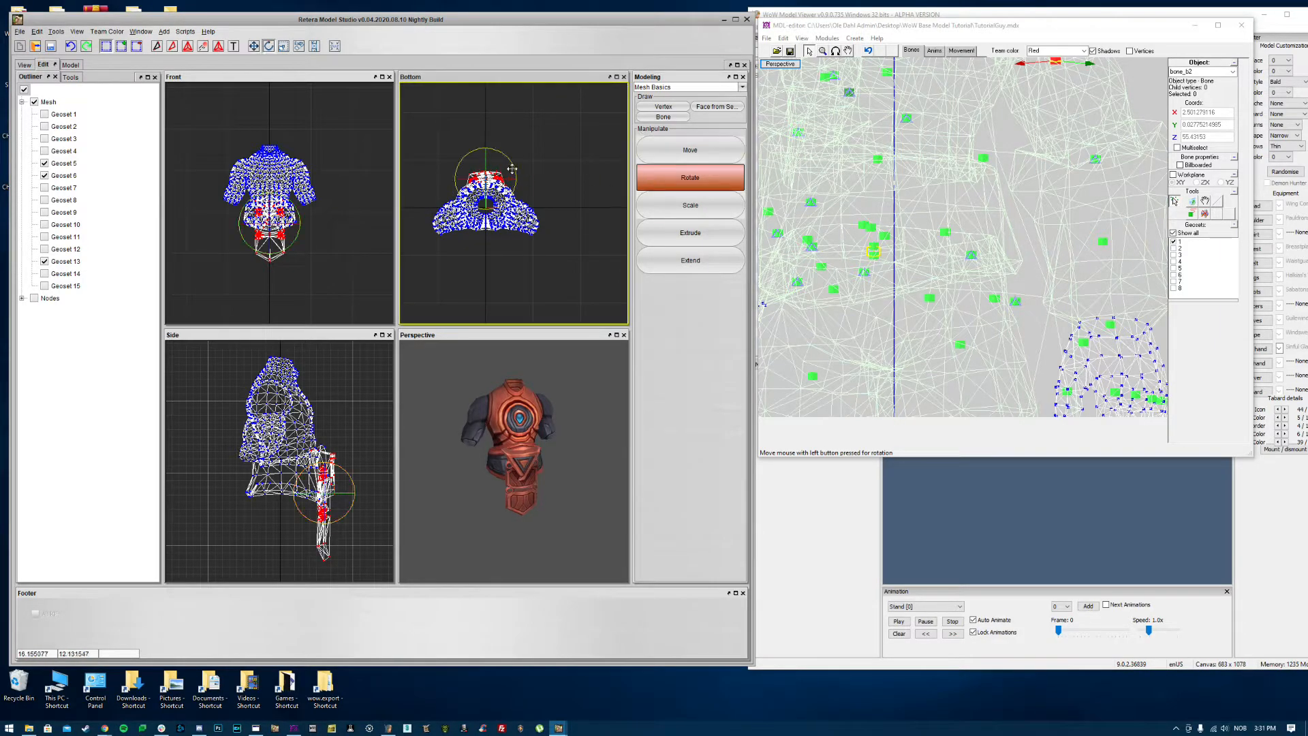
pyautogui.click(674, 155)
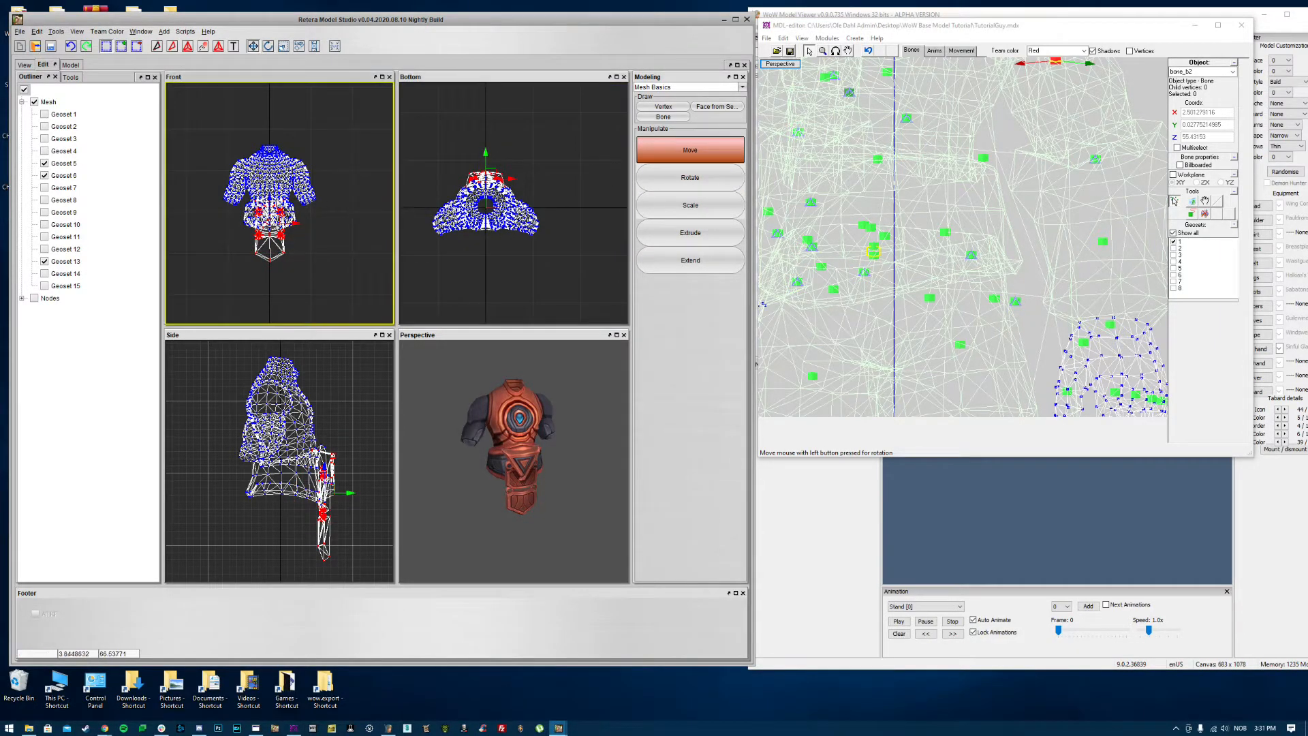
pyautogui.click(24, 65)
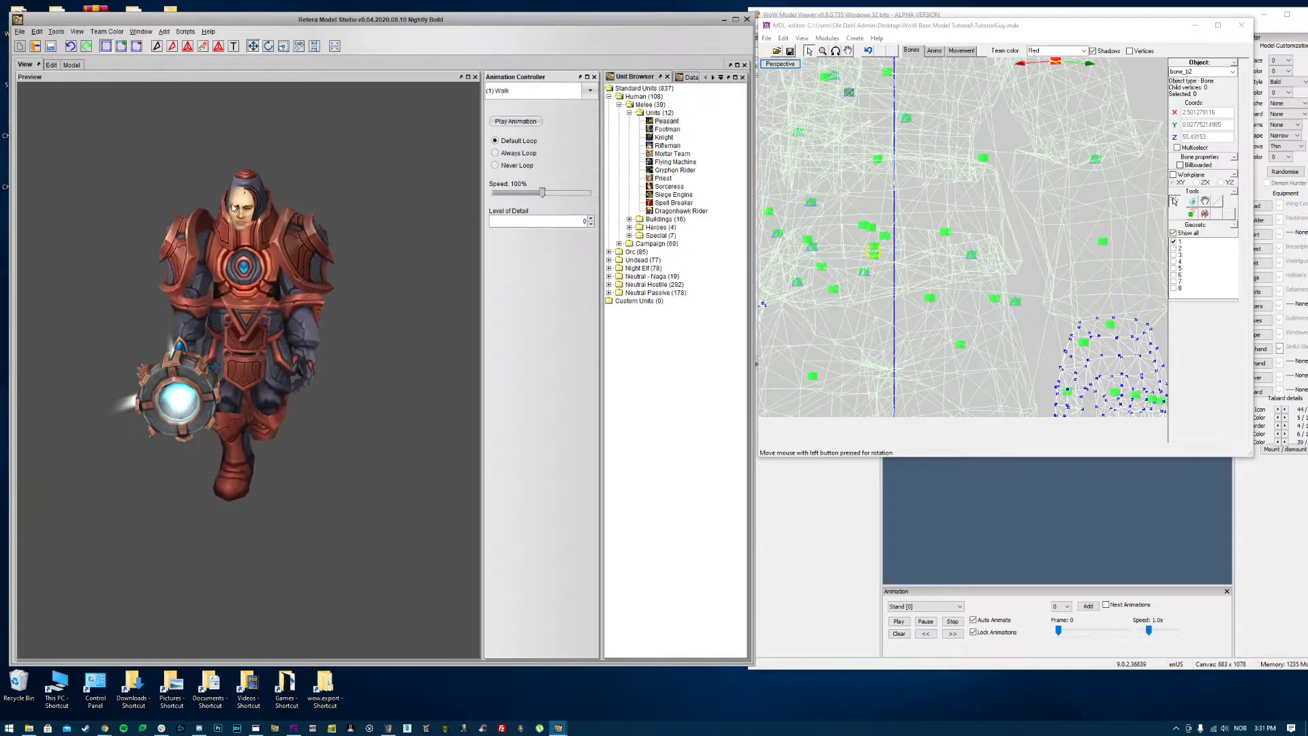
# Step: Scale down the belt plate, reposition it at the waist, and check it in the Walk preview
pyautogui.click(51, 64)
pyautogui.press('e')
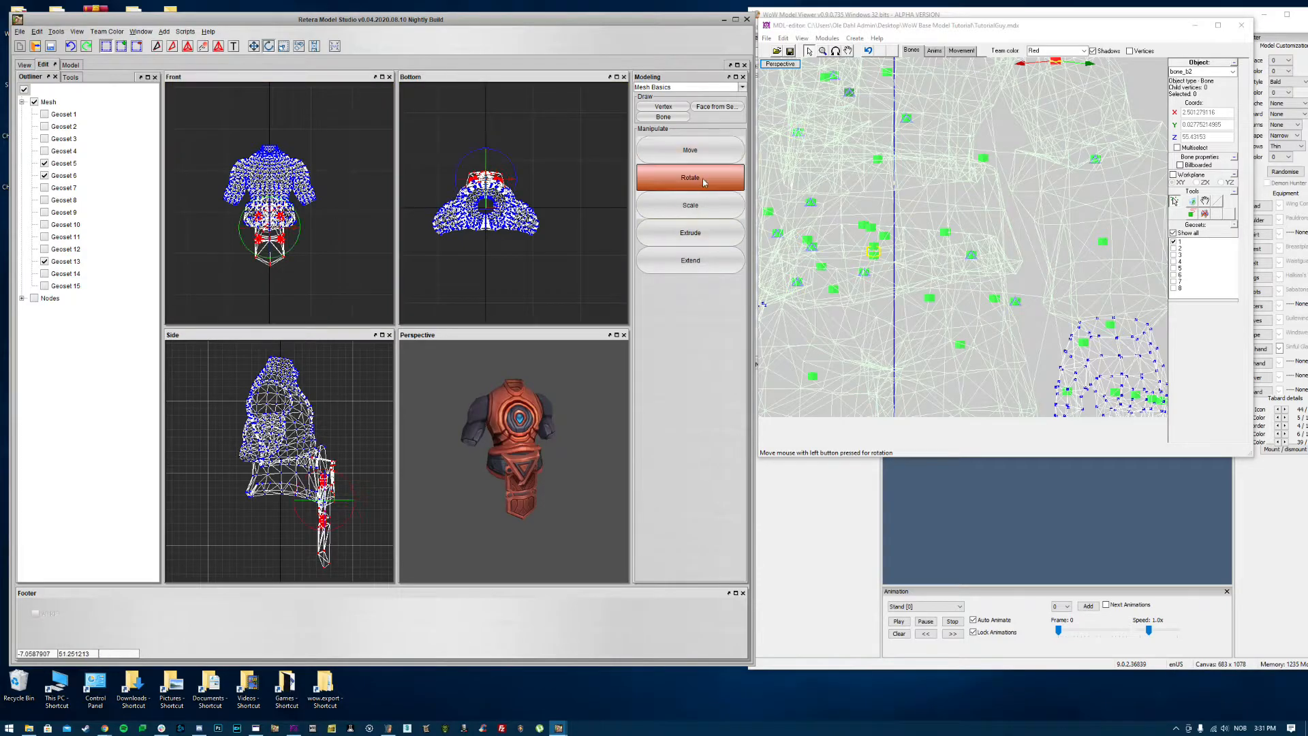
pyautogui.press('r')
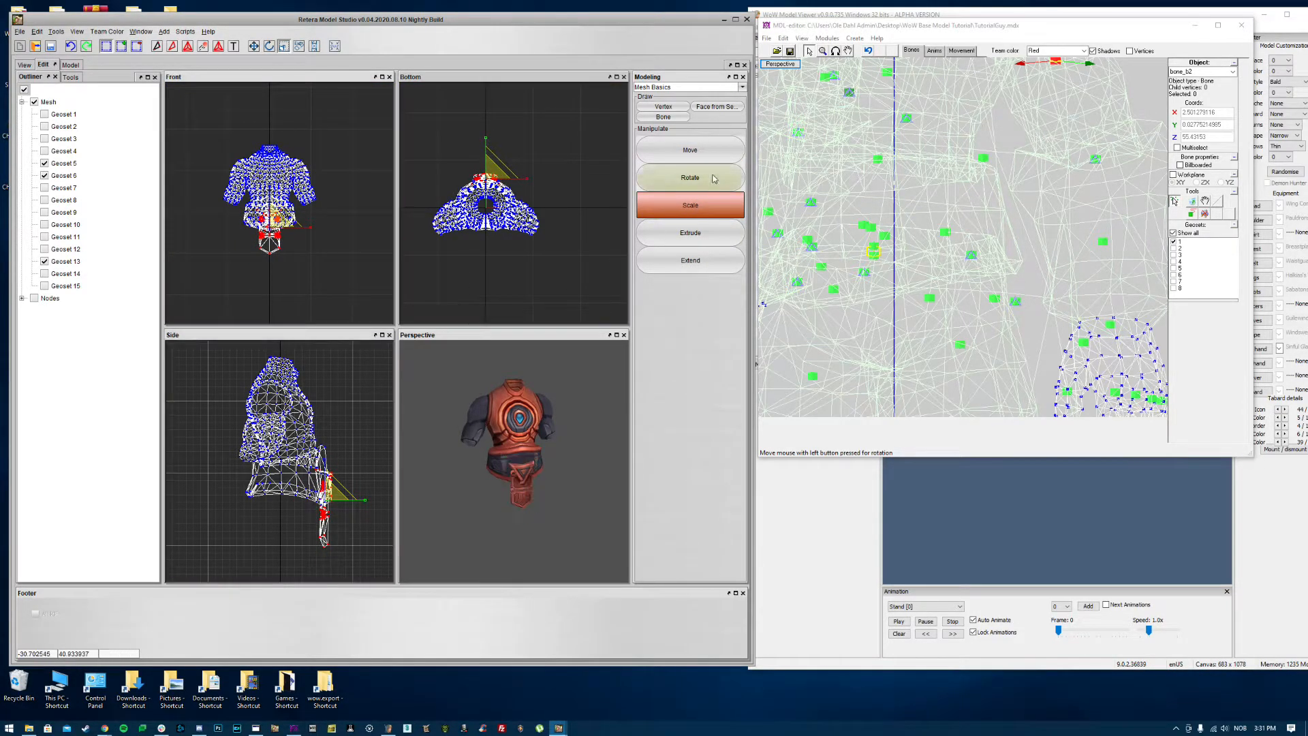
pyautogui.press('w')
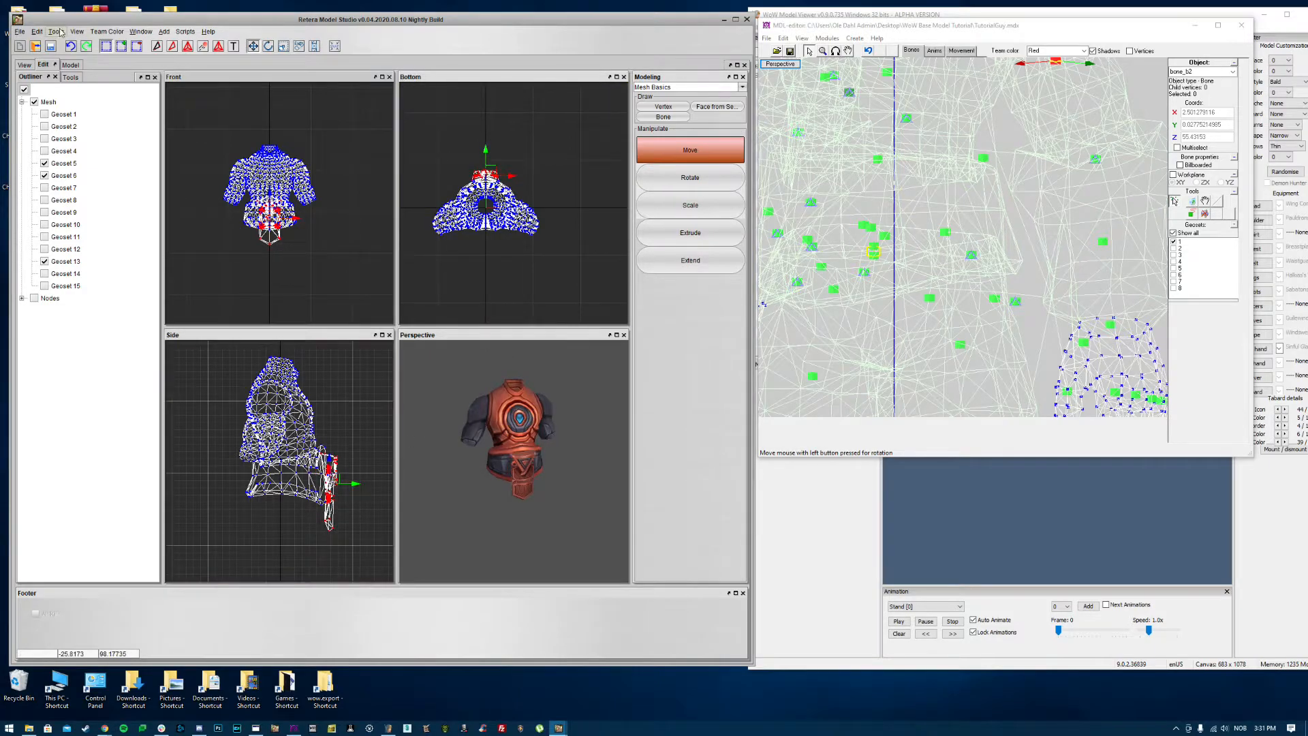
pyautogui.click(24, 65)
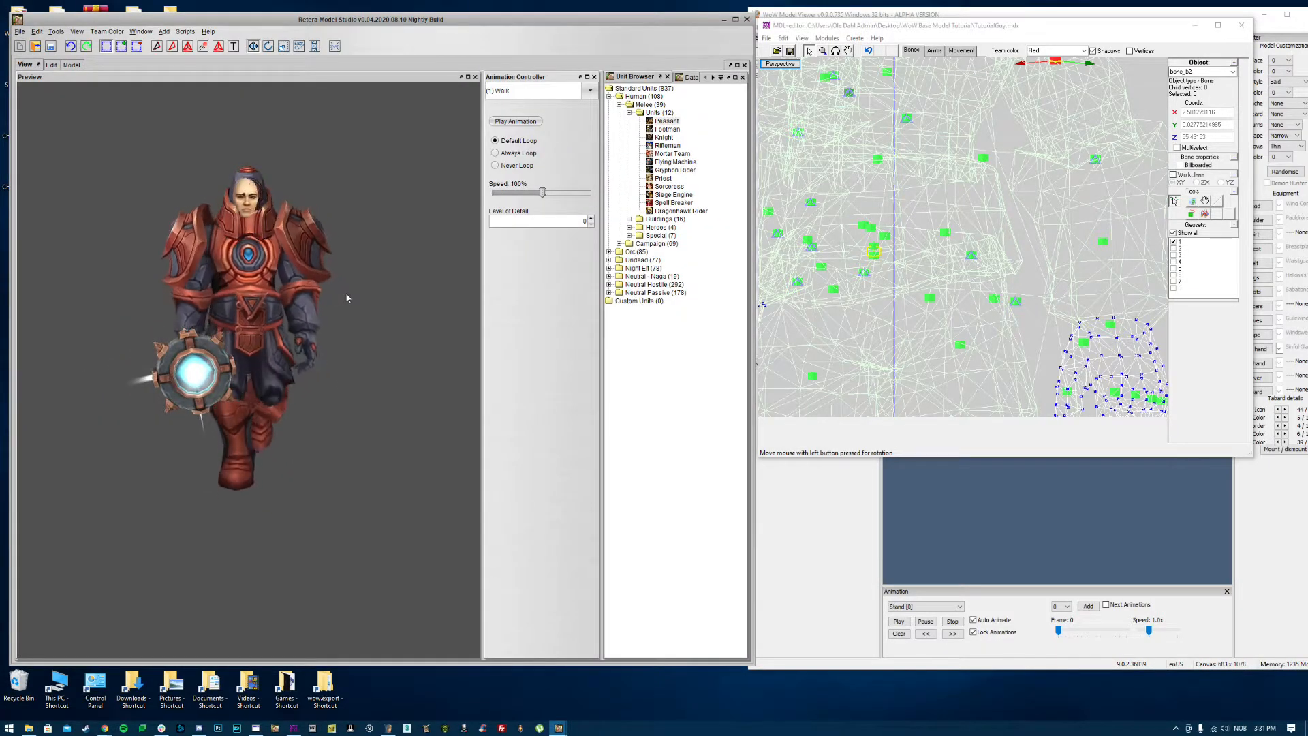
pyautogui.moveTo(337, 295)
pyautogui.mouseDown()
pyautogui.moveTo(276, 297)
pyautogui.moveTo(337, 295)
pyautogui.mouseUp()
pyautogui.moveTo(221, 225)
pyautogui.mouseDown()
pyautogui.moveTo(283, 229)
pyautogui.moveTo(225, 233)
pyautogui.mouseUp()
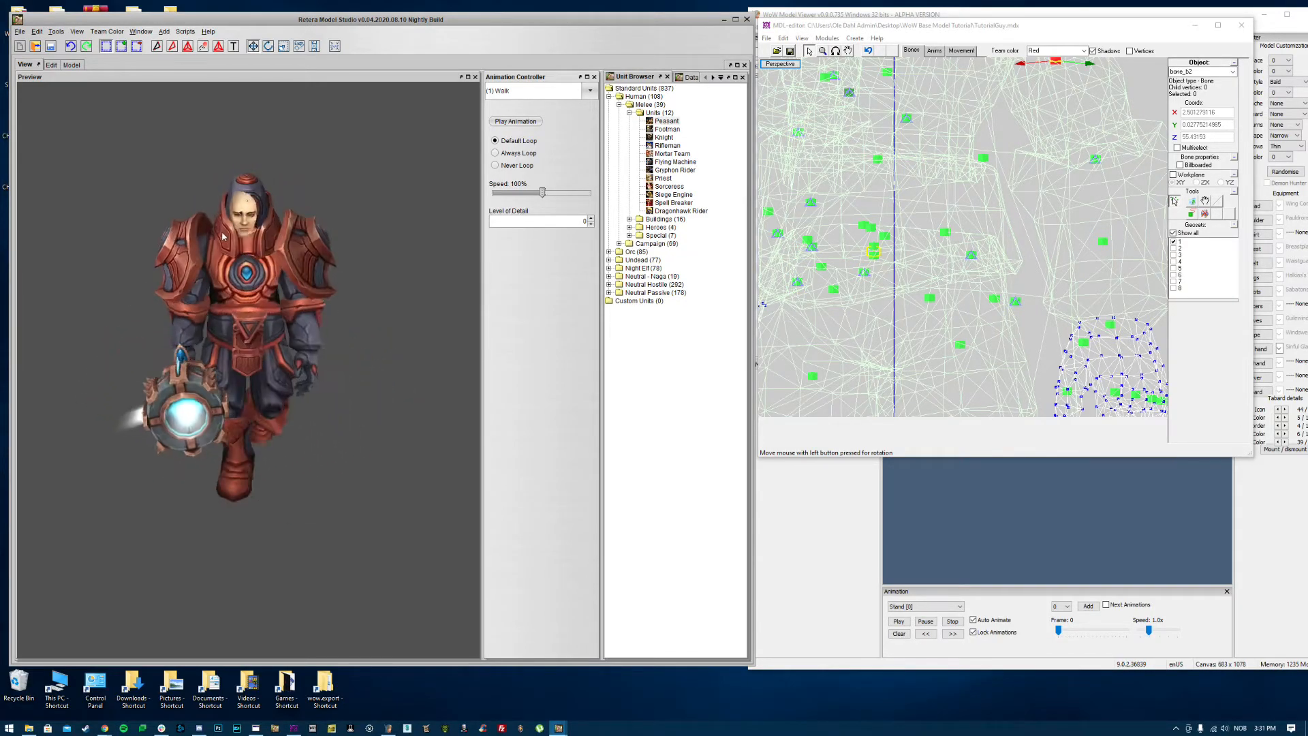
# Step: Lower the belt plate slightly and check its fit in the perspective view and the Walk preview
pyautogui.click(50, 64)
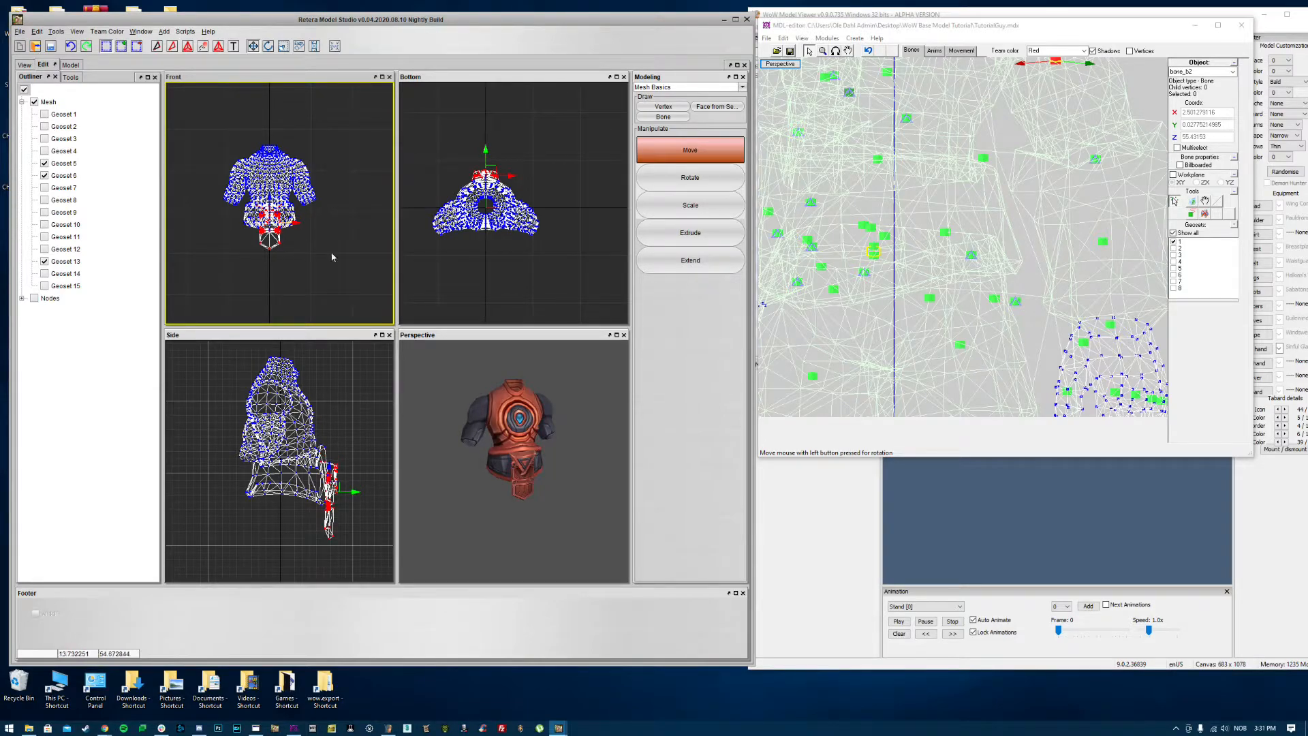
pyautogui.moveTo(561, 428); pyautogui.dragTo(550, 423)
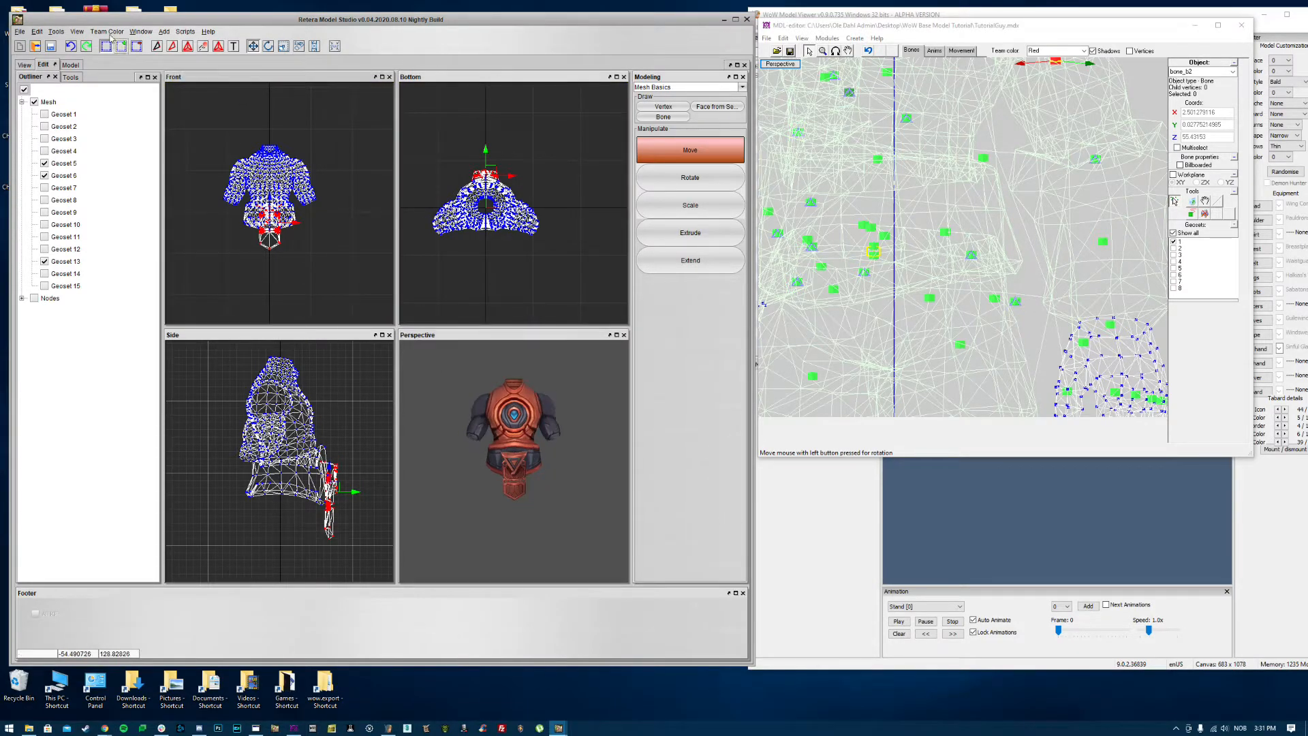
pyautogui.click(26, 65)
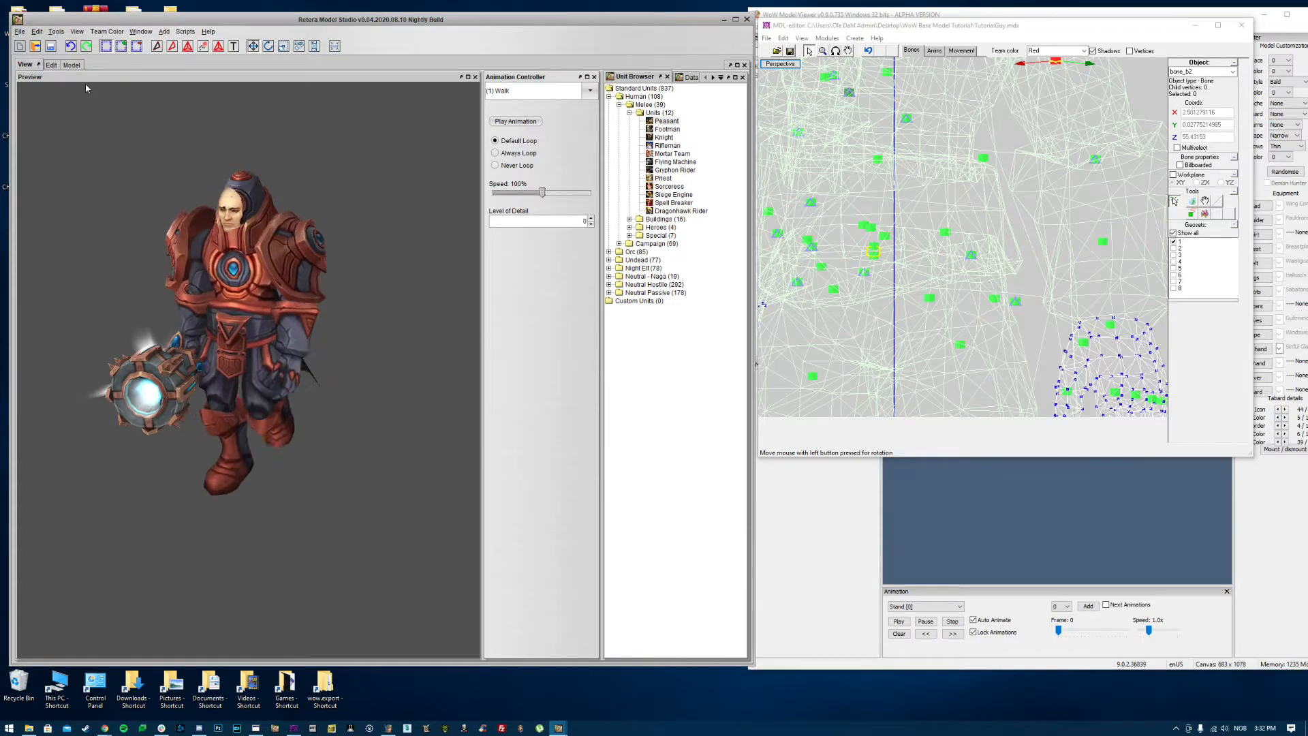
# Step: Return to the editing view, hide Geosets 13, 6 and 5, and show only Geoset 9, the helmet
pyautogui.click(51, 65)
pyautogui.click(64, 265)
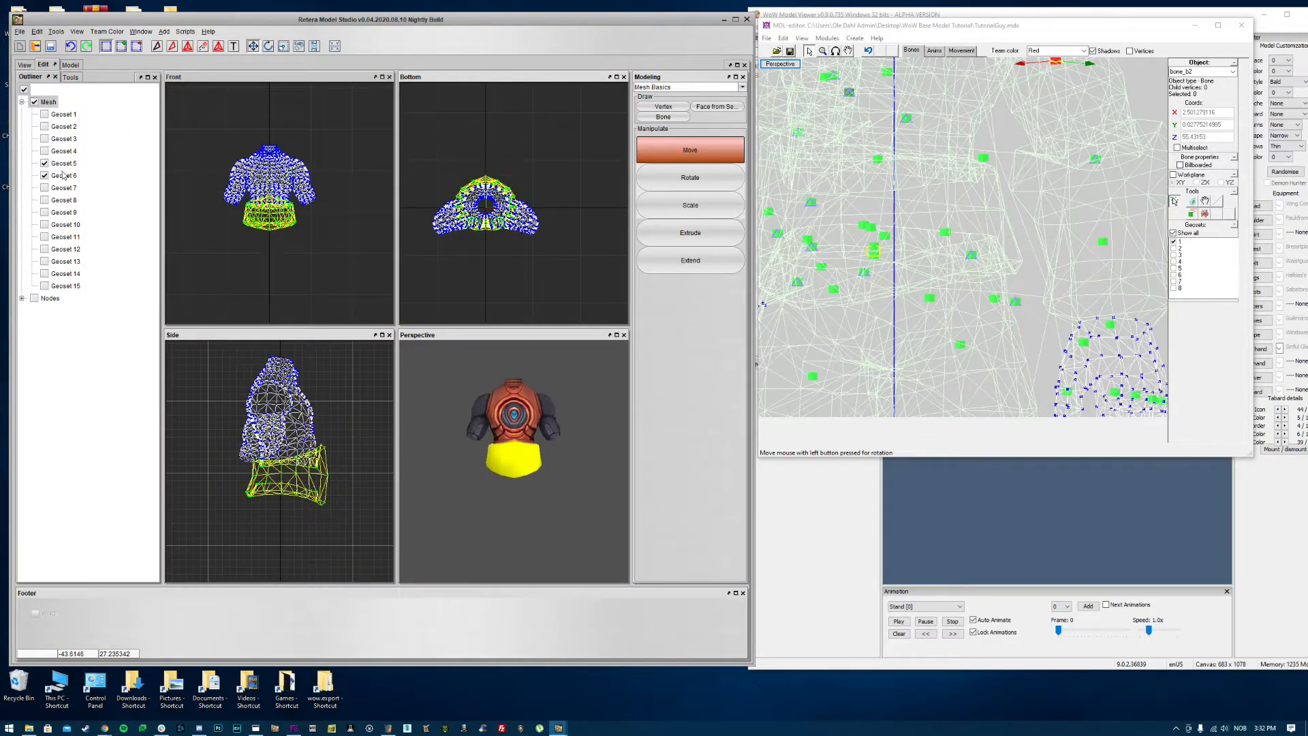
pyautogui.click(58, 174)
pyautogui.click(59, 164)
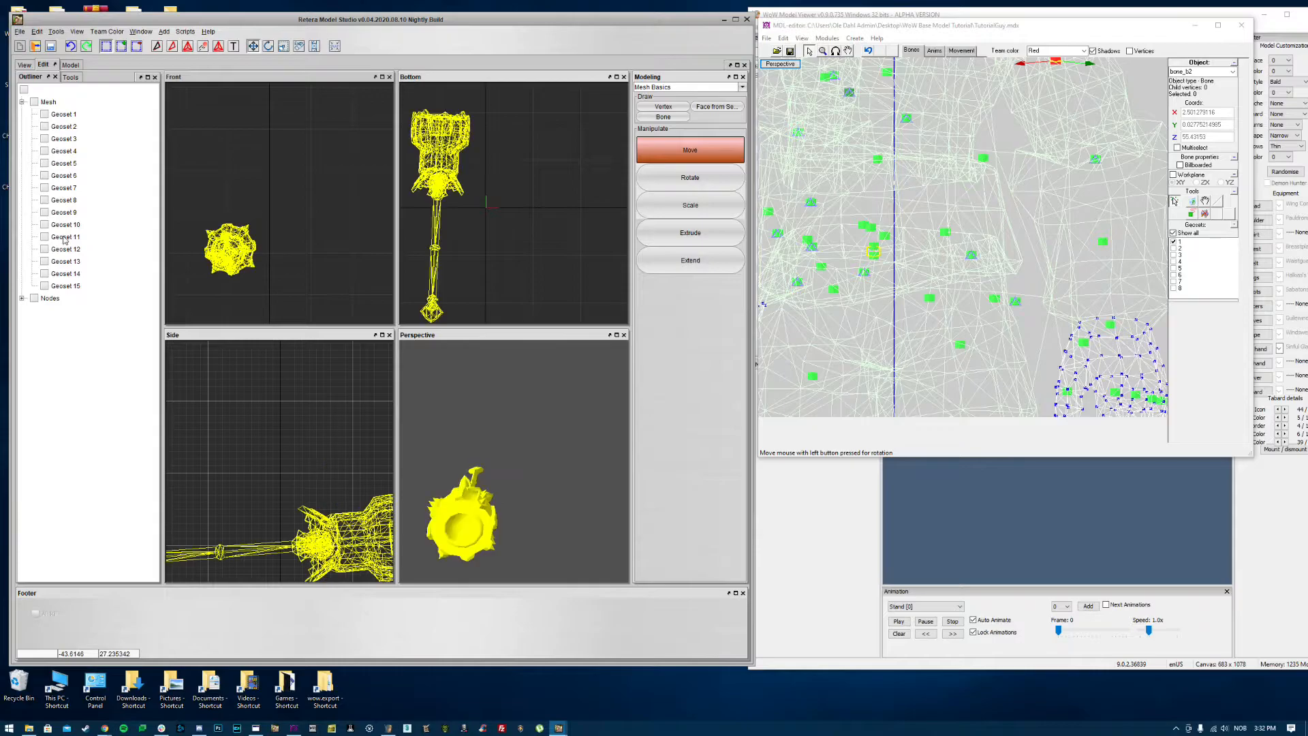
pyautogui.click(60, 212)
# Step: In MDL editor, examine the bones around the model's head and neck to find one for the helmet
pyautogui.scroll(-3, 901, 247)
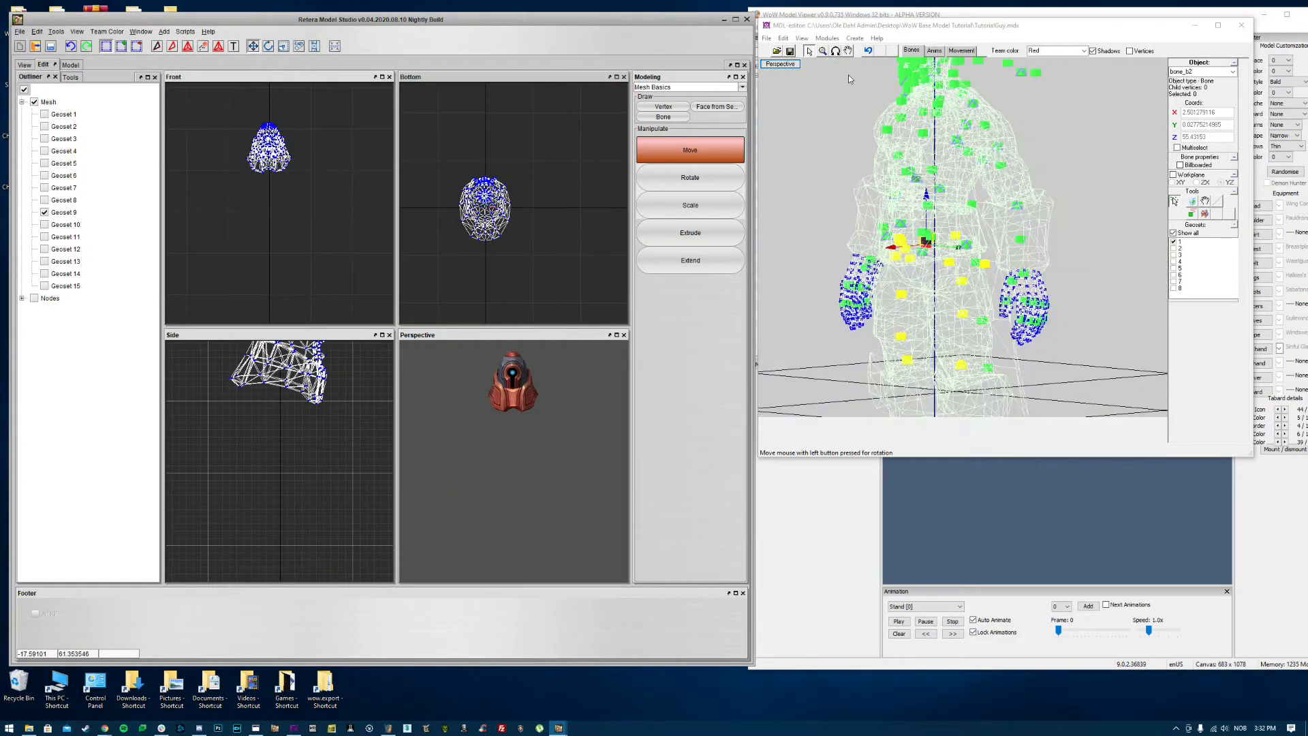
pyautogui.click(835, 50)
pyautogui.scroll(-3, 943, 129)
pyautogui.moveTo(944, 129)
pyautogui.mouseDown()
pyautogui.moveTo(932, 164)
pyautogui.moveTo(958, 152)
pyautogui.moveTo(922, 126)
pyautogui.mouseUp()
pyautogui.click(848, 51)
pyautogui.scroll(5, 929, 187)
pyautogui.moveTo(928, 187); pyautogui.dragTo(968, 185)
pyautogui.moveTo(849, 69); pyautogui.dragTo(886, 116)
pyautogui.click(849, 52)
pyautogui.moveTo(971, 222); pyautogui.dragTo(996, 306)
# Step: Select all helmet vertices in Retera Model Studio, rebuild their matrix with bone_b55, and preview the helmet in the Walk animation
pyautogui.moveTo(216, 105); pyautogui.dragTo(297, 179)
pyautogui.rightClick(279, 145)
pyautogui.click(319, 230)
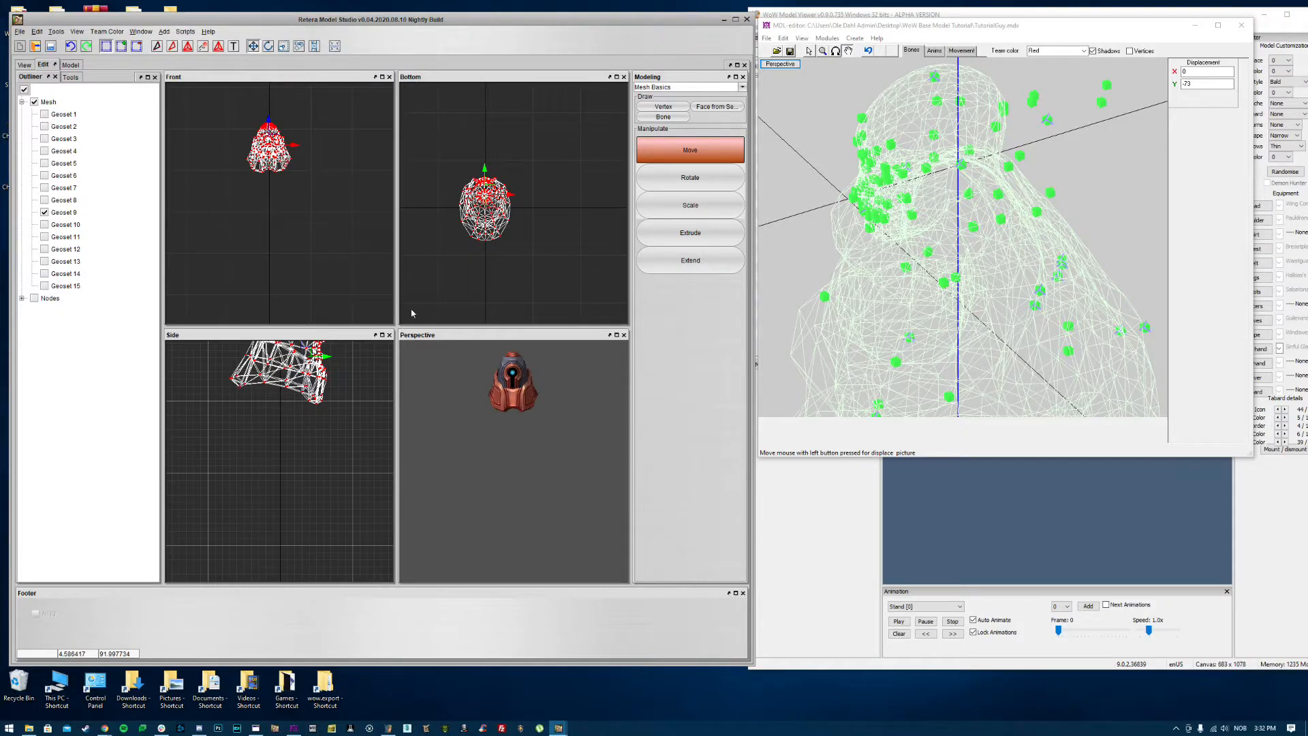
pyautogui.scroll(-5, 414, 218)
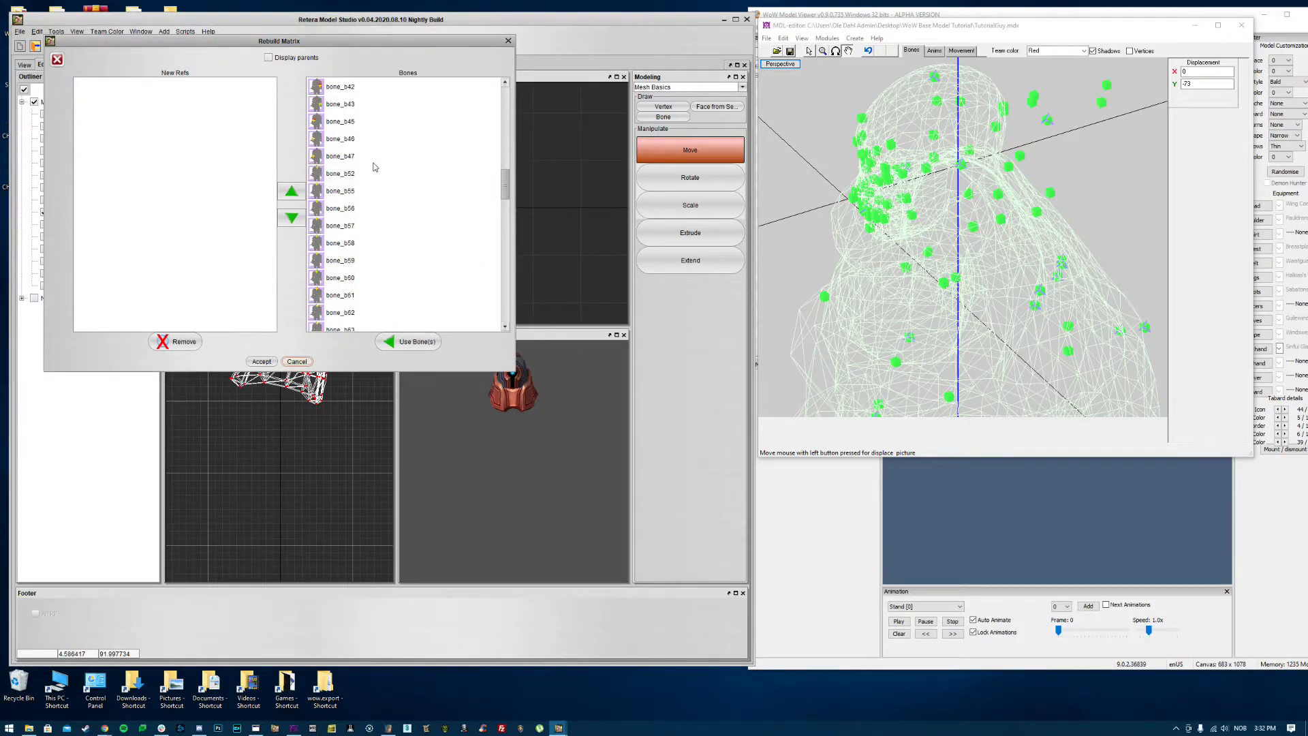
pyautogui.click(342, 195)
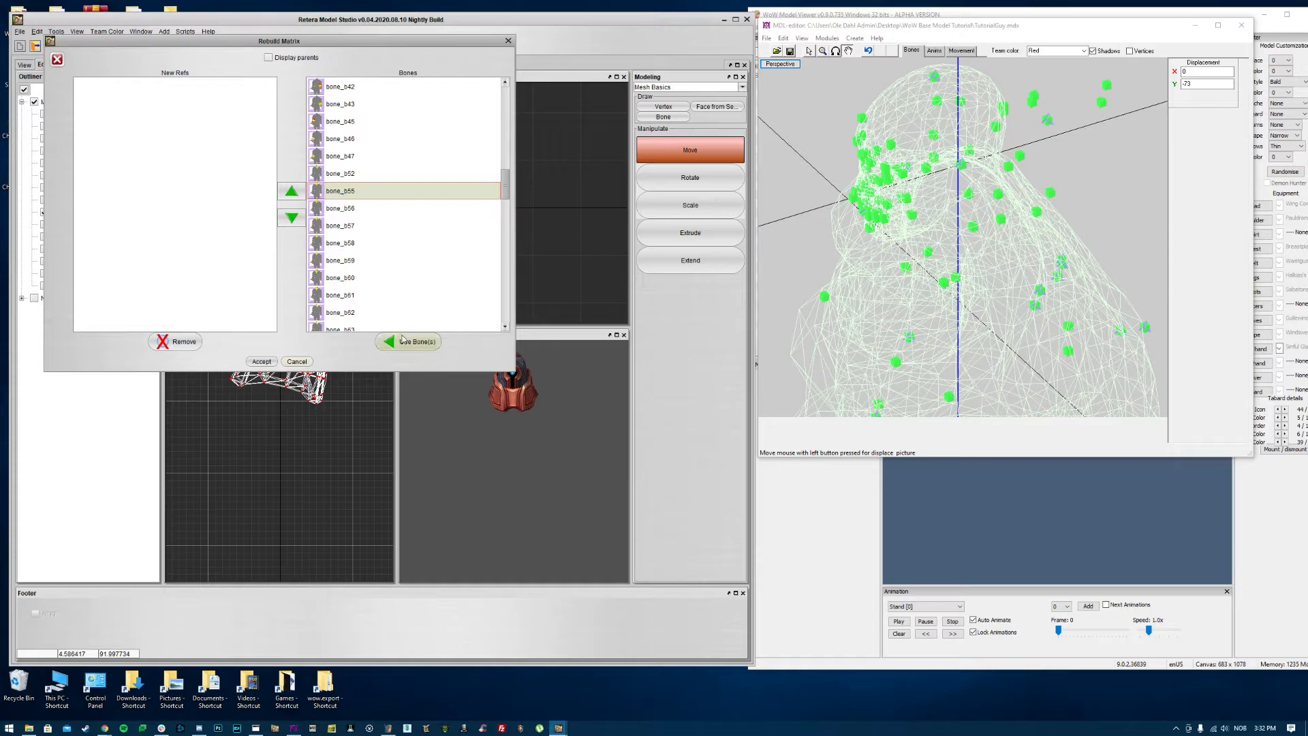
pyautogui.click(275, 362)
pyautogui.click(20, 65)
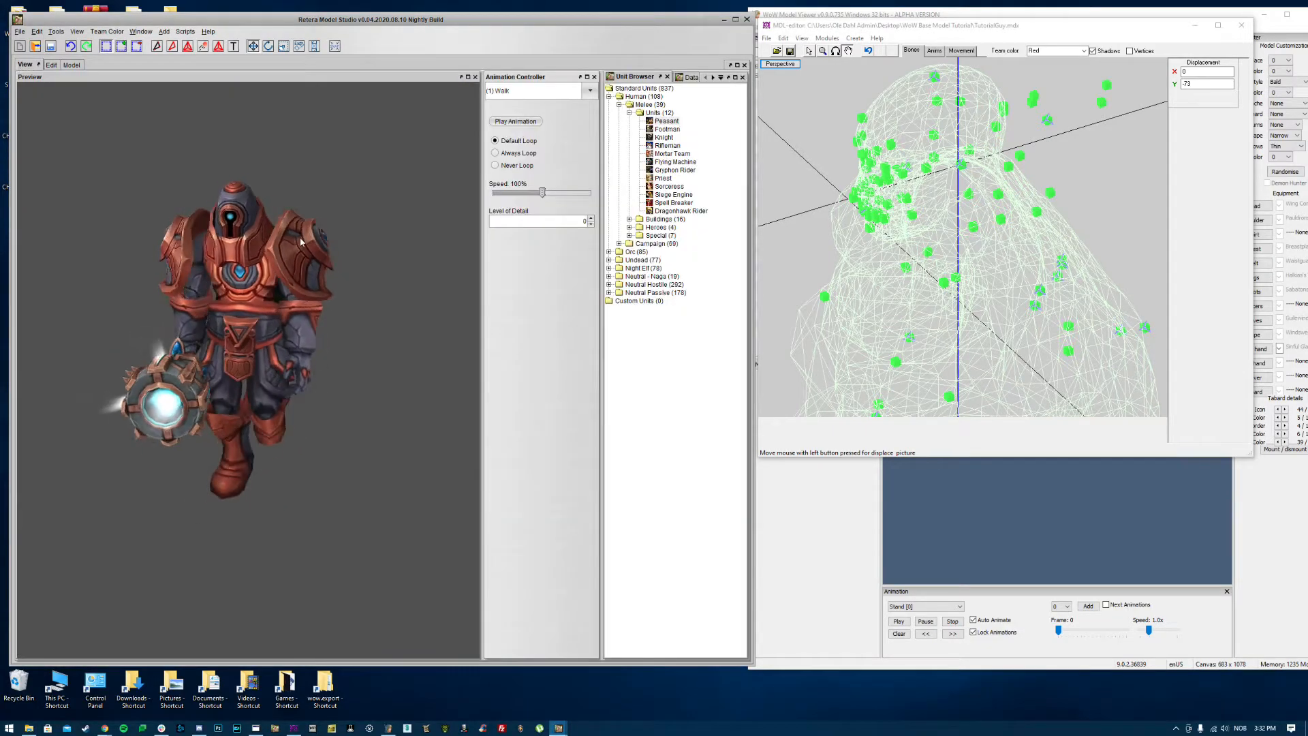
pyautogui.moveTo(293, 242)
pyautogui.mouseDown()
pyautogui.moveTo(369, 245)
pyautogui.moveTo(281, 231)
pyautogui.mouseUp()
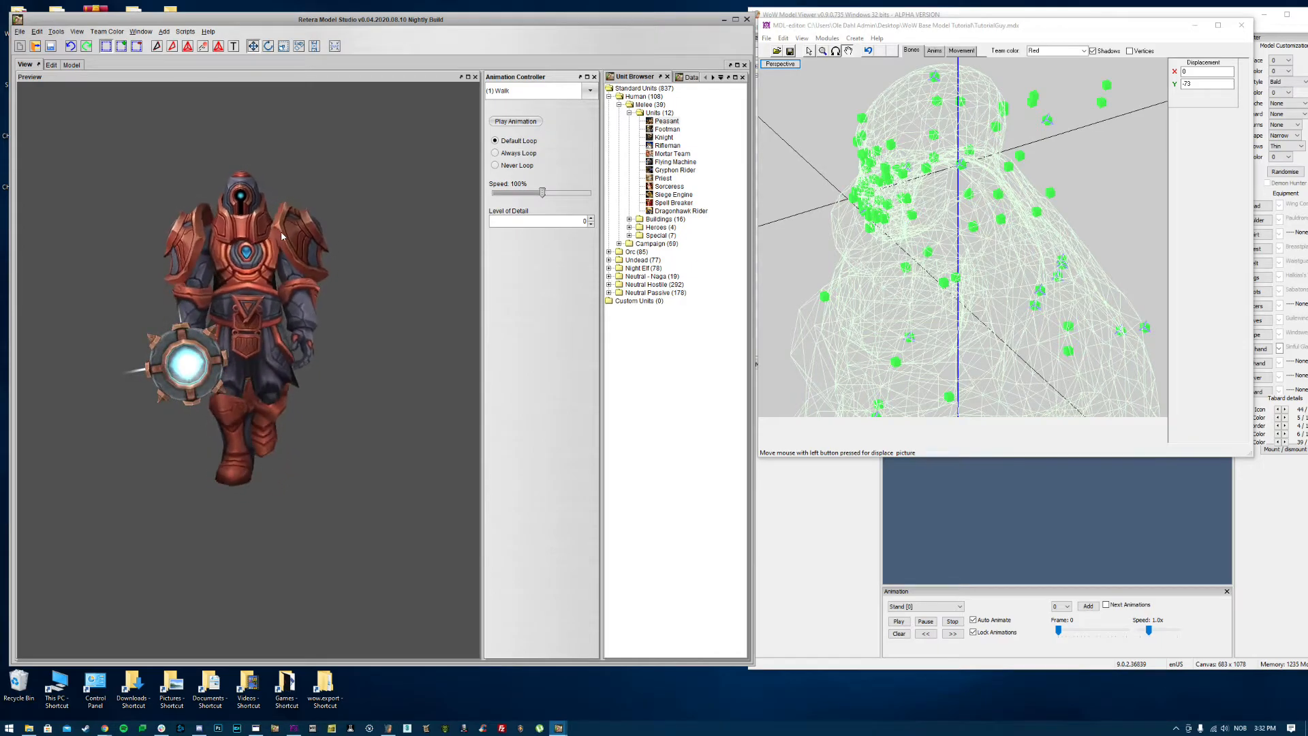
# Step: Switch to WoW Model Viewer, play the character's Walk animation, and compare it with the Walk preview in Retera Model Studio
pyautogui.click(943, 534)
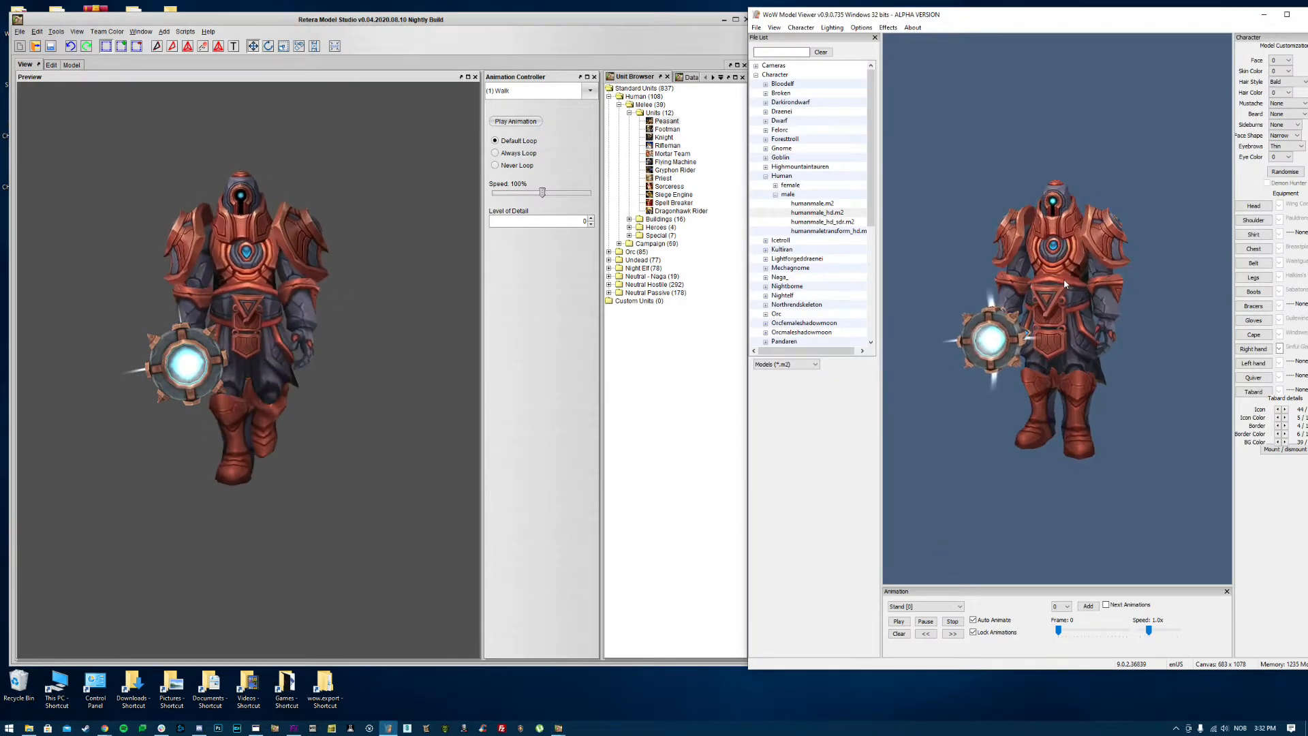
pyautogui.click(925, 606)
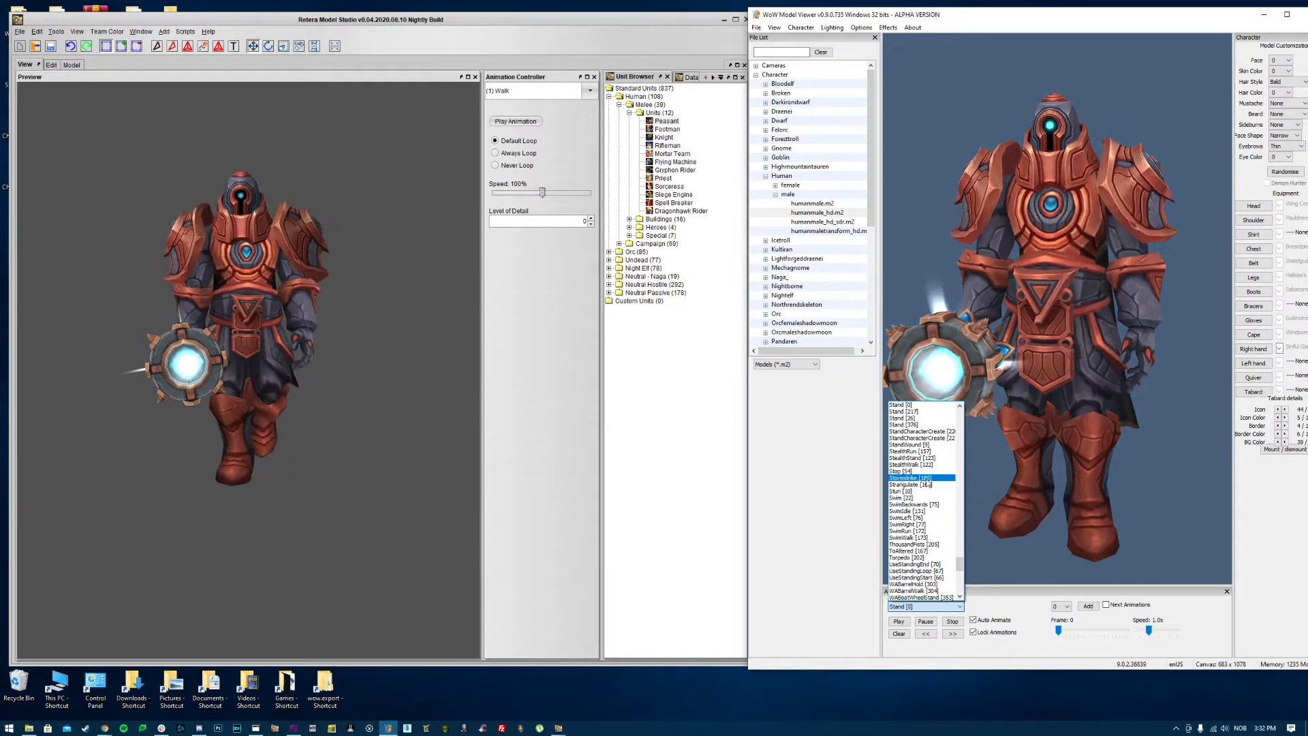
pyautogui.scroll(3, 927, 482)
pyautogui.moveTo(960, 554)
pyautogui.mouseDown()
pyautogui.moveTo(965, 414)
pyautogui.moveTo(961, 569)
pyautogui.mouseUp()
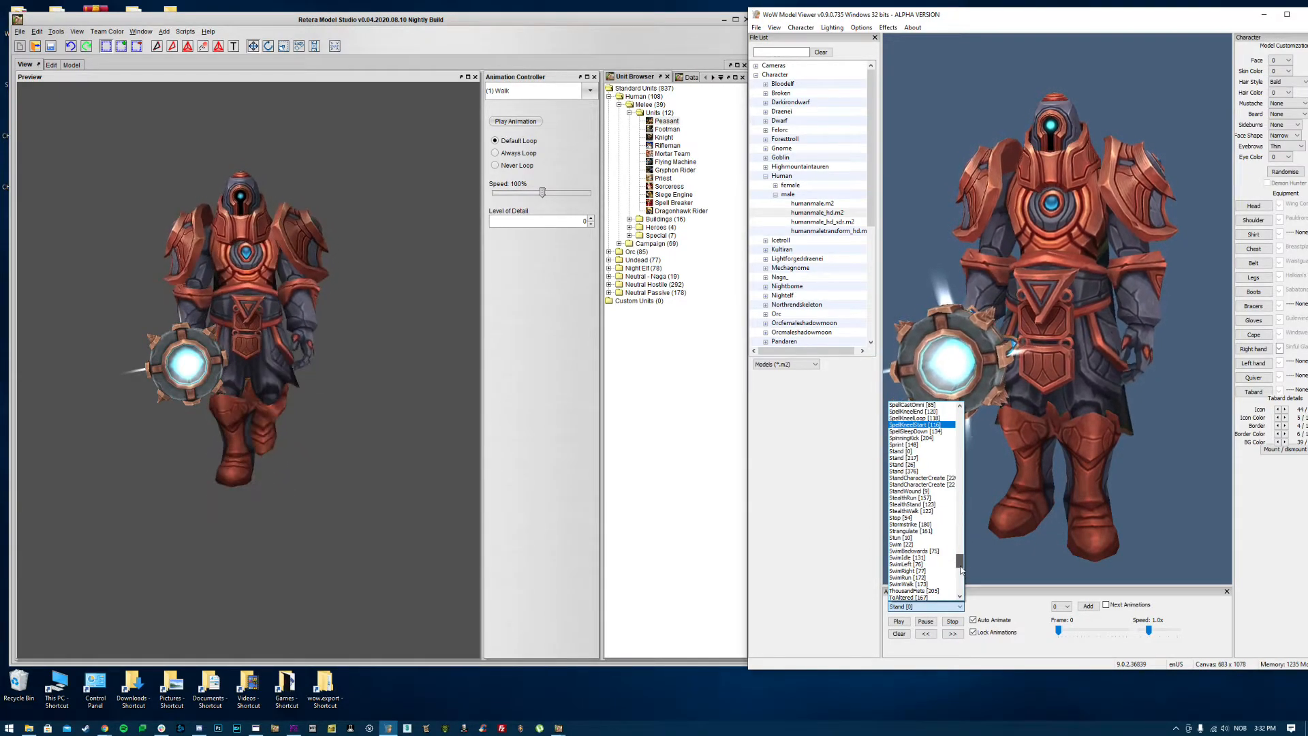
pyautogui.moveTo(962, 570); pyautogui.dragTo(958, 588)
pyautogui.click(898, 557)
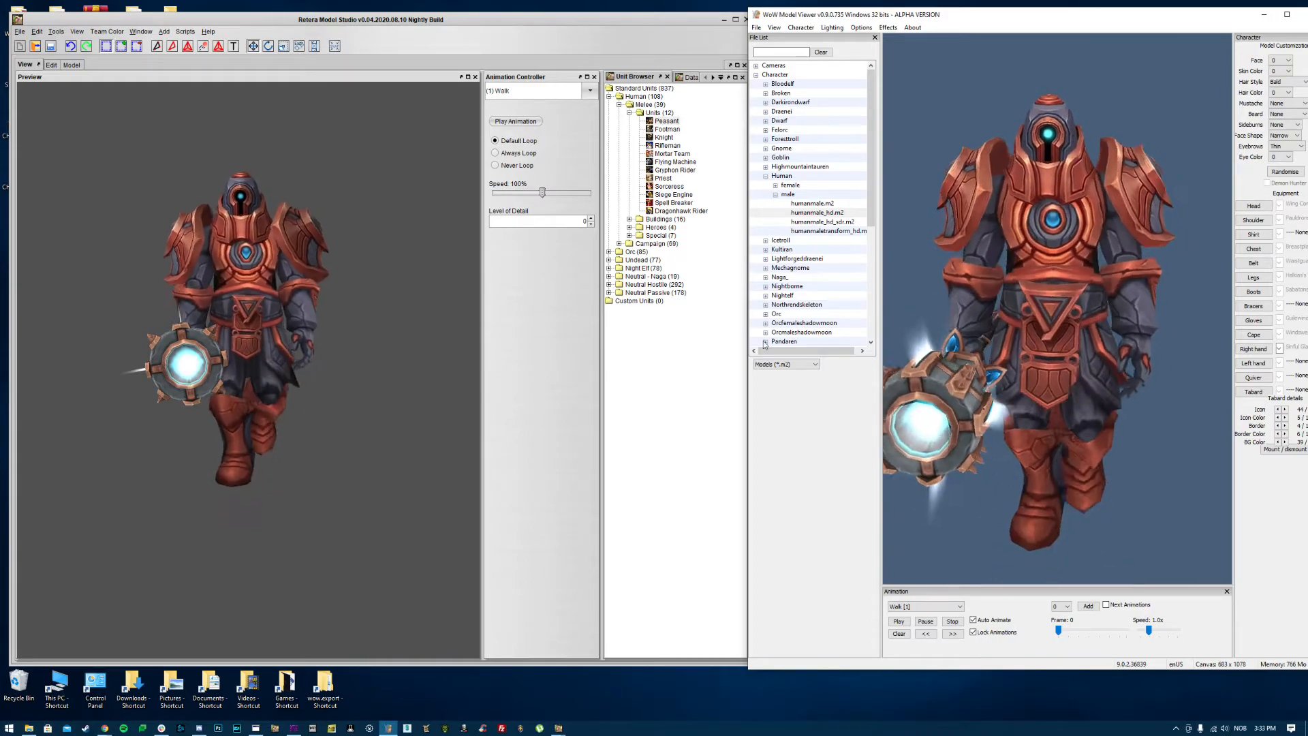
pyautogui.click(216, 261)
pyautogui.moveTo(216, 260)
pyautogui.mouseDown()
pyautogui.moveTo(176, 259)
pyautogui.moveTo(226, 256)
pyautogui.mouseUp()
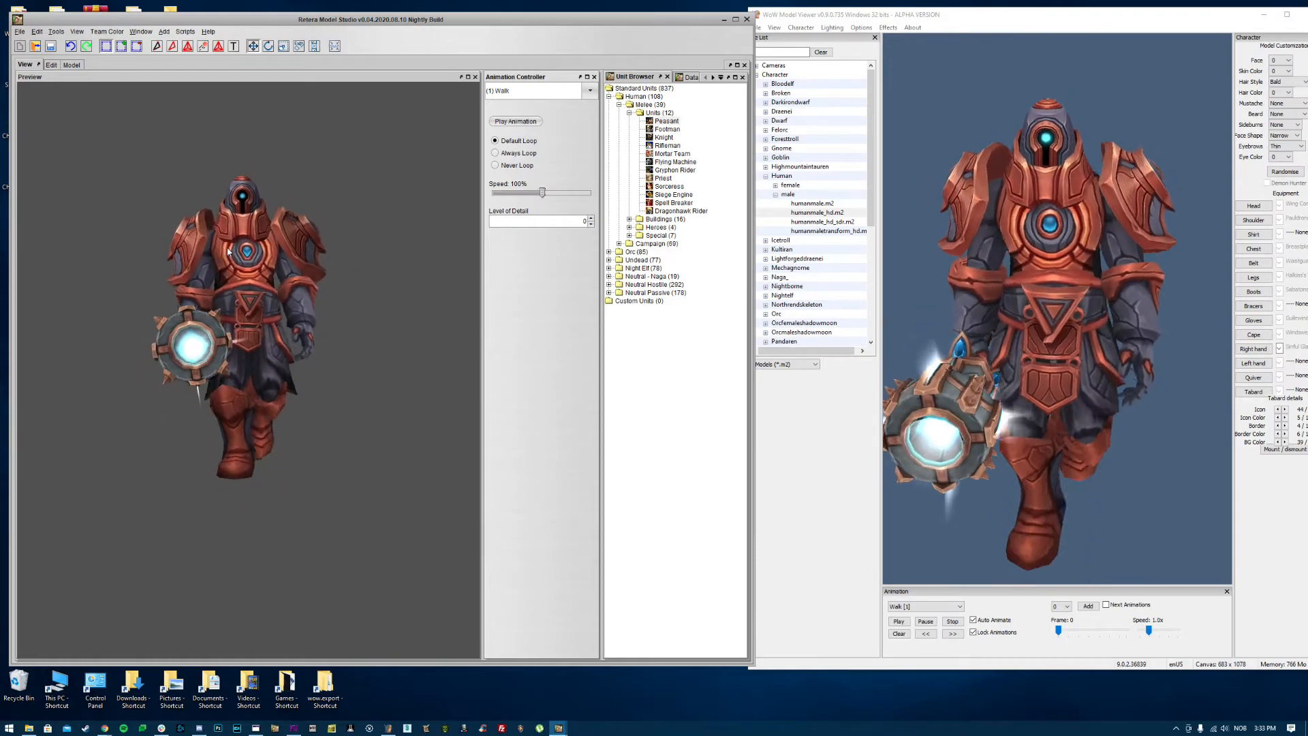
# Step: Scale the selected helmet vertices down slightly, adjust their position, and check the fit in the Walk preview
pyautogui.click(51, 64)
pyautogui.click(702, 207)
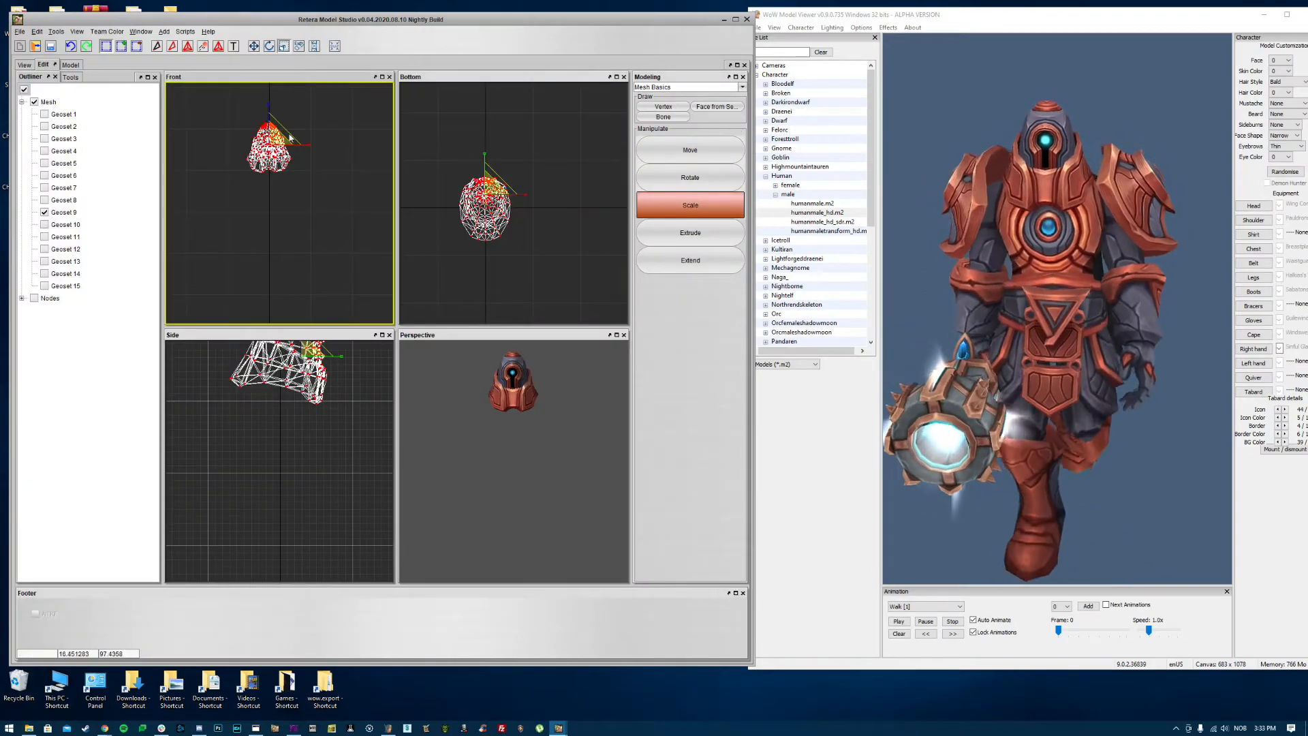
pyautogui.click(709, 153)
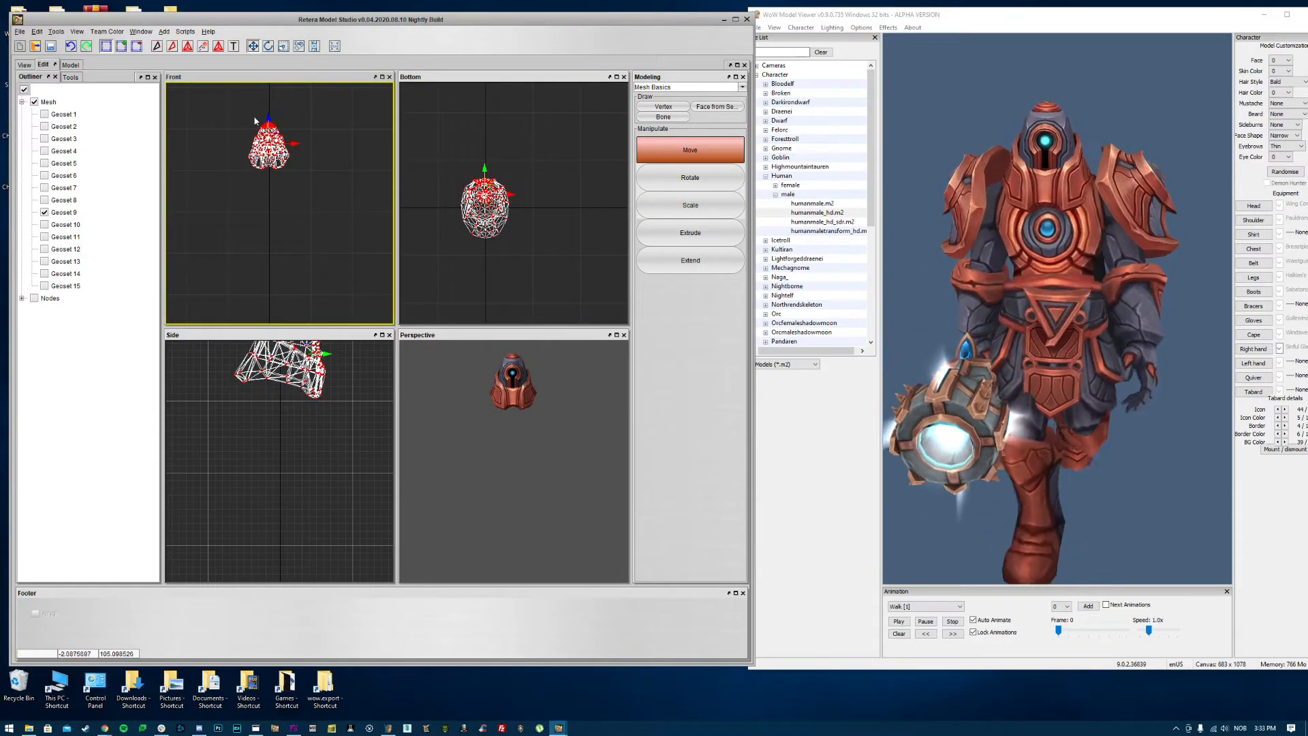
pyautogui.click(24, 64)
pyautogui.moveTo(316, 225); pyautogui.dragTo(225, 225)
pyautogui.moveTo(259, 300); pyautogui.dragTo(213, 297)
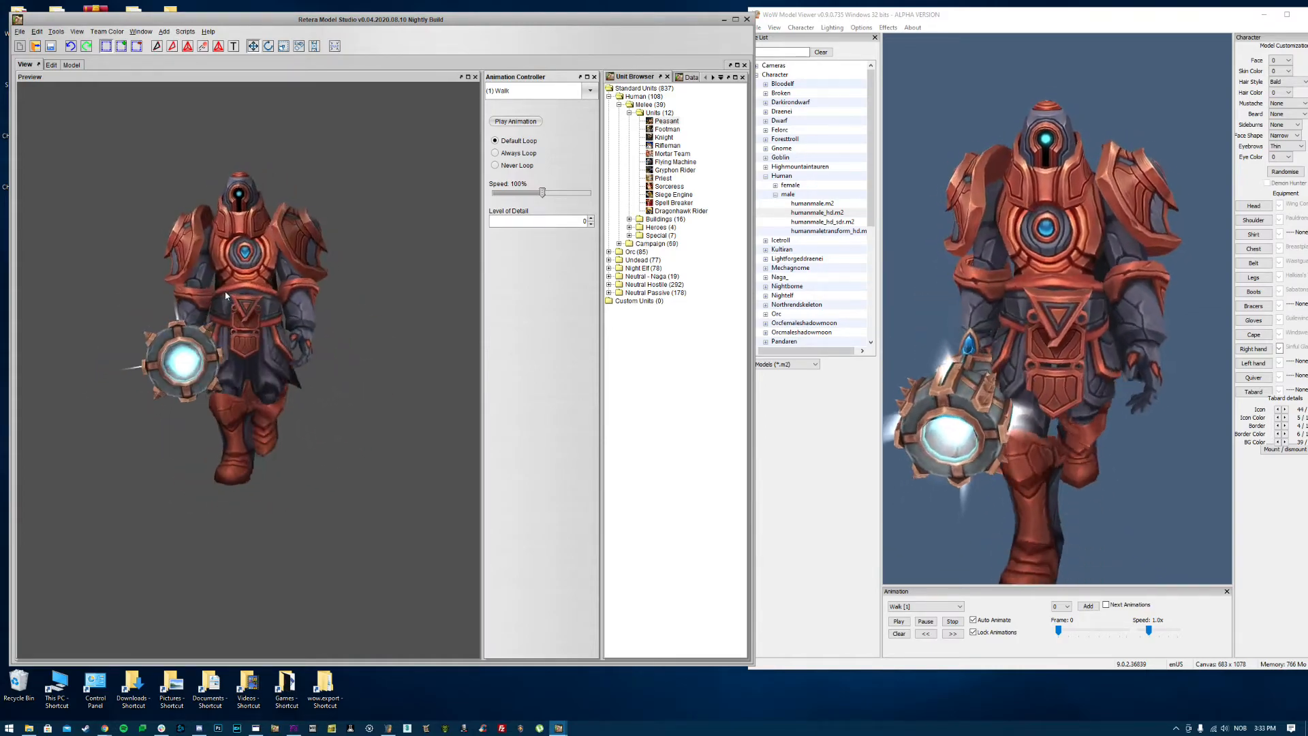
pyautogui.click(50, 65)
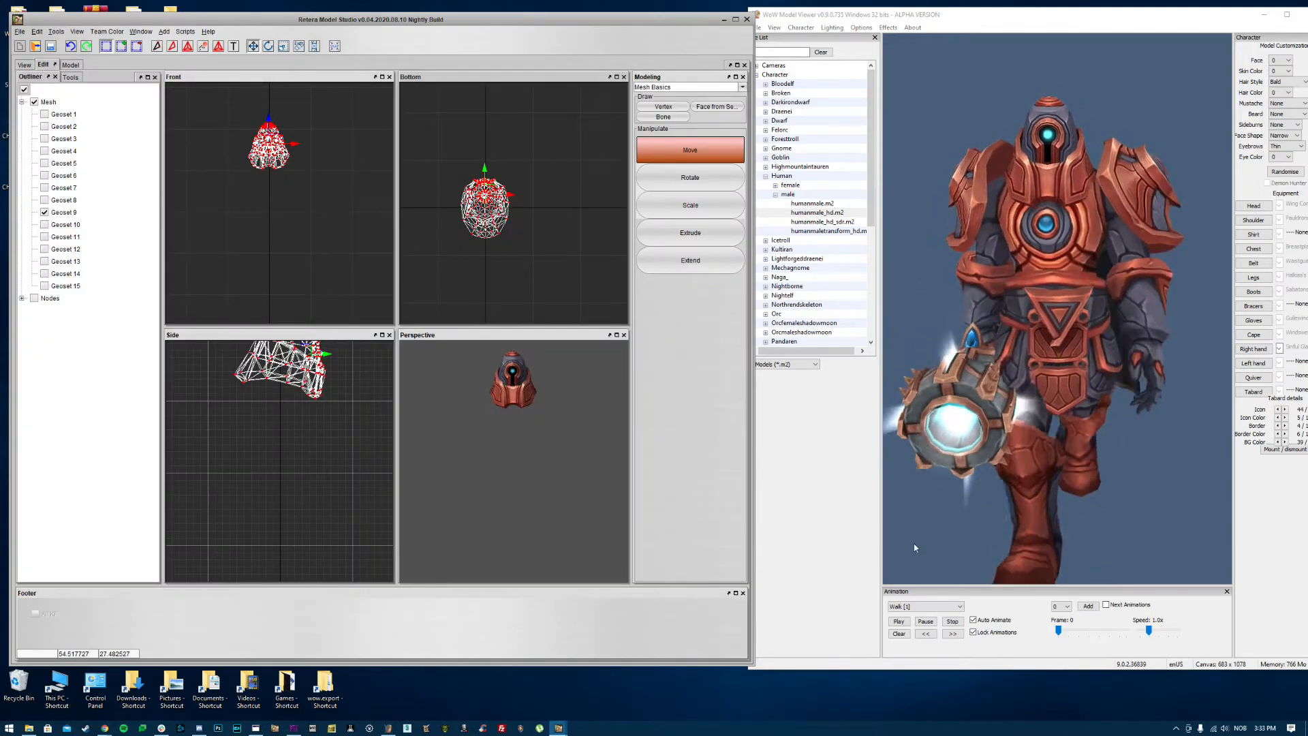
# Step: Switch to MDL editor and examine the bones around the character's weapon hand, picking the one near the wrist to identify it
pyautogui.click(297, 730)
pyautogui.moveTo(890, 307); pyautogui.dragTo(917, 207)
pyautogui.click(837, 52)
pyautogui.moveTo(879, 262); pyautogui.dragTo(922, 283)
pyautogui.scroll(-5, 915, 257)
pyautogui.scroll(5, 901, 276)
pyautogui.click(848, 50)
pyautogui.moveTo(841, 342); pyautogui.dragTo(1005, 227)
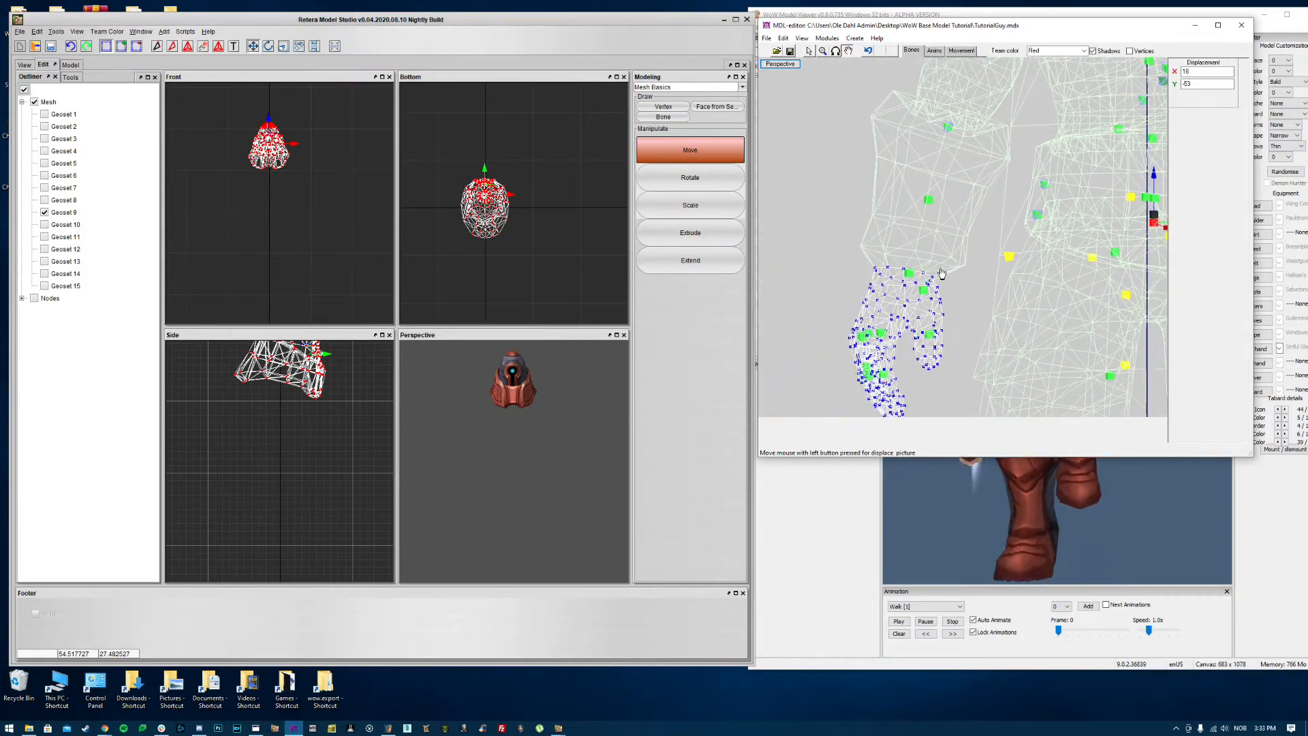
pyautogui.click(808, 51)
pyautogui.click(913, 271)
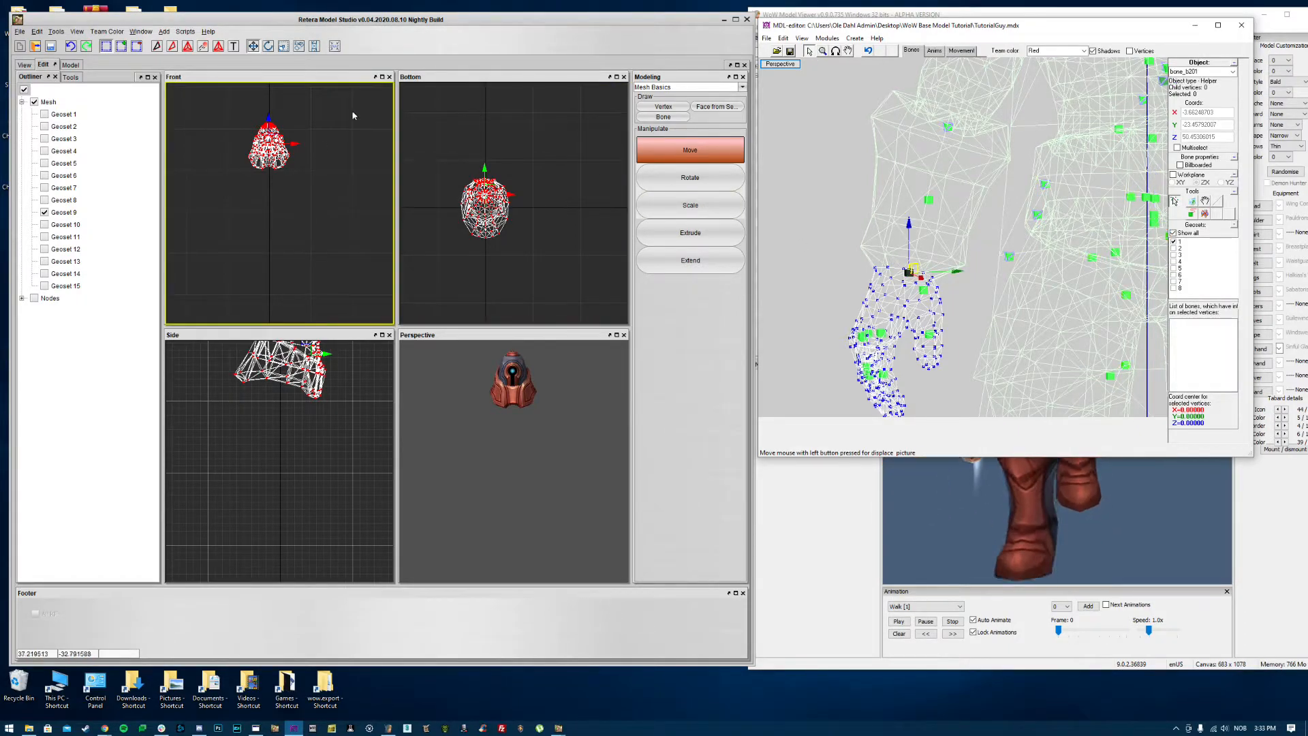
# Step: In Retera Model Studio, hide Geoset 9, show the weapon's Geosets 10, 11 and 12, and select all their vertices
pyautogui.click(44, 212)
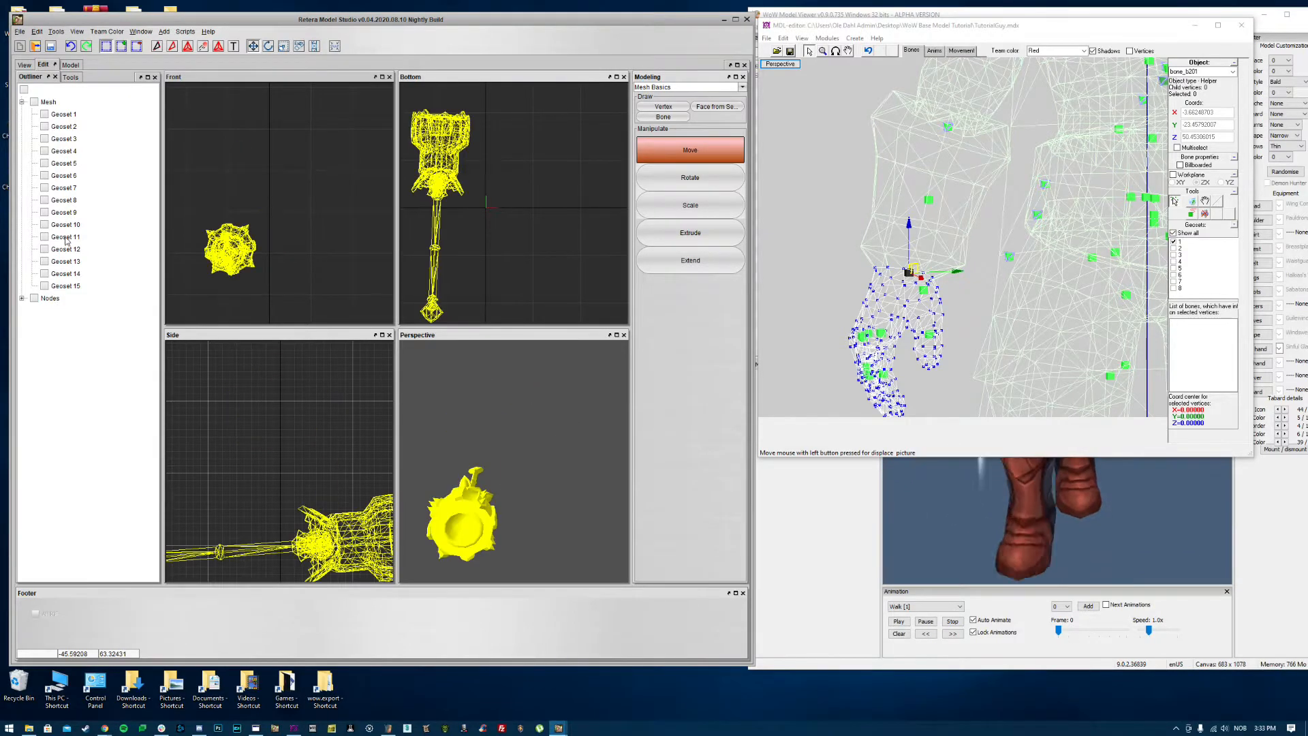
pyautogui.click(45, 237)
pyautogui.click(45, 249)
pyautogui.click(44, 224)
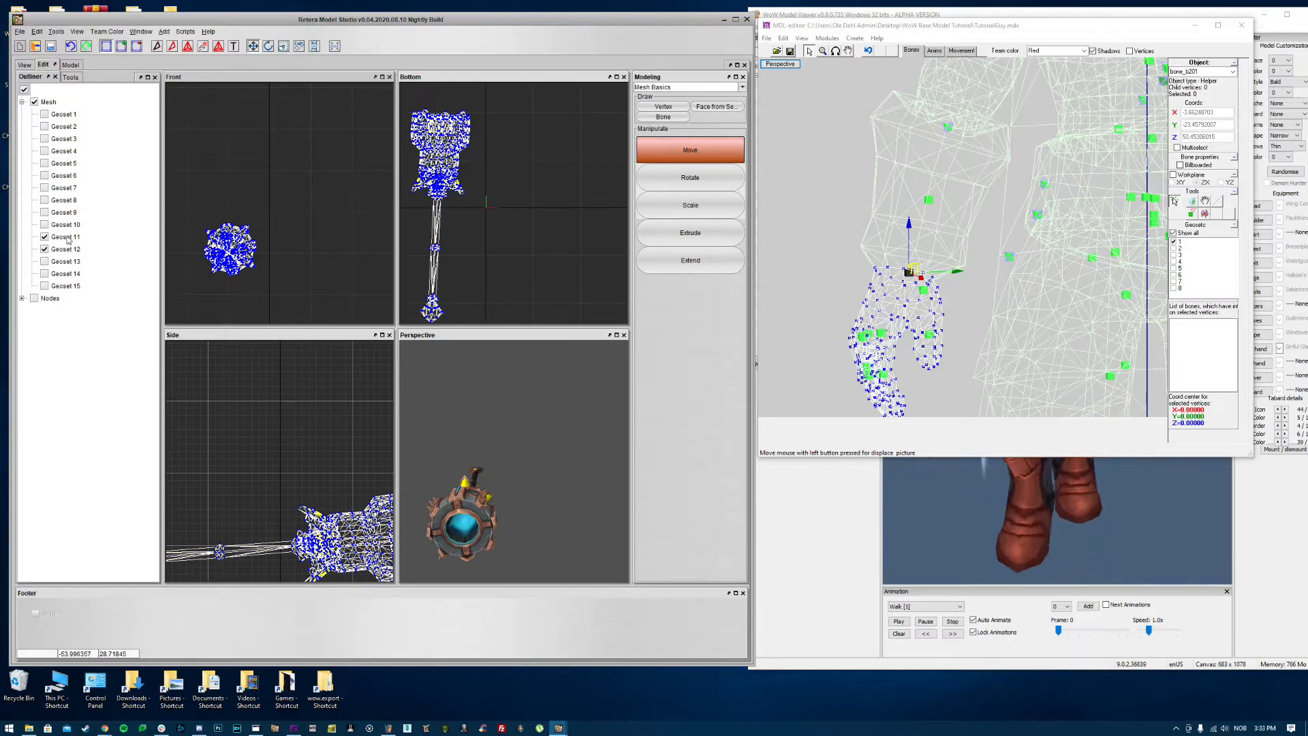
pyautogui.moveTo(481, 473); pyautogui.dragTo(501, 470)
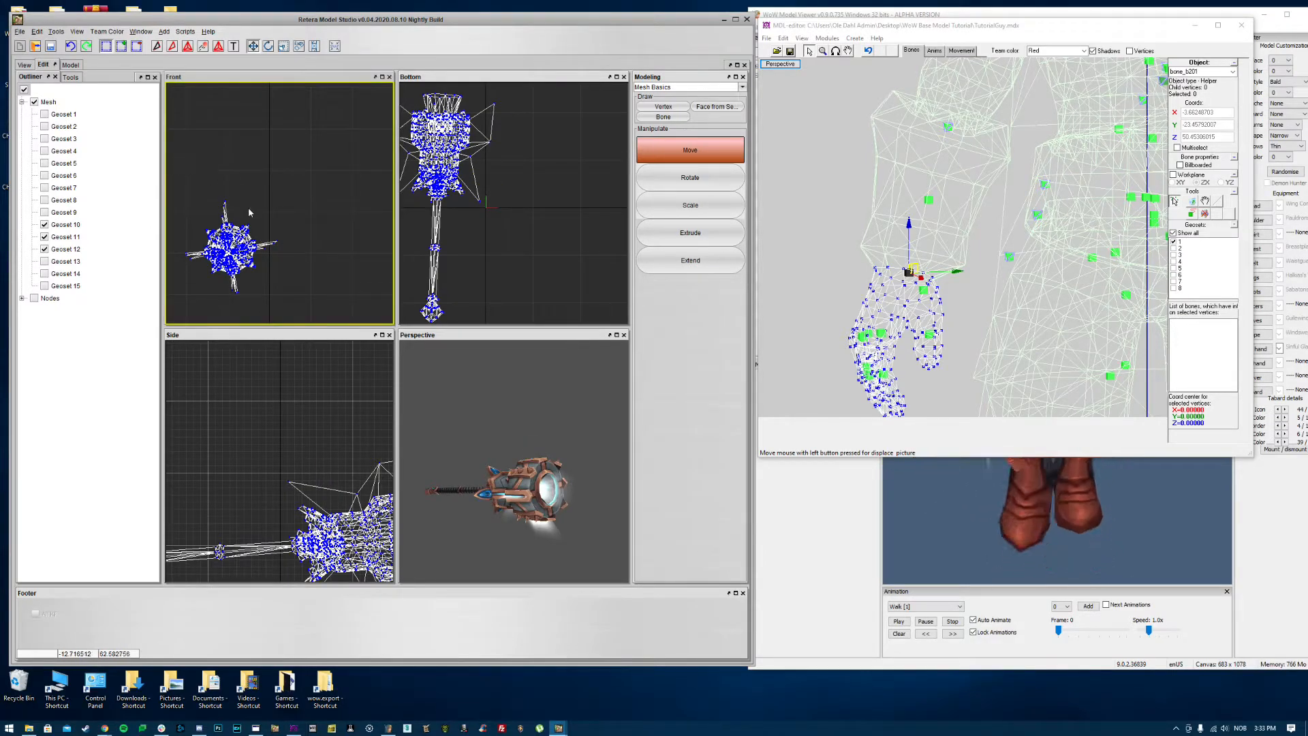
pyautogui.scroll(-2, 295, 195)
pyautogui.moveTo(320, 289); pyautogui.dragTo(321, 289)
pyautogui.rightClick(249, 236)
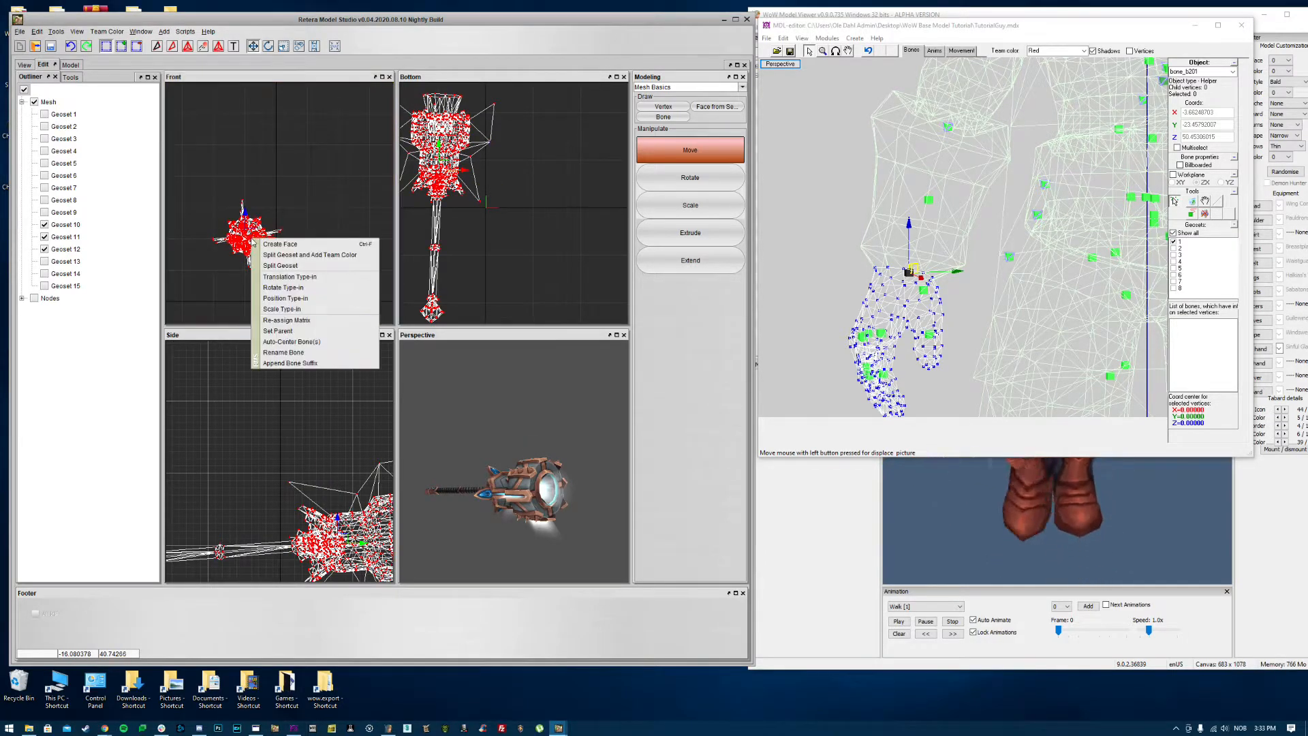
pyautogui.click(287, 320)
pyautogui.scroll(-10, 409, 219)
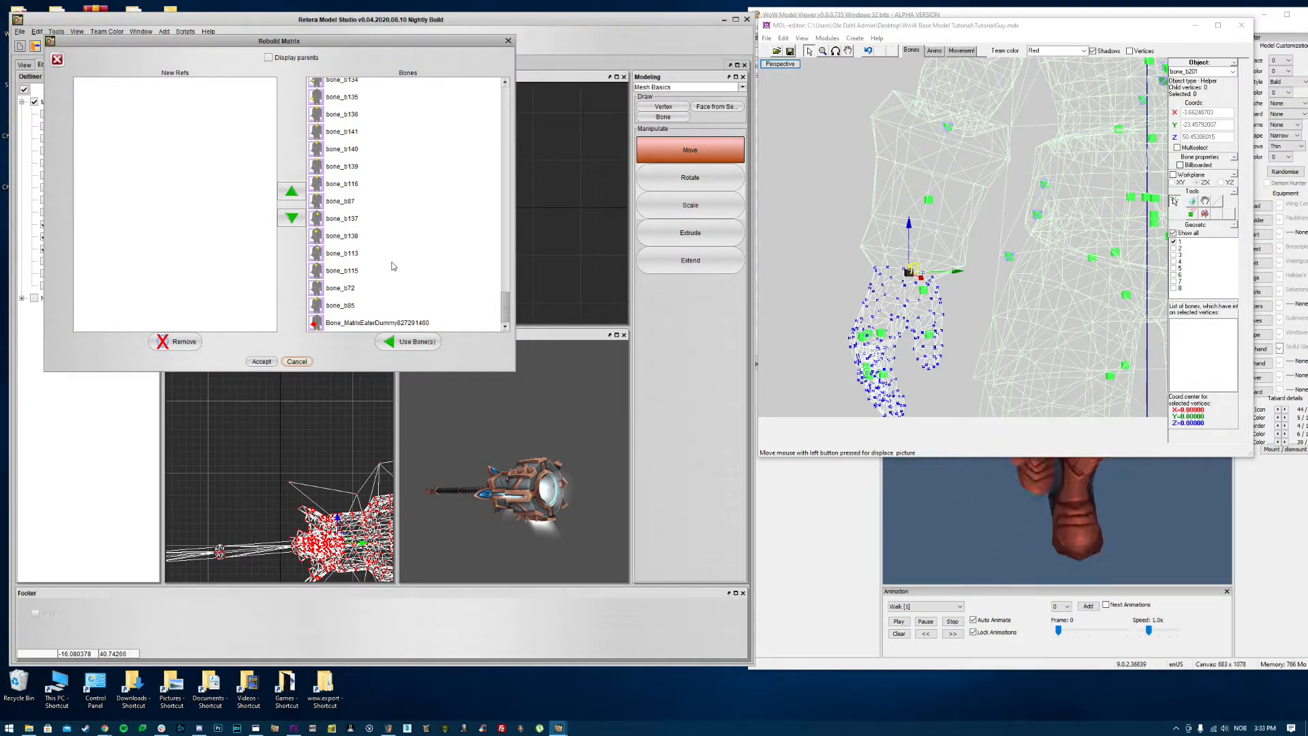
pyautogui.scroll(3, 393, 266)
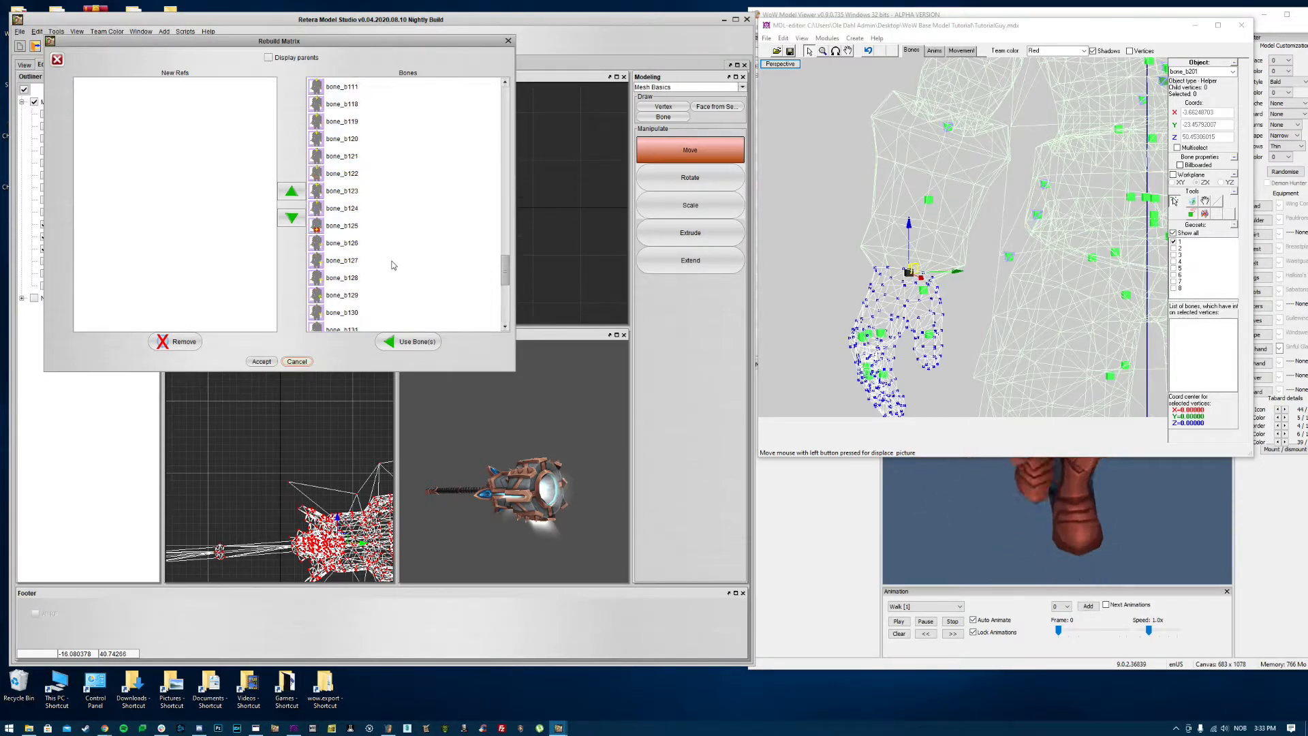
pyautogui.scroll(10, 393, 265)
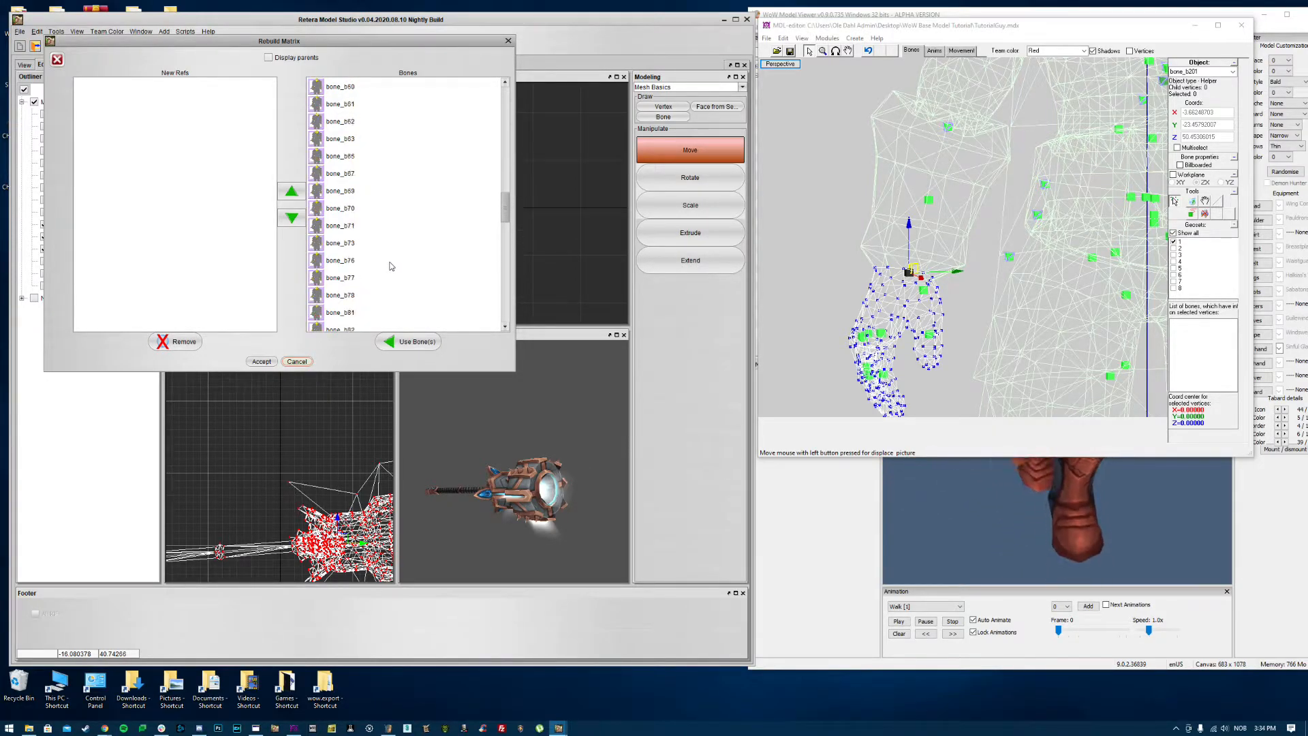
pyautogui.scroll(5, 391, 265)
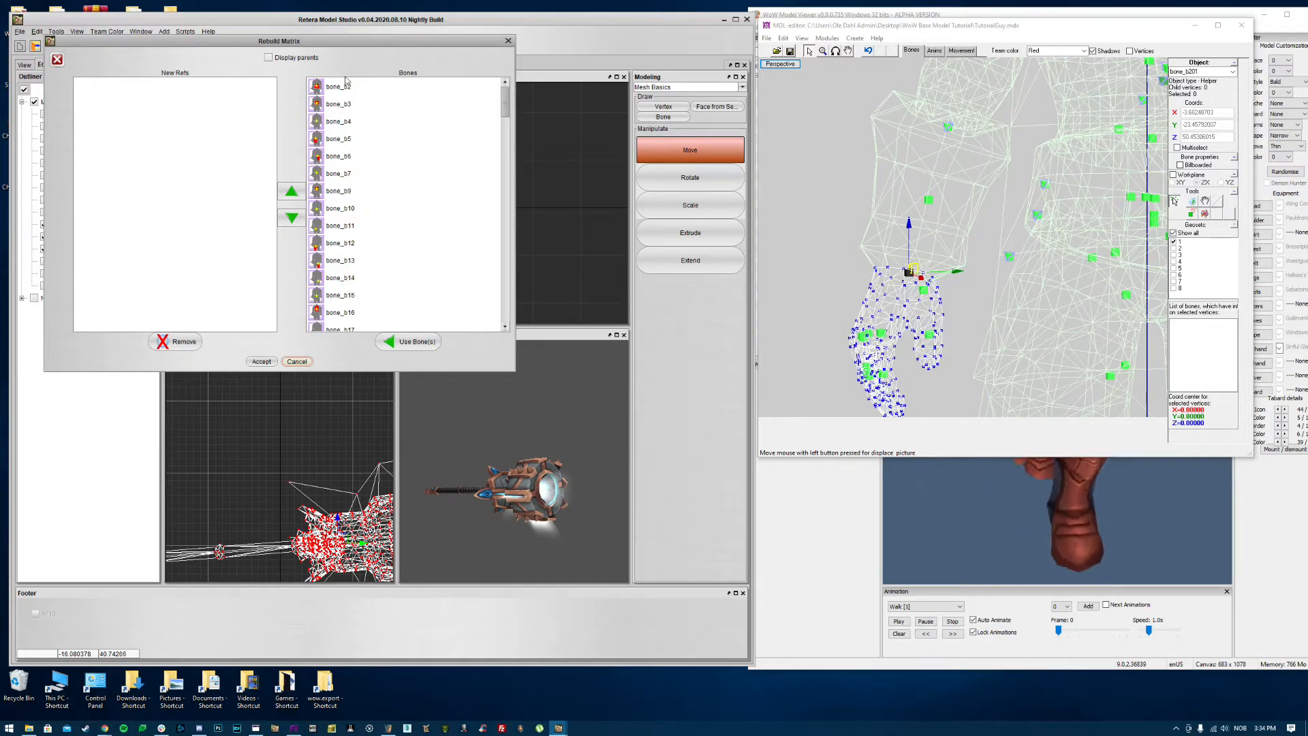
pyautogui.click(297, 362)
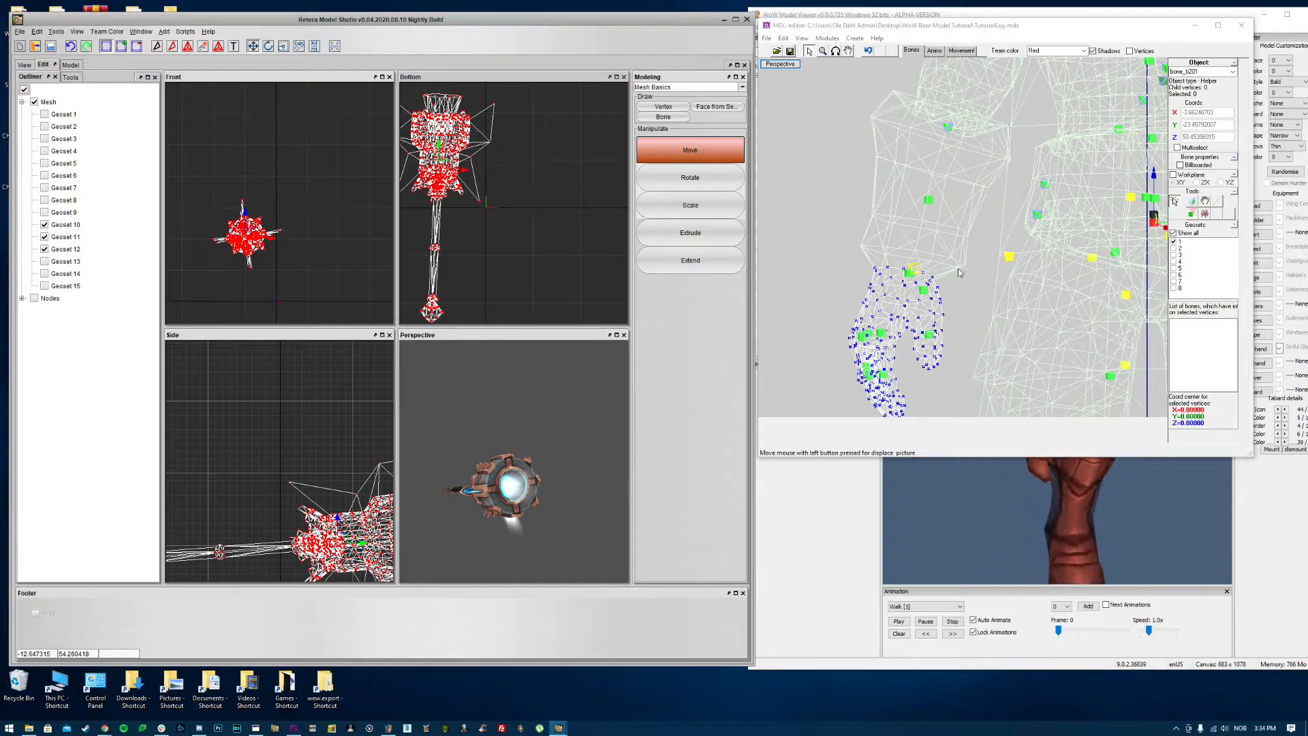
pyautogui.click(911, 272)
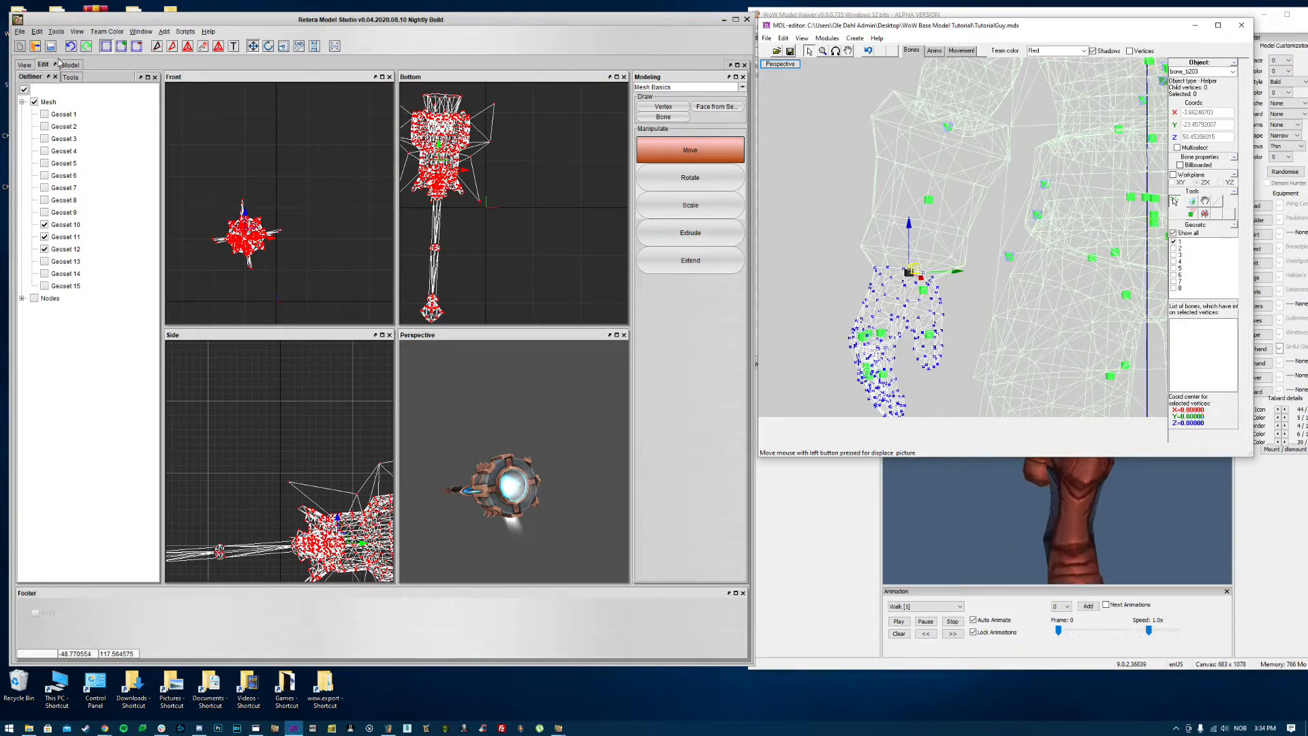
# Step: Save the model in Retera Model Studio under the new name TutorialGuy Almost Final.mdx
pyautogui.click(25, 64)
pyautogui.click(20, 31)
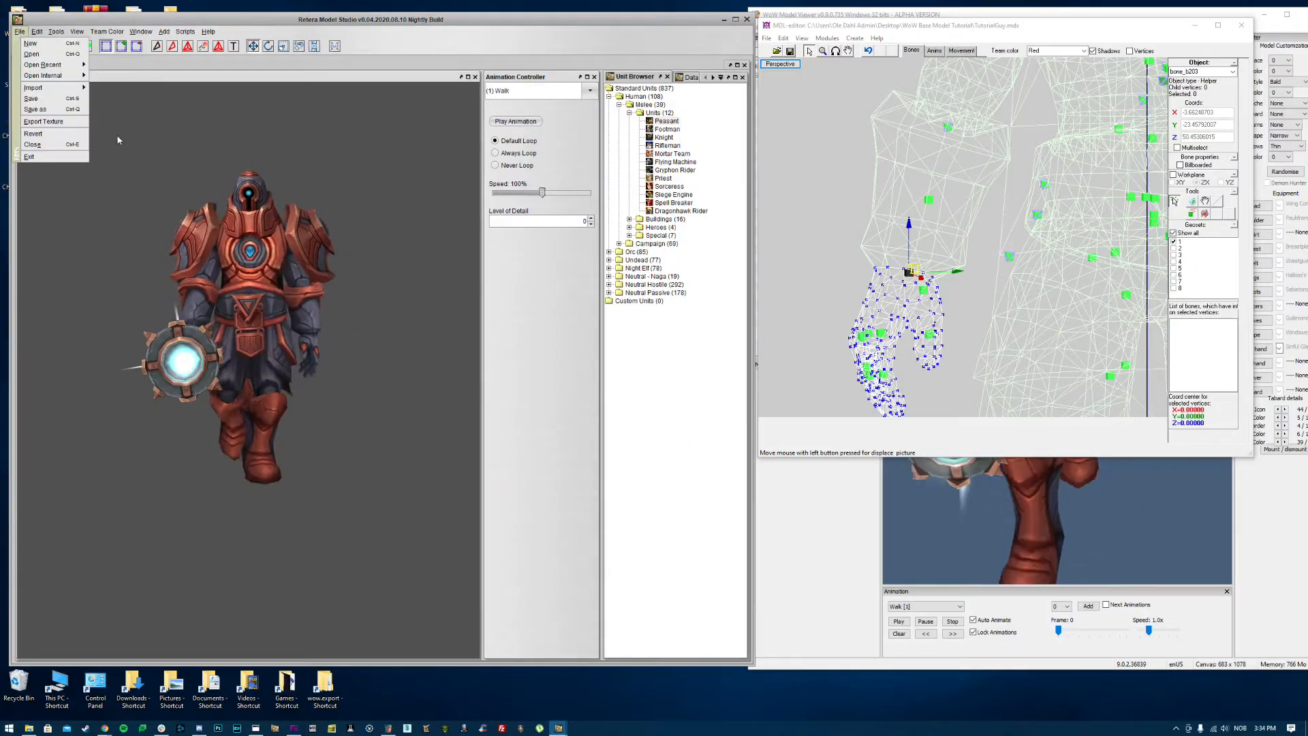
pyautogui.click(41, 101)
pyautogui.click(315, 401)
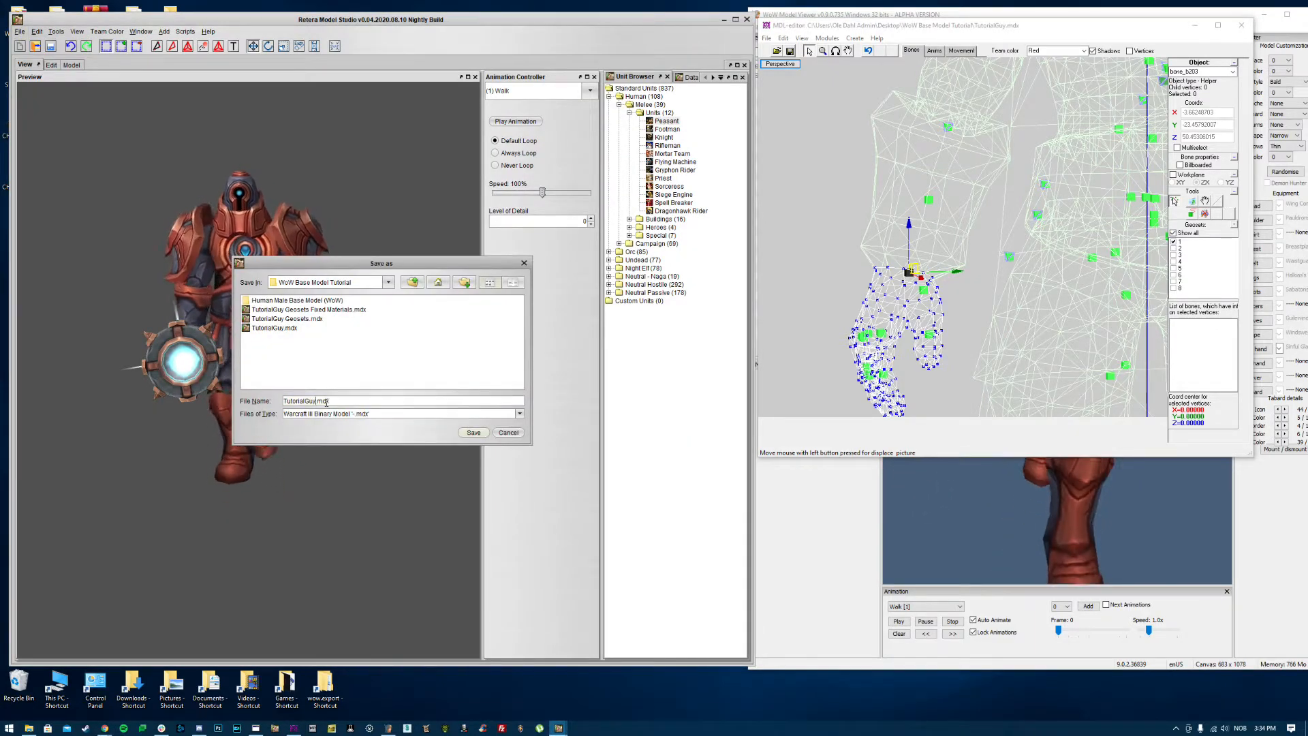
pyautogui.write('Animations')
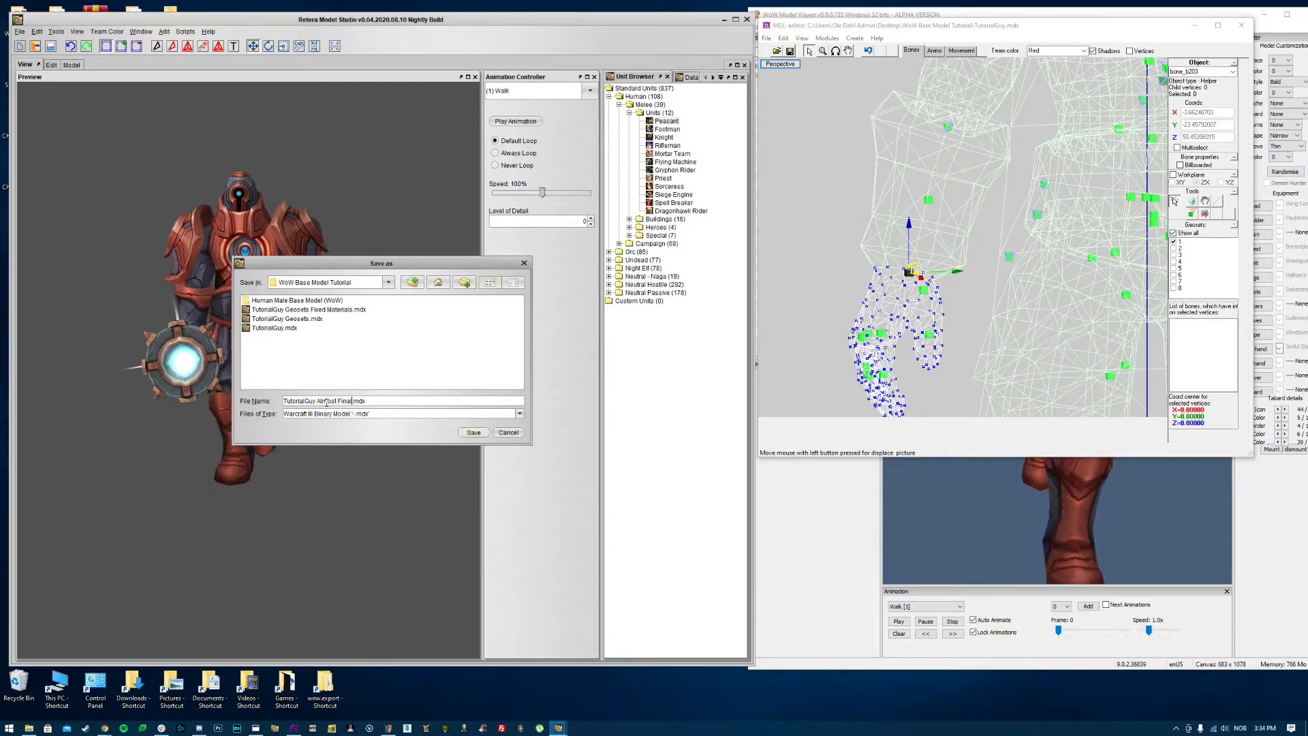
pyautogui.press('Return')
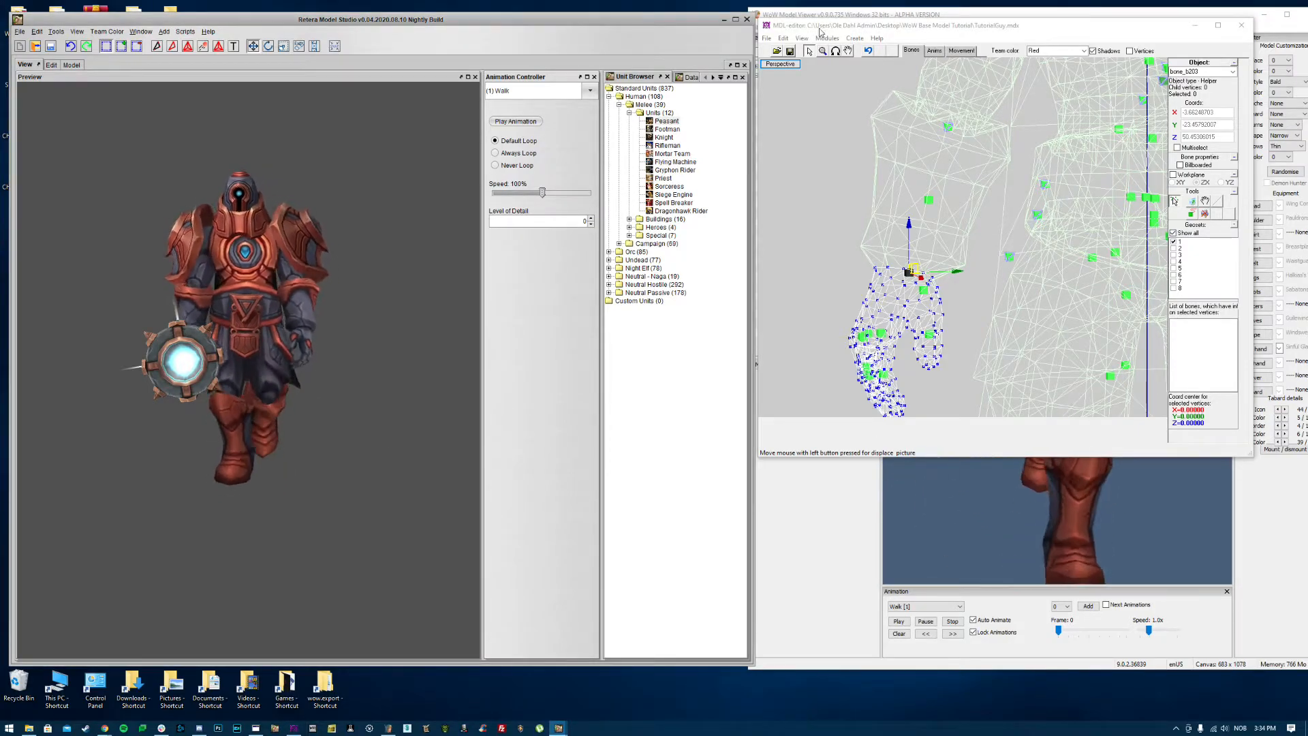
# Step: Open TutorialGuy Almost Final.mdx in MDL editor as a new model
pyautogui.click(767, 39)
pyautogui.click(784, 46)
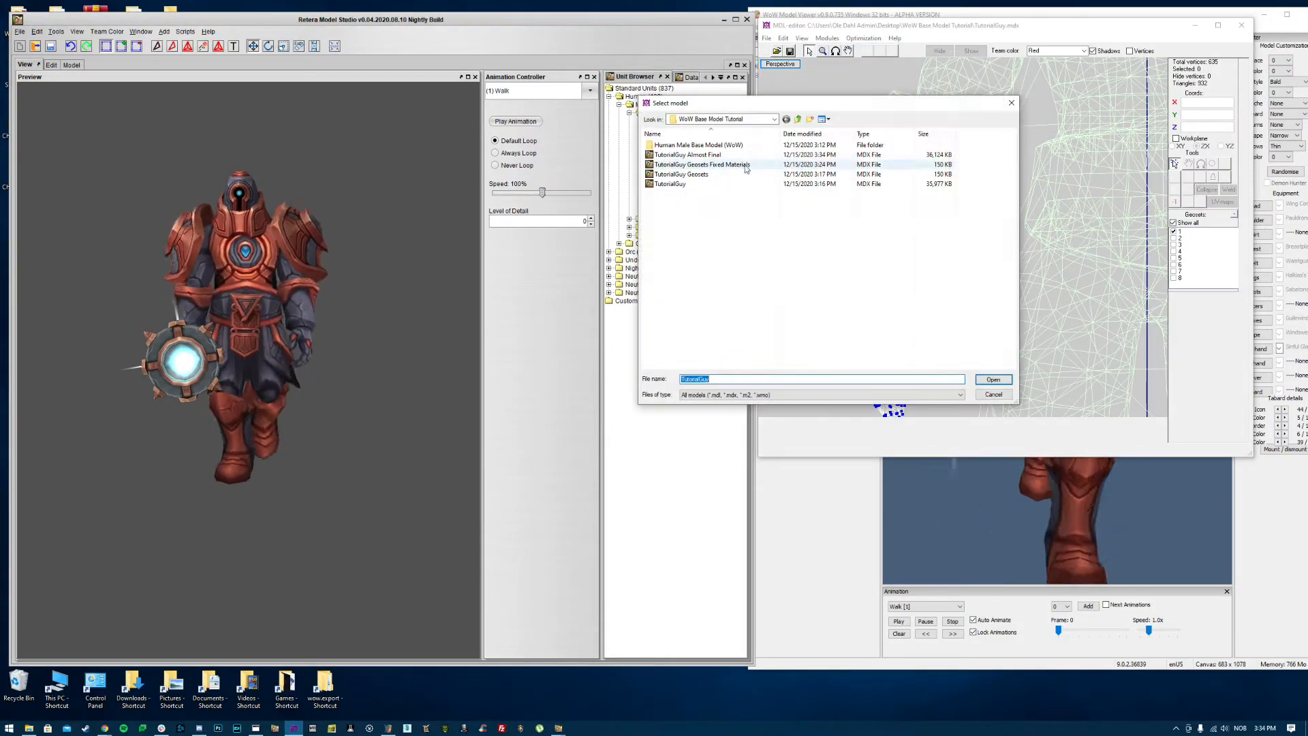
pyautogui.doubleClick(688, 154)
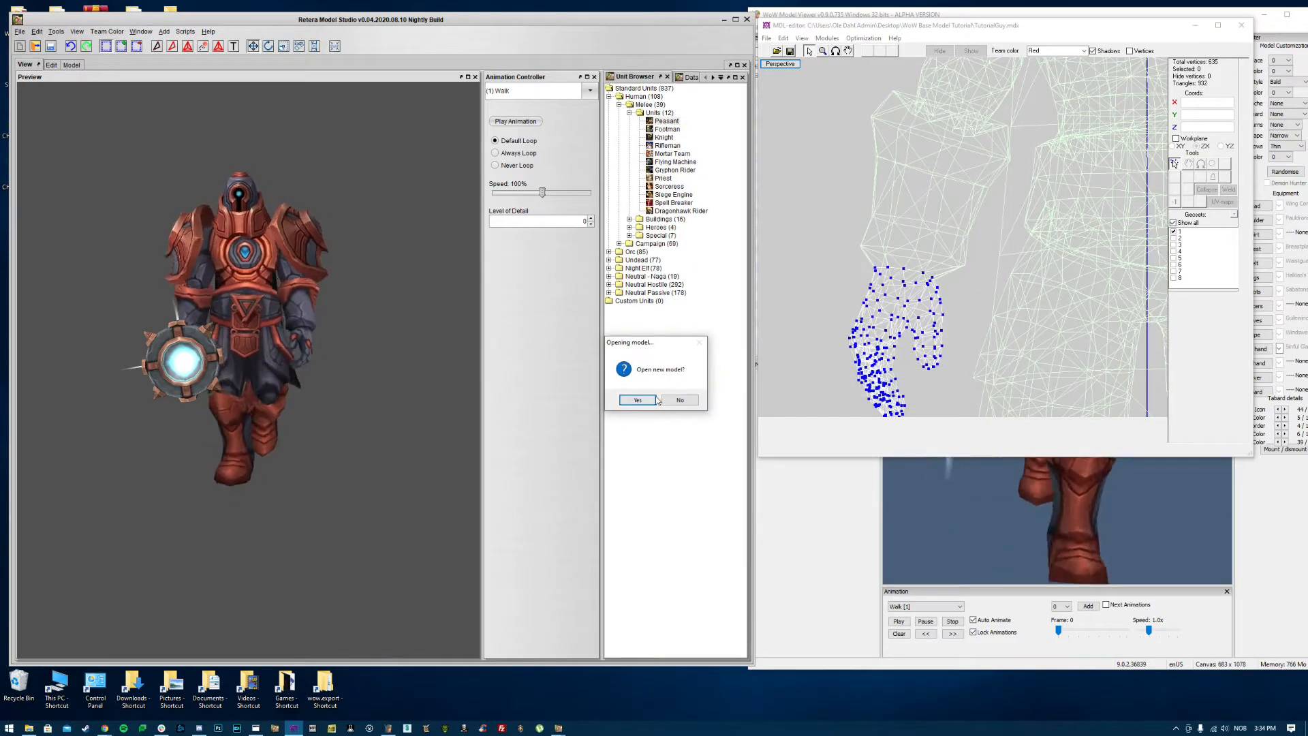
pyautogui.click(51, 65)
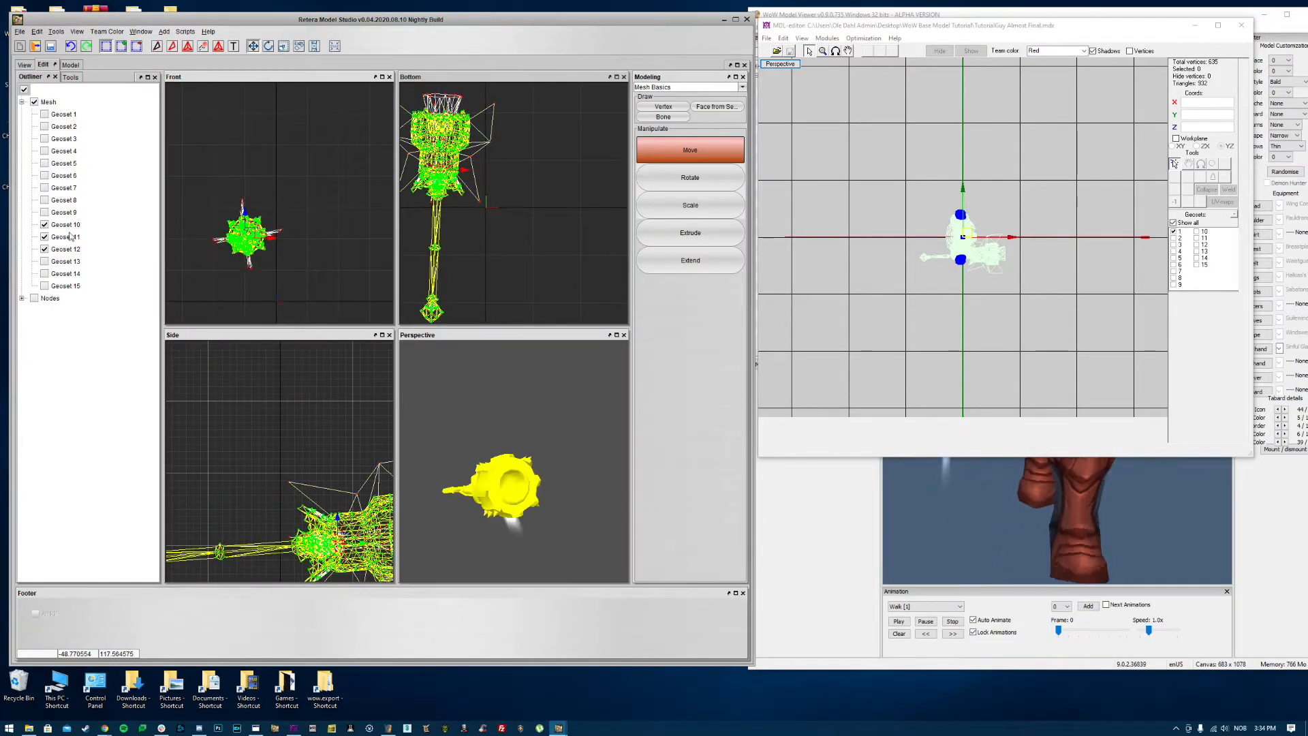
# Step: Switch MDL editor to the sequence editor and display the model's bones for editing
pyautogui.click(830, 39)
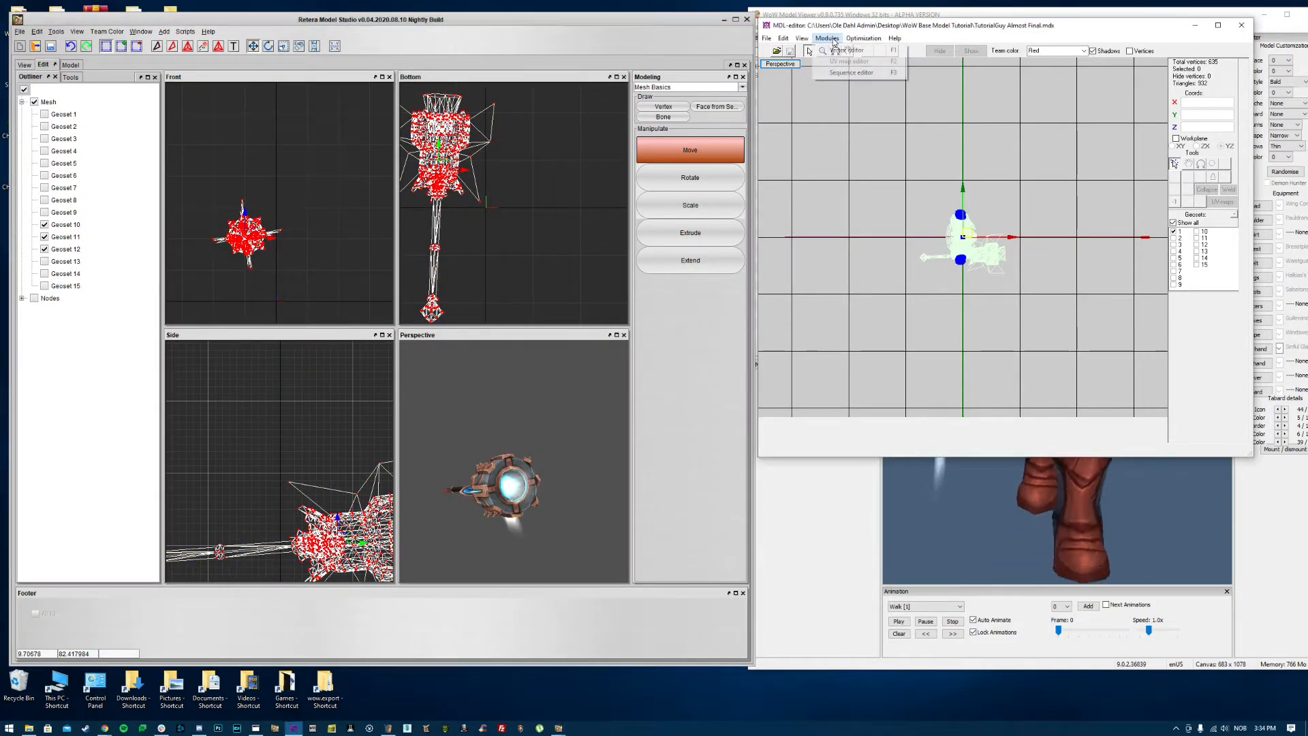
pyautogui.click(849, 76)
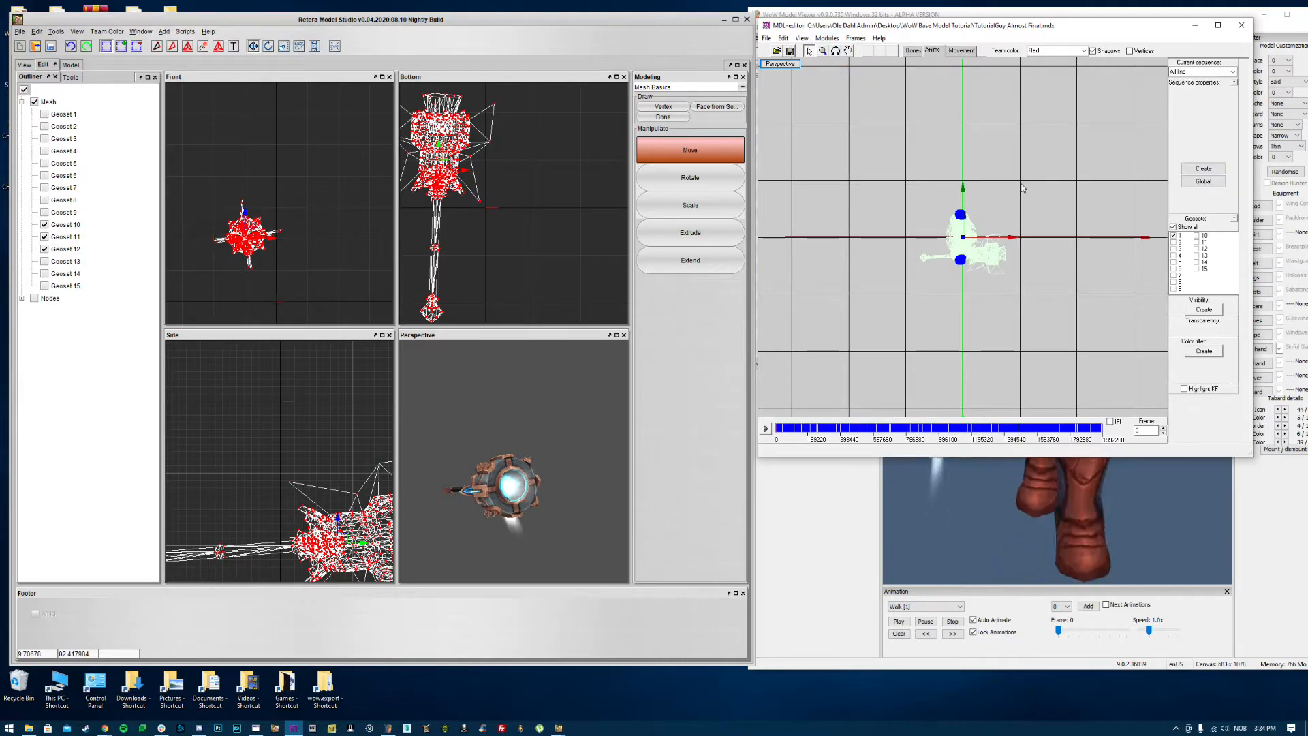
pyautogui.click(849, 51)
pyautogui.moveTo(976, 219); pyautogui.dragTo(934, 196)
pyautogui.click(836, 51)
pyautogui.click(827, 38)
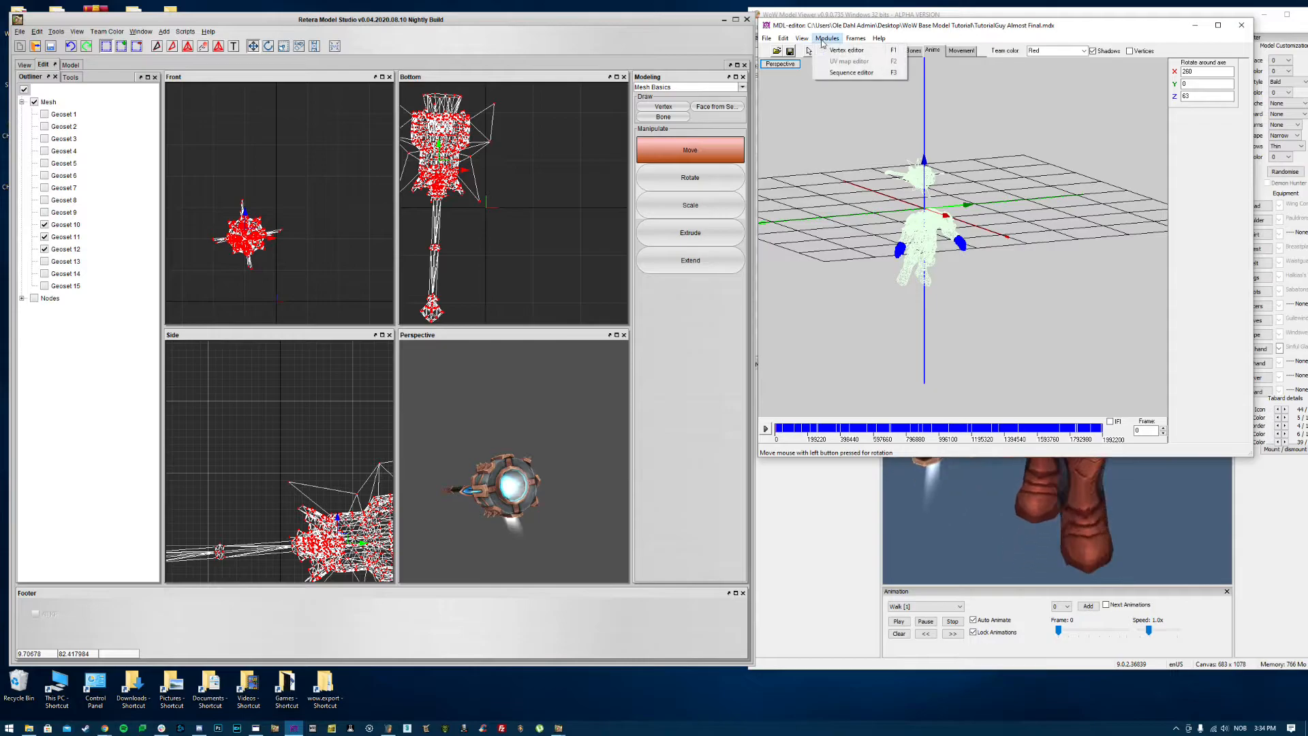
pyautogui.click(860, 75)
pyautogui.click(909, 50)
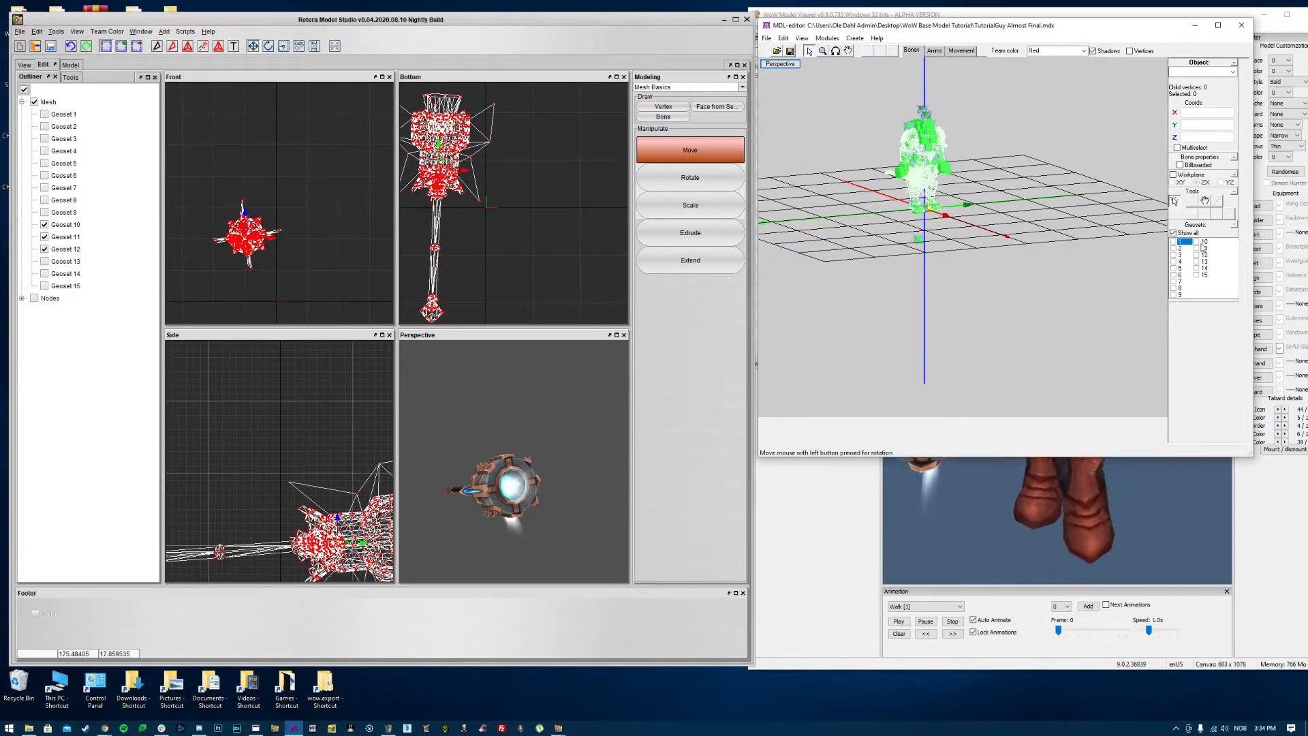
# Step: Make only Geosets 10, 11 and 12 active and choose the weapon-hand helper from the object list
pyautogui.click(1197, 248)
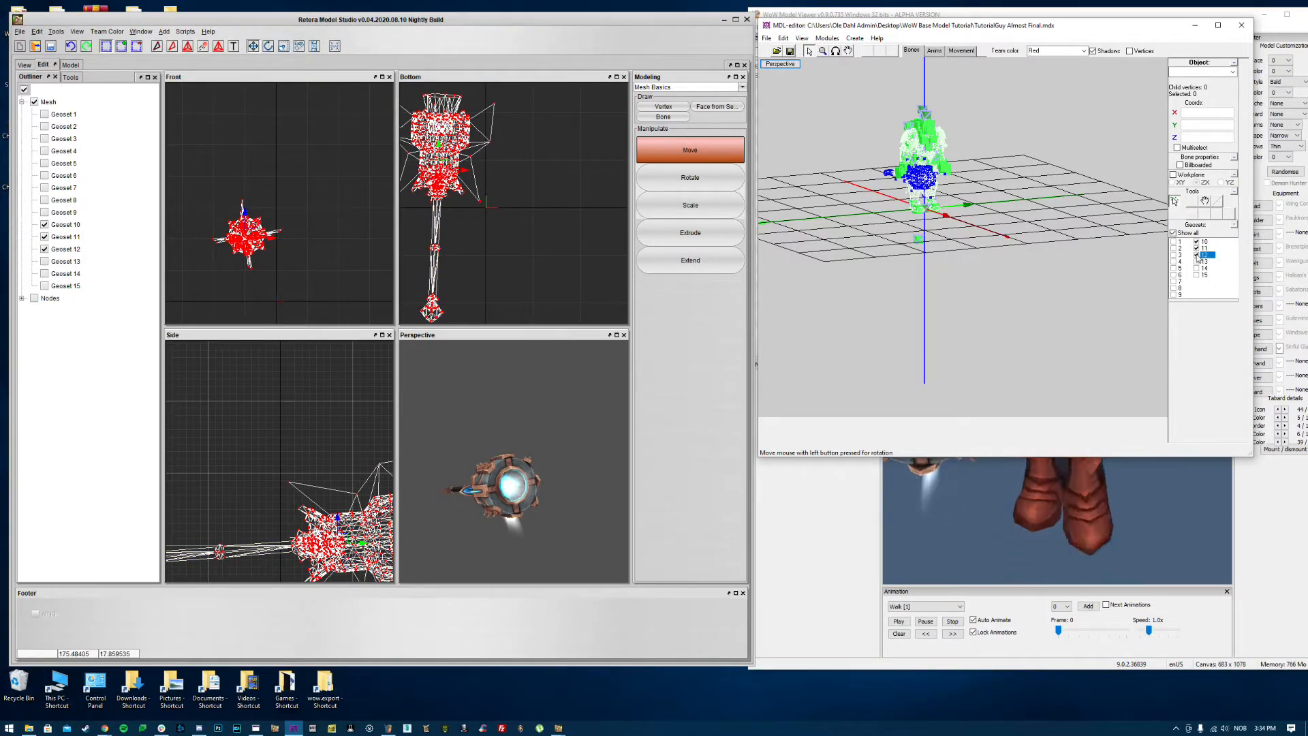
pyautogui.click(1233, 72)
pyautogui.scroll(-15, 1213, 170)
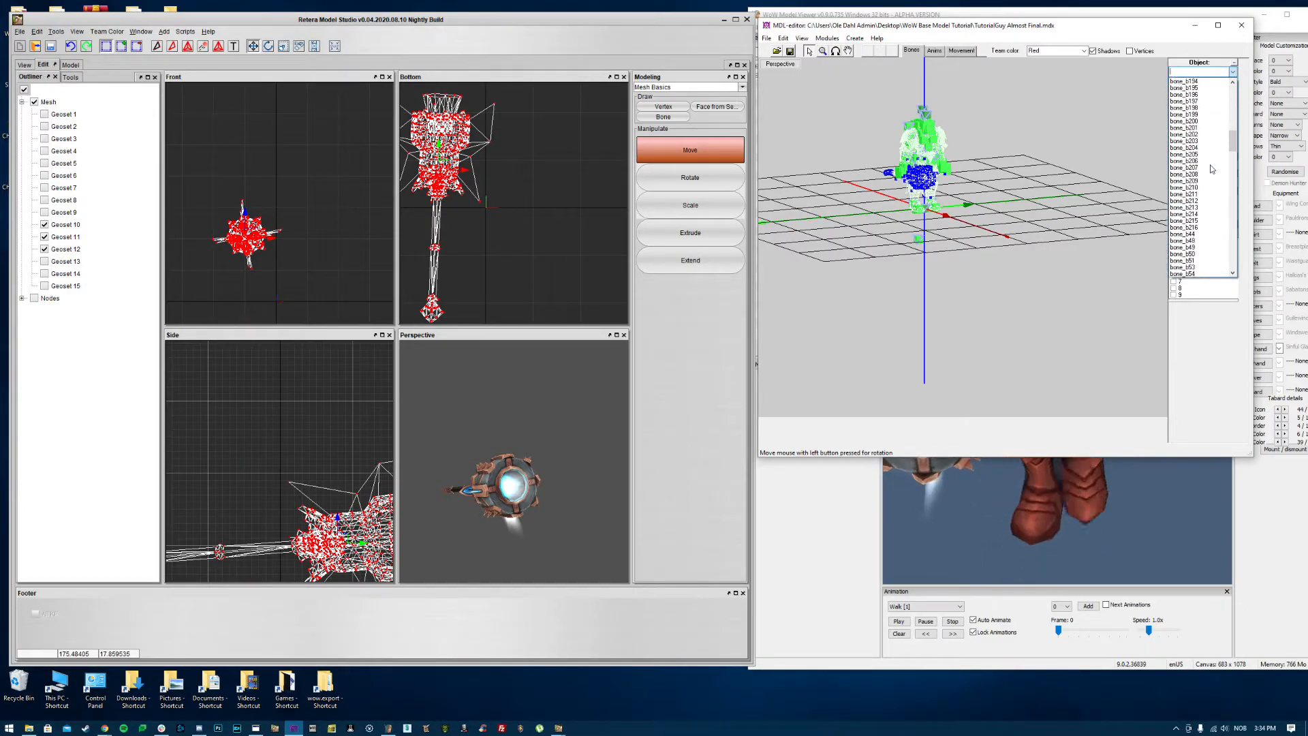
pyautogui.click(1207, 130)
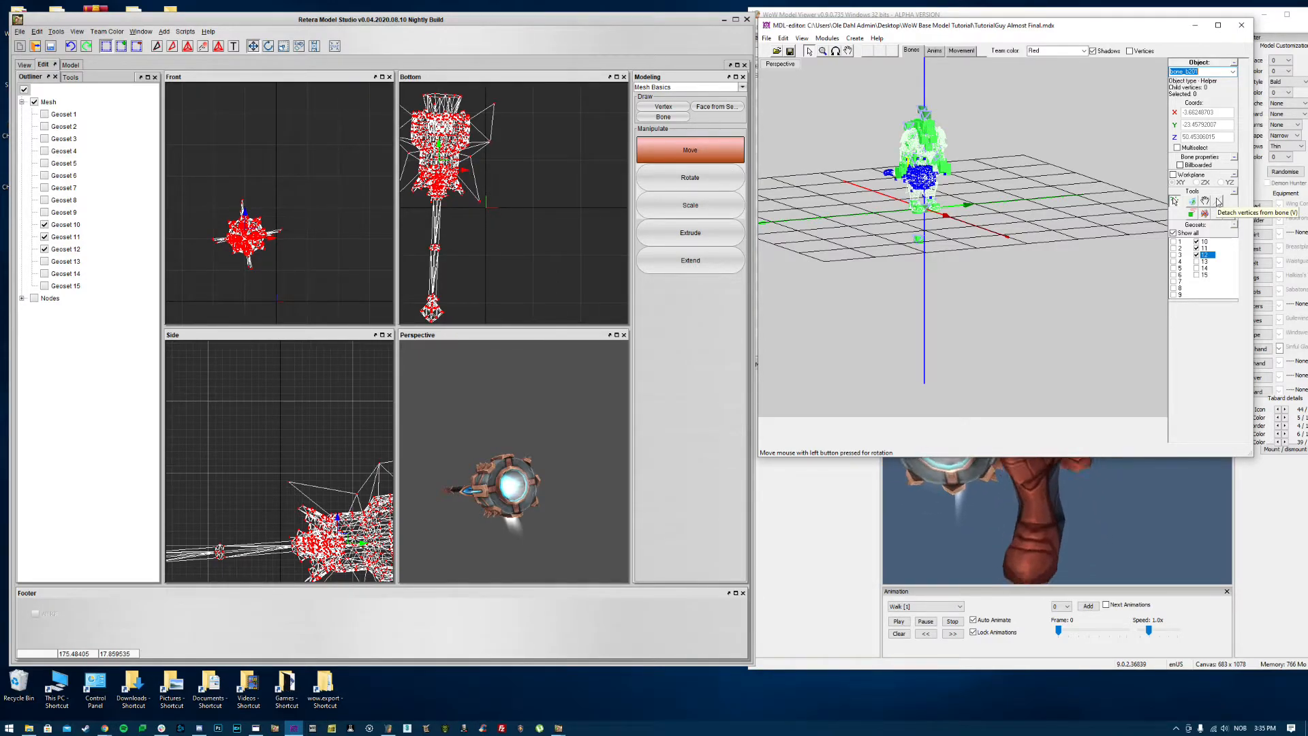
pyautogui.click(1203, 248)
pyautogui.click(1203, 242)
# Step: Examine the weapon geosets and the chosen hand bone from the front and side to check how they line up
pyautogui.click(835, 50)
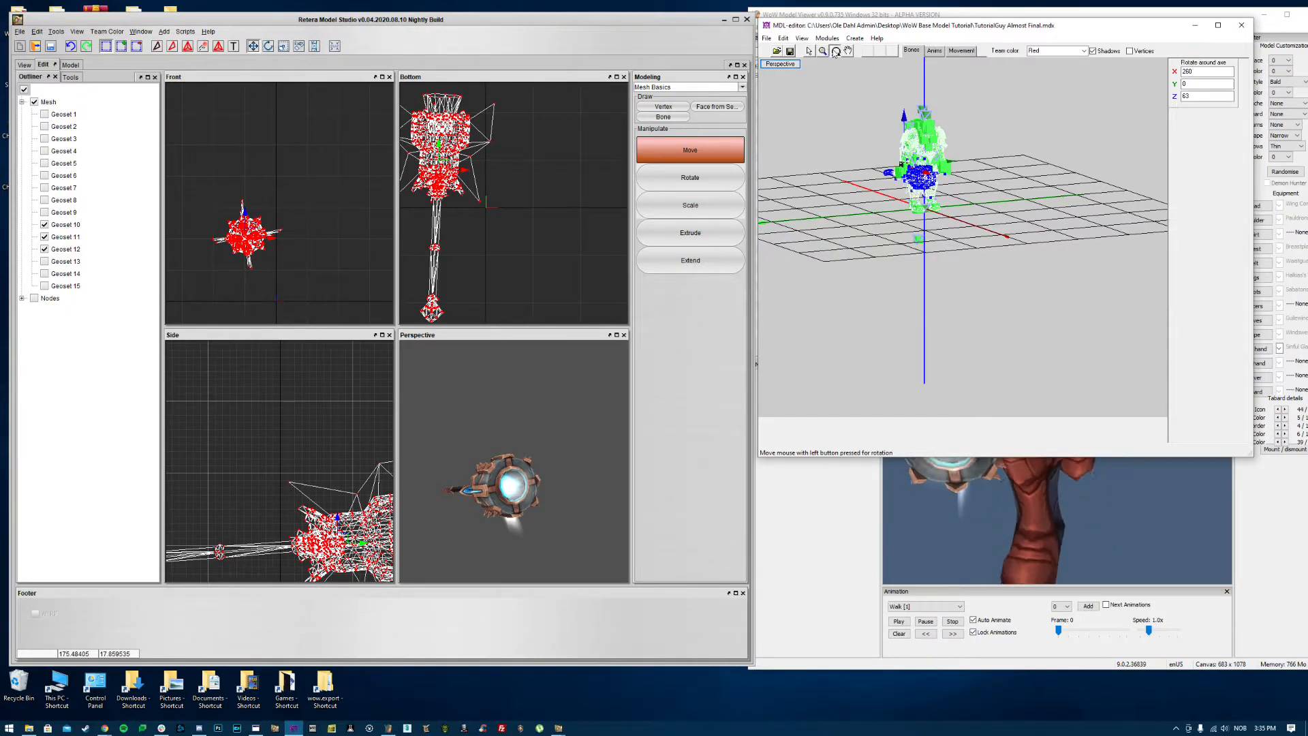
pyautogui.moveTo(984, 171); pyautogui.dragTo(968, 170)
pyautogui.click(847, 51)
pyautogui.moveTo(908, 121); pyautogui.dragTo(968, 249)
pyautogui.scroll(5, 942, 224)
pyautogui.click(835, 50)
pyautogui.moveTo(906, 198); pyautogui.dragTo(929, 133)
pyautogui.click(848, 50)
pyautogui.click(835, 50)
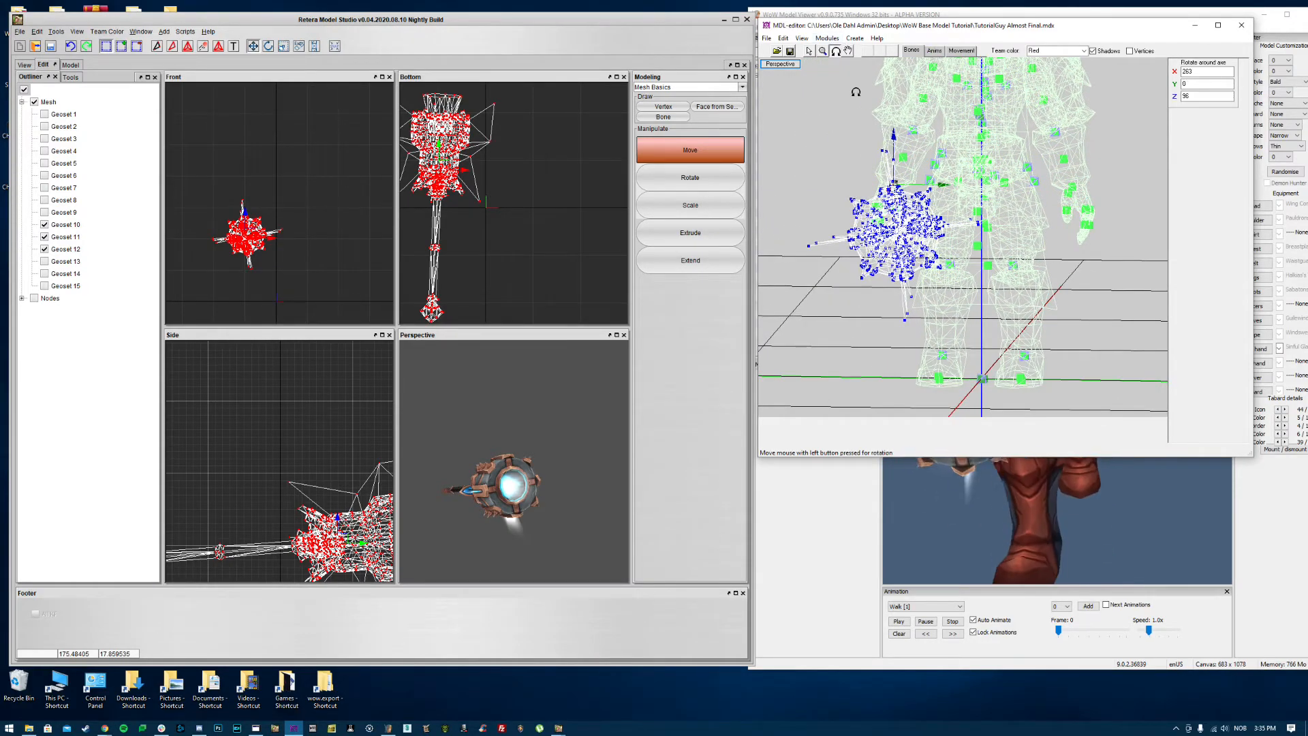
pyautogui.moveTo(856, 92); pyautogui.dragTo(900, 141)
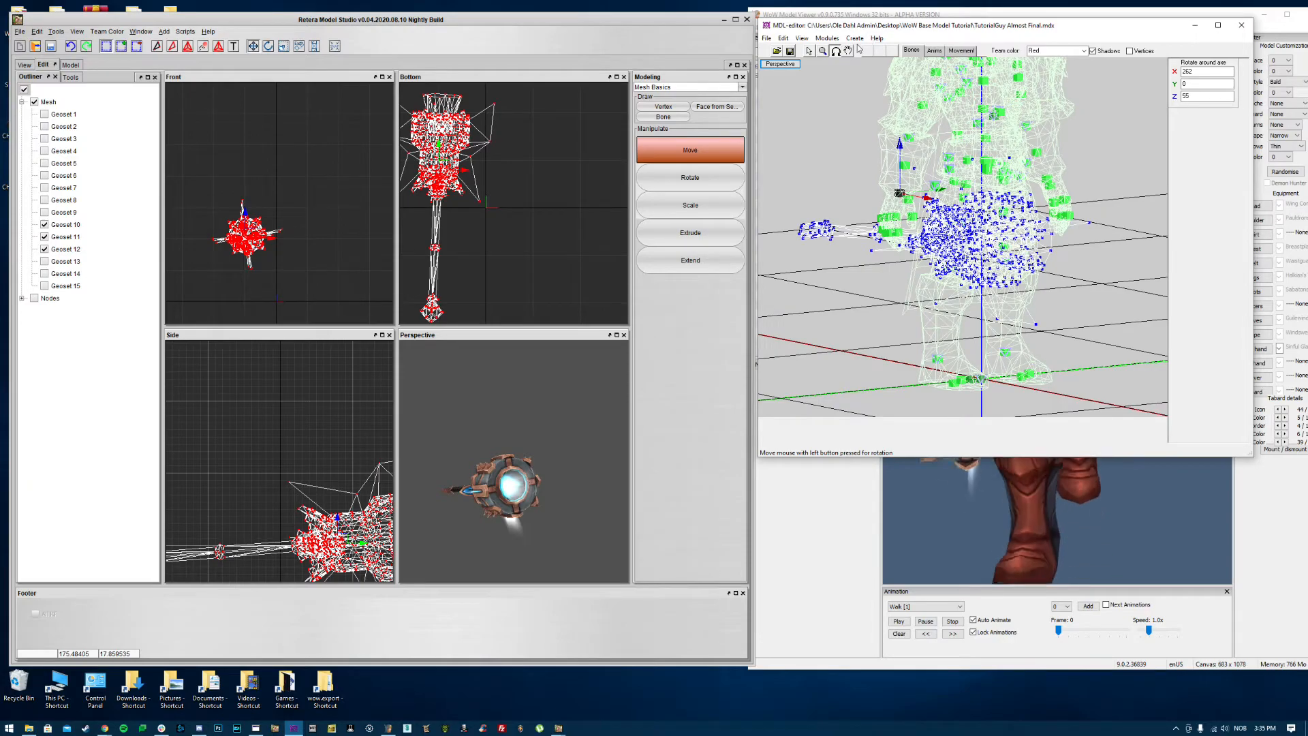
# Step: Return to the bone editor and choose the weapon-hand helper bone_b201 from the object list
pyautogui.click(937, 52)
pyautogui.click(913, 50)
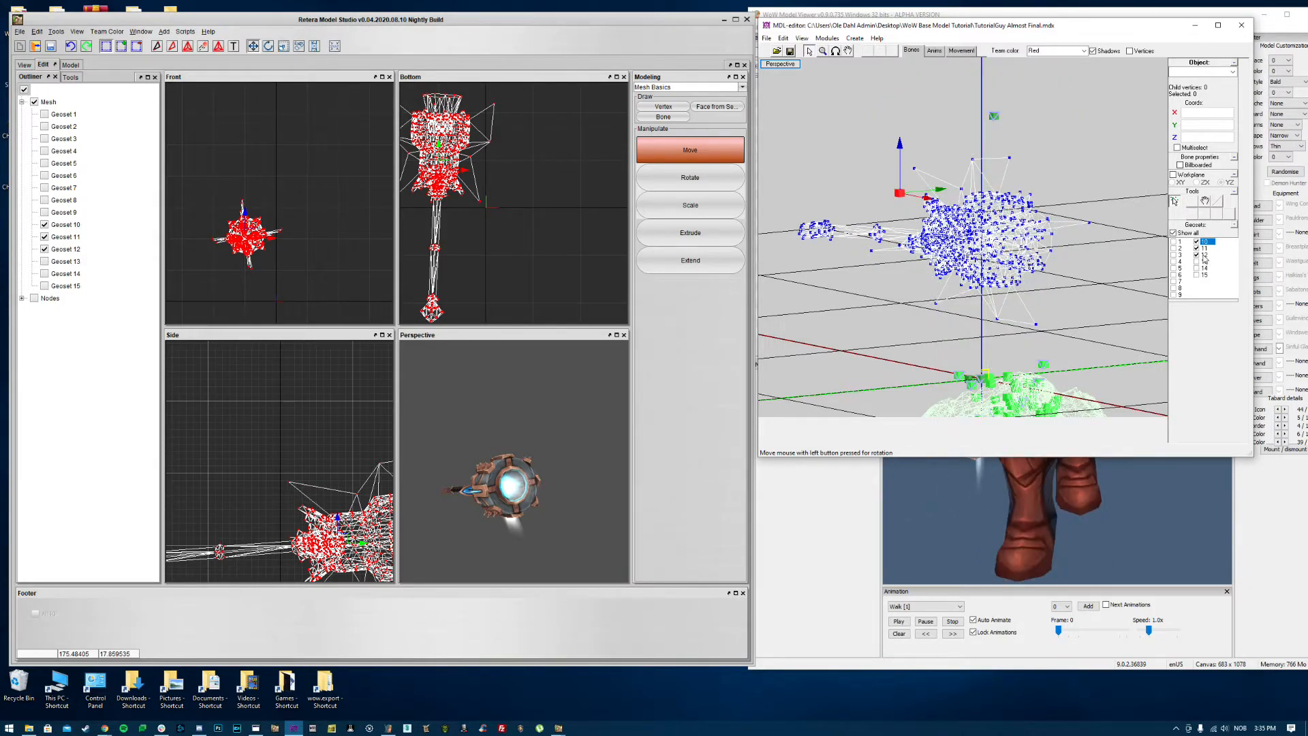
pyautogui.click(1233, 72)
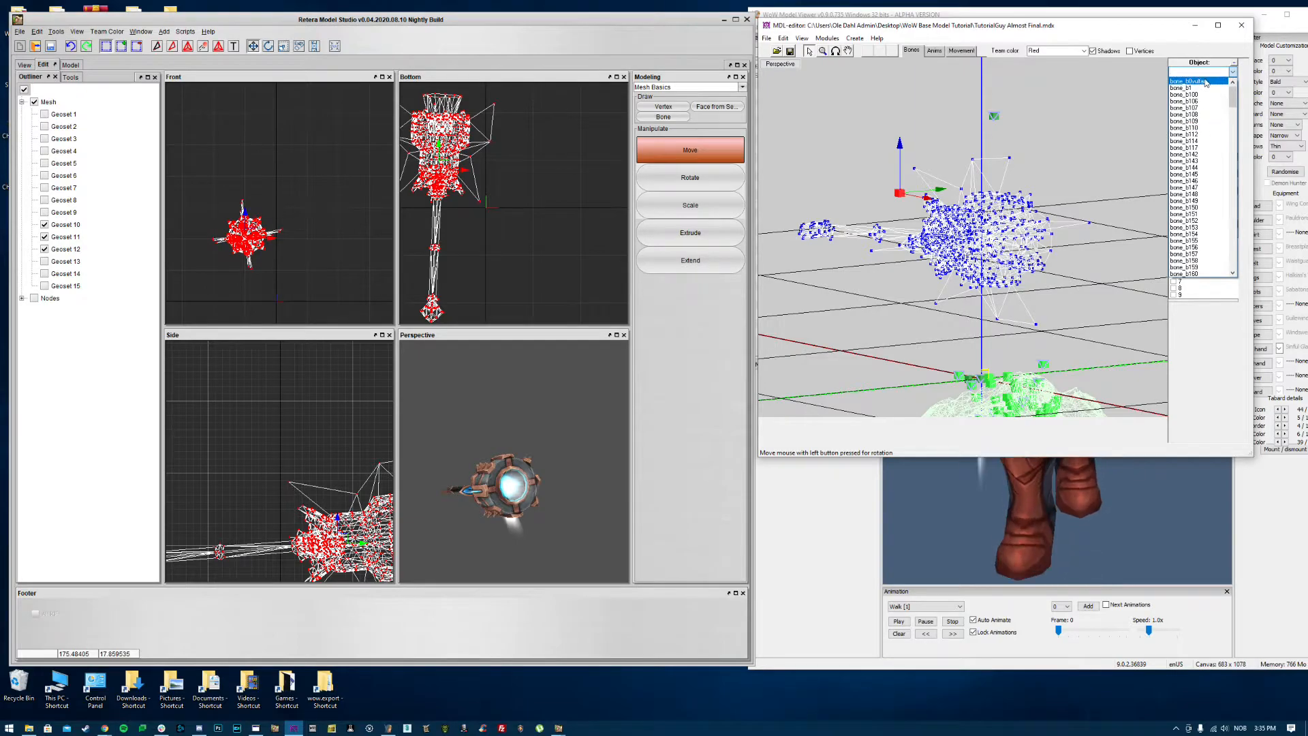
pyautogui.scroll(-6, 1203, 208)
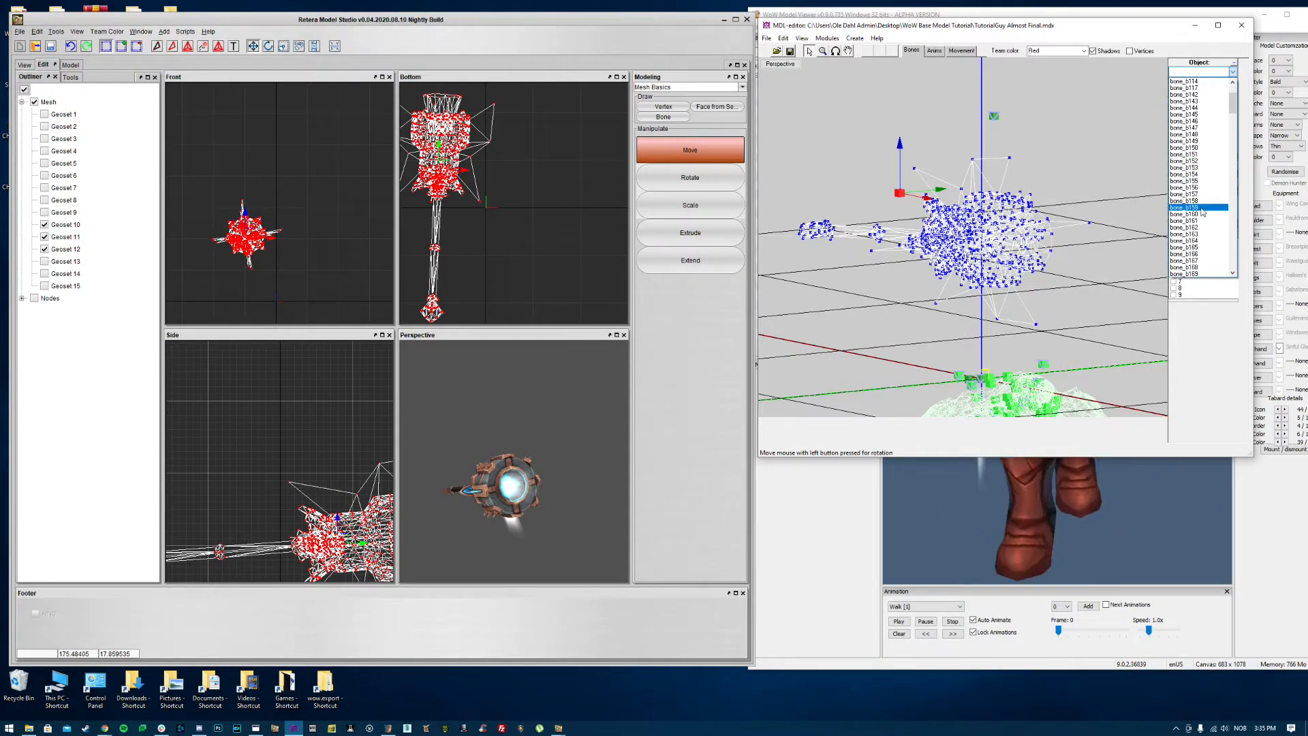
pyautogui.moveTo(1235, 112); pyautogui.dragTo(1235, 116)
pyautogui.scroll(-1, 1226, 251)
pyautogui.click(1201, 235)
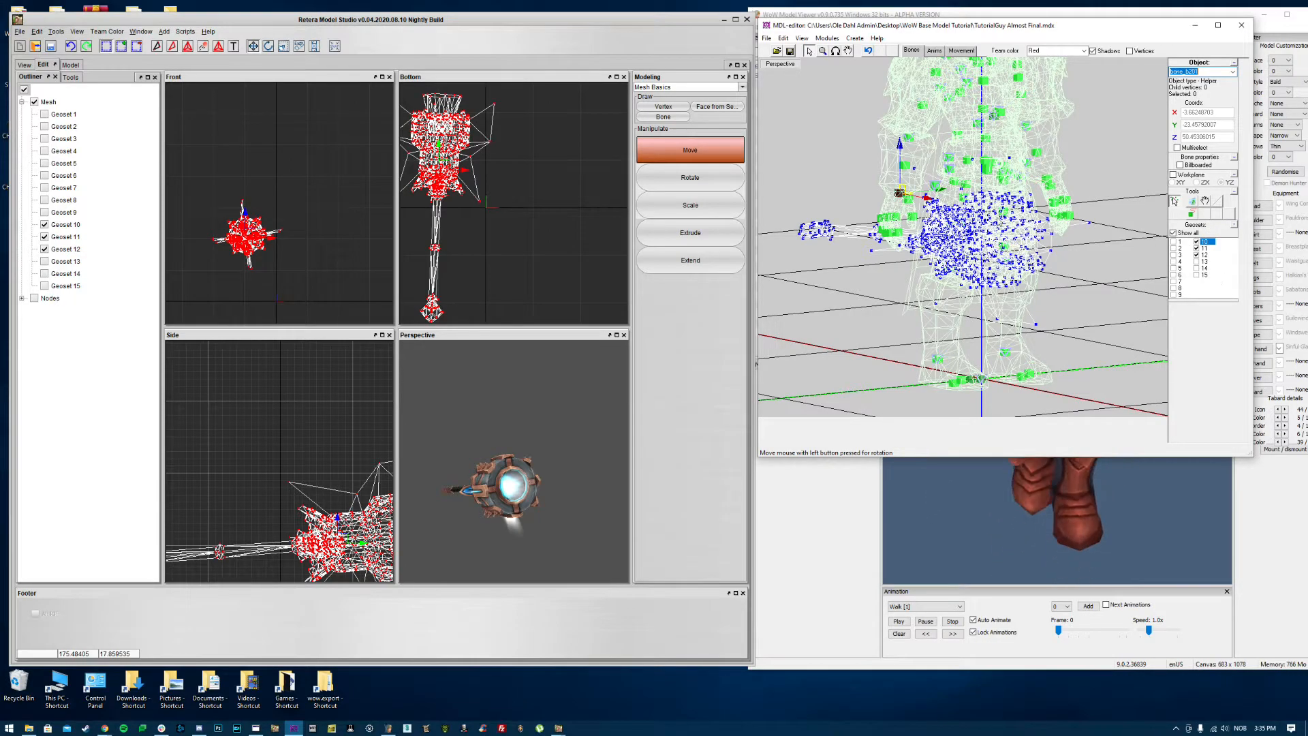
# Step: Select every vertex of the weapon geosets and attach them to bone_b201
pyautogui.moveTo(1113, 357); pyautogui.dragTo(759, 115)
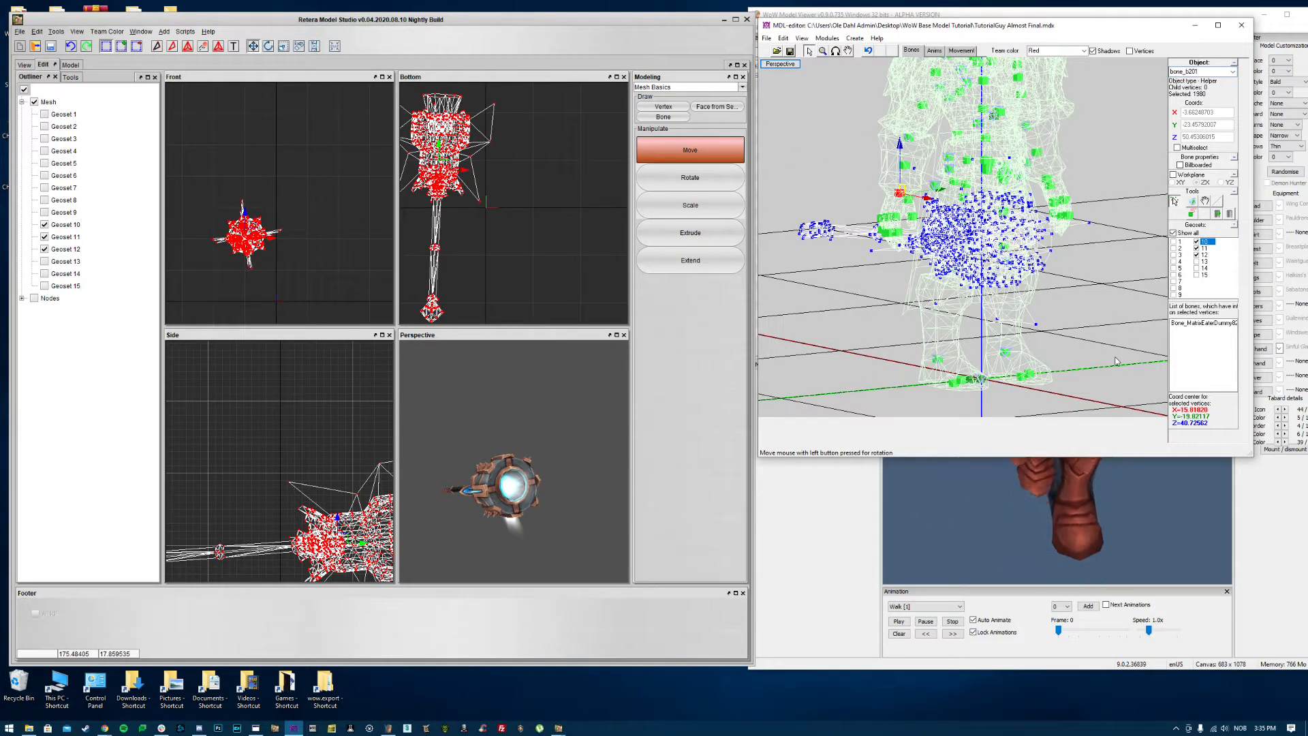
pyautogui.click(1218, 216)
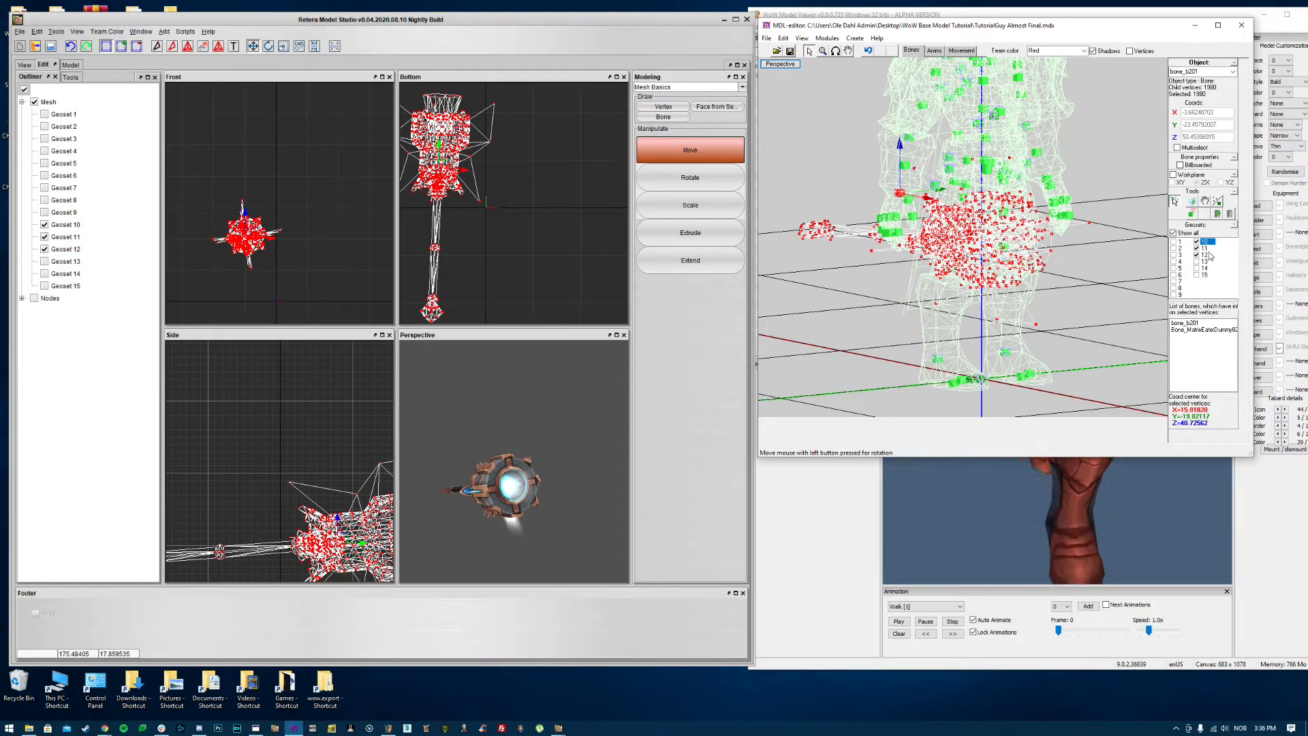
pyautogui.click(822, 174)
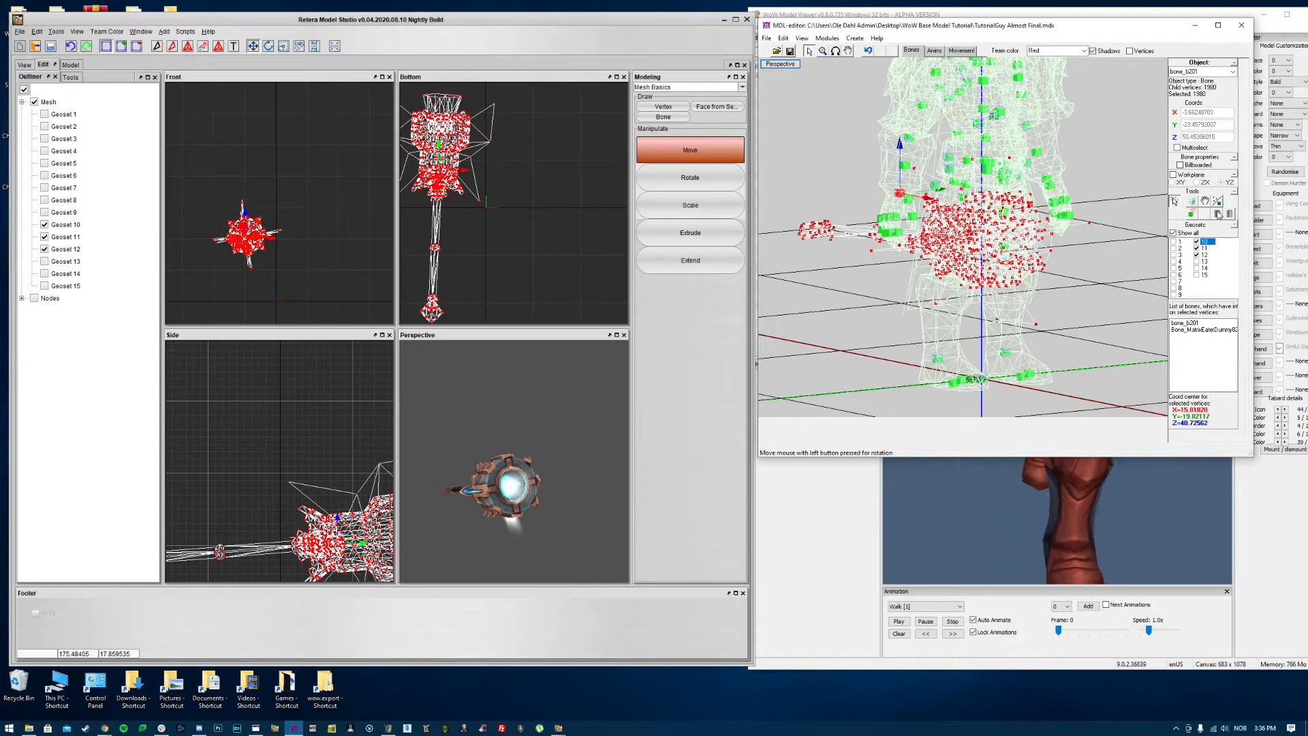
# Step: Save the edited model as a new file named TutorialGuy Almost Final 2.mdx
pyautogui.click(783, 38)
pyautogui.moveTo(766, 38)
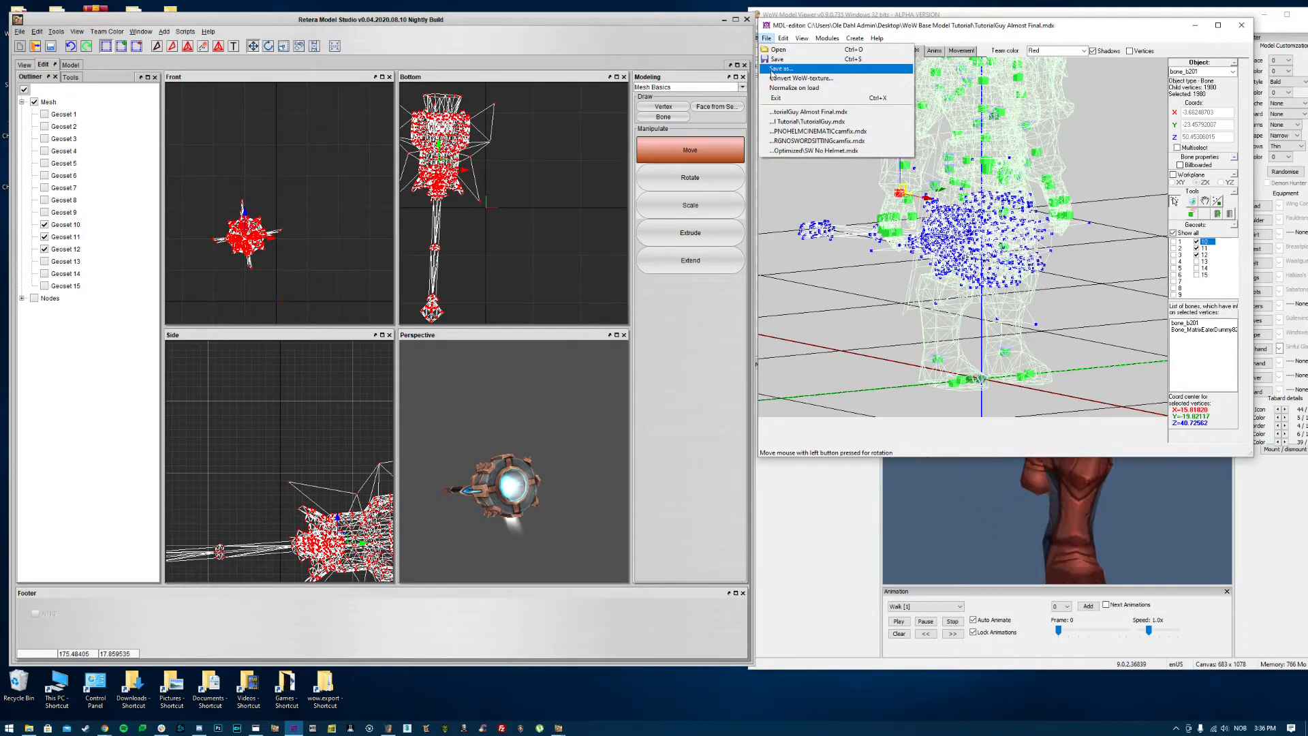
pyautogui.click(790, 71)
pyautogui.click(743, 380)
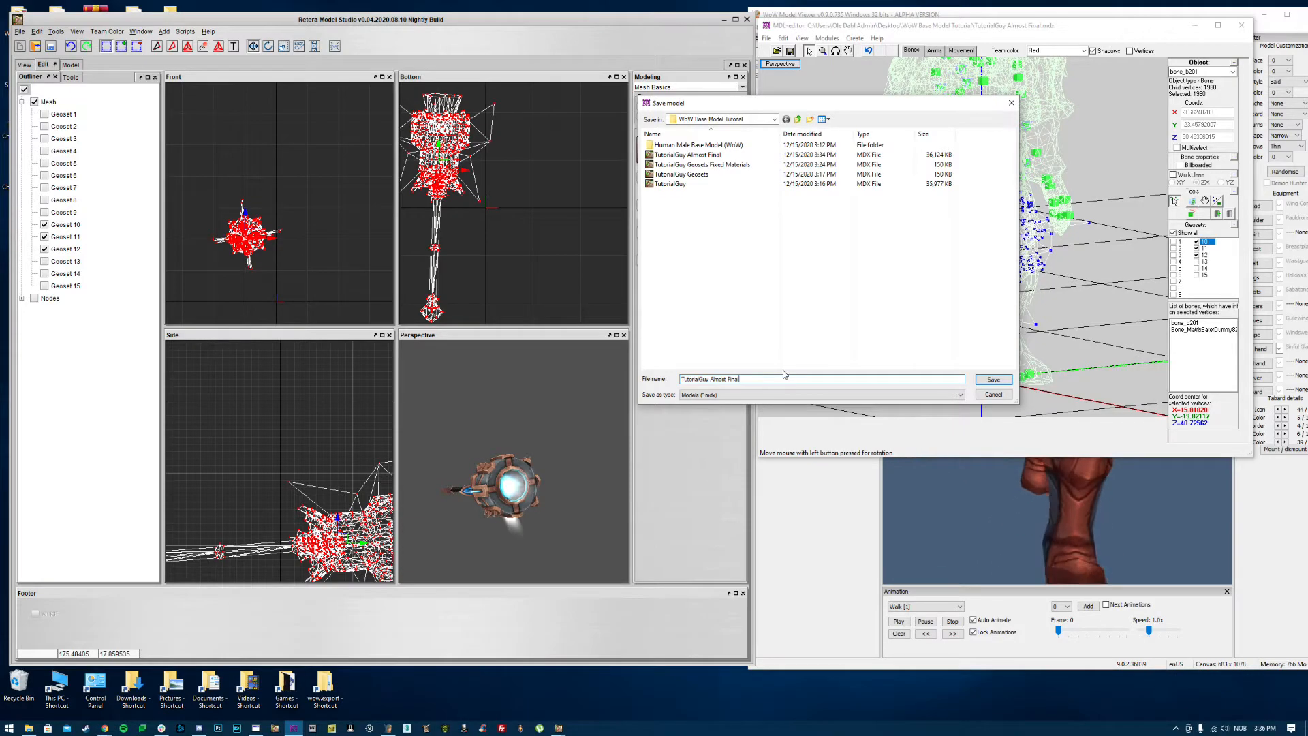
pyautogui.write('2.mdx')
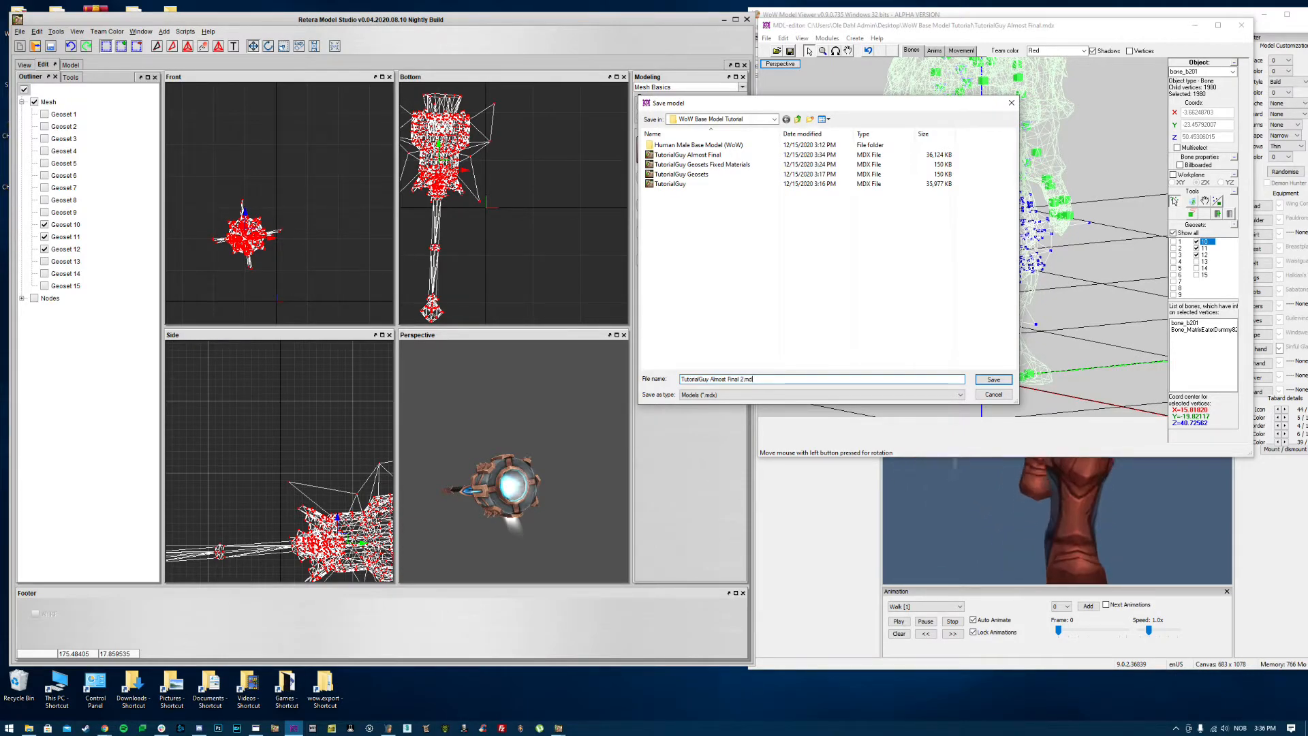
pyautogui.press('Return')
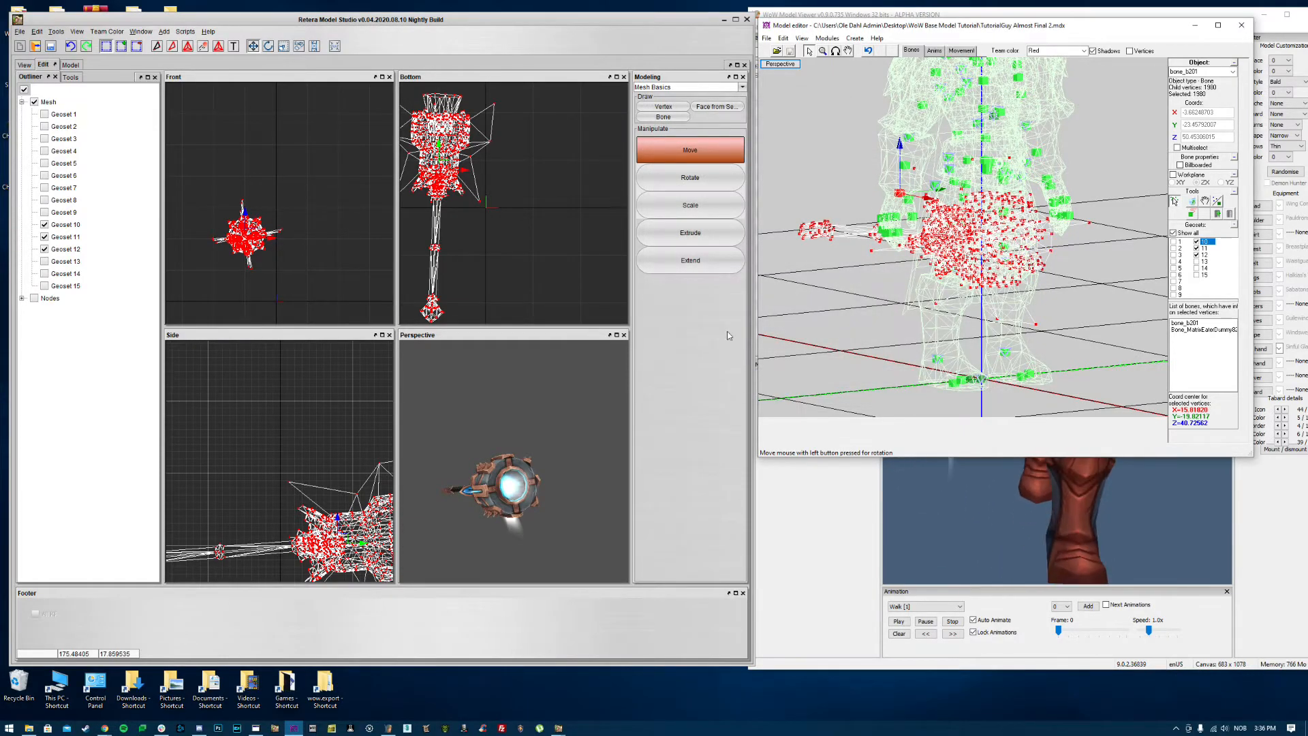
# Step: Switch to Retera Model Studio and open TutorialGuy Almost Final 2.mdx in the animated preview
pyautogui.click(24, 64)
pyautogui.click(19, 31)
pyautogui.click(31, 53)
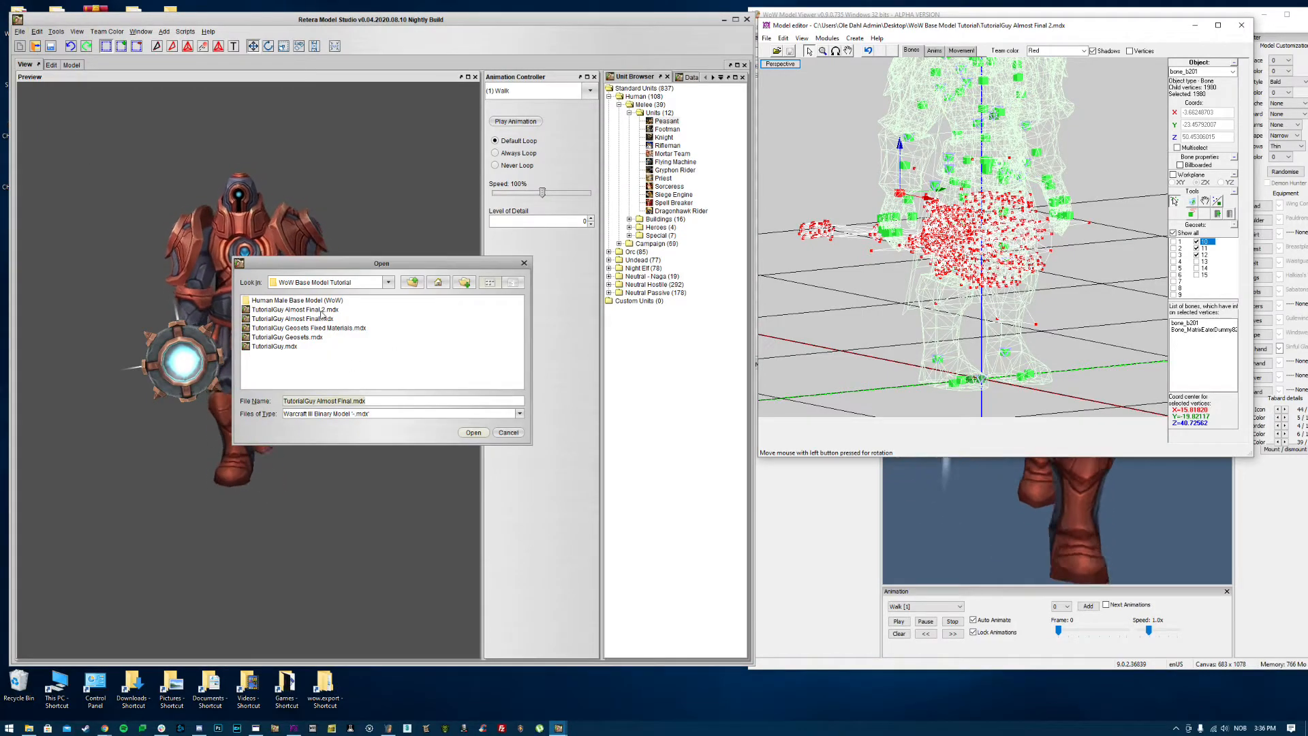
pyautogui.click(313, 328)
pyautogui.click(316, 310)
pyautogui.click(474, 433)
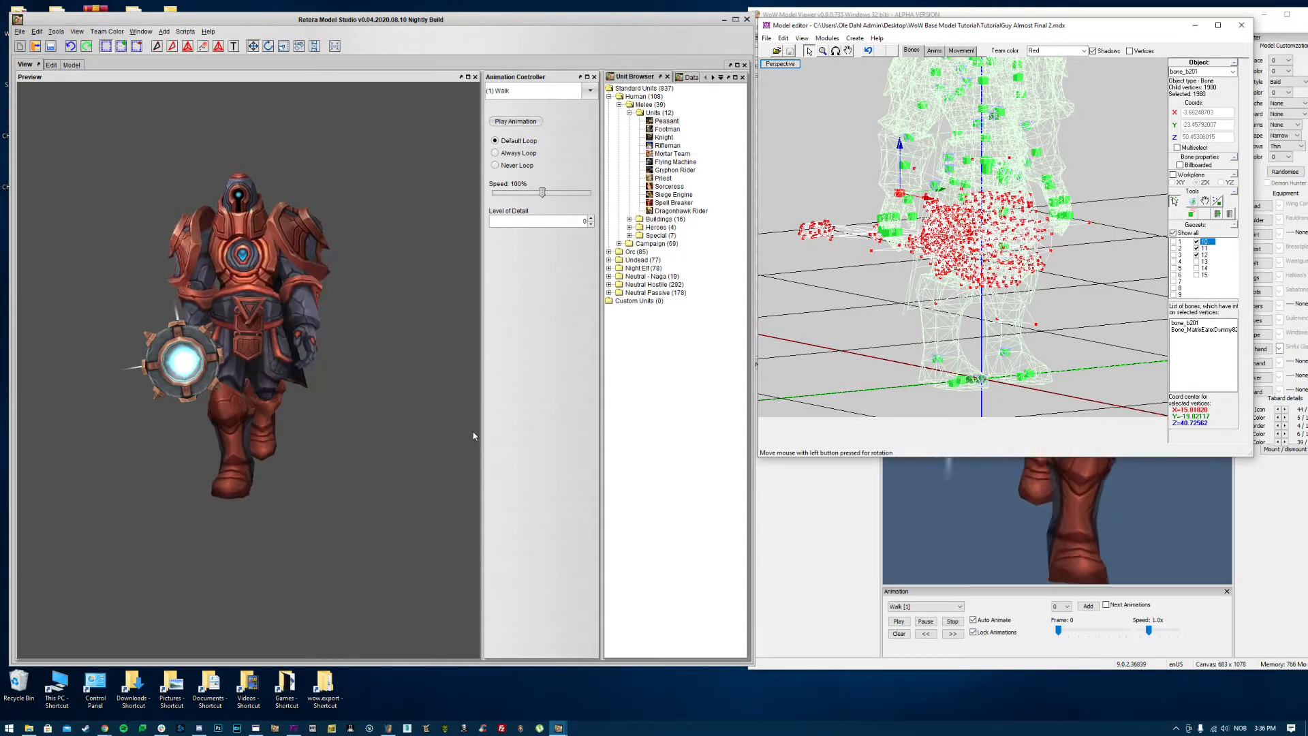
pyautogui.moveTo(323, 360); pyautogui.dragTo(373, 344)
pyautogui.moveTo(365, 264); pyautogui.dragTo(256, 257)
# Step: Open the earlier TutorialGuy Almost Final.mdx in the preview
pyautogui.click(21, 32)
pyautogui.click(41, 56)
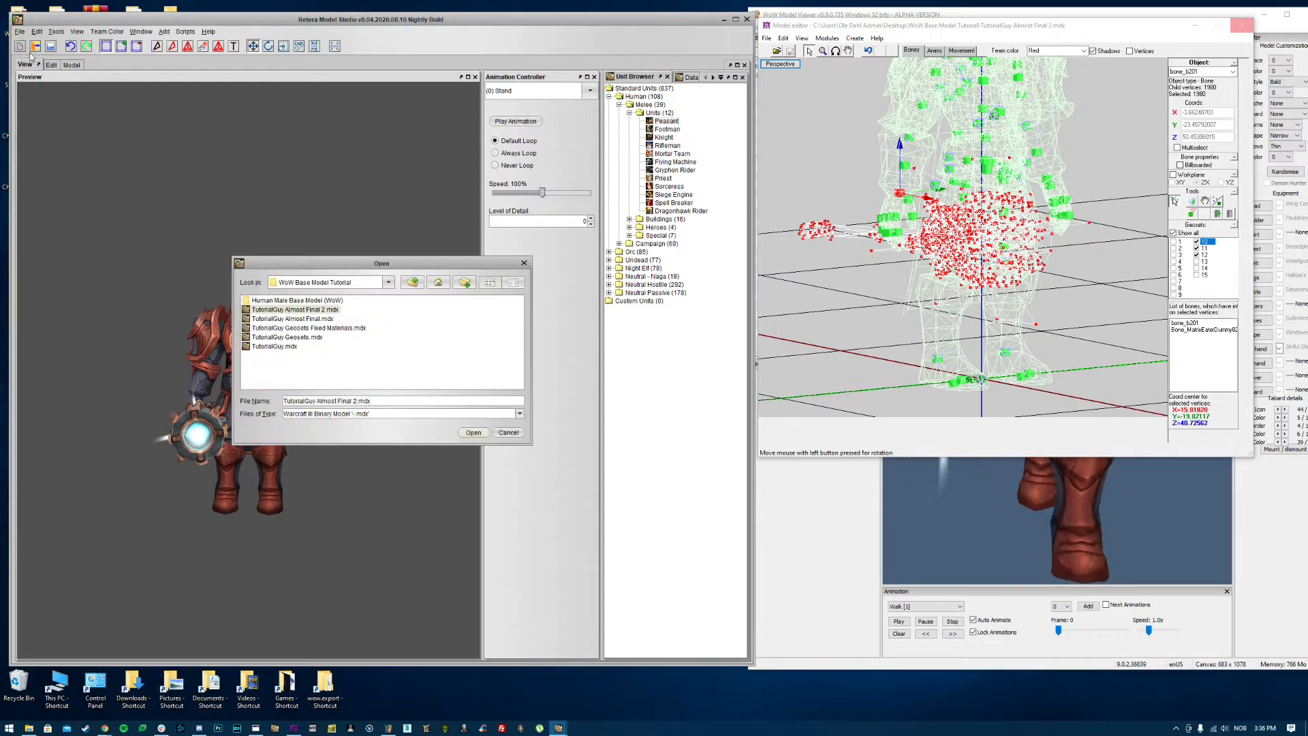
pyautogui.click(317, 313)
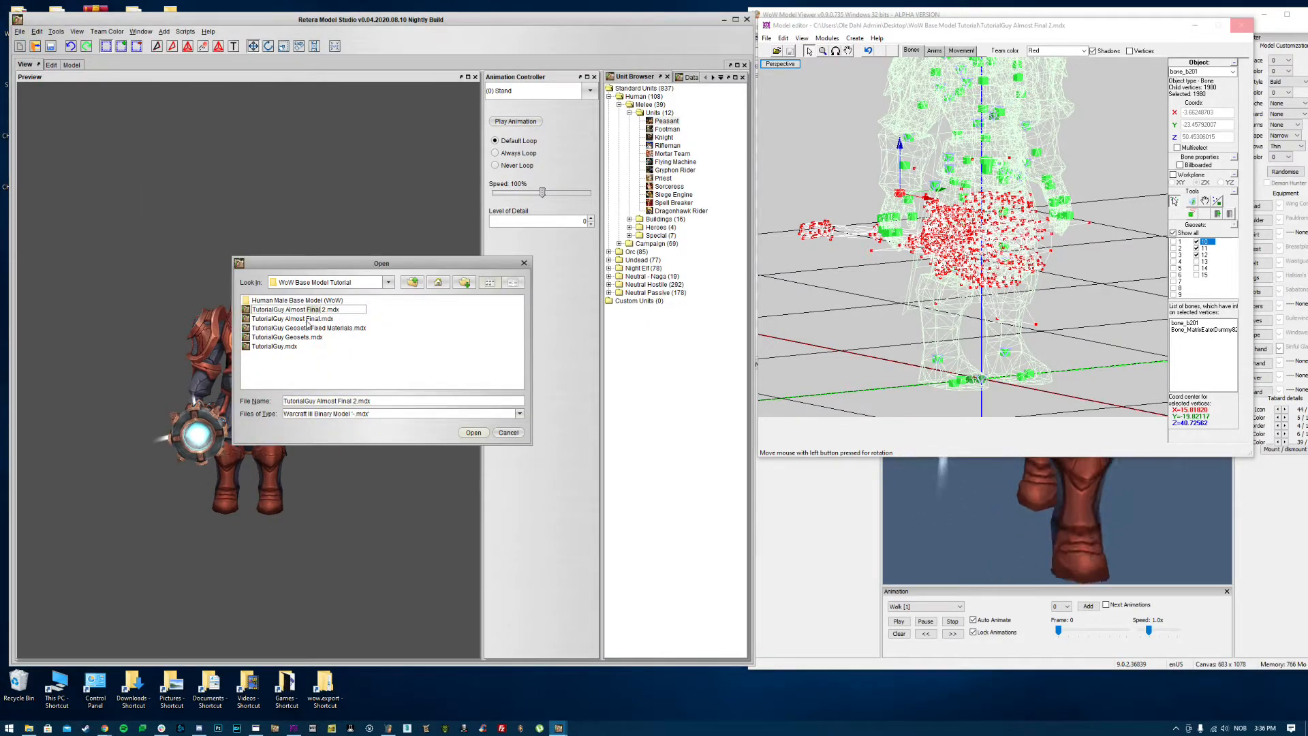
pyautogui.doubleClick(308, 319)
# Step: Reopen TutorialGuy Almost Final 2.mdx and examine from the side how the weapon sits in the hand
pyautogui.click(16, 32)
pyautogui.click(31, 53)
pyautogui.click(303, 328)
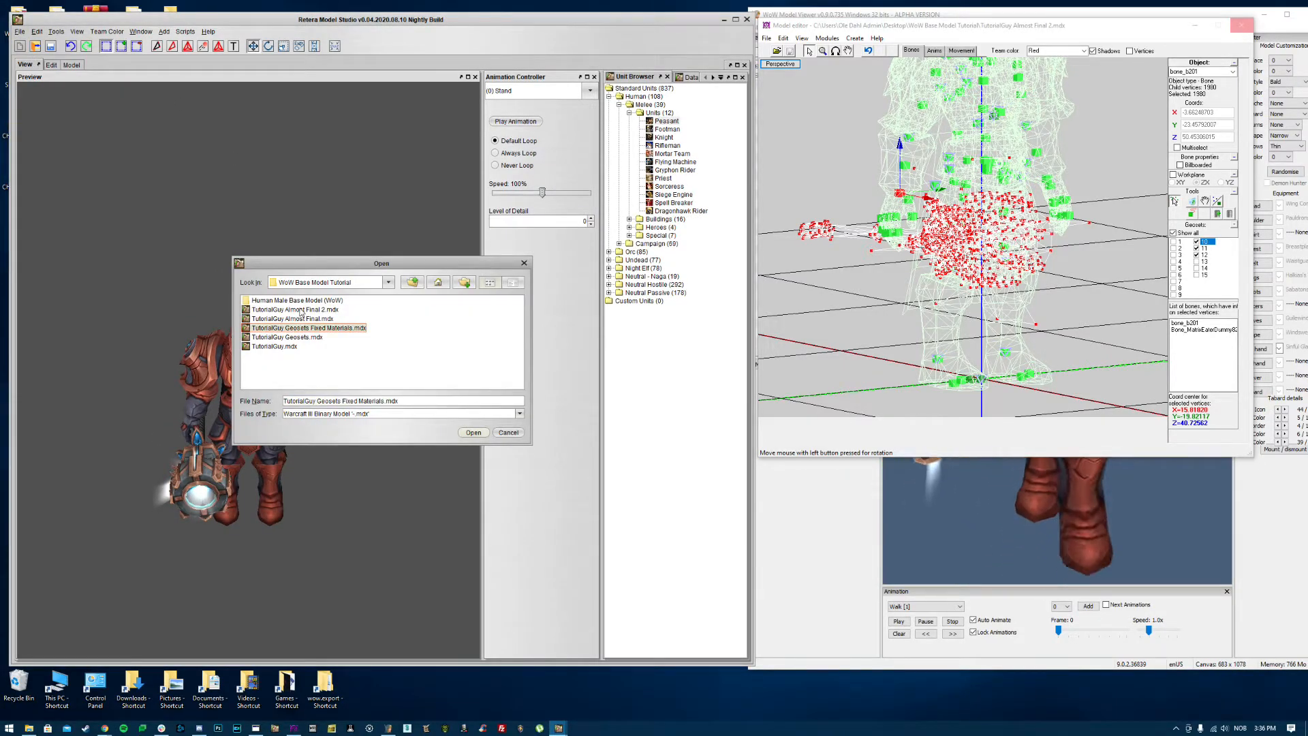
pyautogui.doubleClick(301, 311)
pyautogui.click(656, 583)
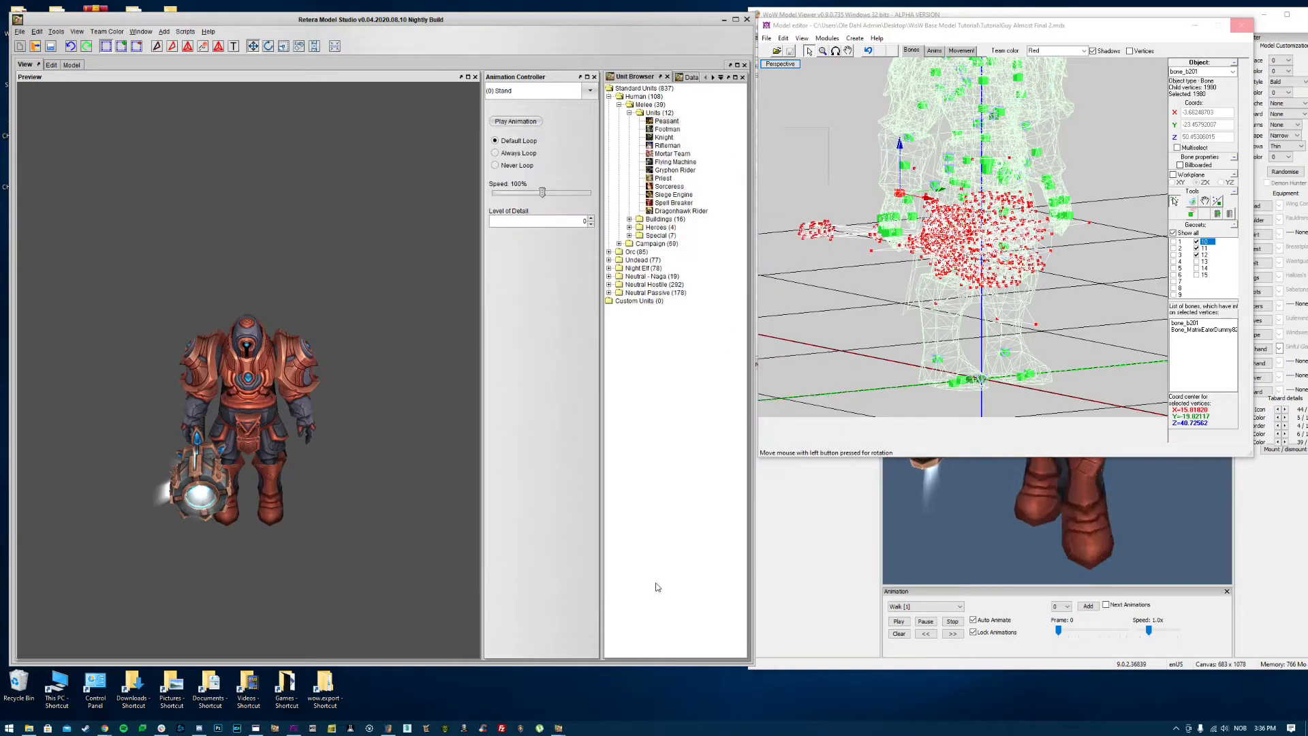
pyautogui.click(20, 32)
pyautogui.click(31, 54)
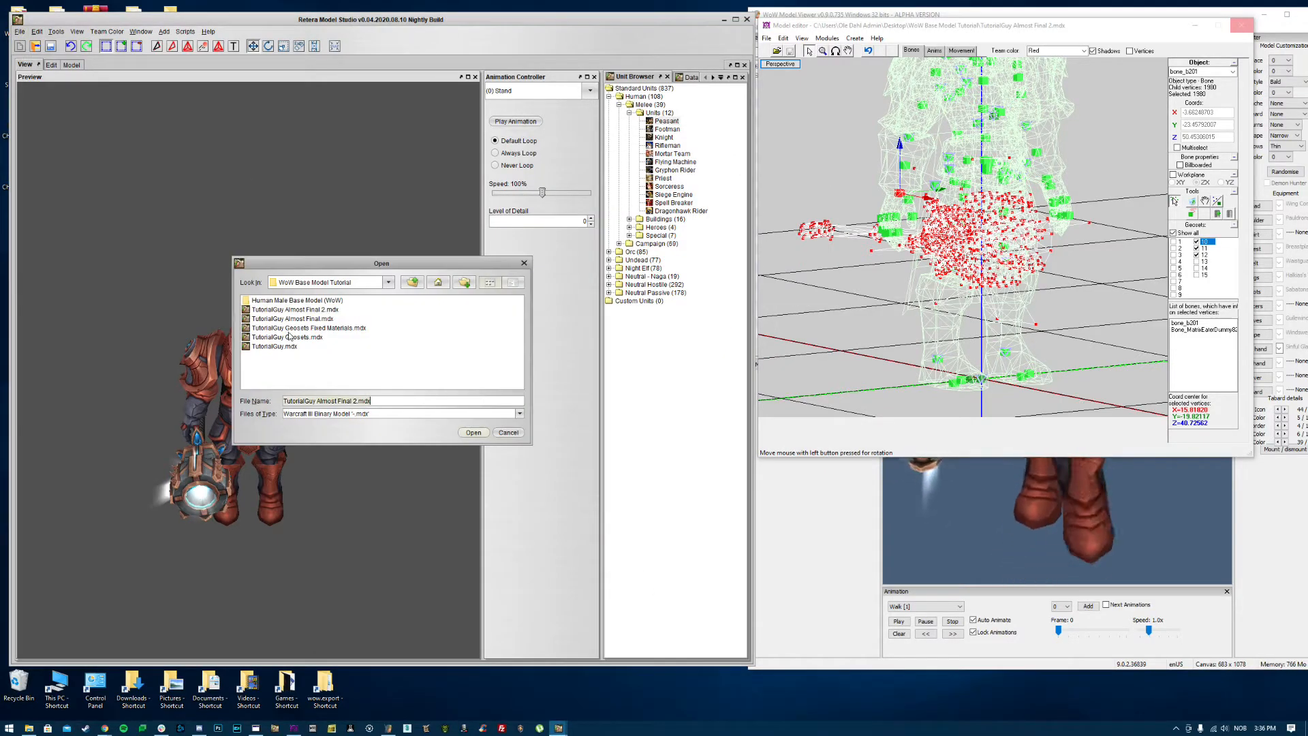
pyautogui.doubleClick(297, 312)
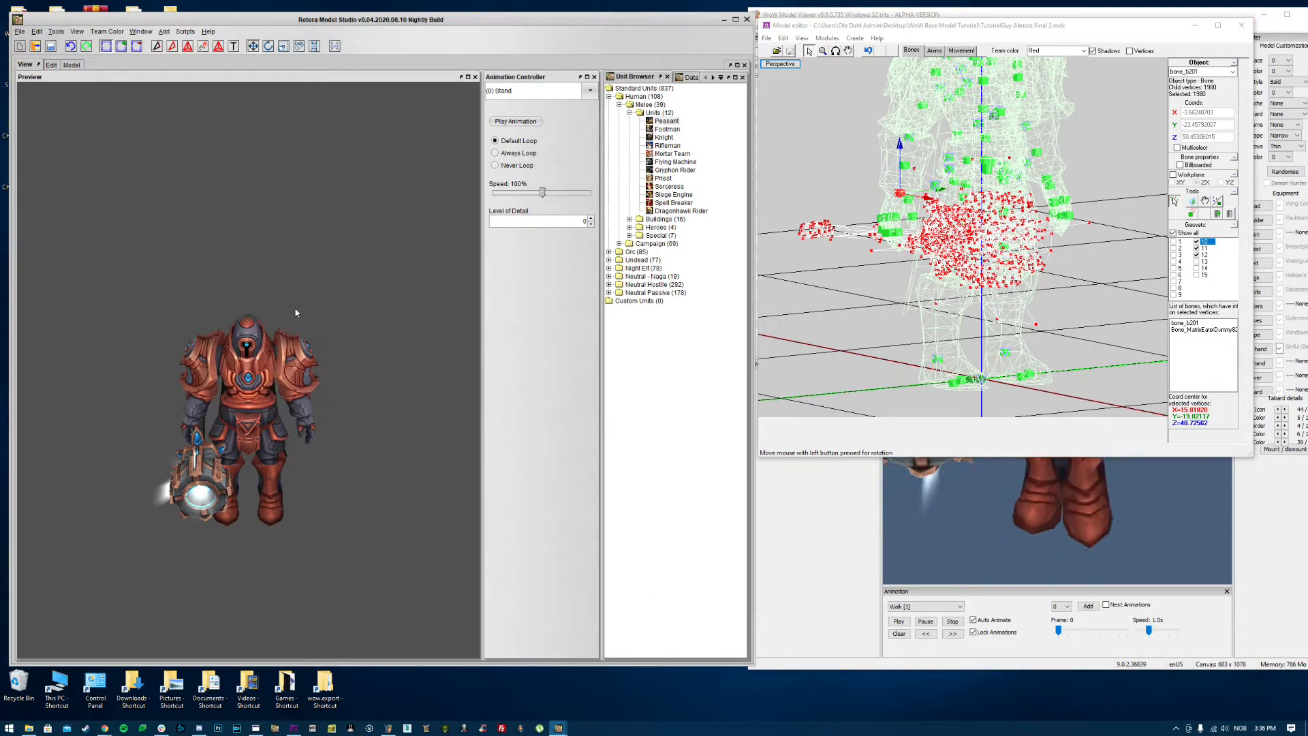
pyautogui.moveTo(296, 309); pyautogui.dragTo(351, 341)
pyautogui.scroll(3, 315, 300)
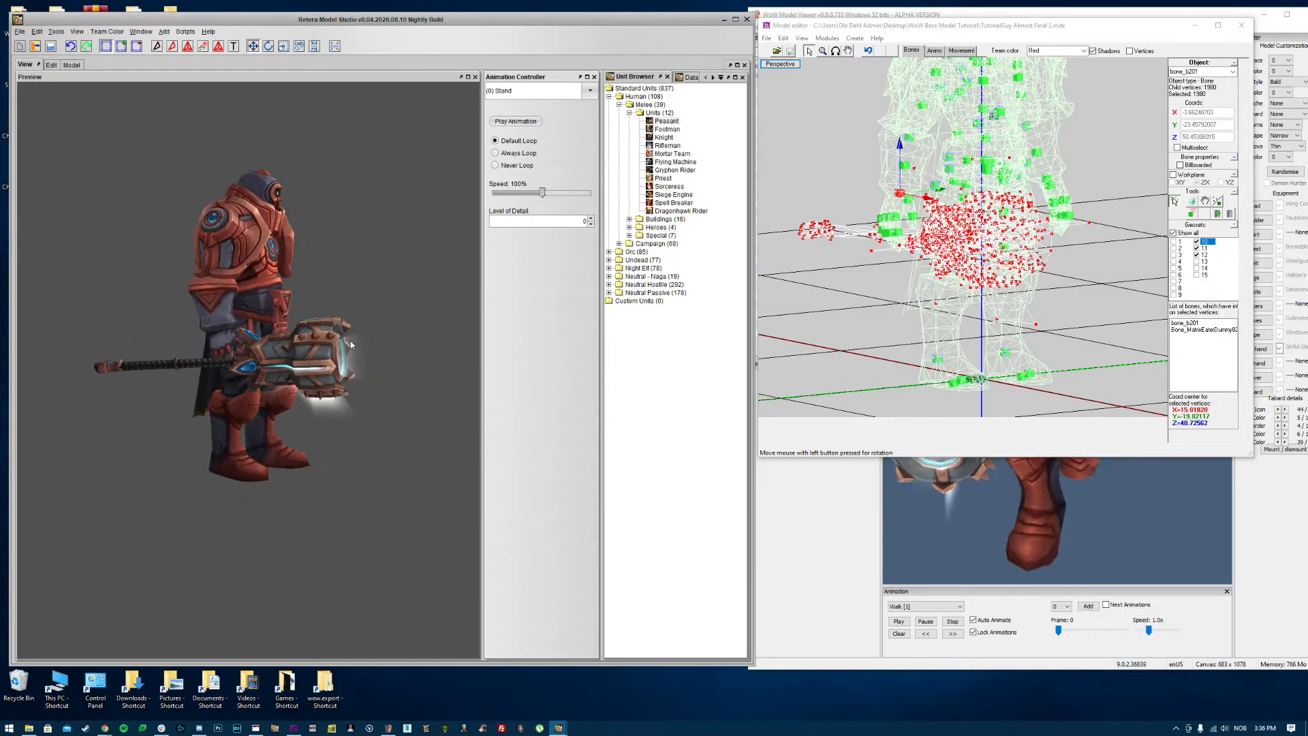
# Step: Isolate weapon Geosets 10, 11 and 12 in the mesh editor and delete all their vertices
pyautogui.click(51, 65)
pyautogui.click(22, 102)
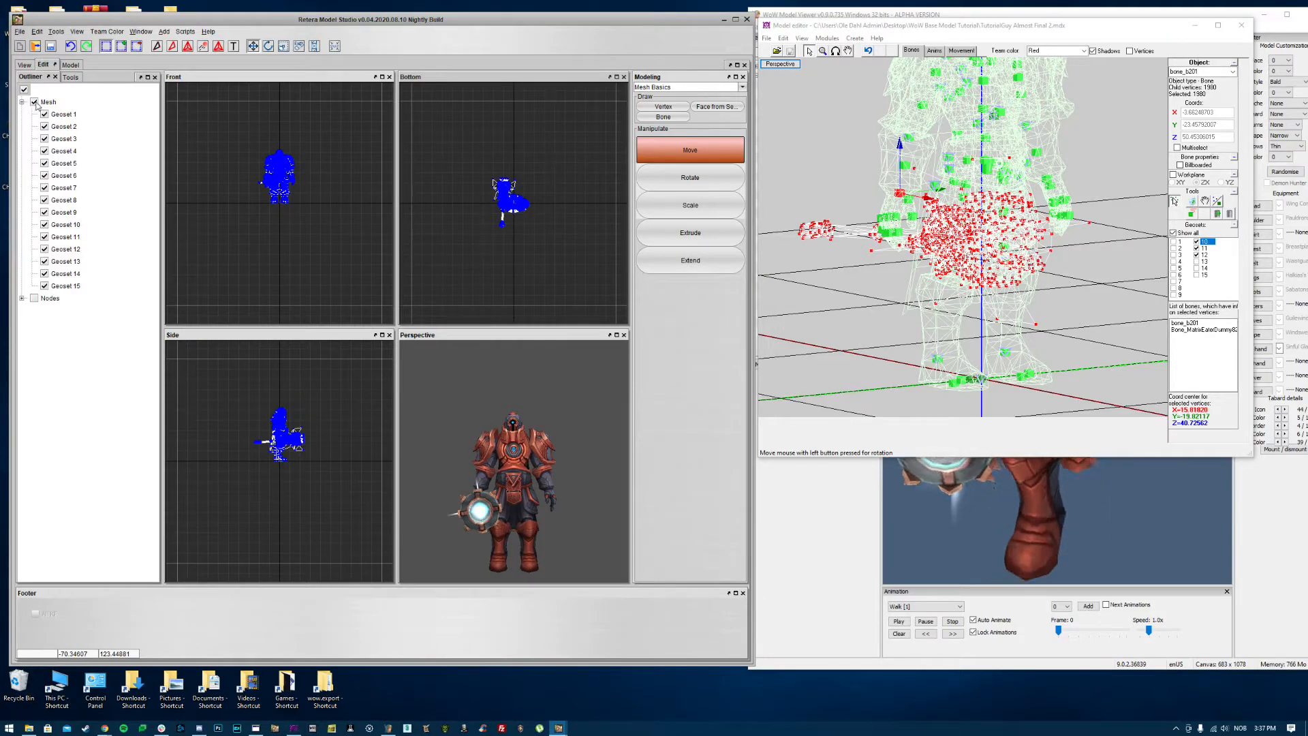
pyautogui.click(34, 101)
pyautogui.click(76, 275)
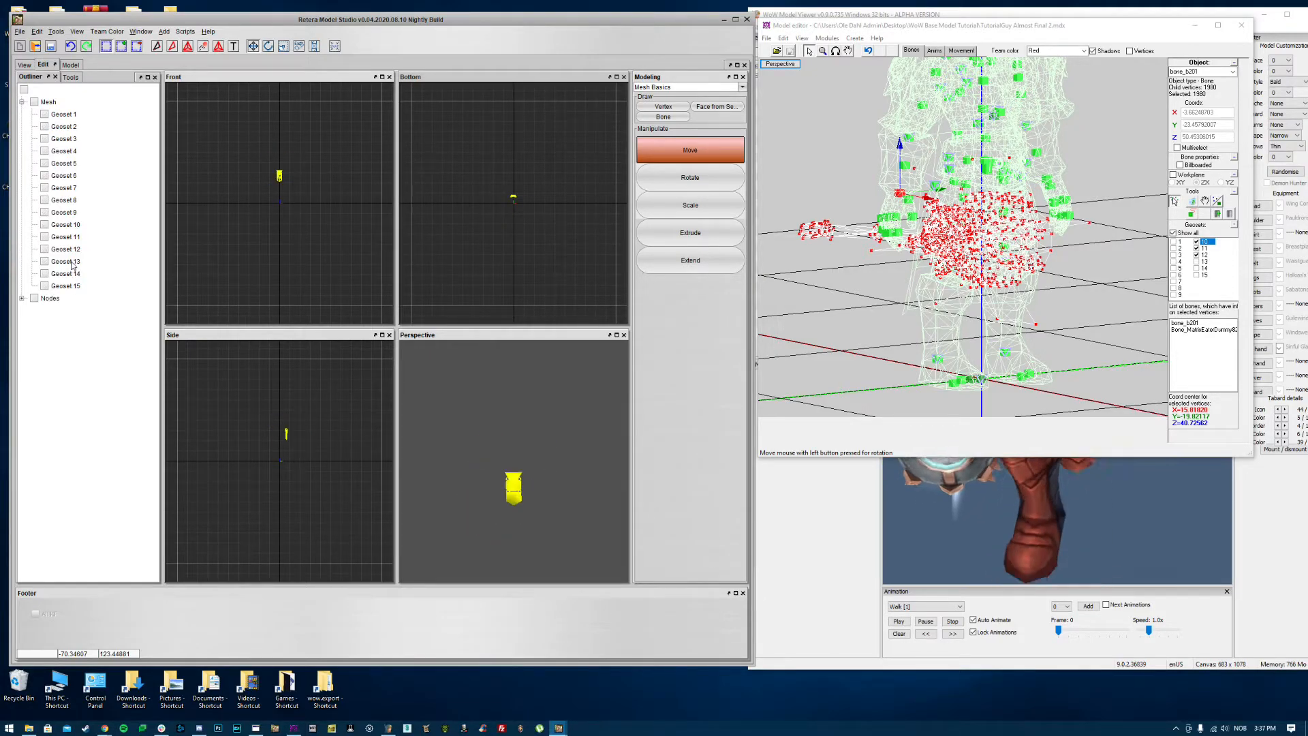
pyautogui.click(59, 237)
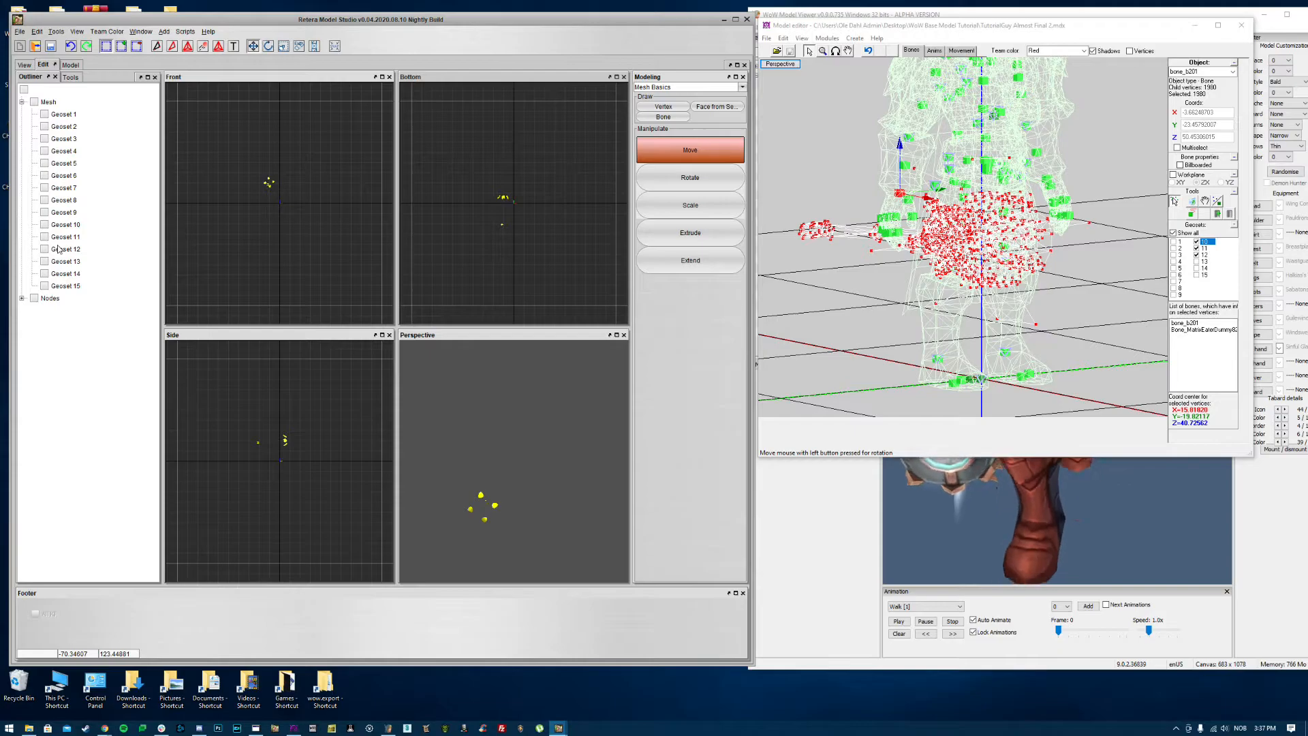
pyautogui.click(60, 249)
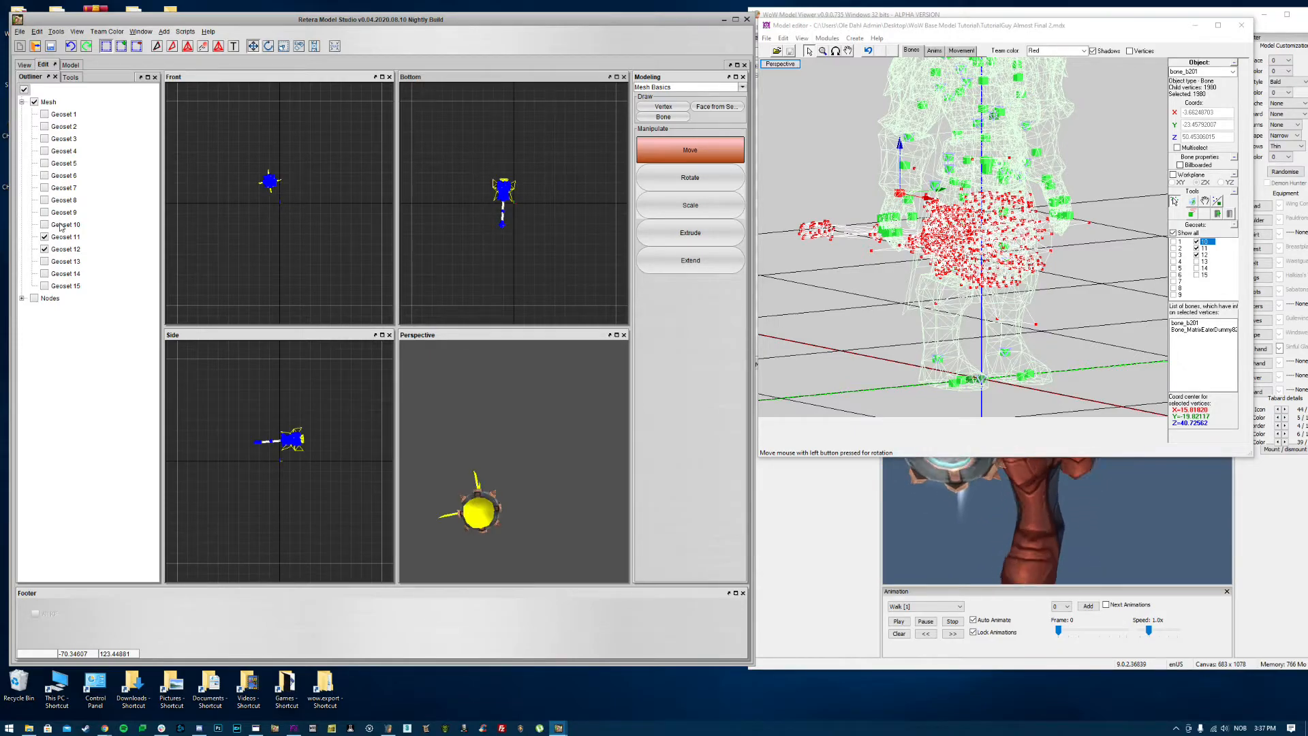
pyautogui.click(60, 226)
pyautogui.moveTo(470, 496); pyautogui.dragTo(500, 439, button='middle')
pyautogui.hotkey('ctrl', 'a')
pyautogui.press('Delete')
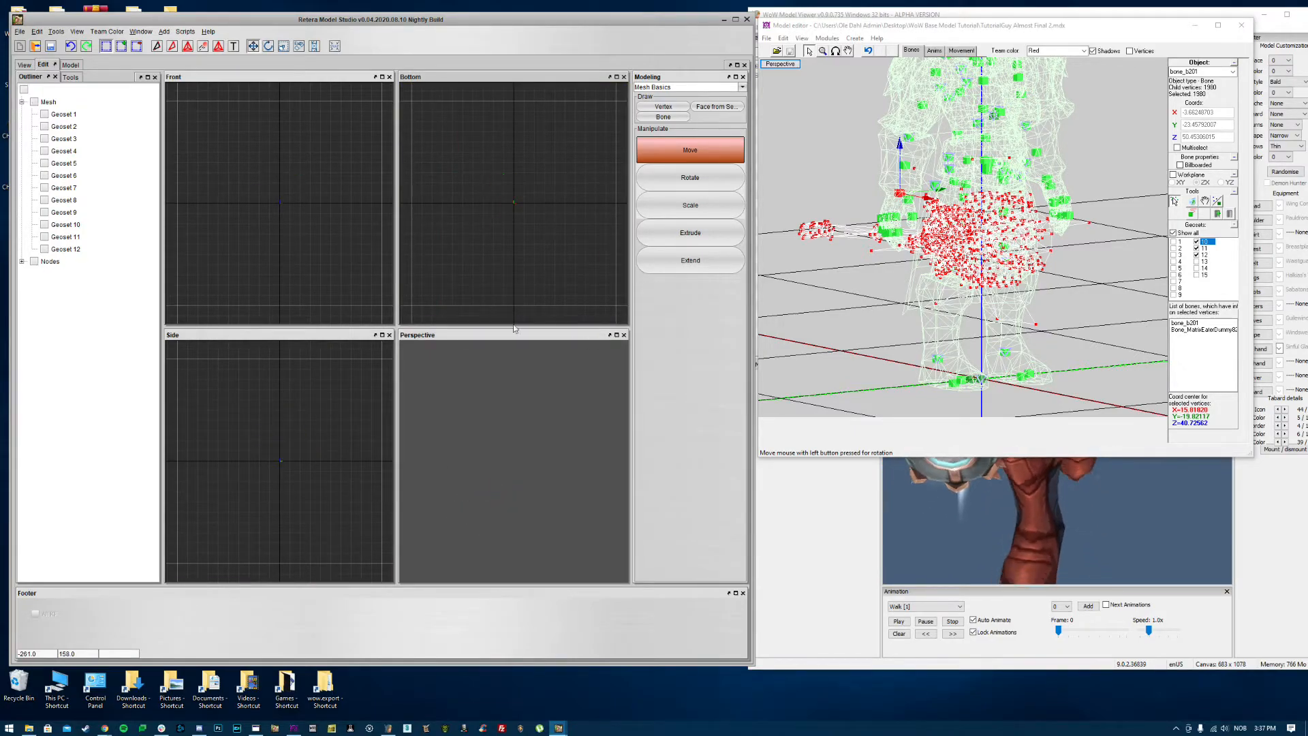
# Step: Examine the model without its weapon in the animated preview
pyautogui.click(24, 64)
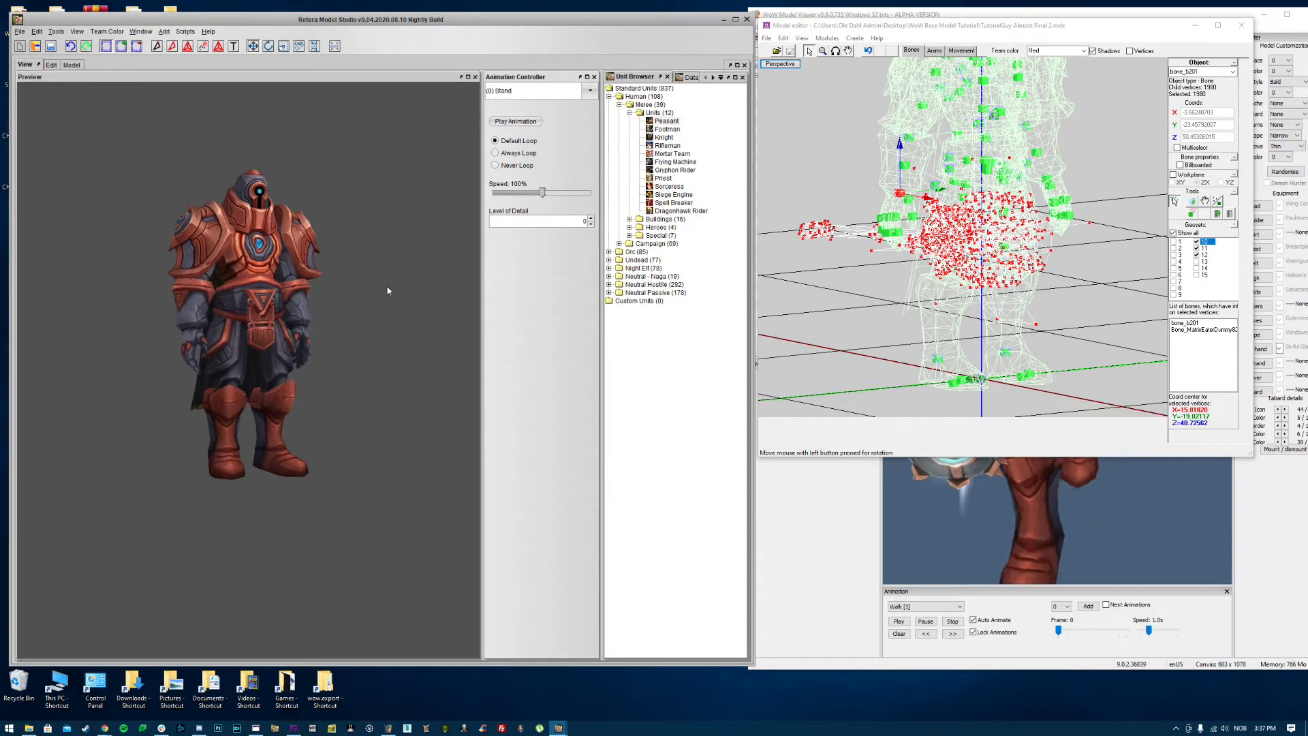
pyautogui.click(525, 92)
pyautogui.click(526, 95)
pyautogui.moveTo(422, 164); pyautogui.dragTo(179, 84, button='middle')
# Step: Save the weaponless model as TutorialGuy Final.mdx in the WoW Base Model Tutorial folder
pyautogui.click(20, 31)
pyautogui.click(50, 114)
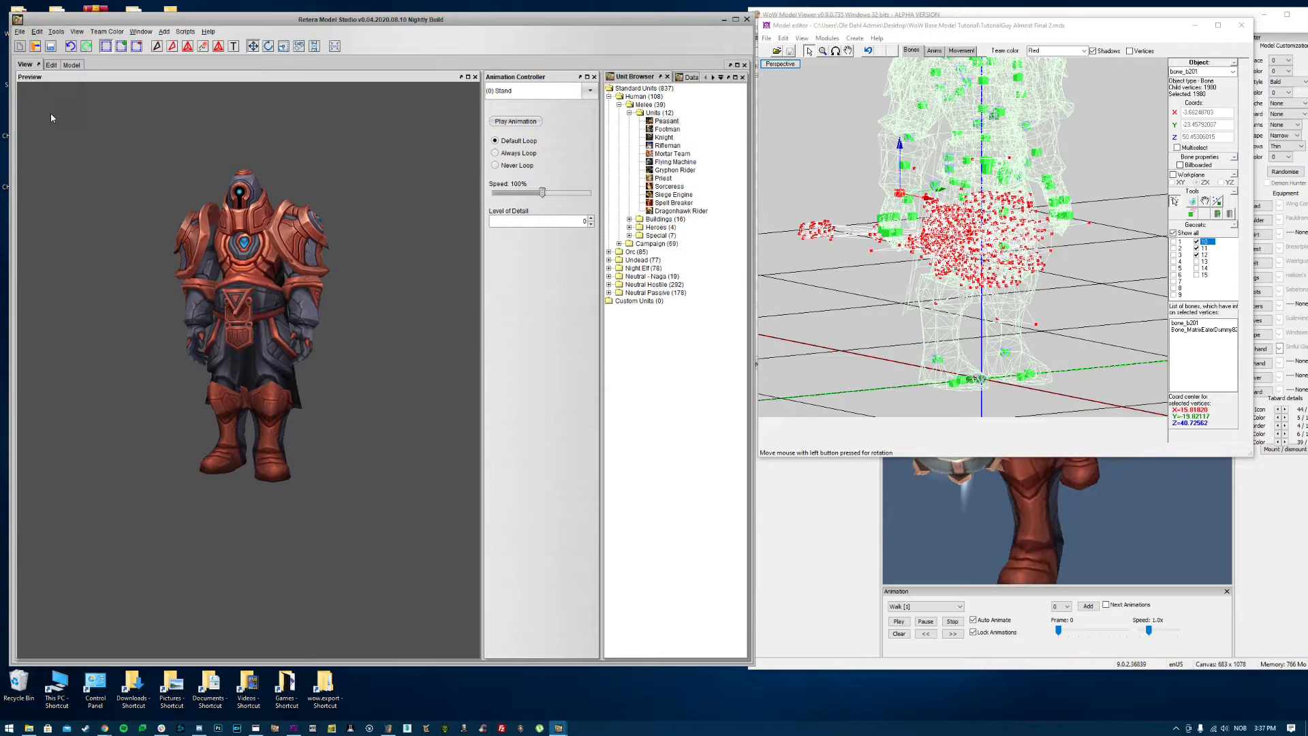
pyautogui.moveTo(357, 401); pyautogui.dragTo(317, 401)
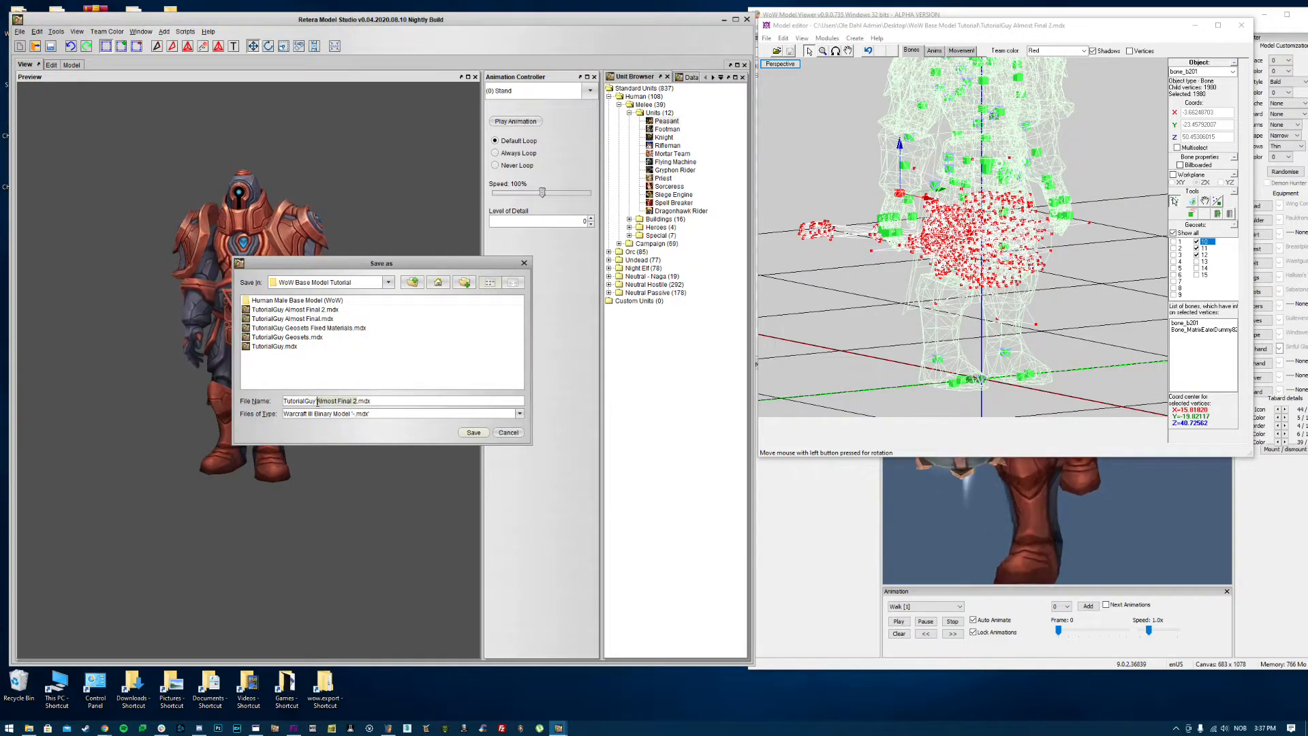
pyautogui.write('Final')
pyautogui.press('Return')
pyautogui.moveTo(246, 320)
pyautogui.mouseDown()
pyautogui.moveTo(350, 321)
pyautogui.moveTo(263, 323)
pyautogui.moveTo(267, 334)
pyautogui.mouseUp()
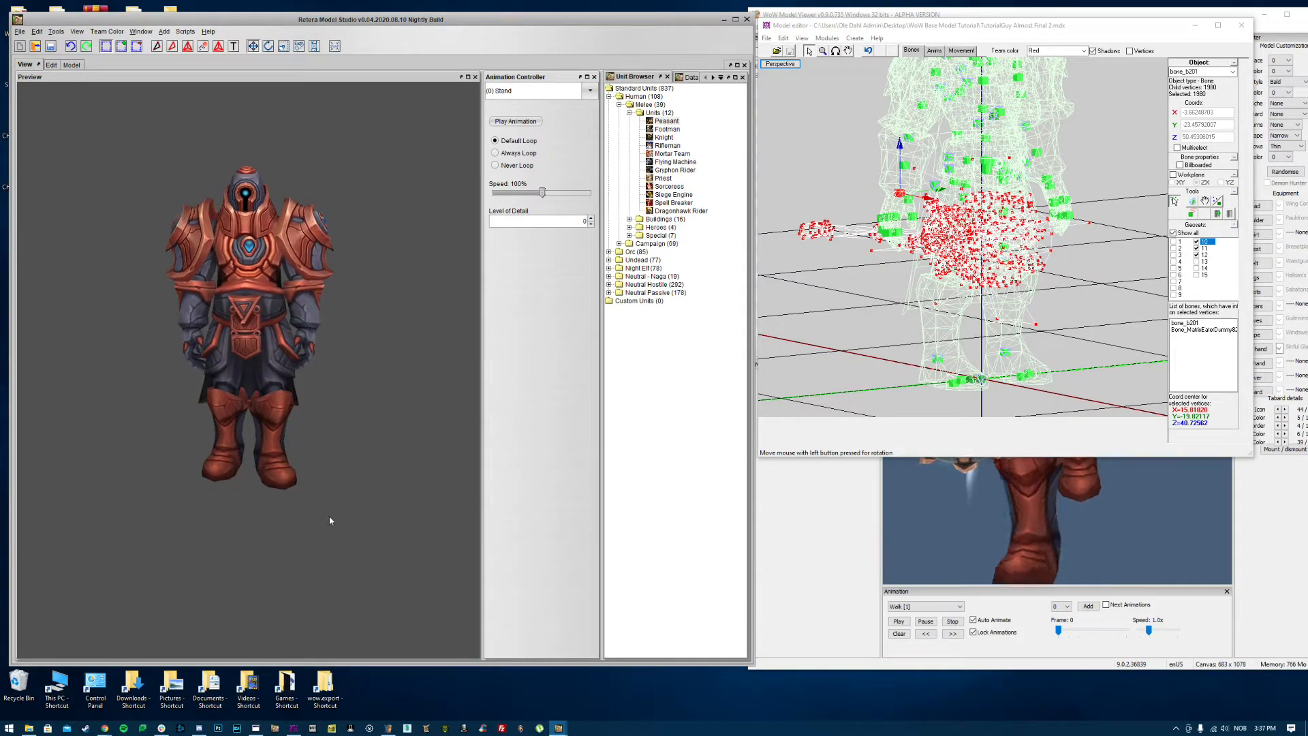
# Step: Look up the TutorialGuy Final file in the WoW Base Model Tutorial folder and check its size
pyautogui.click(29, 728)
pyautogui.click(734, 457)
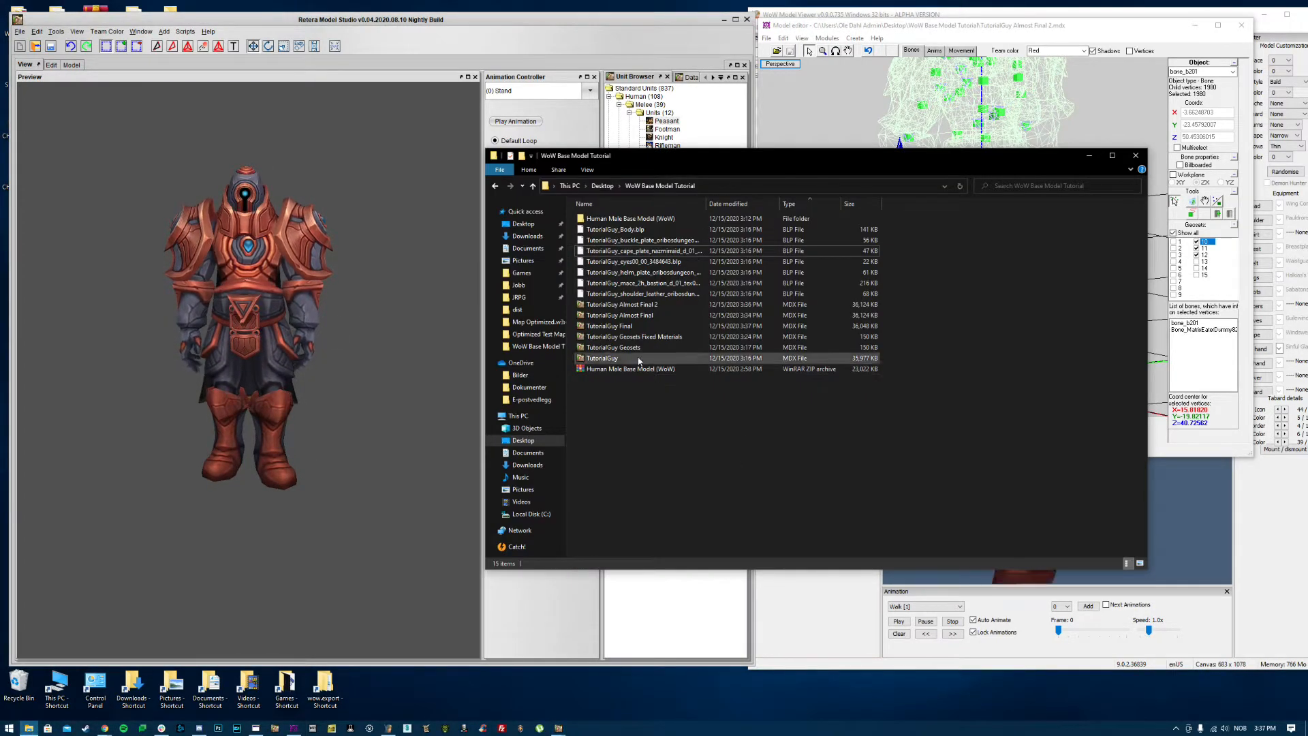
pyautogui.click(658, 326)
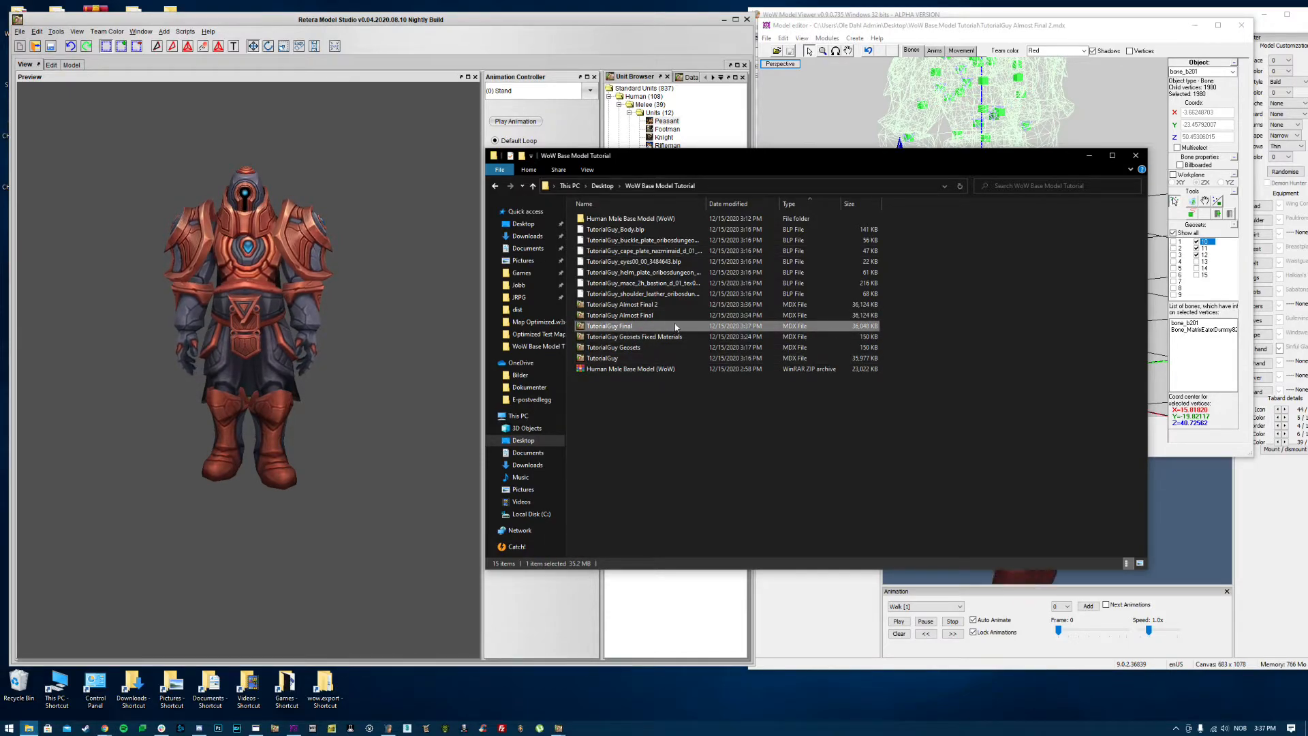
pyautogui.click(863, 443)
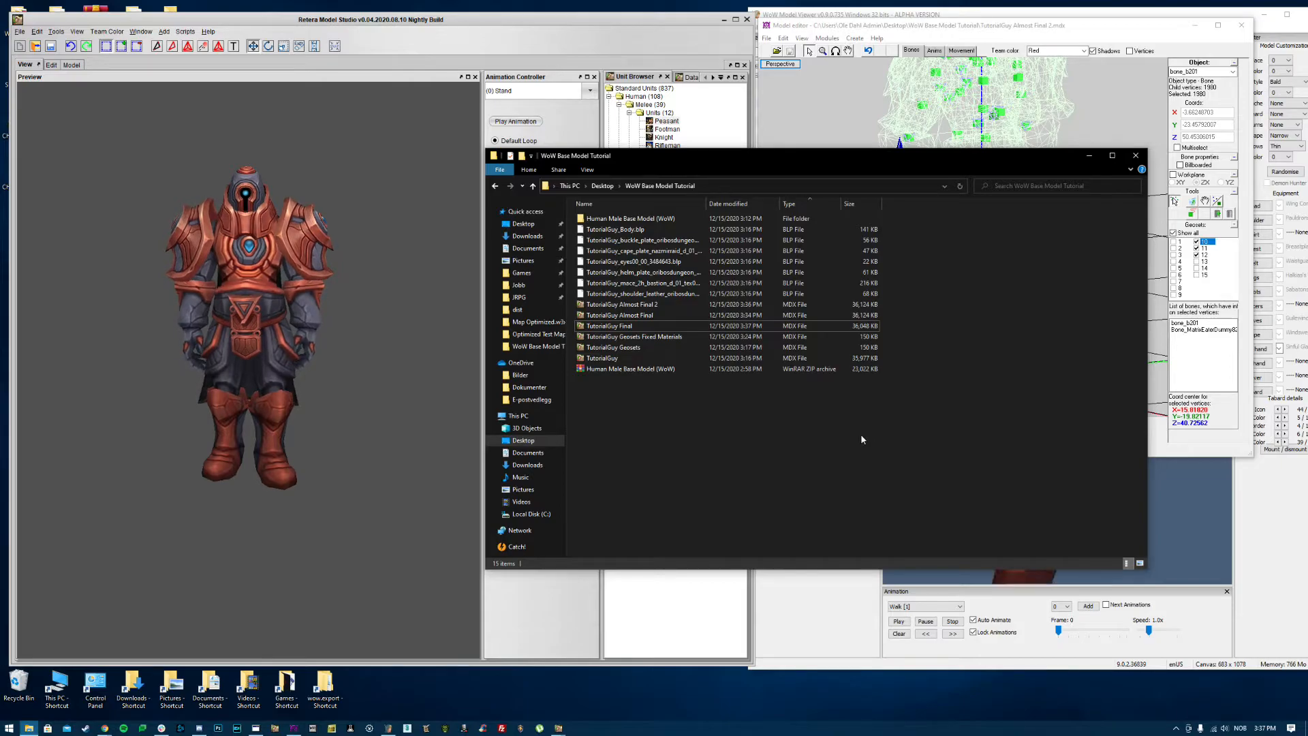
# Step: Save a copy of TutorialGuy Final in the text-based .mdl format and look for it in the project folder
pyautogui.click(19, 31)
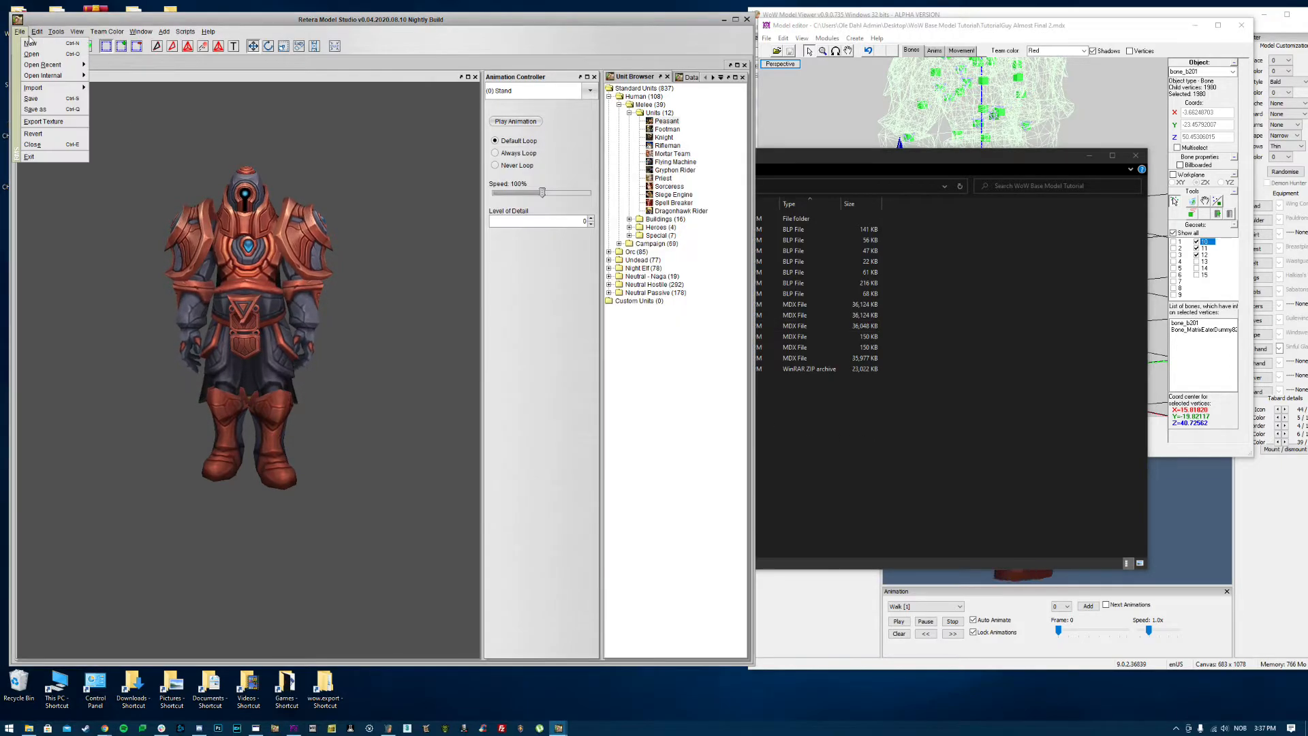
pyautogui.click(35, 109)
pyautogui.click(355, 413)
pyautogui.click(354, 451)
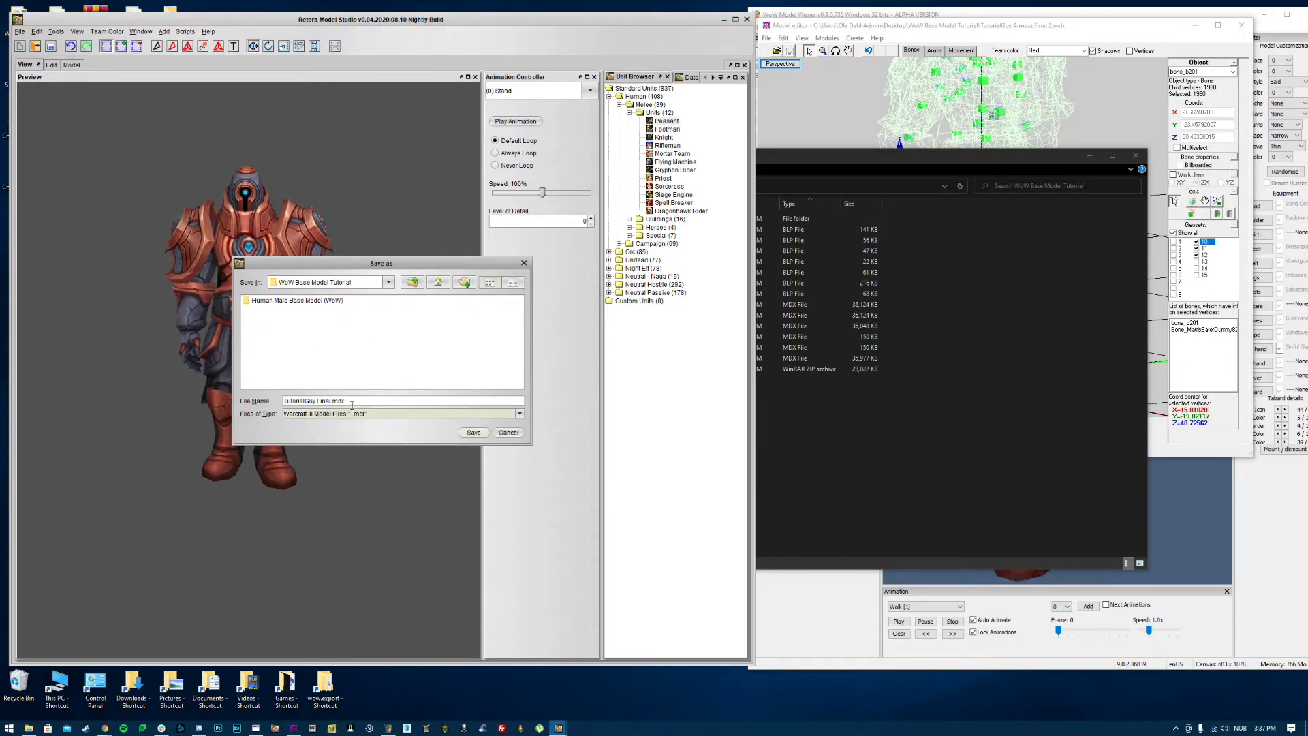
pyautogui.click(473, 432)
pyautogui.click(865, 460)
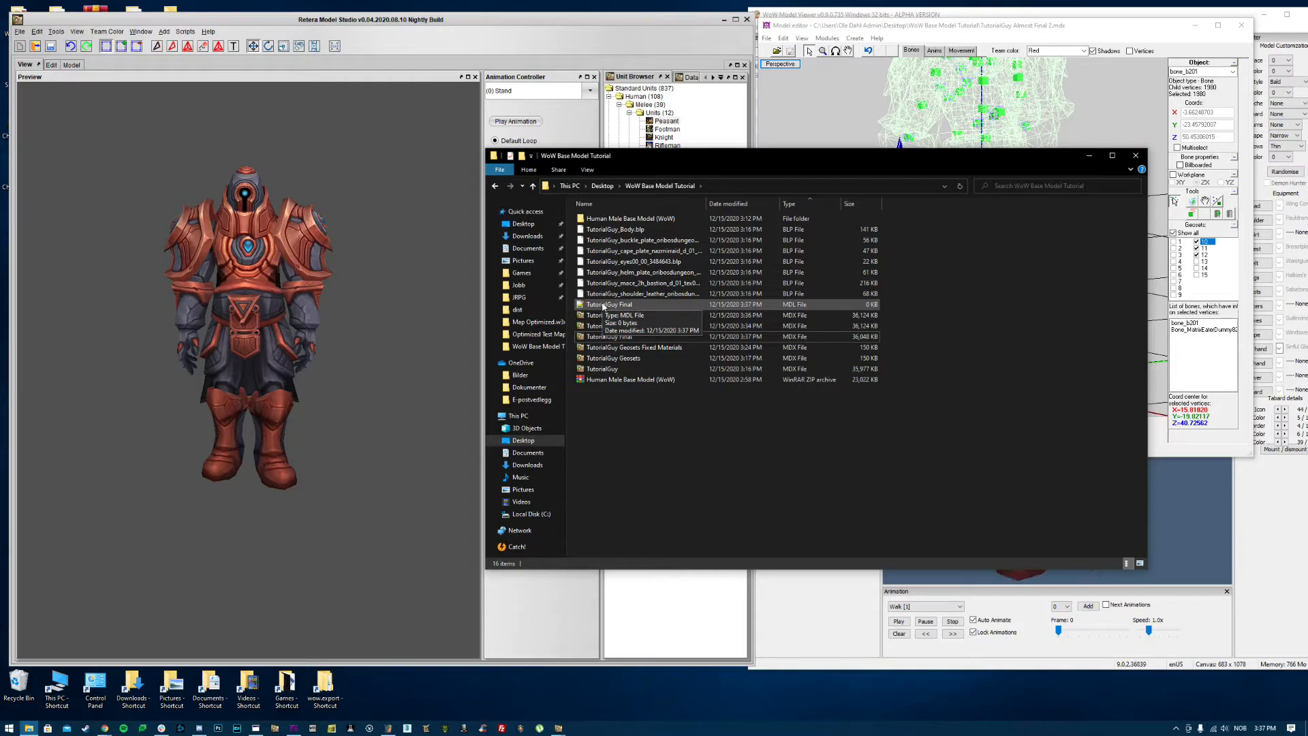
# Step: Open TutorialGuy Final.mdl in Notepad++, delete the original "Walk" sequence and rename the "Walk Fast" sequence to "Walk"
pyautogui.doubleClick(603, 305)
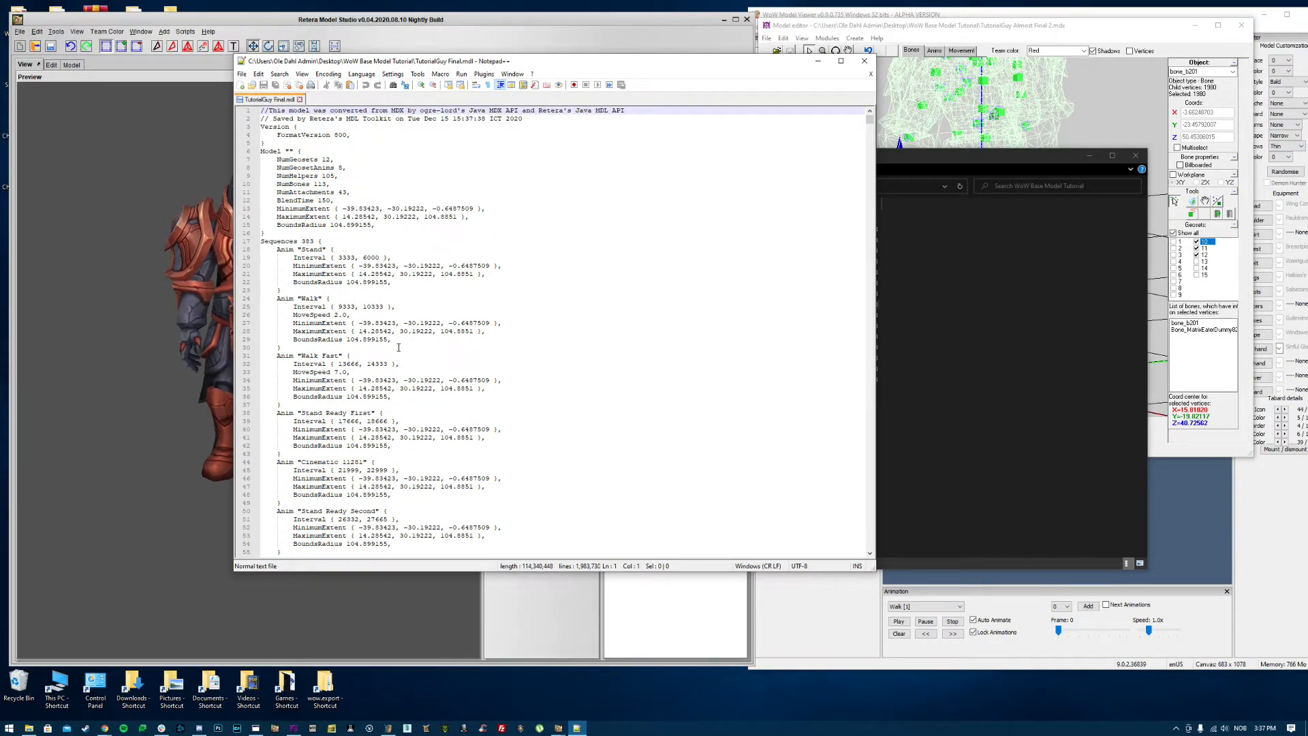
pyautogui.click(281, 348)
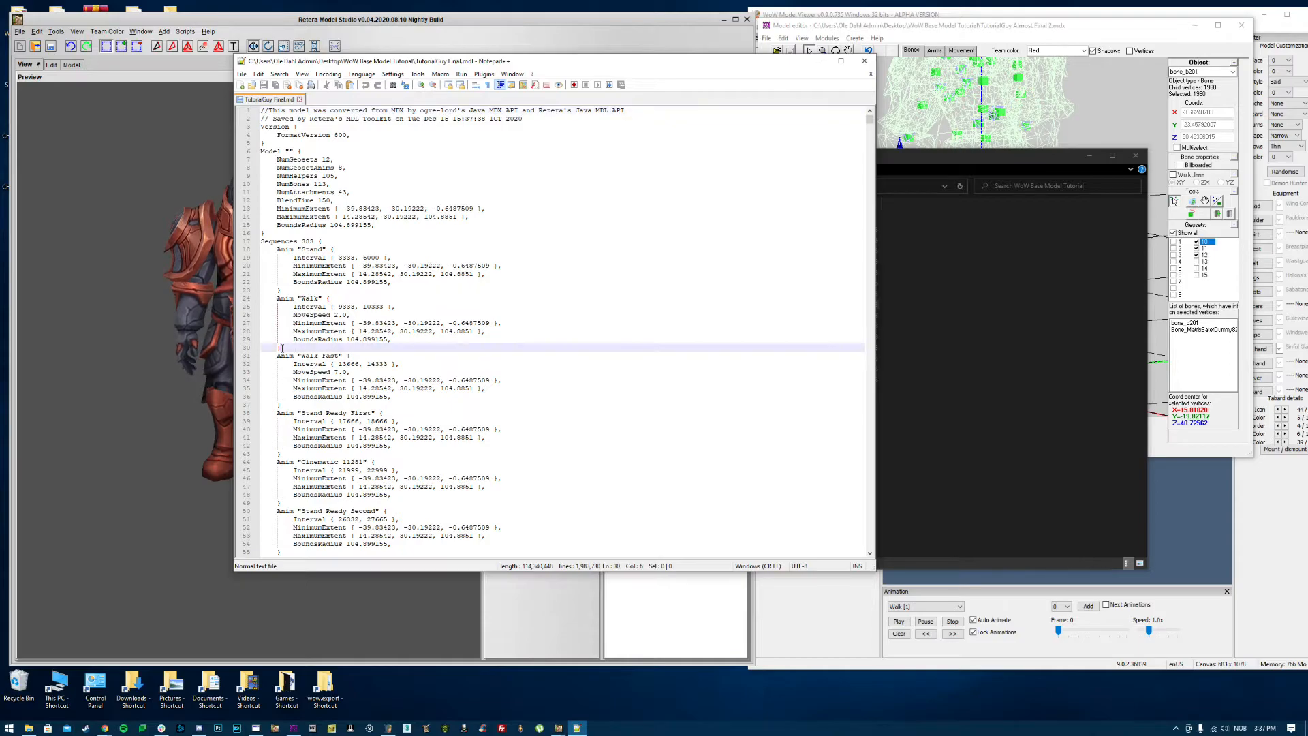
pyautogui.click(262, 298)
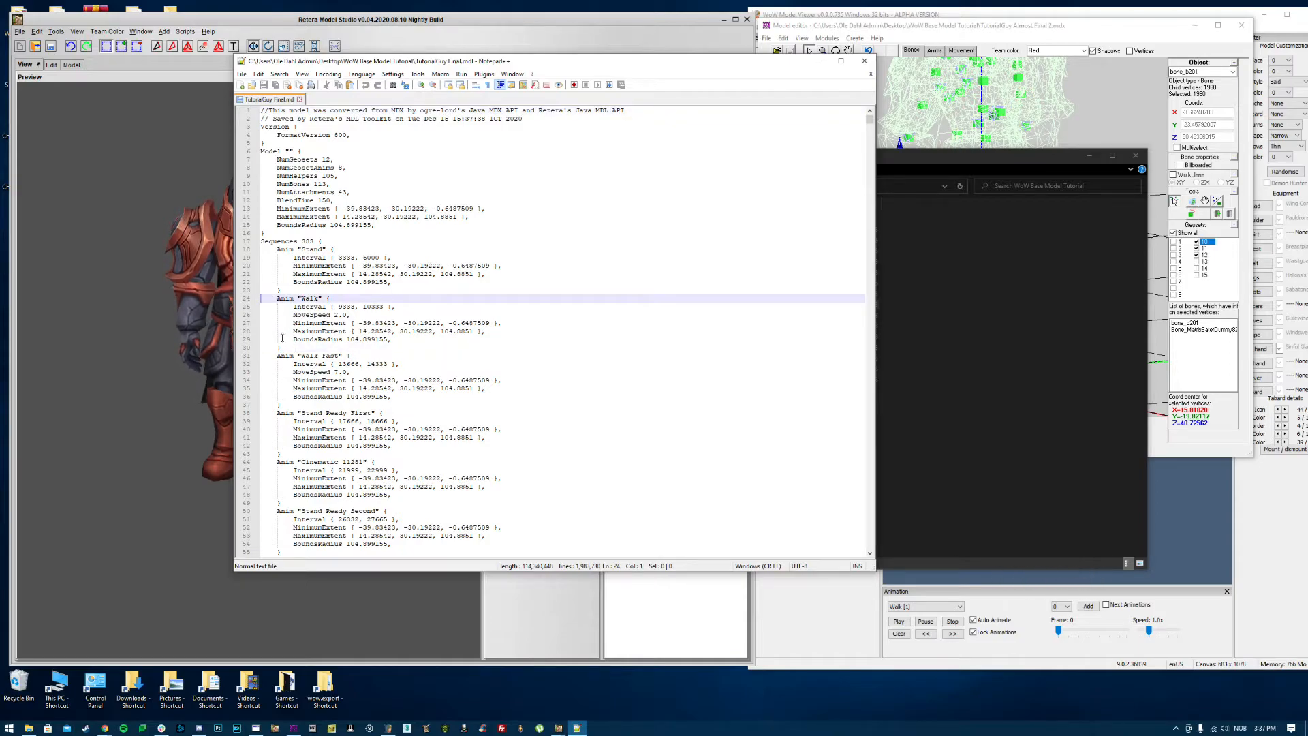
pyautogui.moveTo(283, 347); pyautogui.dragTo(262, 298)
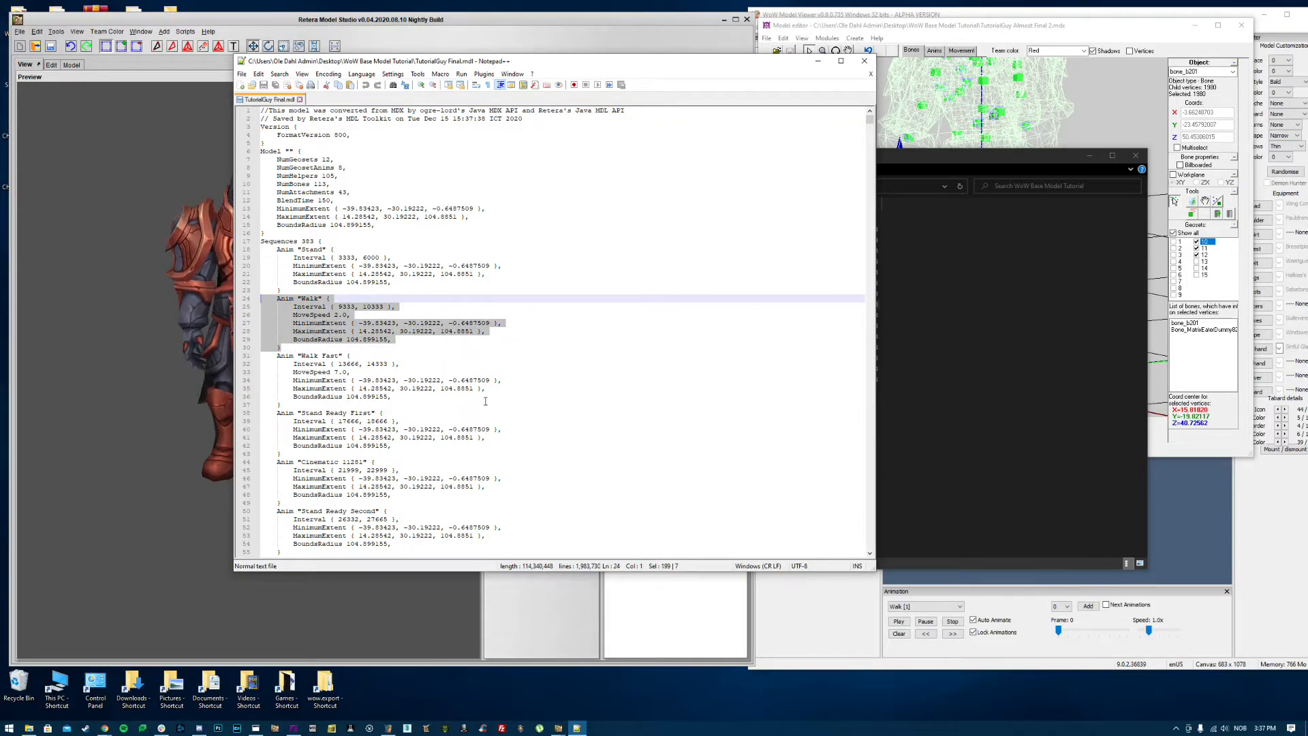
pyautogui.press('BackSpace')
pyautogui.press('BackSpace')
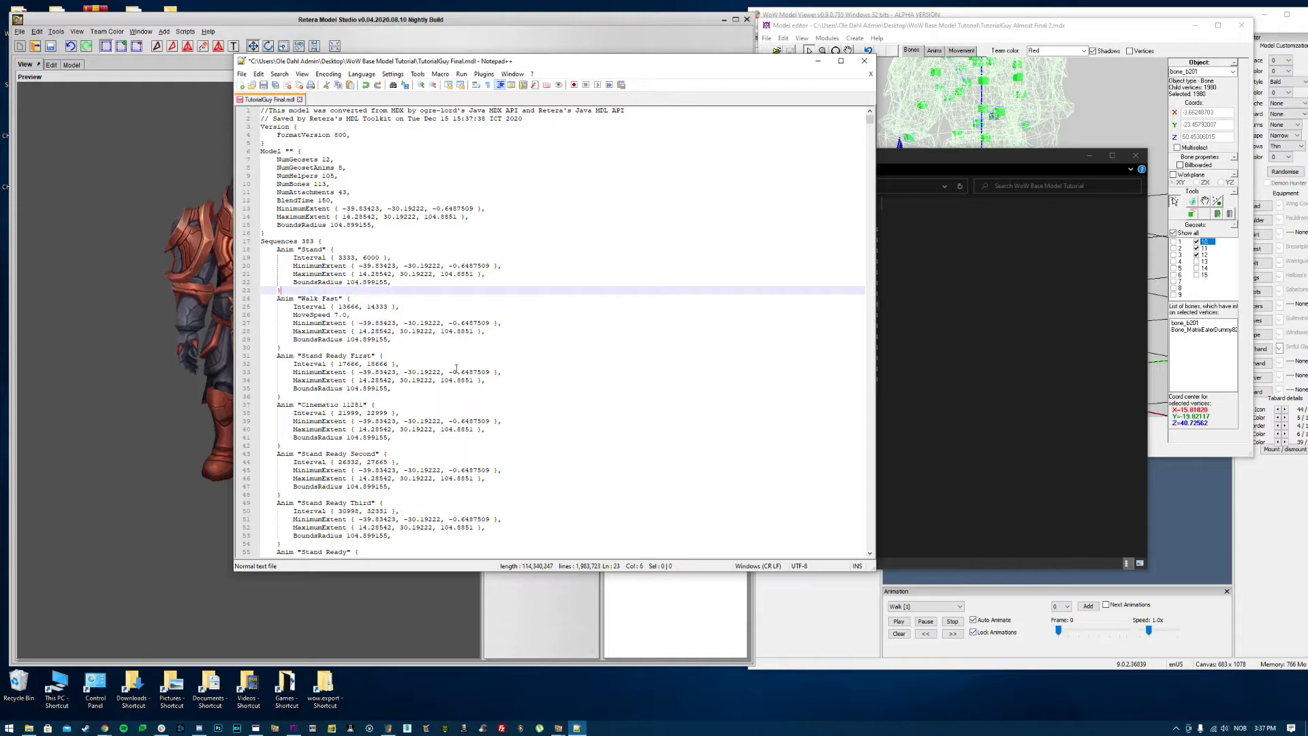
pyautogui.doubleClick(332, 299)
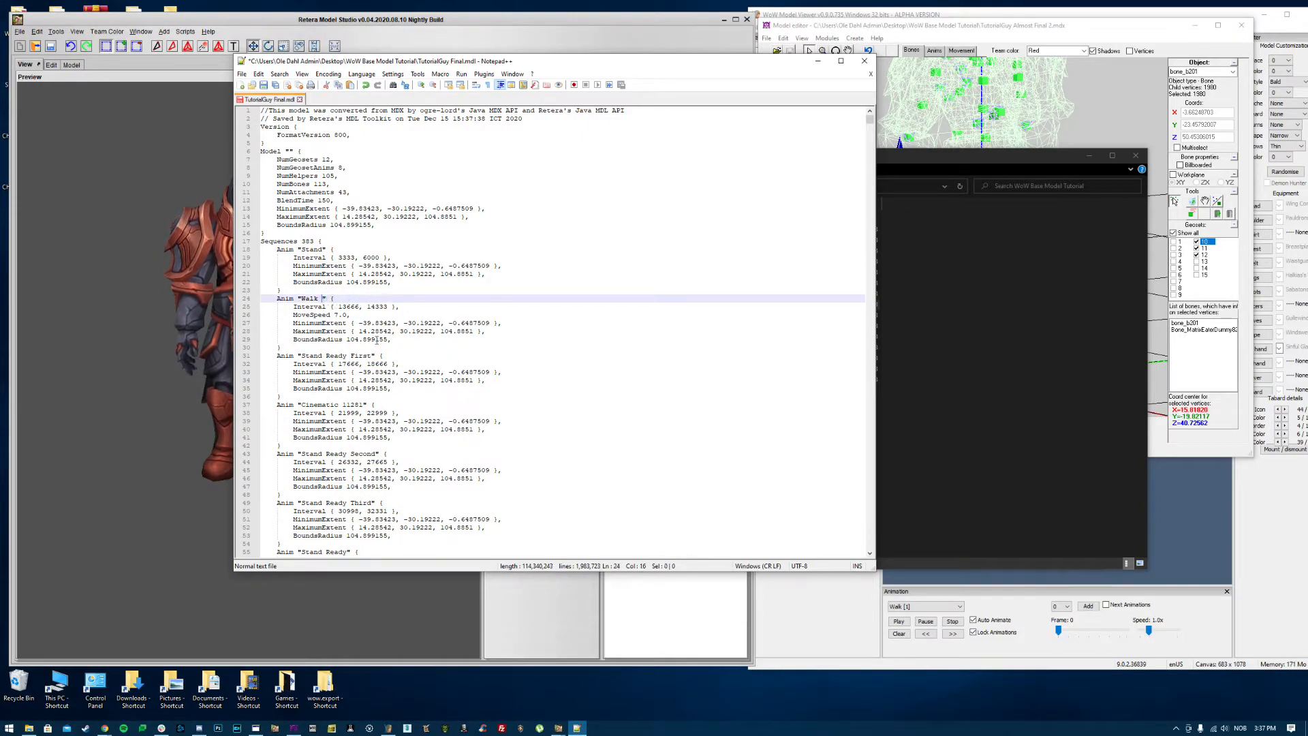
pyautogui.click(333, 372)
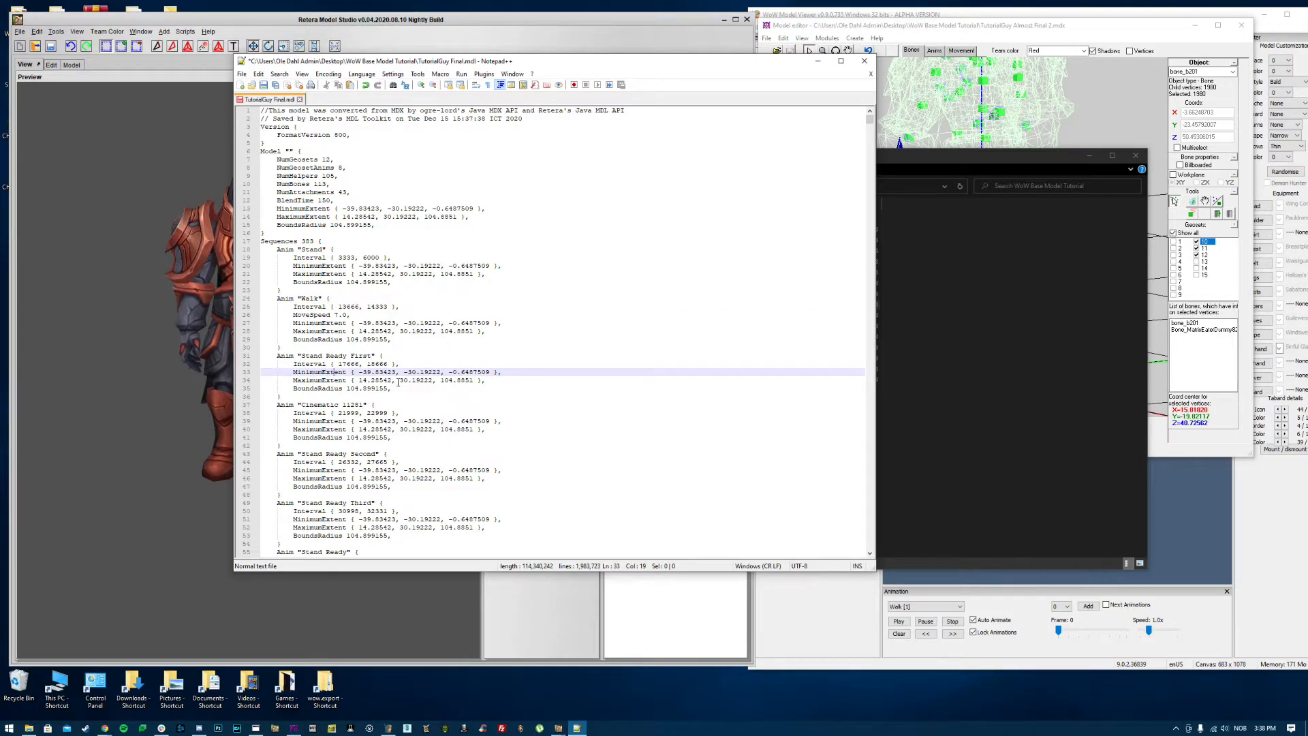
# Step: Compare the "Stand Ready First", "Stand Ready Second", "Stand Ready Third" and plain "Stand Ready" entries in the sequence list
pyautogui.doubleClick(362, 356)
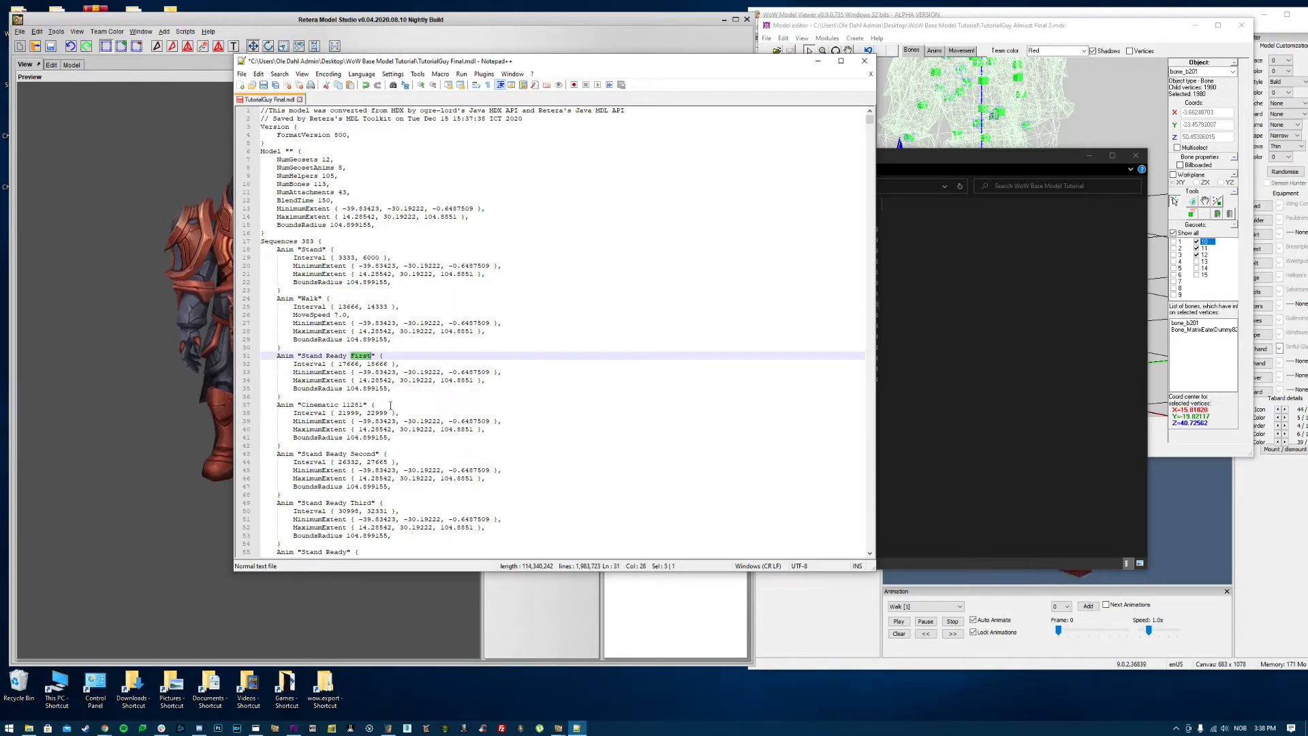
pyautogui.scroll(-3, 337, 401)
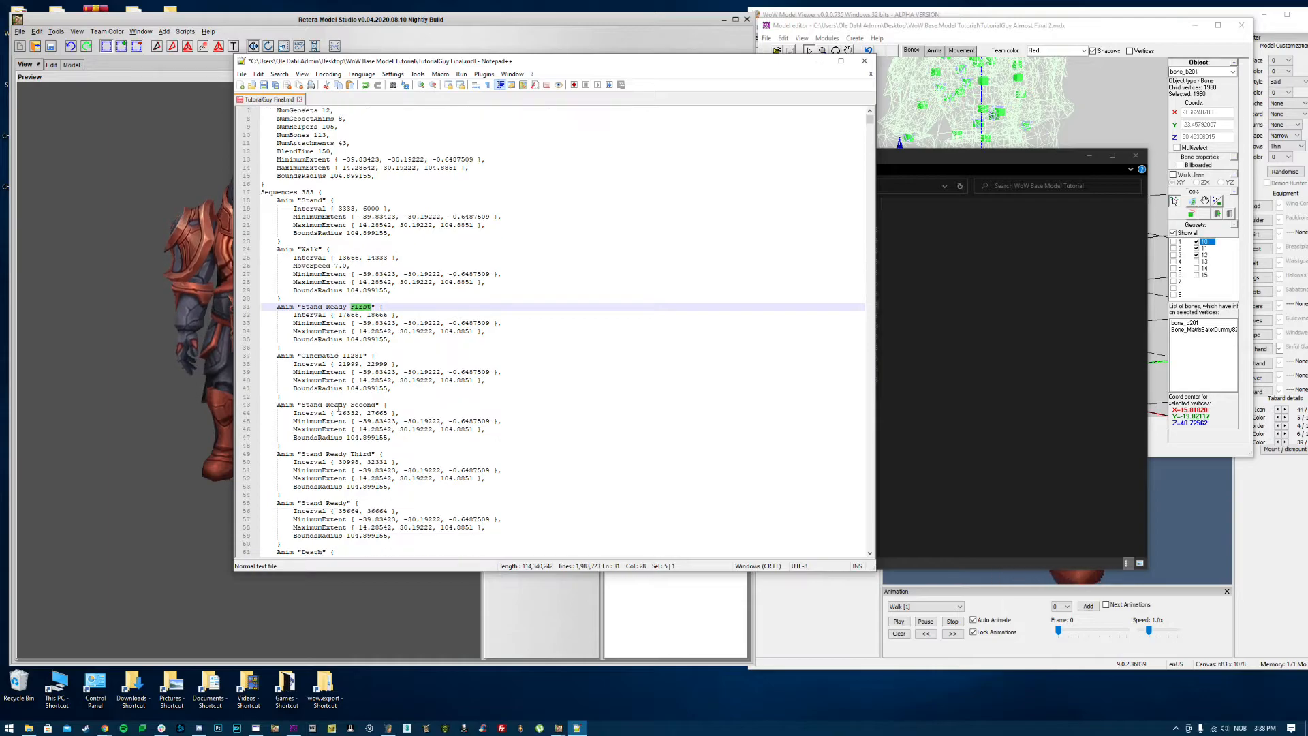
pyautogui.click(368, 430)
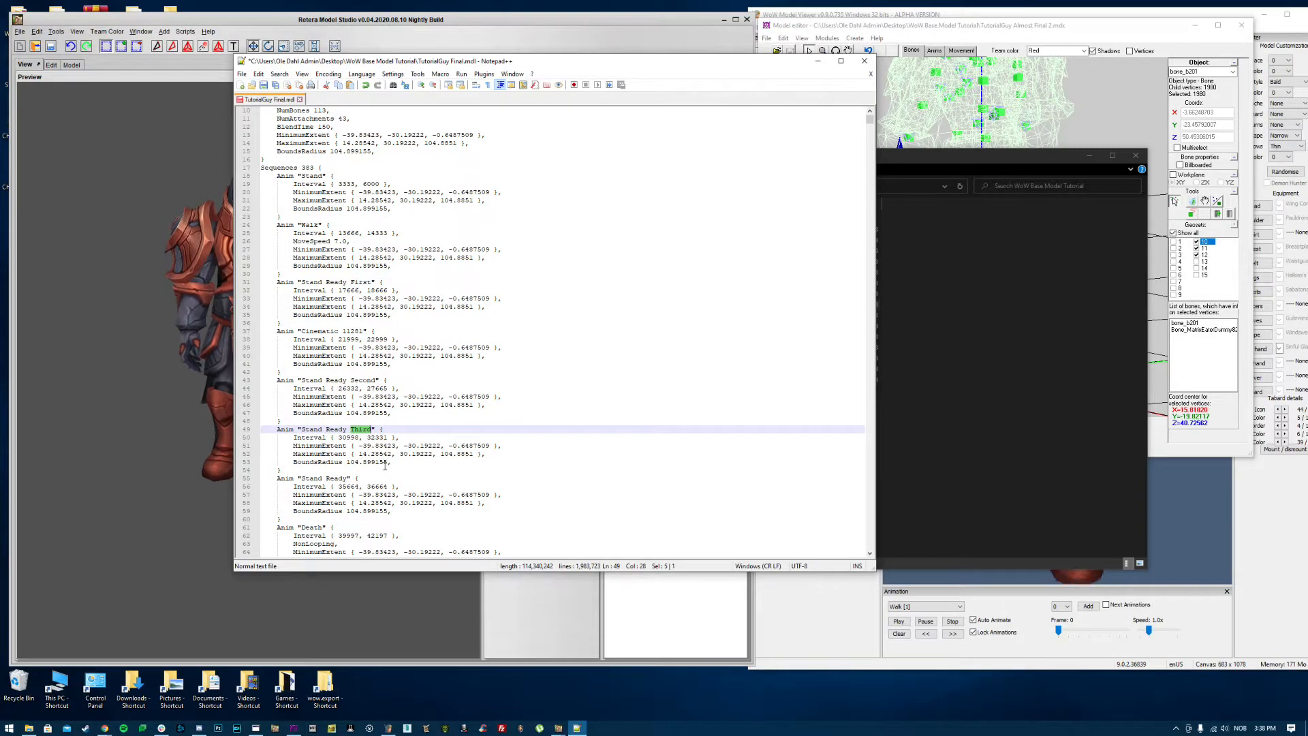
pyautogui.scroll(-2, 385, 466)
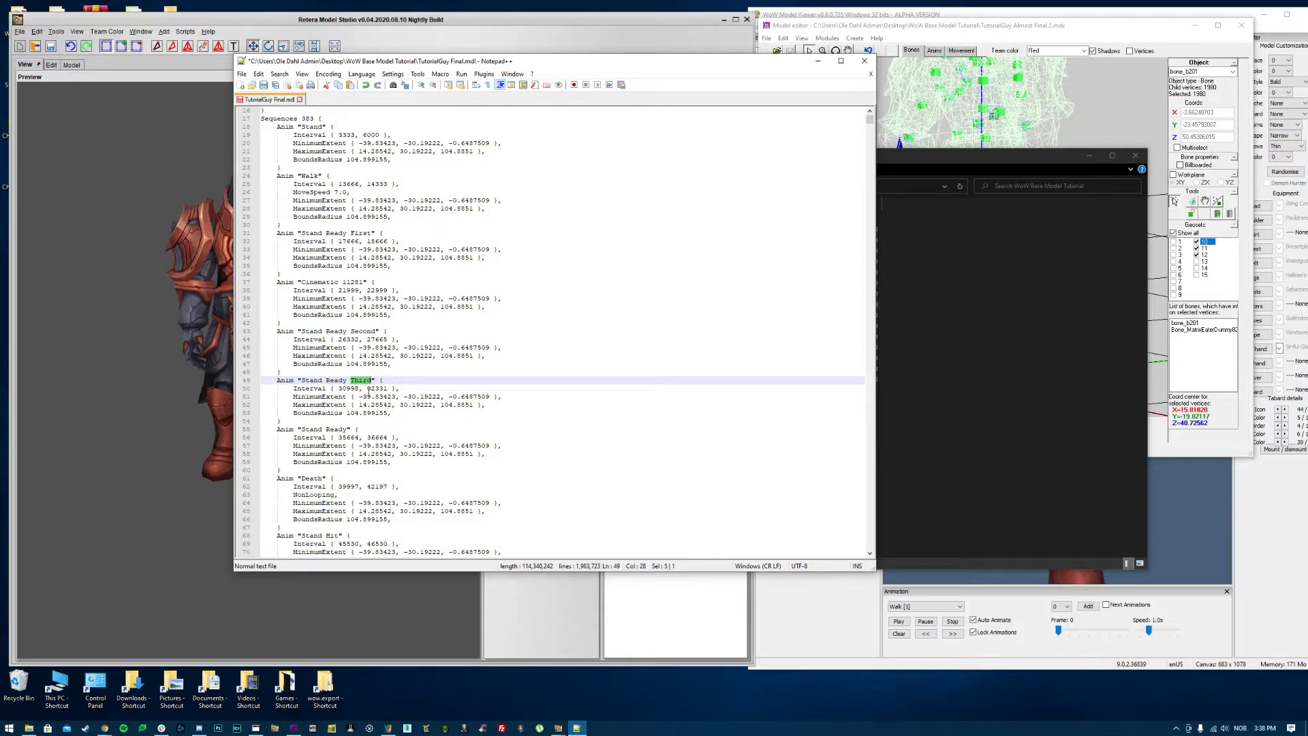
pyautogui.scroll(-2, 355, 429)
pyautogui.doubleClick(317, 379)
pyautogui.doubleClick(345, 380)
pyautogui.click(351, 382)
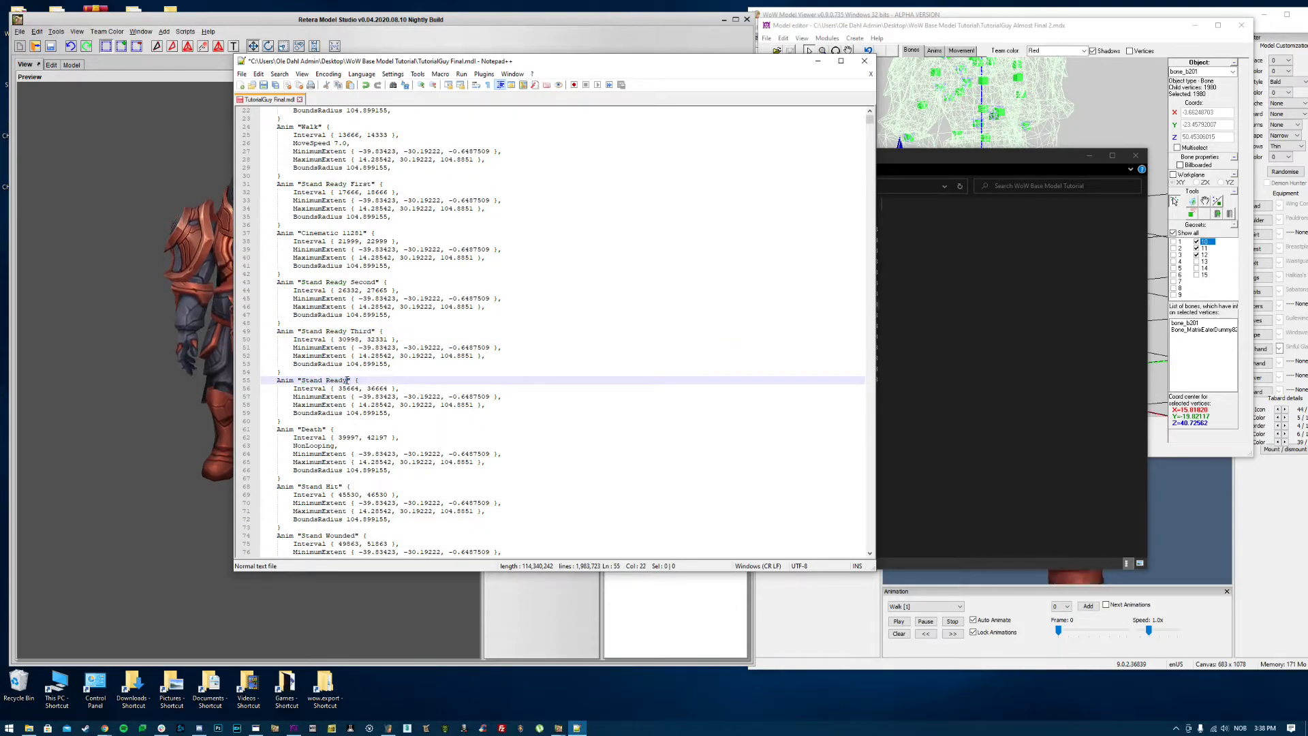
pyautogui.moveTo(328, 380); pyautogui.dragTo(318, 384)
pyautogui.click(310, 381)
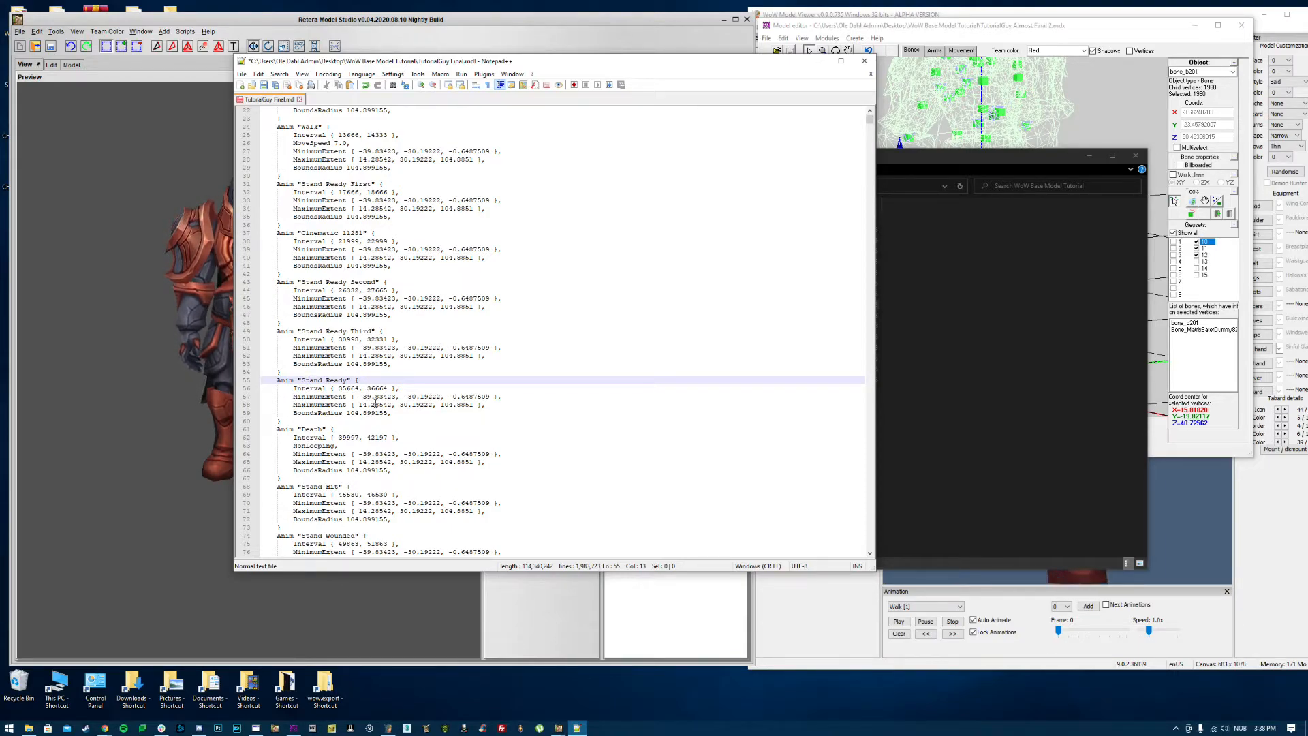
pyautogui.doubleClick(362, 281)
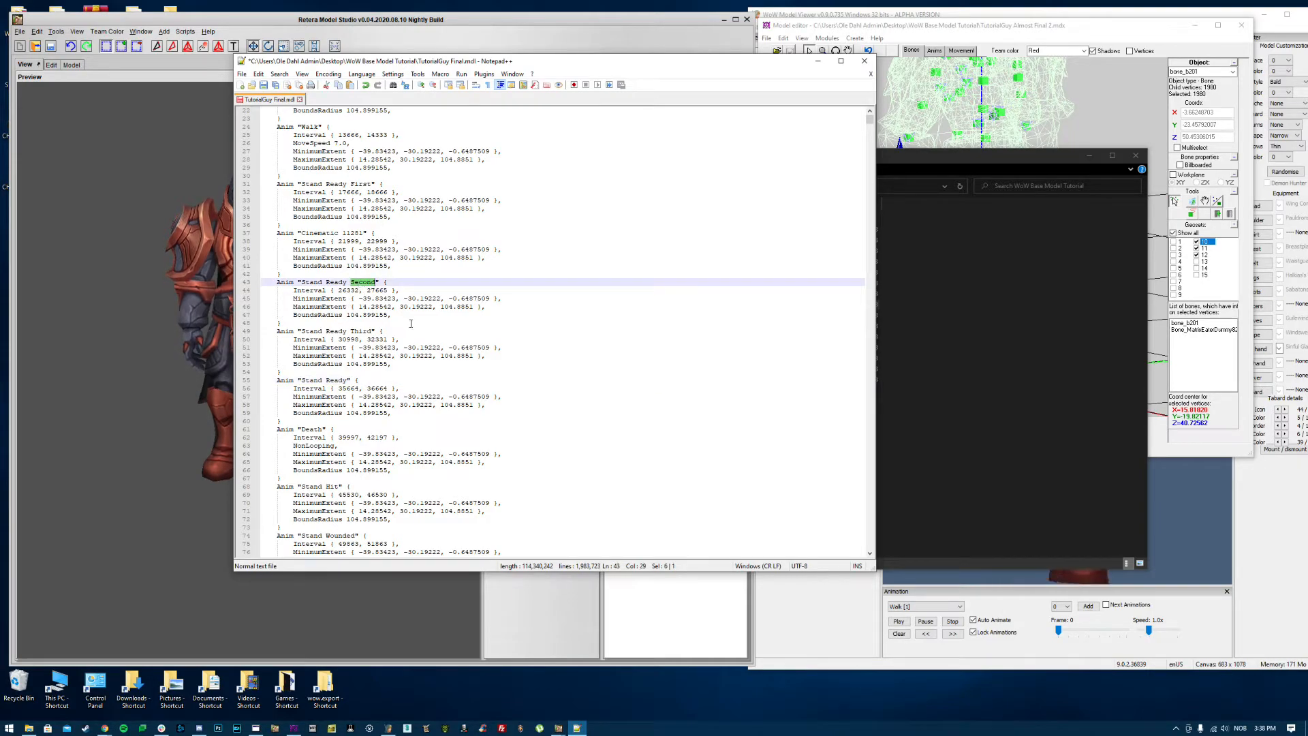
# Step: Delete the "Stand Ready First" and "Cinematic 11281" sequences and rename "Stand Ready Second" to "Stand Ready"
pyautogui.scroll(2, 379, 351)
pyautogui.scroll(5, 302, 247)
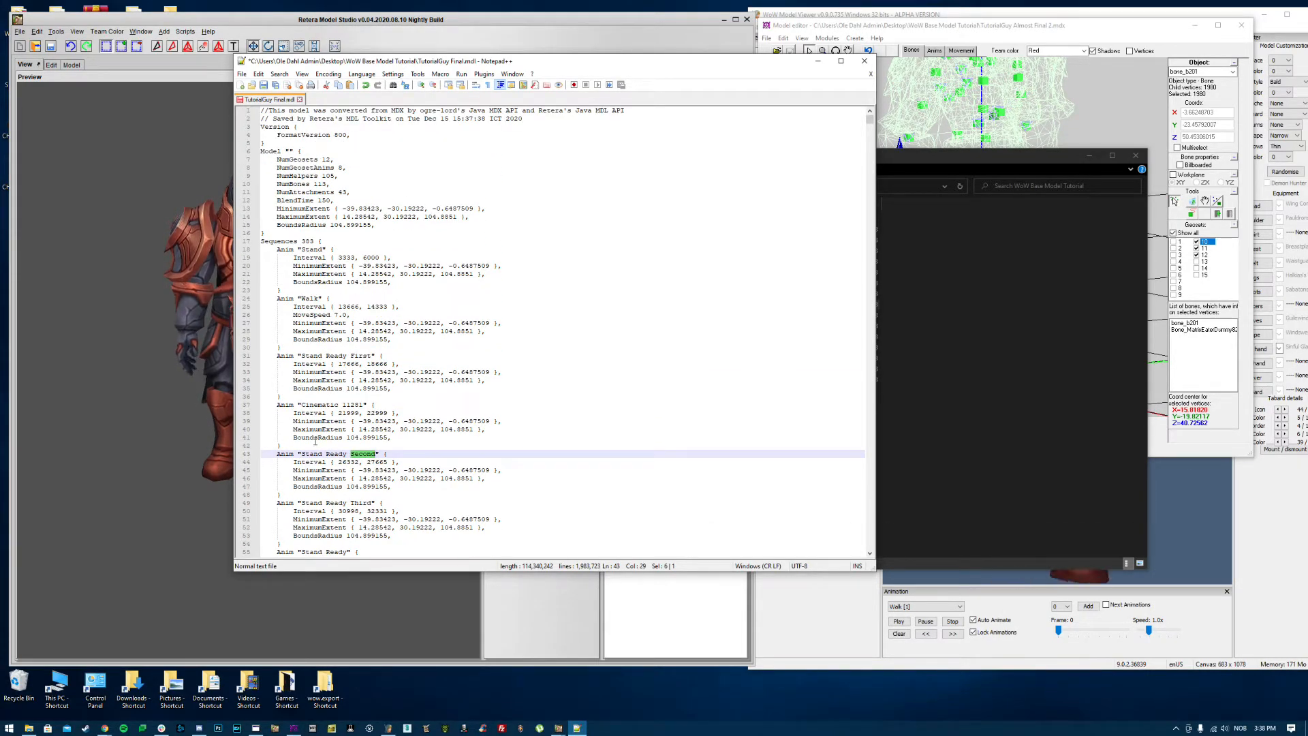
pyautogui.moveTo(289, 444); pyautogui.dragTo(225, 355)
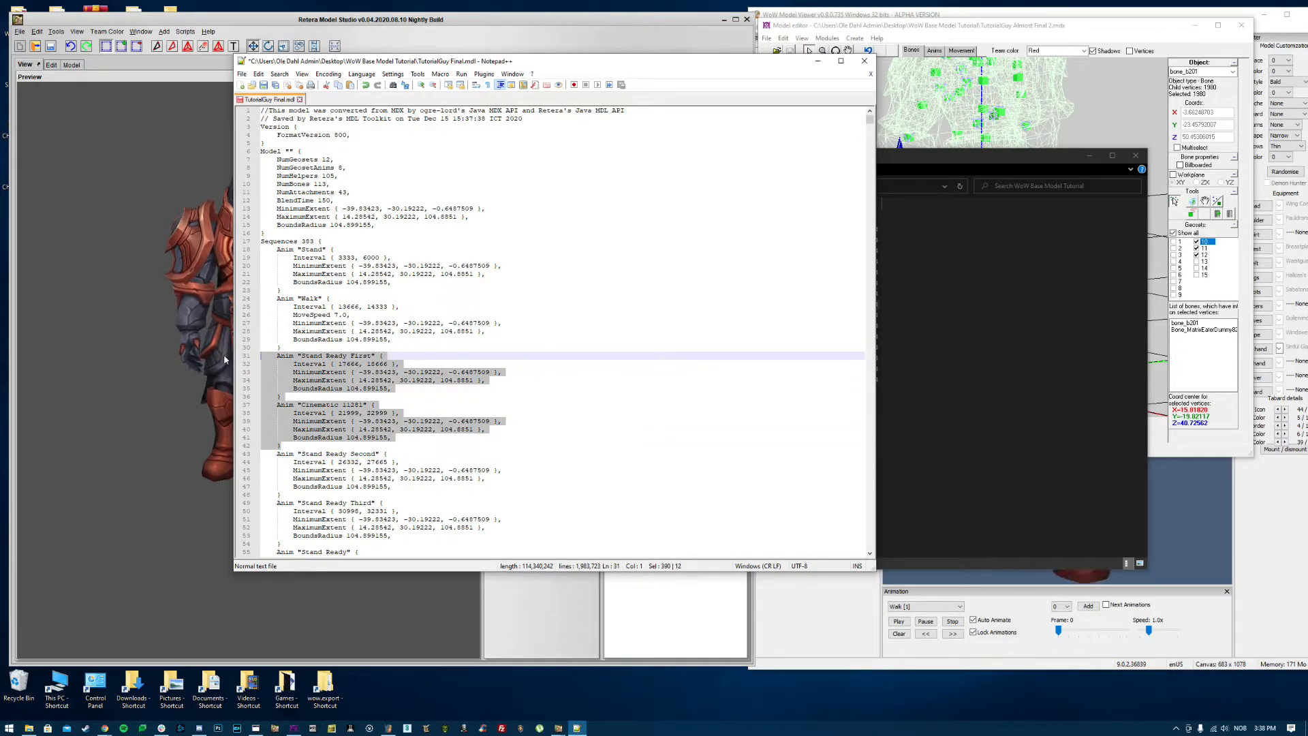
pyautogui.press('BackSpace')
pyautogui.press('BackSpace')
pyautogui.doubleClick(368, 356)
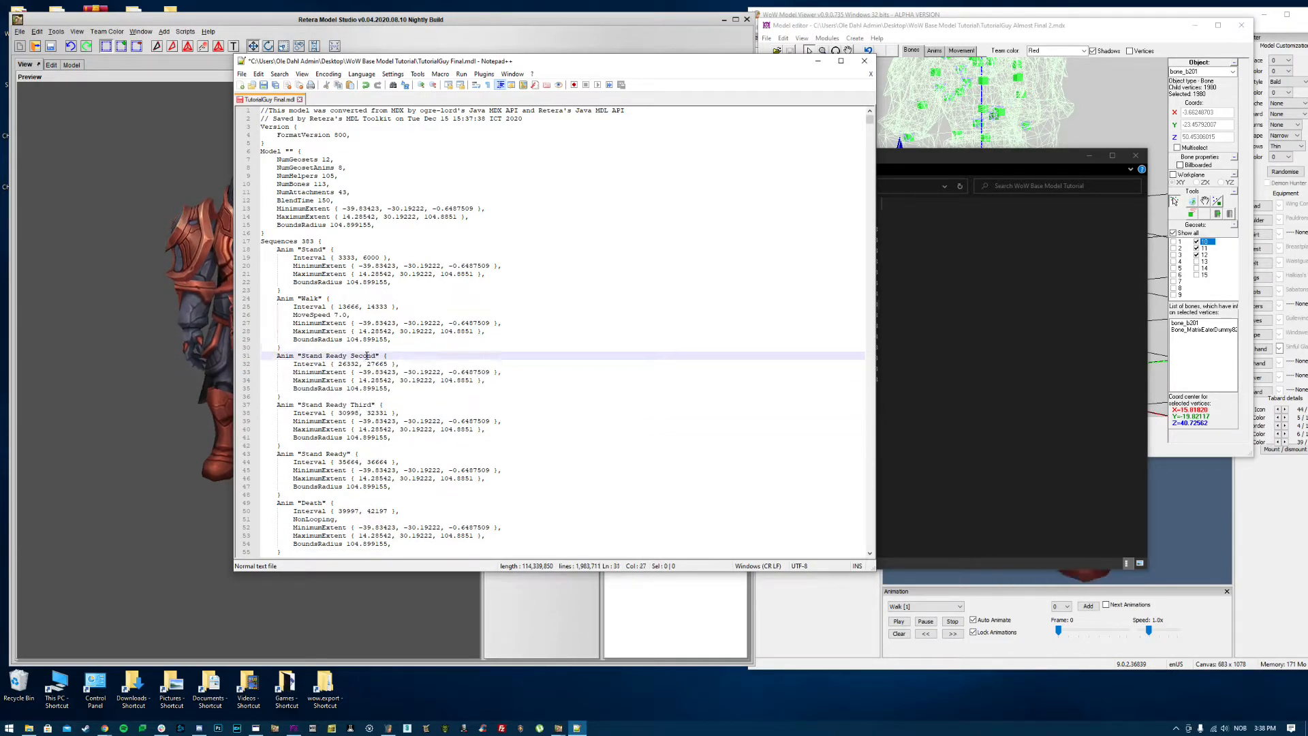
pyautogui.press('BackSpace')
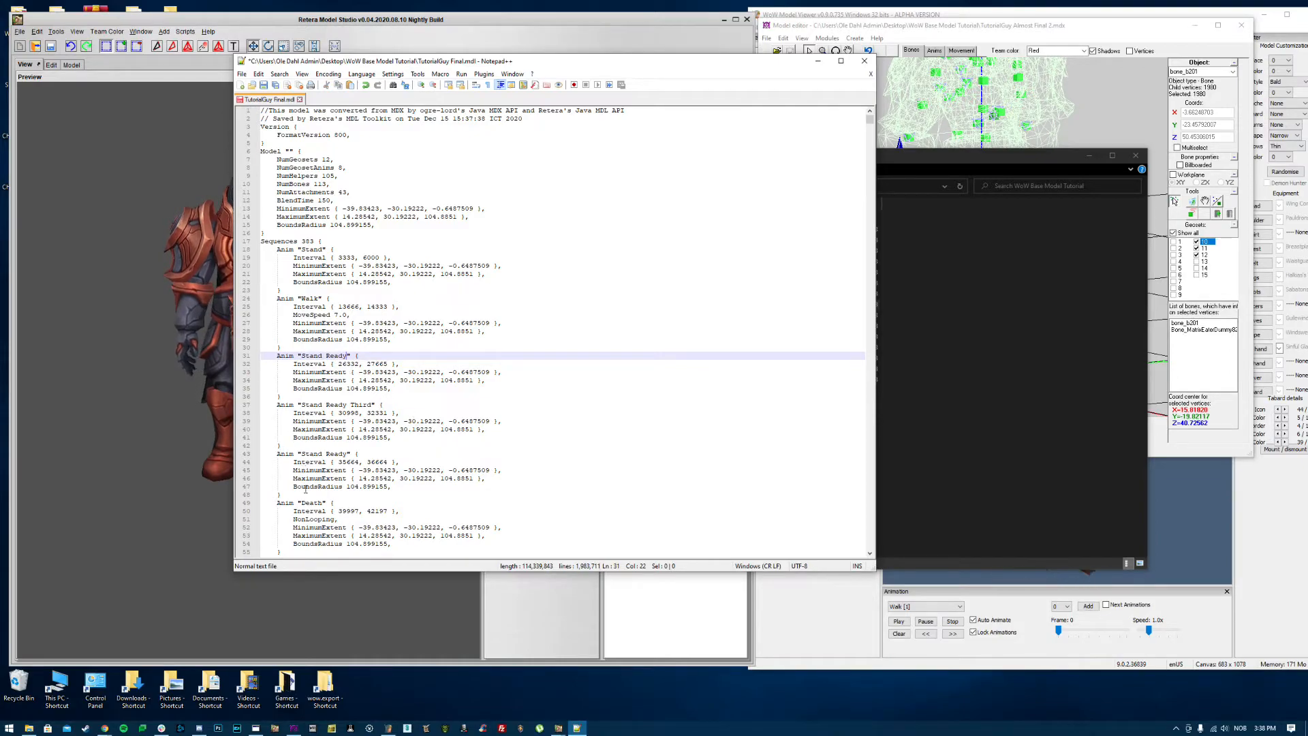
# Step: Delete the "Stand Ready Third" sequence and the original "Stand Ready" sequence located just before "Death"
pyautogui.moveTo(285, 496); pyautogui.dragTo(260, 404)
pyautogui.press('BackSpace')
pyautogui.press('BackSpace')
pyautogui.click(350, 381)
# Step: Delete the "Stand Hit" sequence between "Death" and "Stand Wounded"
pyautogui.scroll(-5, 348, 319)
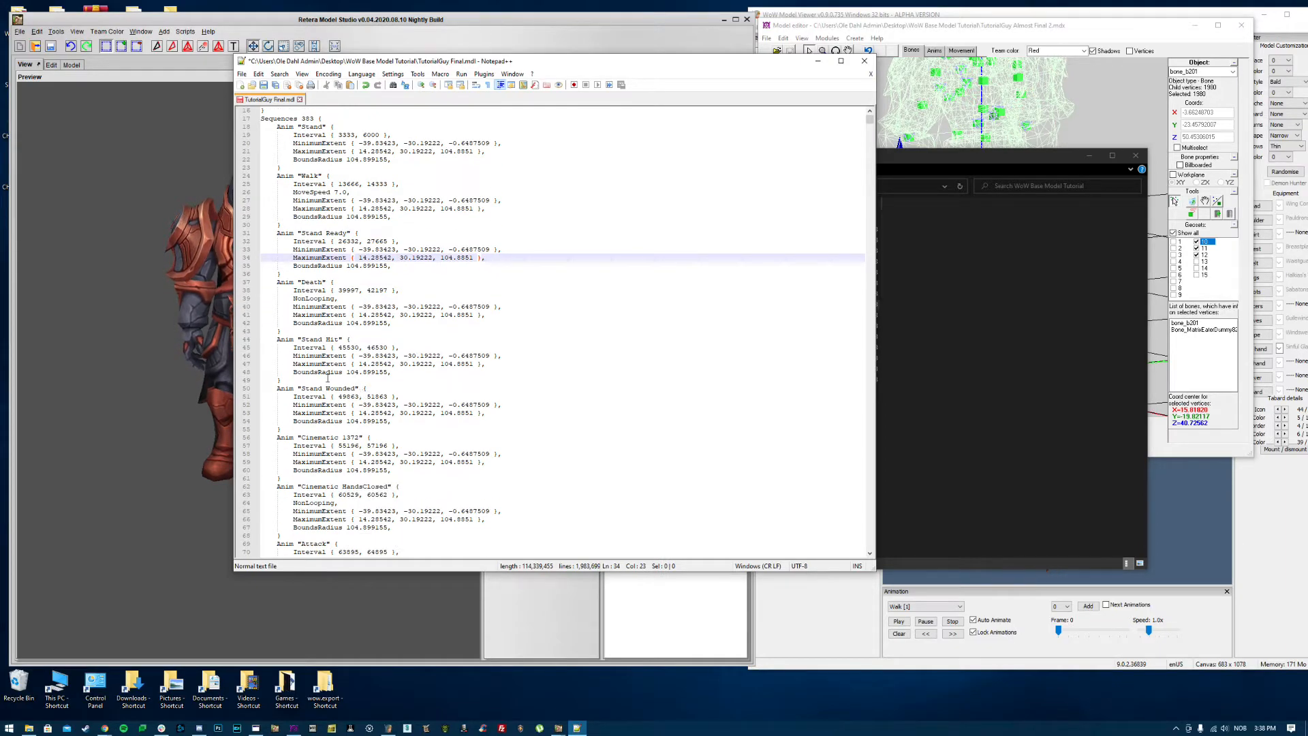
pyautogui.moveTo(280, 382); pyautogui.dragTo(261, 340)
pyautogui.press('BackSpace')
pyautogui.press('BackSpace')
# Step: Read through the sequences from "Stand Wounded" onward to judge which animations the model needs
pyautogui.doubleClick(312, 340)
pyautogui.doubleClick(319, 389)
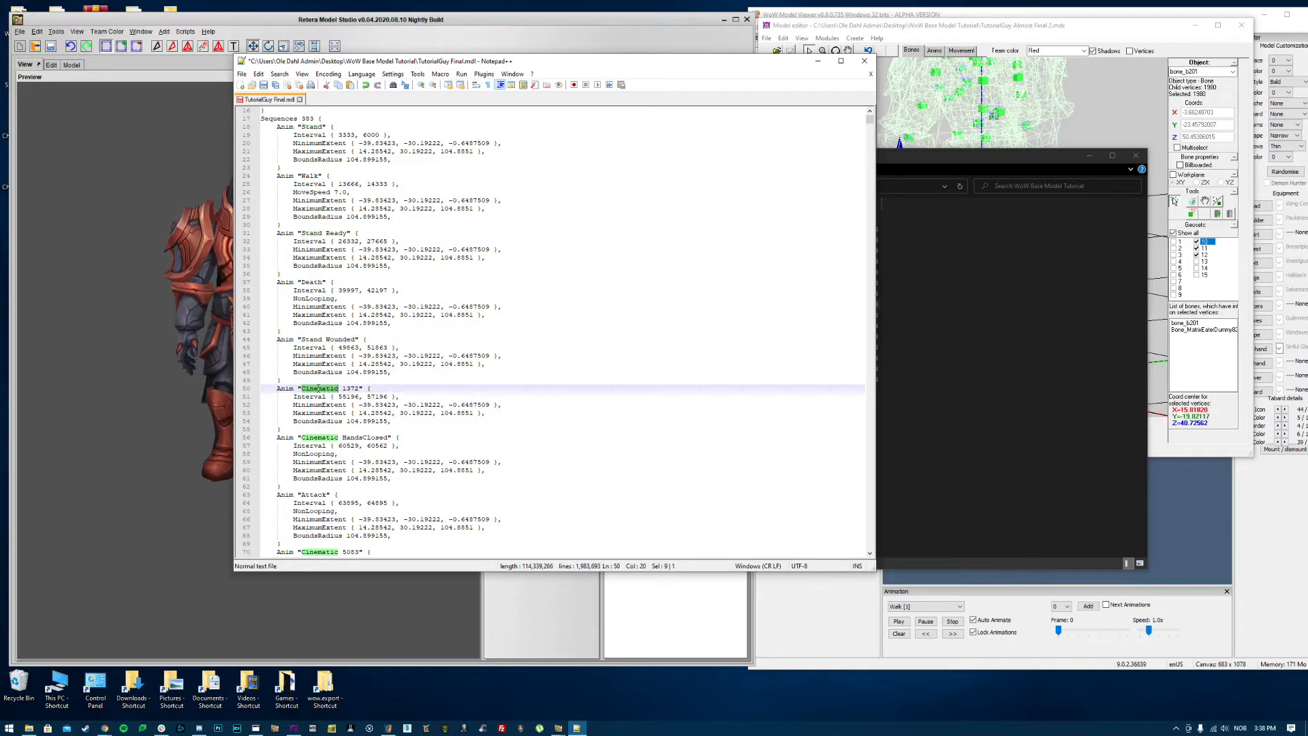
pyautogui.scroll(-3, 349, 411)
pyautogui.scroll(-6, 321, 417)
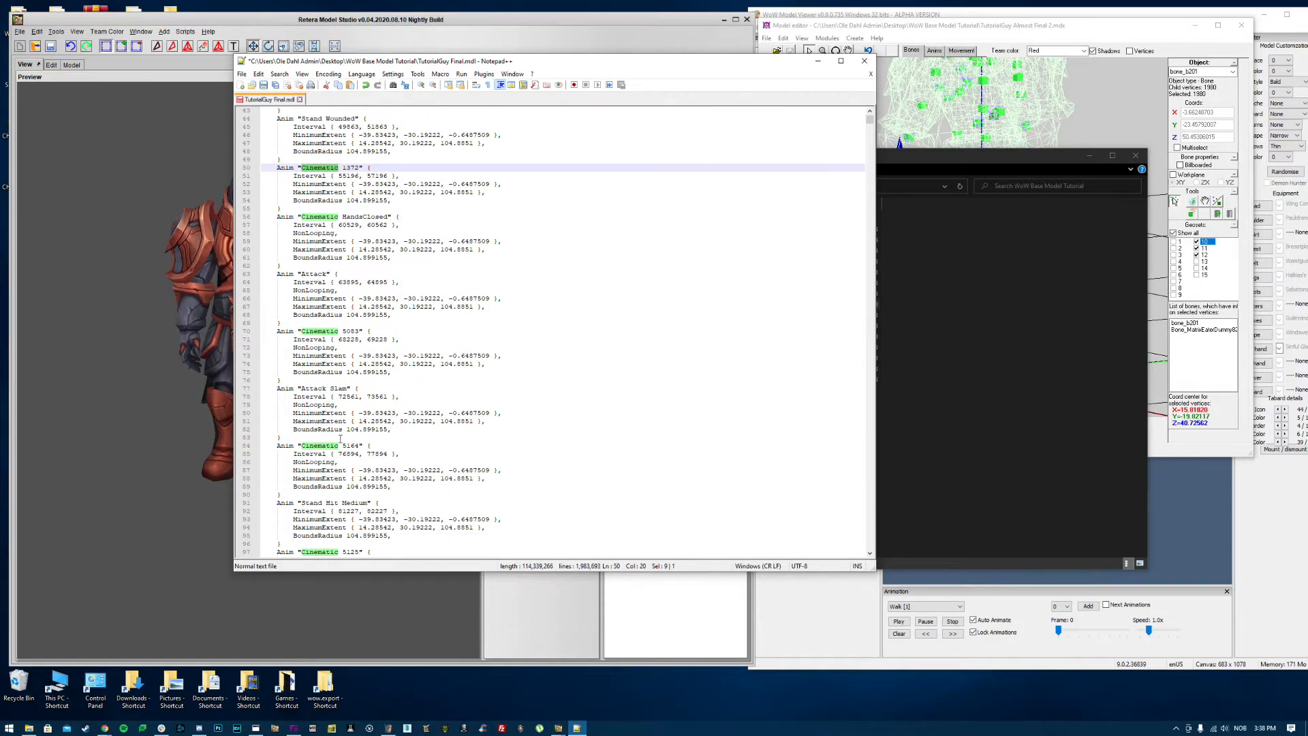
pyautogui.scroll(-6, 336, 372)
pyautogui.scroll(-5, 345, 355)
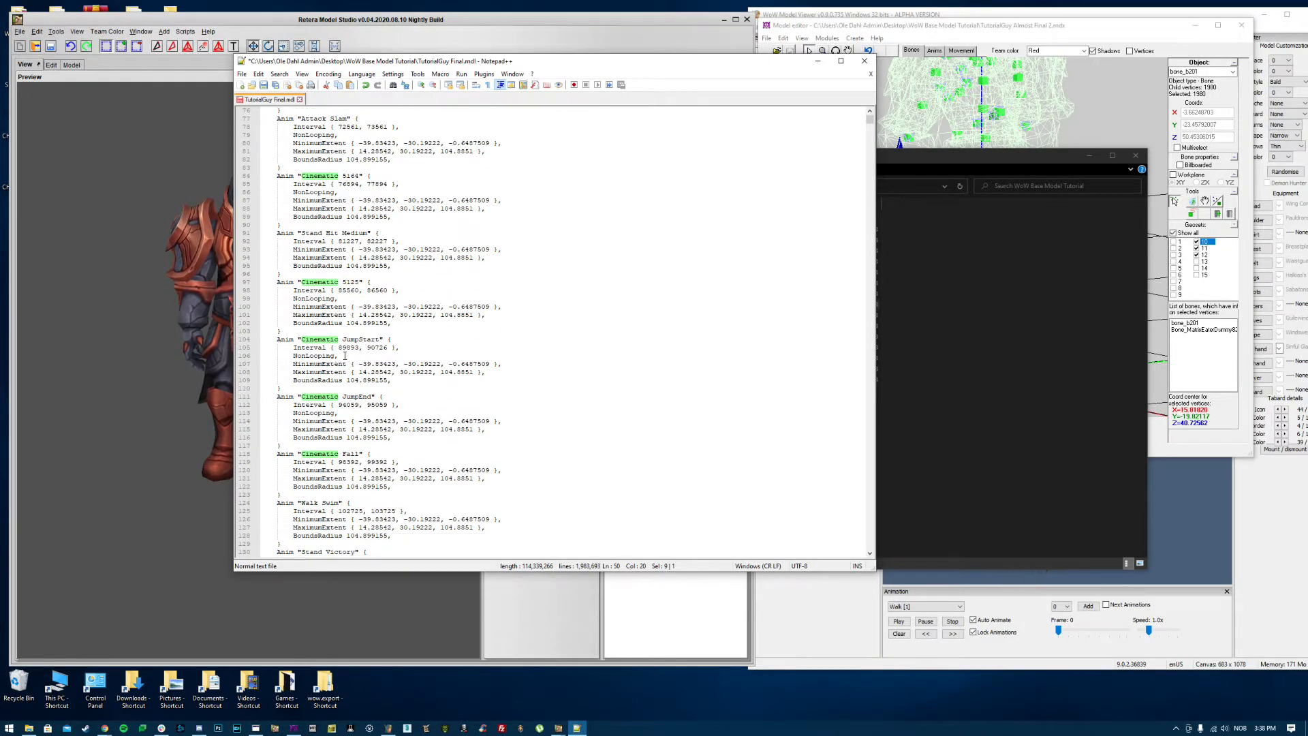
pyautogui.scroll(-7, 374, 390)
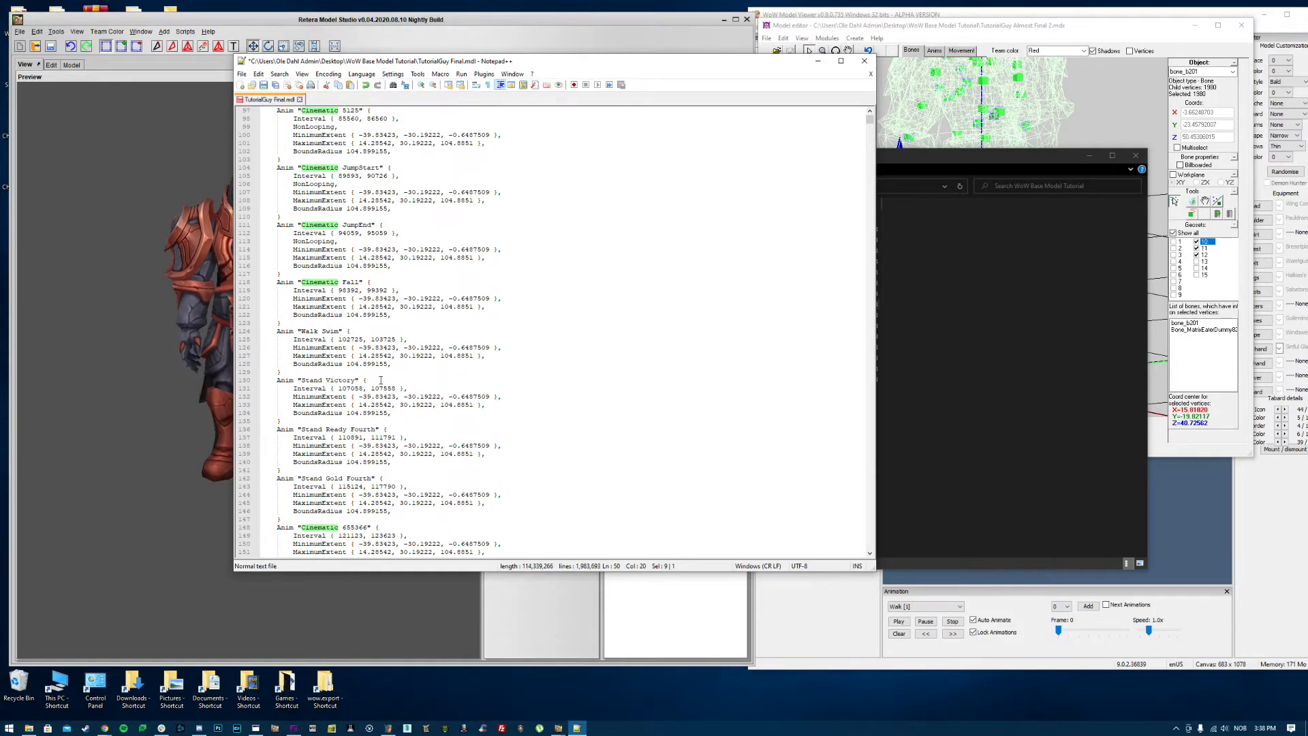
pyautogui.scroll(-9, 381, 385)
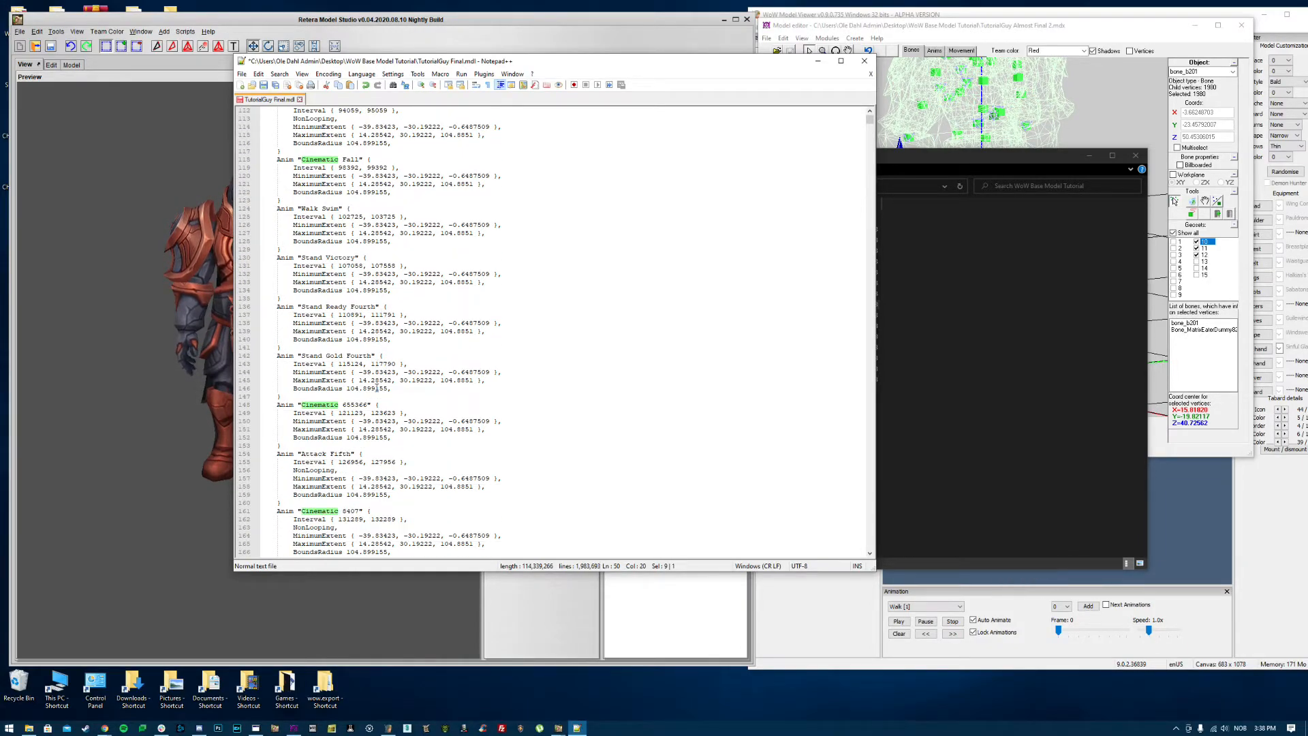
pyautogui.scroll(-5, 372, 396)
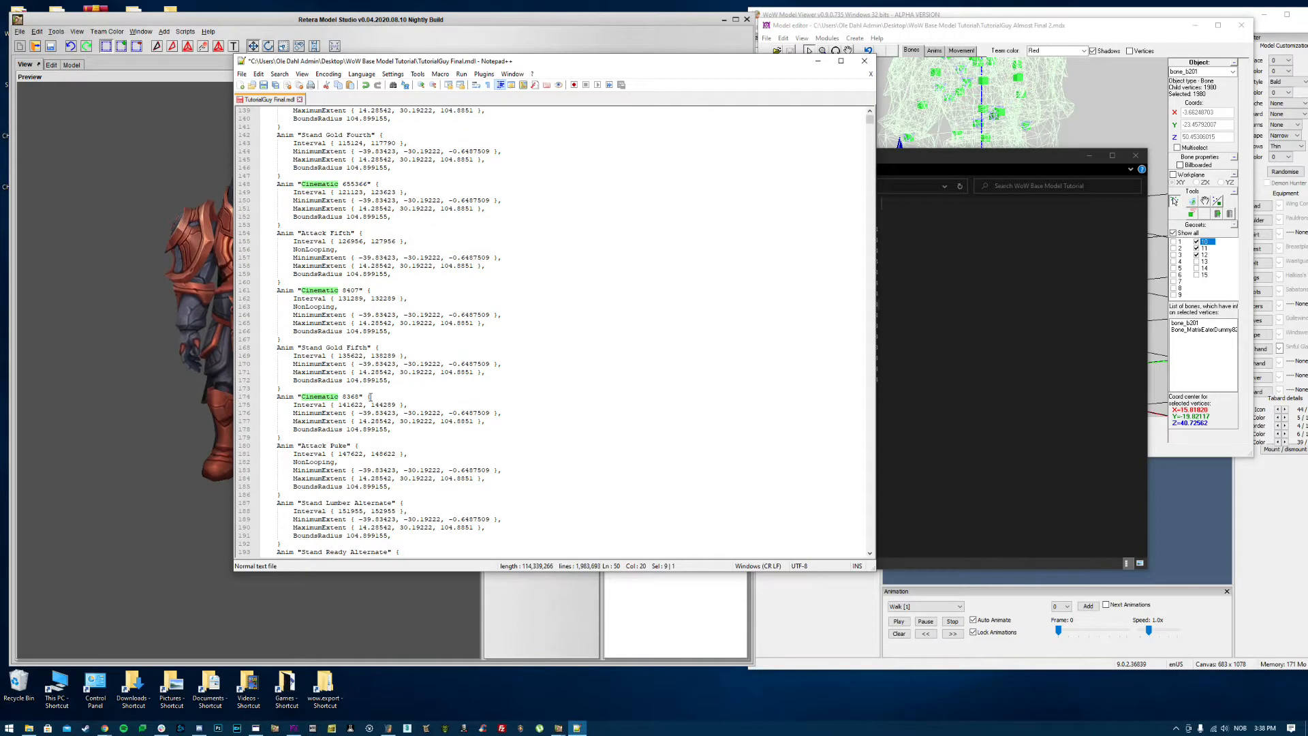
pyautogui.scroll(-10, 344, 402)
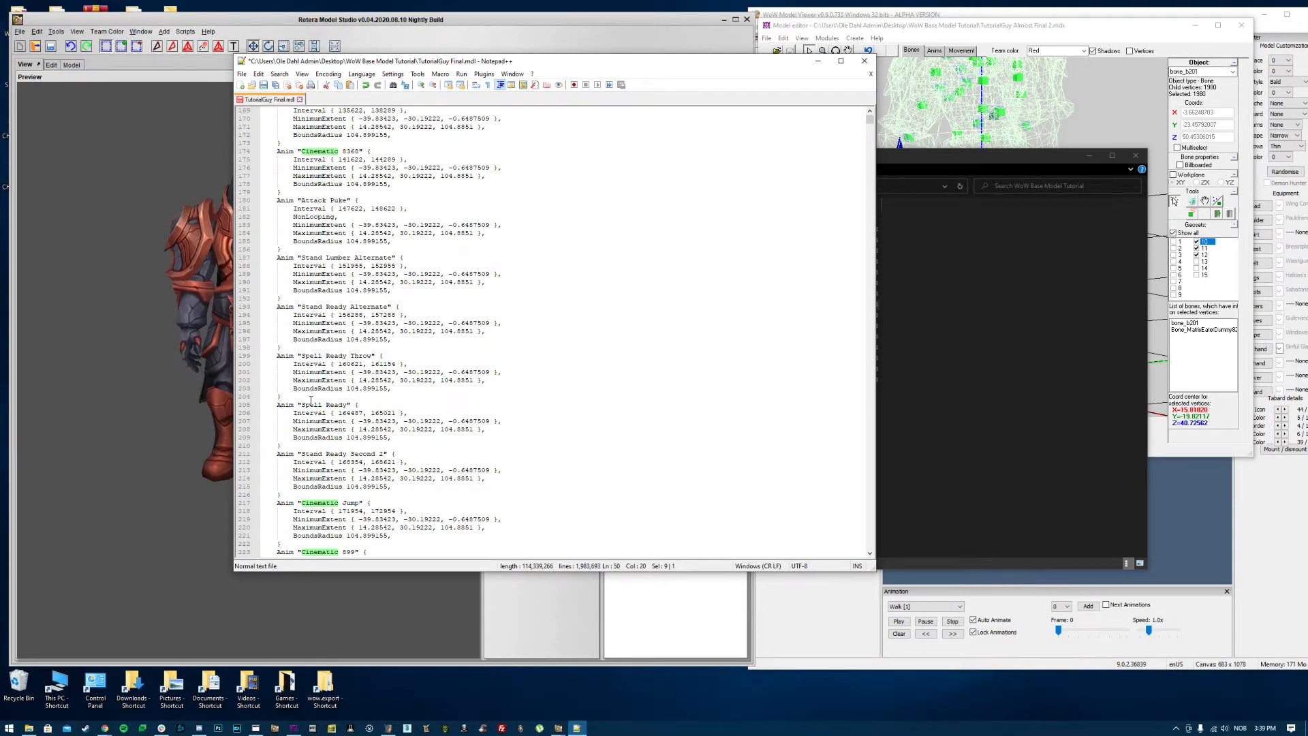
pyautogui.scroll(-4, 315, 413)
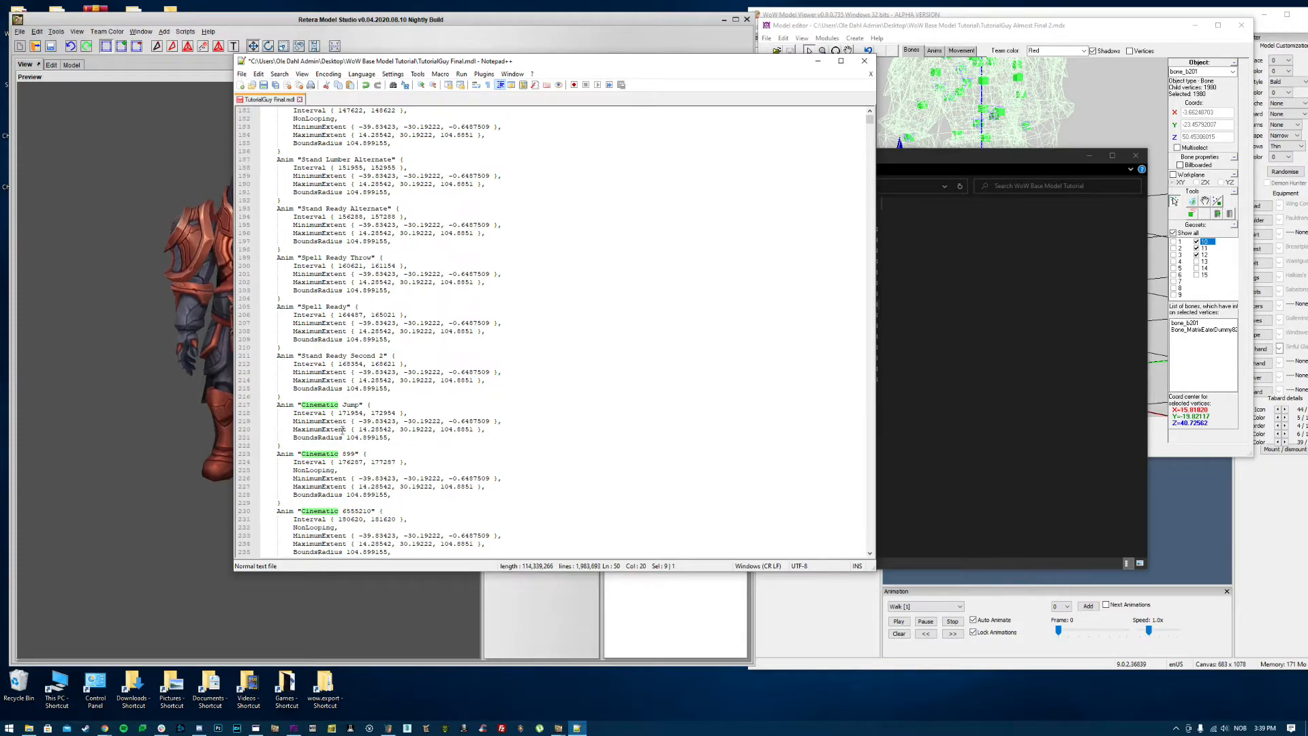
pyautogui.scroll(-11, 352, 352)
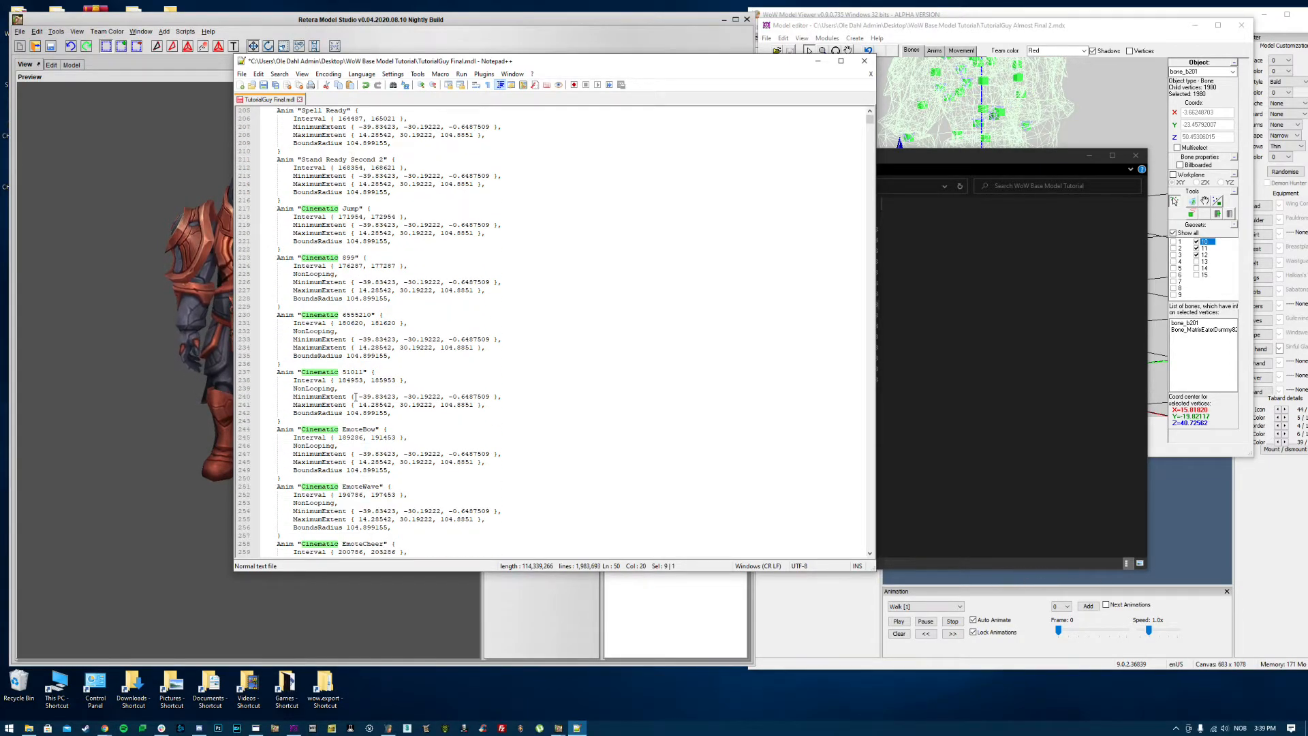
pyautogui.scroll(-18, 356, 397)
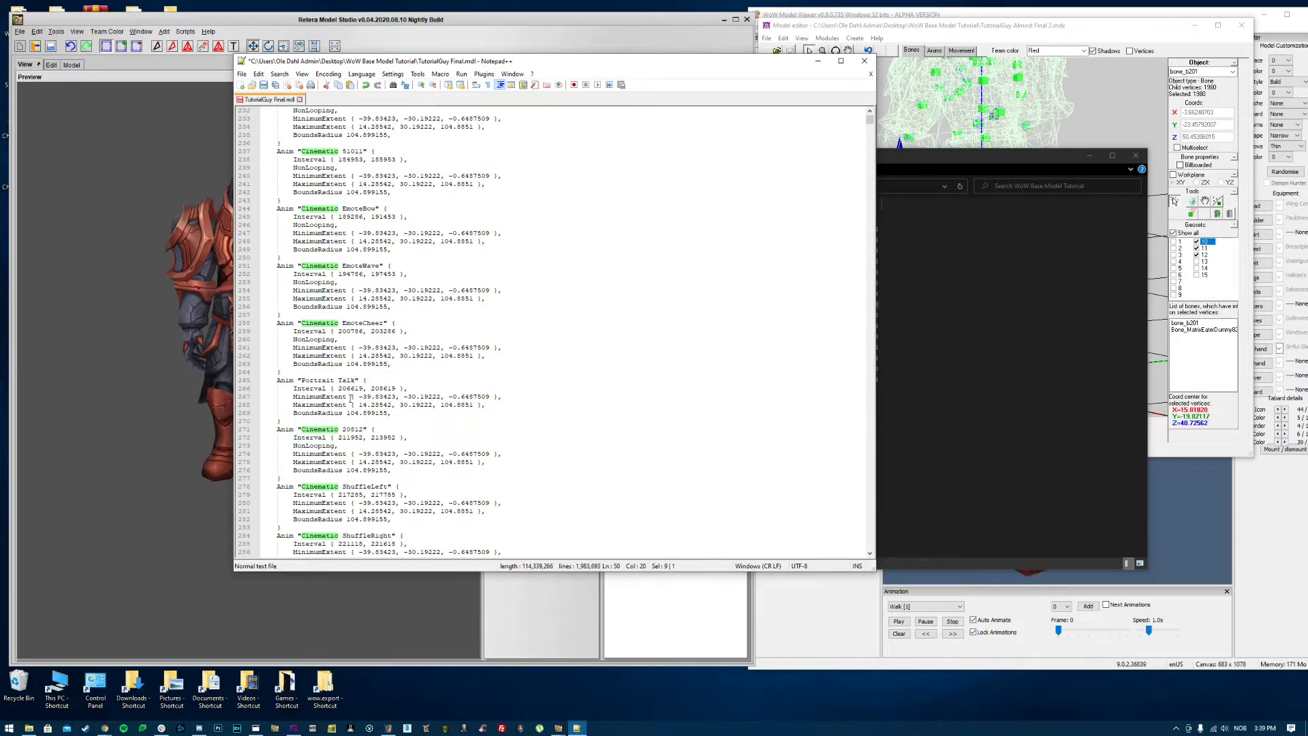
pyautogui.scroll(-20, 344, 393)
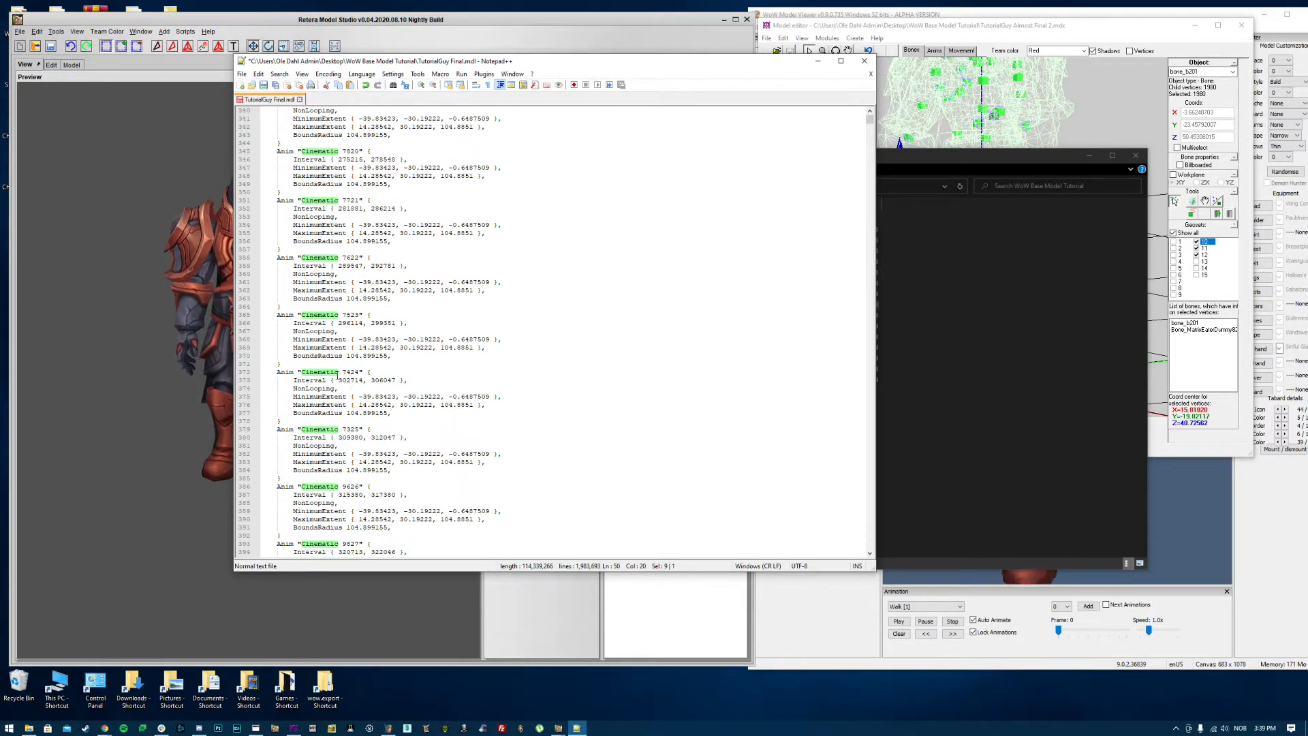
pyautogui.scroll(-9, 340, 377)
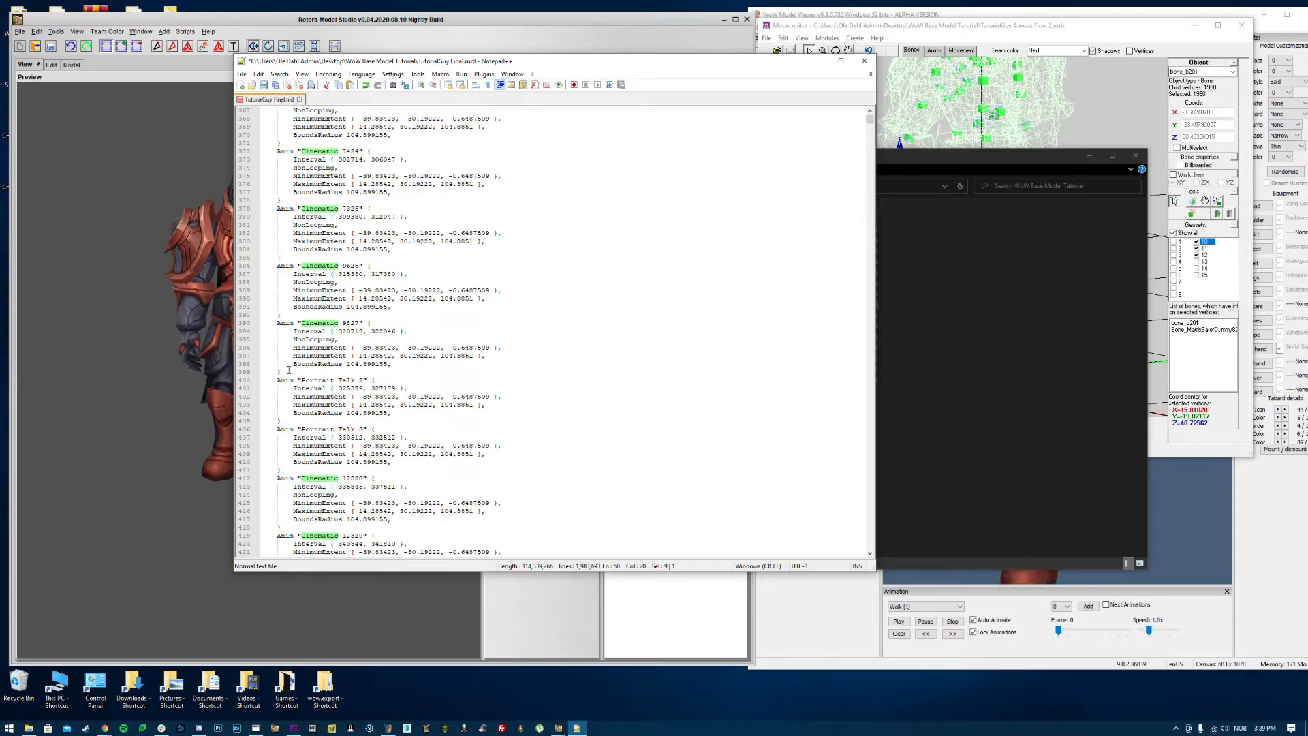
# Step: Delete the whole block of sequences from "Stand Wounded" through "Cinematic 9827", ending just before "Portrait Talk 2"
pyautogui.moveTo(287, 372); pyautogui.dragTo(280, 406)
pyautogui.scroll(-2, 344, 493)
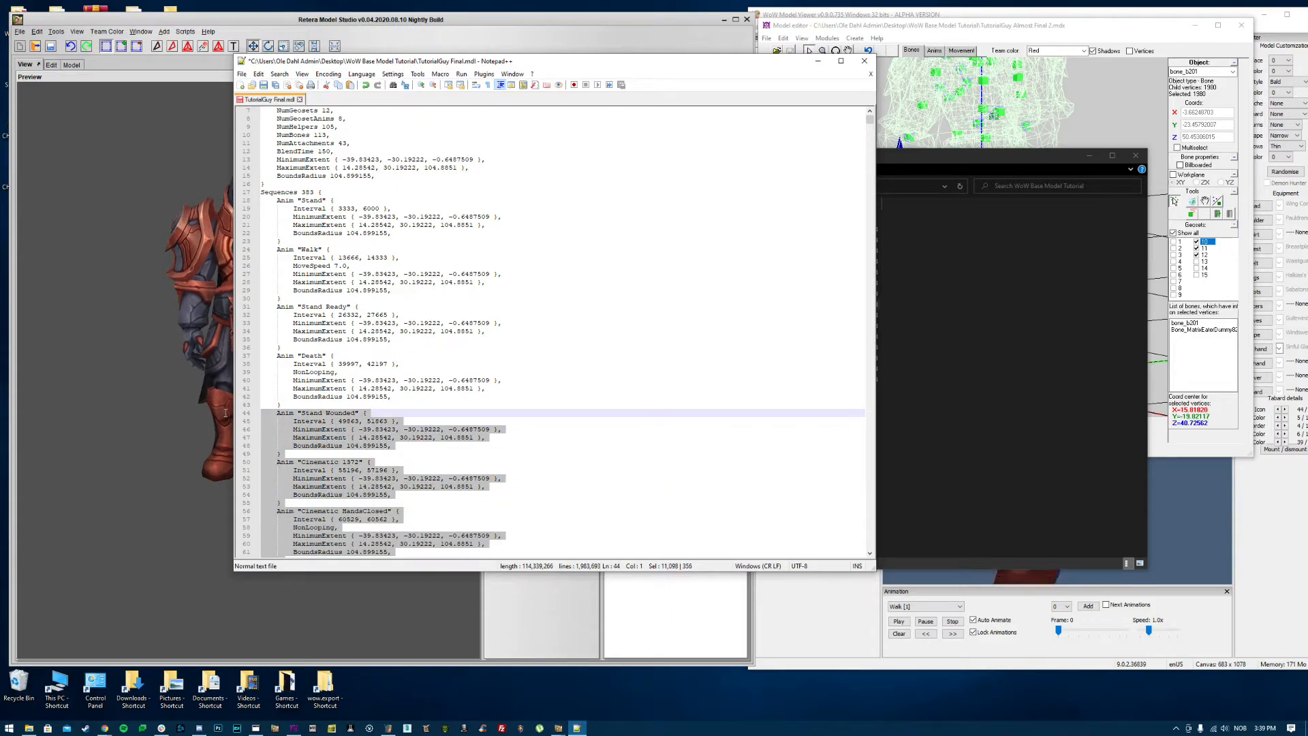
pyautogui.press('Delete')
pyautogui.scroll(-3, 468, 440)
# Step: Move the MDL text window aside so that it sits next to the model preview and its animation selector
pyautogui.click(52, 141)
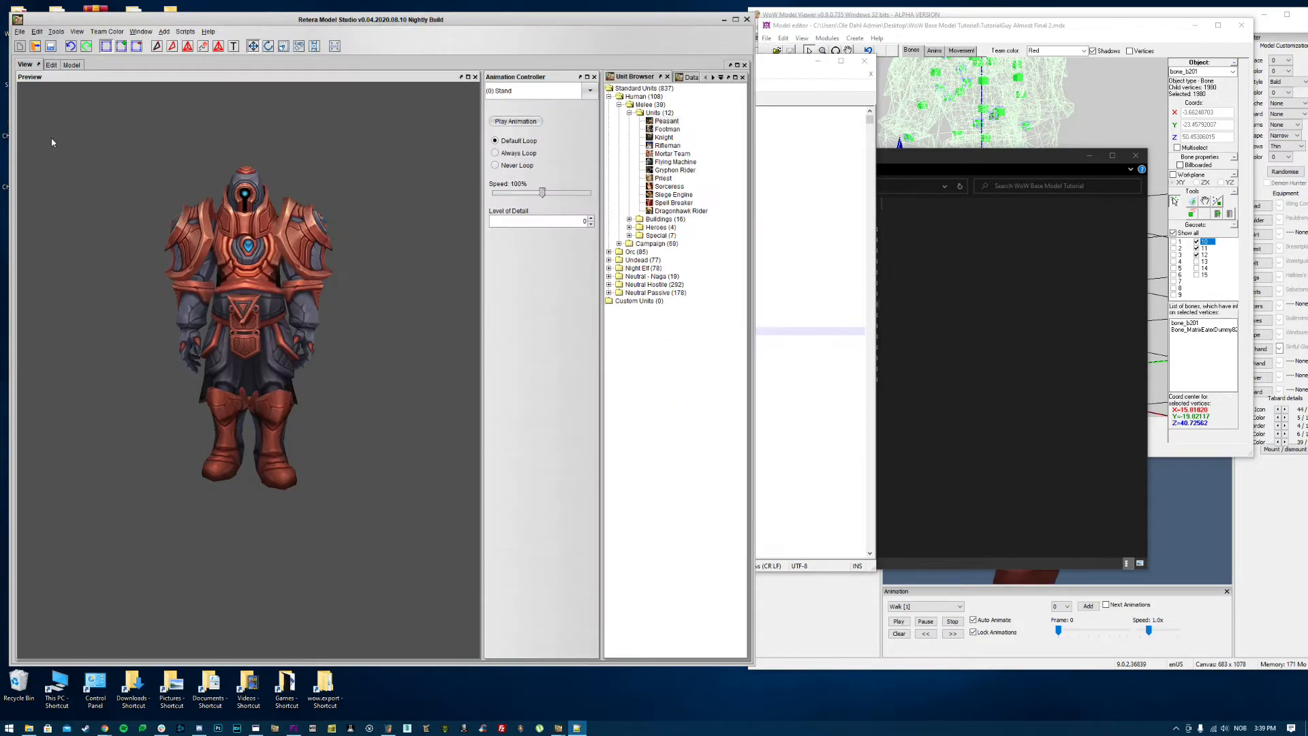
pyautogui.click(773, 233)
pyautogui.moveTo(644, 60); pyautogui.dragTo(978, 69)
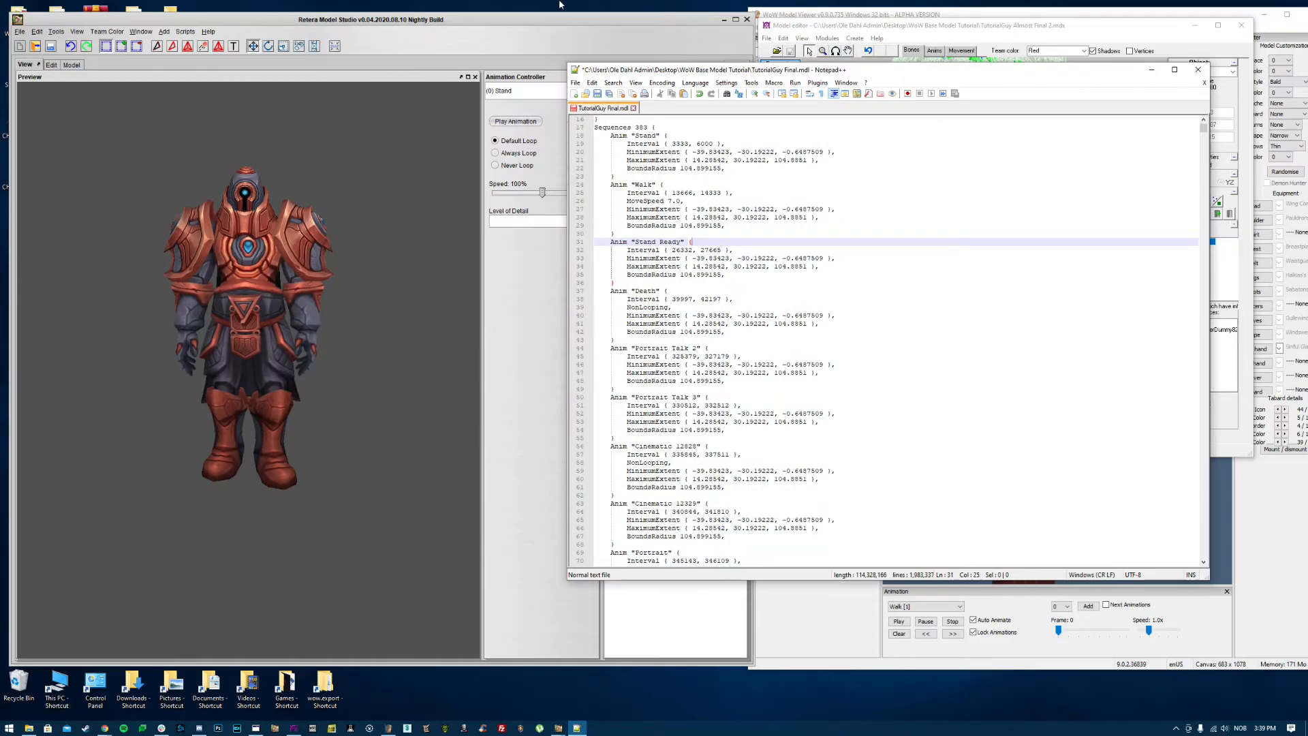
# Step: Preview the "Walk", "Cinematic 7721", "Portrait" and "Spell" animations on the model to judge which ones to keep
pyautogui.click(507, 92)
pyautogui.scroll(-1, 507, 92)
pyautogui.scroll(-15, 542, 129)
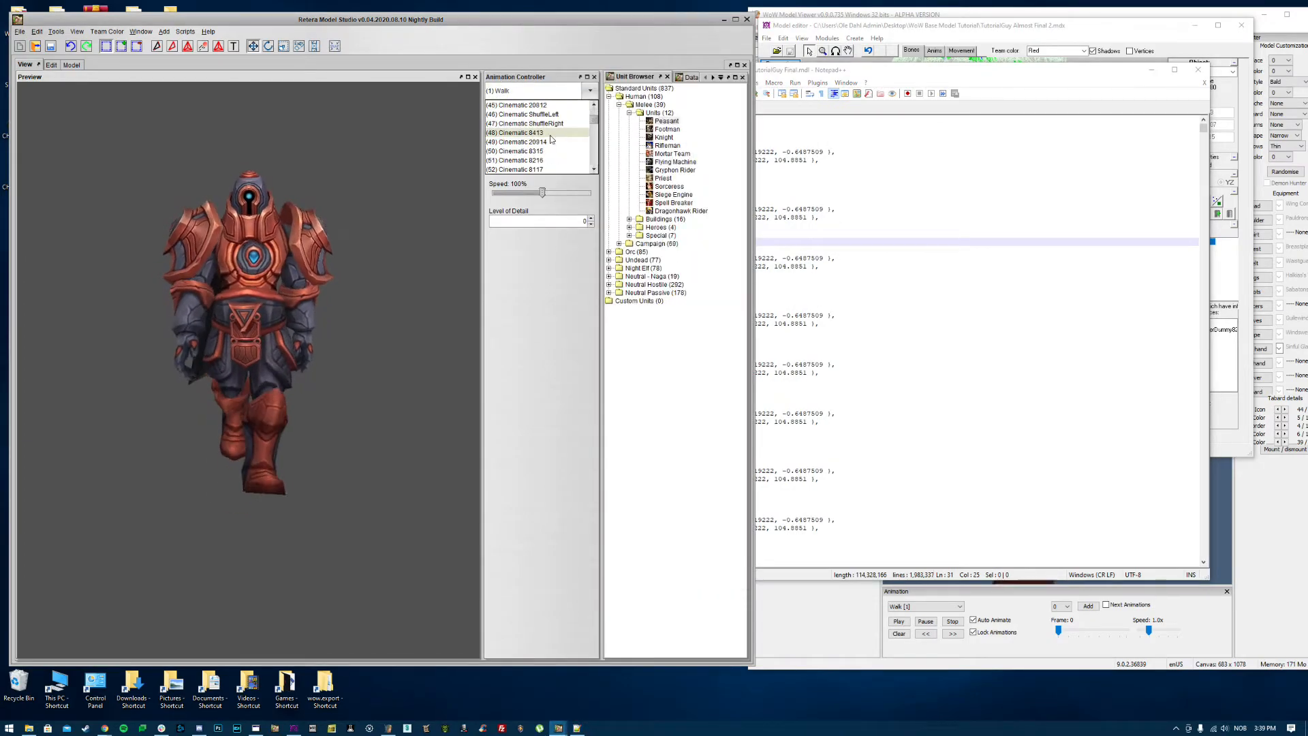
pyautogui.scroll(-3, 551, 137)
pyautogui.click(550, 133)
pyautogui.click(539, 92)
pyautogui.scroll(-5, 529, 130)
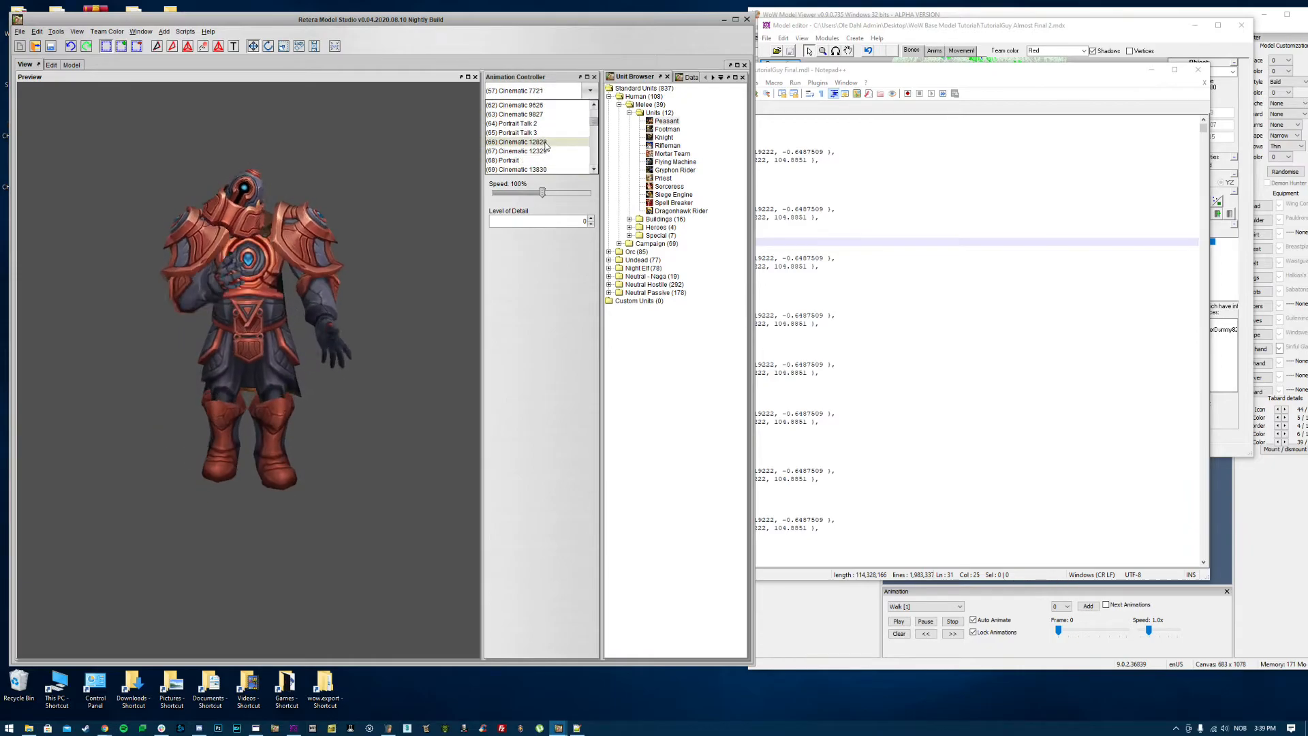
pyautogui.click(521, 106)
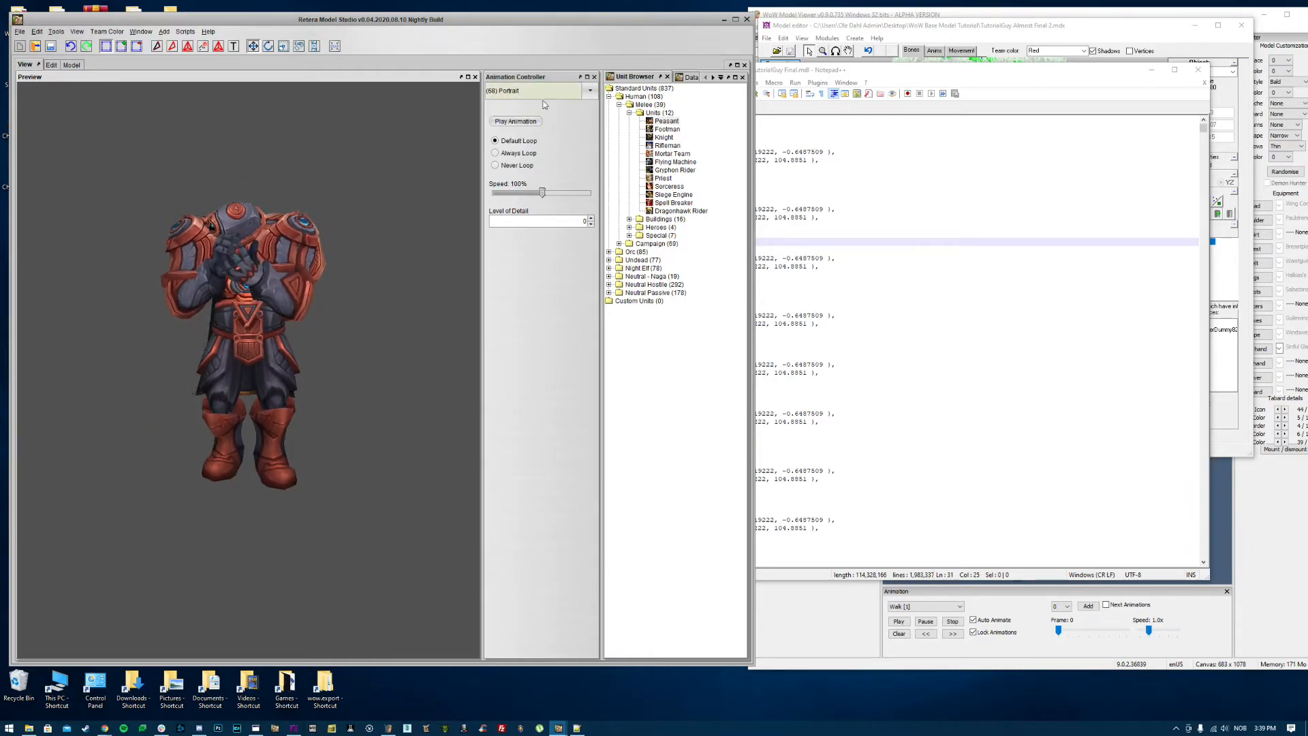
pyautogui.moveTo(315, 249); pyautogui.dragTo(252, 253)
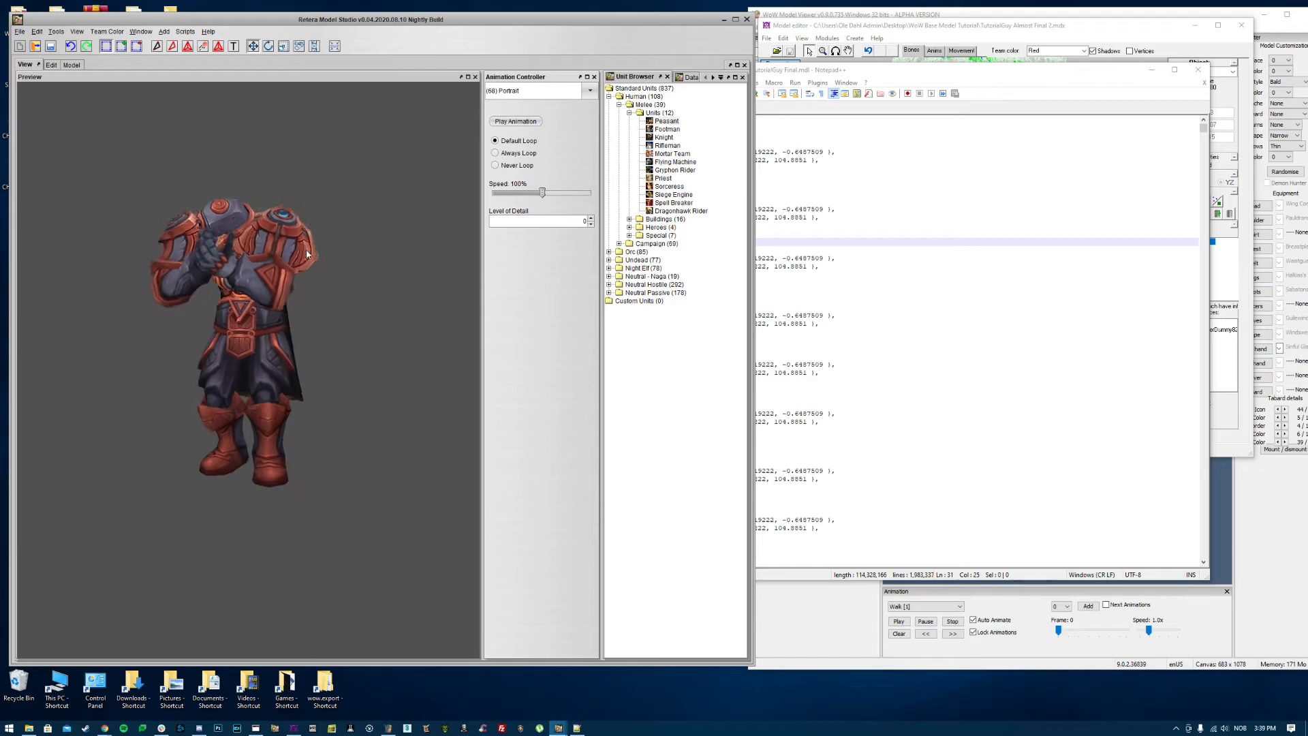
pyautogui.click(536, 88)
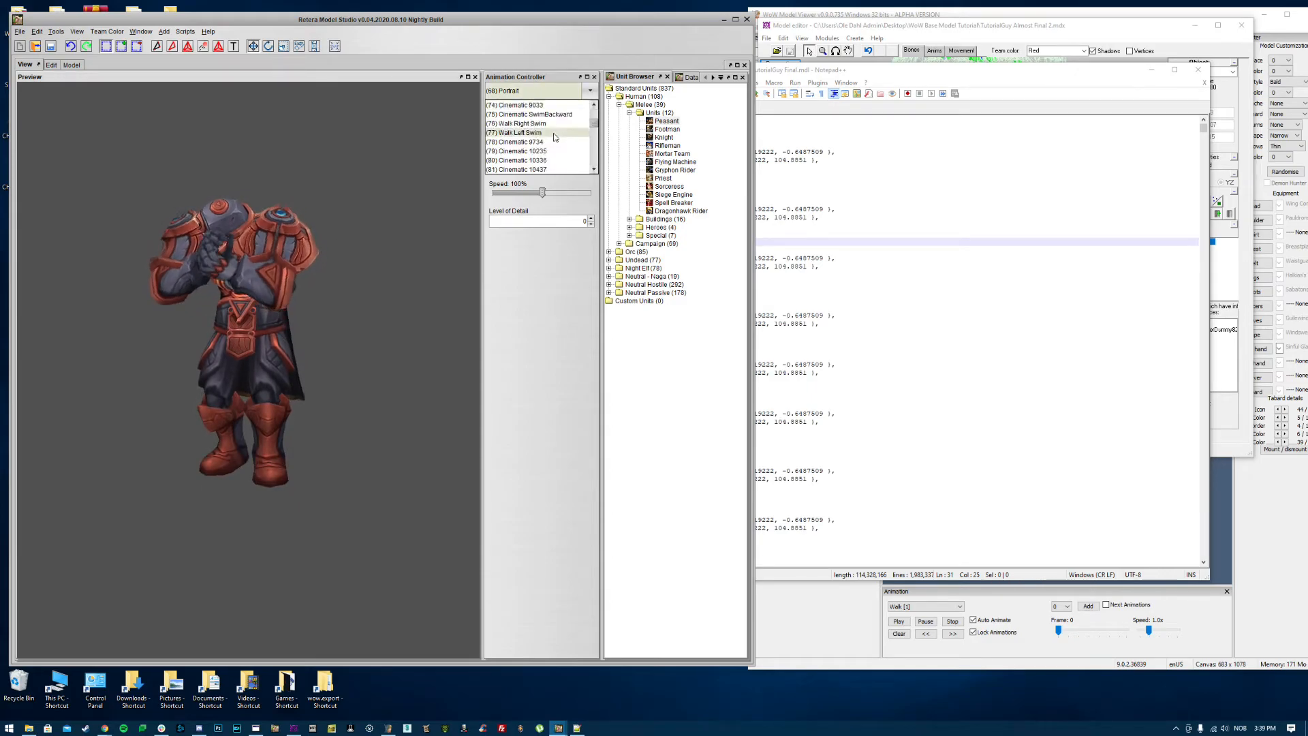
pyautogui.click(546, 155)
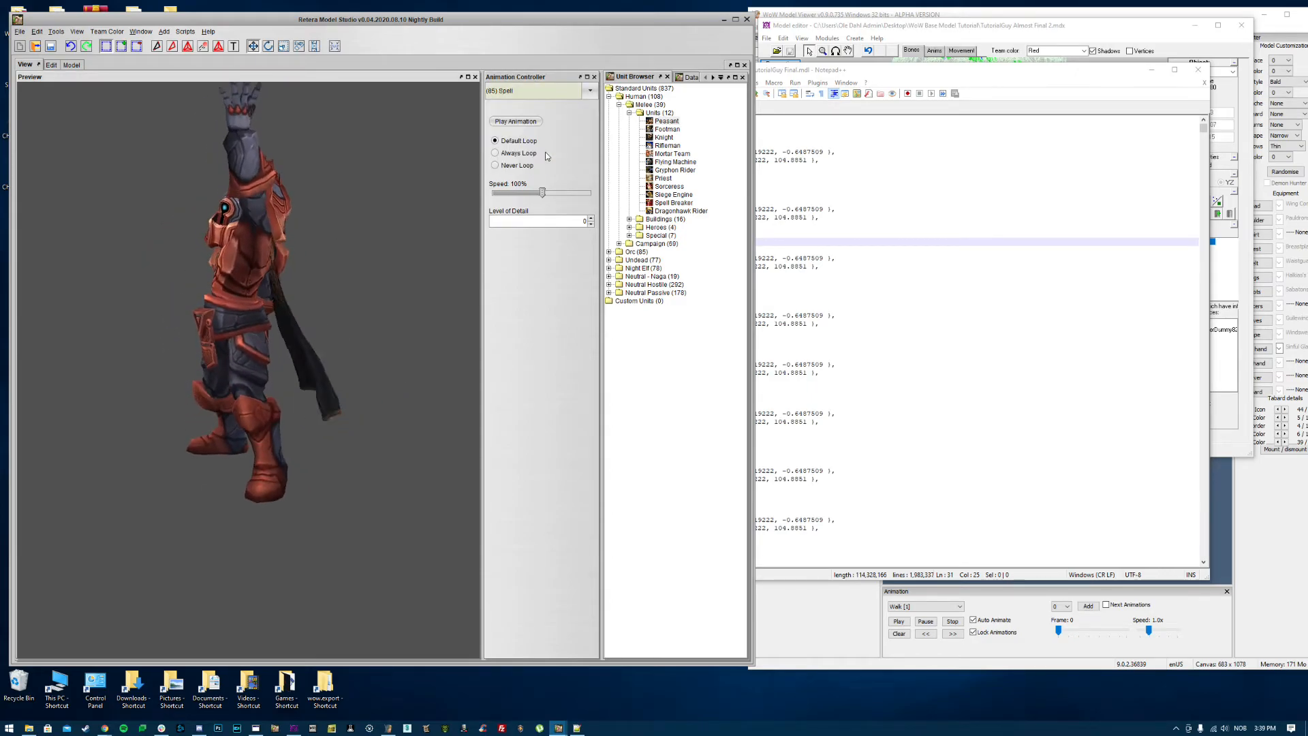
# Step: Delete the block of sequences from "Cinematic 12828" up to just before "Spell" in the MDL file
pyautogui.click(933, 345)
pyautogui.scroll(-7, 713, 417)
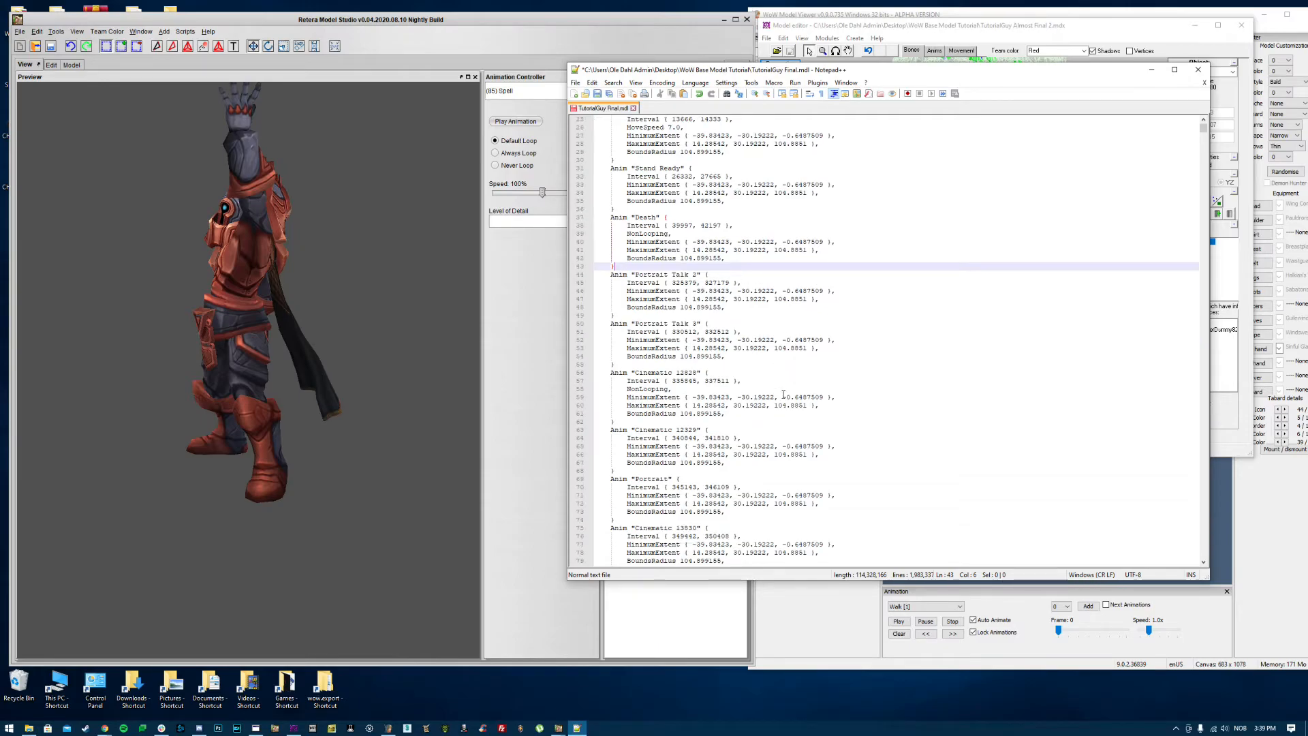
pyautogui.scroll(-5, 639, 398)
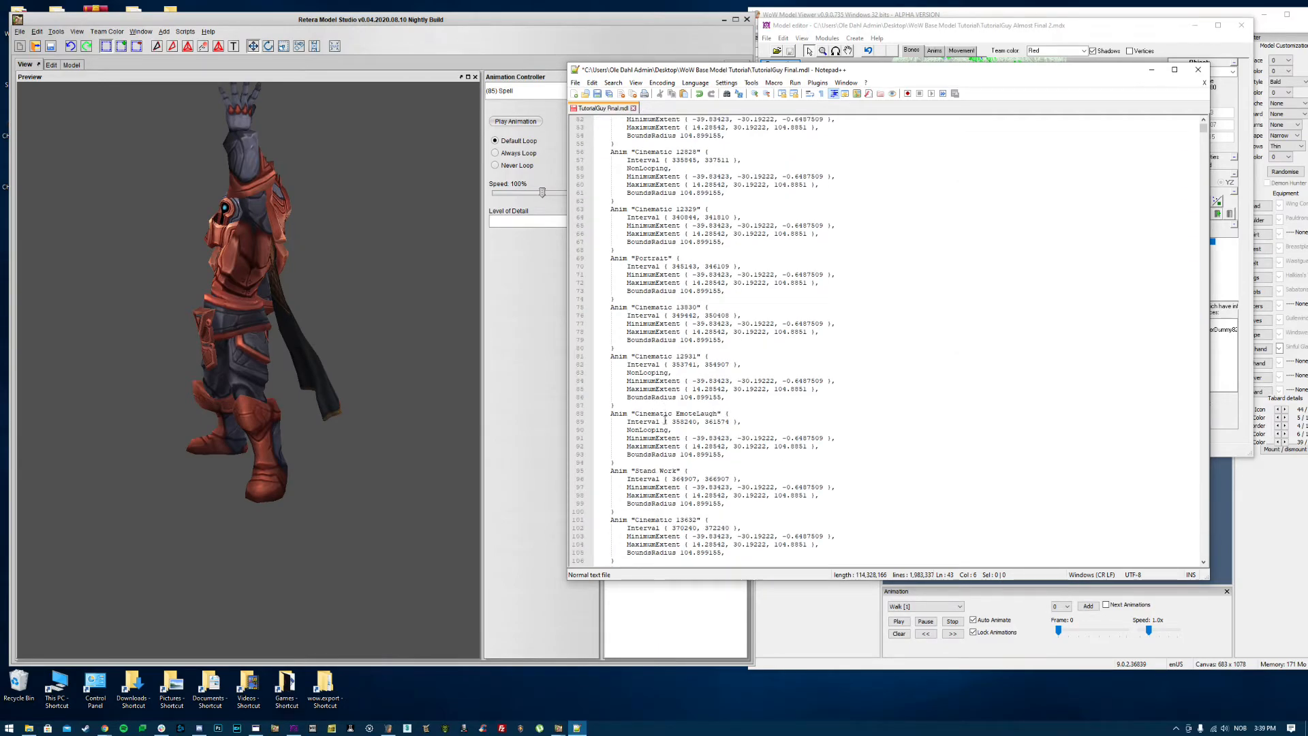
pyautogui.scroll(-4, 632, 464)
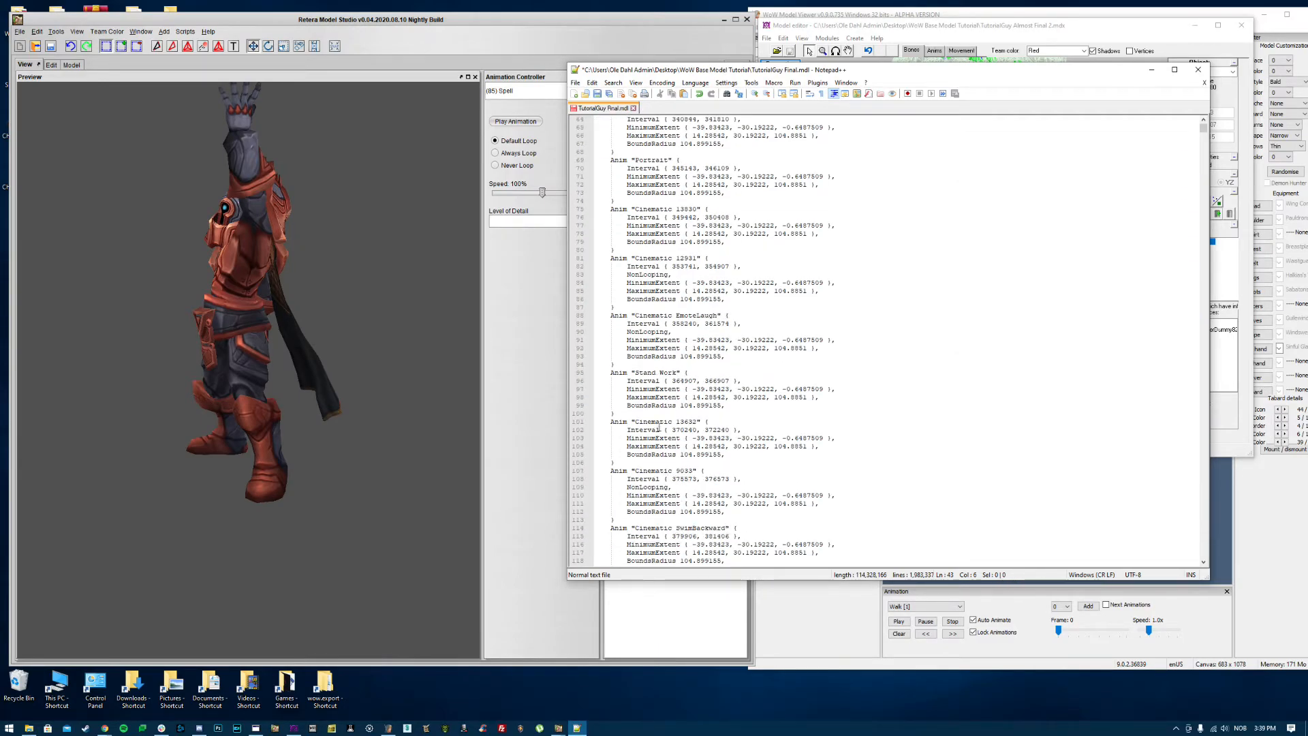
pyautogui.scroll(4, 660, 428)
pyautogui.scroll(-20, 682, 372)
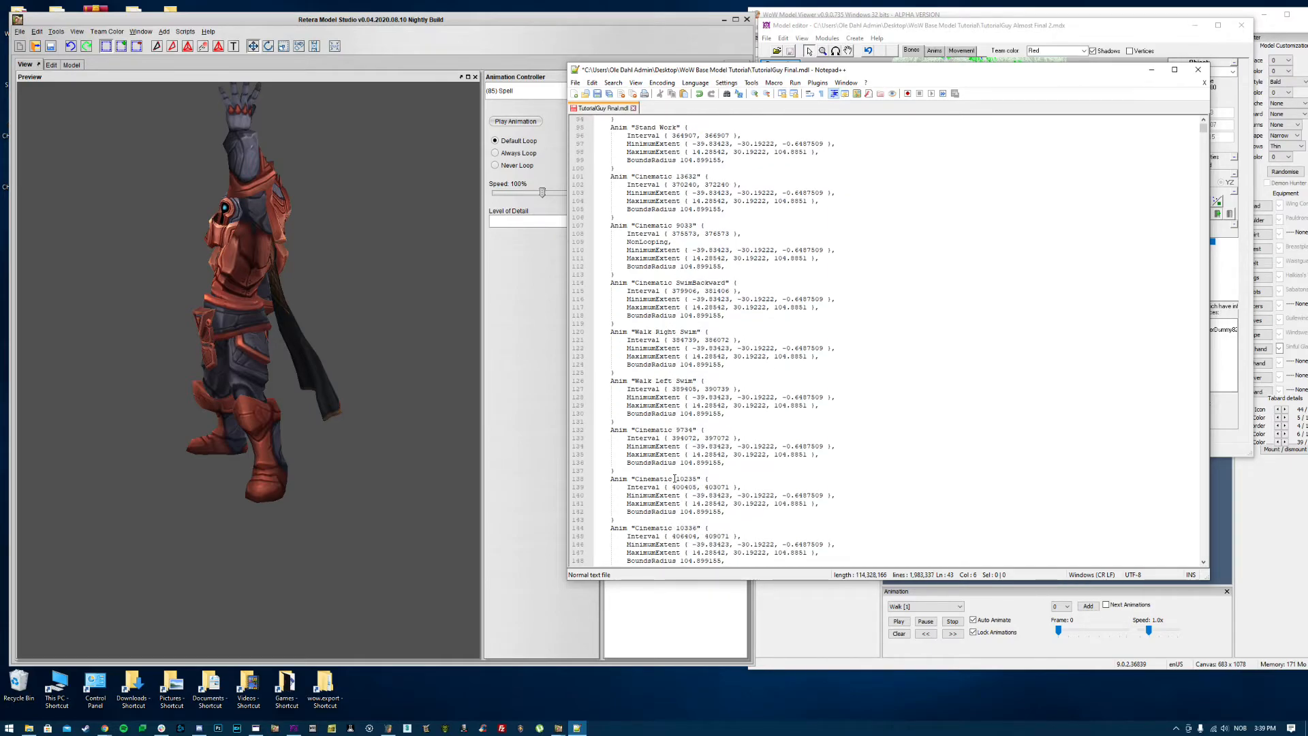
pyautogui.scroll(-4, 667, 459)
pyautogui.moveTo(626, 461); pyautogui.dragTo(580, 456)
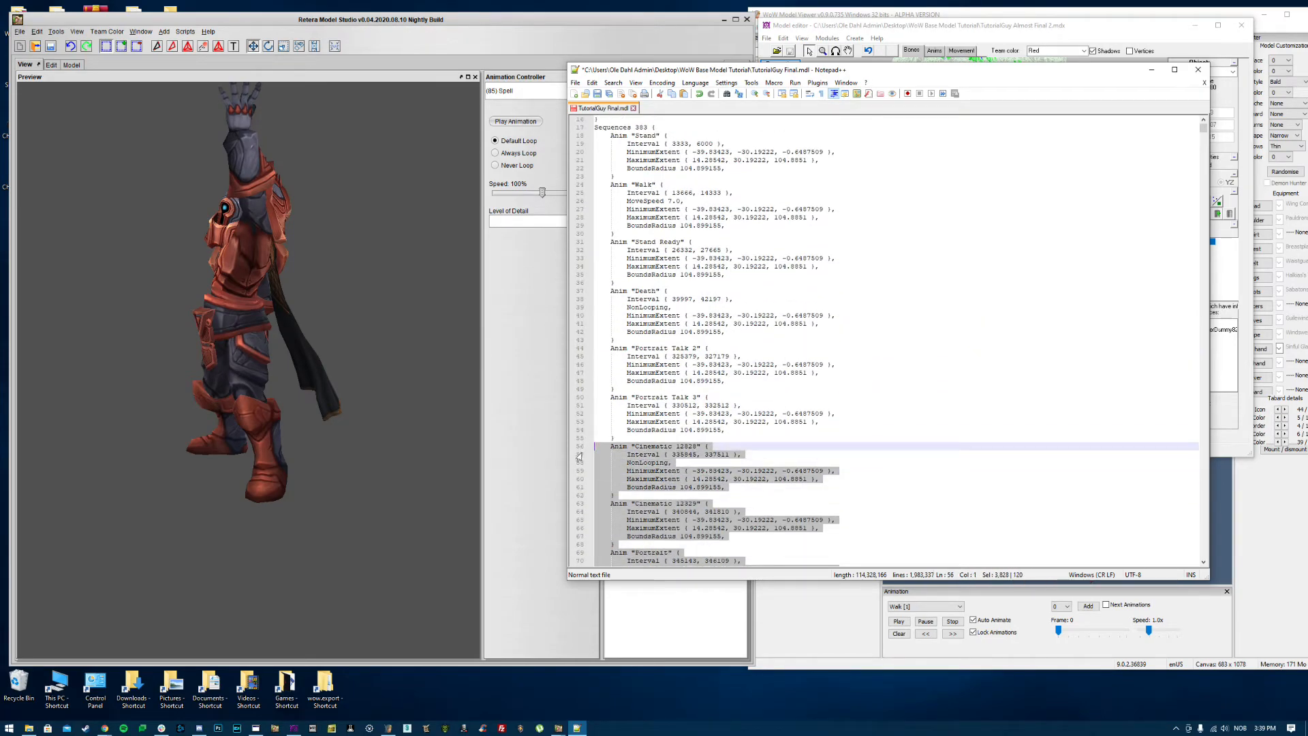
pyautogui.press('BackSpace')
pyautogui.press('BackSpace')
# Step: Preview the "Portrait Talk 2" and "Portrait Talk 3" animations on the model to compare them
pyautogui.click(504, 93)
pyautogui.scroll(13, 562, 147)
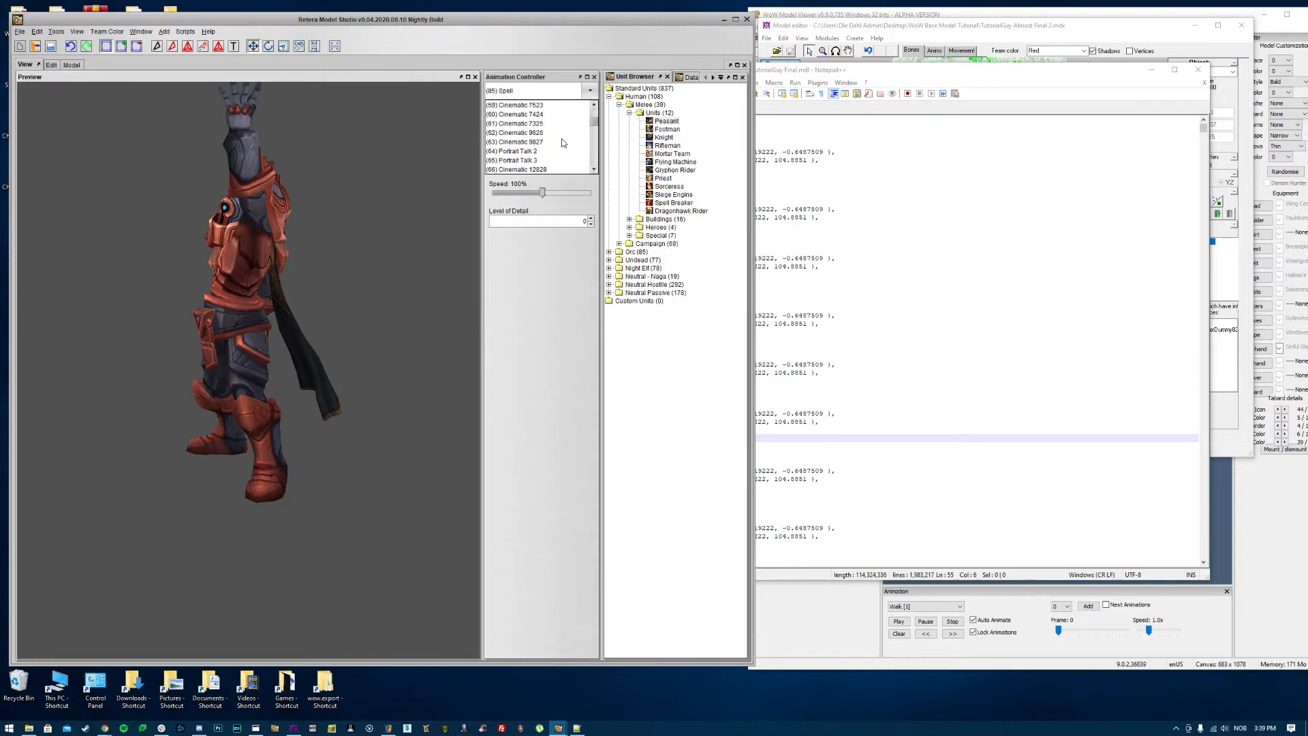
pyautogui.click(533, 125)
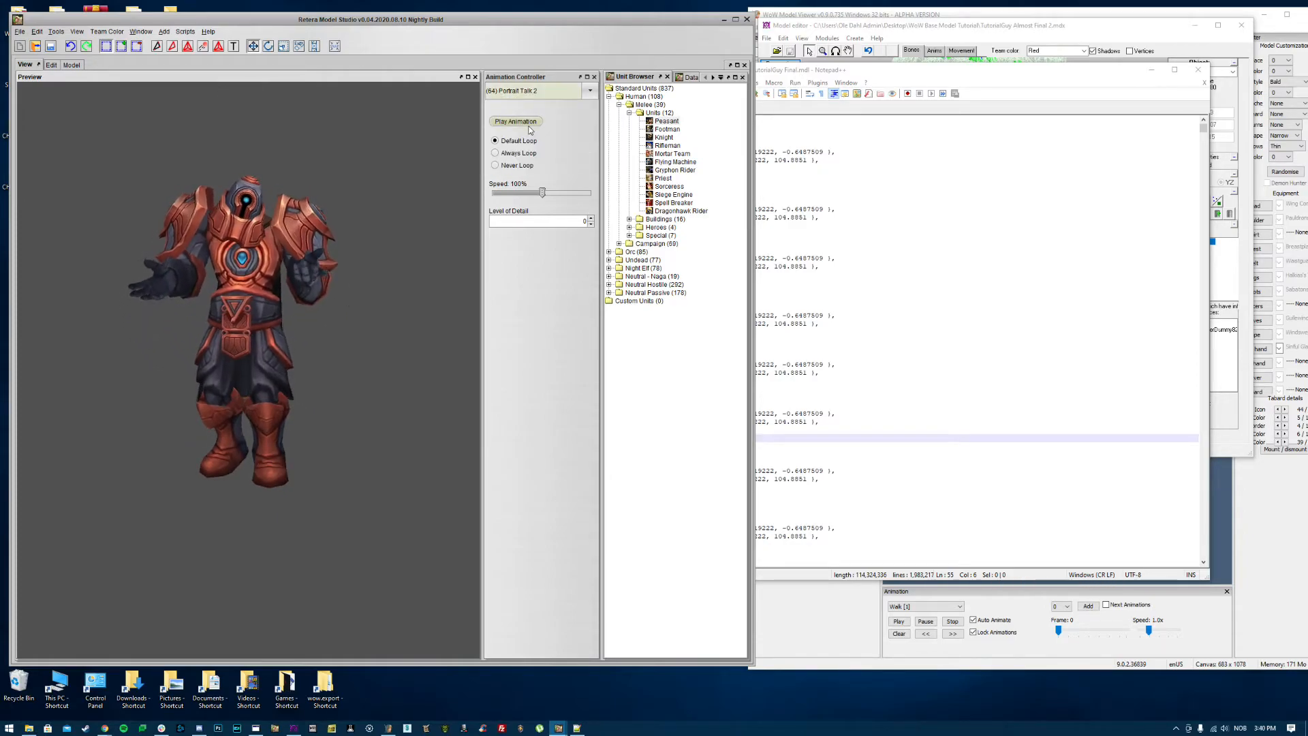
pyautogui.click(535, 90)
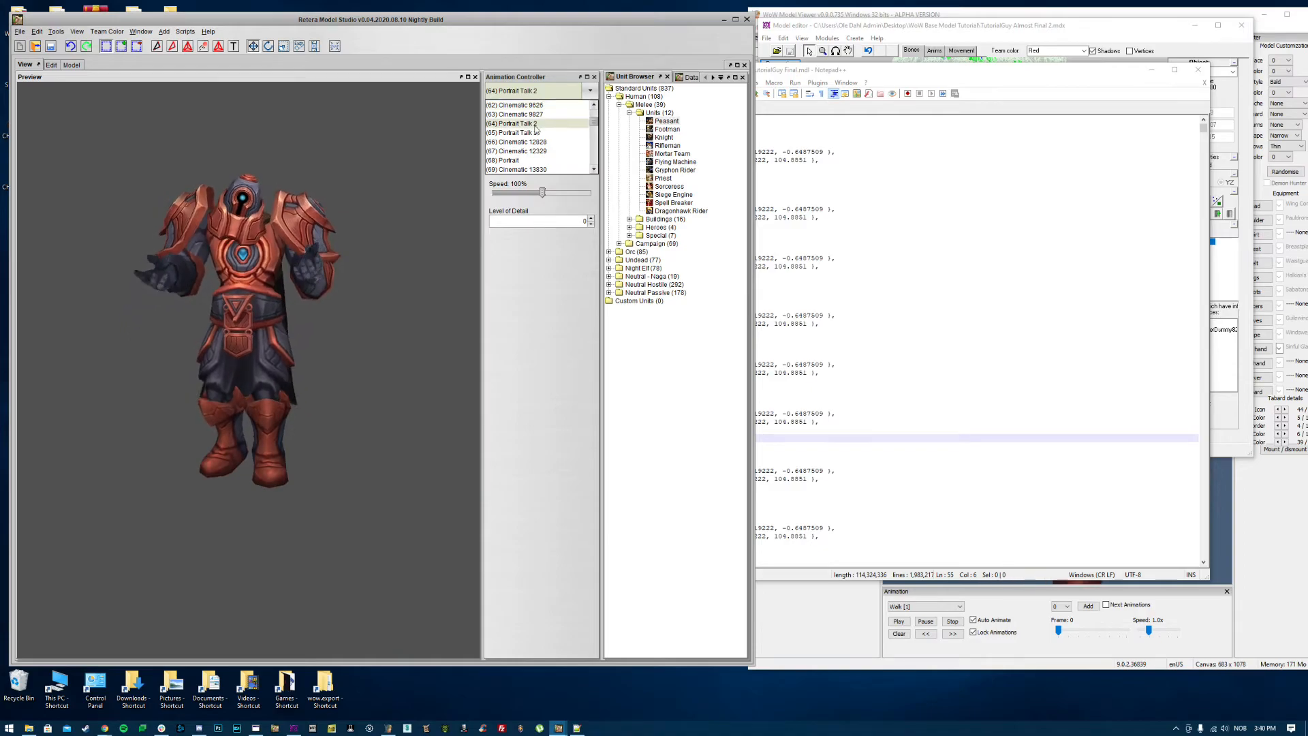
pyautogui.click(535, 134)
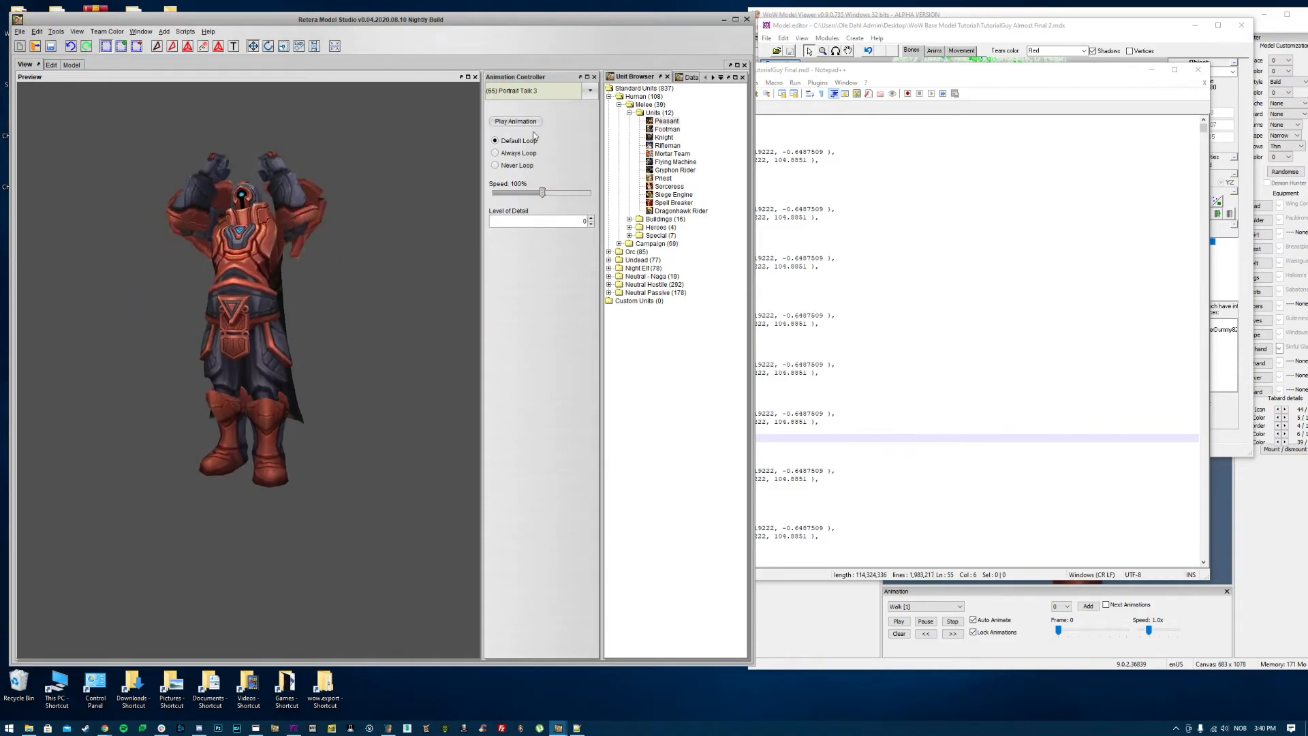
pyautogui.click(529, 91)
pyautogui.click(403, 188)
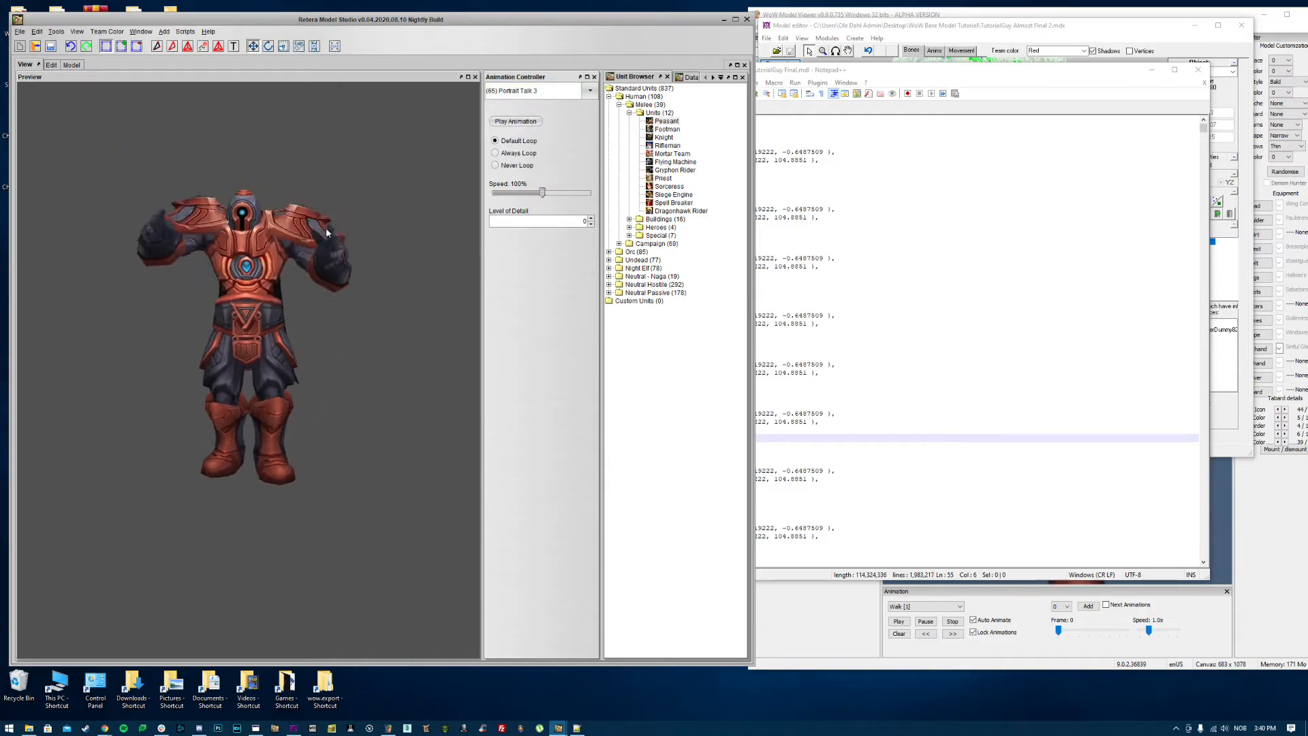
# Step: Delete the "Portrait Talk 3" sequence located just before "Spell"
pyautogui.click(899, 397)
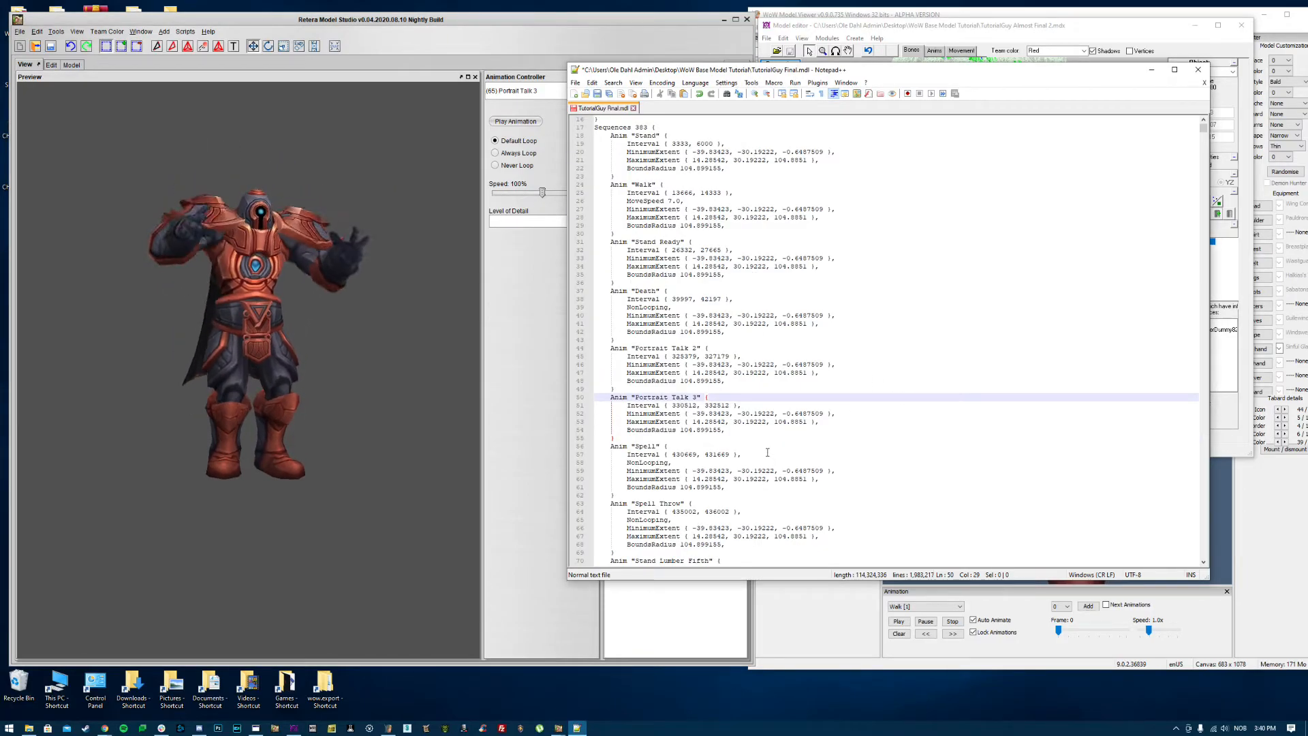
pyautogui.moveTo(682, 436); pyautogui.dragTo(595, 397)
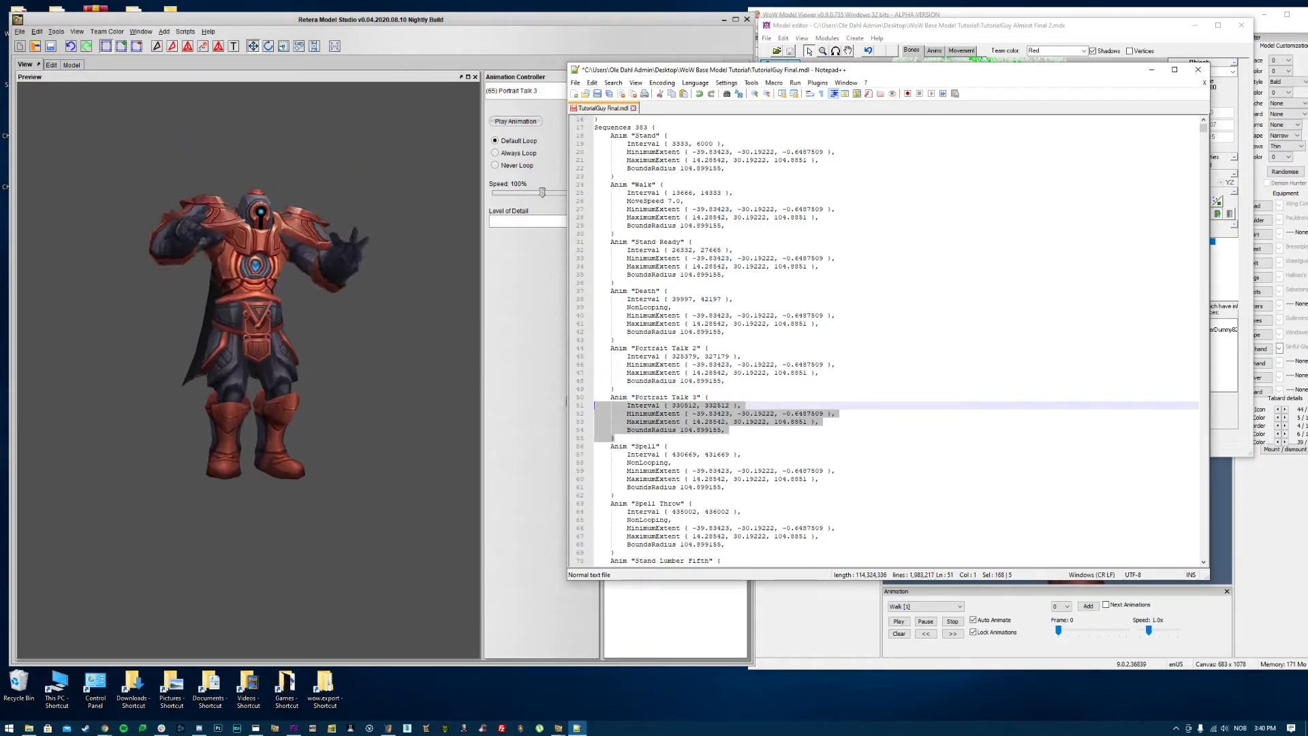
pyautogui.press('BackSpace')
pyautogui.press('BackSpace')
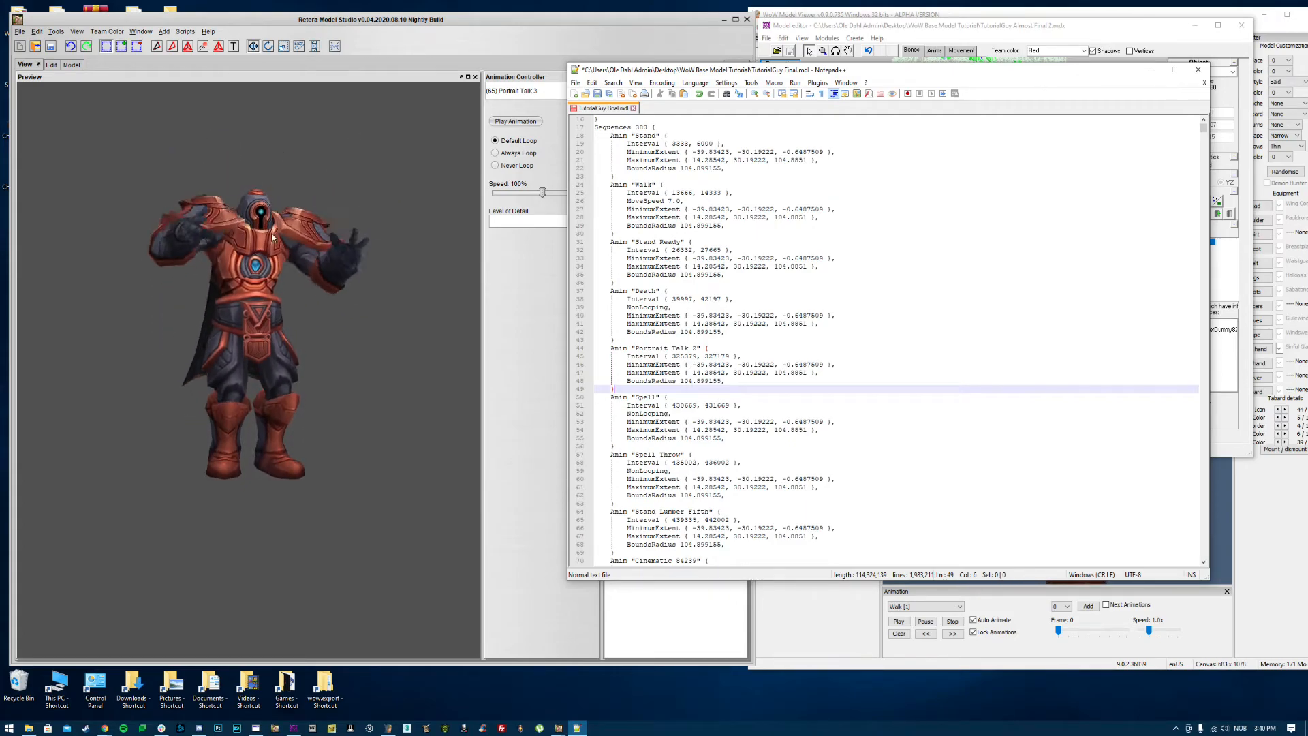
# Step: Rename the "Portrait Talk 2" sequence as "Portrait Talk"
pyautogui.click(699, 348)
pyautogui.press('BackSpace')
pyautogui.press('BackSpace')
pyautogui.press('Down')
pyautogui.press('Down')
pyautogui.press('Down')
pyautogui.press('Down')
pyautogui.press('Down')
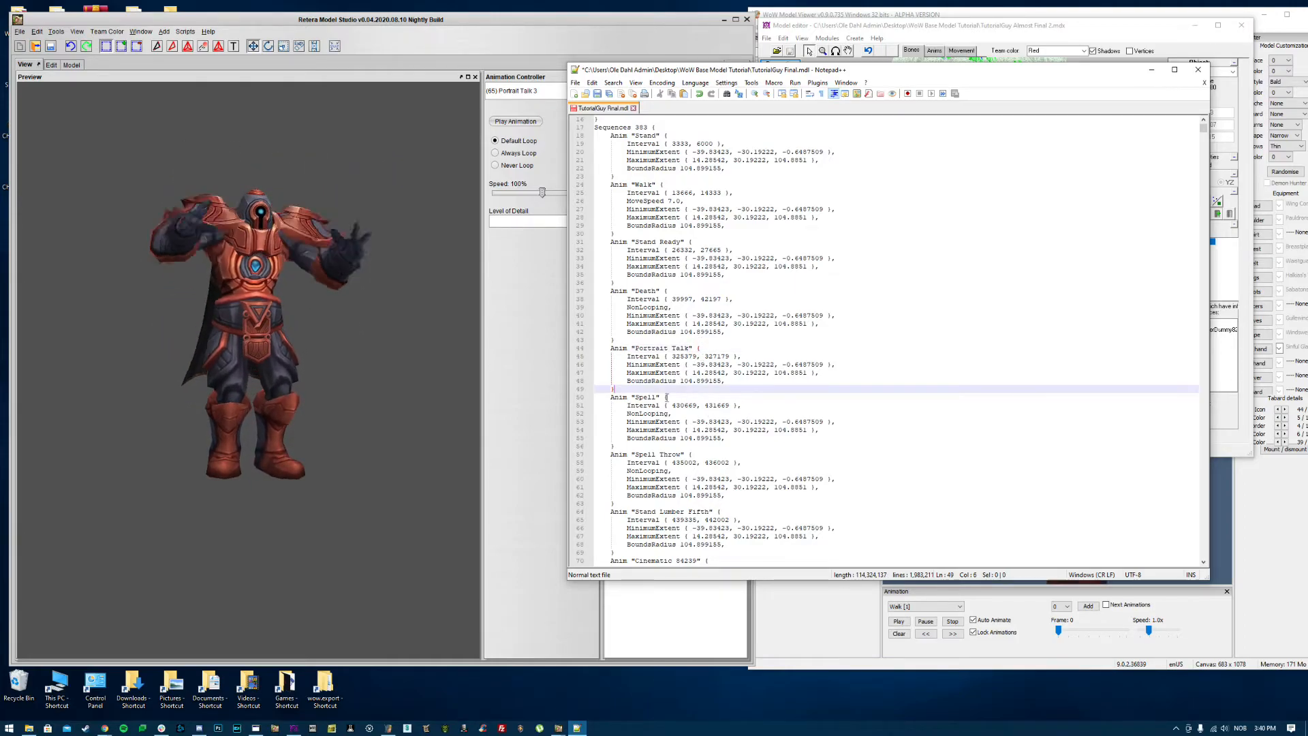
# Step: Preview the "Spell Throw" and "Attack Second" animations on the model to look for usable spell and attack animations
pyautogui.scroll(-2, 697, 415)
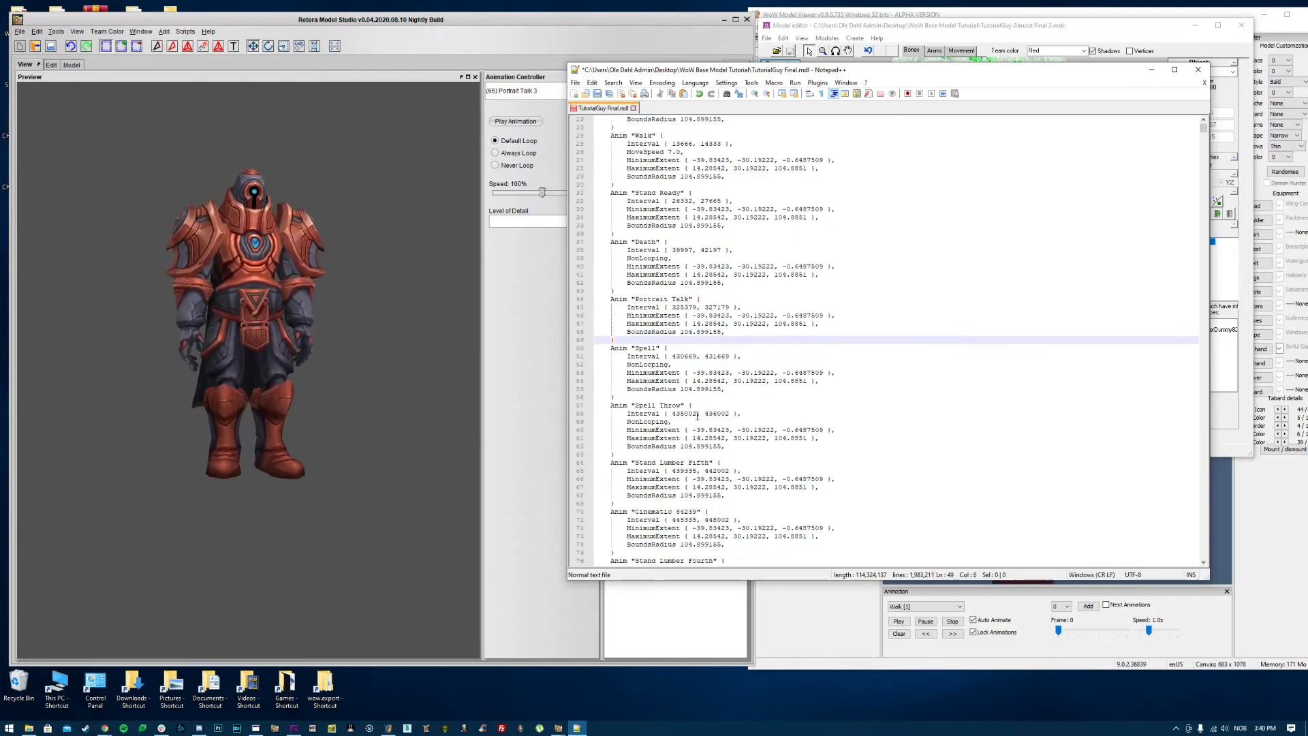
pyautogui.click(539, 91)
pyautogui.scroll(-5, 552, 136)
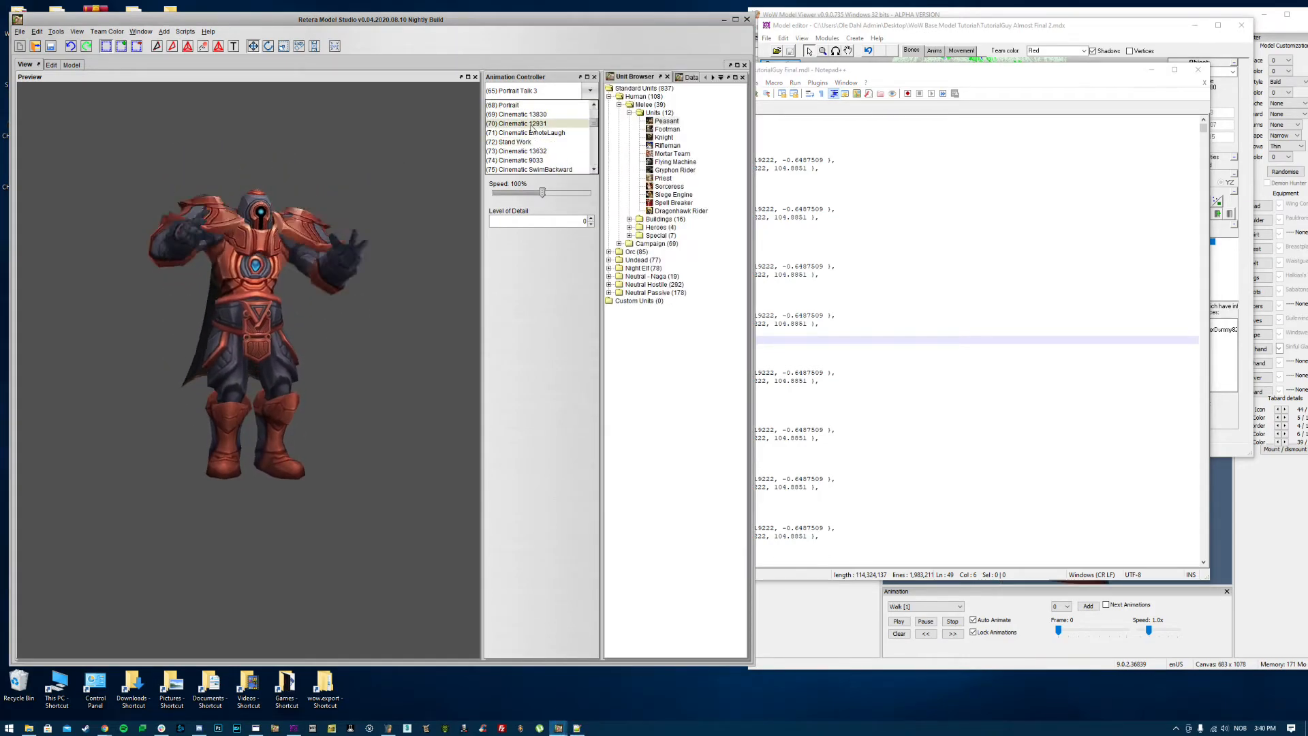
pyautogui.scroll(-2, 543, 139)
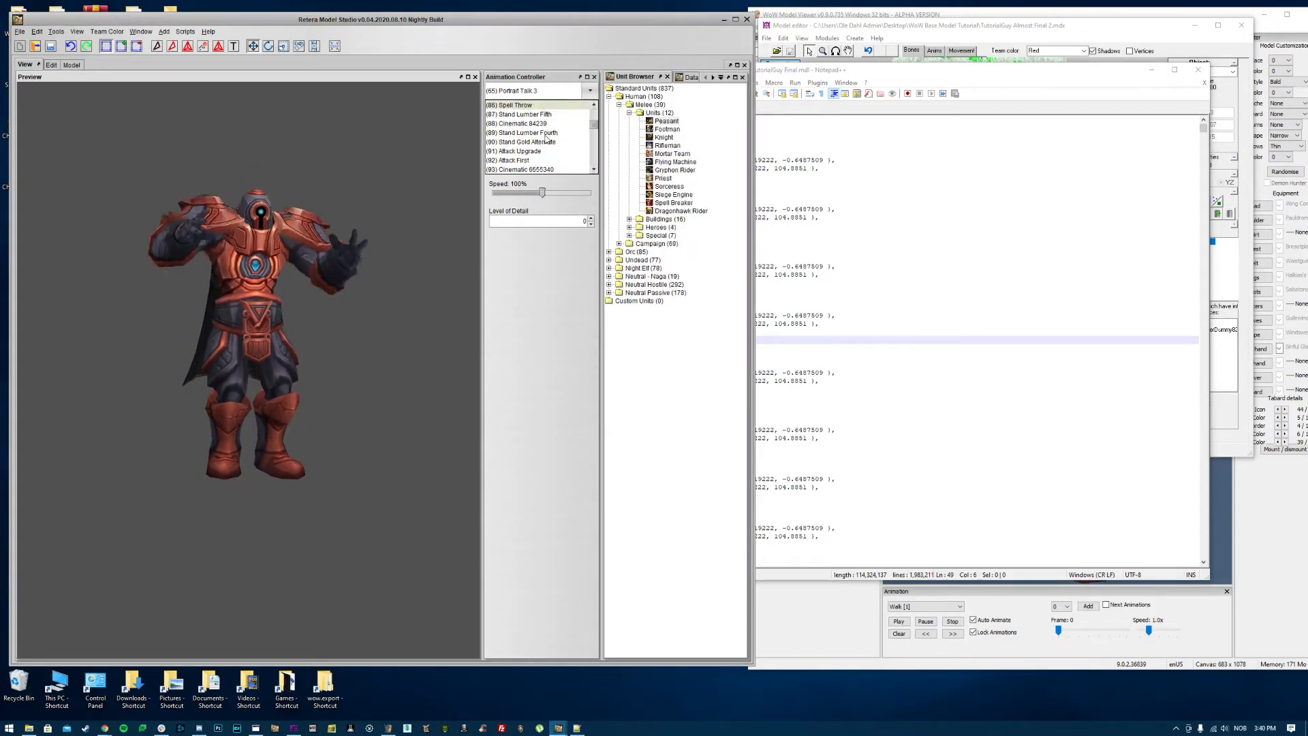
pyautogui.click(543, 132)
pyautogui.click(545, 91)
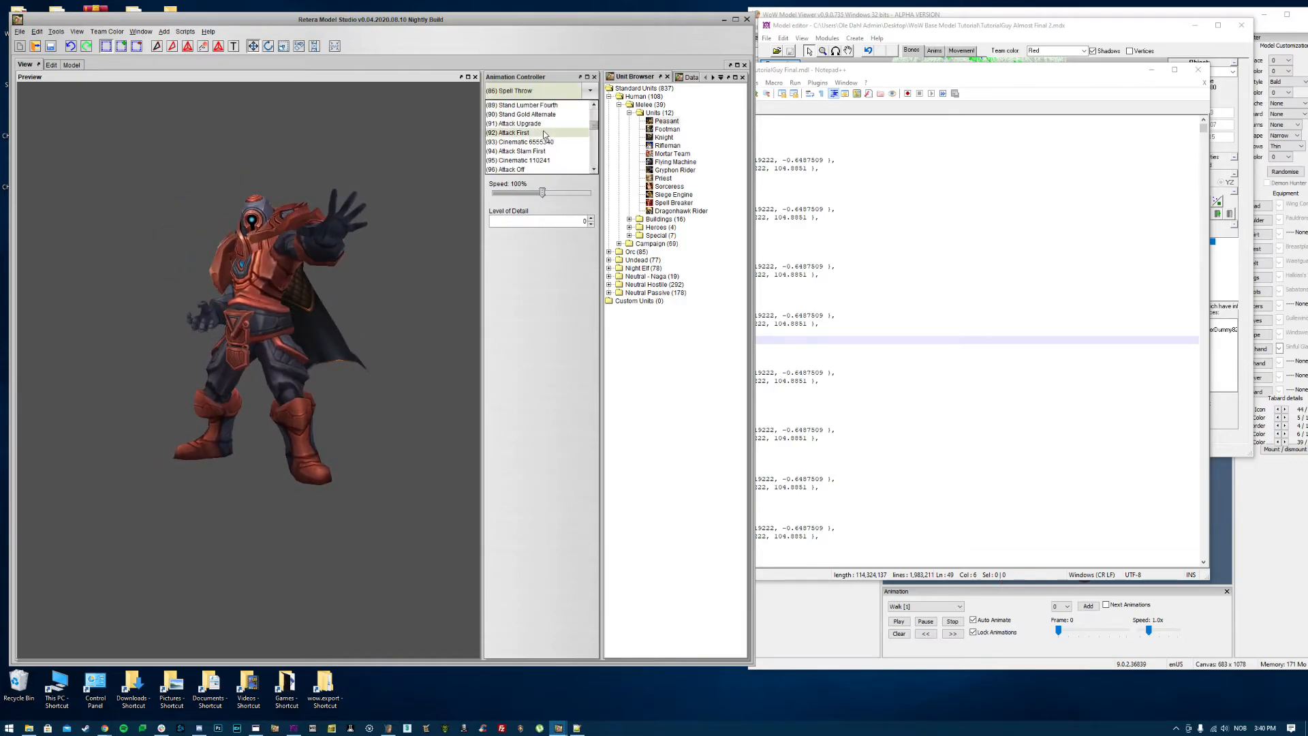
pyautogui.scroll(-1, 544, 130)
pyautogui.scroll(-3, 547, 141)
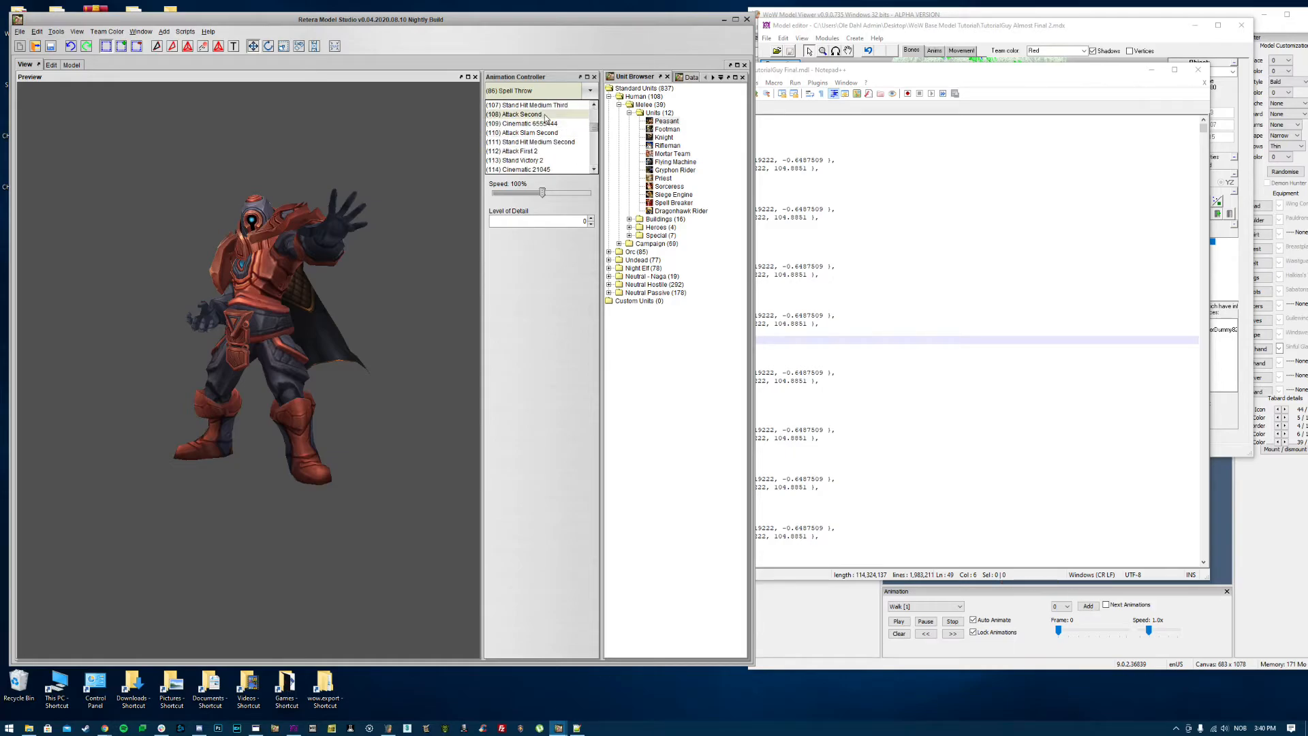
pyautogui.click(545, 114)
# Step: Find the "Attack Second" sequence in the MDL file and preview the neighbouring "Cinematic 6555444" animation on the model
pyautogui.click(867, 308)
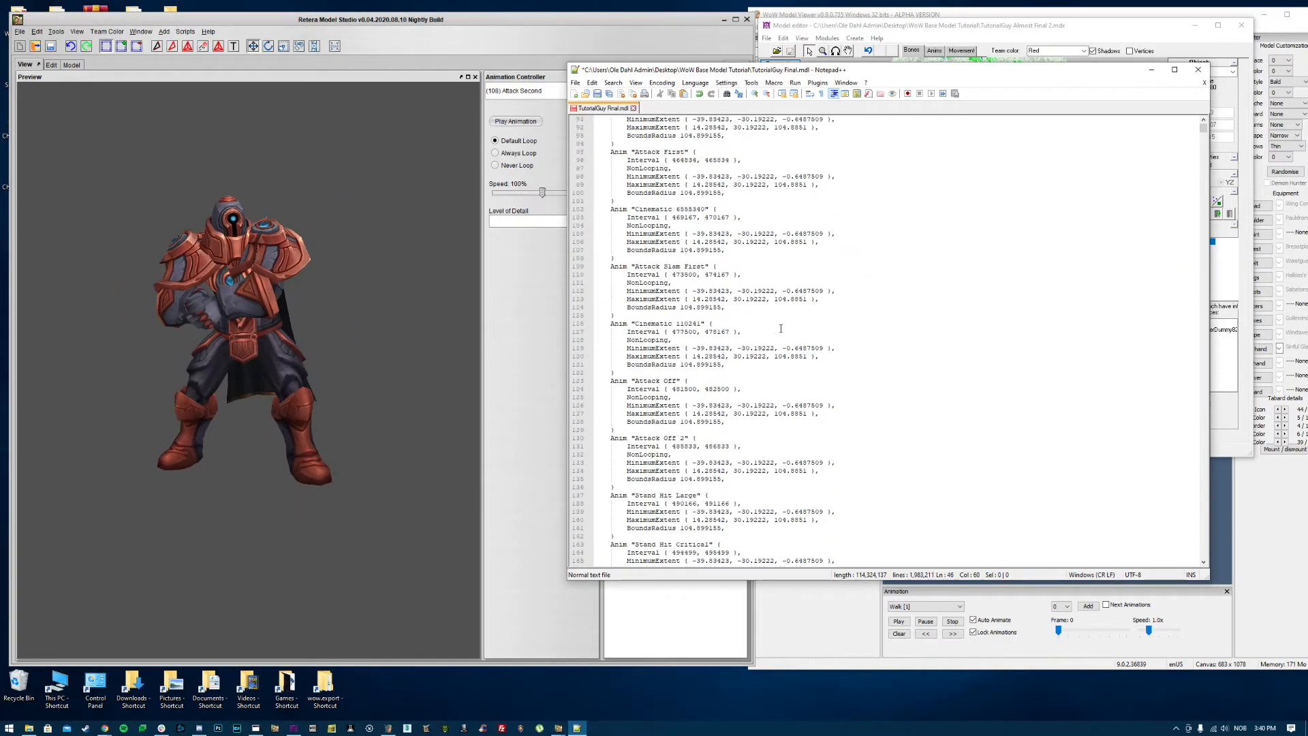
pyautogui.scroll(-15, 781, 328)
pyautogui.scroll(-6, 745, 337)
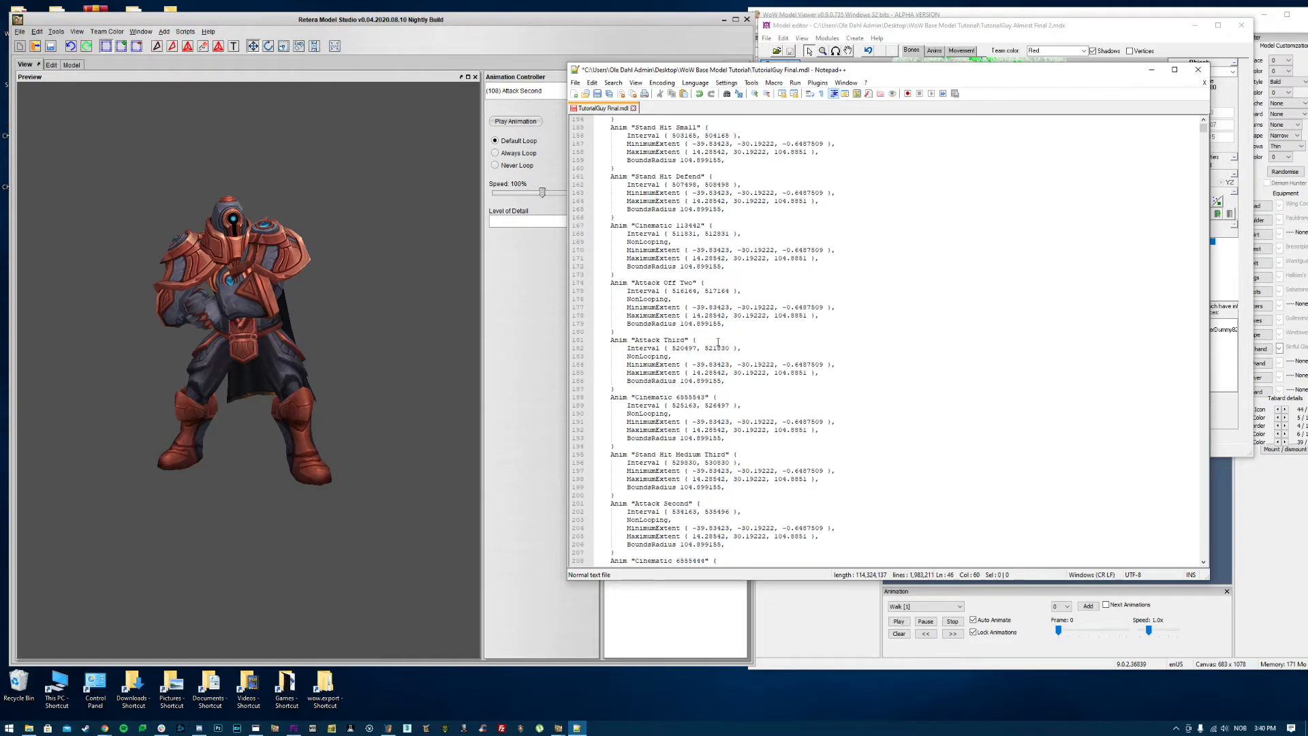
pyautogui.scroll(-5, 690, 449)
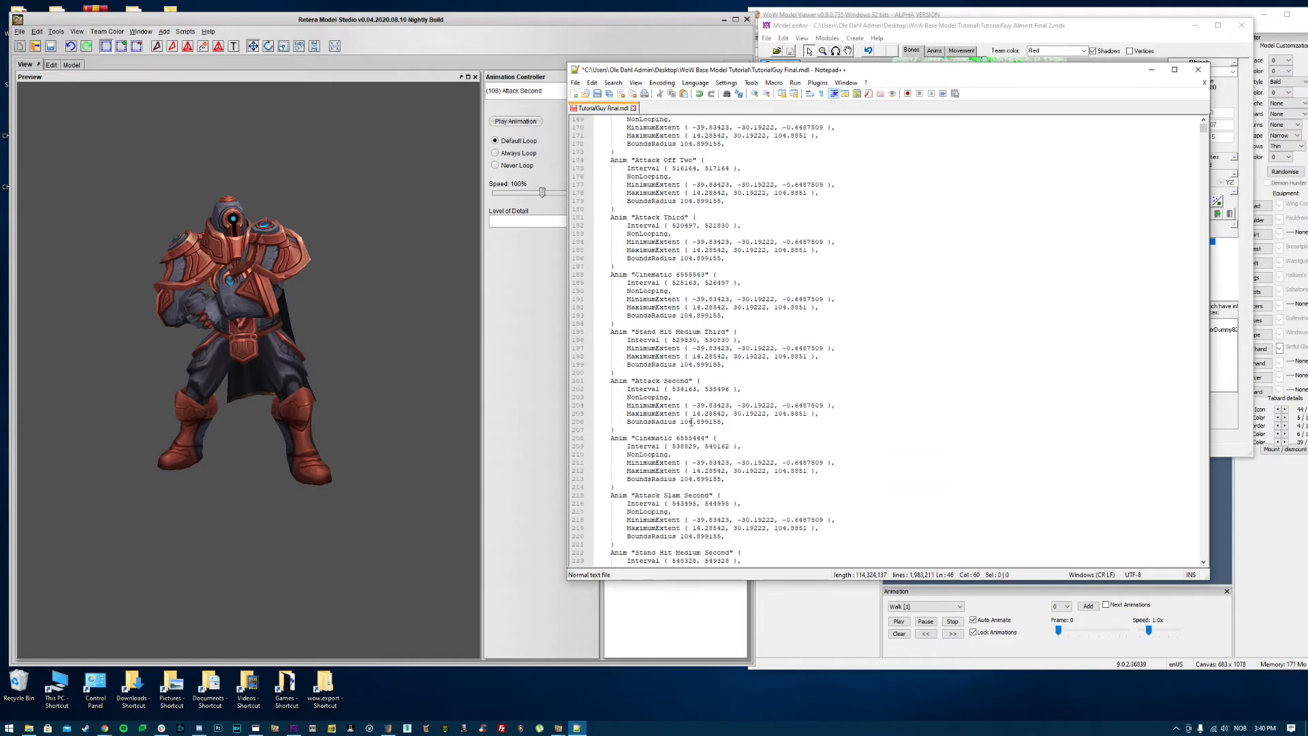
pyautogui.click(520, 93)
pyautogui.scroll(-1, 520, 92)
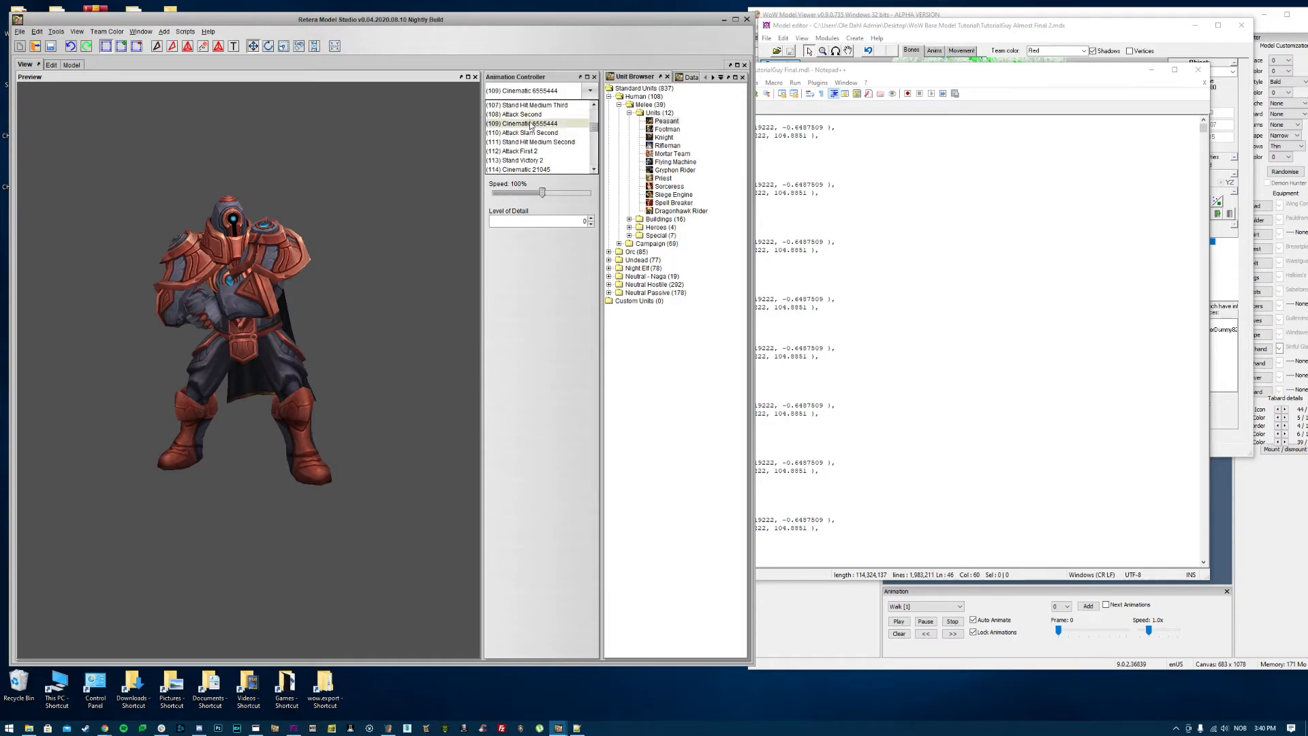
pyautogui.click(529, 124)
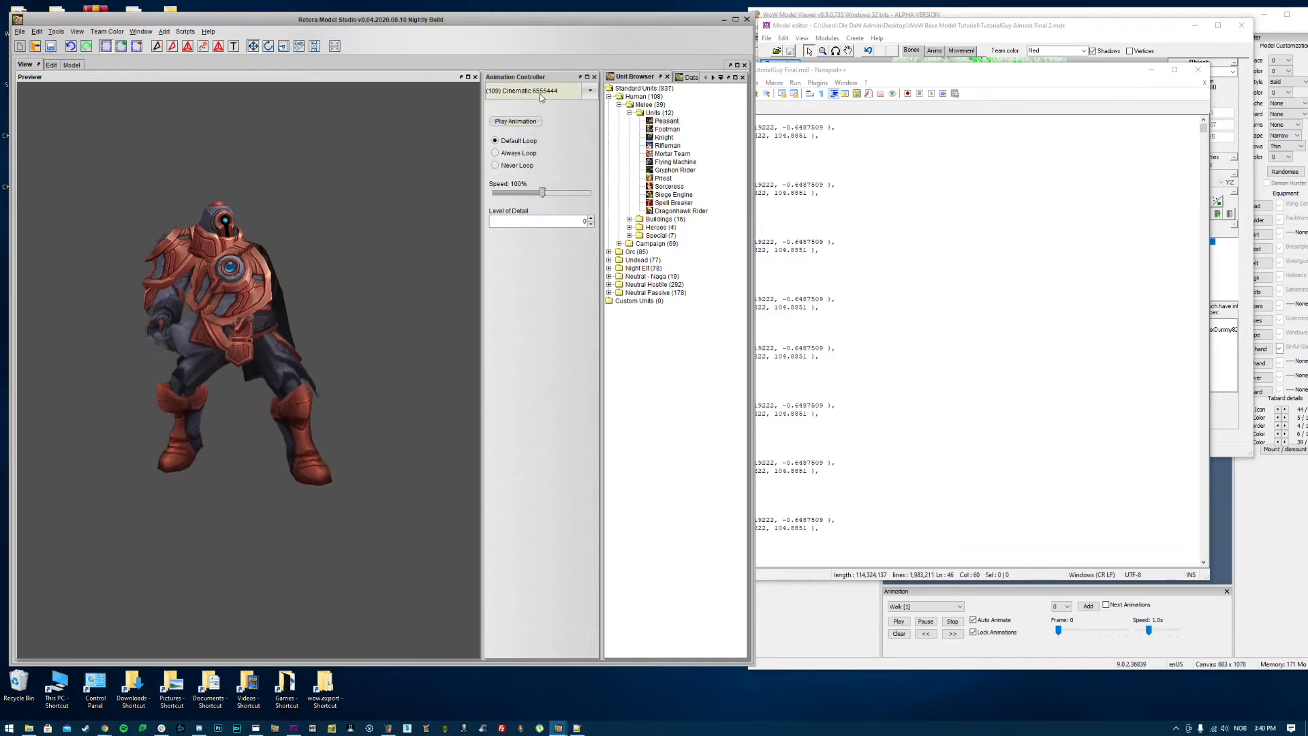
# Step: Delete the block of sequences from "Spell Throw" through "Stand Hit Medium Third", ending just before "Attack Second"
pyautogui.click(837, 298)
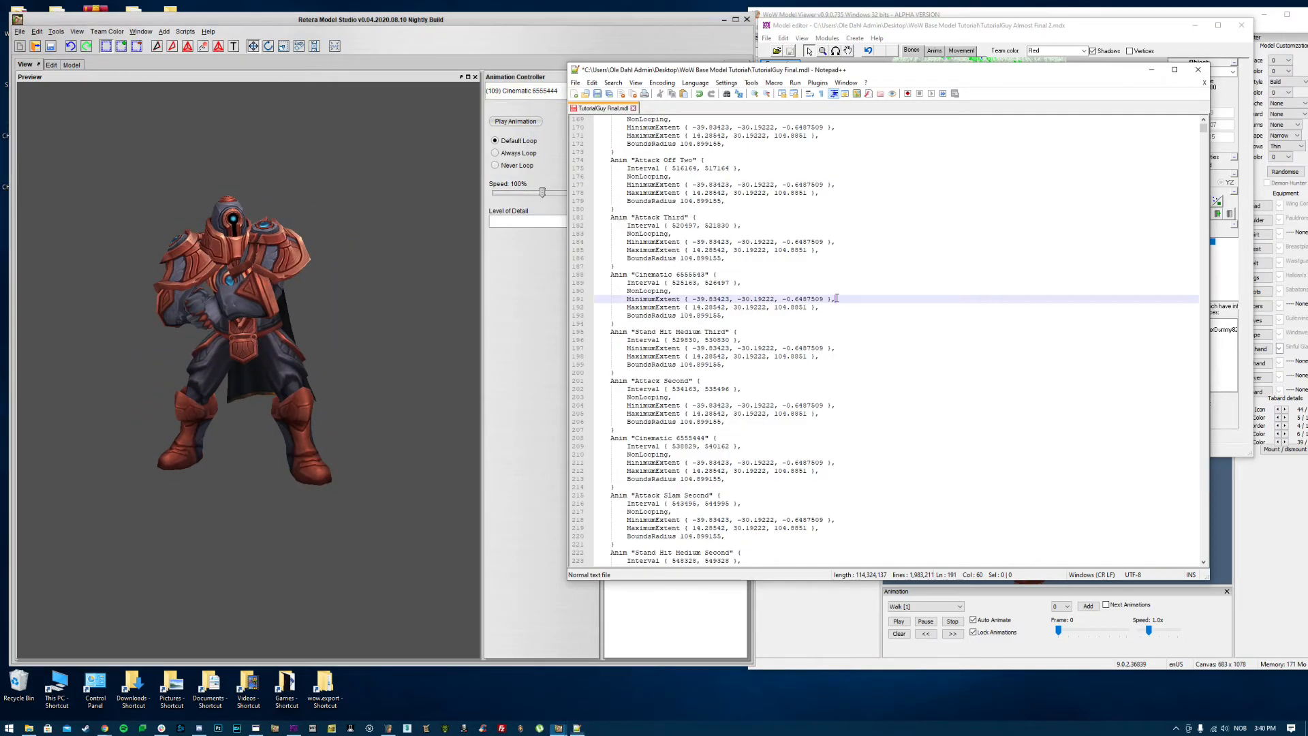
pyautogui.moveTo(627, 368); pyautogui.dragTo(572, 454)
pyautogui.press('Delete')
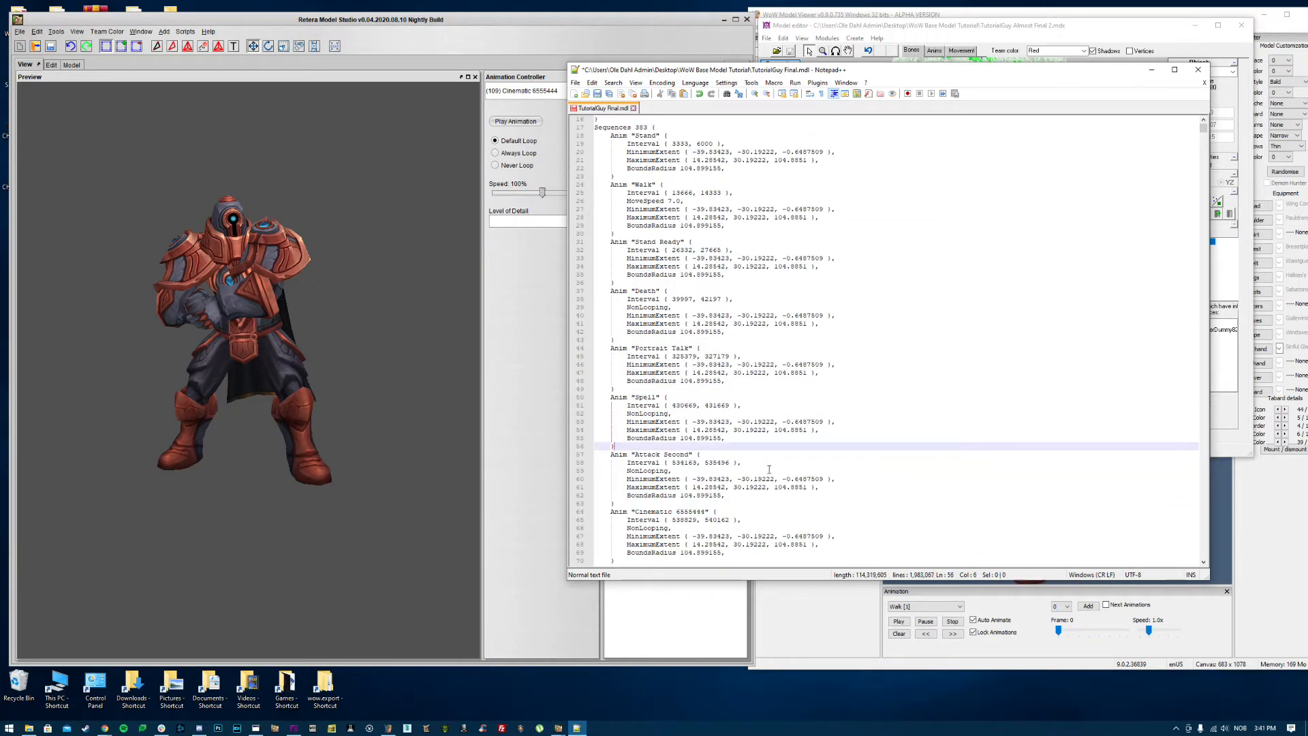
# Step: Rename the "Attack Second" sequence as "Attack 1"
pyautogui.scroll(-3, 676, 408)
pyautogui.click(676, 380)
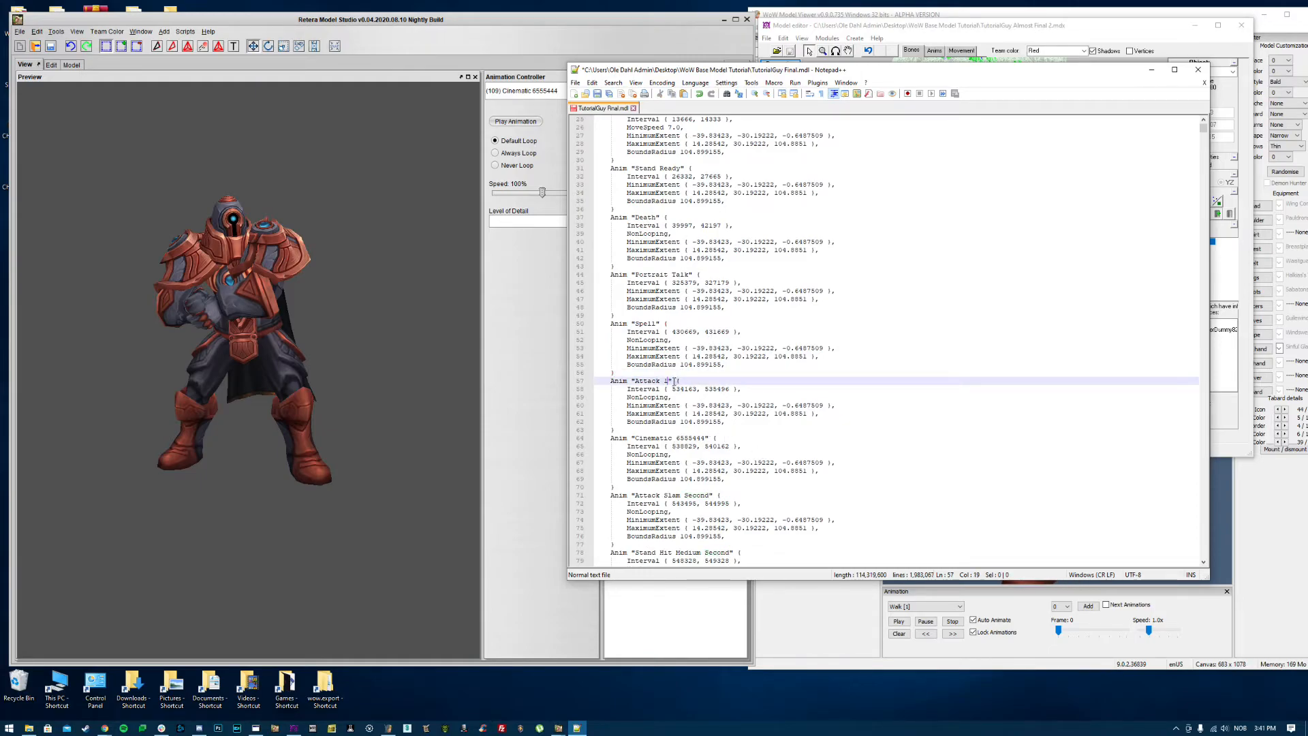
# Step: Rename the "Cinematic 6555444" sequence as "Attack 2" and the "Attack Slam Second" sequence as "Attack Slam"
pyautogui.moveTo(707, 438); pyautogui.dragTo(633, 437)
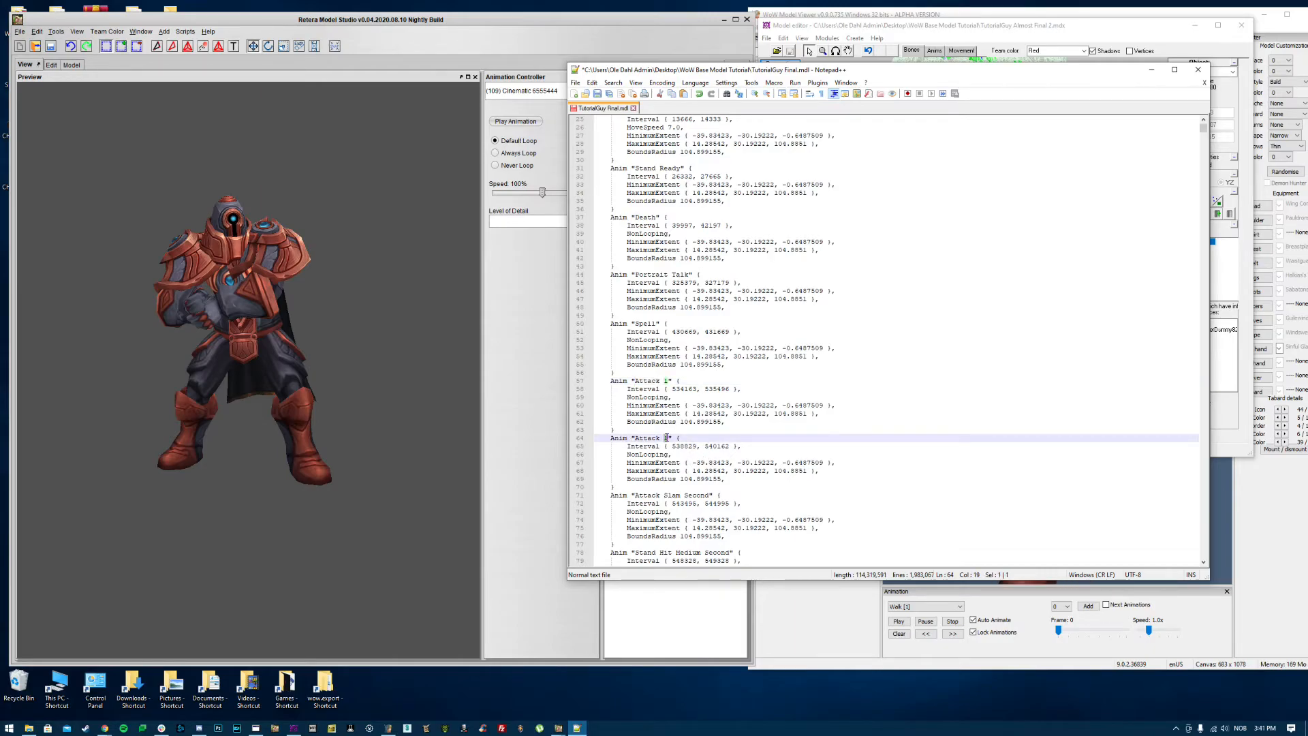
pyautogui.doubleClick(699, 495)
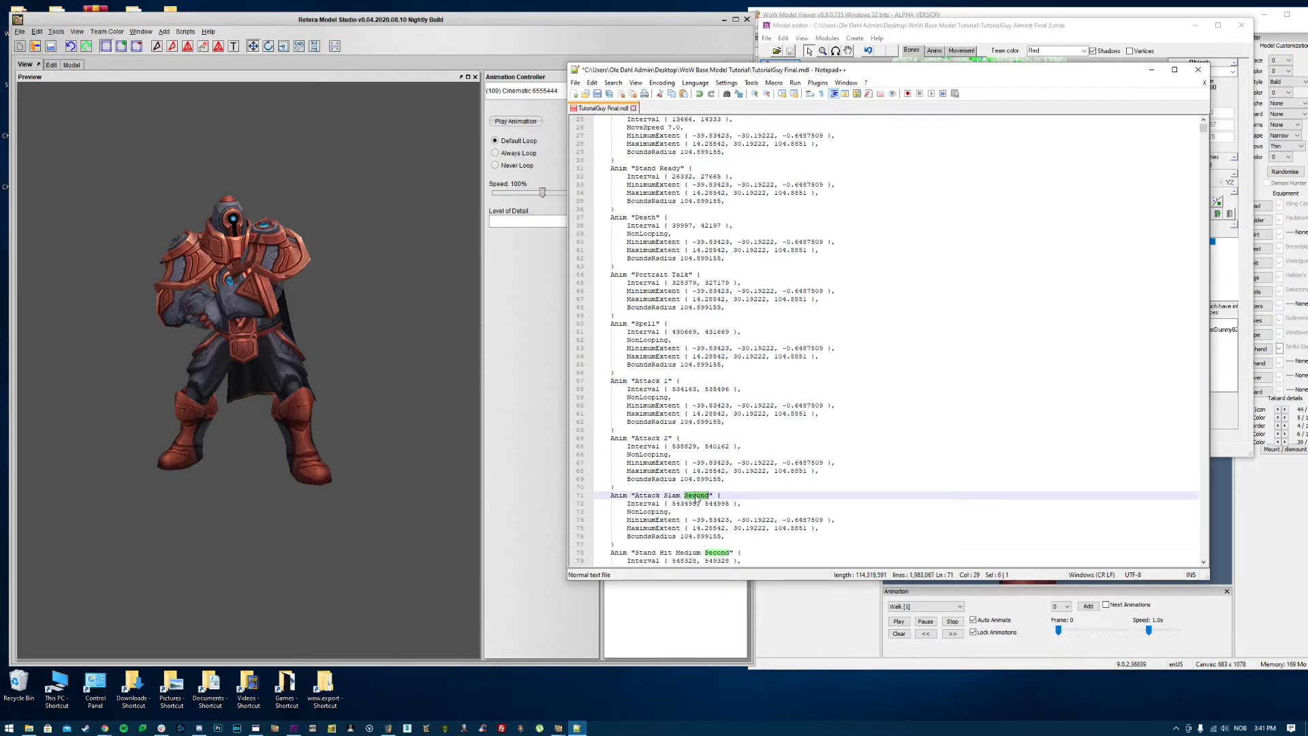
# Step: Look through the remaining sequences in the MDL file, down to the end of the sequence list, for ones worth keeping
pyautogui.scroll(-6, 769, 502)
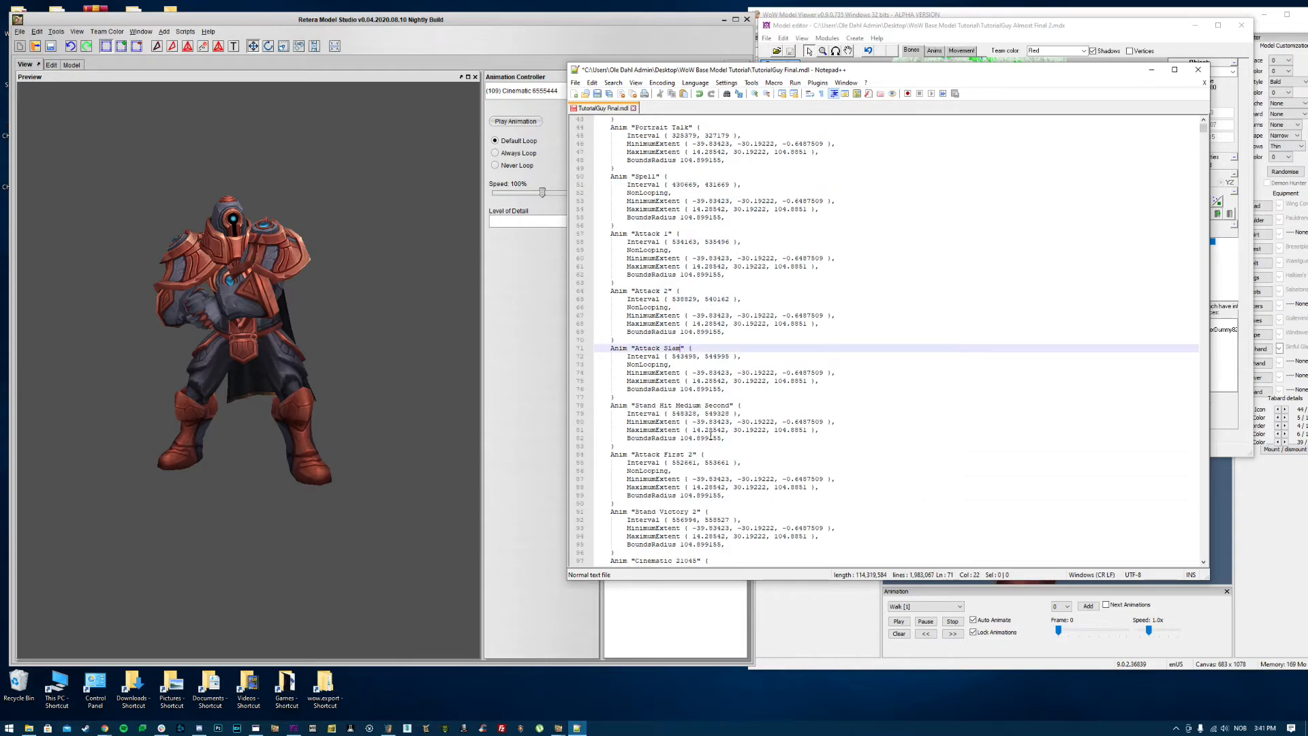
pyautogui.scroll(-1, 709, 429)
pyautogui.scroll(5, 707, 422)
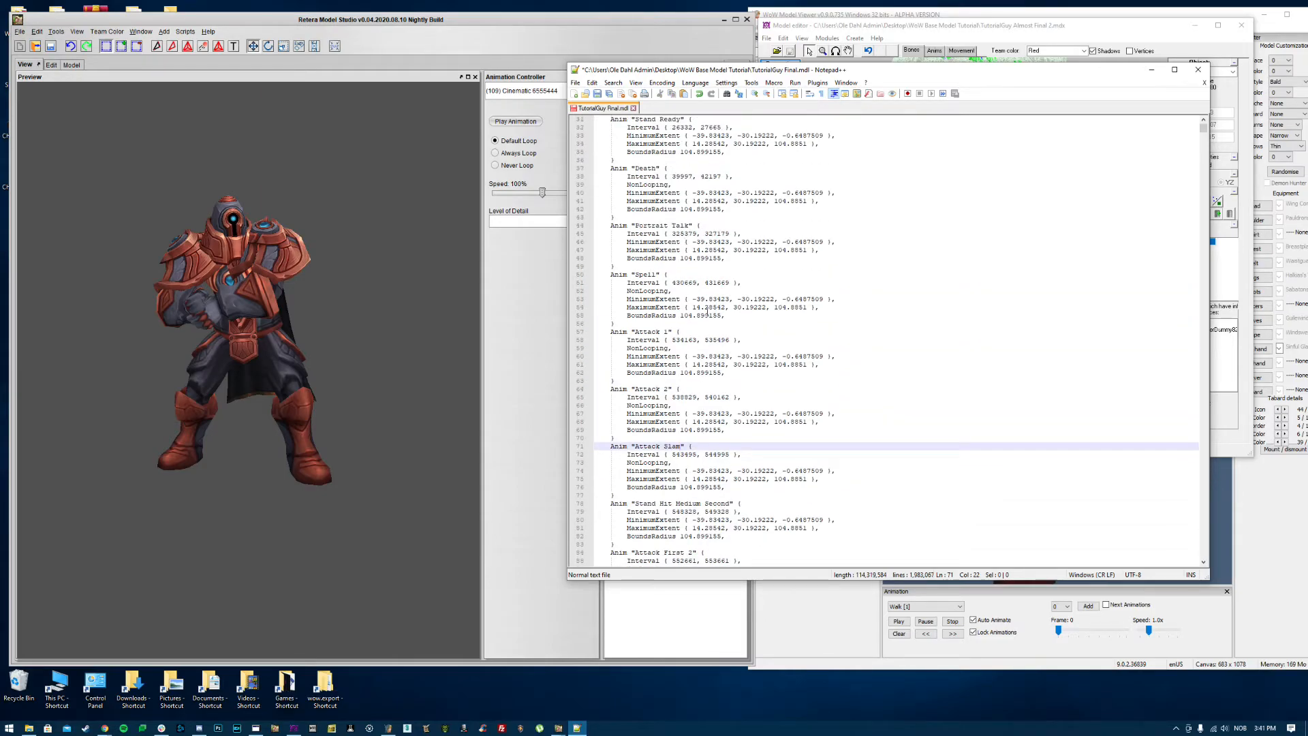
pyautogui.scroll(3, 681, 198)
pyautogui.scroll(-10, 694, 188)
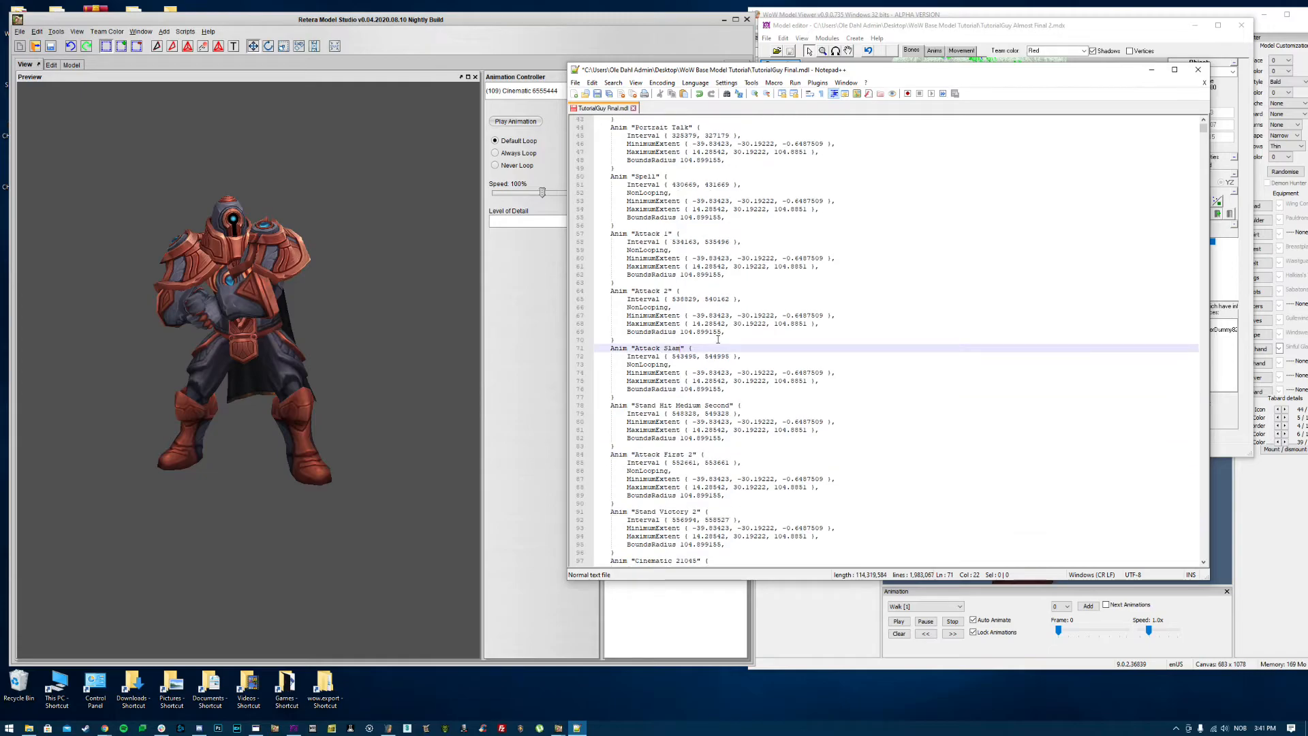
pyautogui.scroll(-5, 665, 348)
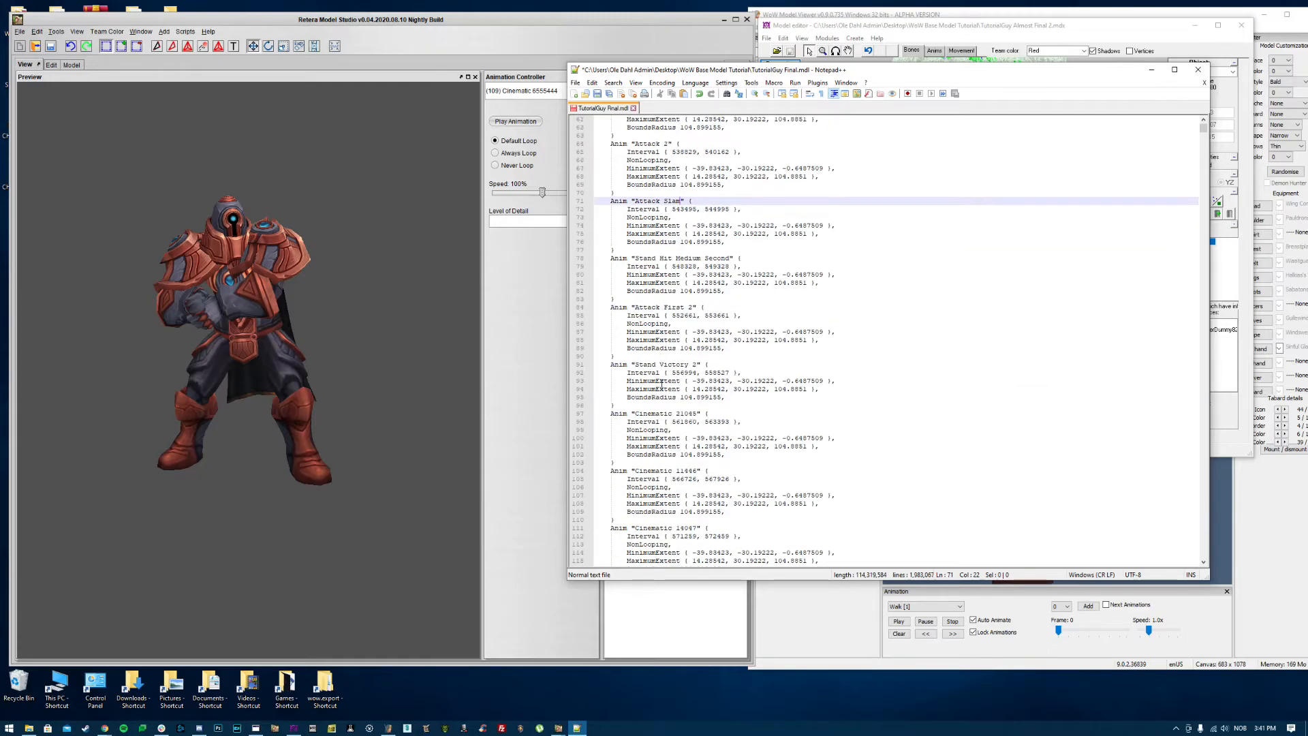
pyautogui.scroll(-20, 680, 359)
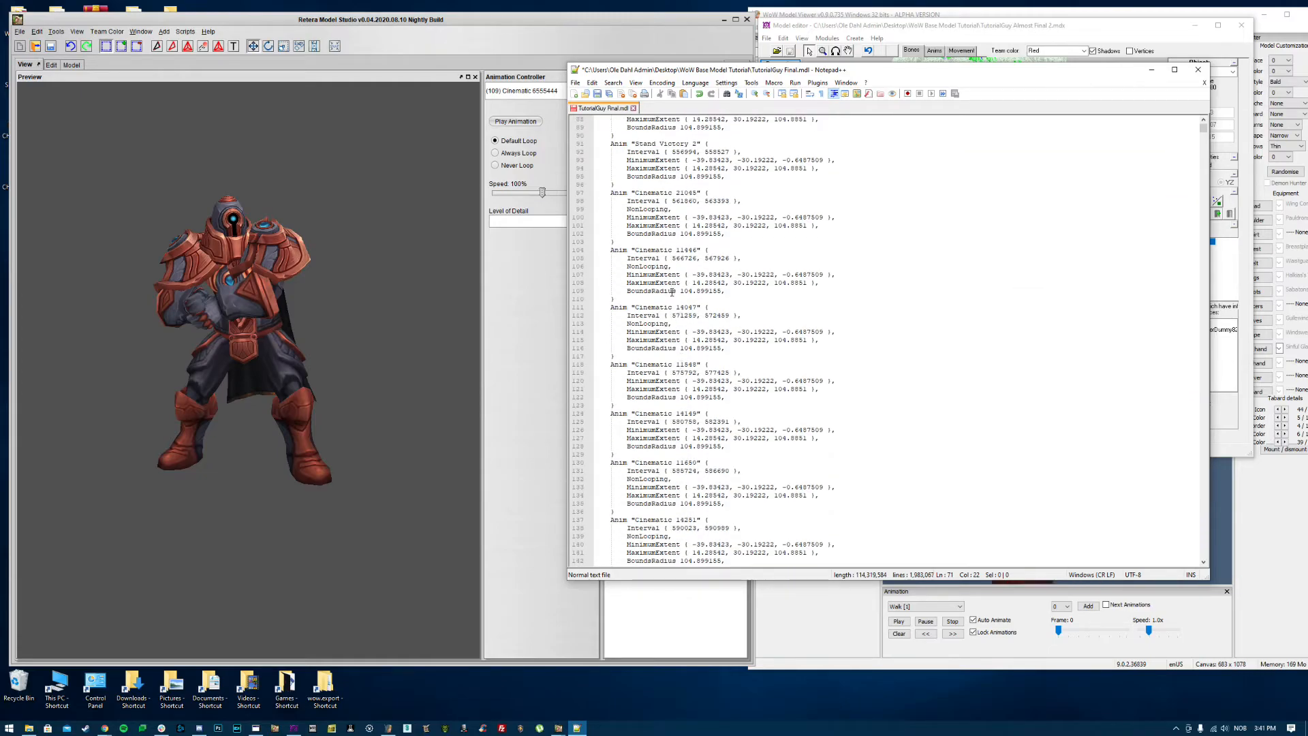
pyautogui.scroll(-13, 678, 418)
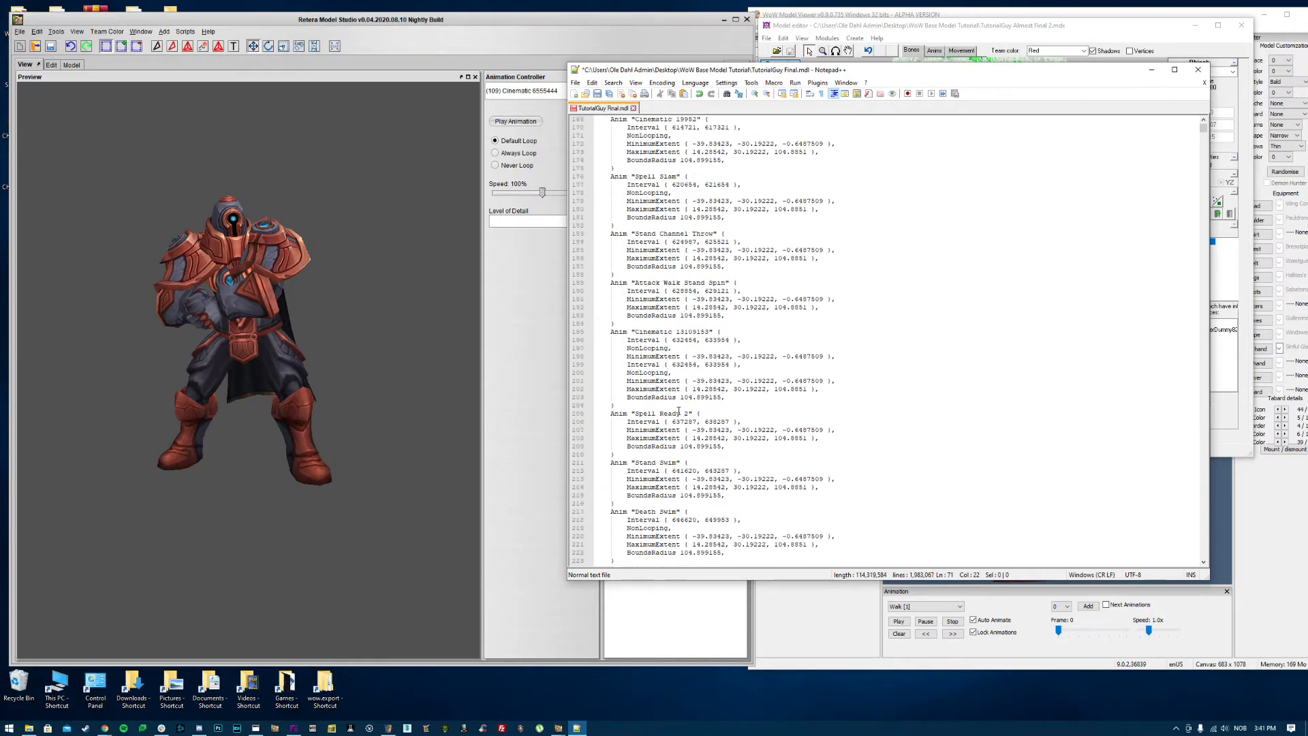
pyautogui.scroll(-4, 682, 411)
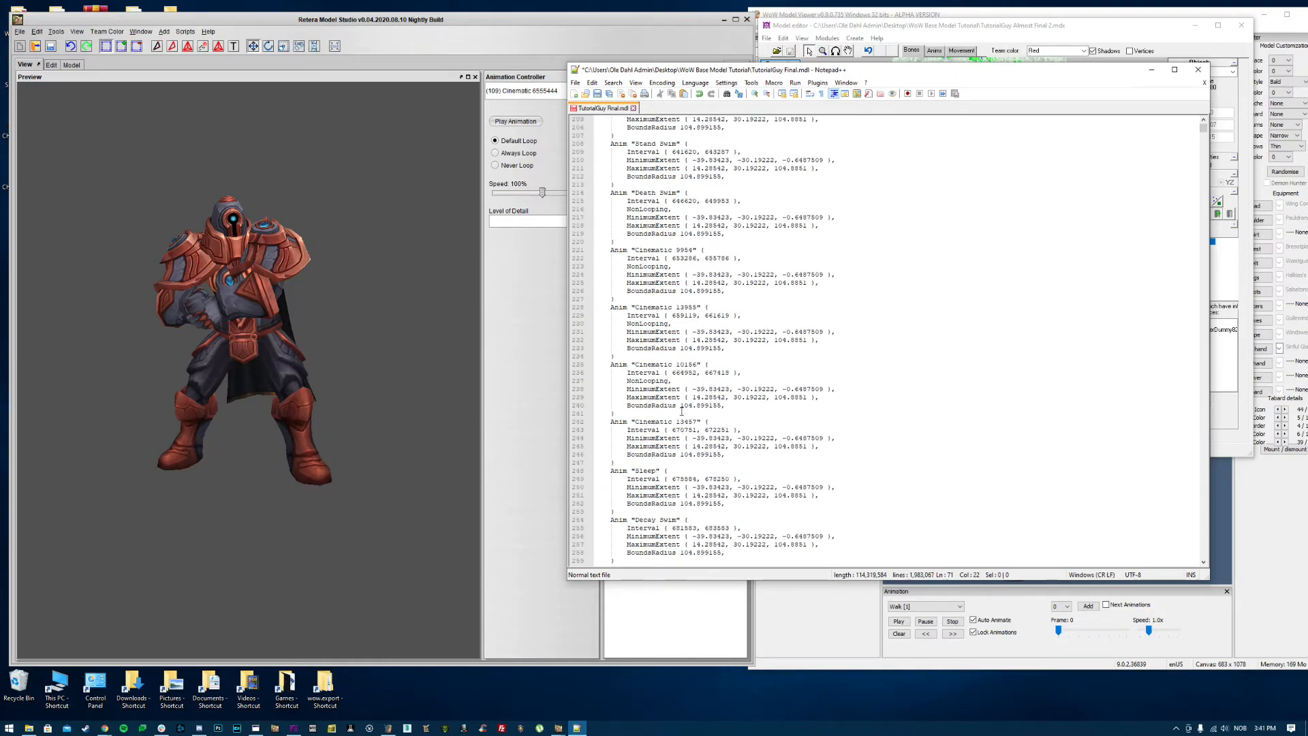
pyautogui.scroll(-20, 681, 411)
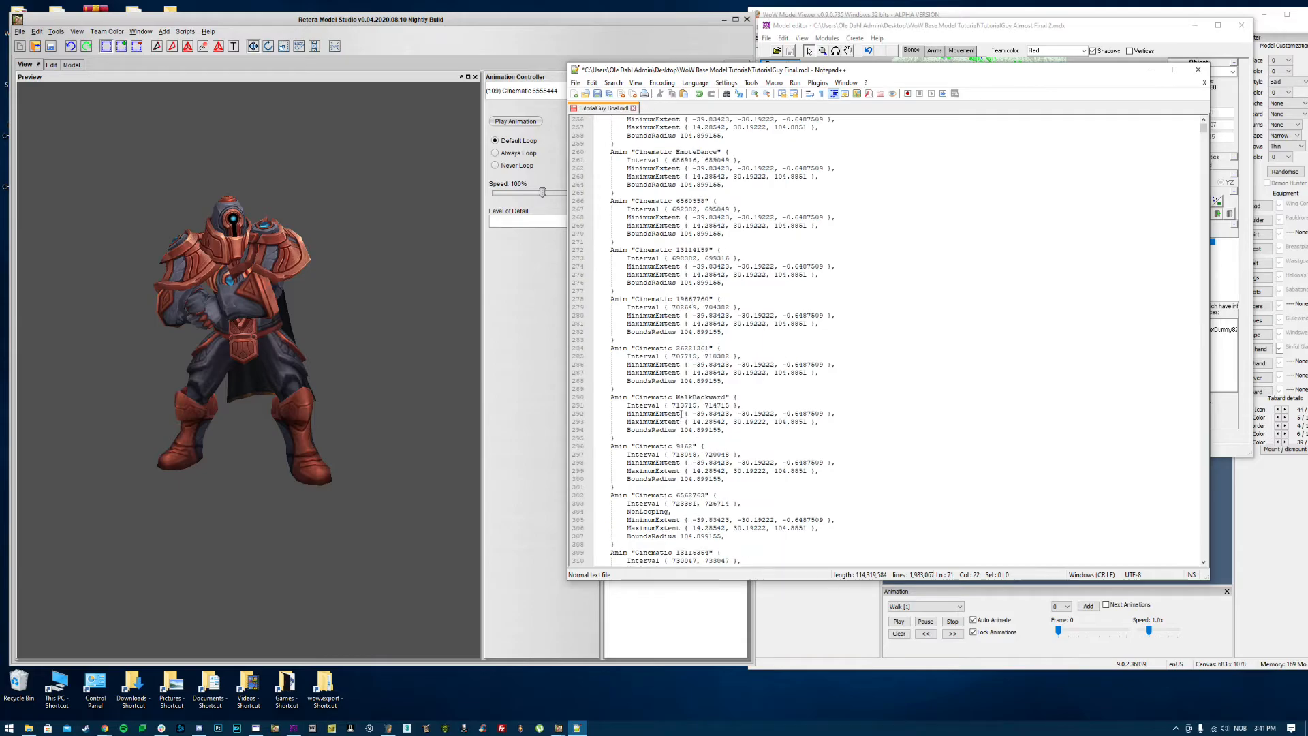
pyautogui.scroll(-16, 682, 409)
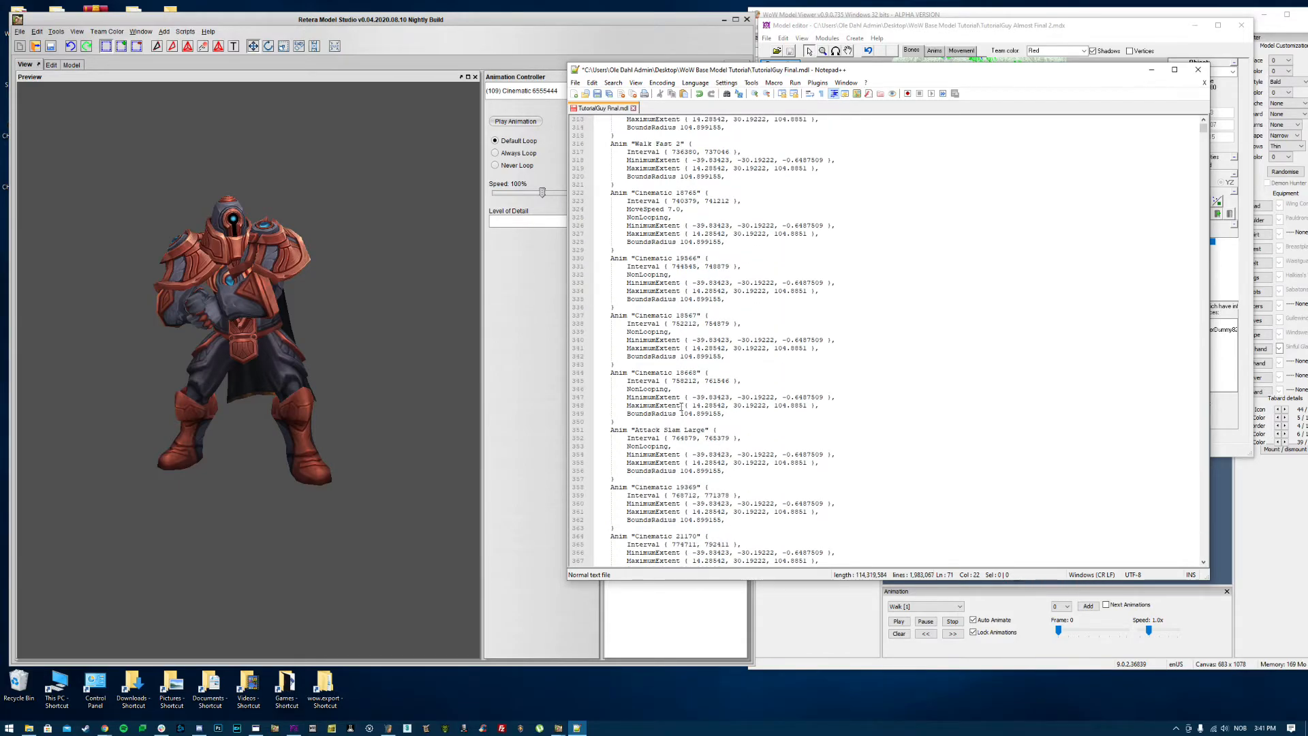
pyautogui.scroll(-5, 676, 406)
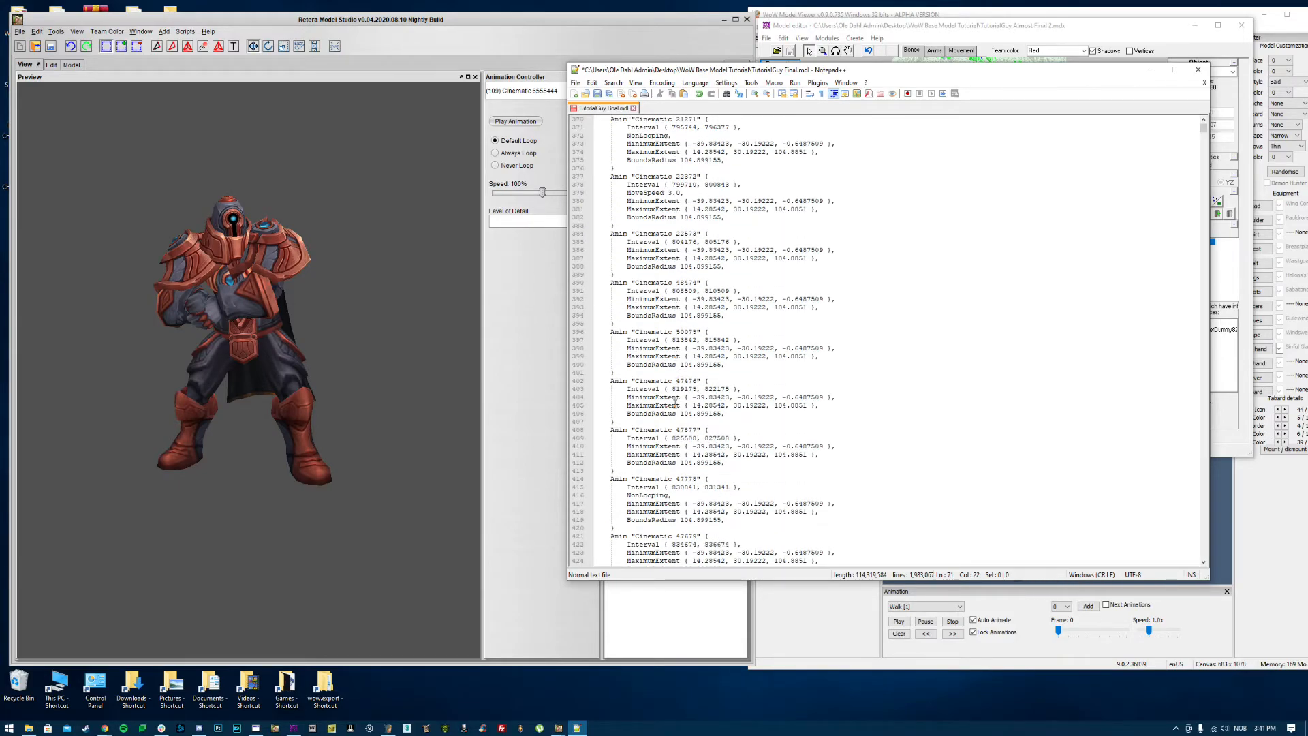
pyautogui.scroll(-20, 675, 403)
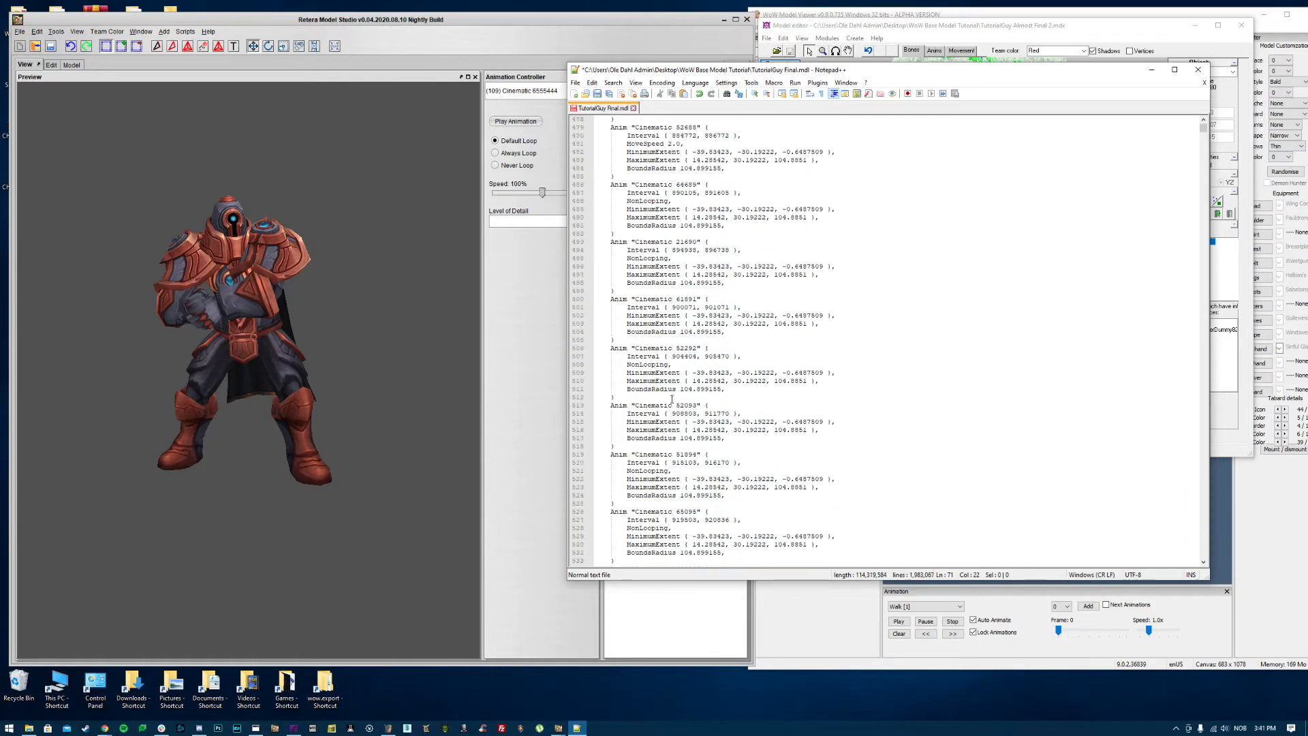
pyautogui.scroll(-16, 672, 400)
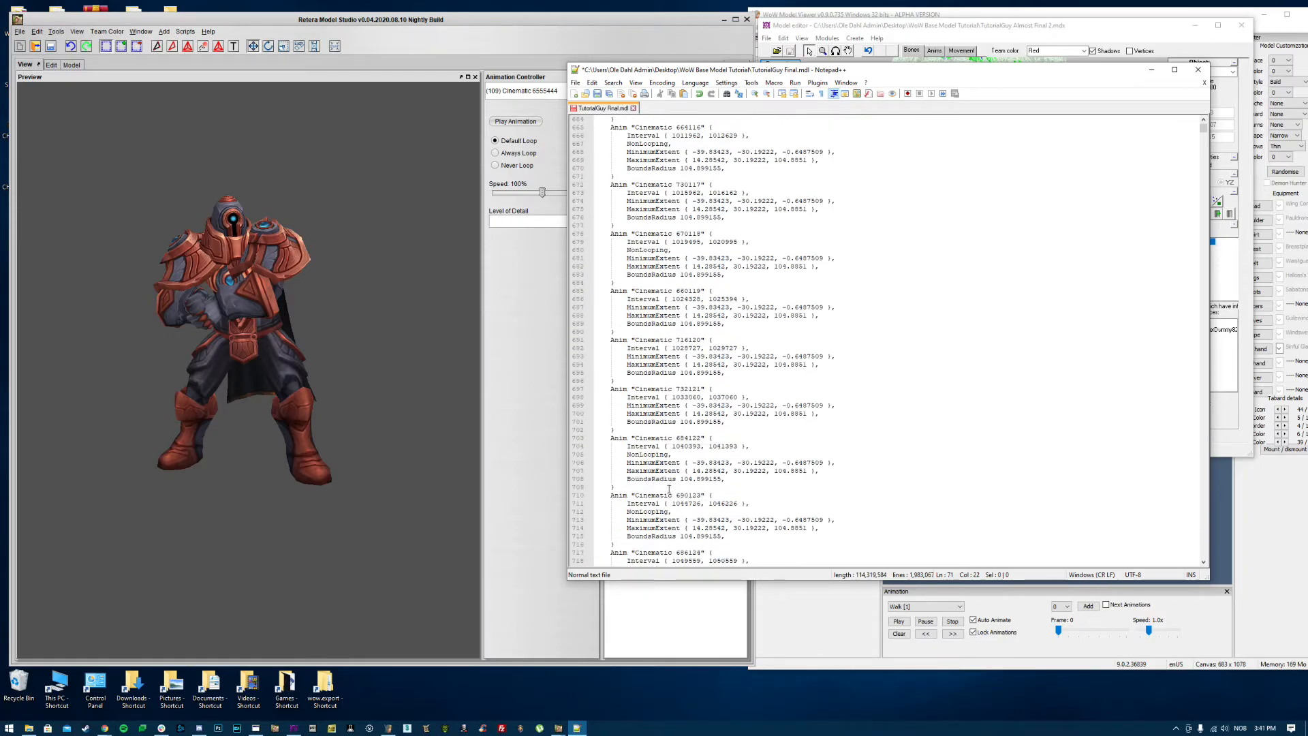
pyautogui.scroll(-6, 668, 489)
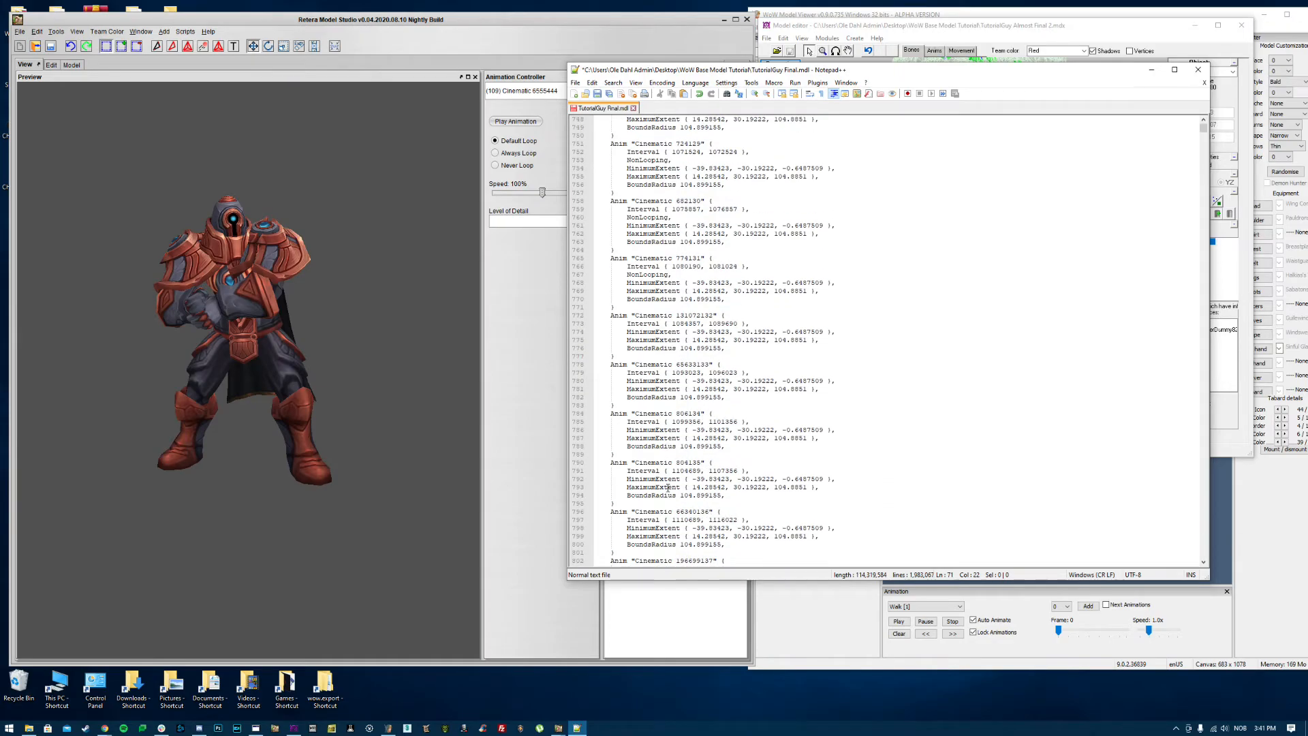
pyautogui.scroll(-20, 688, 471)
pyautogui.scroll(-20, 681, 458)
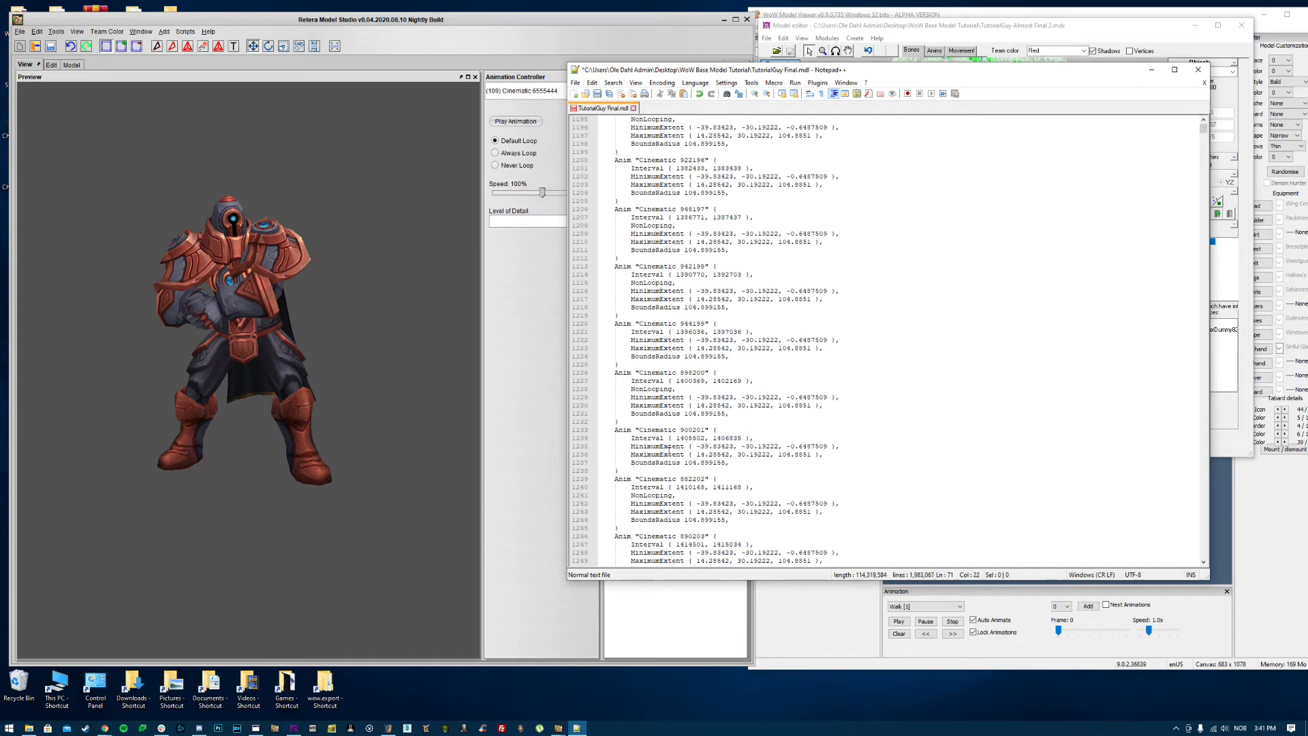
pyautogui.scroll(-20, 669, 449)
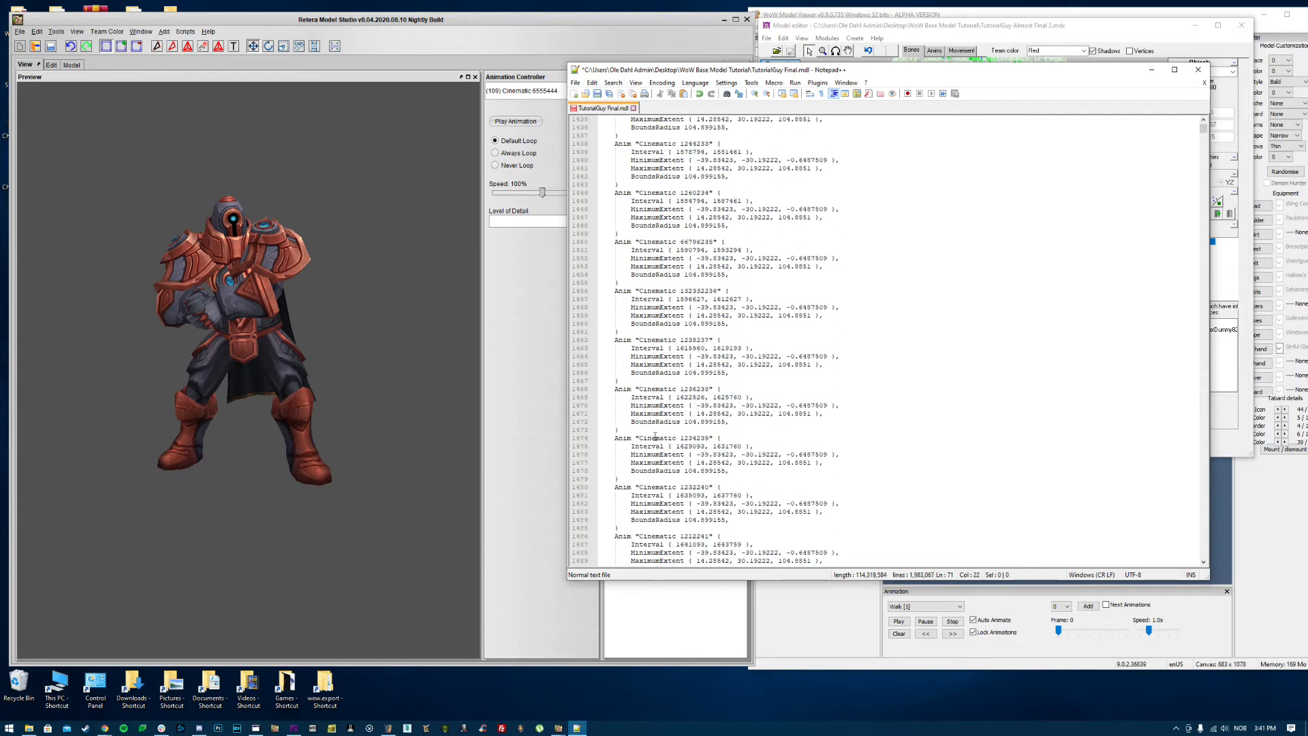
pyautogui.scroll(-20, 655, 436)
pyautogui.scroll(-20, 645, 427)
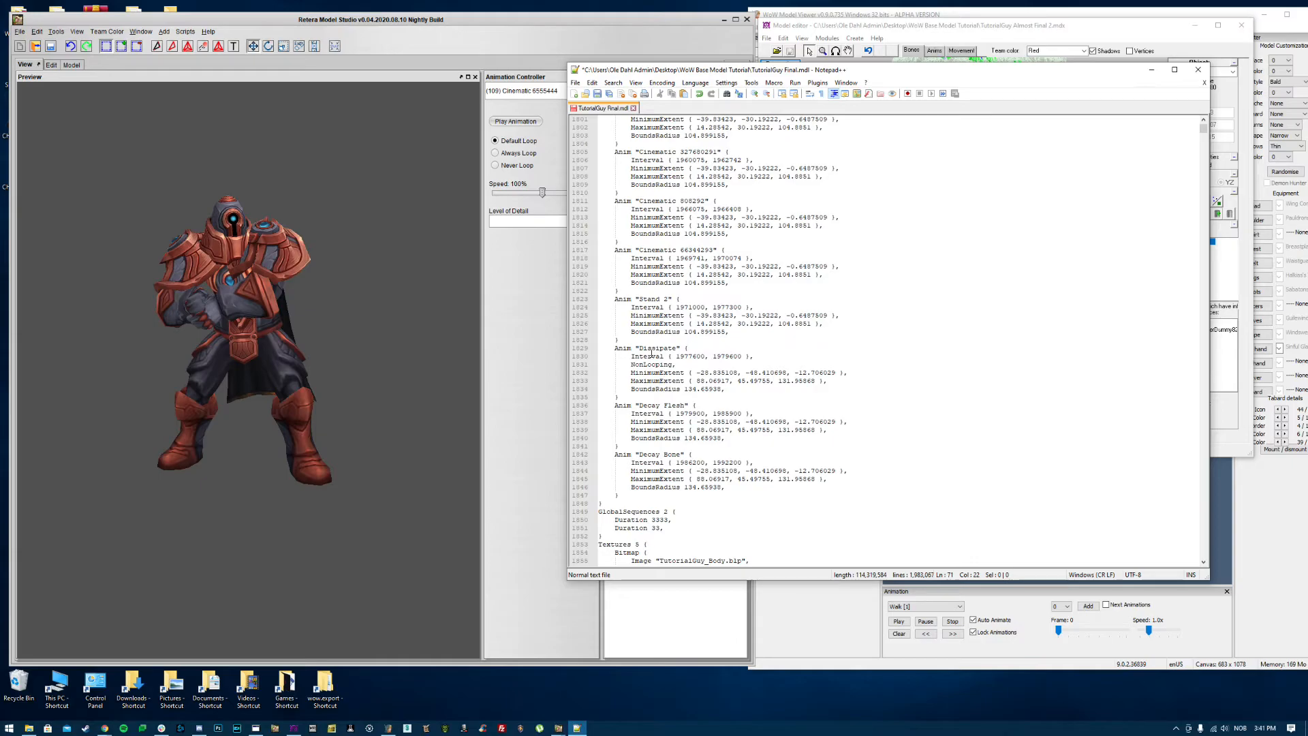
# Step: Switch to Retera Model Studio and preview the "Dissipate", "Decay Flesh" and "Decay Bone" animations on the model
pyautogui.click(512, 97)
pyautogui.moveTo(592, 124); pyautogui.dragTo(592, 170)
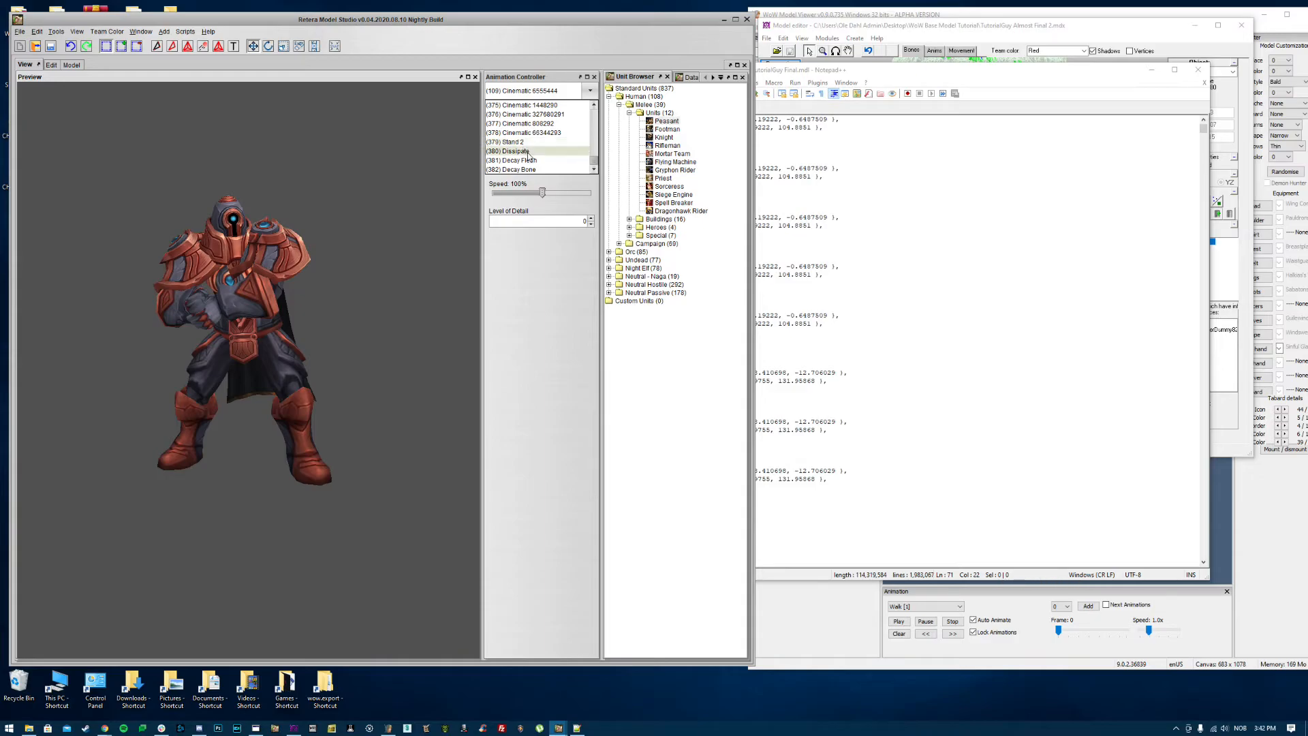
pyautogui.click(524, 142)
pyautogui.press('Down')
pyautogui.press('Down')
pyautogui.press('Down')
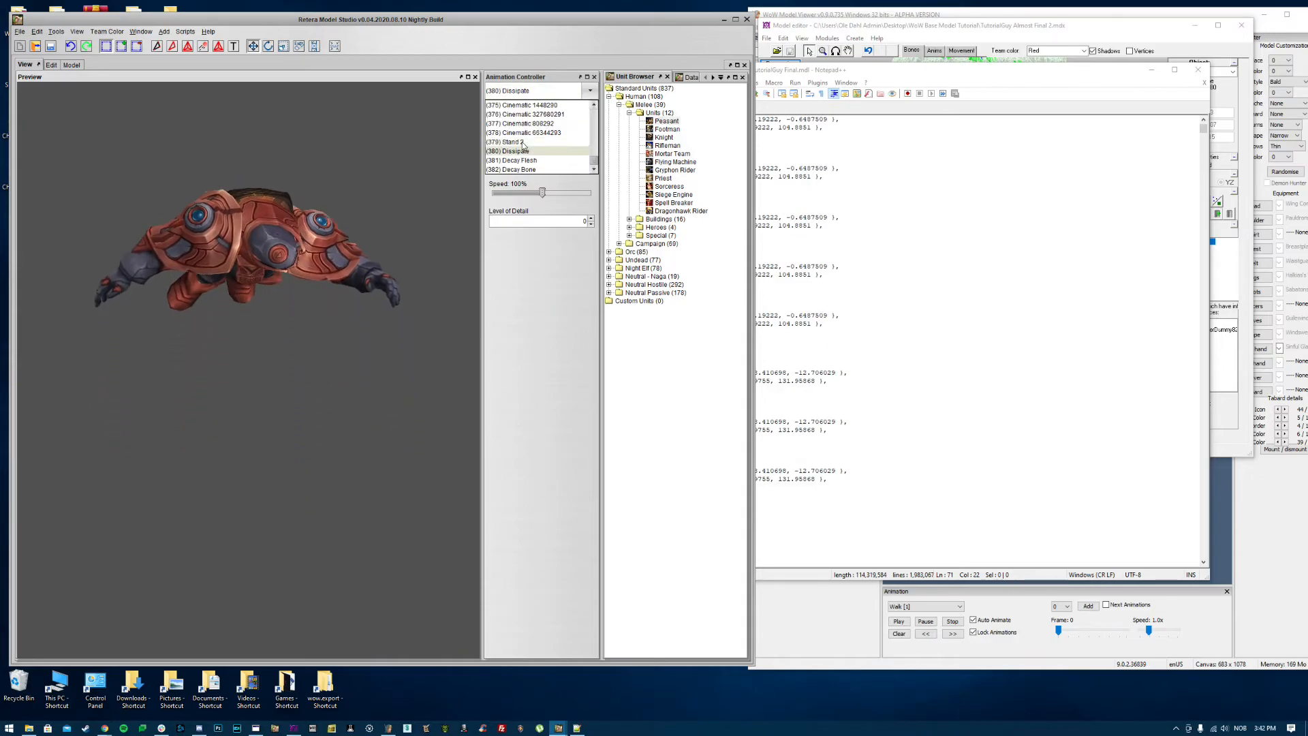
pyautogui.press('Down')
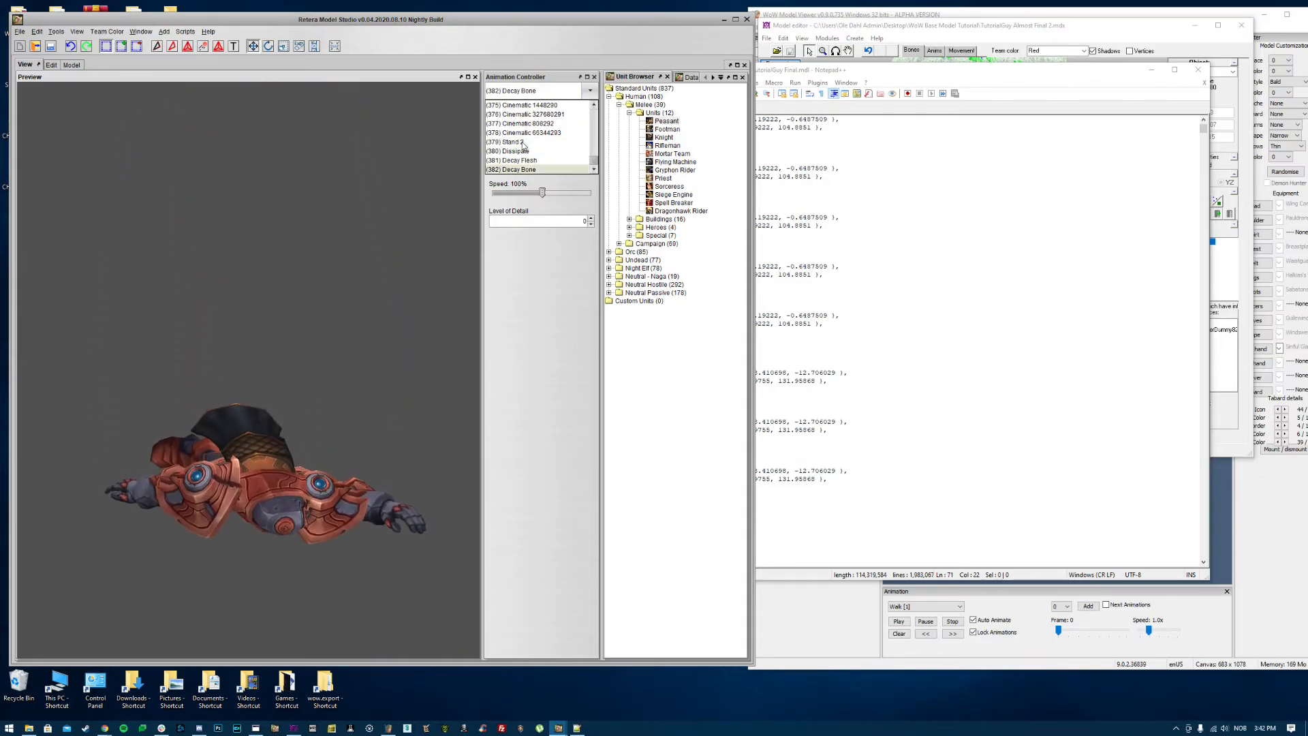
pyautogui.press('Up')
pyautogui.press('Up')
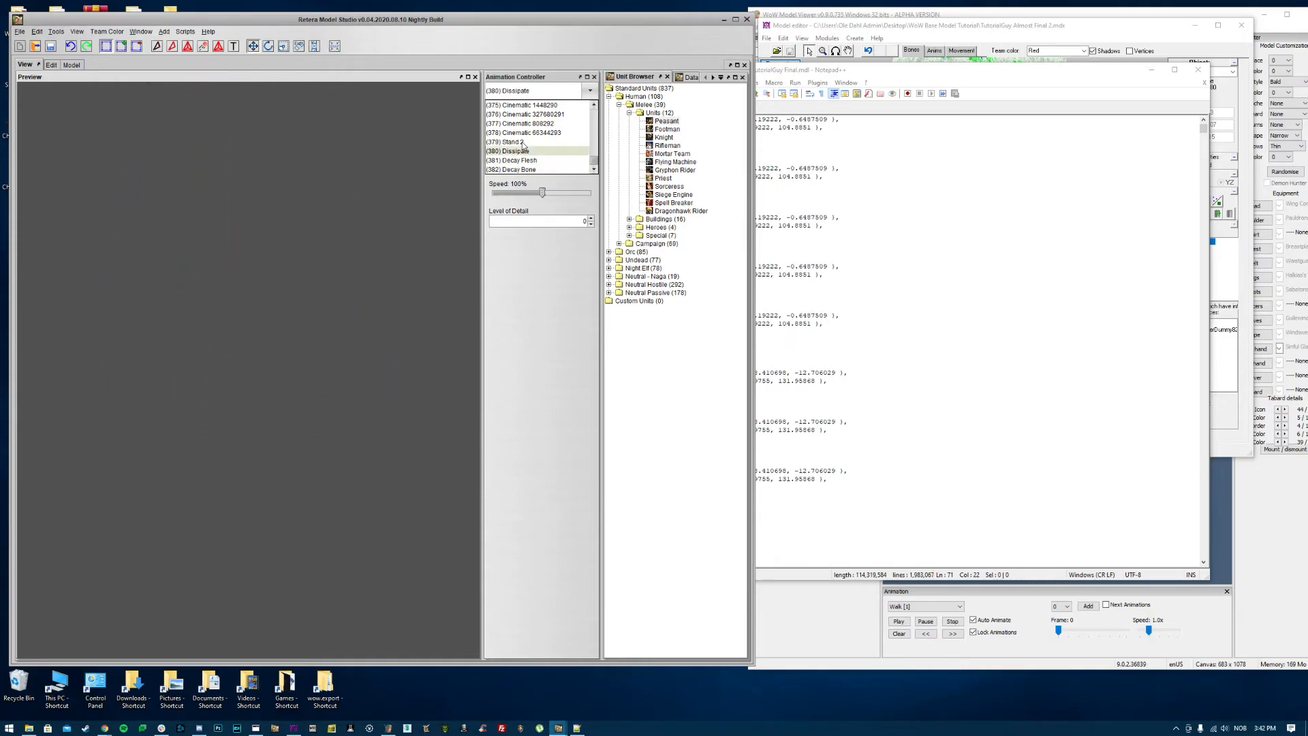
pyautogui.press('Down')
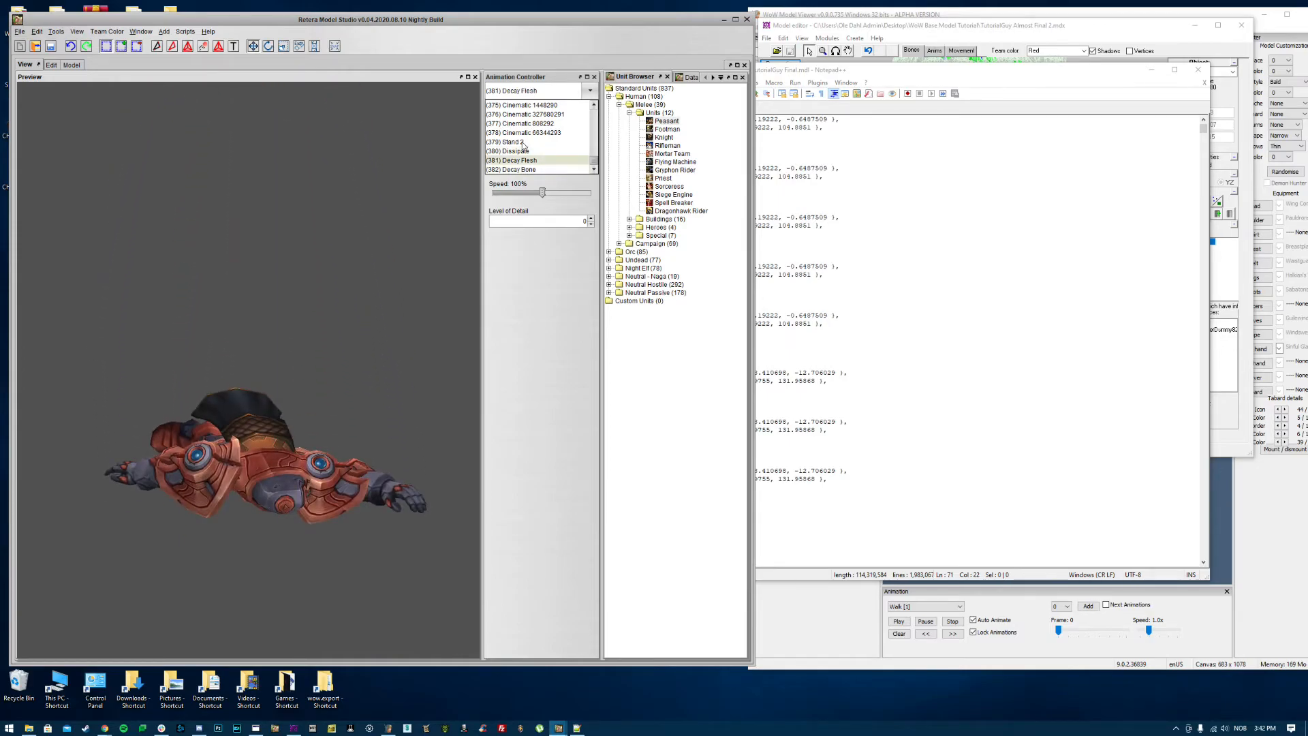
pyautogui.press('Up')
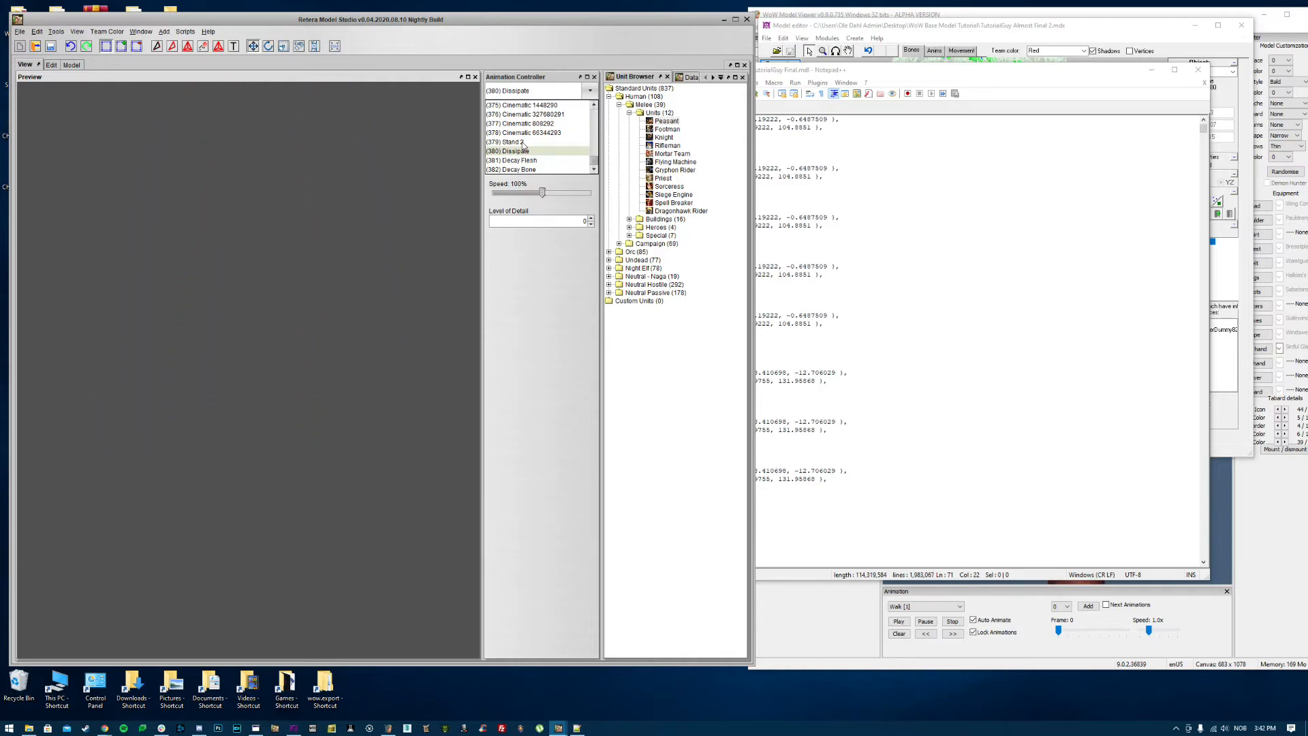
pyautogui.press('Down')
pyautogui.press('Down')
# Step: Delete the block of sequences in the MDL file from "Stand Victory 2" through "Cinematic 66344293", ending just before "Stand 2"
pyautogui.click(909, 357)
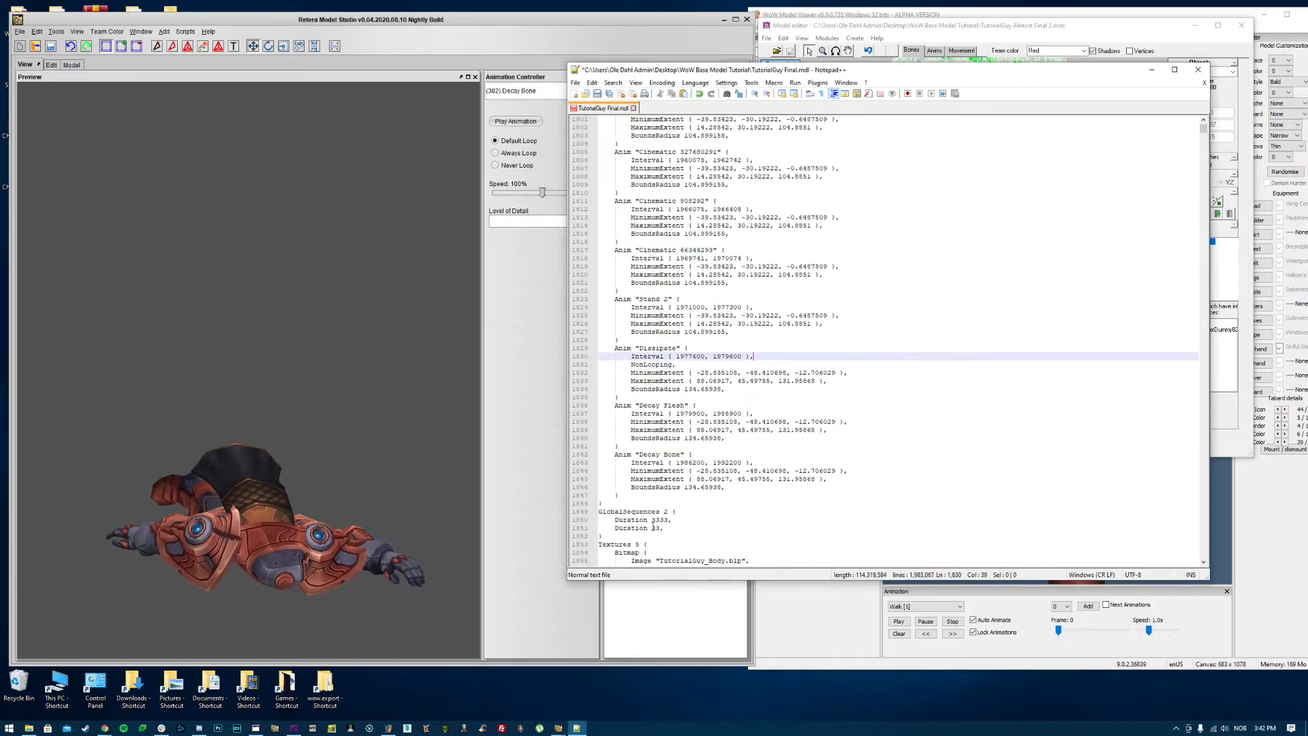
pyautogui.scroll(2, 642, 386)
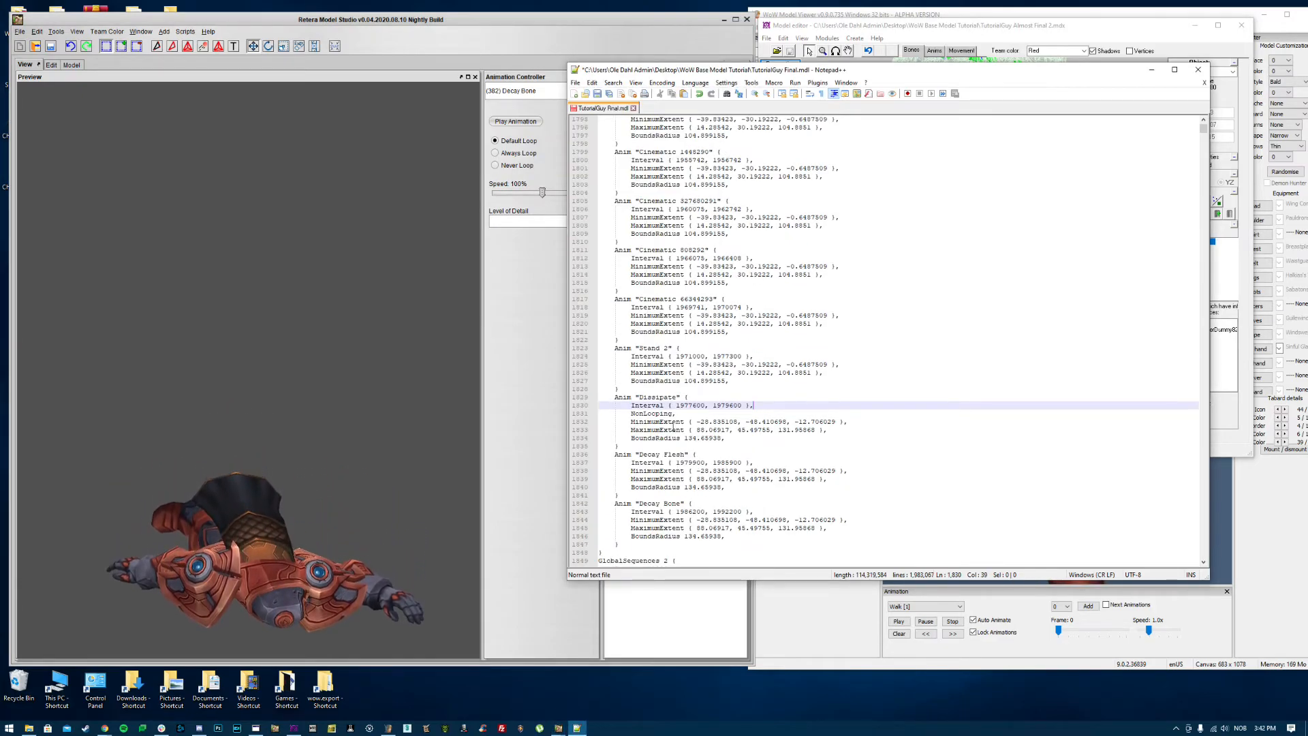
pyautogui.click(643, 387)
pyautogui.moveTo(627, 339); pyautogui.dragTo(620, 307)
pyautogui.press('Delete')
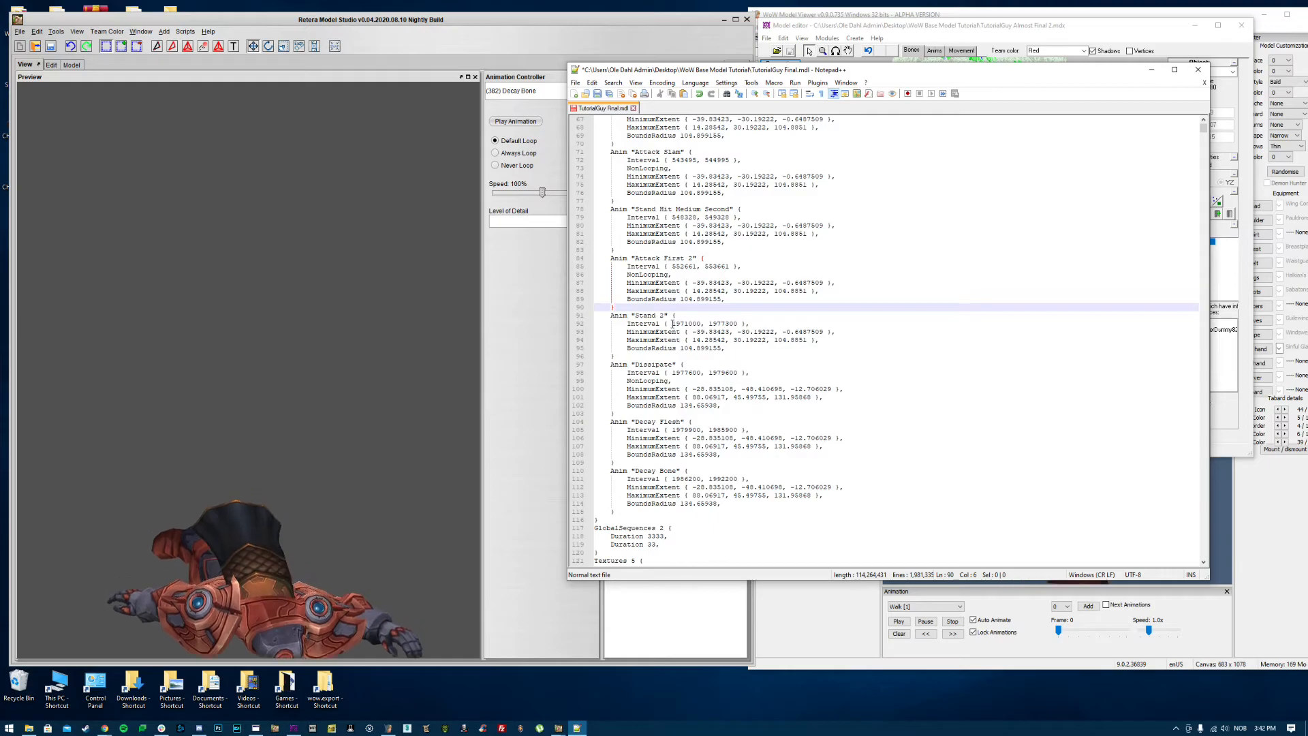
# Step: Save the trimmed TutorialGuy Final MDL file and reopen it in Retera Model Studio
pyautogui.scroll(5, 674, 323)
pyautogui.click(736, 316)
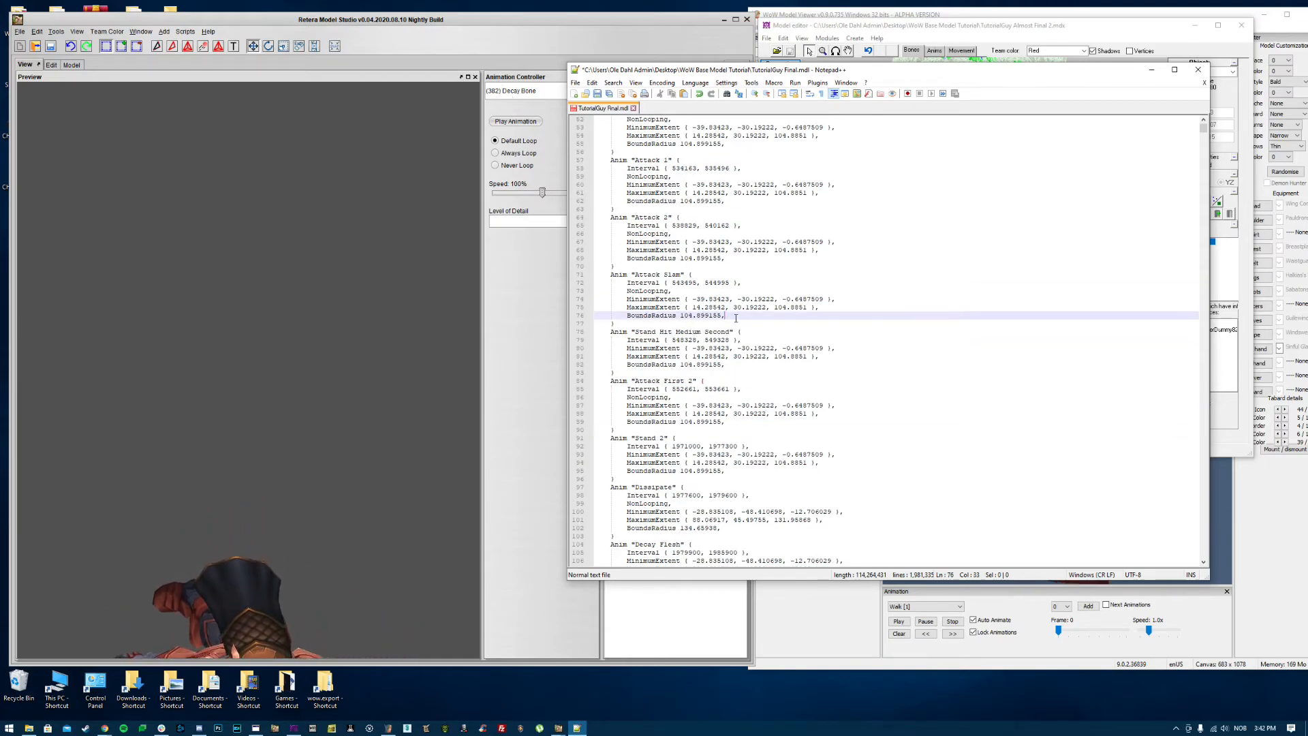
pyautogui.hotkey('ctrl', 's')
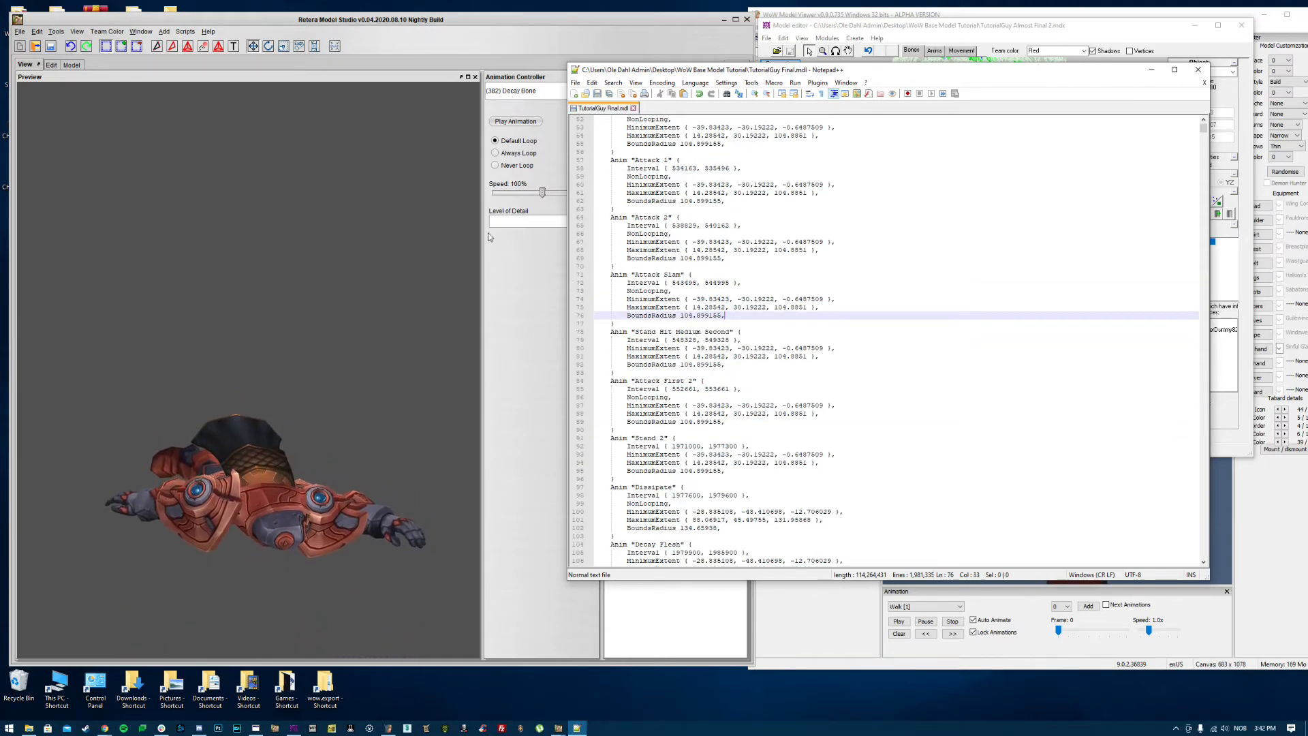
pyautogui.click(25, 32)
pyautogui.click(35, 55)
pyautogui.doubleClick(297, 311)
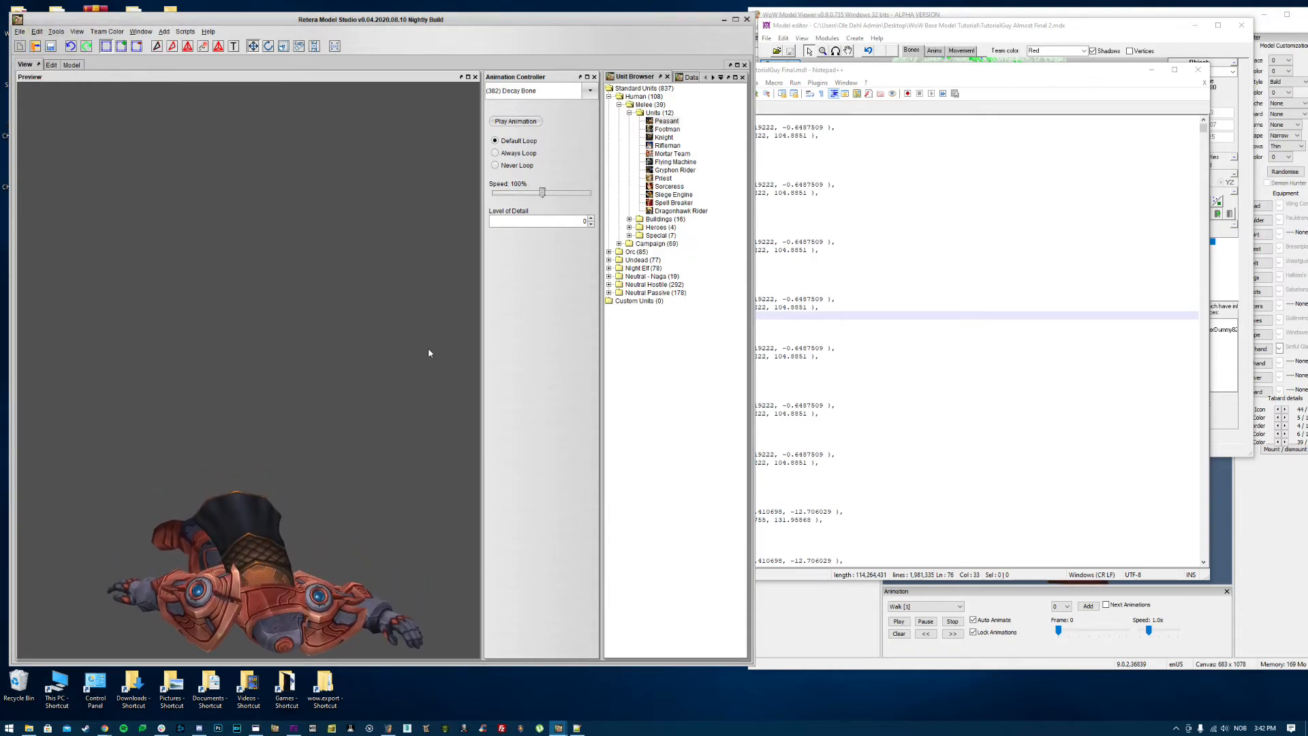
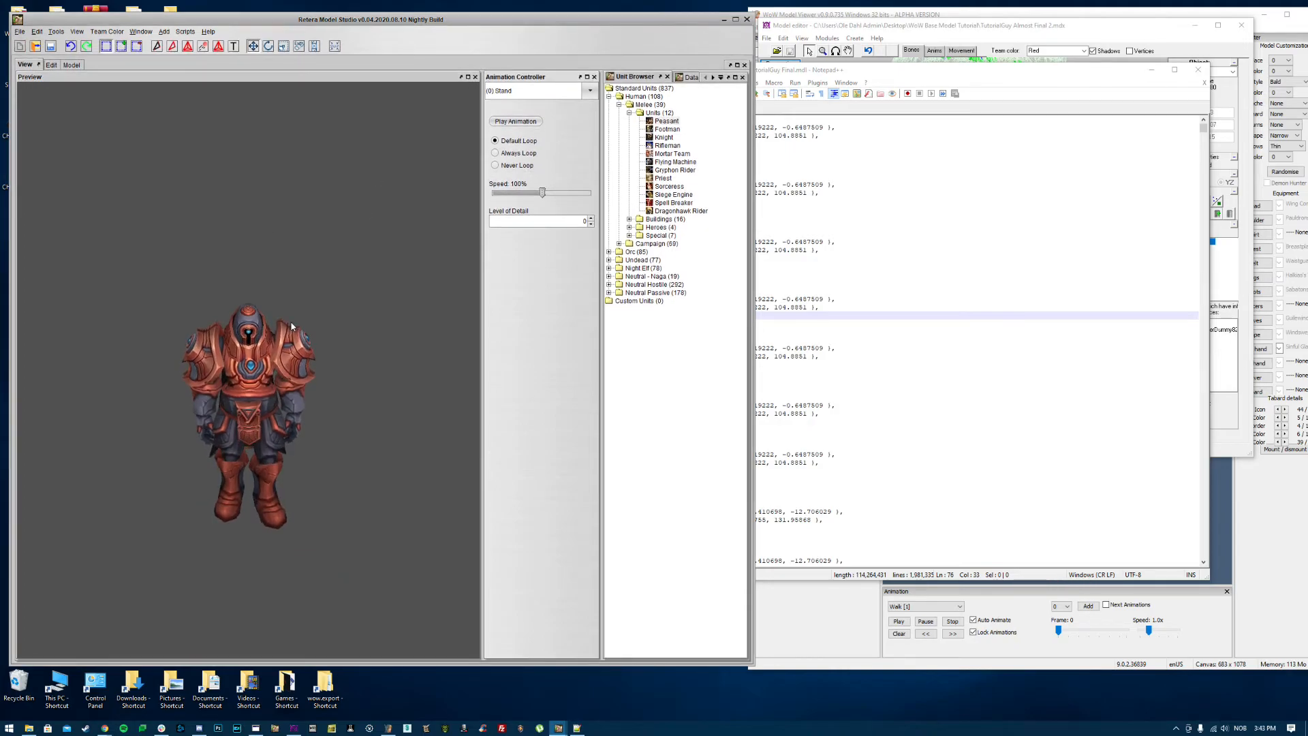
# Step: Look through the reloaded model's animation list and compare the "Stand" and "Stand 2" animations in the preview
pyautogui.click(529, 95)
pyautogui.click(527, 106)
pyautogui.click(525, 94)
pyautogui.scroll(-3, 525, 117)
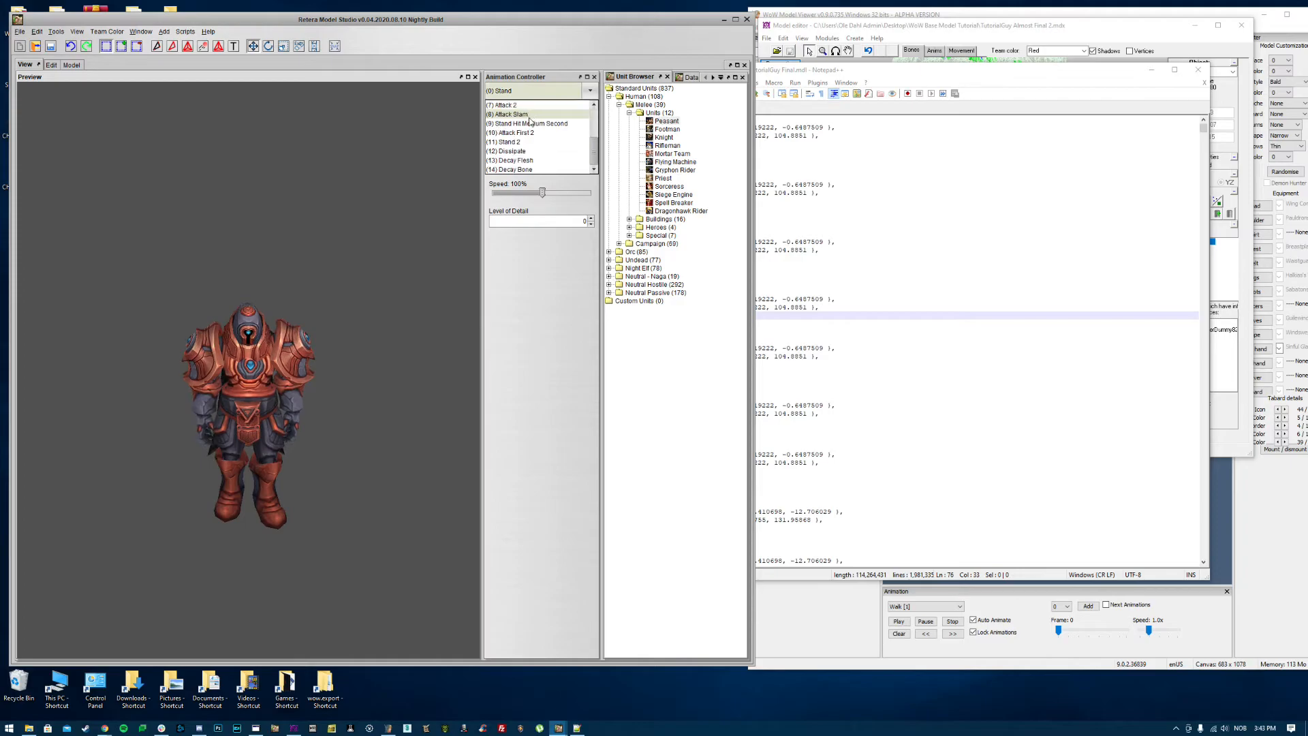
pyautogui.click(508, 142)
pyautogui.click(520, 94)
pyautogui.scroll(3, 519, 116)
pyautogui.click(517, 114)
pyautogui.click(516, 96)
pyautogui.scroll(-3, 522, 163)
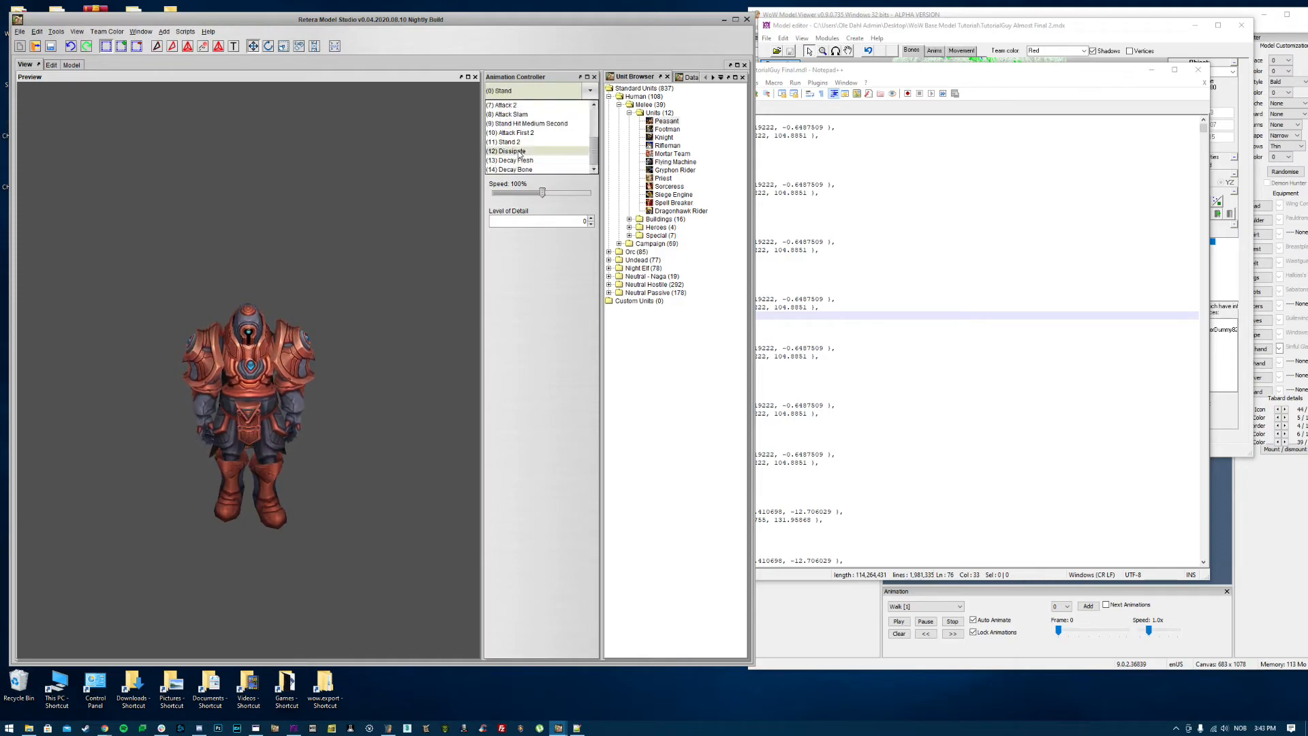
pyautogui.click(507, 142)
# Step: Check the "Stand 2" entry in the MDL file, then view the "Stand 2" animation from the model's side
pyautogui.click(781, 348)
pyautogui.scroll(-10, 781, 349)
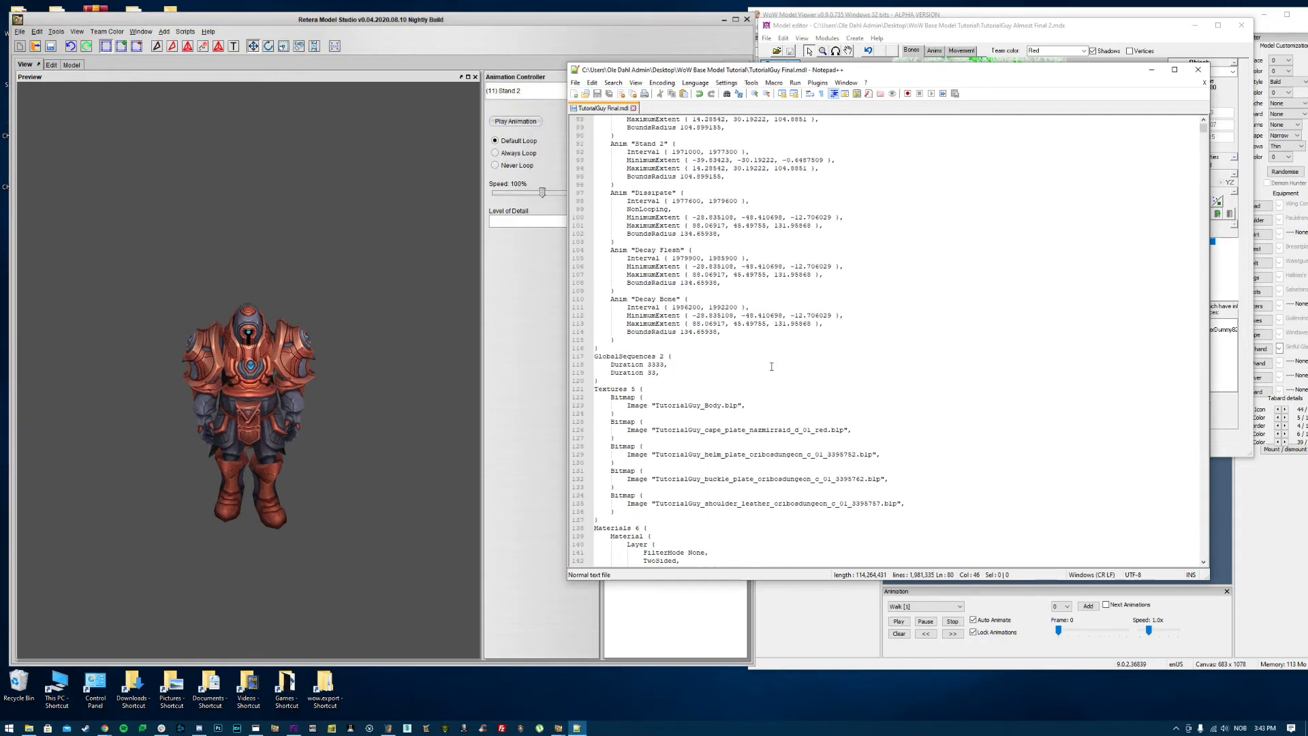
pyautogui.click(314, 391)
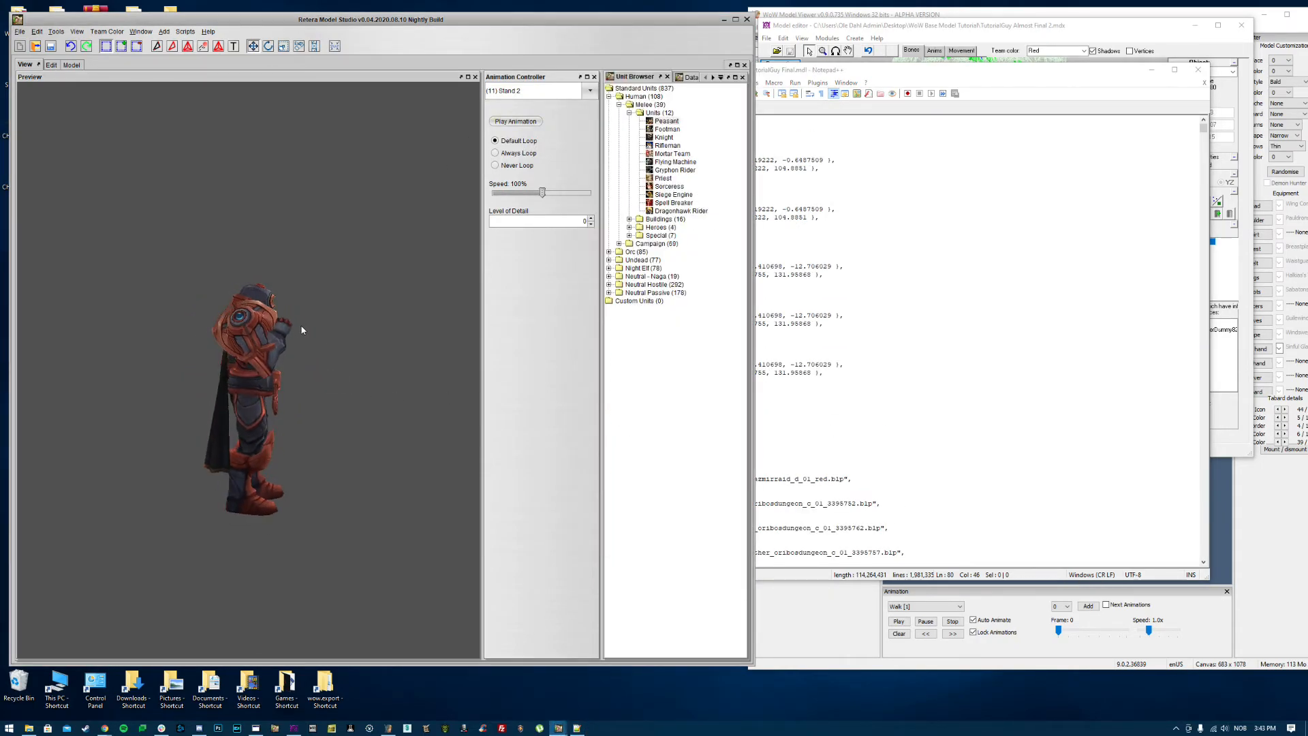
# Step: View the "Stand 2" animation from the front and at an angle in the preview
pyautogui.scroll(3, 252, 331)
pyautogui.moveTo(249, 330)
pyautogui.mouseDown()
pyautogui.moveTo(305, 329)
pyautogui.moveTo(239, 331)
pyautogui.mouseUp()
pyautogui.click(518, 125)
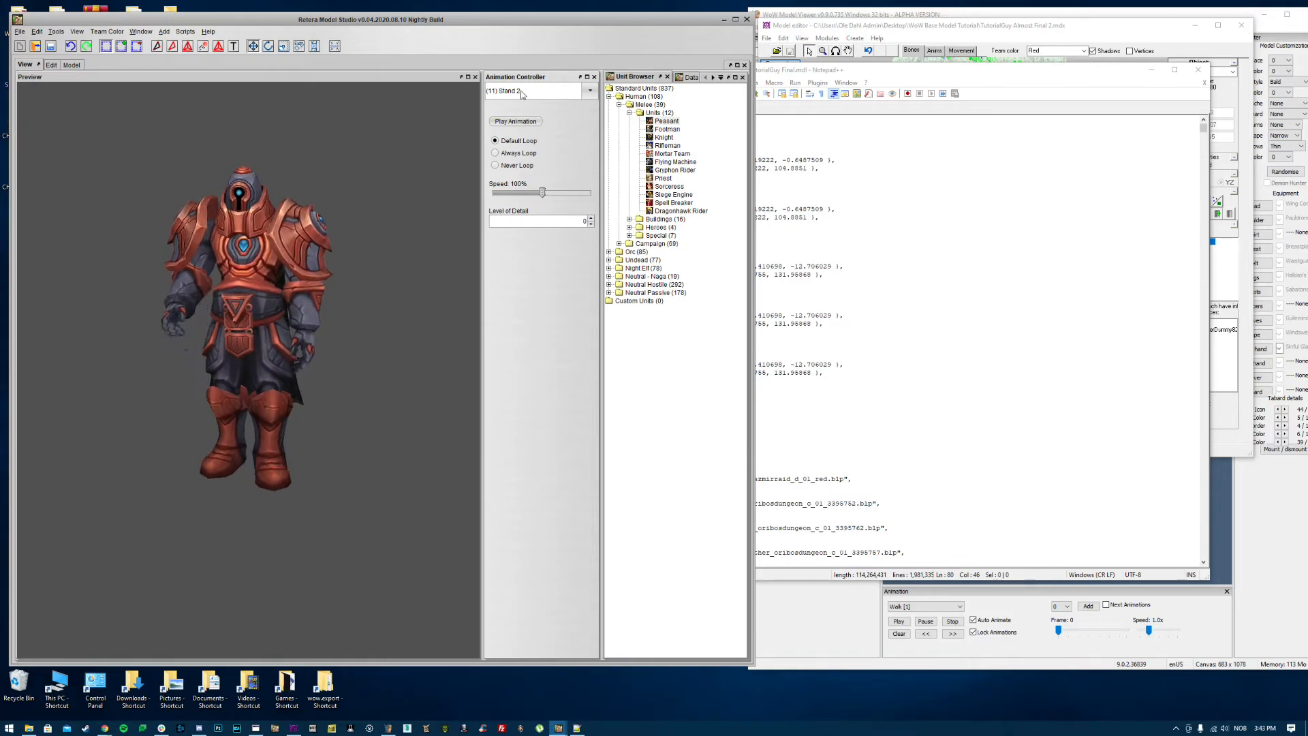
pyautogui.moveTo(210, 213); pyautogui.dragTo(221, 261)
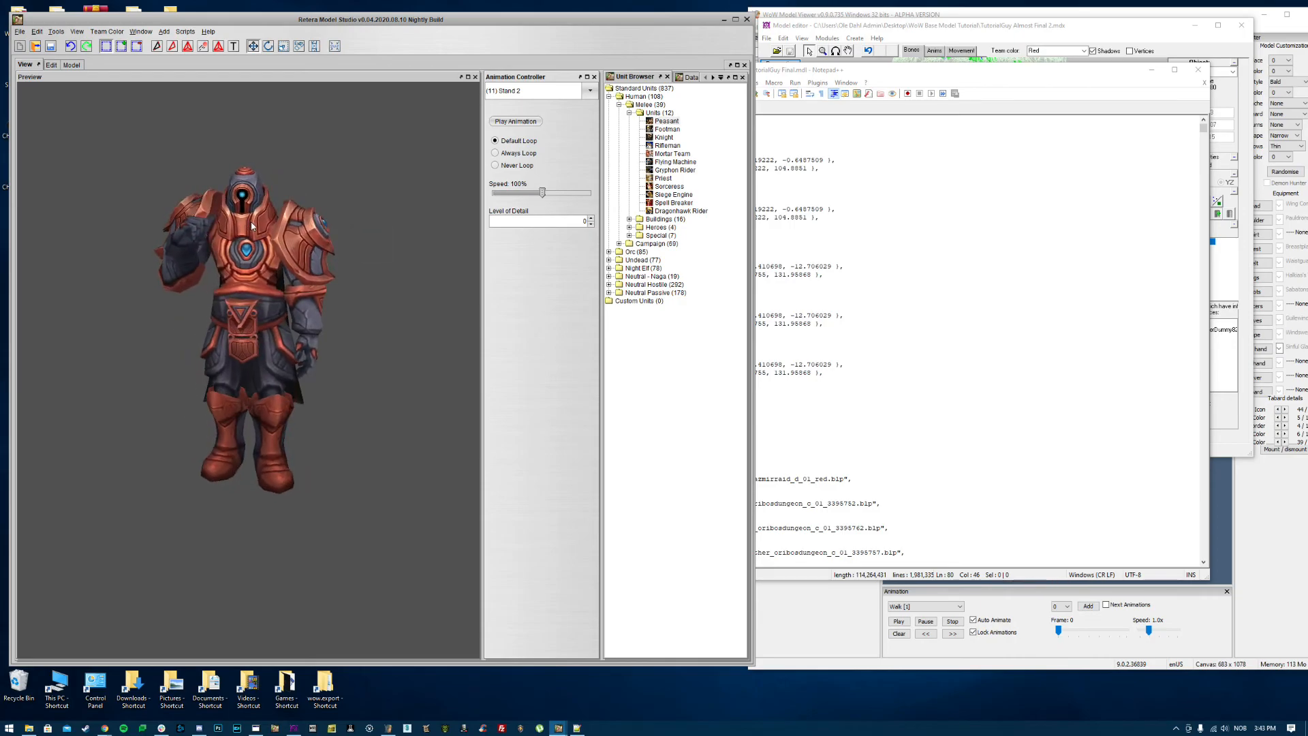
pyautogui.moveTo(287, 306); pyautogui.dragTo(217, 342)
pyautogui.moveTo(330, 321)
pyautogui.mouseDown()
pyautogui.moveTo(257, 327)
pyautogui.moveTo(351, 321)
pyautogui.mouseUp()
# Step: Delete the "Stand 2" sequence from the TutorialGuy Final MDL file in Notepad++
pyautogui.click(827, 380)
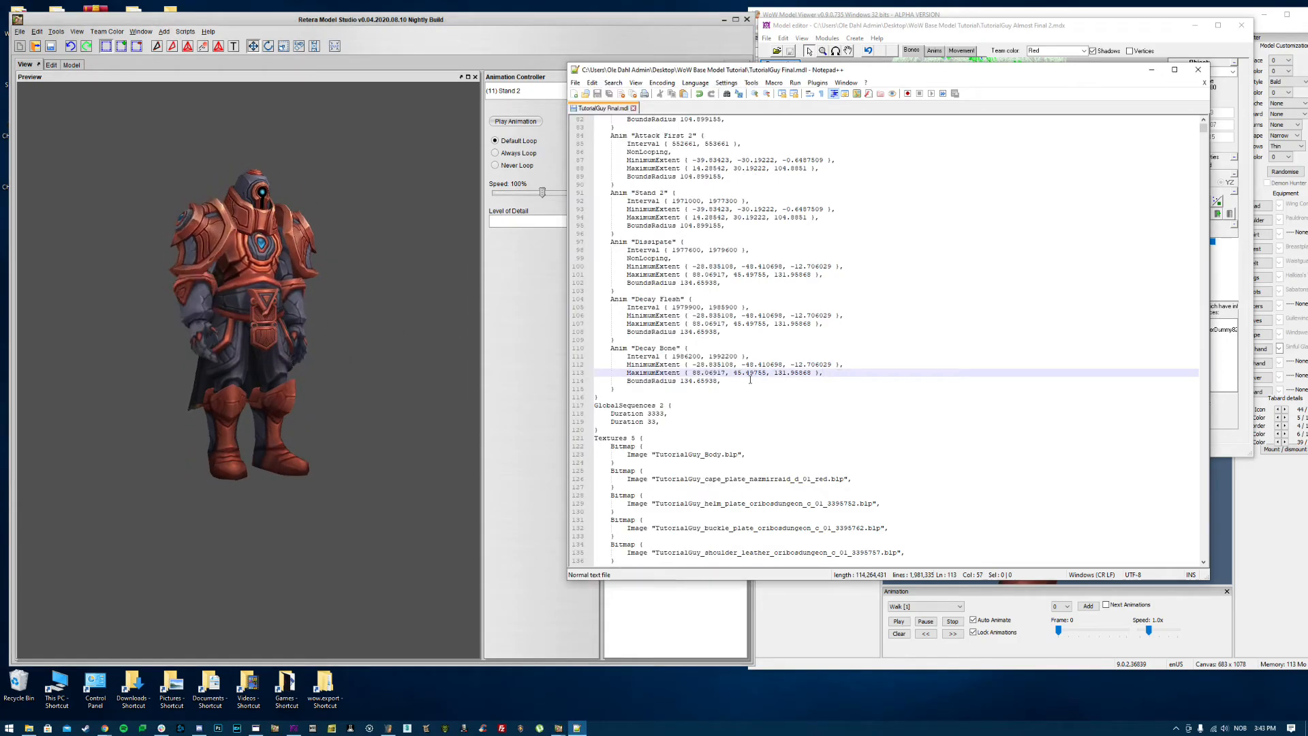
pyautogui.scroll(3, 626, 311)
pyautogui.moveTo(626, 312); pyautogui.dragTo(618, 259)
pyautogui.press('Delete')
pyautogui.click(766, 209)
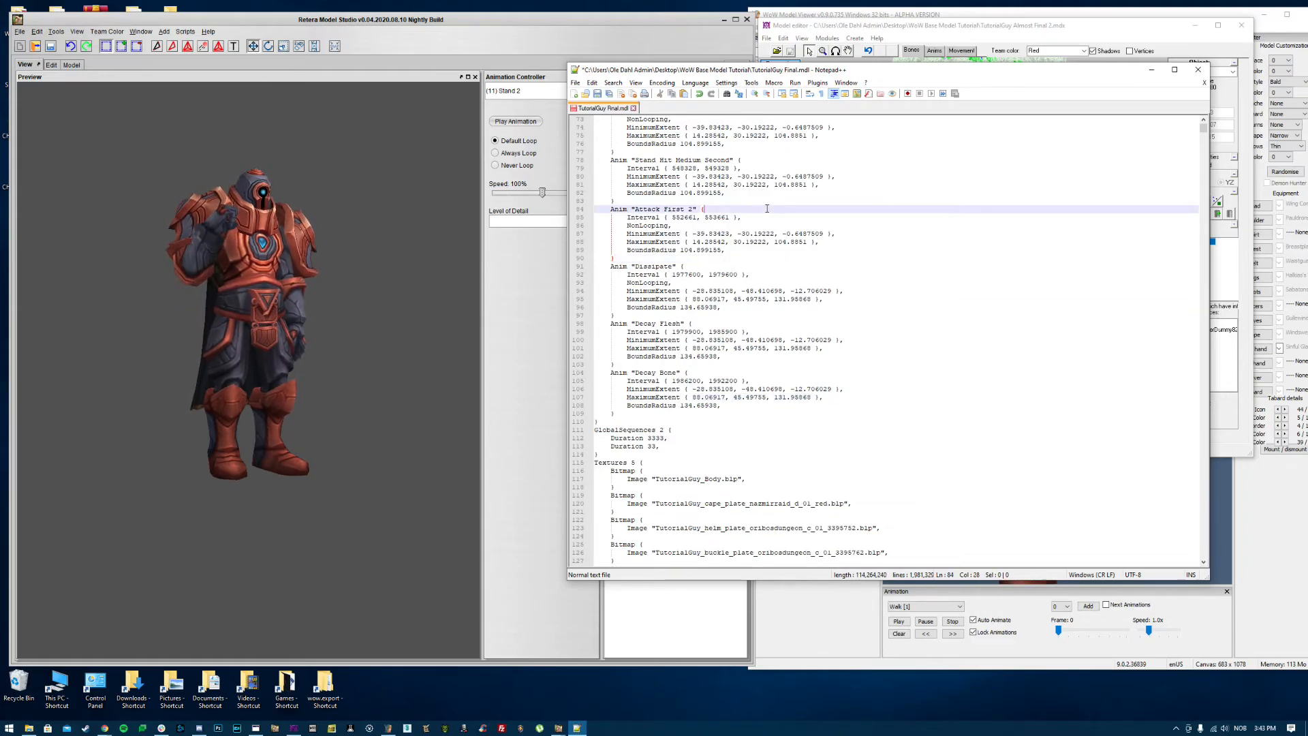
pyautogui.scroll(15, 756, 213)
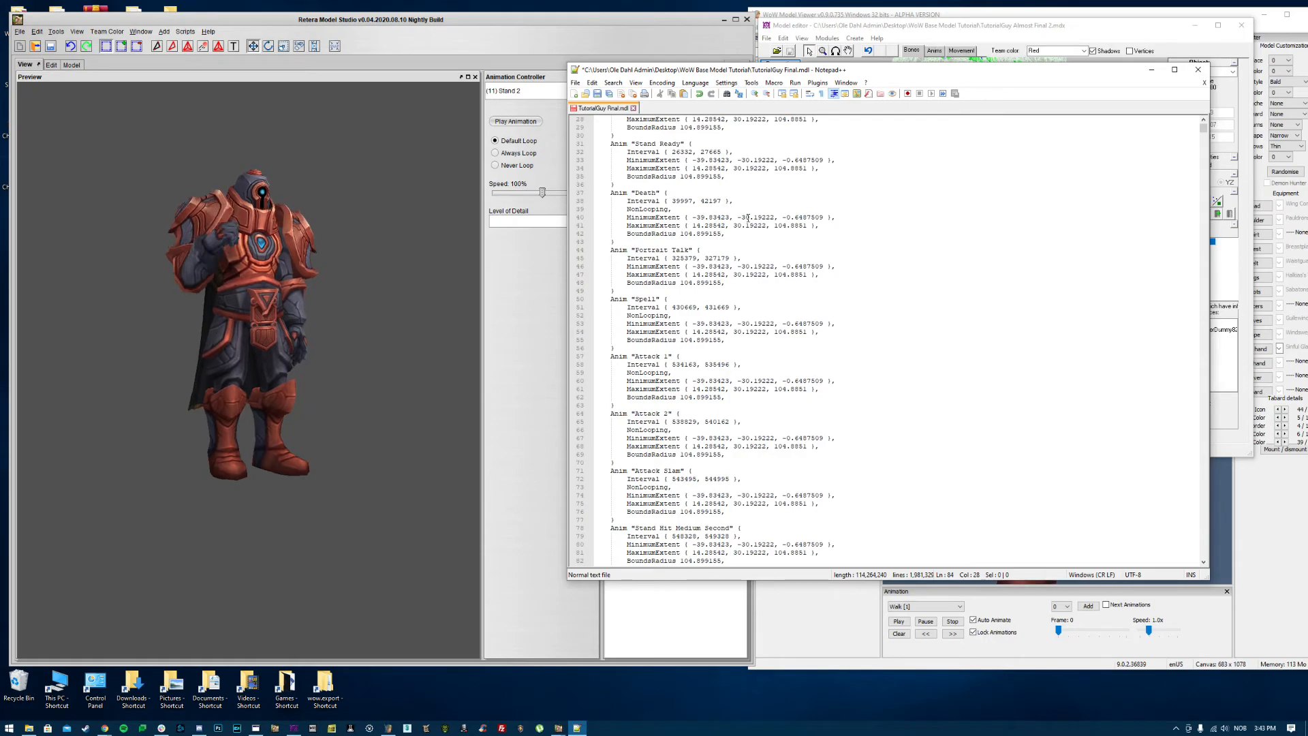
# Step: Save the edited TutorialGuy Final MDL file and reload it in Retera Model Studio
pyautogui.click(225, 109)
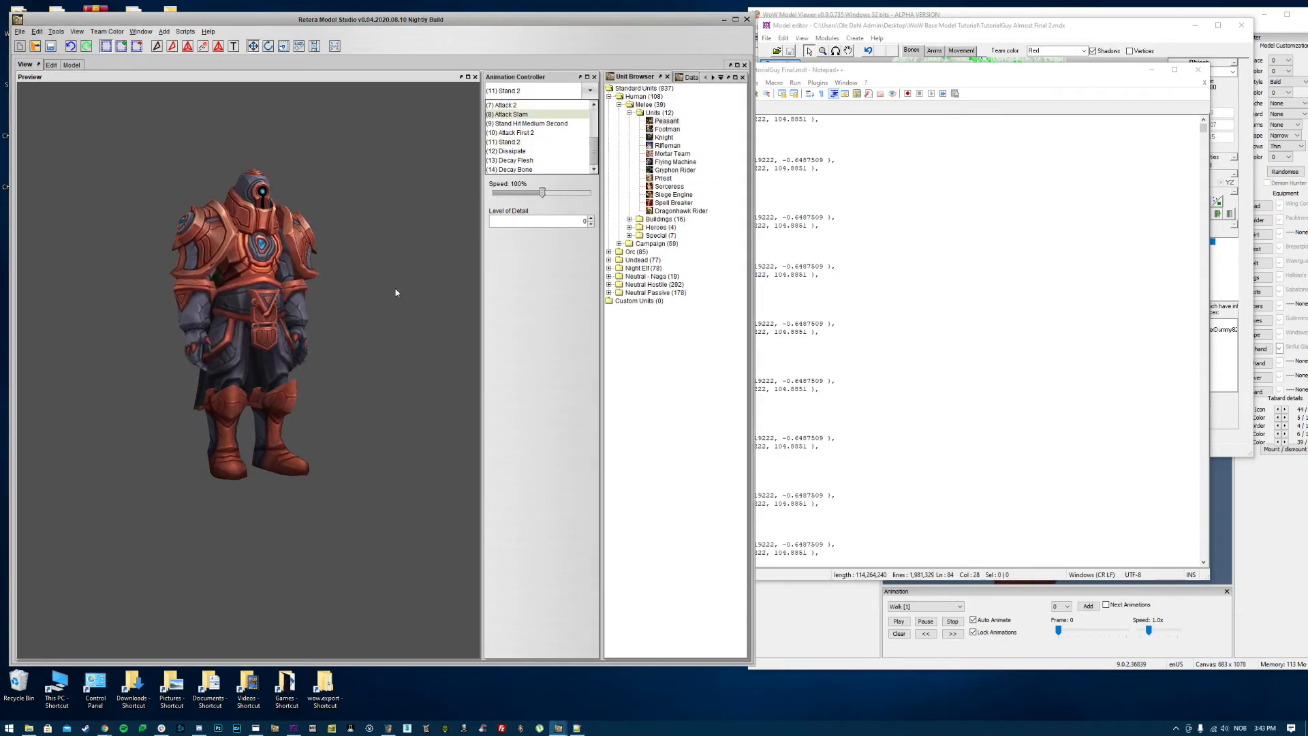
pyautogui.click(865, 291)
pyautogui.click(20, 31)
pyautogui.click(31, 54)
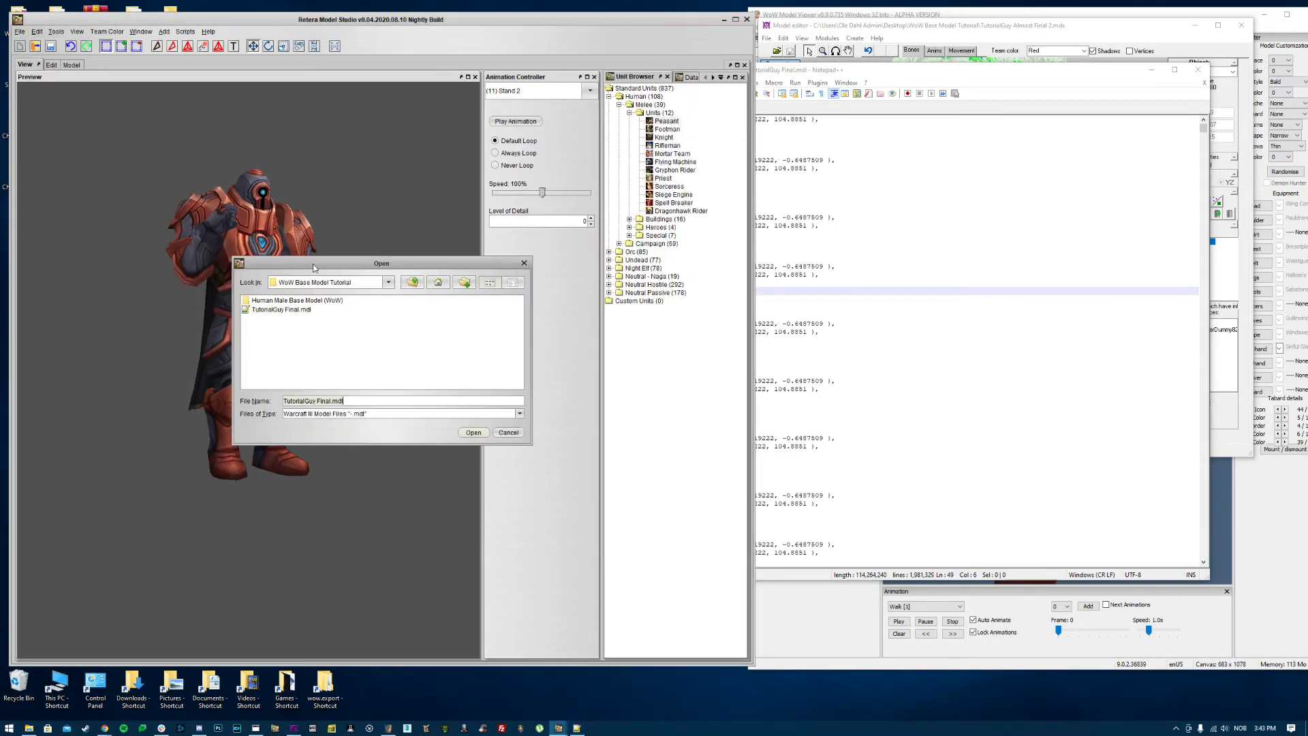
pyautogui.doubleClick(282, 311)
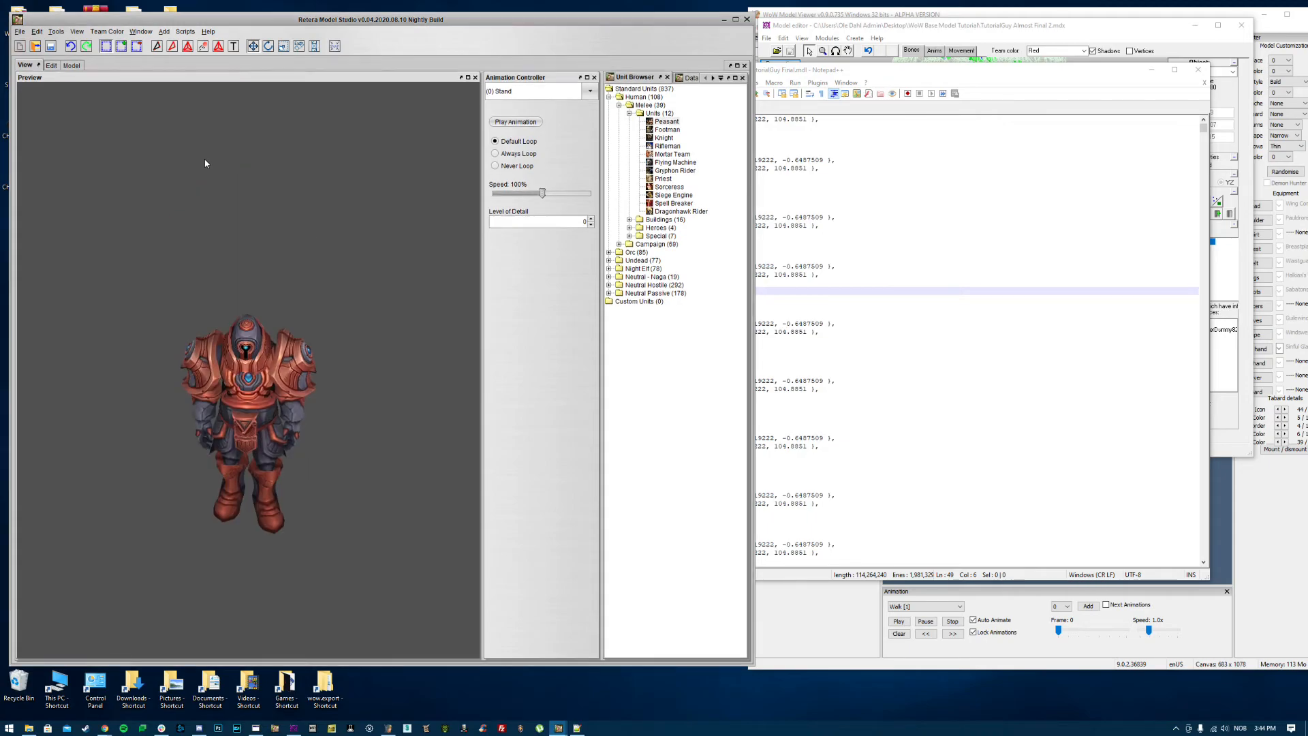
pyautogui.scroll(3, 257, 251)
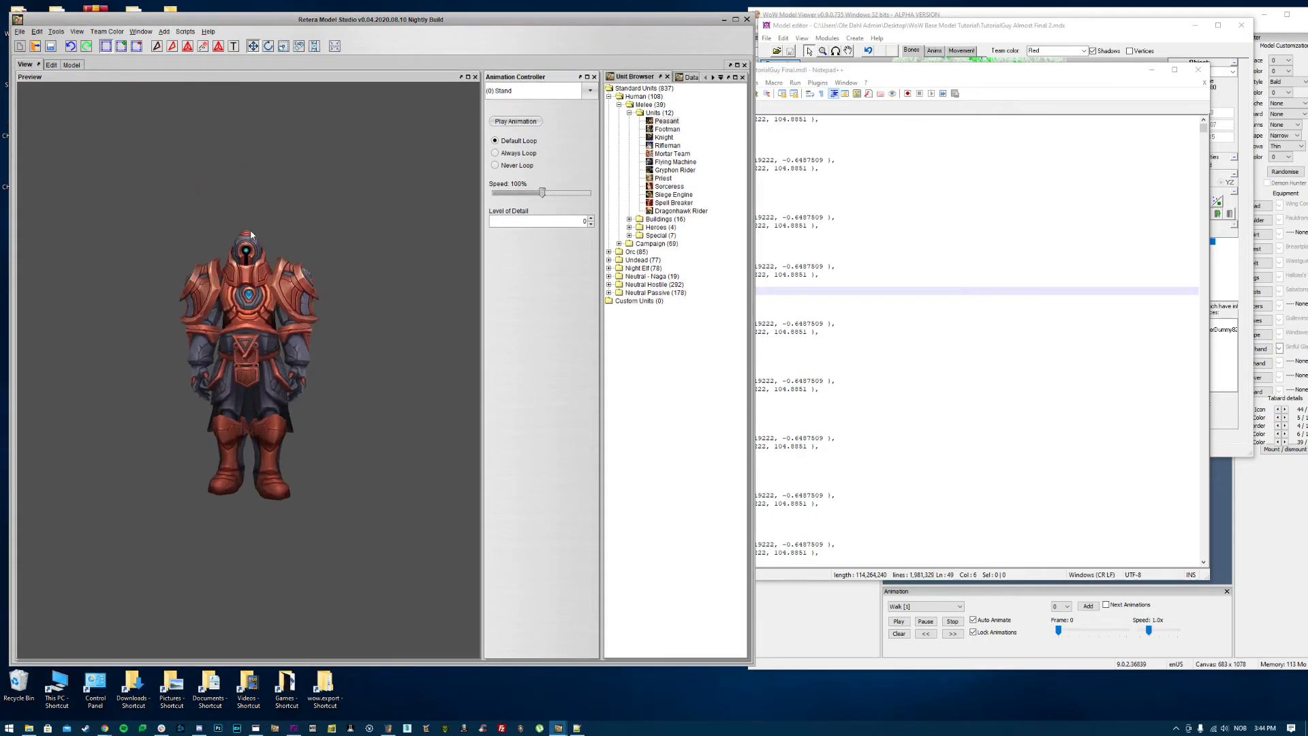
# Step: Save the model as a Warcraft III binary MDX file named TutorialGuy Final Unoptimized
pyautogui.click(19, 32)
pyautogui.click(56, 113)
pyautogui.click(341, 414)
pyautogui.click(341, 414)
pyautogui.click(340, 414)
pyautogui.click(343, 424)
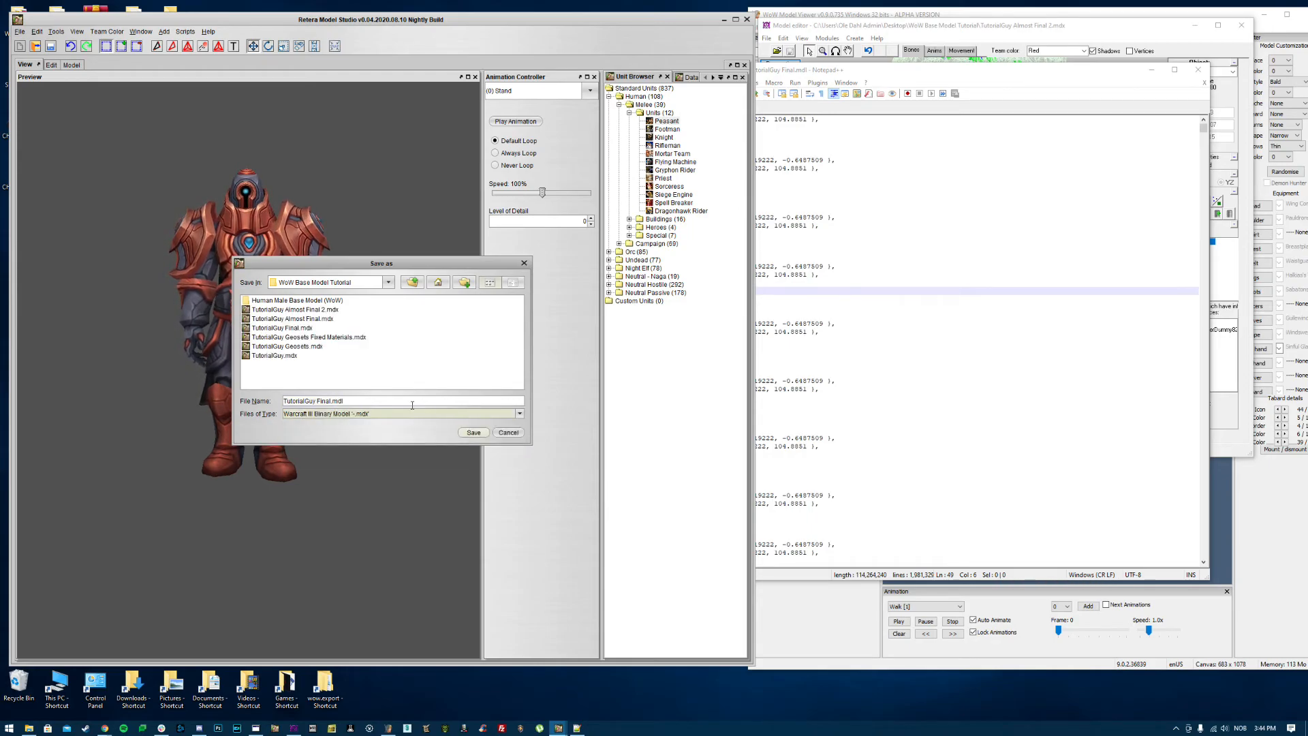
pyautogui.click(331, 401)
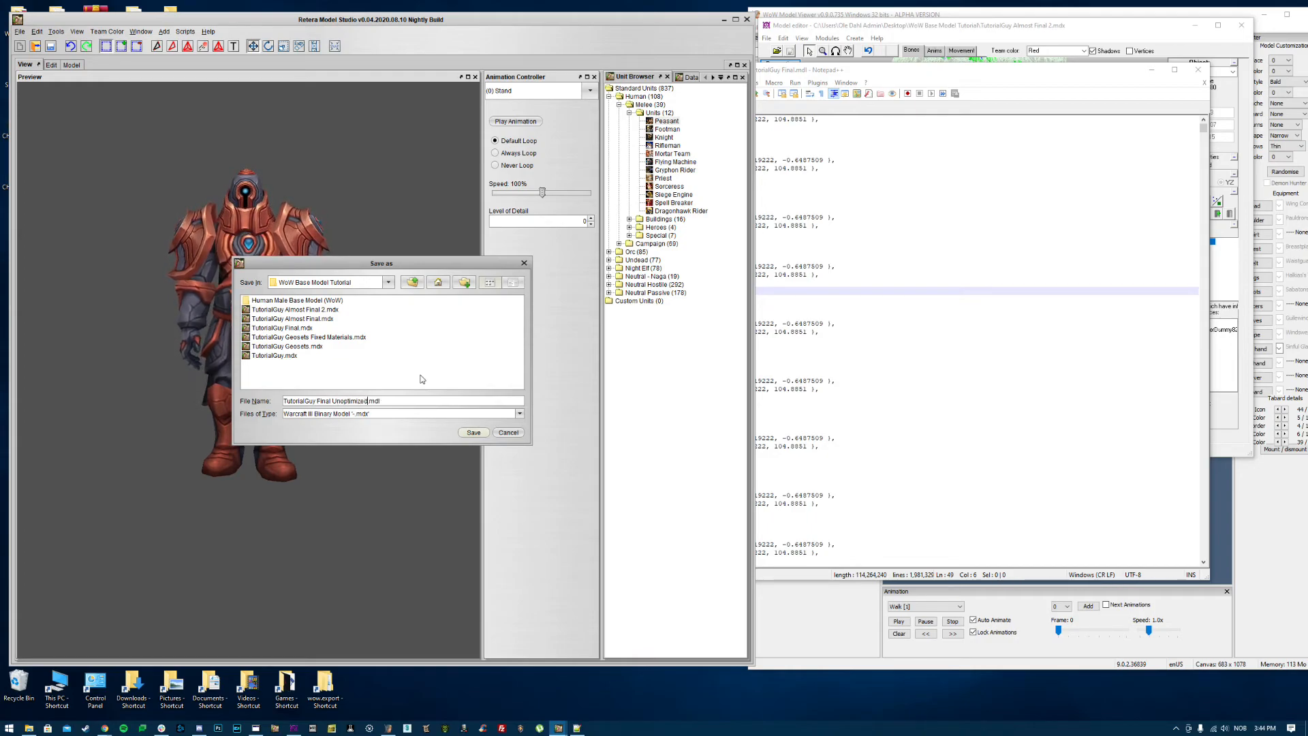
pyautogui.press('Return')
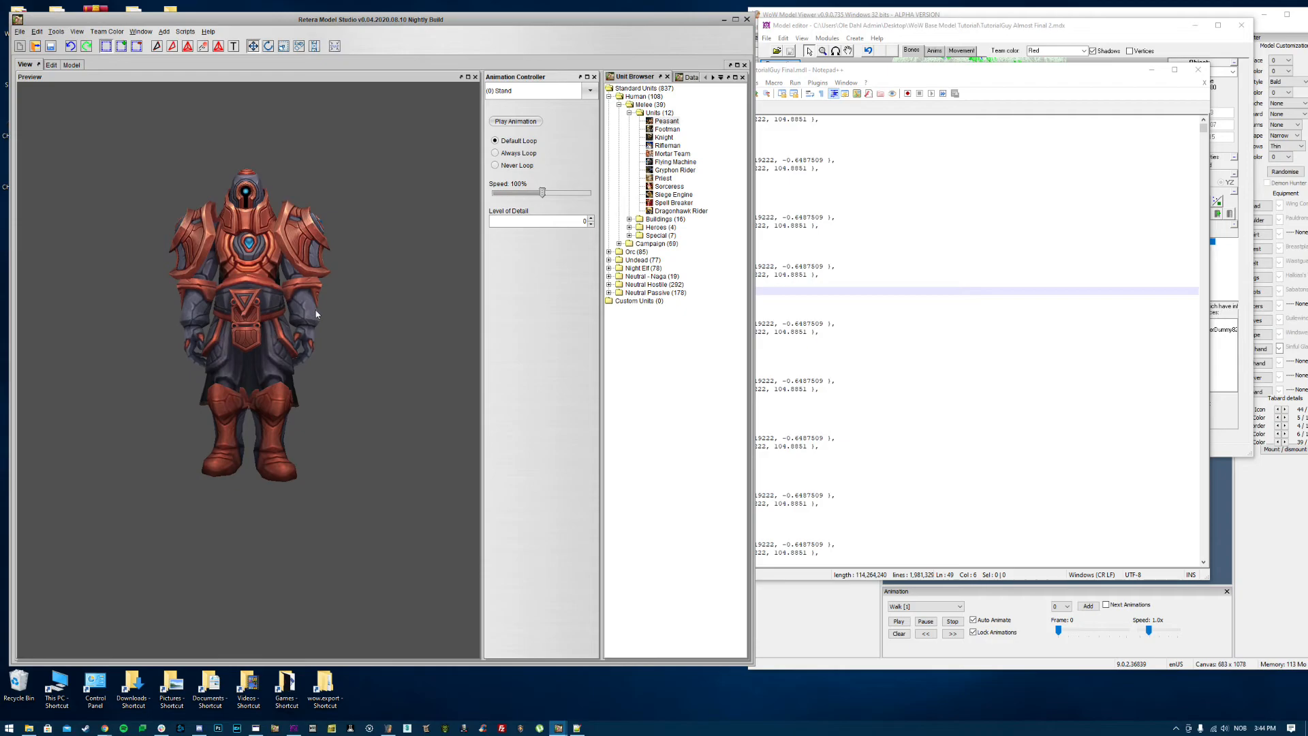
# Step: Switch to the MDL editor and open the TutorialGuy Final Unoptimized model
pyautogui.click(300, 732)
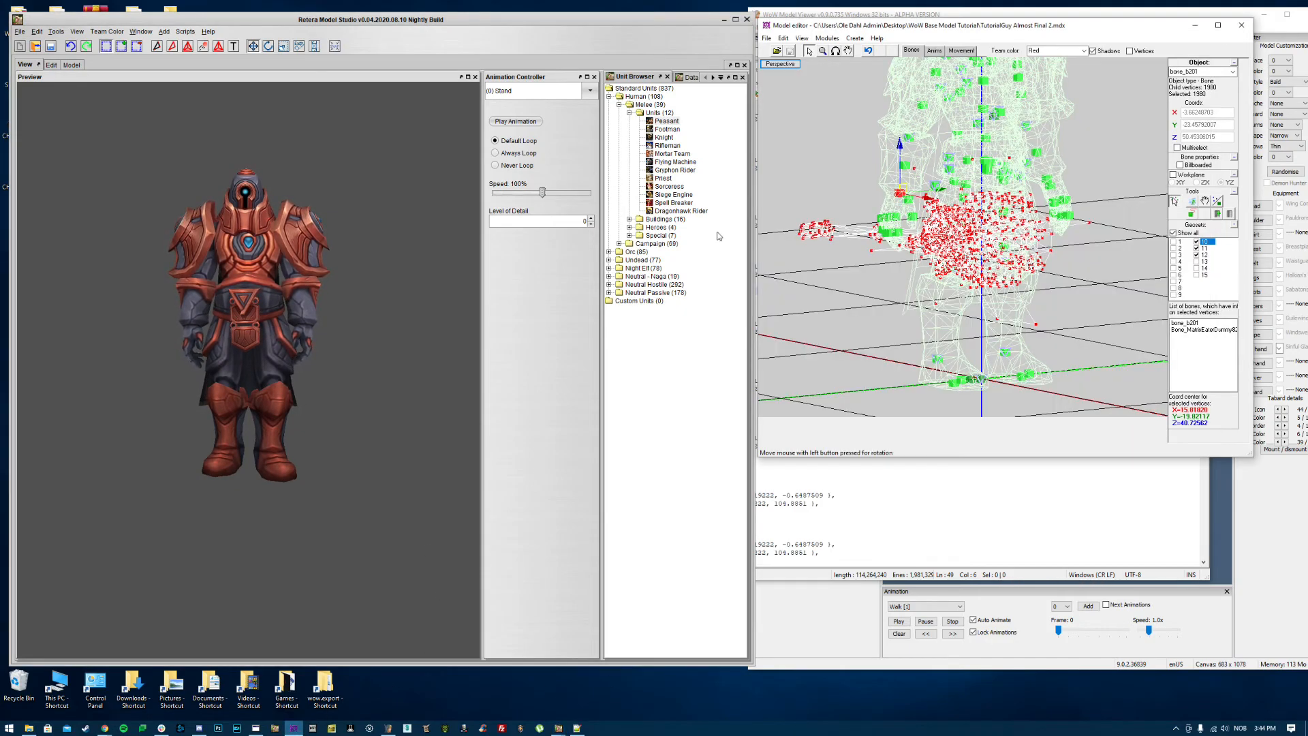
pyautogui.click(767, 38)
pyautogui.click(790, 49)
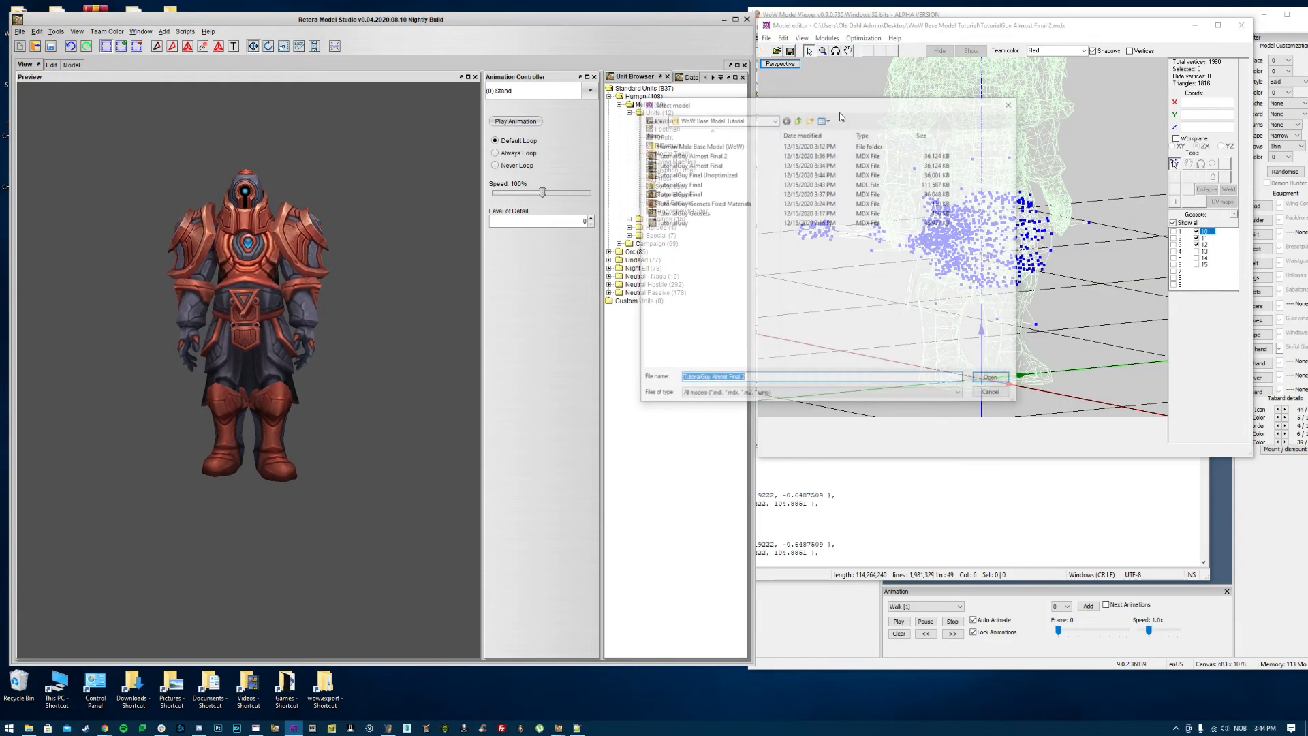
pyautogui.doubleClick(717, 174)
pyautogui.click(639, 400)
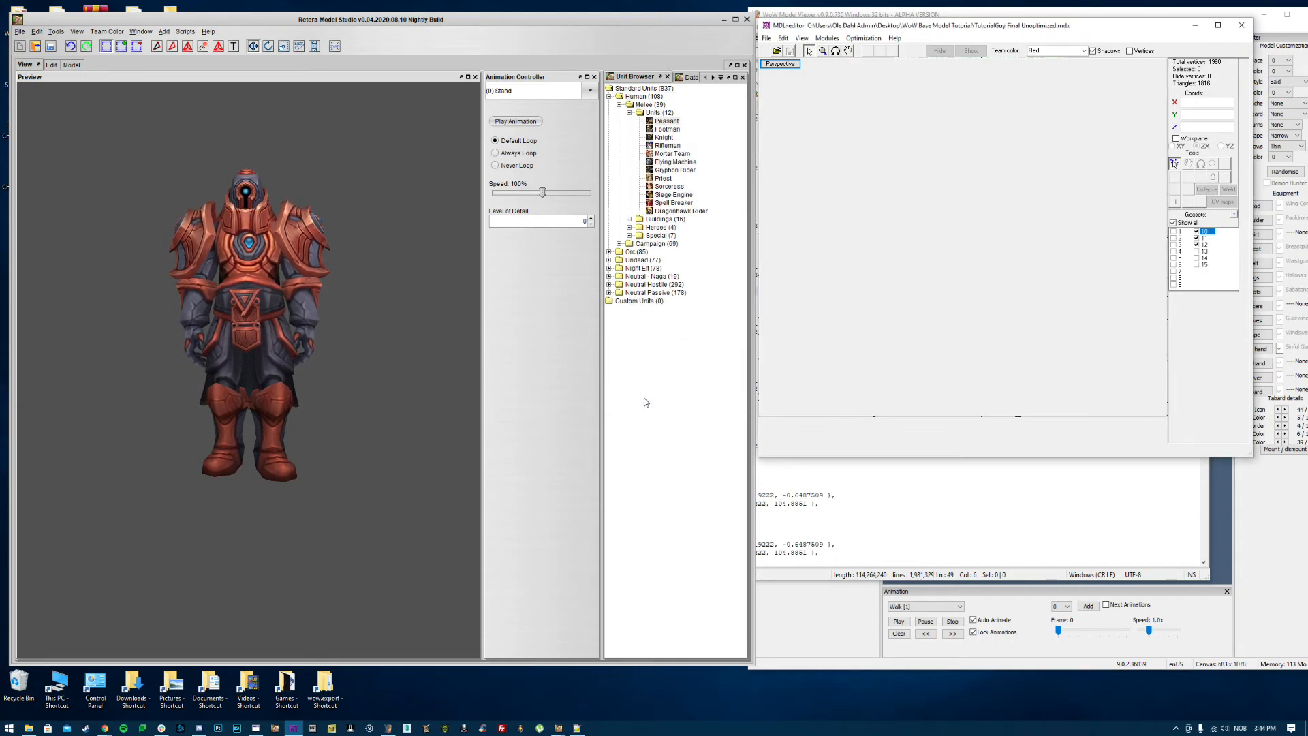
# Step: Run the Optimizer on the model with animation linearizing added to the preselected actions
pyautogui.click(843, 59)
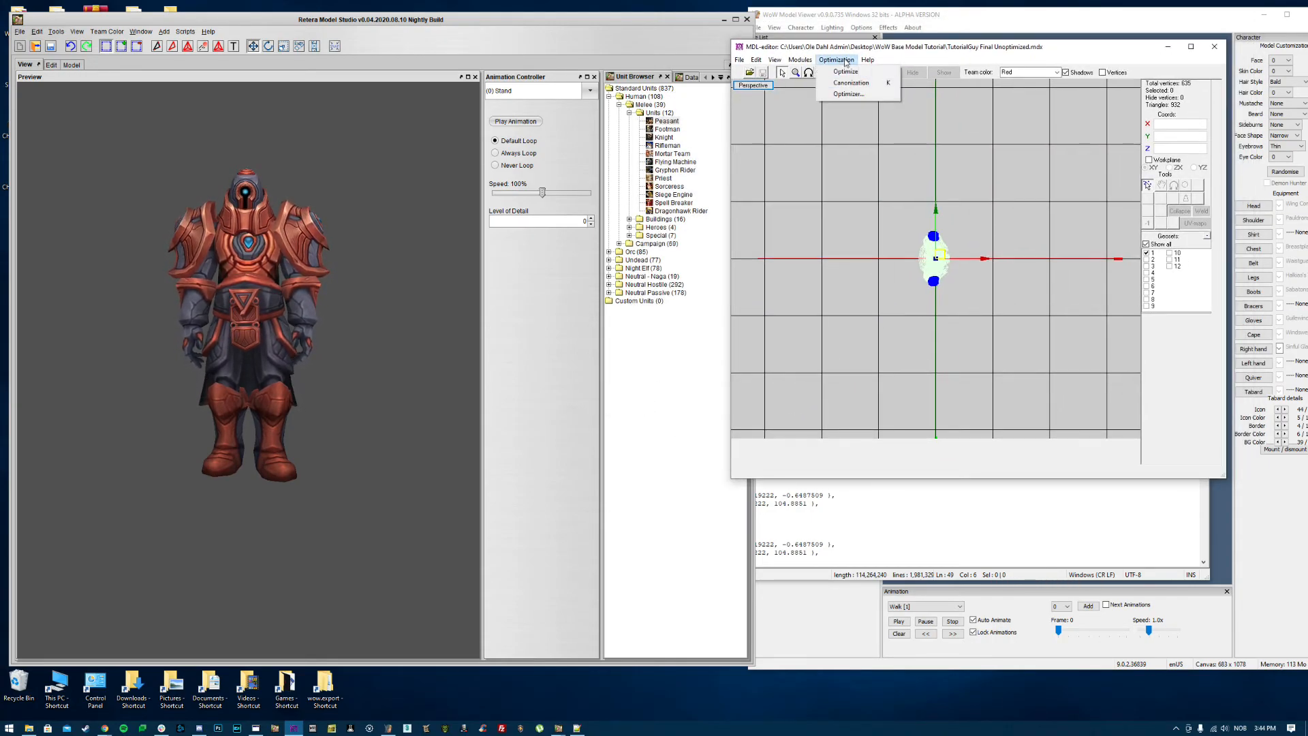
pyautogui.click(849, 96)
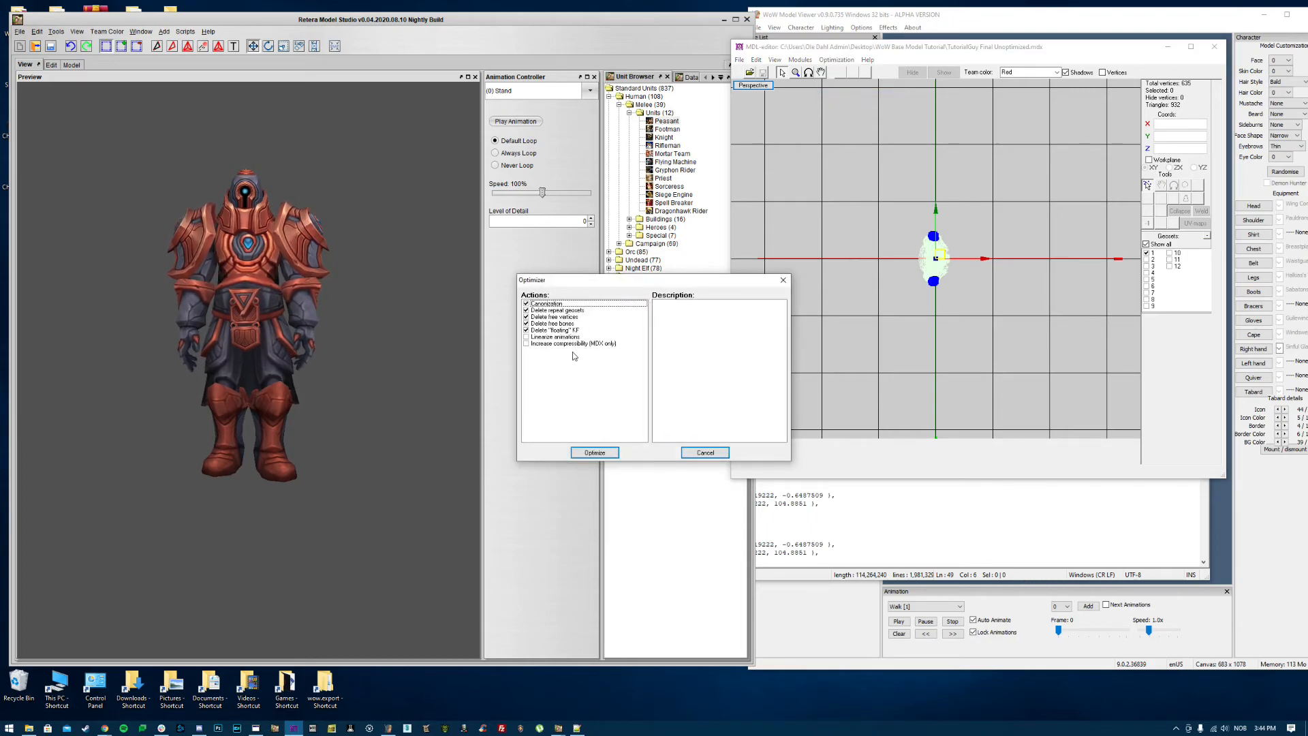
pyautogui.click(529, 338)
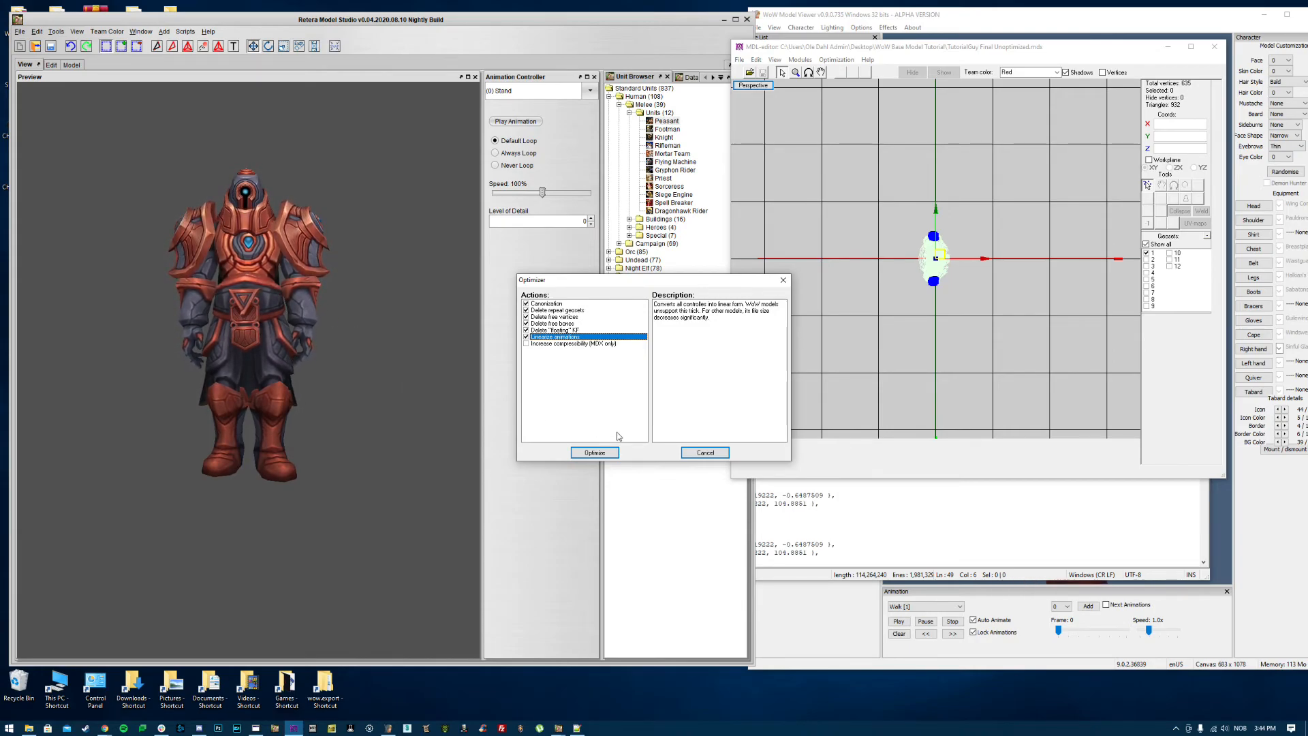
pyautogui.click(595, 453)
pyautogui.click(837, 60)
# Step: Save the optimized model as TutorialGuy Final Optimized in the WoW Base Model Tutorial folder
pyautogui.click(739, 60)
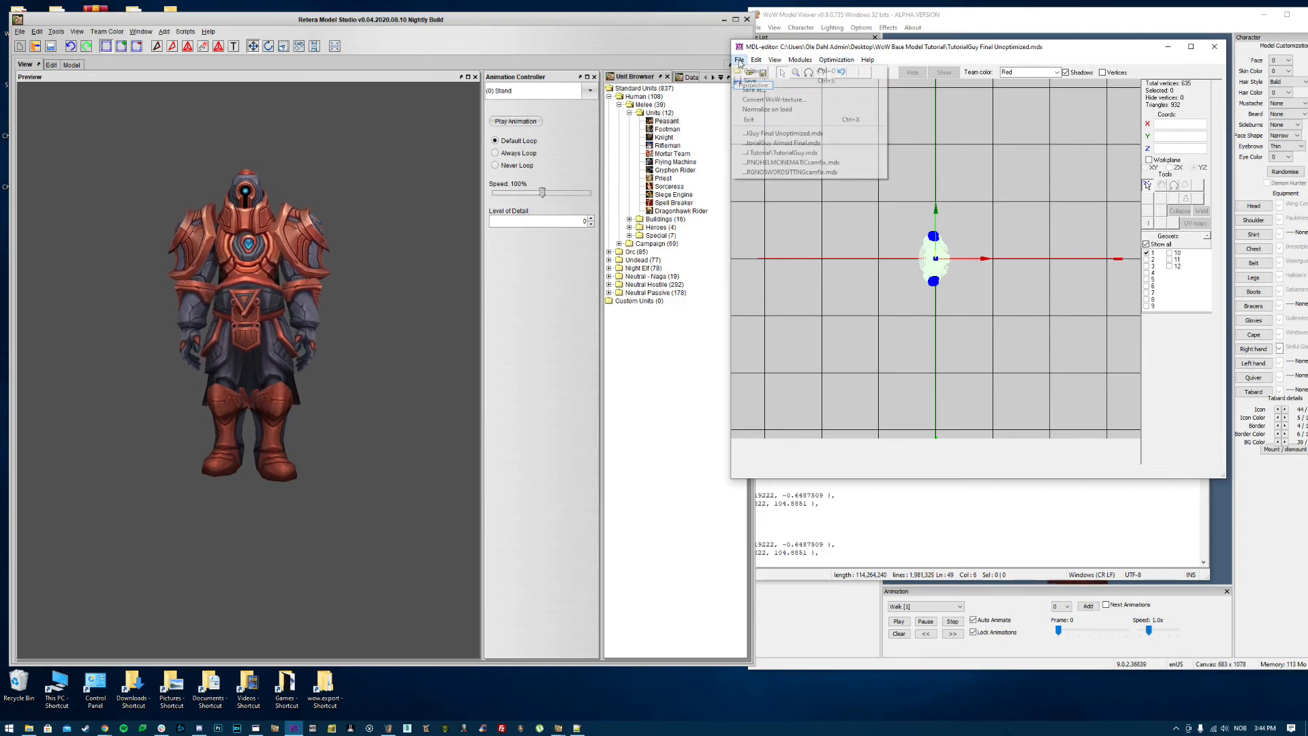
pyautogui.click(759, 91)
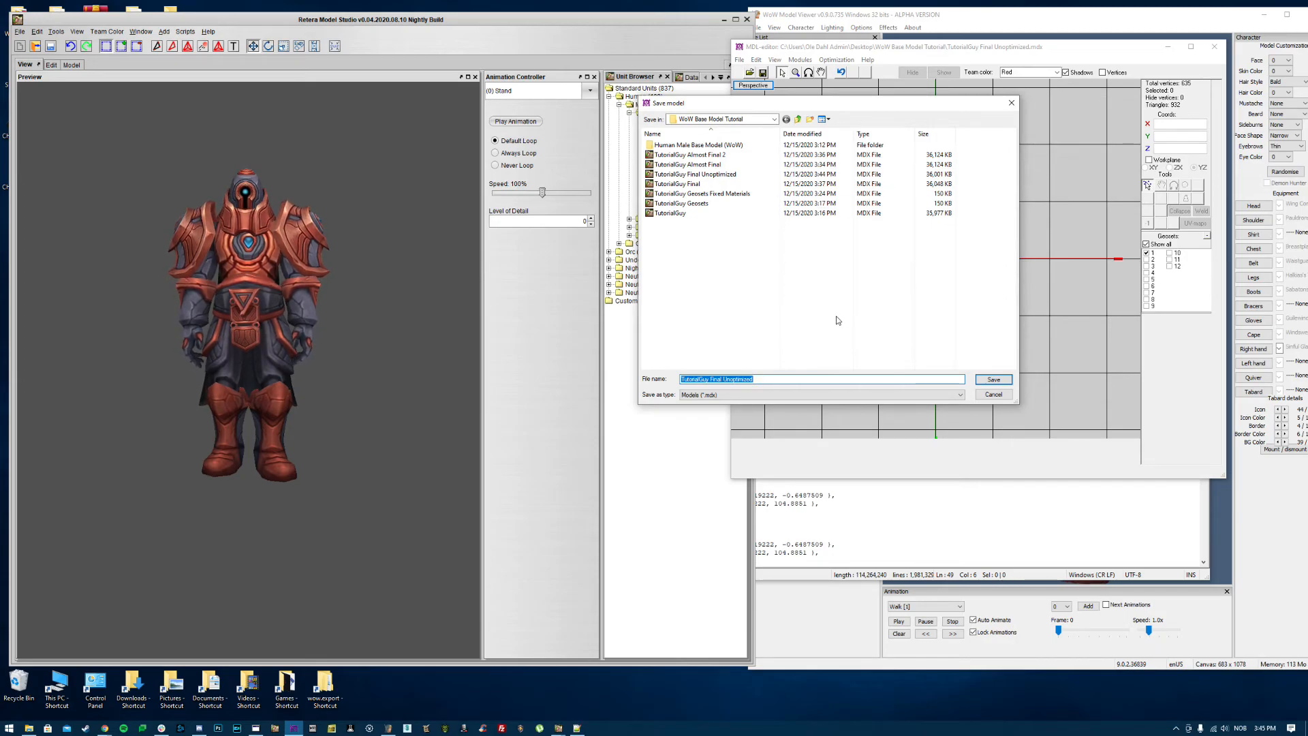
pyautogui.click(767, 381)
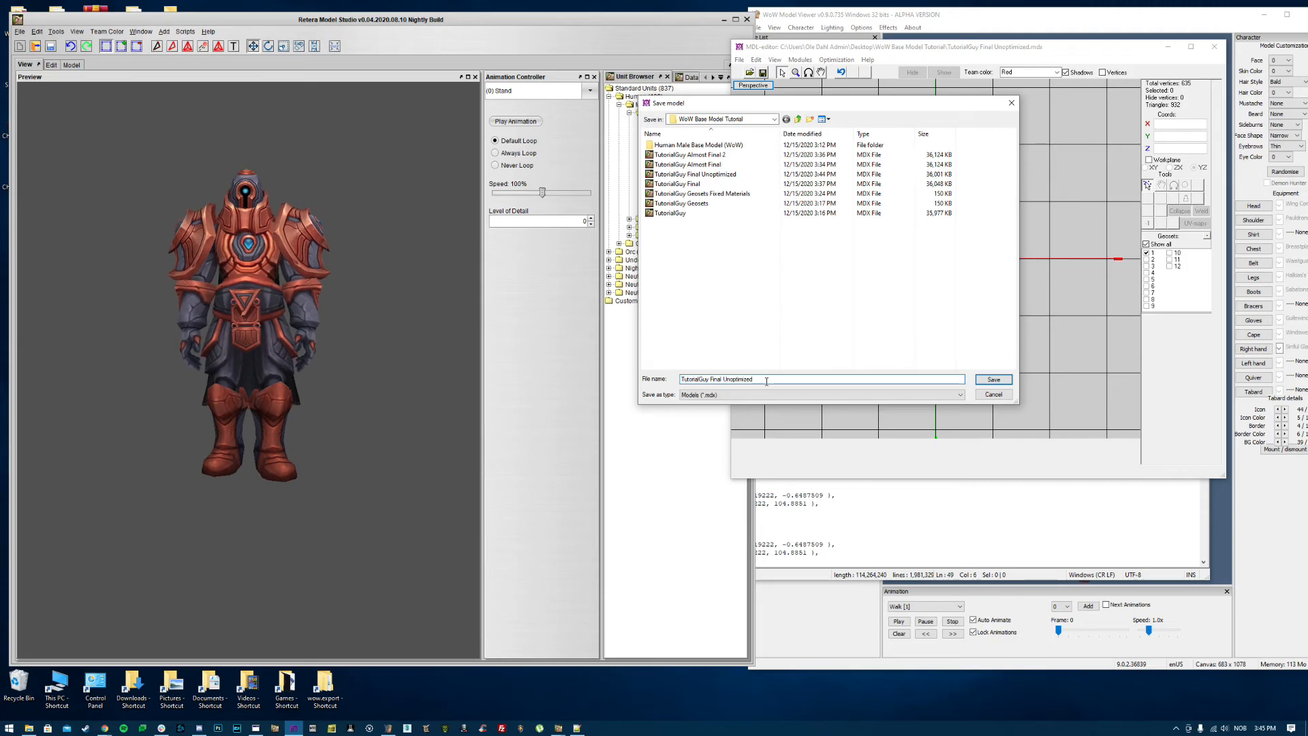
pyautogui.press('BackSpace')
pyautogui.press('BackSpace')
pyautogui.press('BackSpace')
pyautogui.press('BackSpace')
pyautogui.write('Opti')
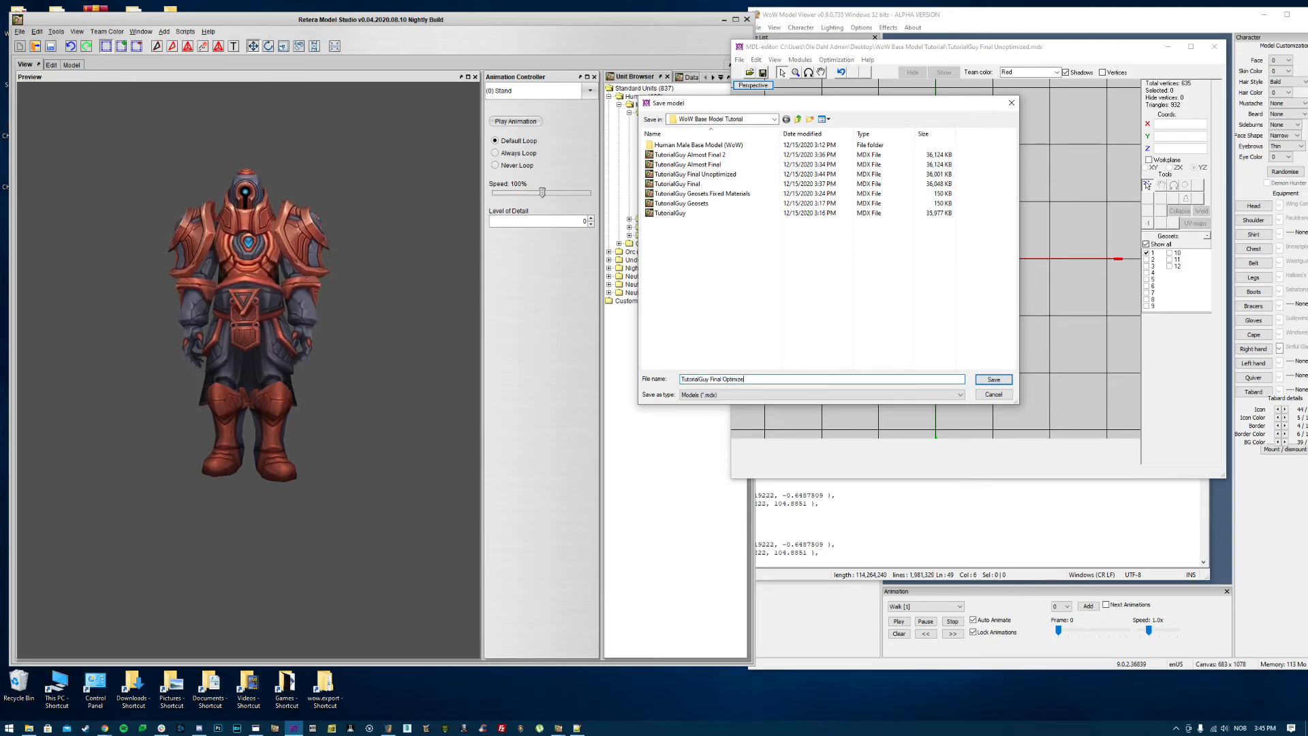
pyautogui.press('Return')
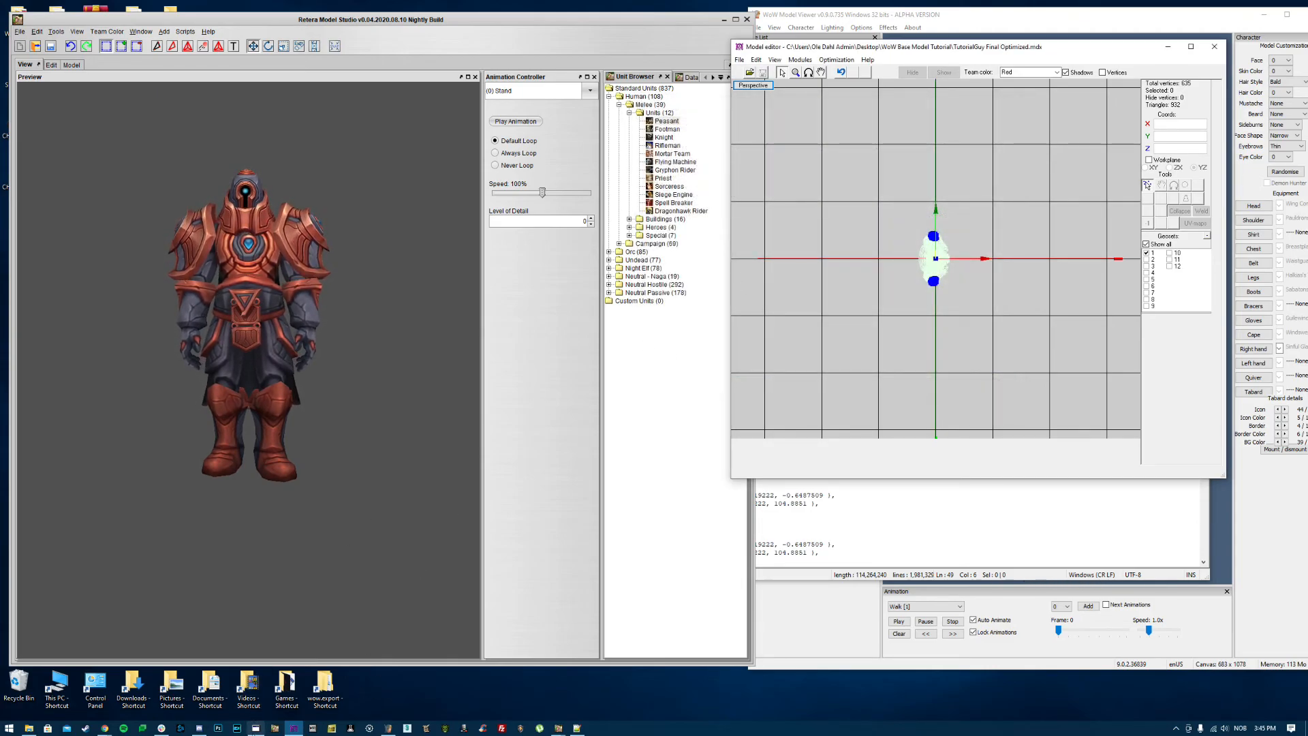
# Step: Switch to War3 Model Editor and open the TutorialGuy Final Optimized model
pyautogui.click(255, 729)
pyautogui.click(310, 159)
pyautogui.click(327, 186)
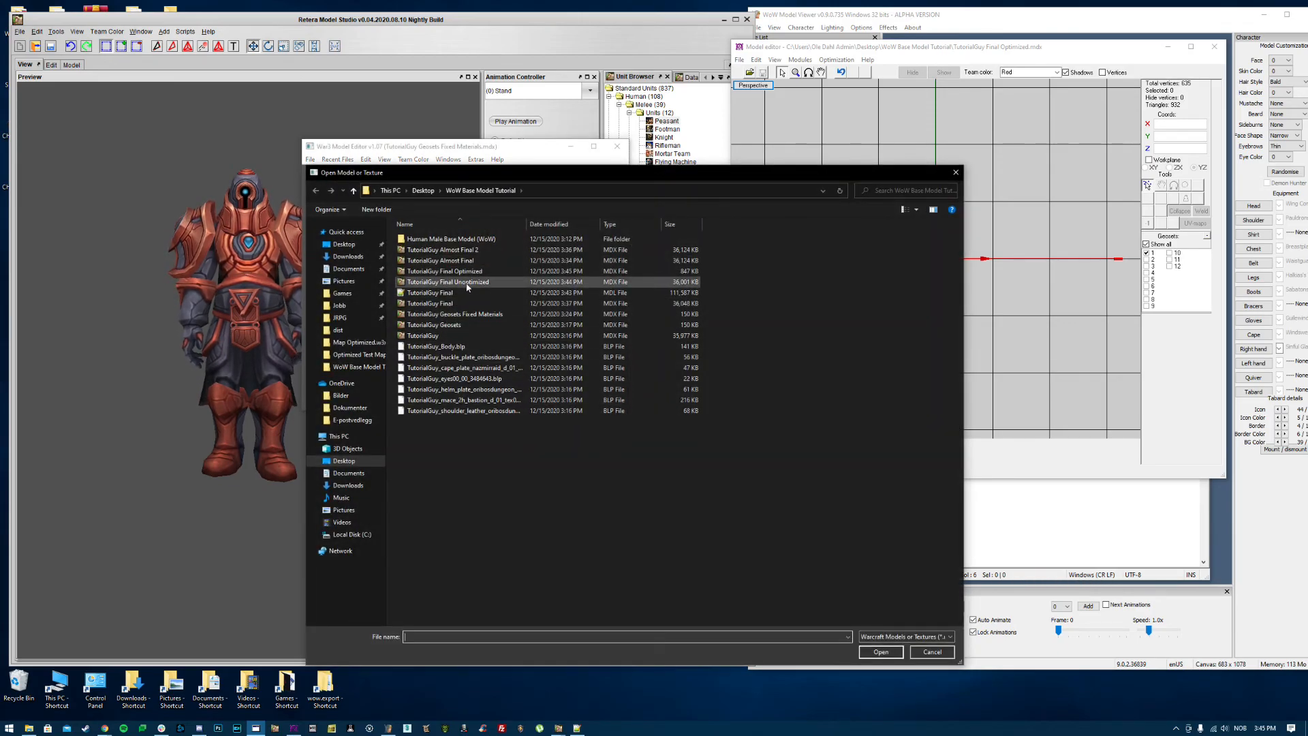
pyautogui.doubleClick(470, 272)
pyautogui.moveTo(426, 274); pyautogui.dragTo(393, 172)
# Step: Calculate the extents of all components of the optimized model, accepting that existing extents are overwritten
pyautogui.click(366, 159)
pyautogui.click(385, 186)
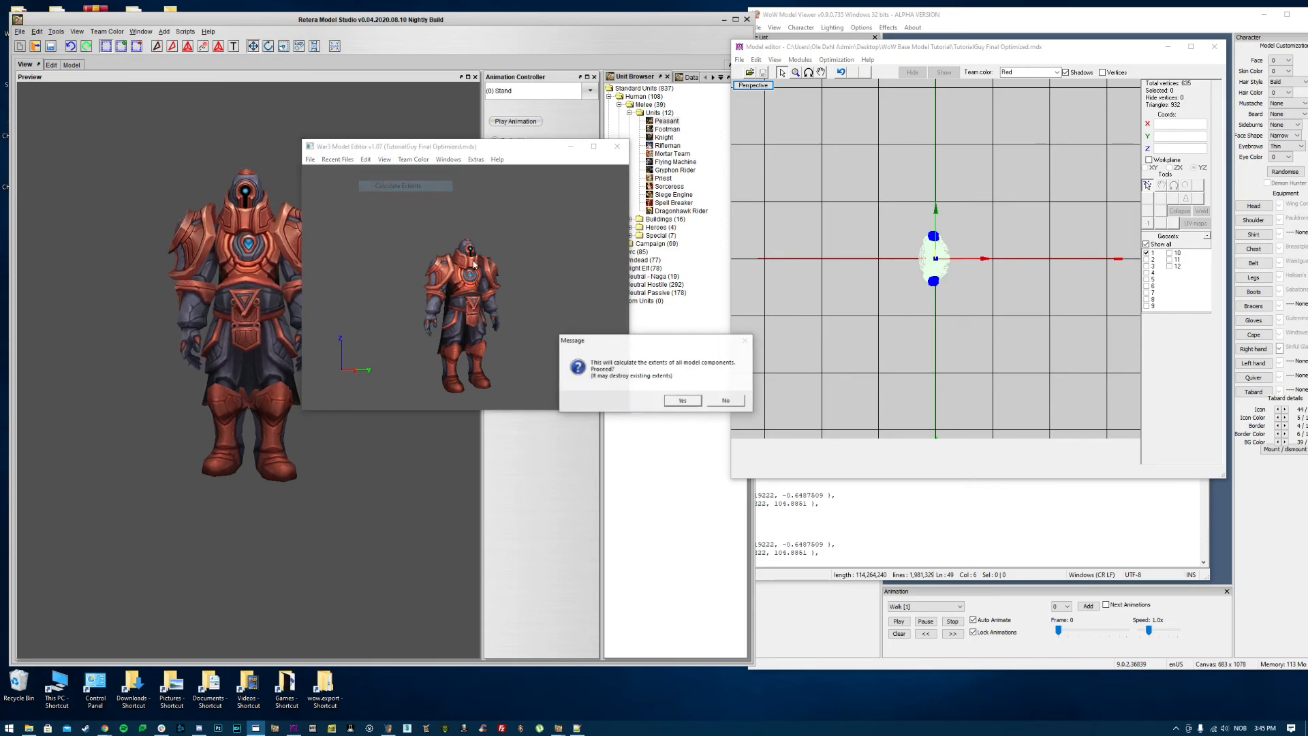
pyautogui.click(674, 398)
pyautogui.moveTo(586, 341); pyautogui.dragTo(457, 331)
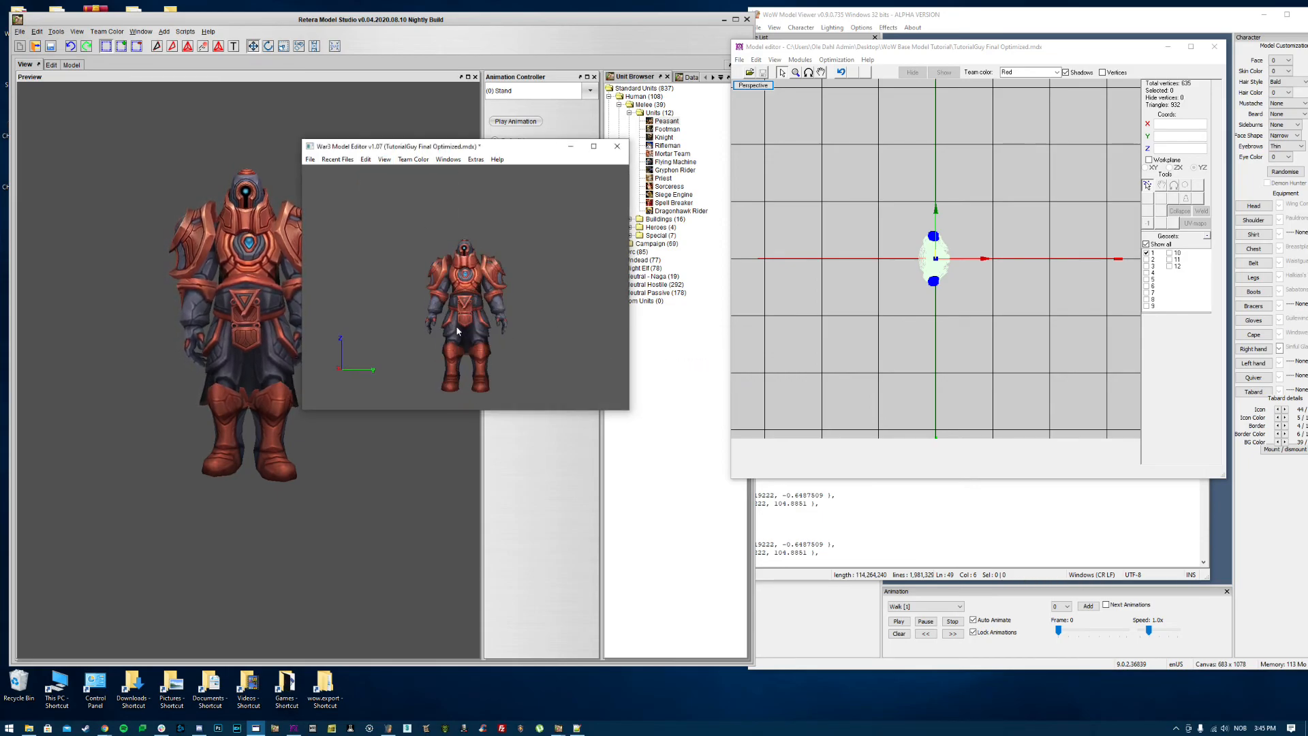
# Step: Save the model as TutorialGuy Final Version.mdx in the WoW Base Model Tutorial folder
pyautogui.click(310, 159)
pyautogui.click(329, 203)
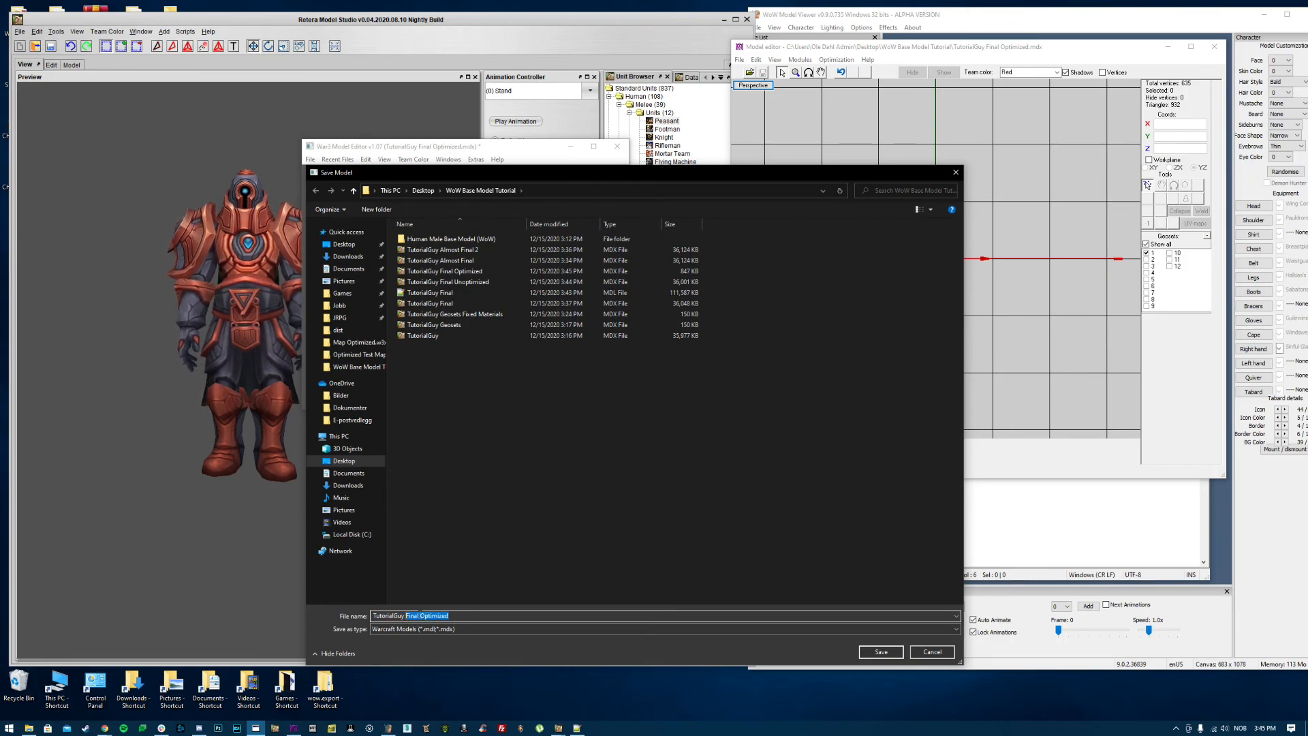
pyautogui.write('Final Version.mdl')
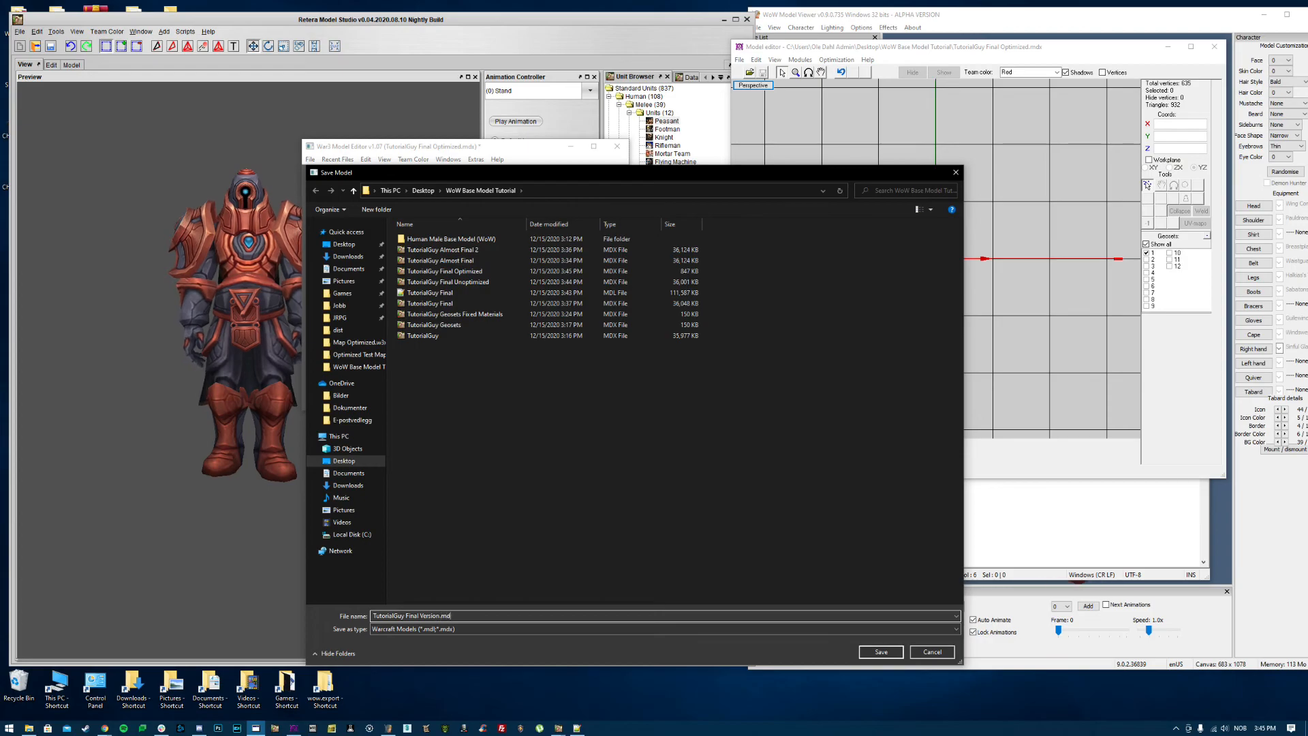
pyautogui.press('Return')
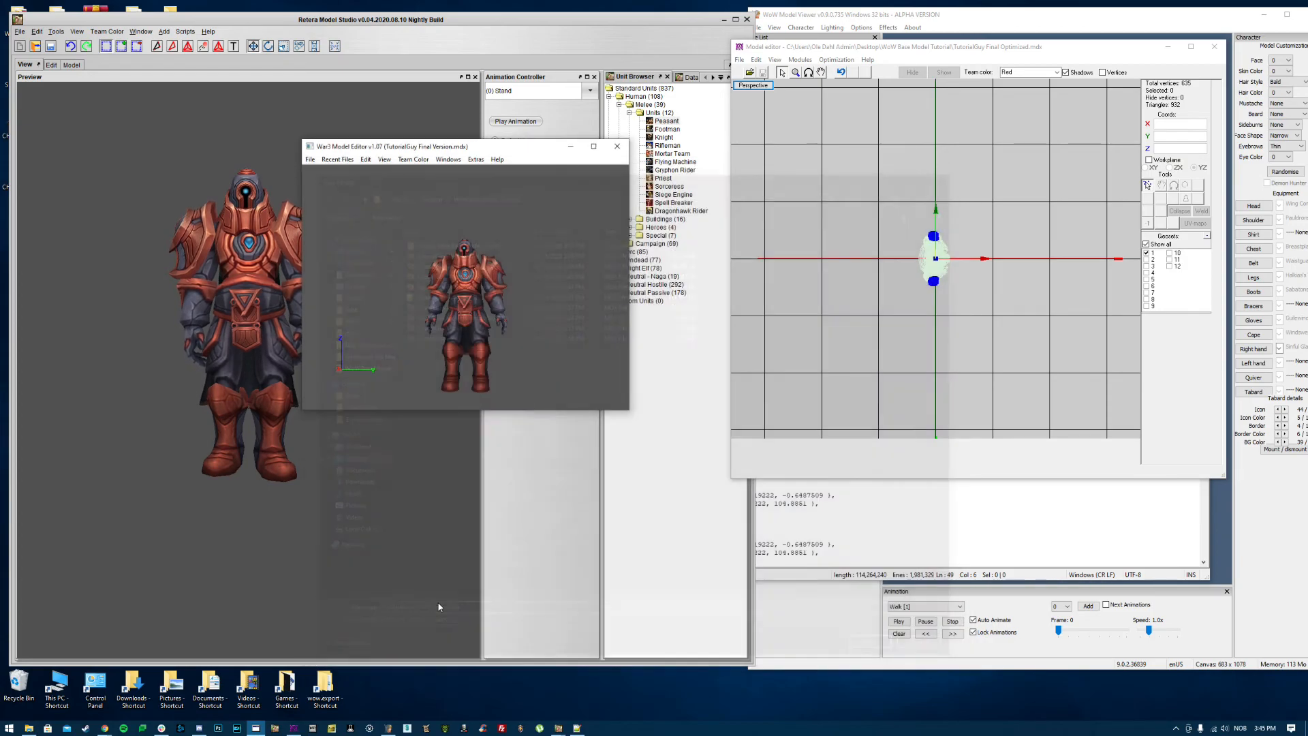
# Step: Check the TutorialGuy Final Version file's size in the WoW Base Model Tutorial folder and look at the original character in WoW Model Viewer
pyautogui.click(31, 729)
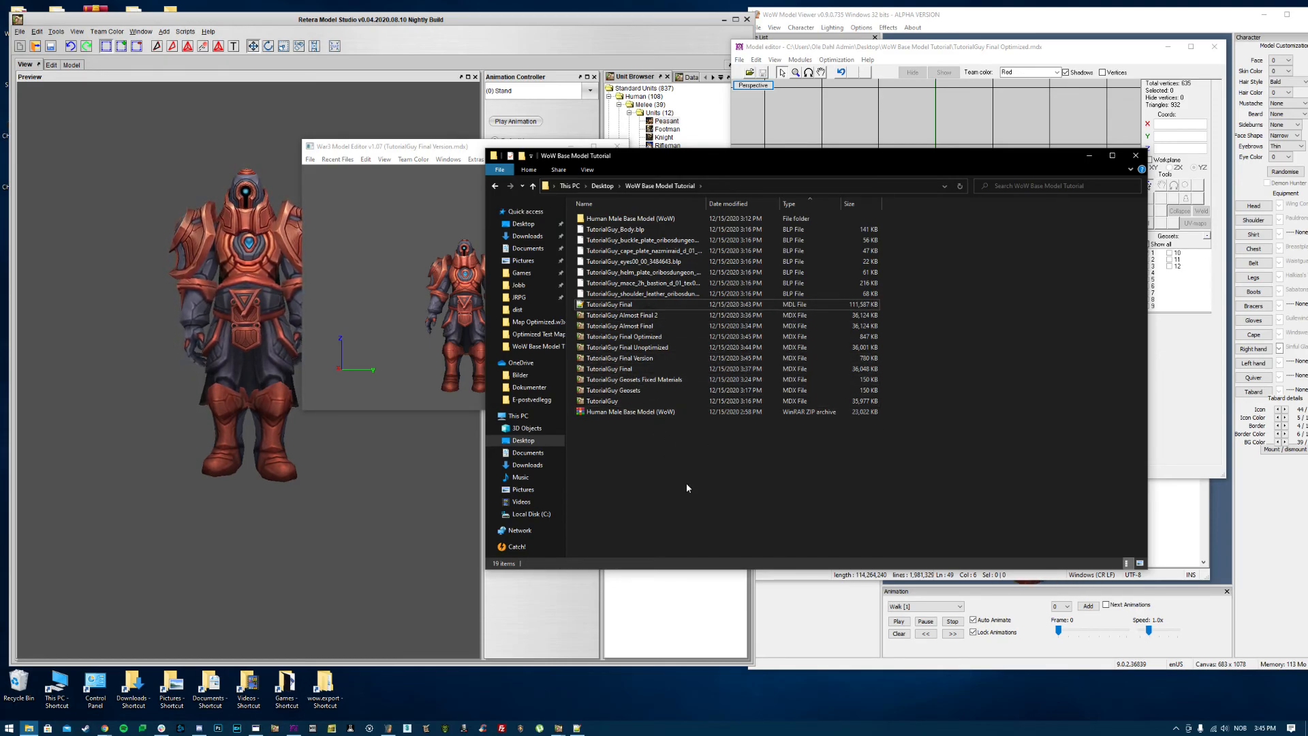
pyautogui.click(962, 17)
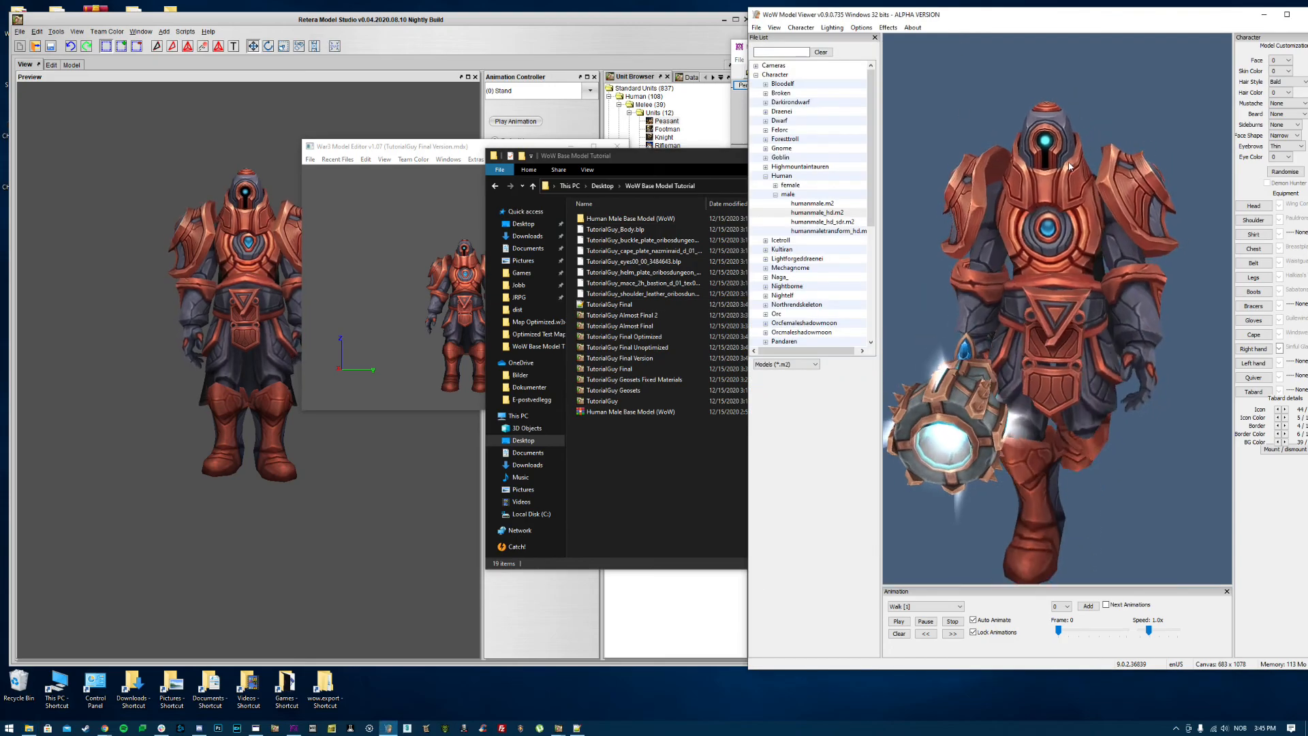
pyautogui.click(664, 519)
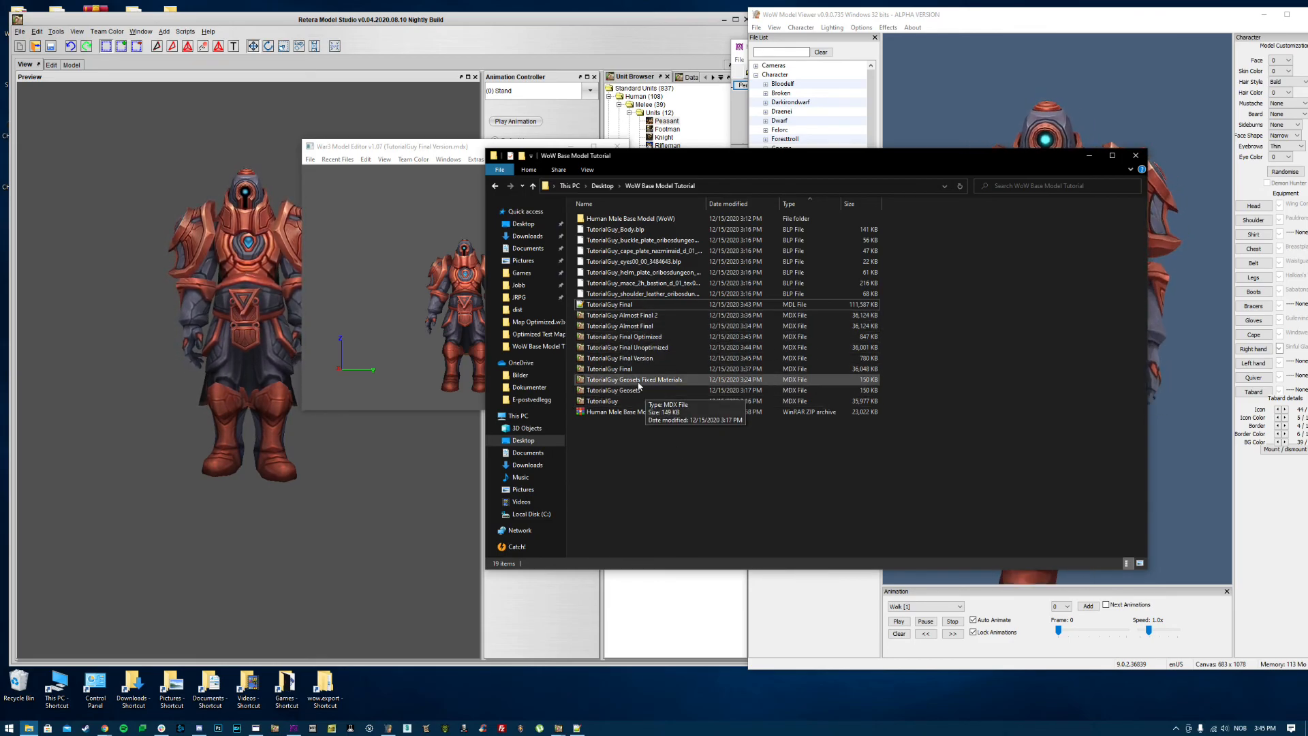
pyautogui.click(867, 360)
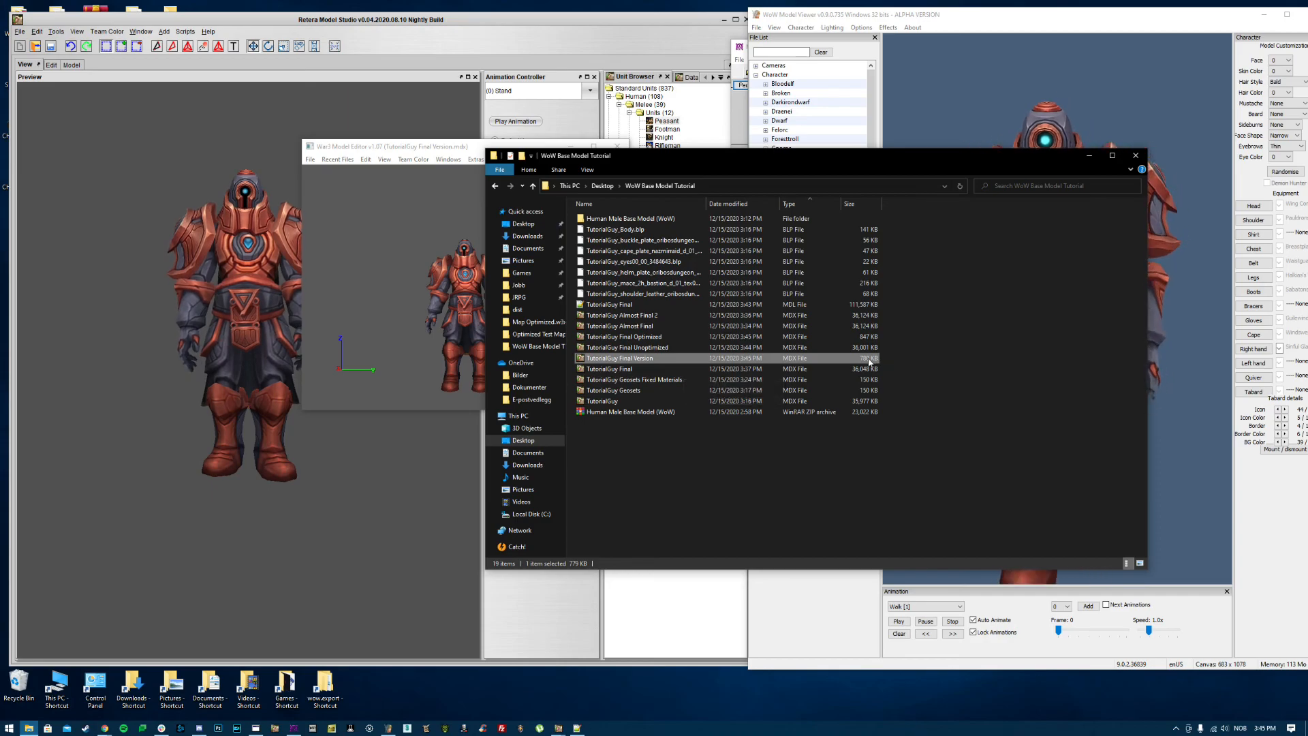
# Step: Switch to Retera Model Studio, open TutorialGuy Final Version.mdx and compare the model with the original character in WoW Model Viewer
pyautogui.click(20, 32)
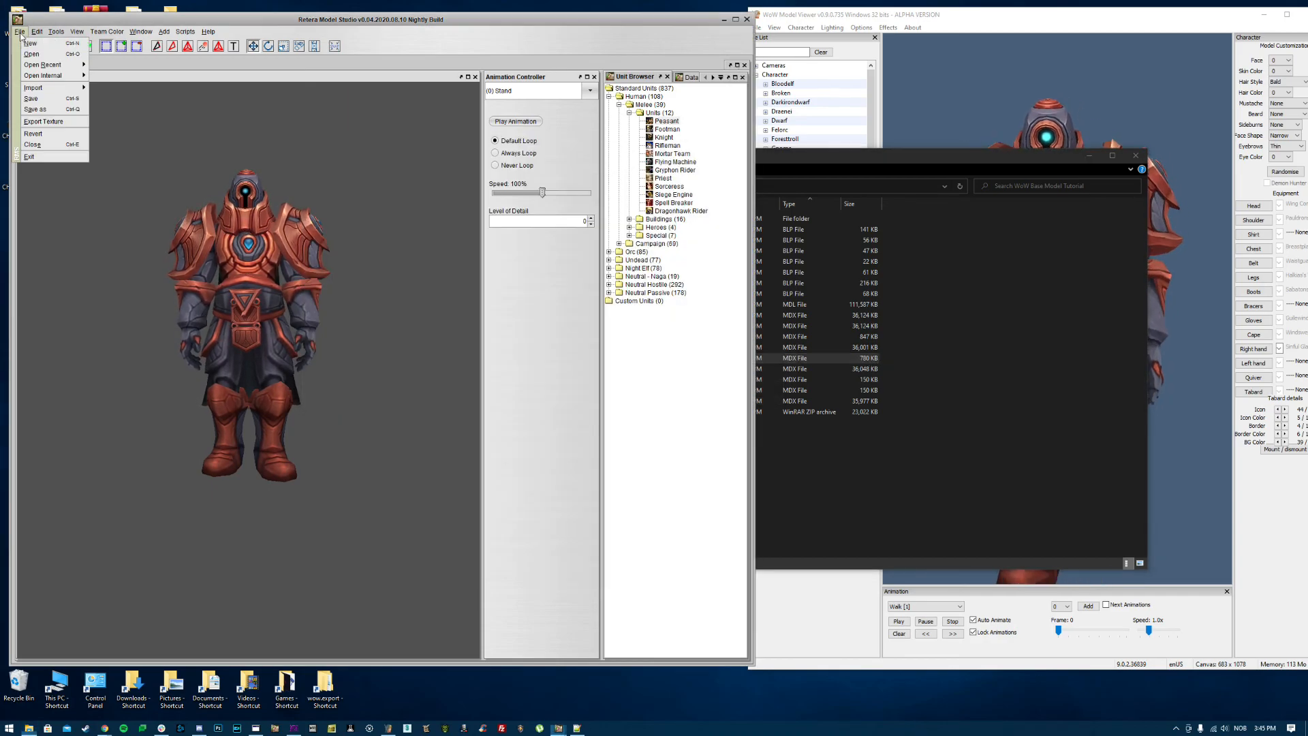
pyautogui.click(31, 54)
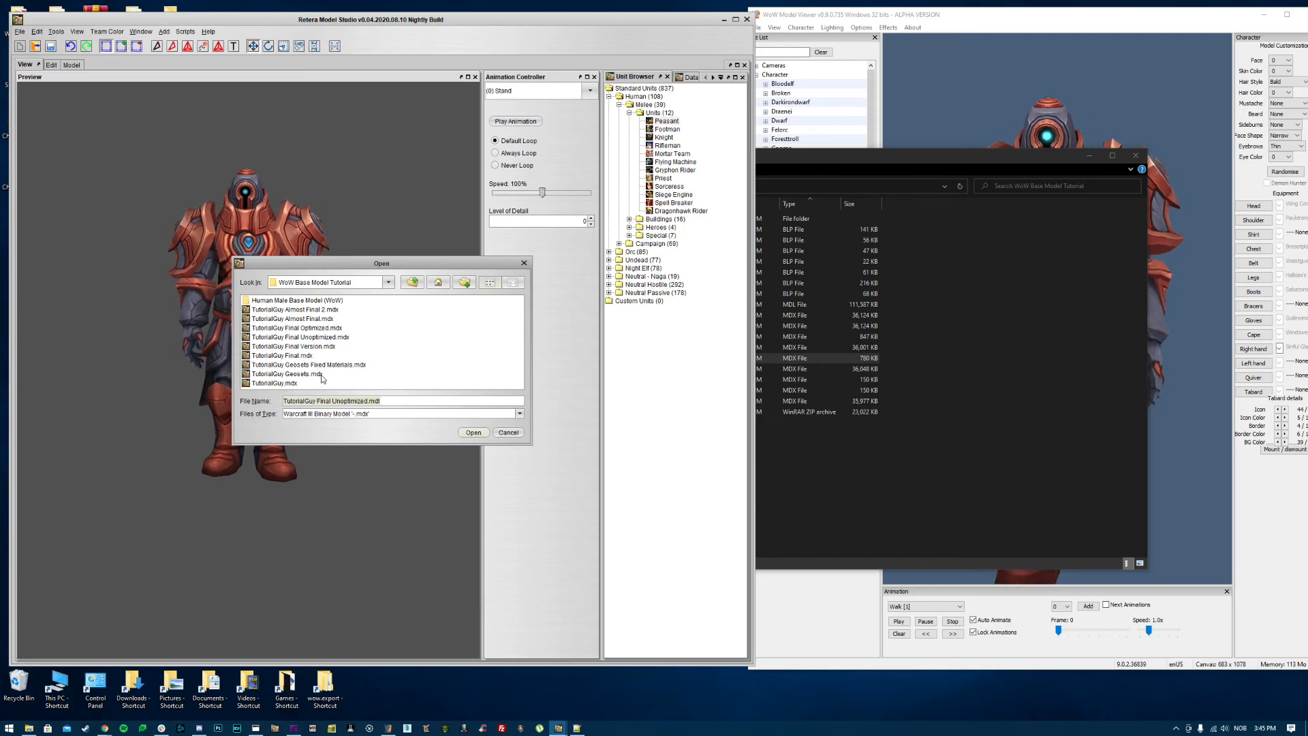
pyautogui.doubleClick(309, 347)
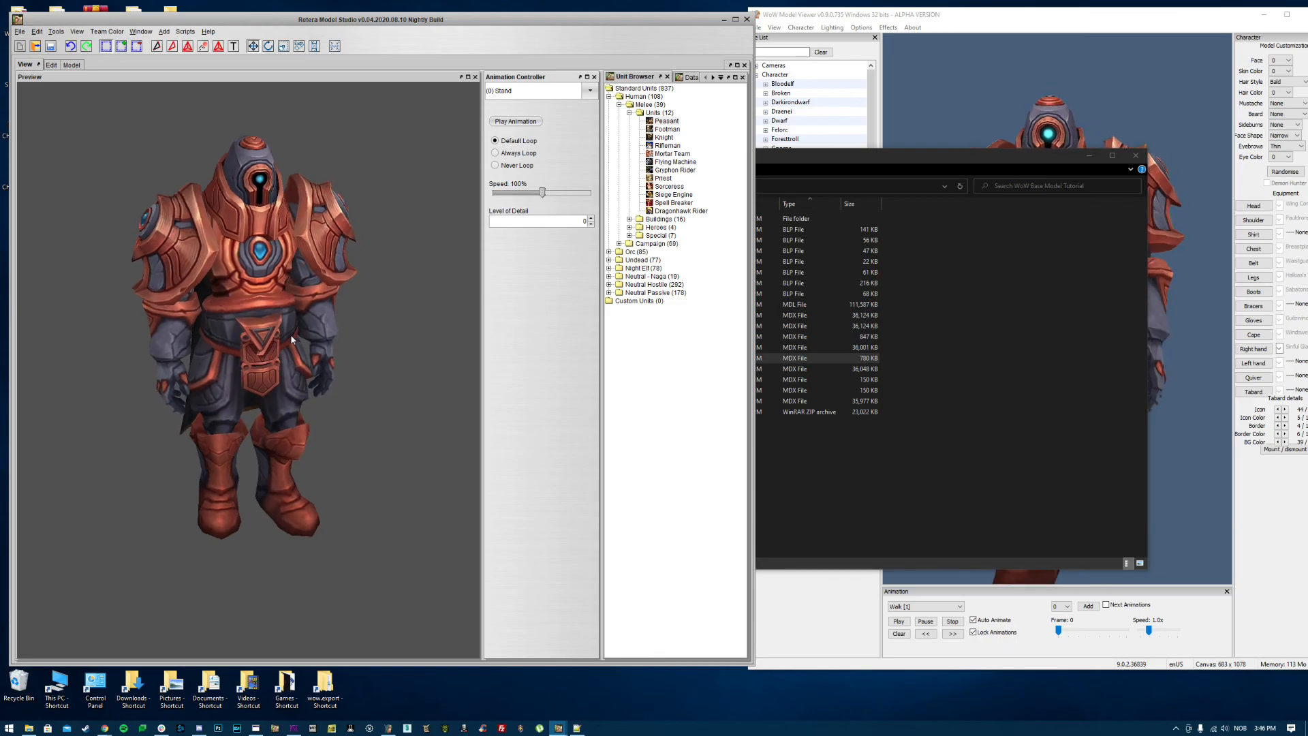
pyautogui.moveTo(289, 339); pyautogui.dragTo(252, 334)
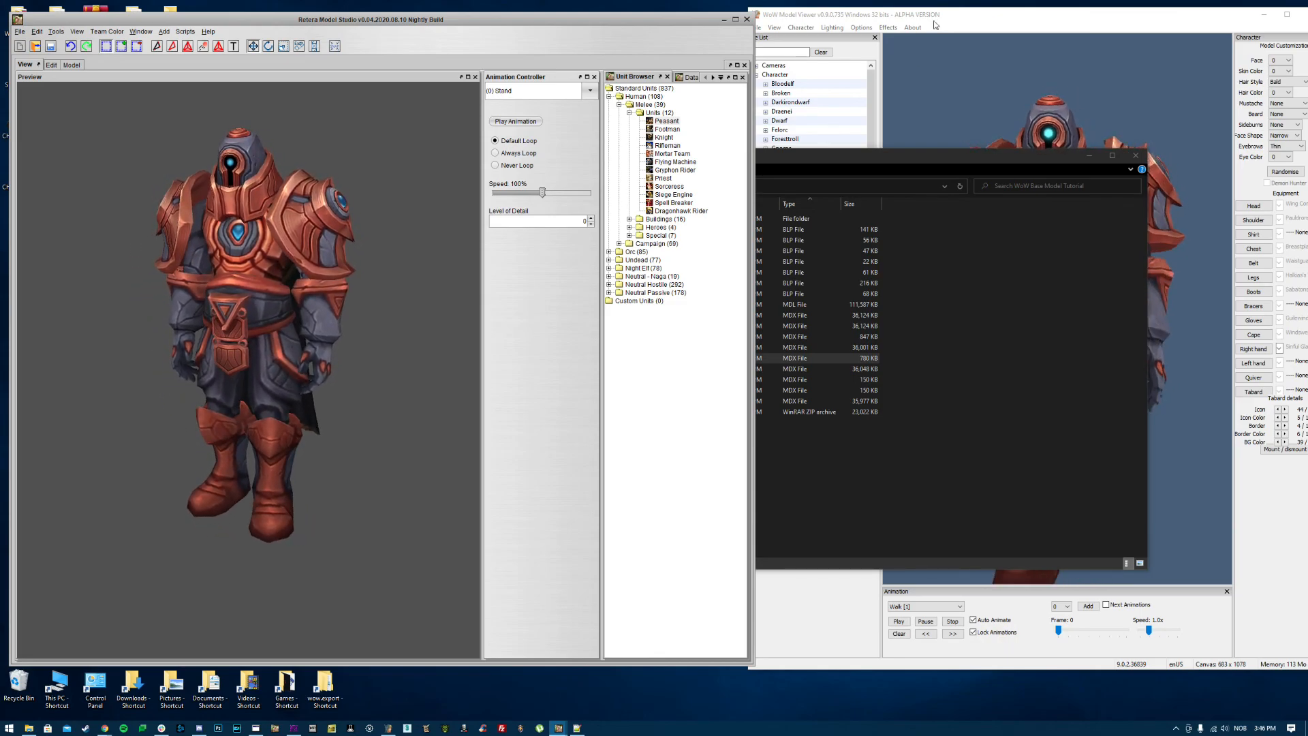
pyautogui.click(973, 30)
pyautogui.moveTo(225, 327); pyautogui.dragTo(194, 337)
pyautogui.moveTo(115, 334); pyautogui.dragTo(315, 325)
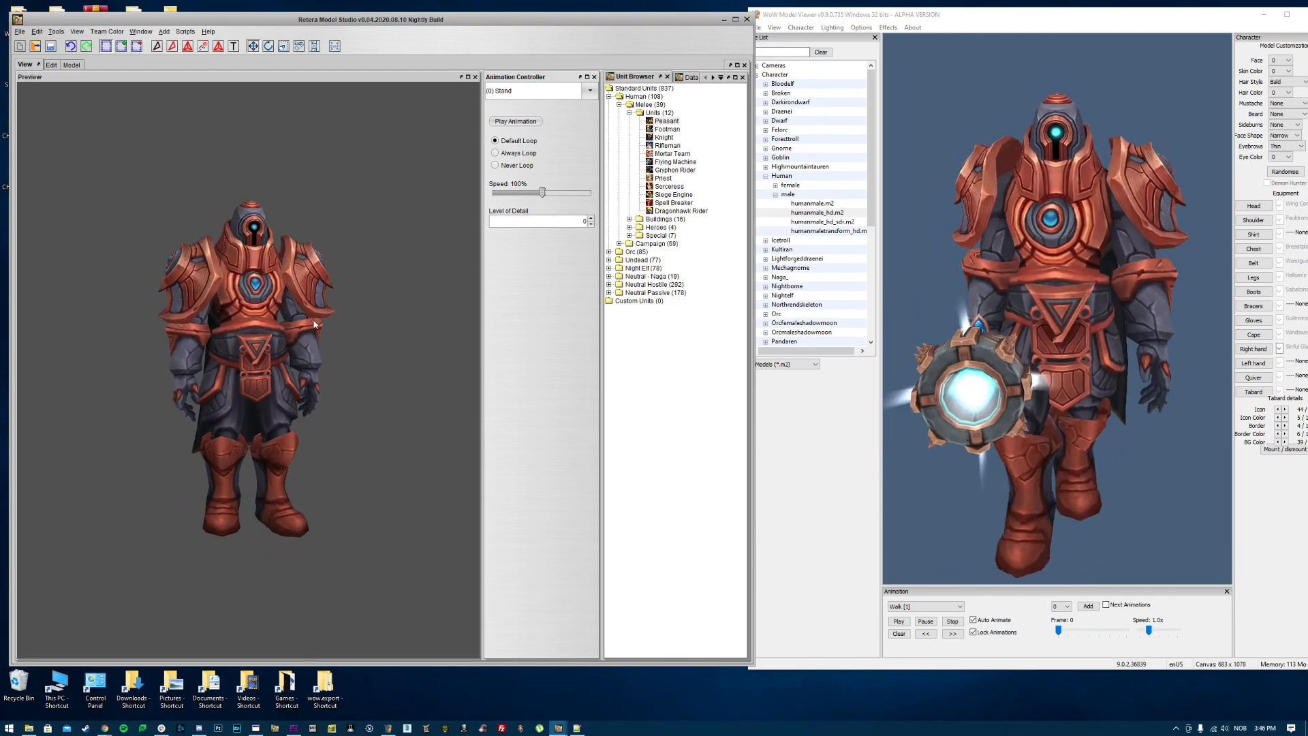
# Step: Preview the final model's animations in order from Walk through Stand Ready, Death, Portrait Talk, Spell and the attacks to Stand Hit Medium Second
pyautogui.click(531, 90)
pyautogui.press('Down')
pyautogui.press('Down')
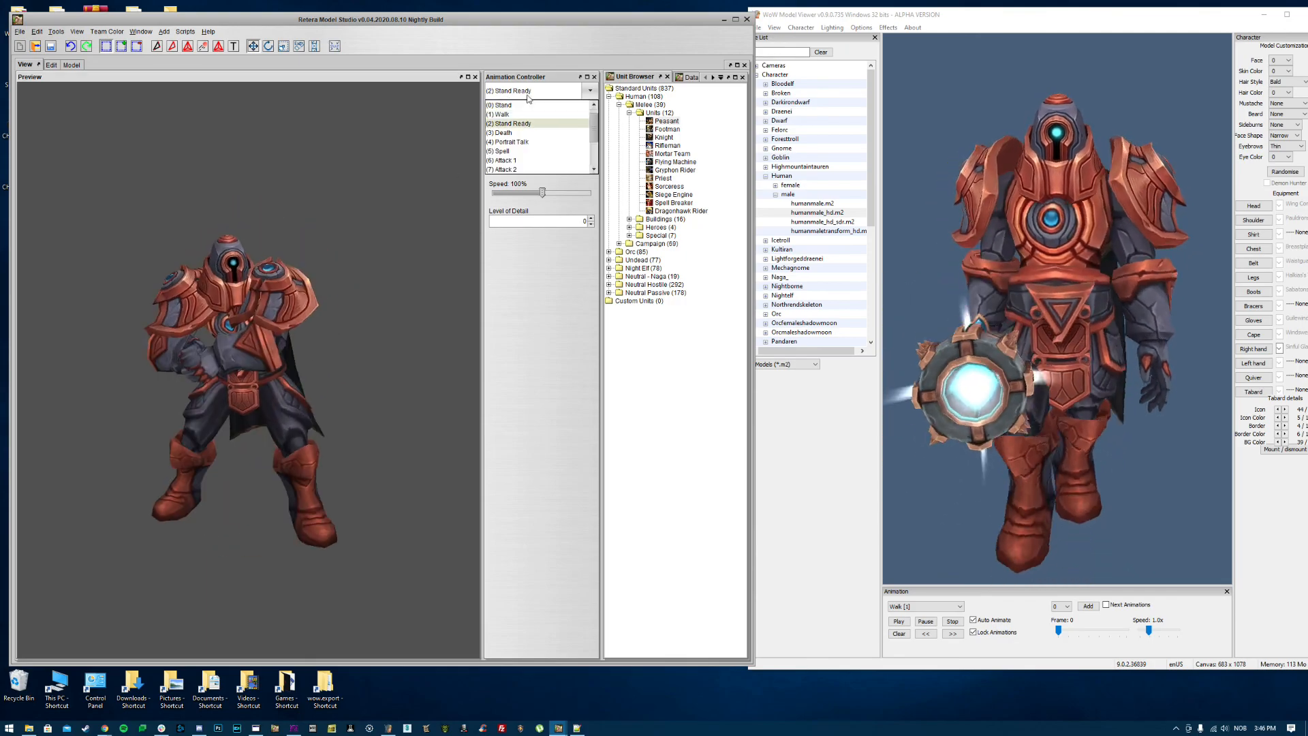
pyautogui.press('Down')
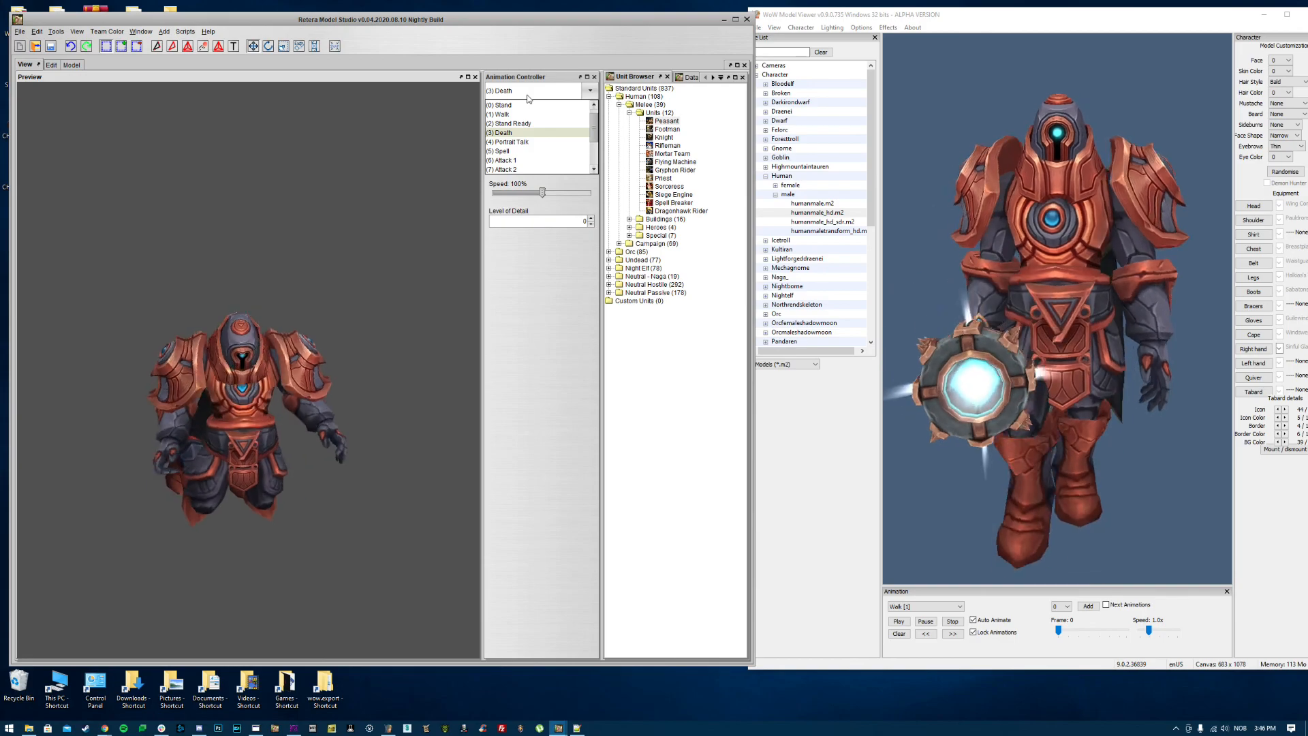
pyautogui.press('Down')
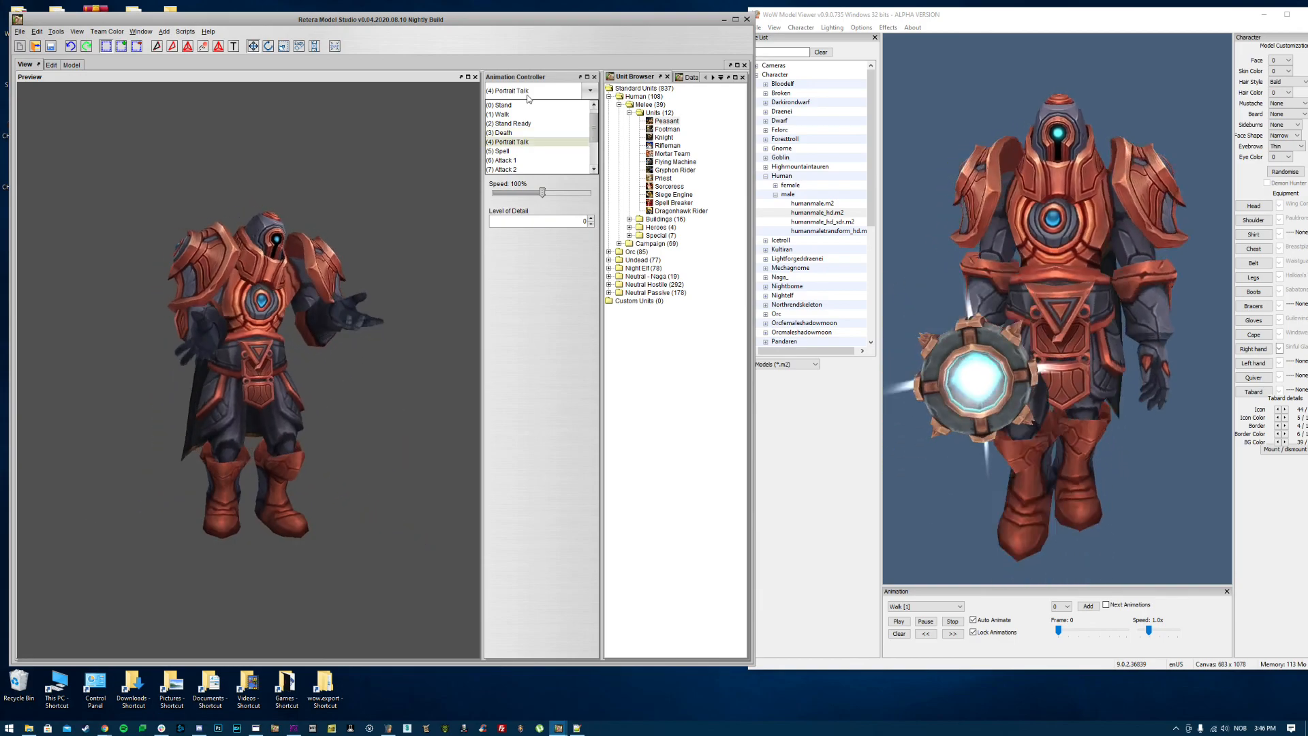
pyautogui.press('Down')
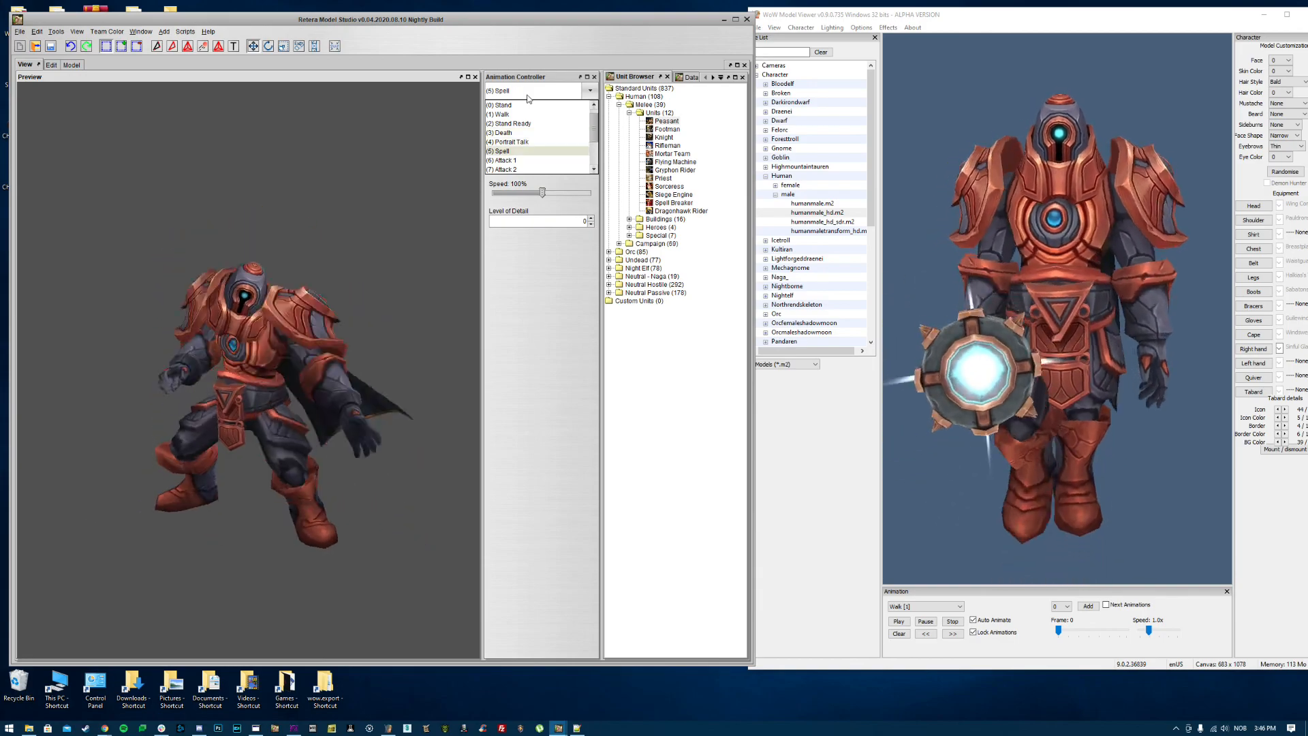
pyautogui.press('Down')
pyautogui.press('Down')
pyautogui.press('Down')
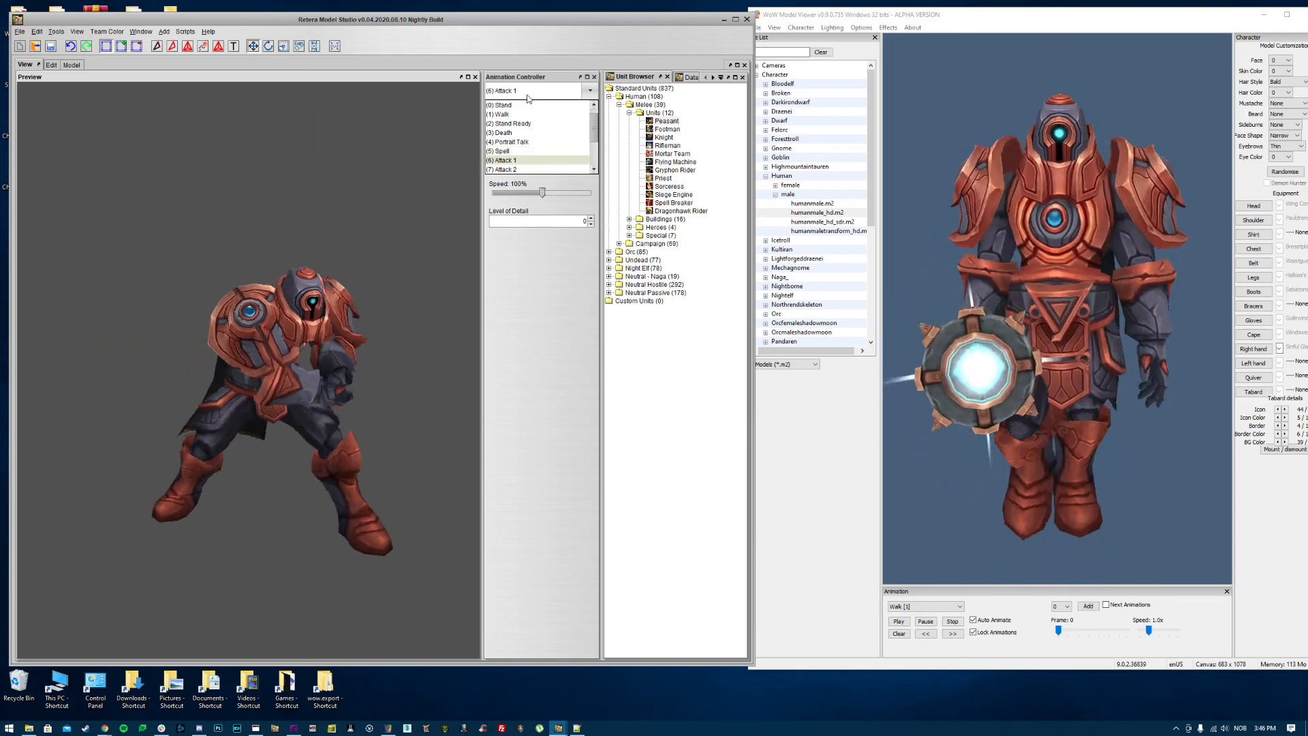
pyautogui.press('Down')
pyautogui.press('Down')
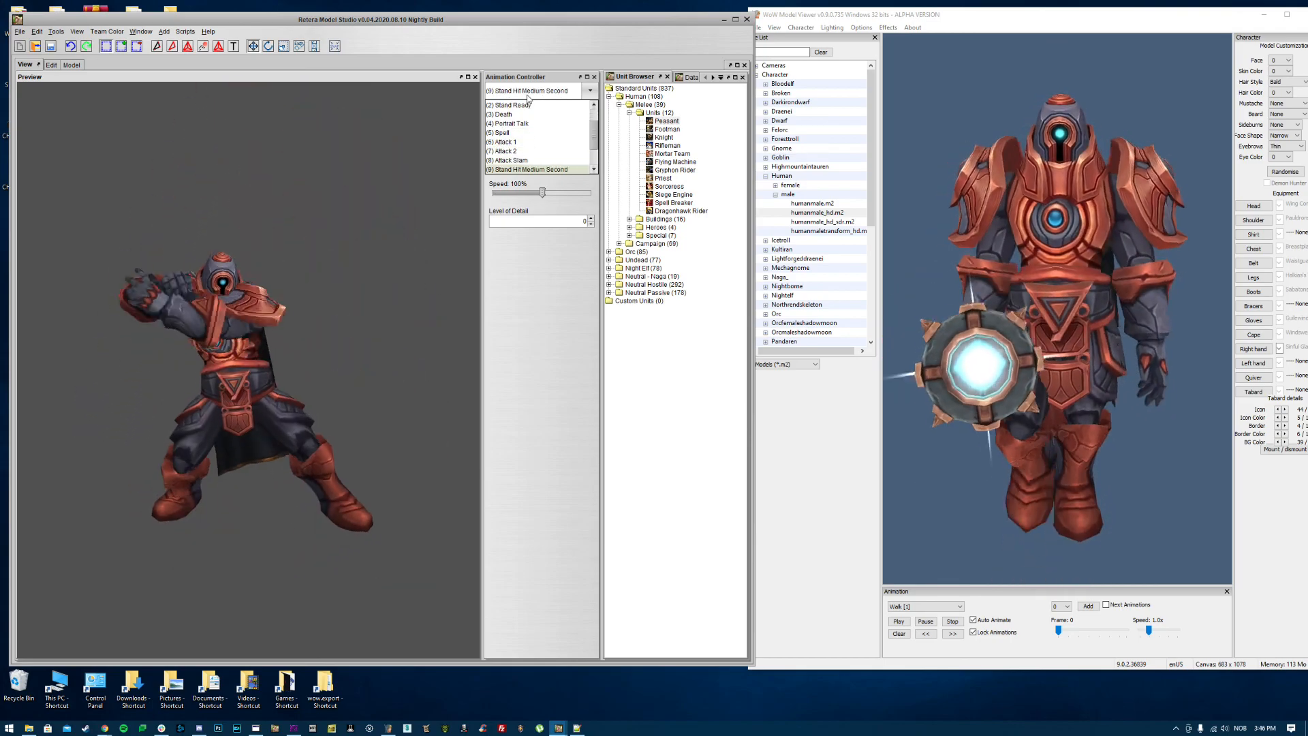
pyautogui.click(525, 161)
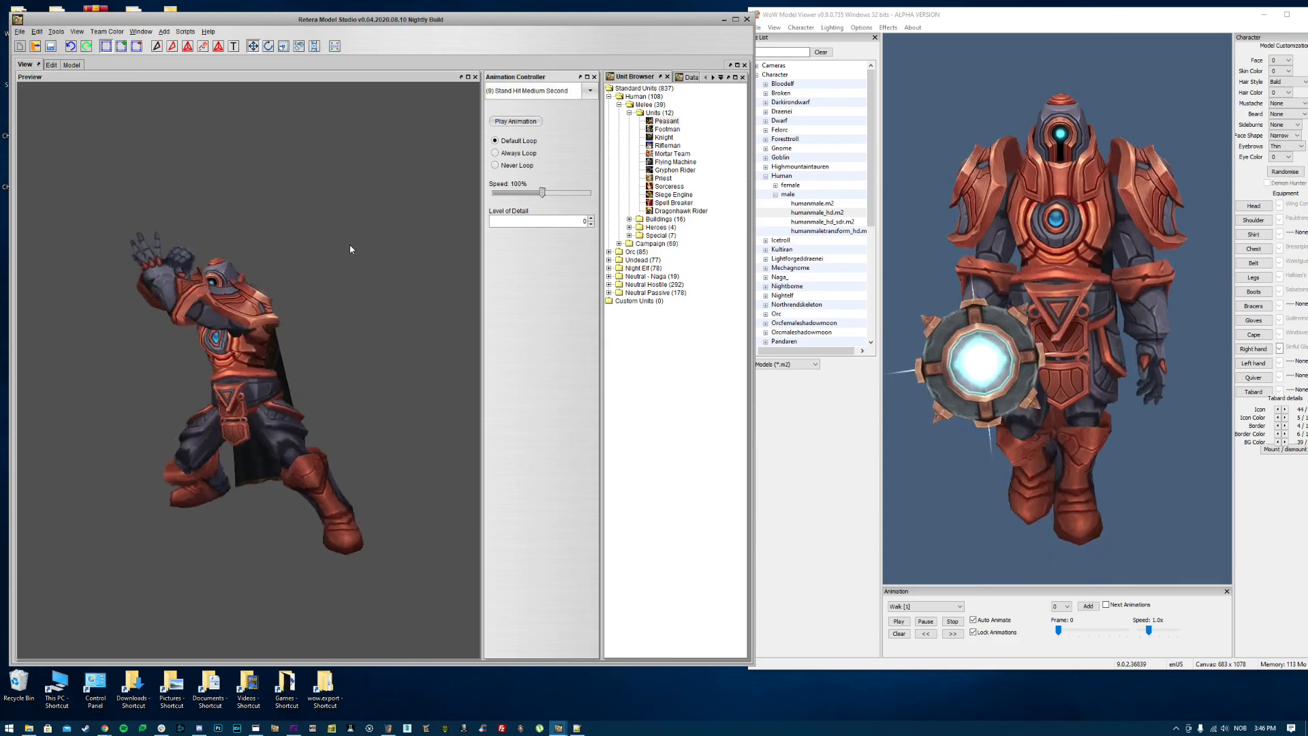
# Step: Preview the remaining death-related animations from Dissipate through Decay Flesh to Decay Bone
pyautogui.click(543, 88)
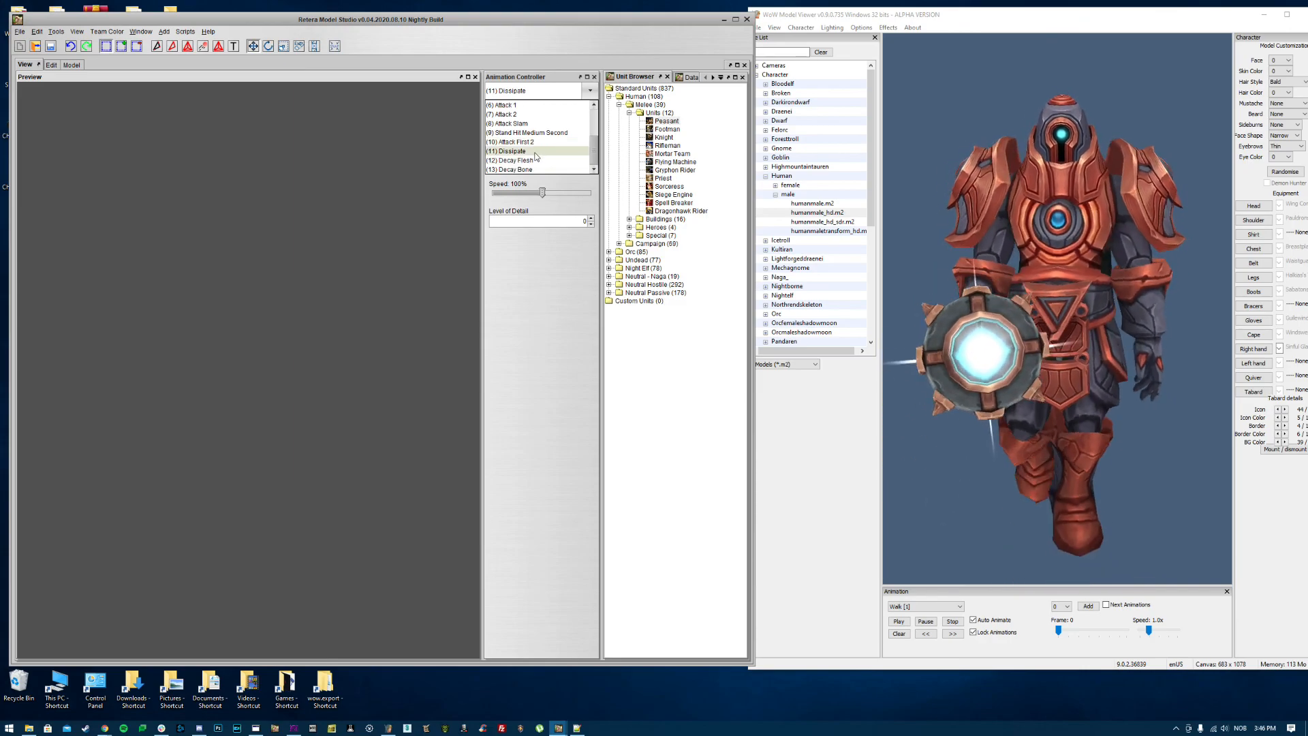
pyautogui.press('Down')
pyautogui.press('Down')
pyautogui.press('Return')
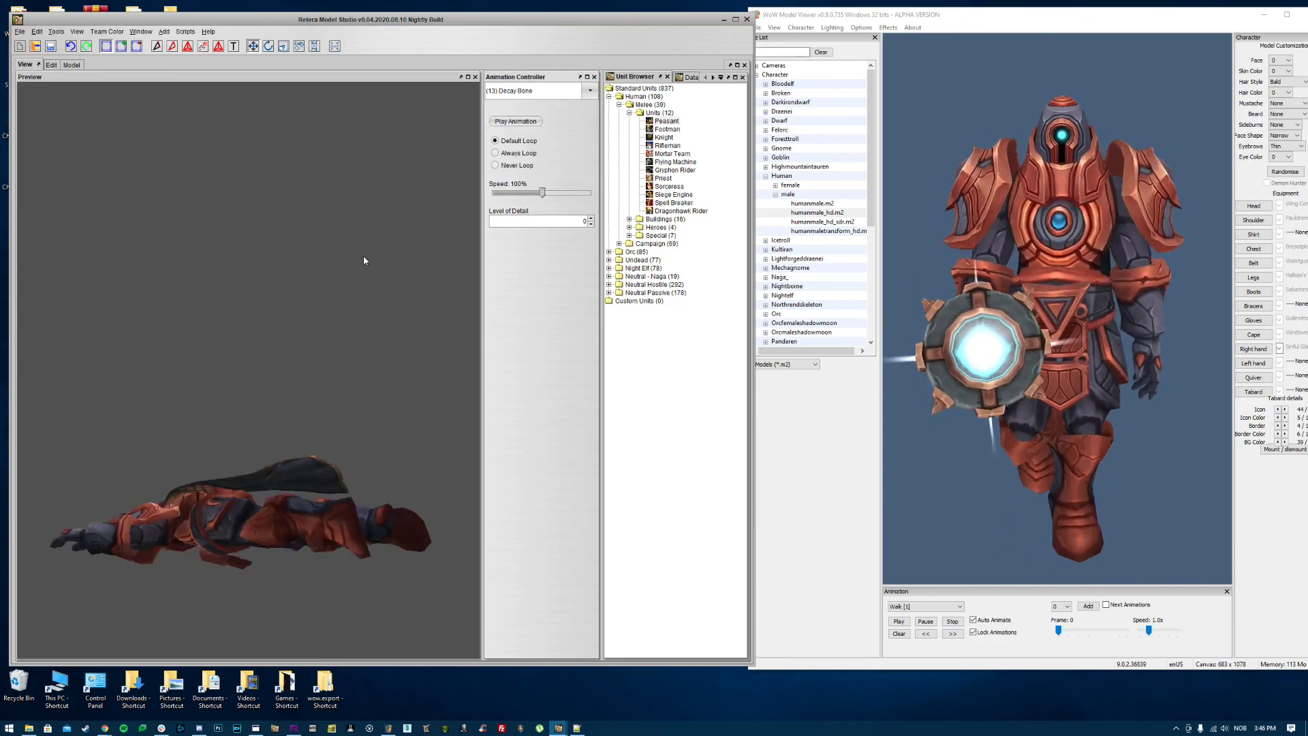